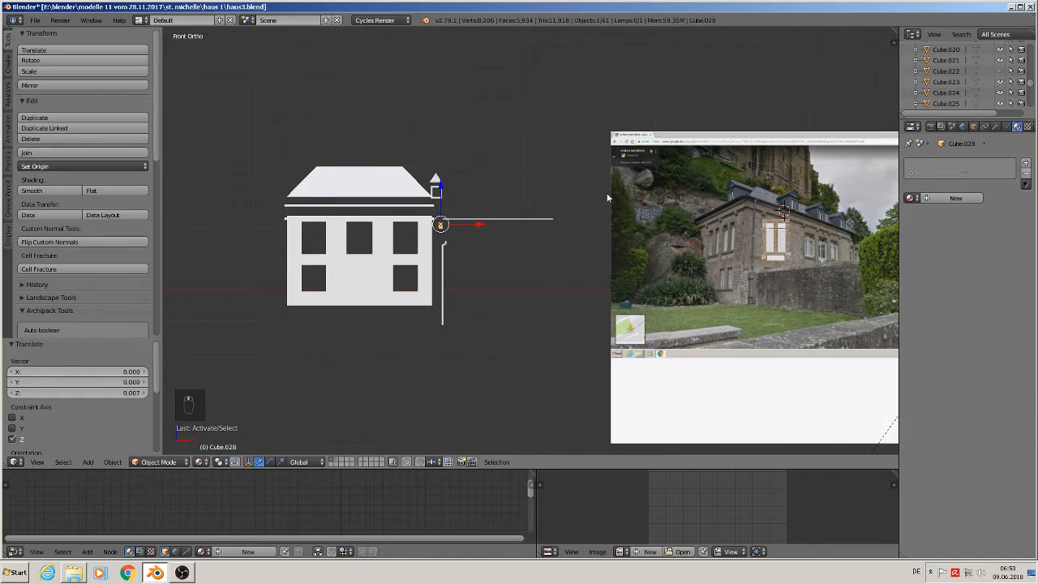
Create a new material for the hipped roof object and name it roof.
scroll(371, 197, up, 3)
right_click(350, 172)
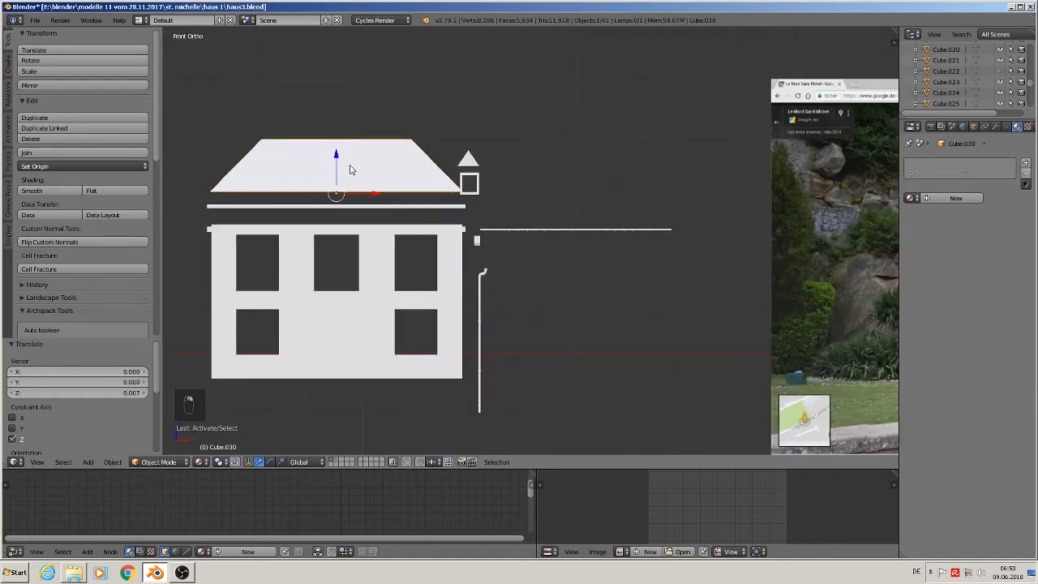
click(953, 198)
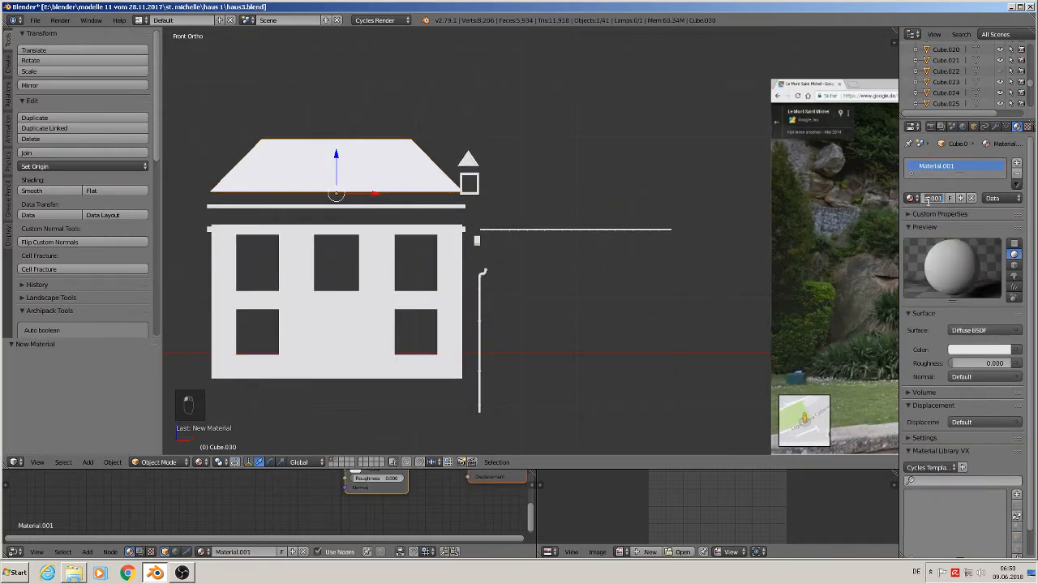
text(oof)
key(Return)
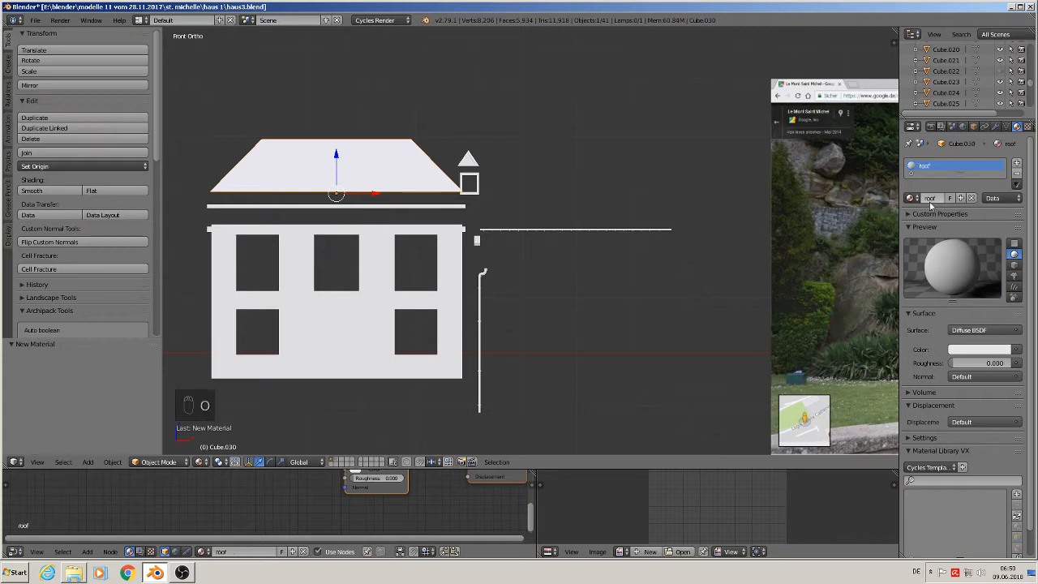
Change the roof material's surface shader to Principled BSDF and use an Image Texture for its base color.
click(991, 331)
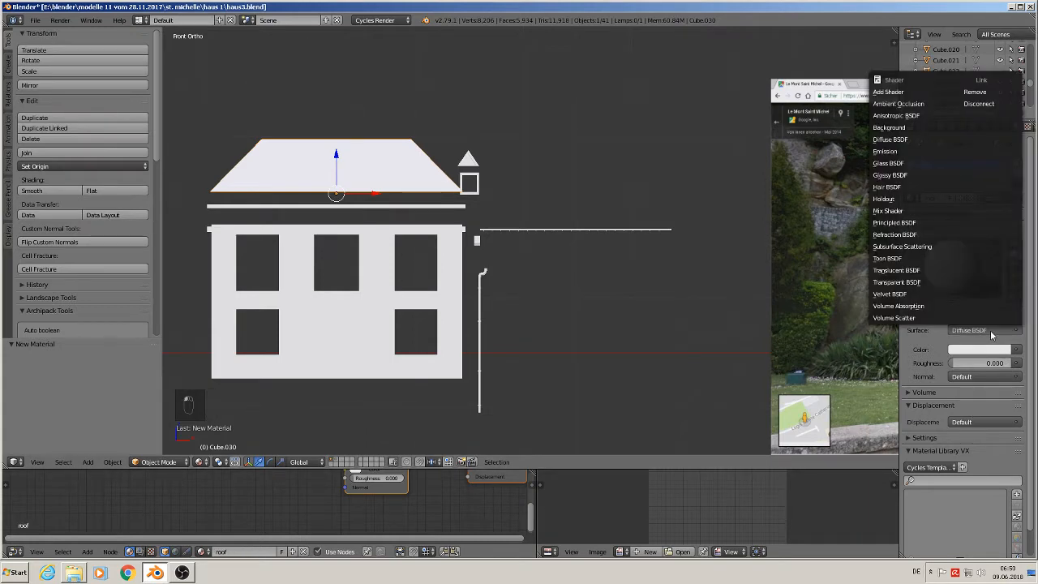
click(927, 224)
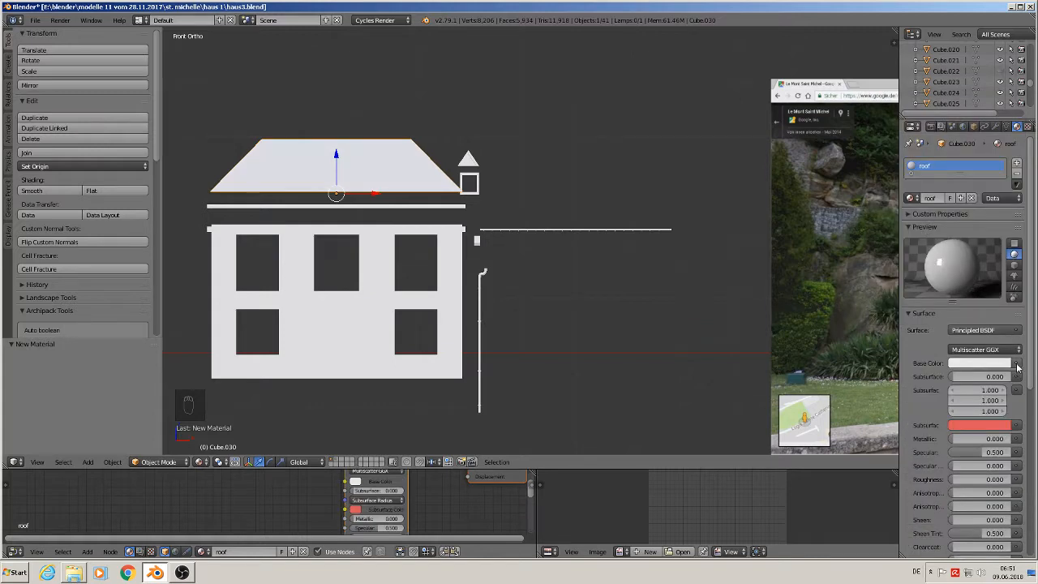
click(1018, 364)
click(818, 269)
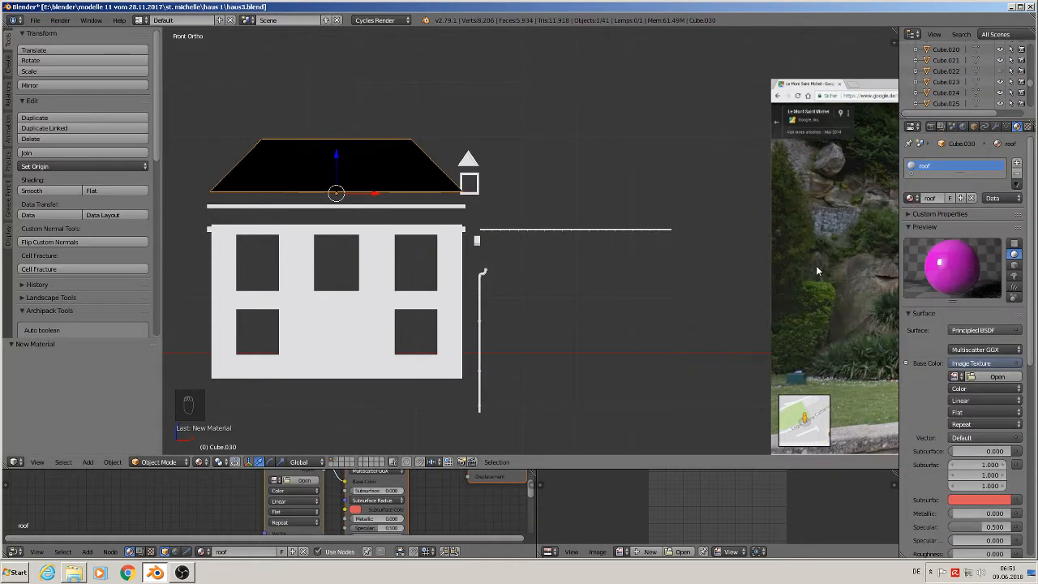
Load the grey scalloped roof tile image from the textur folder as the roof's base color texture.
click(996, 378)
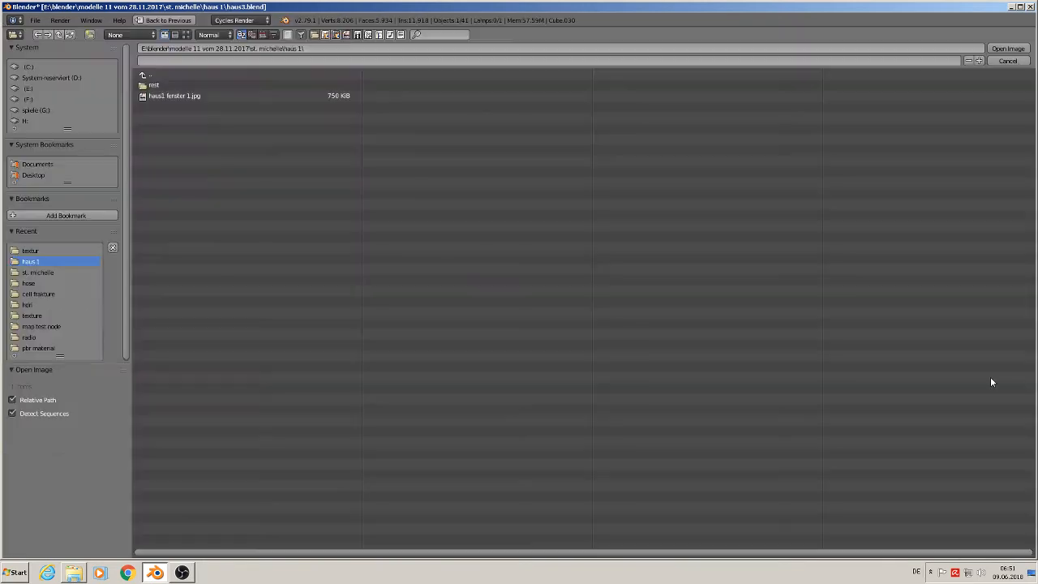
click(41, 251)
click(186, 34)
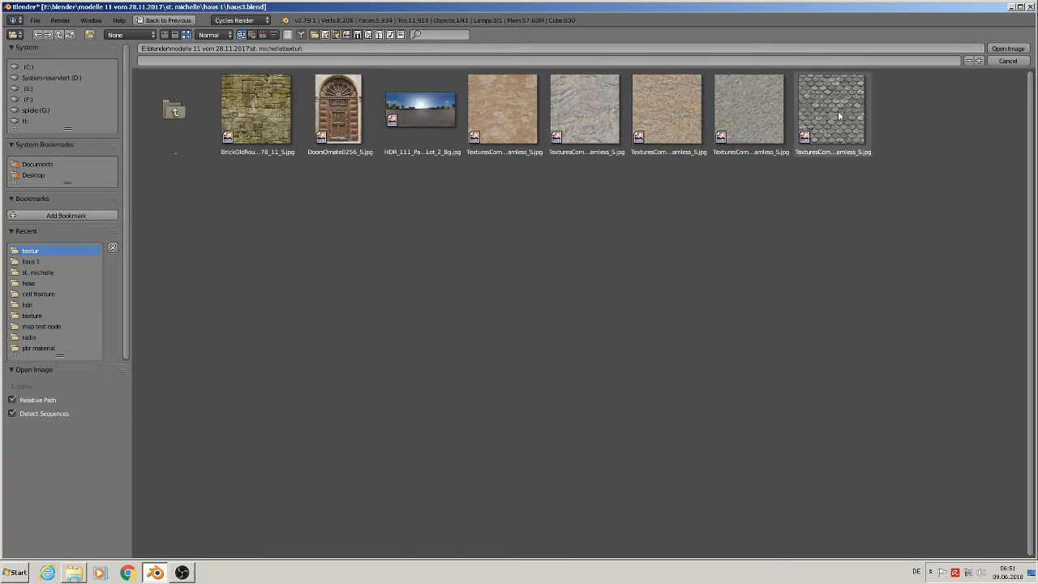
double_click(829, 117)
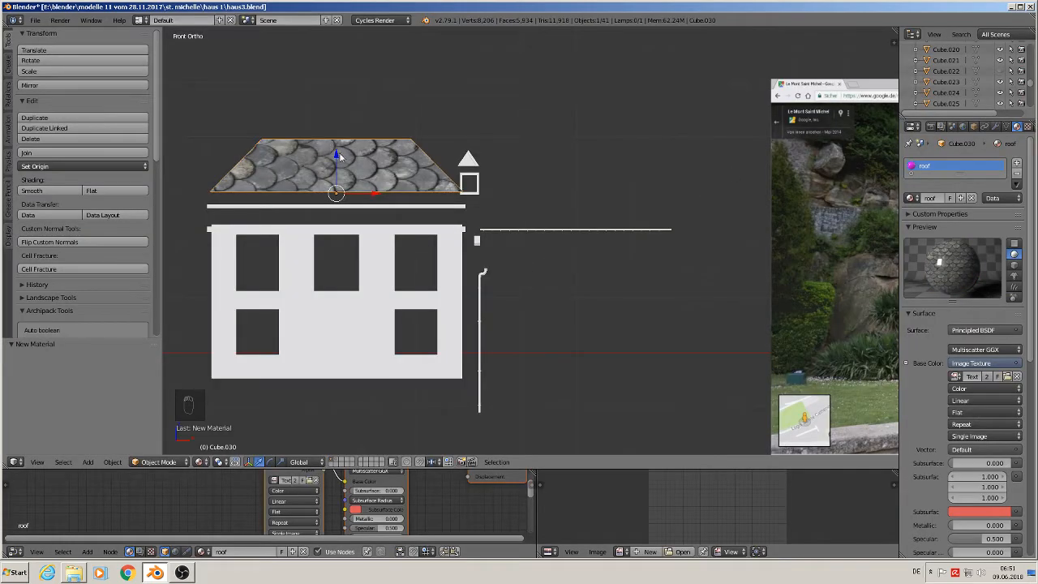
middle_drag(339, 153, 193, 172)
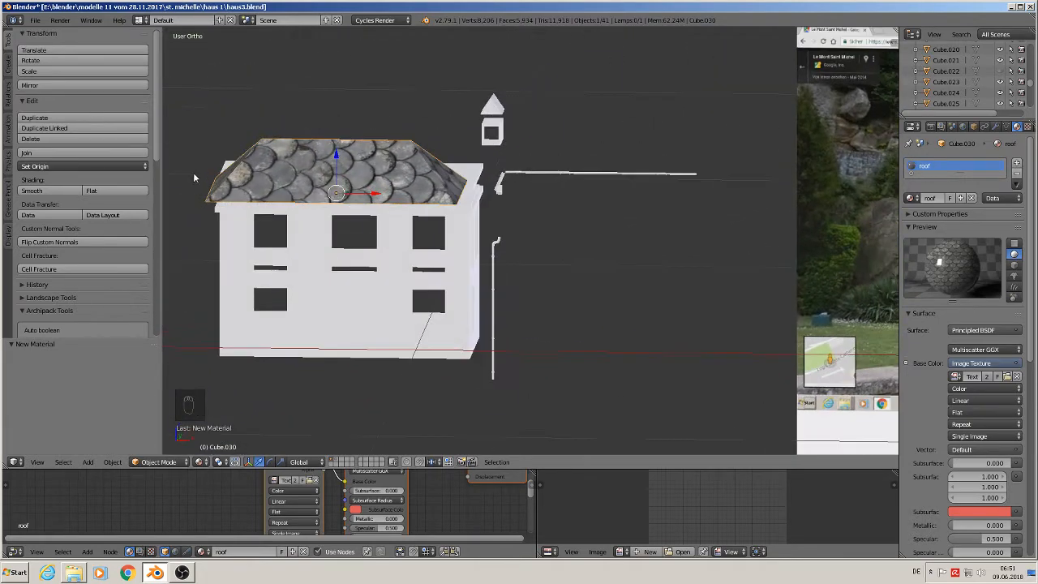
key(KP_1)
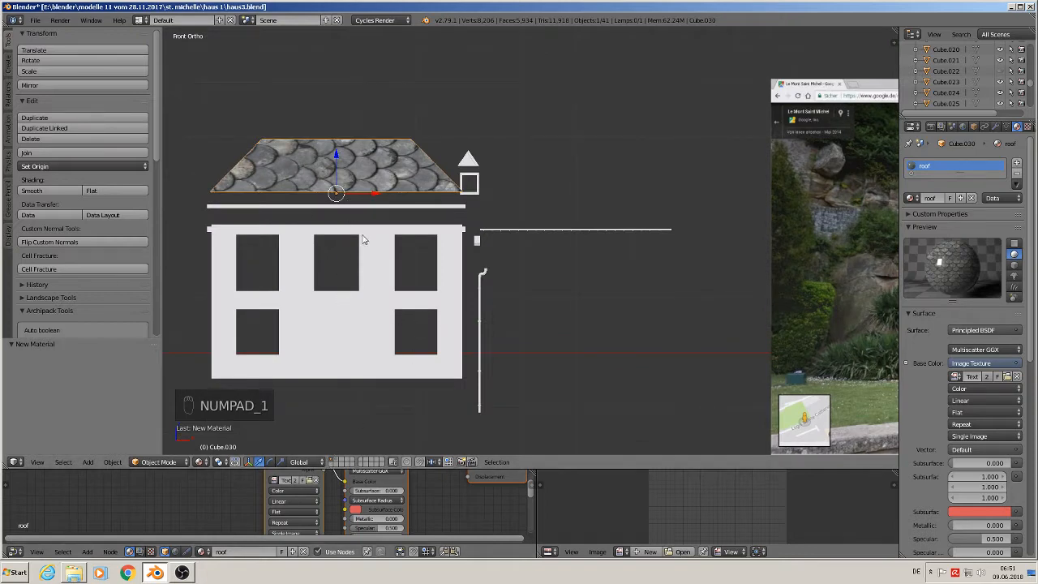
Select the three front slope faces of the roof, enlarge the UV editor and rotate their UVs by 90° and another 180°.
key(Tab)
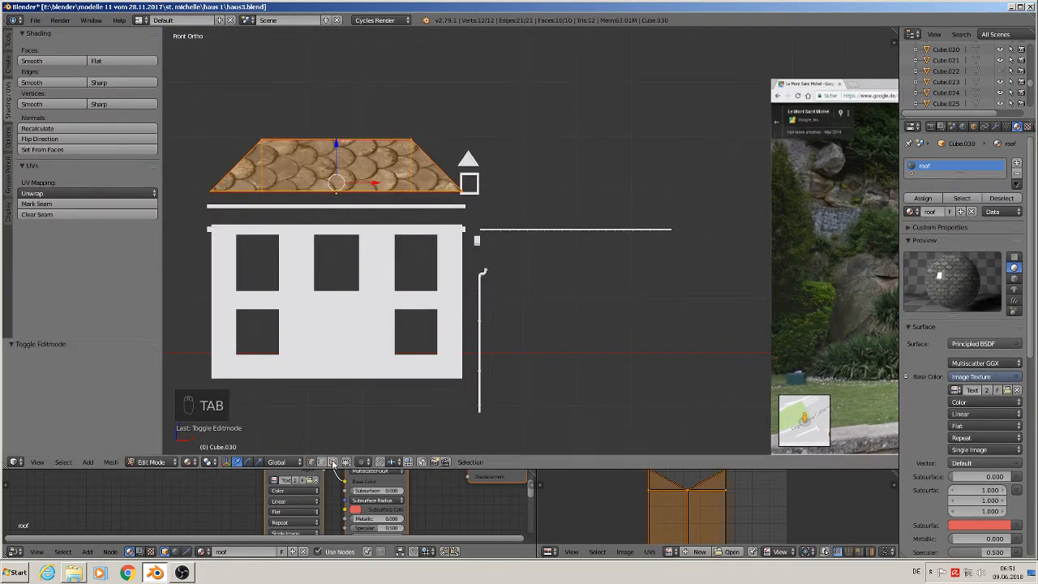
right_click(305, 163)
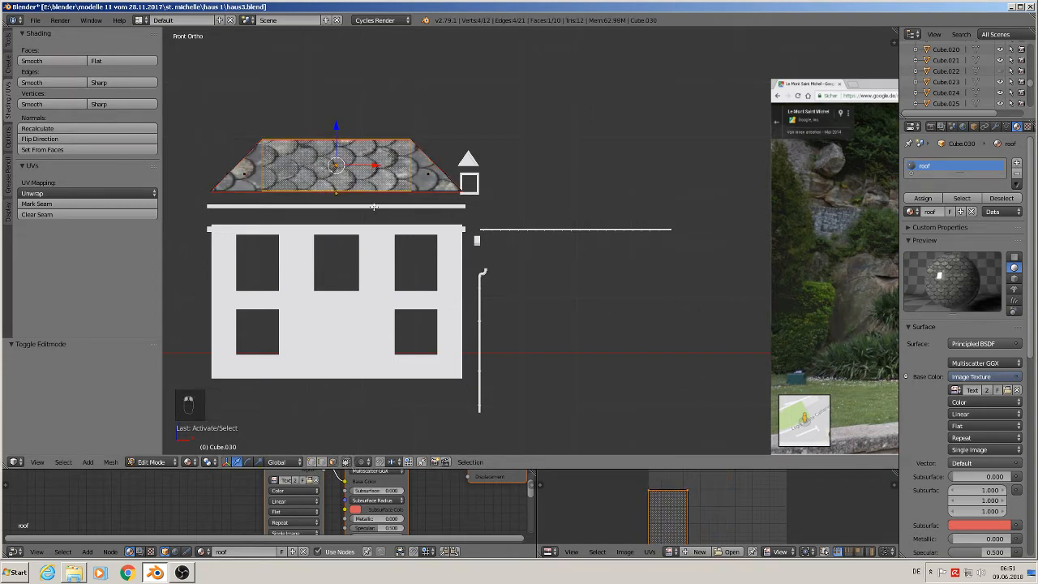
shift+right_click(242, 175)
shift+right_click(416, 171)
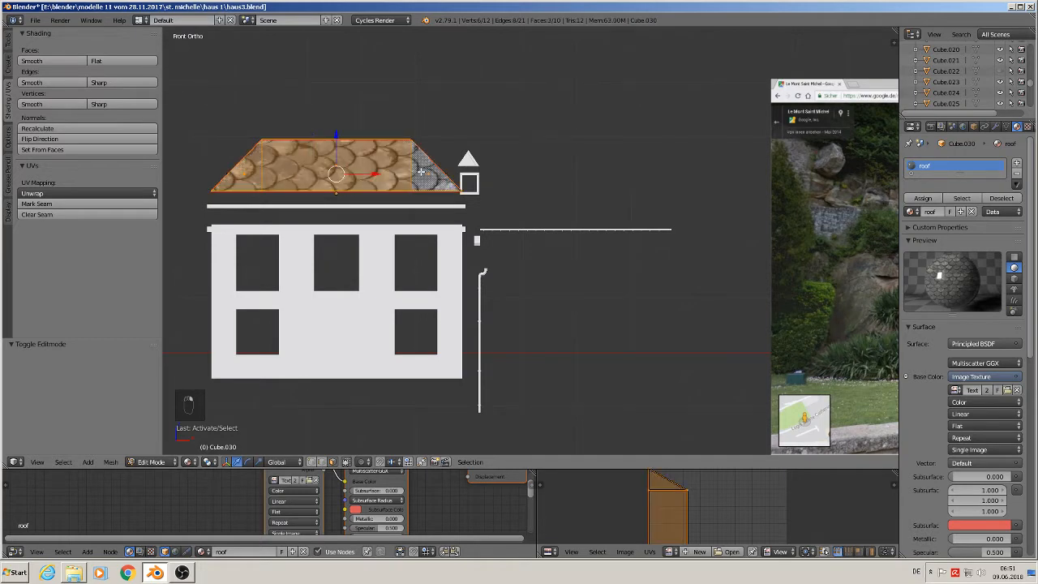
middle_drag(416, 171, 385, 221)
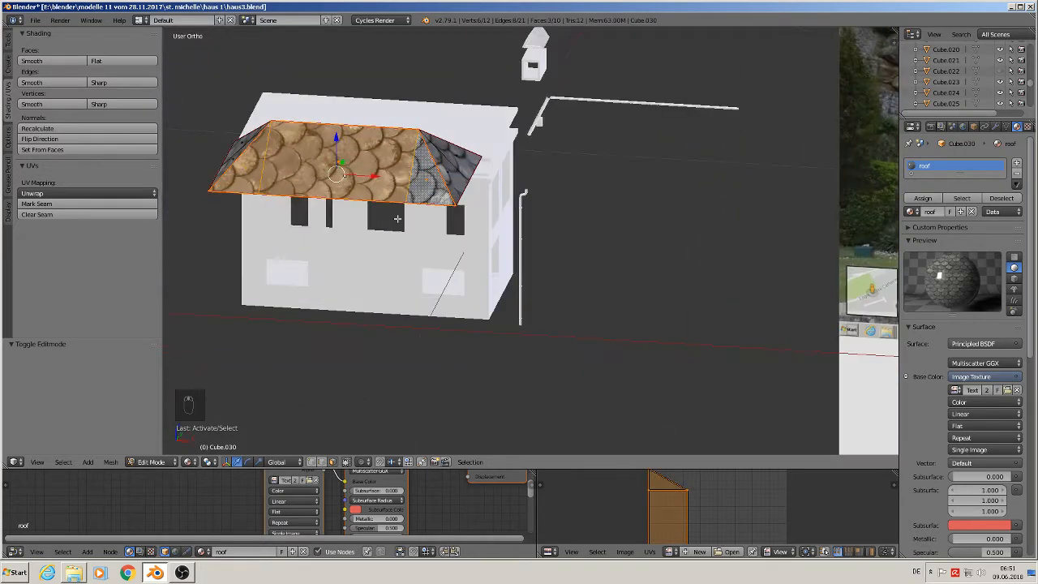
key(KP_1)
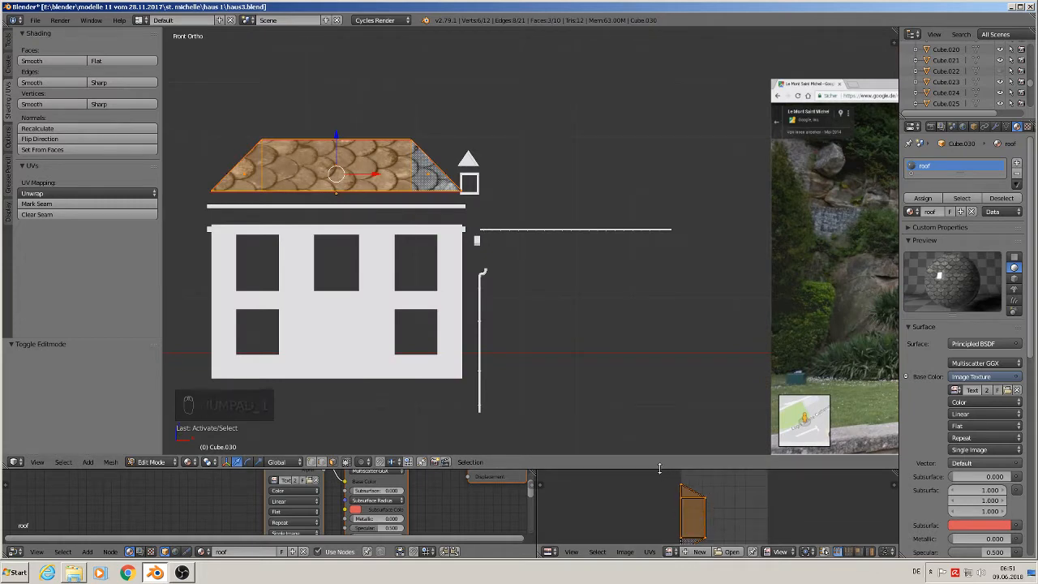
drag(657, 467, 665, 348)
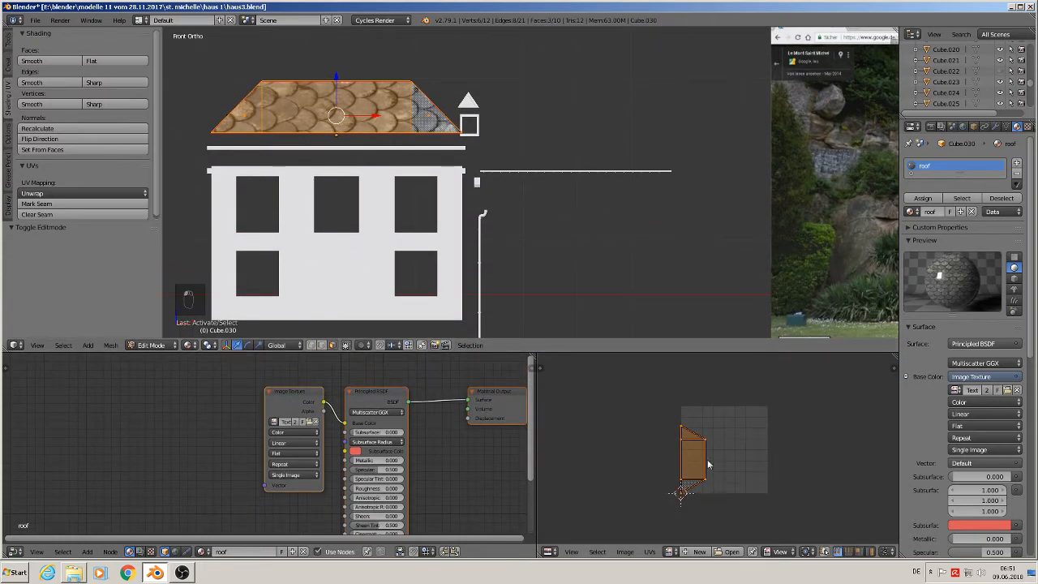
key(r)
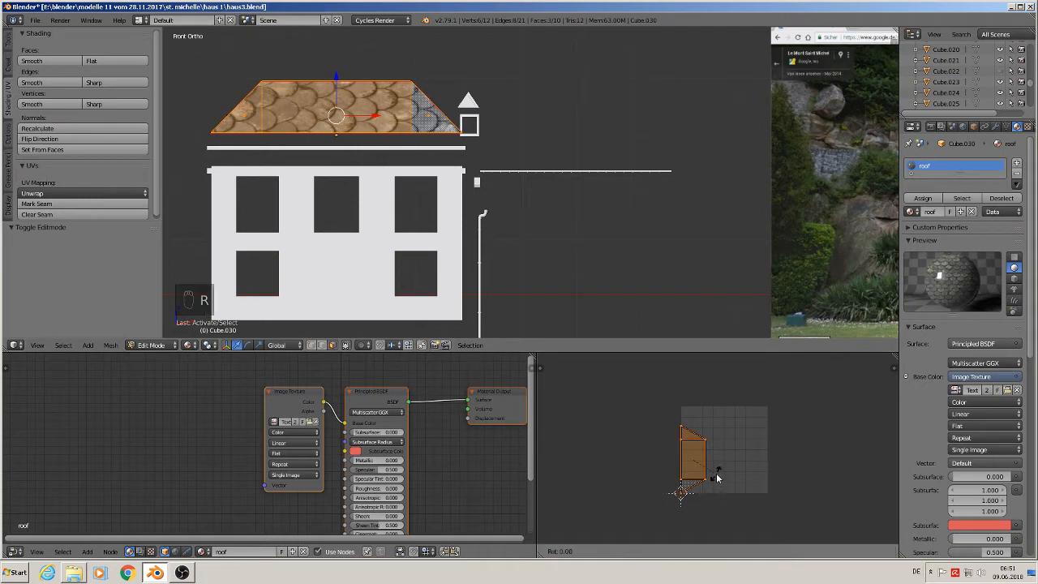
key(9)
key(0)
key(Return)
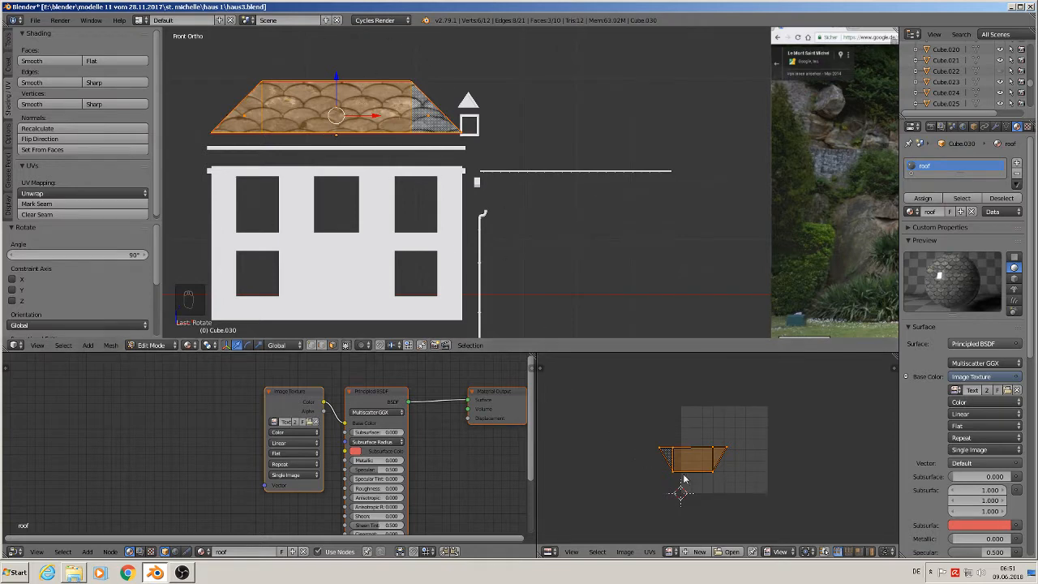
text(r180)
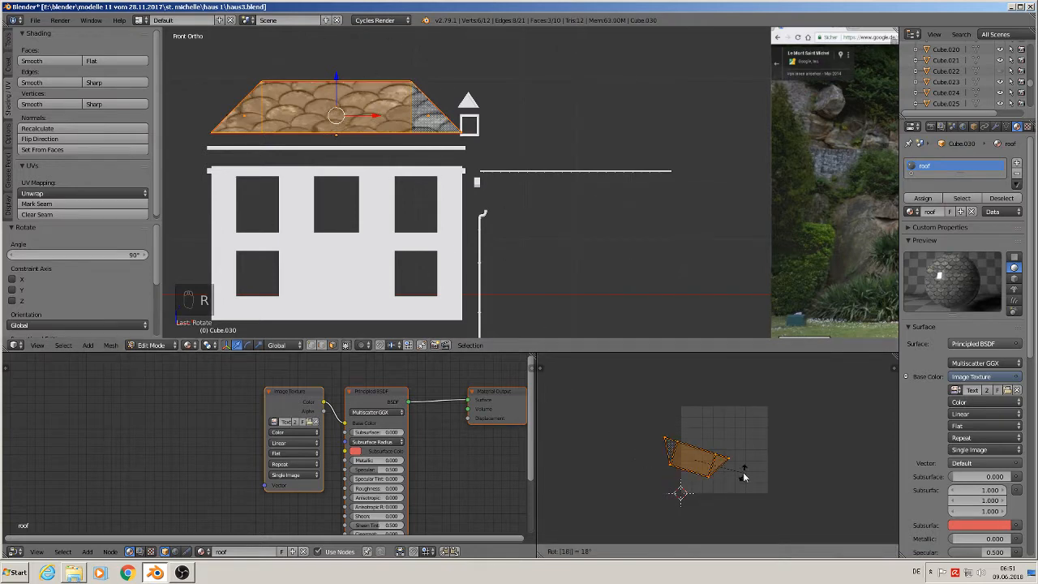
key(Return)
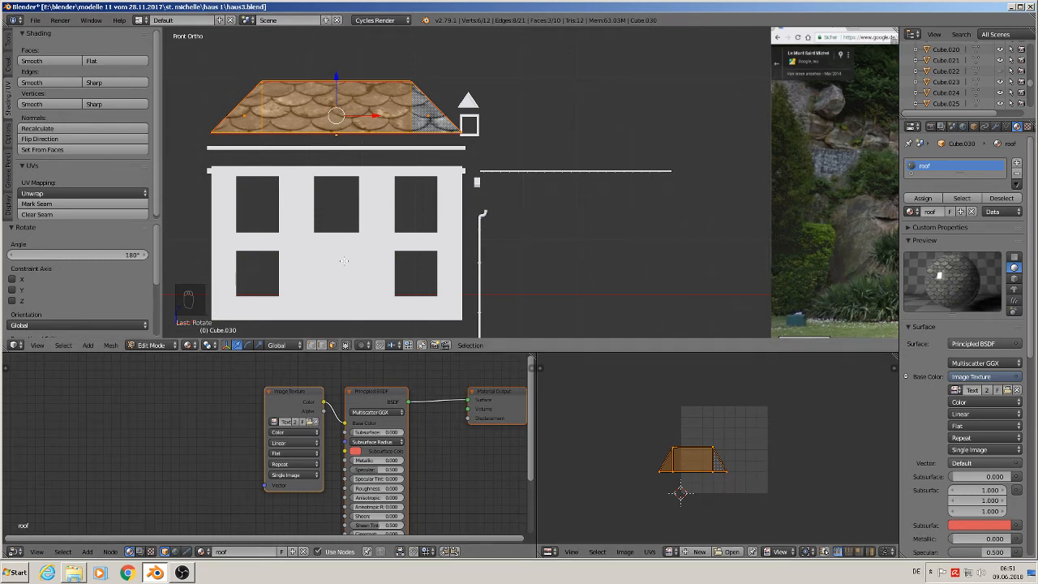
Select the two faces of the roof's left end slope and rotate their UVs by 180°.
middle_drag(309, 154, 353, 158)
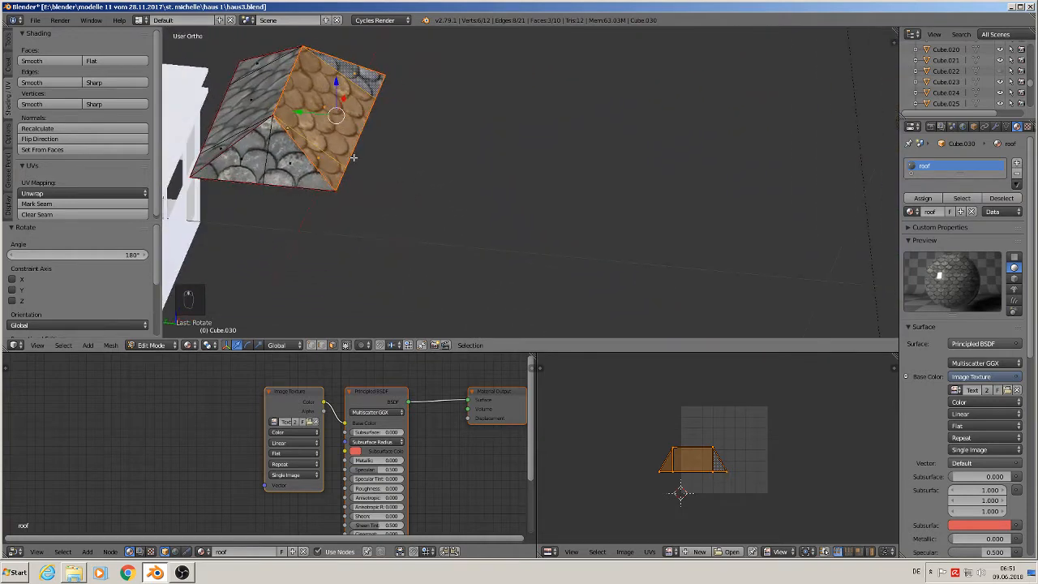
mouse_move(346, 192)
middle_down()
mouse_move(365, 188)
mouse_move(348, 184)
middle_up()
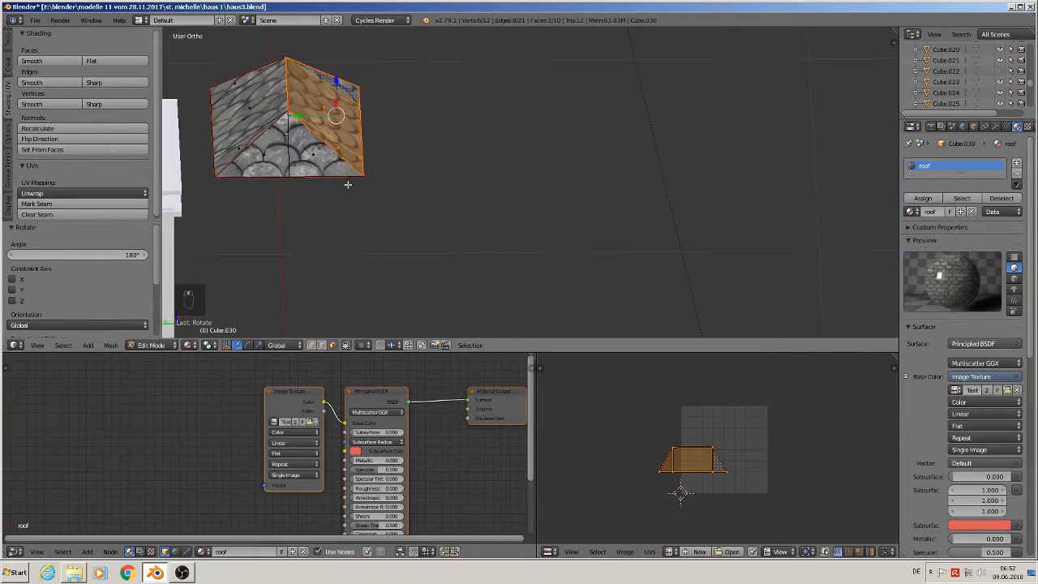
right_click(309, 153)
shift+right_click(272, 160)
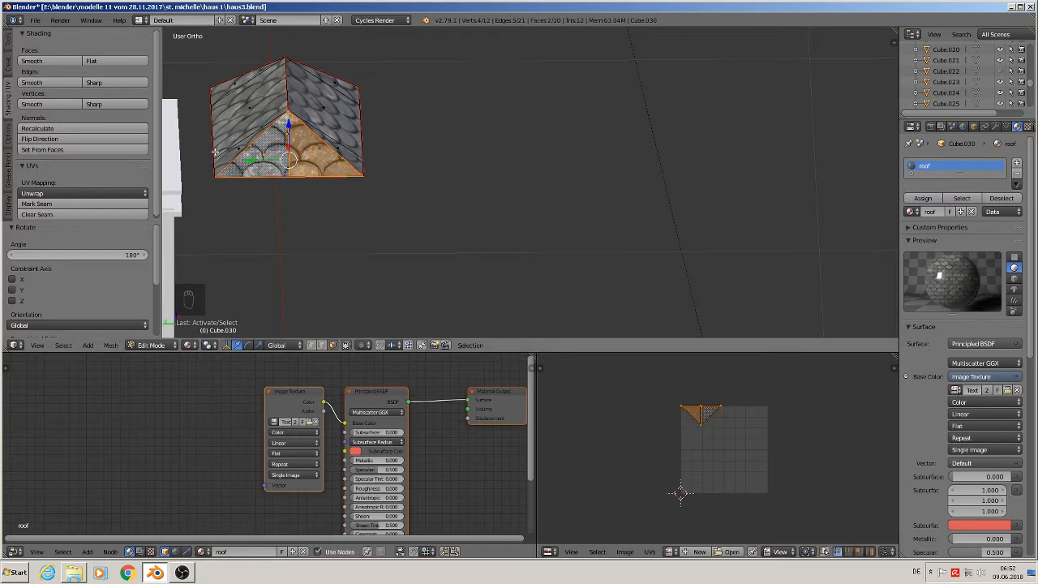
key(KP_3)
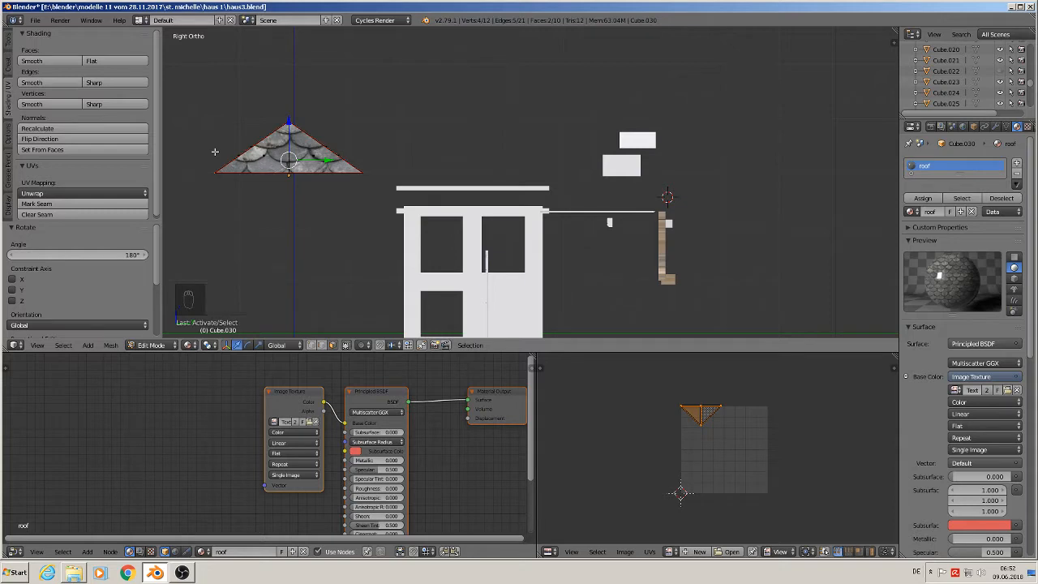
key(ctrl+KP_3)
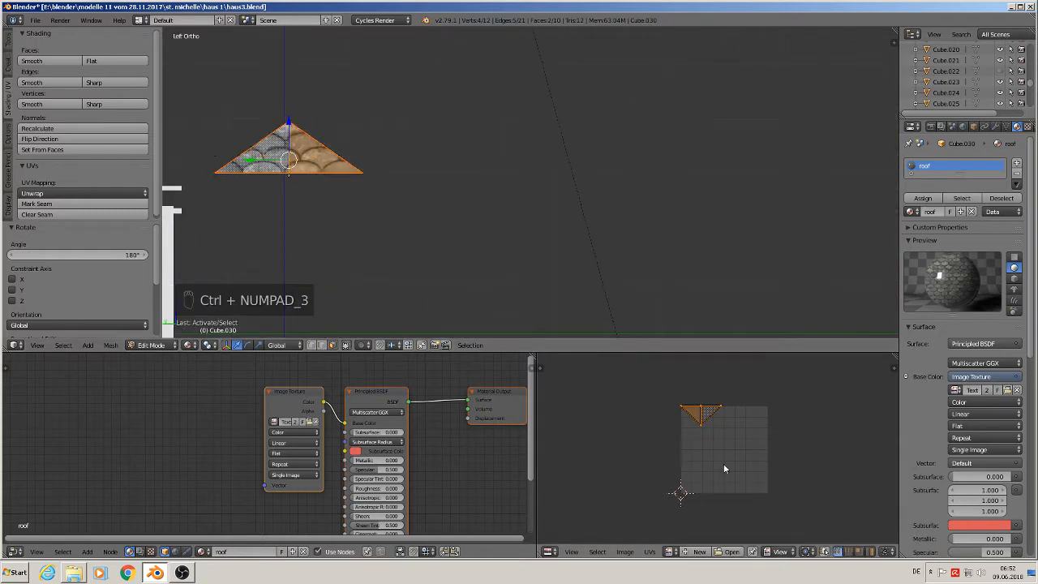
text(r180)
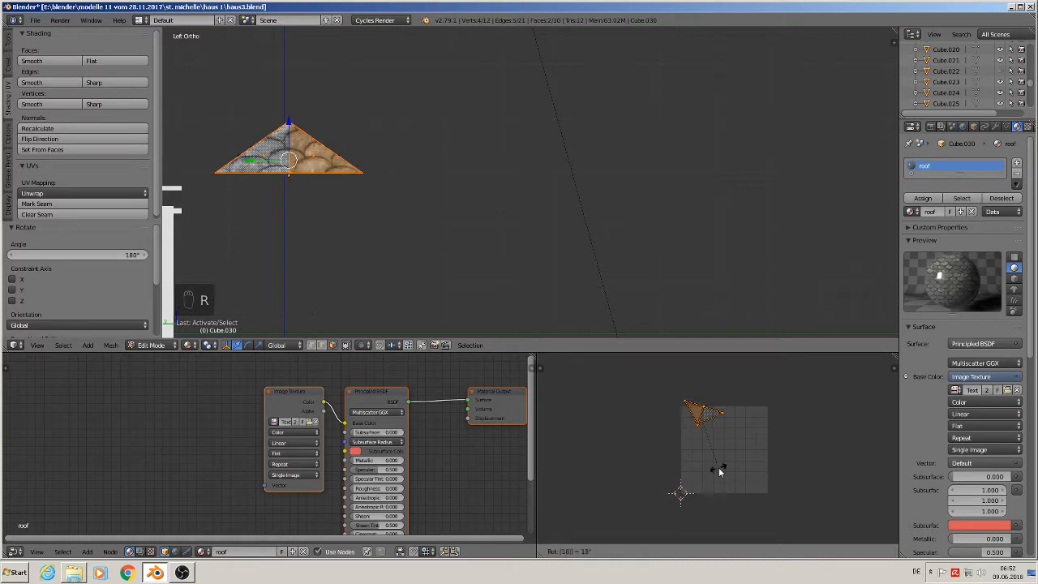
key(Return)
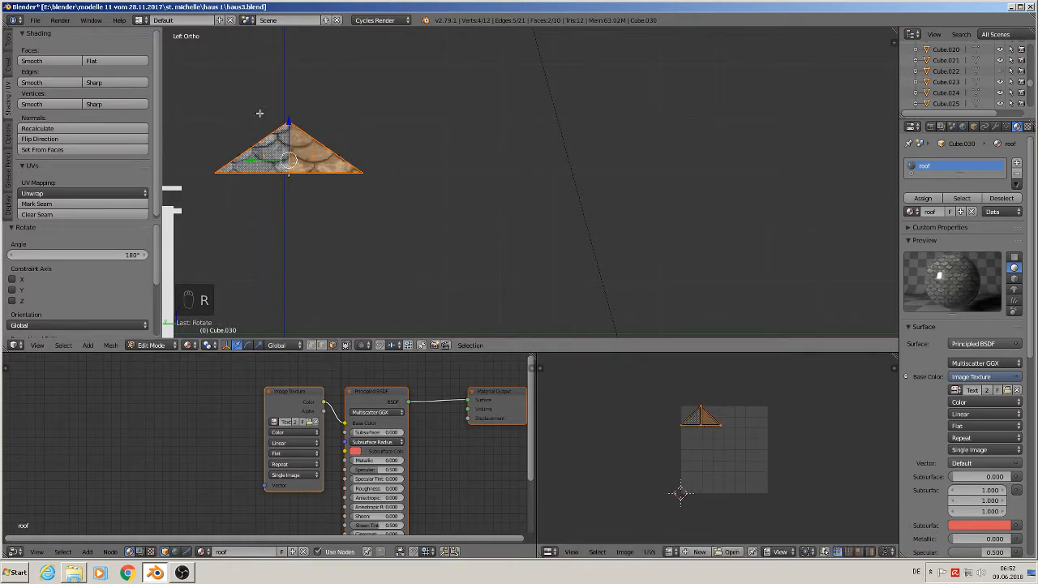
Select the three back slope faces of the roof and rotate their UVs by -90° and another 180°.
middle_drag(283, 174, 395, 227)
shift+middle_drag(343, 200, 556, 165)
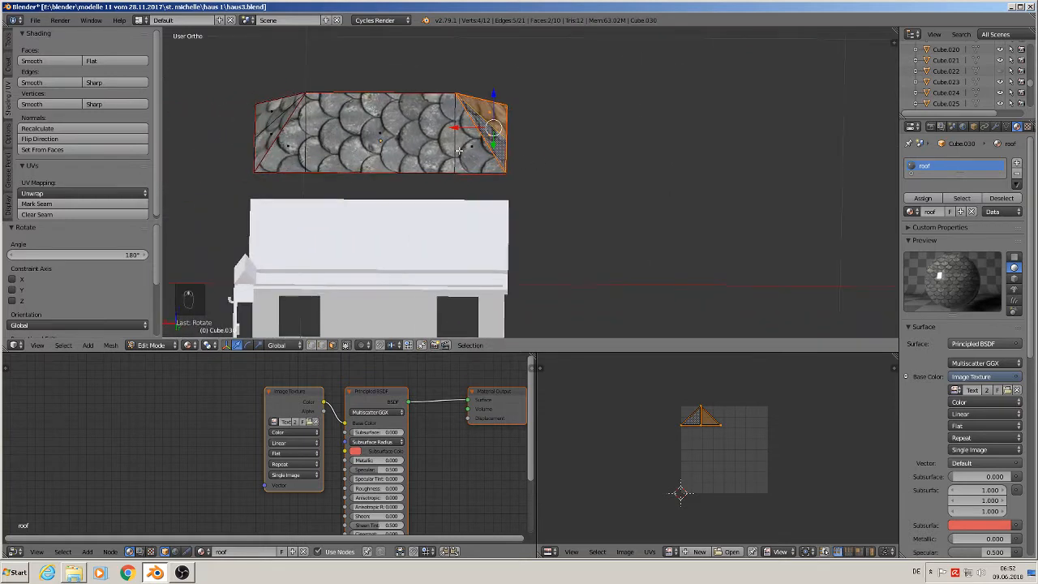
right_click(482, 153)
shift+right_click(375, 138)
shift+right_click(285, 153)
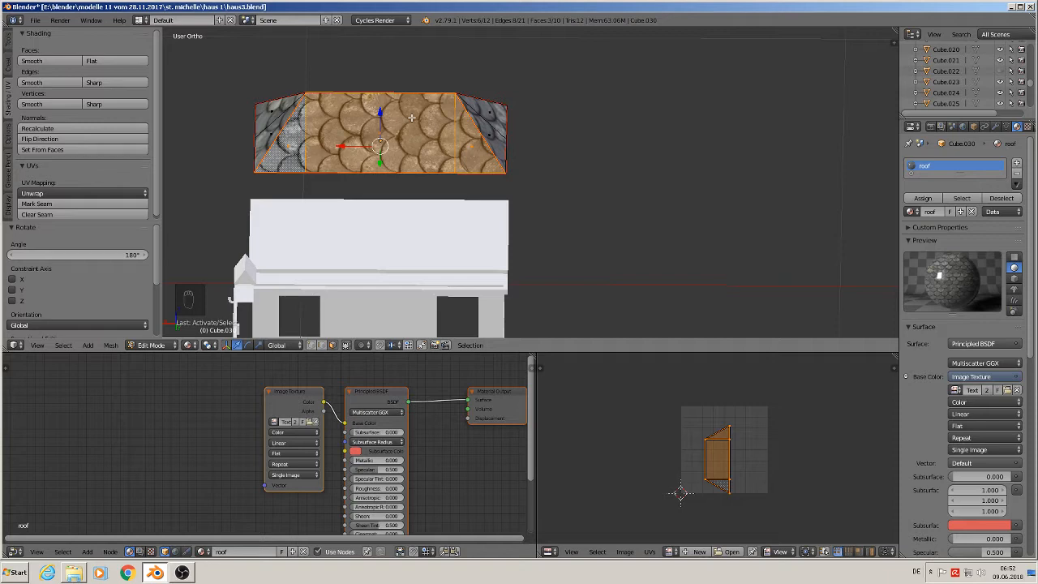
key(ctrl+KP_7)
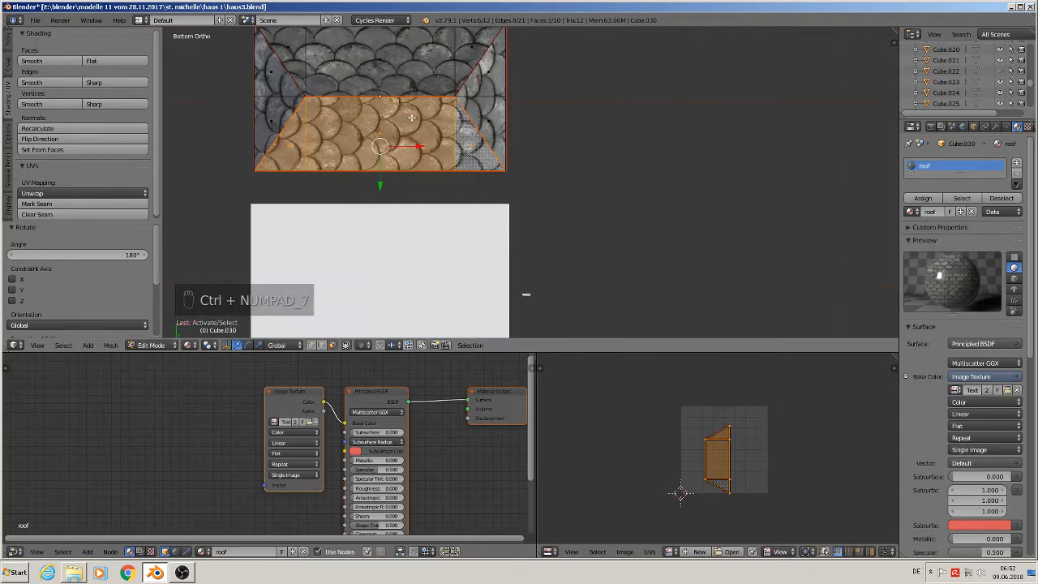
key(ctrl+KP_1)
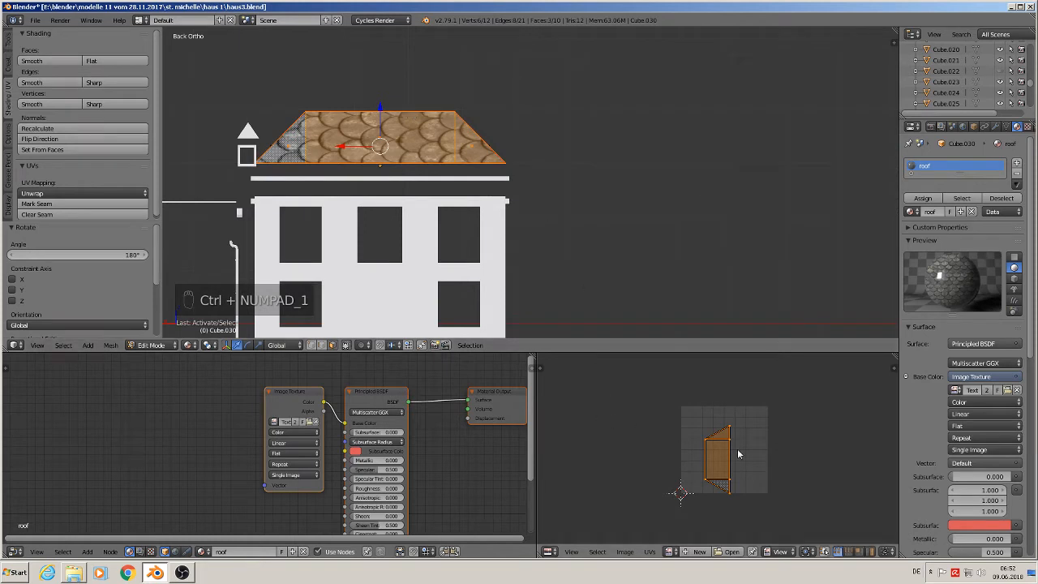
key(r)
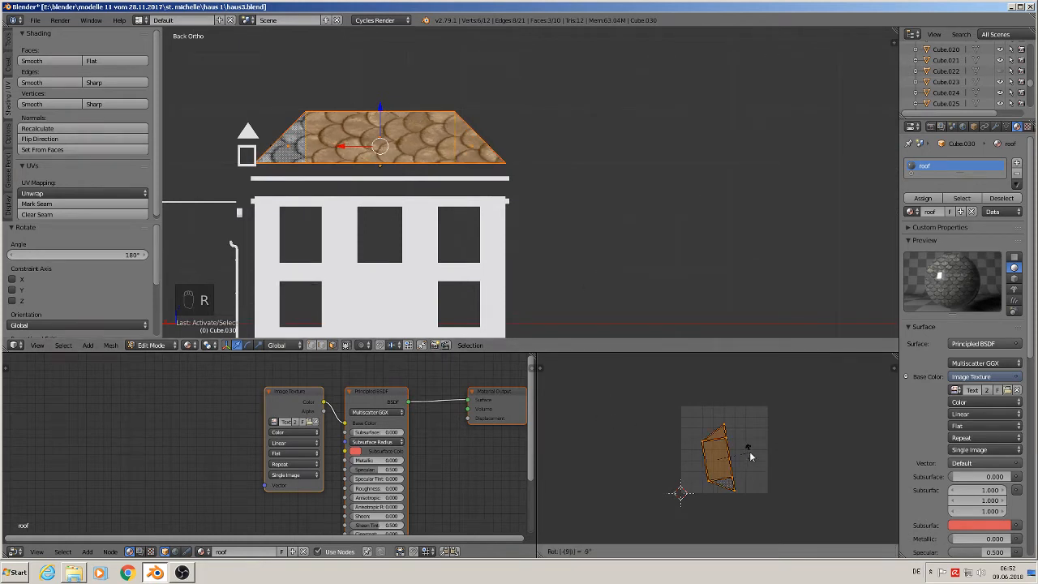
click(750, 456)
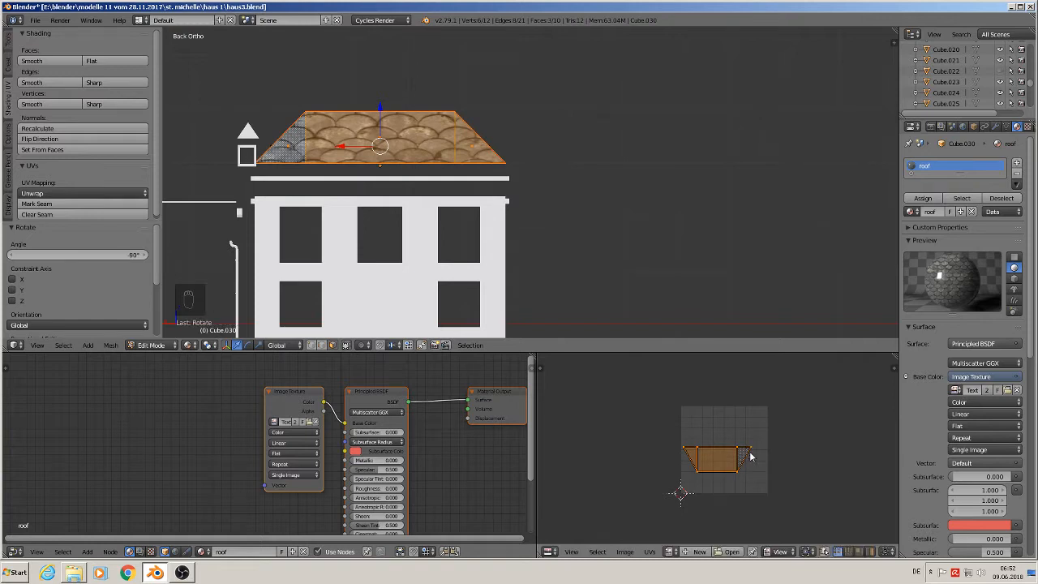
text(r180)
key(Return)
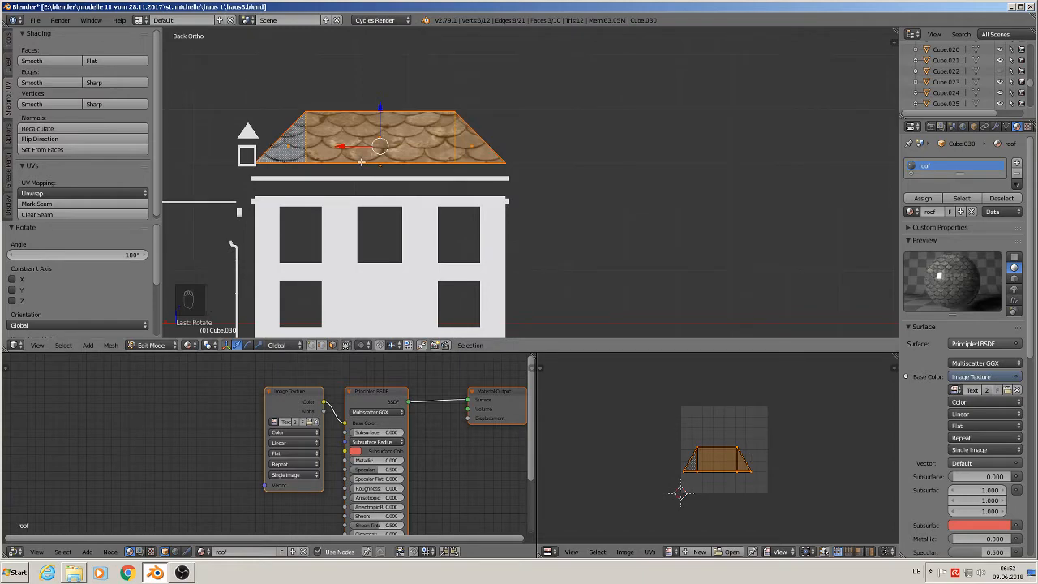
Deselect the roof's back slope faces and return to Object Mode.
middle_drag(364, 164, 442, 182)
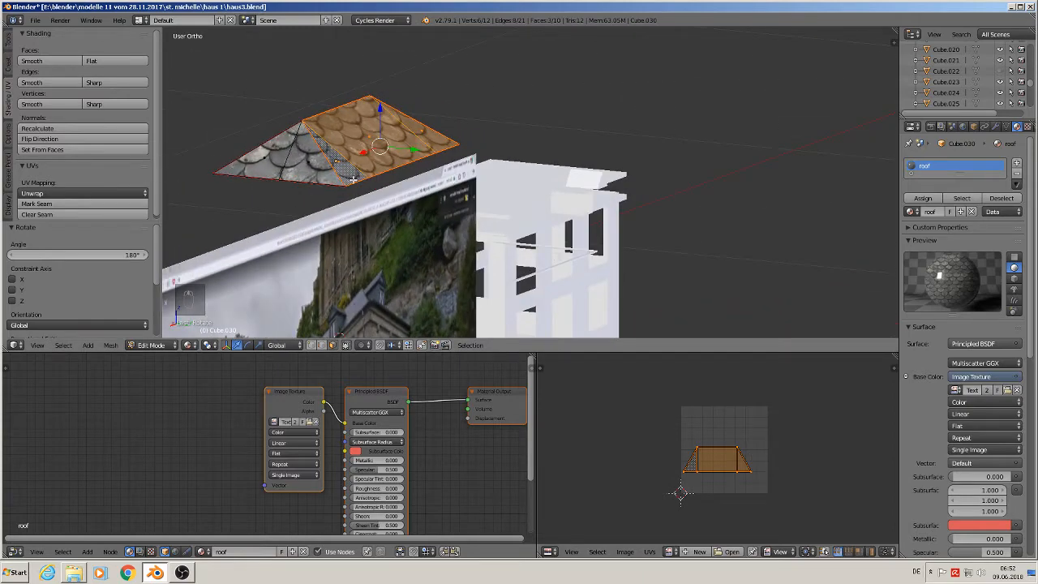
middle_drag(354, 177, 628, 192)
key(a)
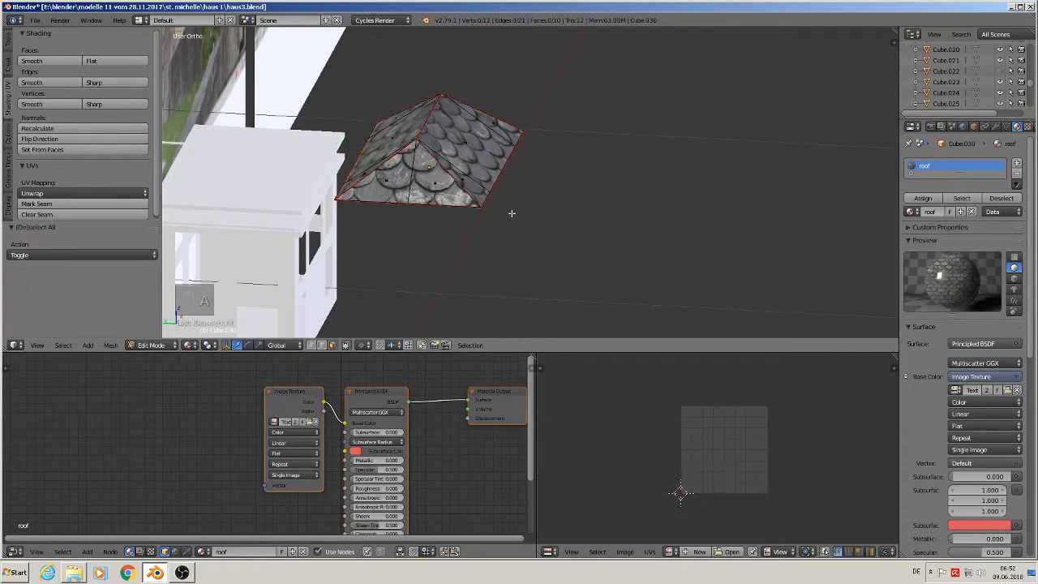
middle_drag(511, 213, 433, 224)
key(Tab)
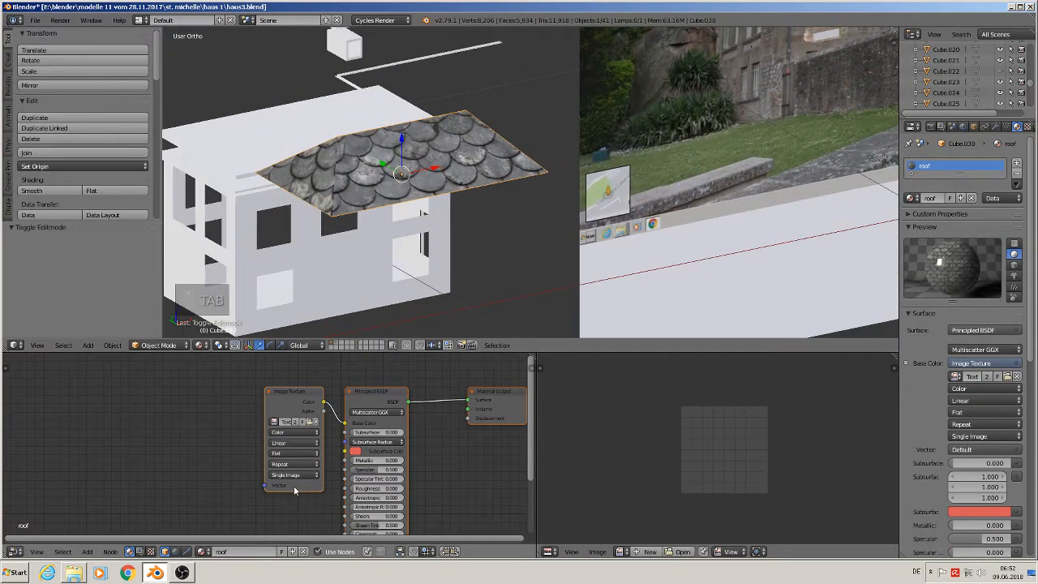
Add a Texture Coordinate node to the roof material, well ahead of the Image Texture node.
scroll(295, 490, down, 2)
middle_drag(295, 490, 341, 460)
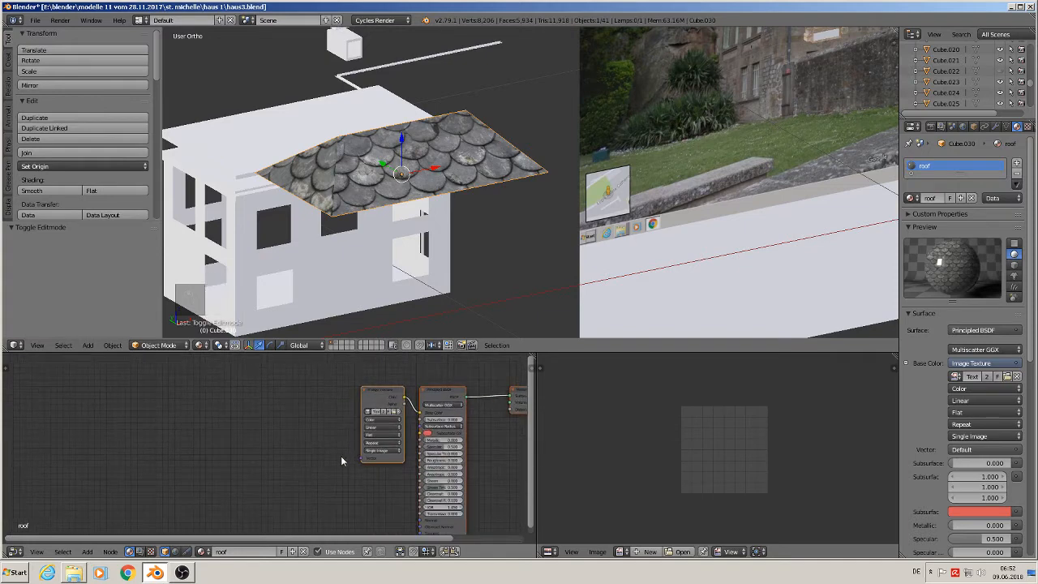
click(88, 552)
mouse_move(100, 529)
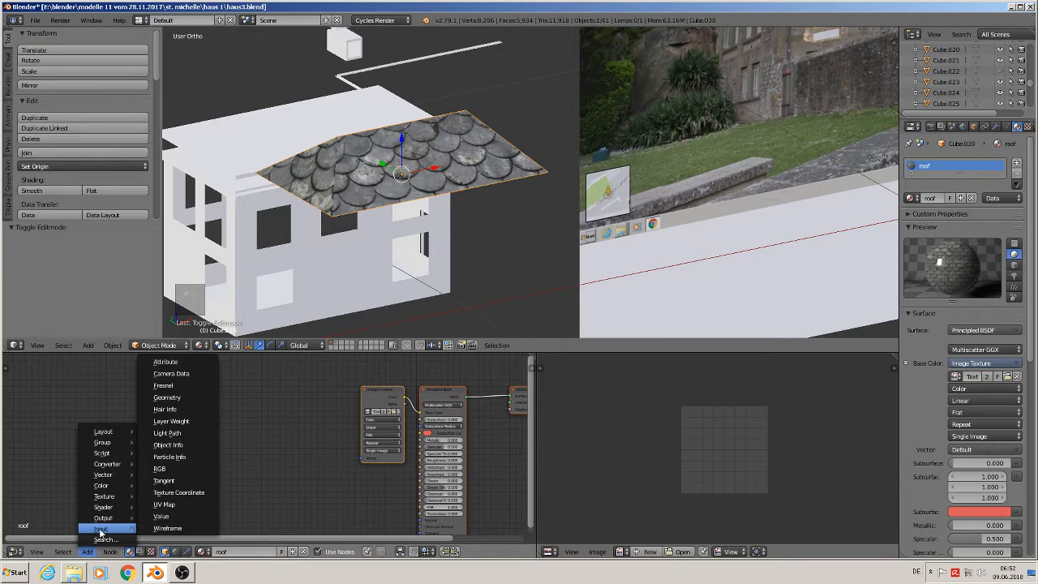
click(199, 494)
click(63, 432)
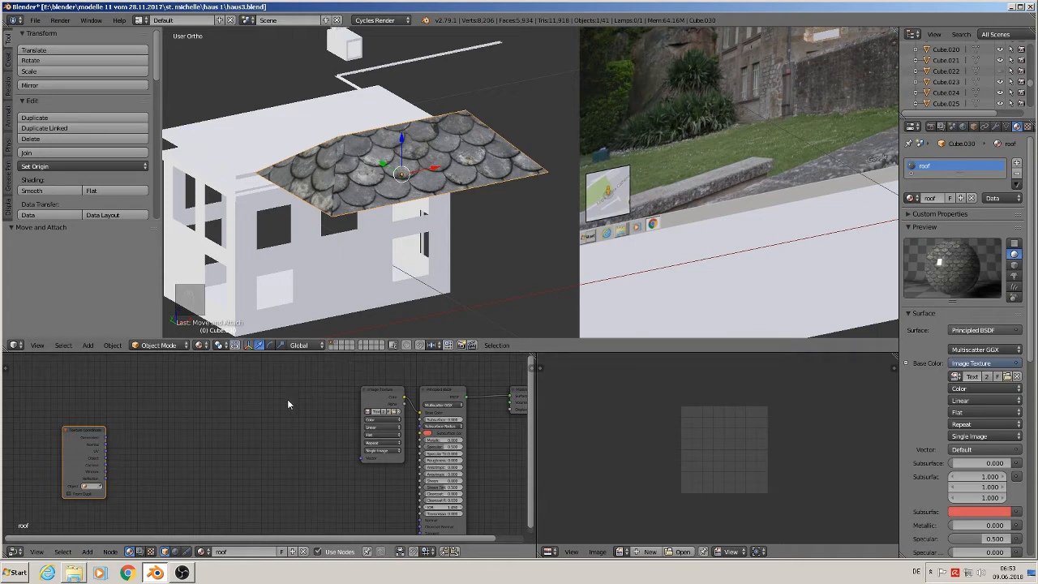
Add a Mapping node directly after the Texture Coordinate node.
click(87, 551)
mouse_move(104, 474)
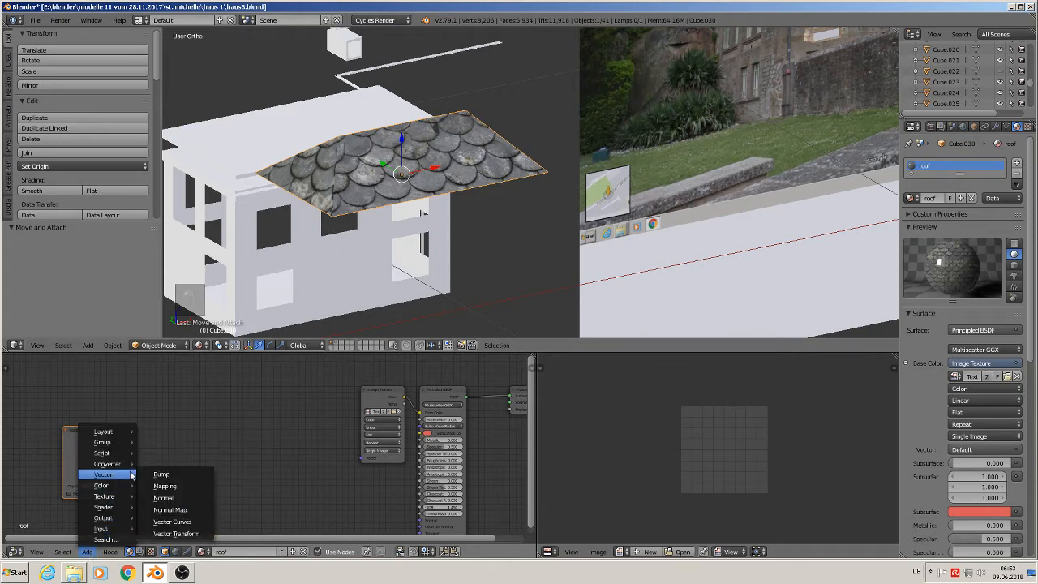
click(171, 485)
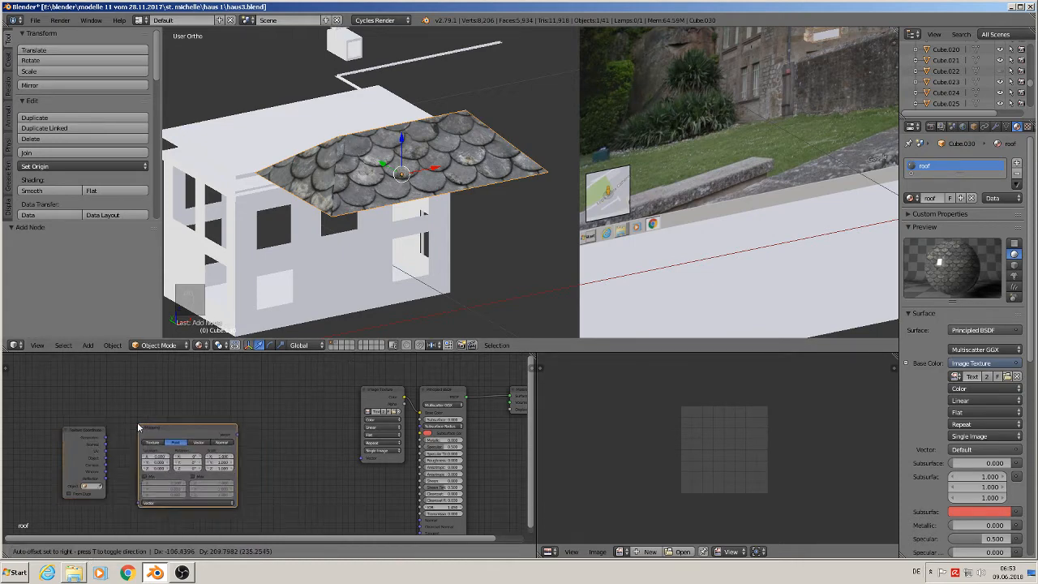
click(119, 438)
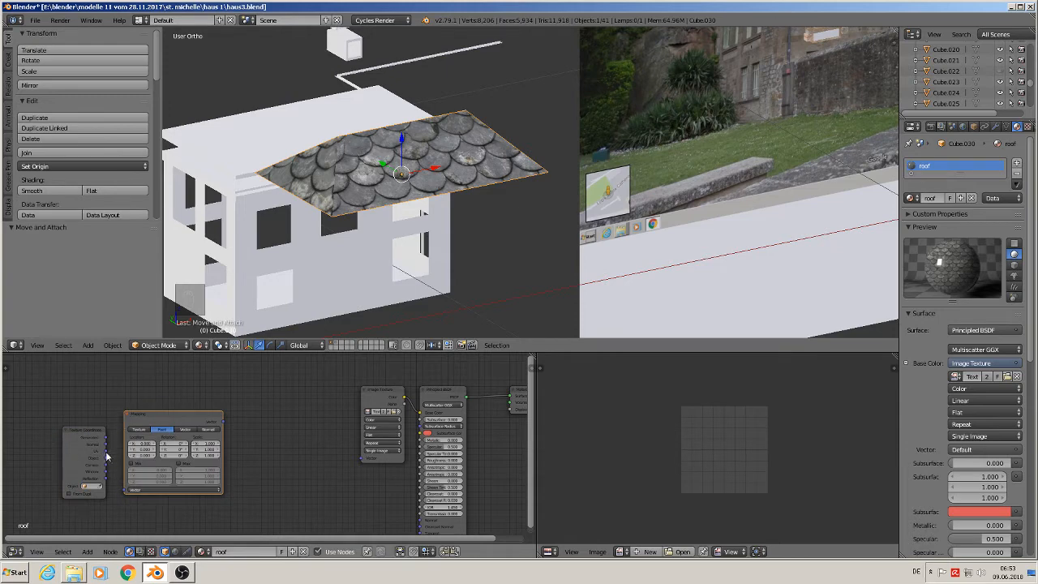
Link the UV output through the Mapping node to the Image Texture's Vector input, with the mapping type set to Texture.
drag(106, 452, 127, 490)
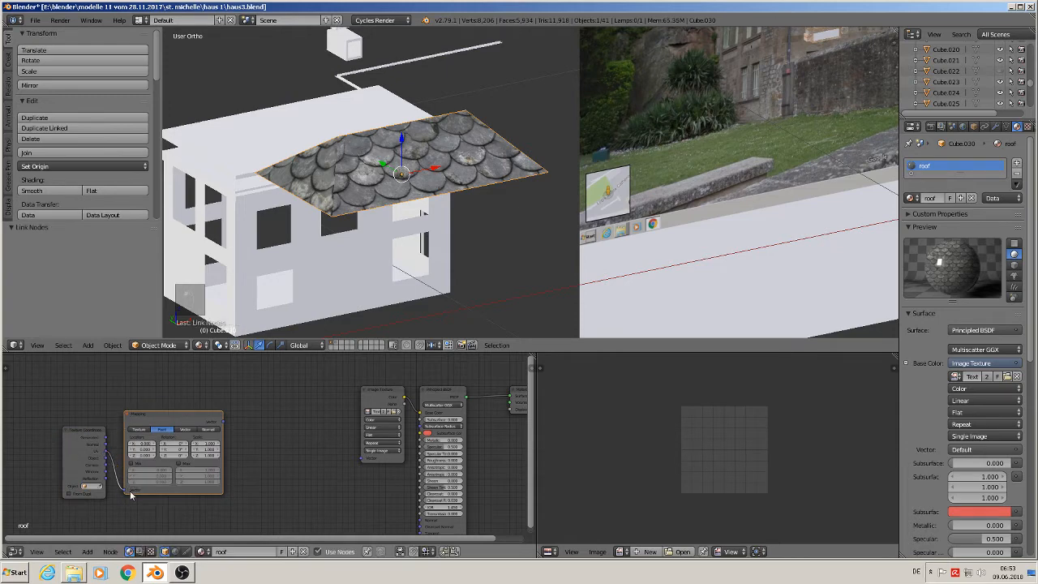
click(139, 431)
drag(224, 422, 366, 458)
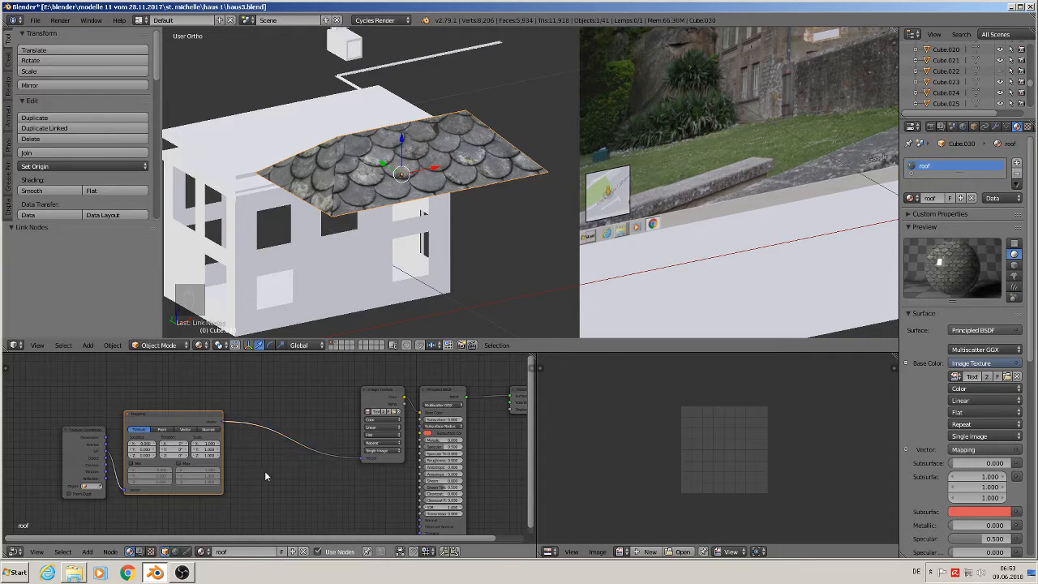
Move the Mapping node closer to the Image Texture node and bring the Texture Coordinate node up beside it.
scroll(252, 469, up, 1)
drag(163, 404, 284, 407)
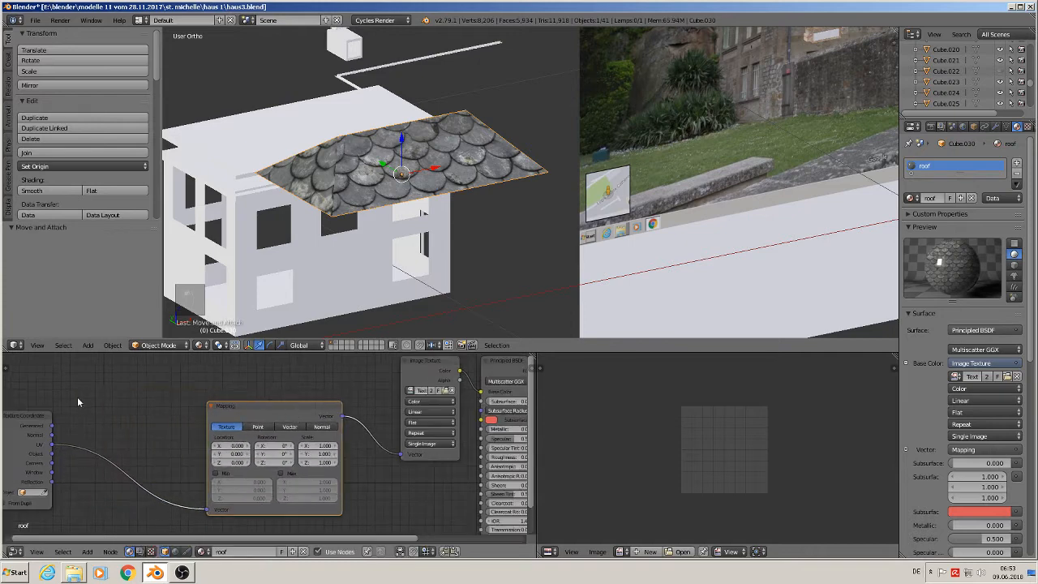
drag(31, 419, 161, 481)
middle_drag(169, 431, 153, 413)
scroll(258, 421, up, 5)
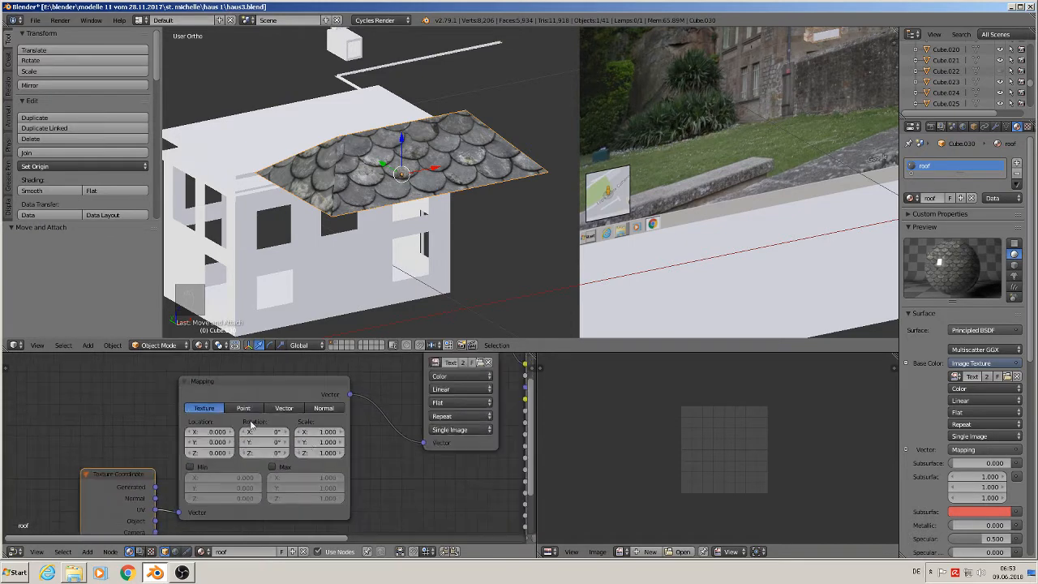
Try an X scale of 2 in the Mapping node.
click(327, 431)
text(2)
key(Return)
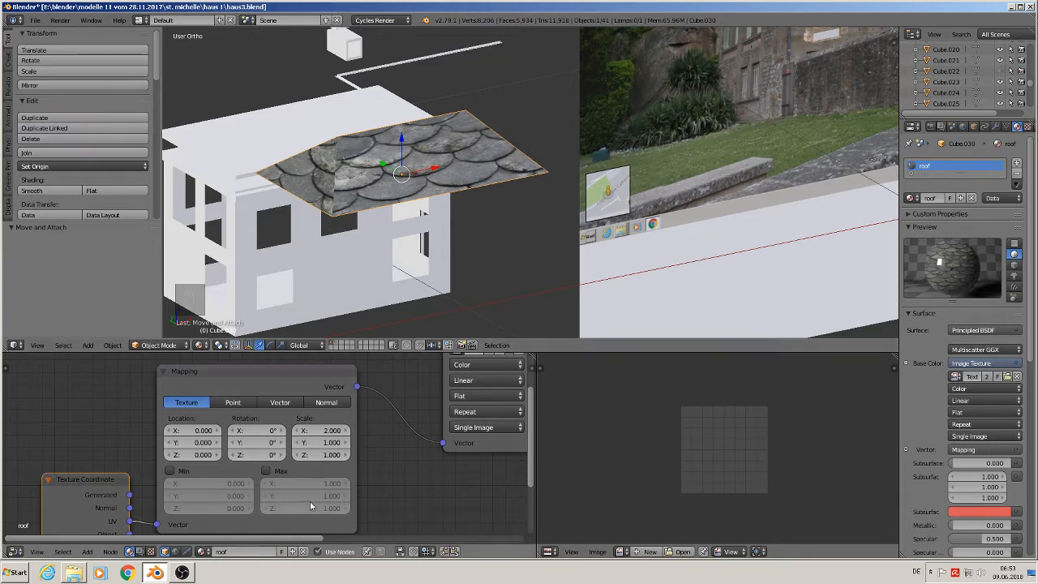
Set the Mapping node's X and Y scale to 0.2.
click(319, 430)
text(0.2)
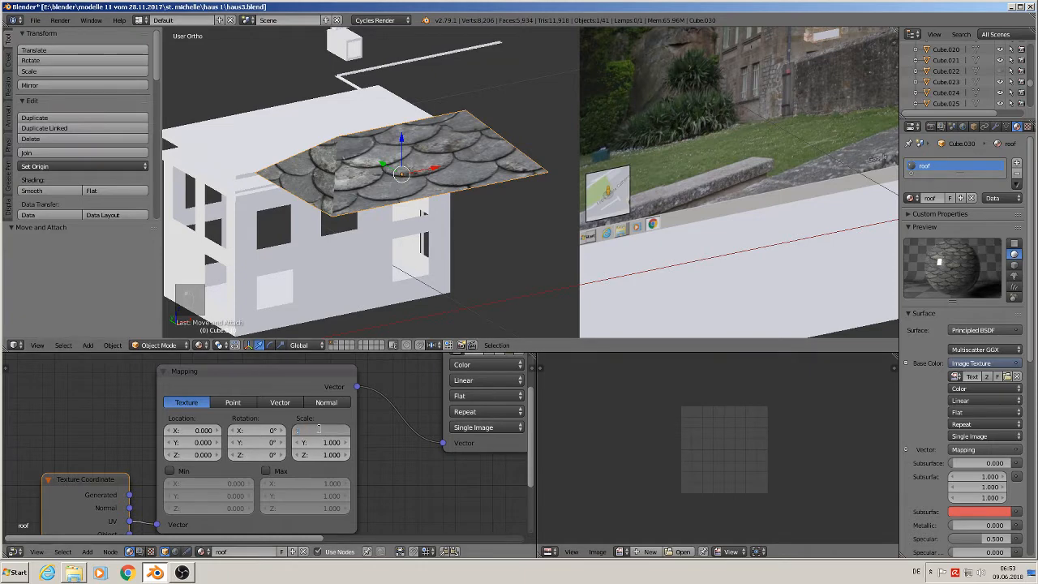
key(Return)
click(320, 440)
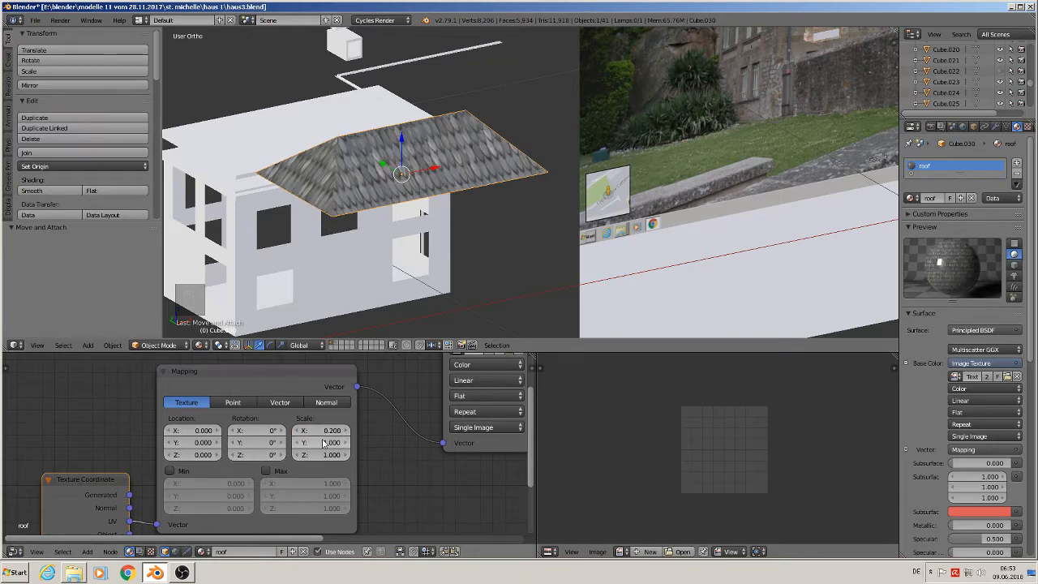
text(2)
key(Return)
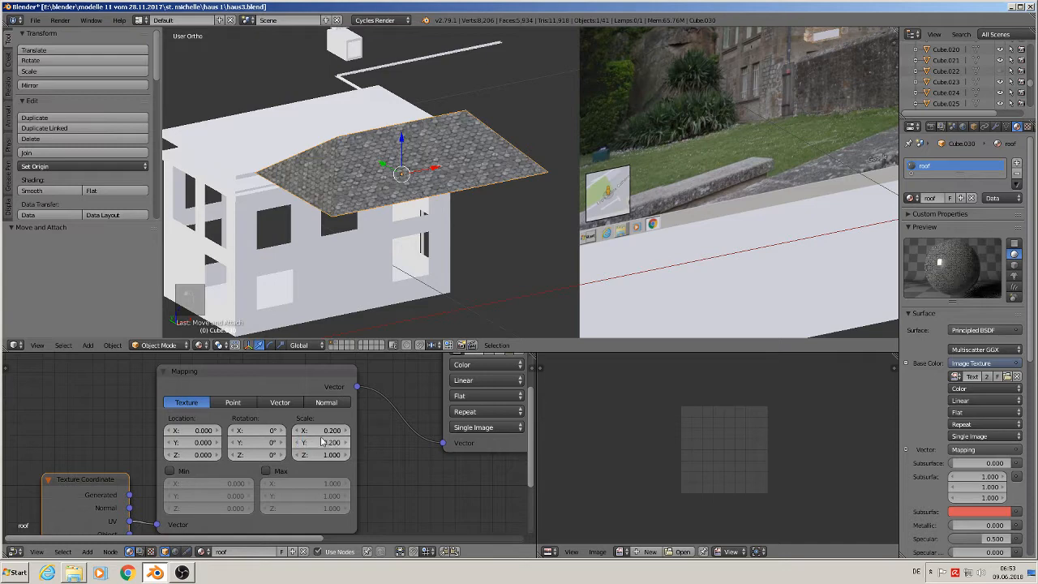
Deselect all objects in Object Mode.
key(Tab)
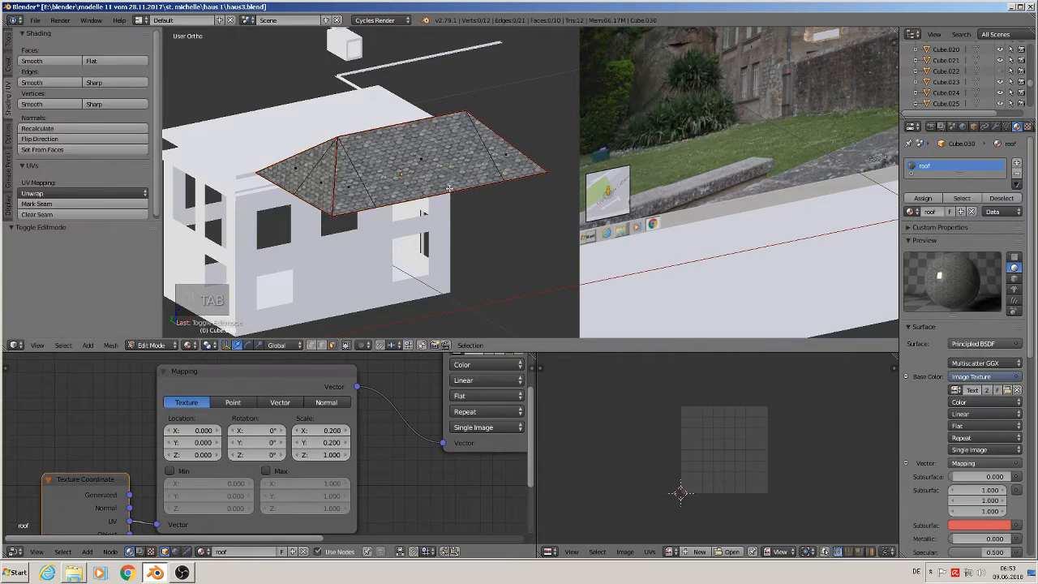
key(Tab)
key(a)
key(a)
key(a)
Examine the tile size on the modelled roof and compare it with the slate roof in the reference photo.
middle_drag(454, 203, 403, 180)
scroll(406, 183, down, 3)
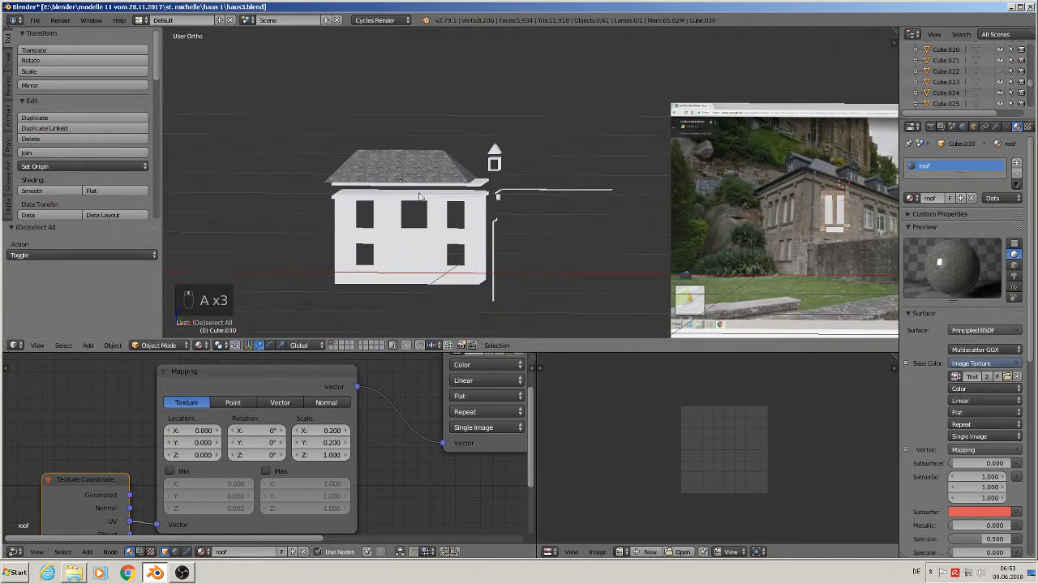
scroll(461, 197, up, 2)
scroll(463, 195, down, 3)
scroll(463, 196, up, 3)
middle_drag(463, 195, 490, 199)
scroll(490, 200, up, 2)
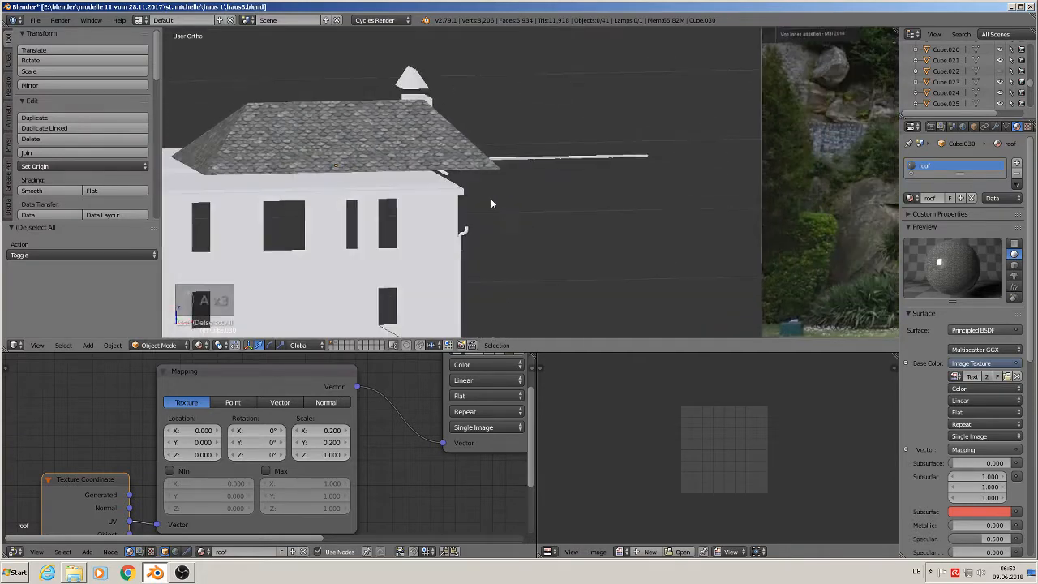
scroll(490, 199, down, 4)
shift+middle_drag(669, 206, 431, 237)
scroll(552, 193, up, 7)
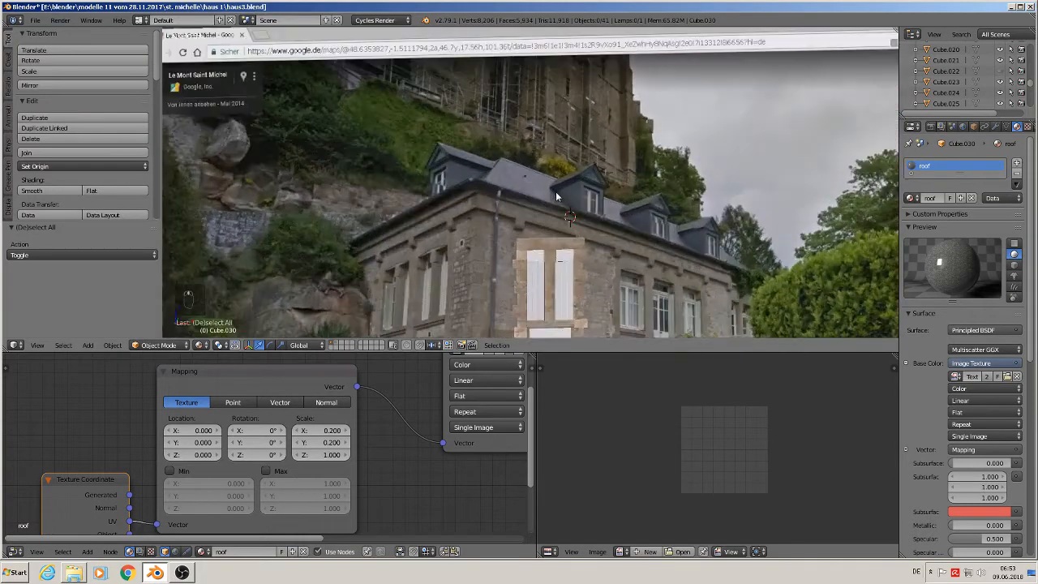
scroll(550, 198, up, 1)
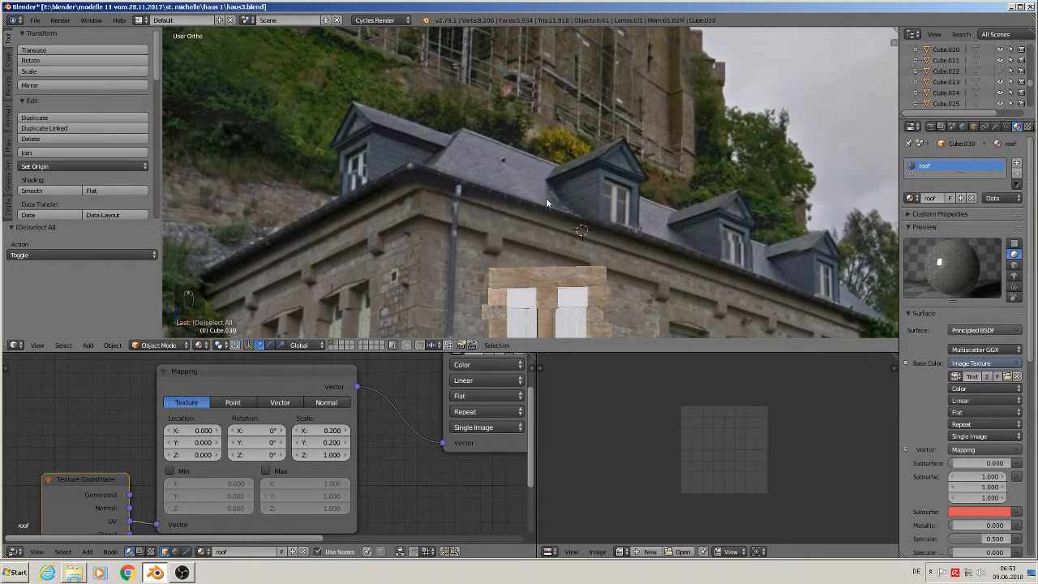
scroll(392, 191, down, 4)
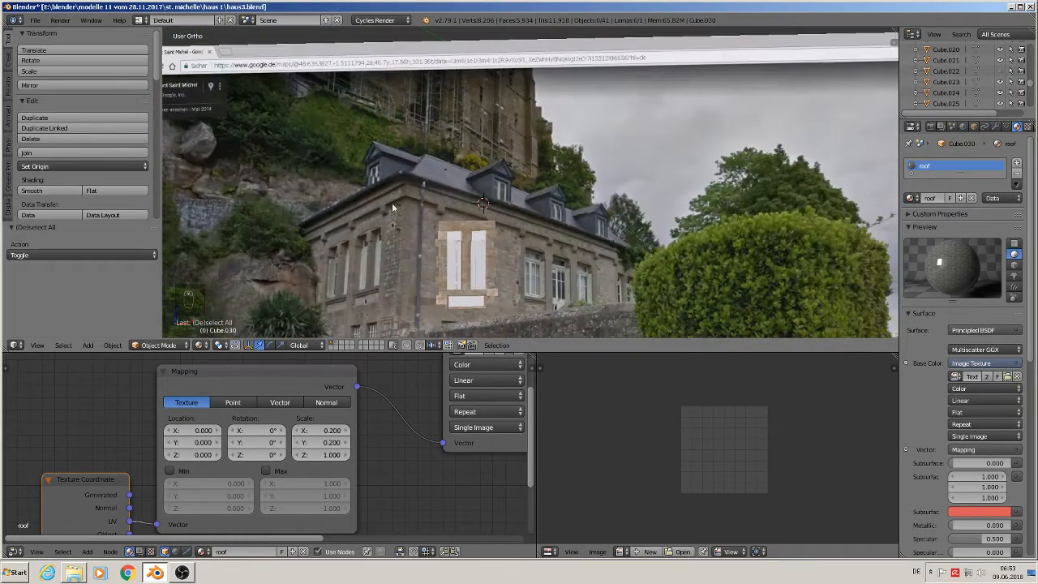
scroll(313, 261, down, 3)
shift+middle_drag(312, 261, 896, 188)
scroll(444, 190, up, 4)
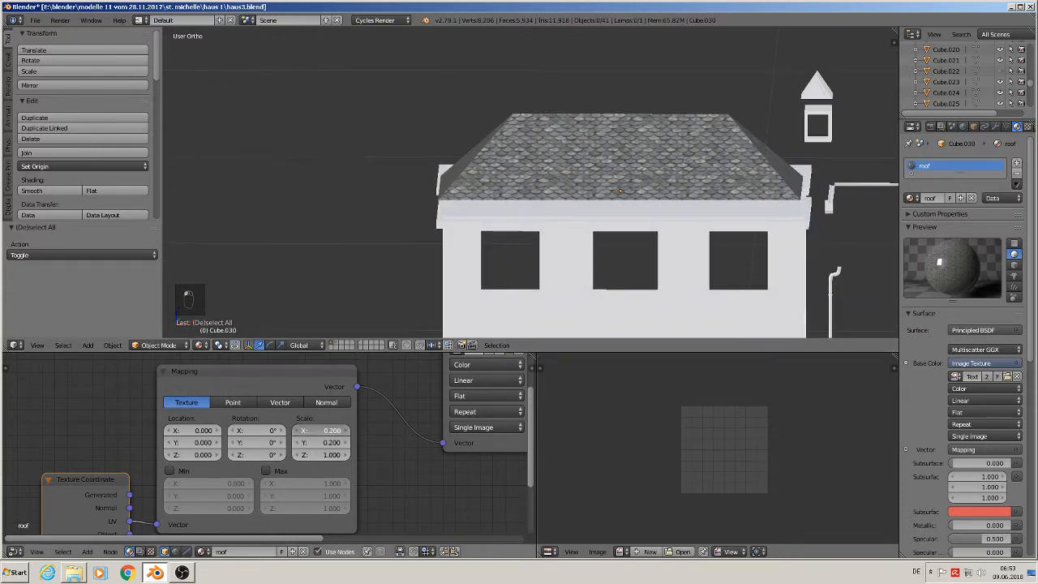
Reduce the Mapping node's X and Y scale to 0.1 and check the smaller tiles on the roof.
click(298, 431)
click(297, 443)
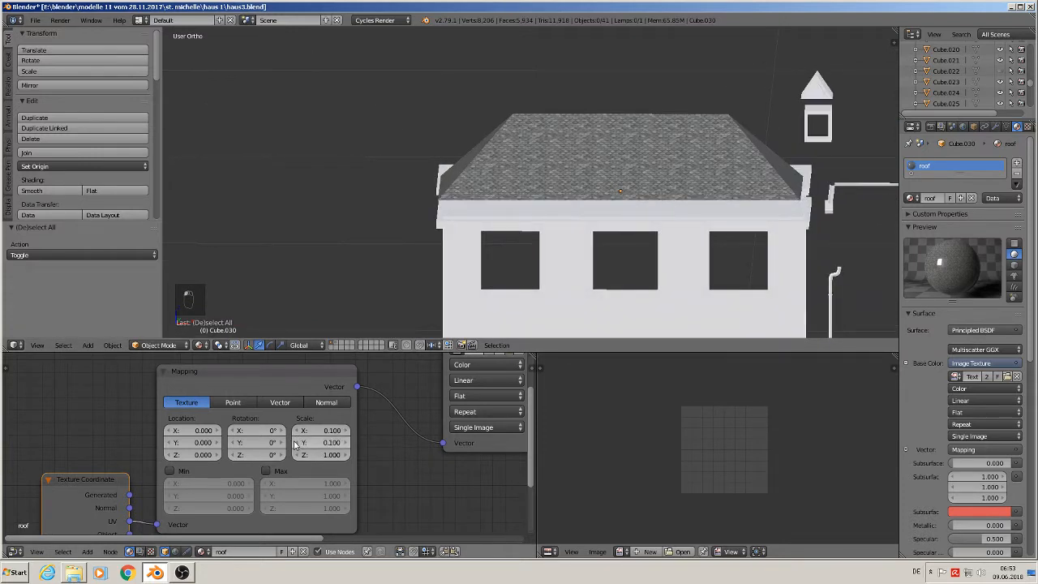
scroll(563, 232, down, 2)
mouse_move(563, 232)
middle_down()
mouse_move(584, 217)
mouse_move(577, 230)
middle_up()
scroll(576, 229, up, 4)
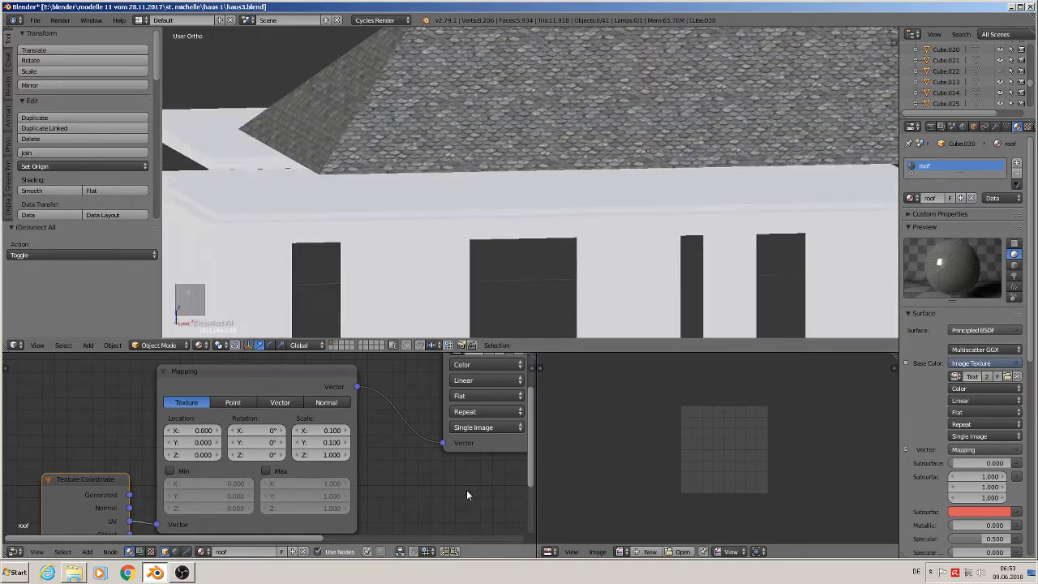
Set the roughness of the roof's Principled BSDF to about 0.558.
scroll(464, 479, down, 5)
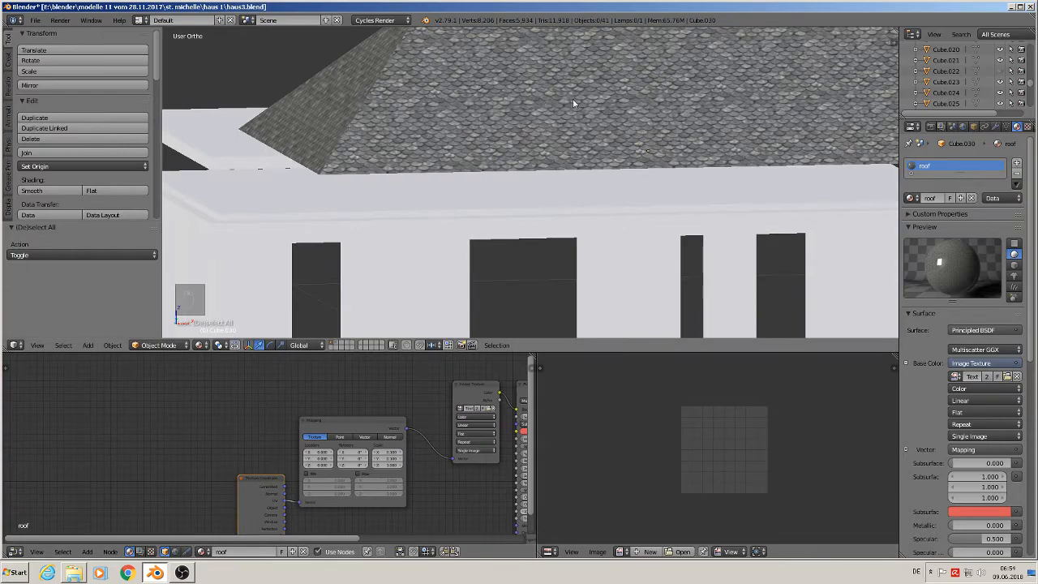
middle_drag(574, 136, 357, 200)
scroll(560, 165, up, 3)
middle_drag(560, 164, 588, 172)
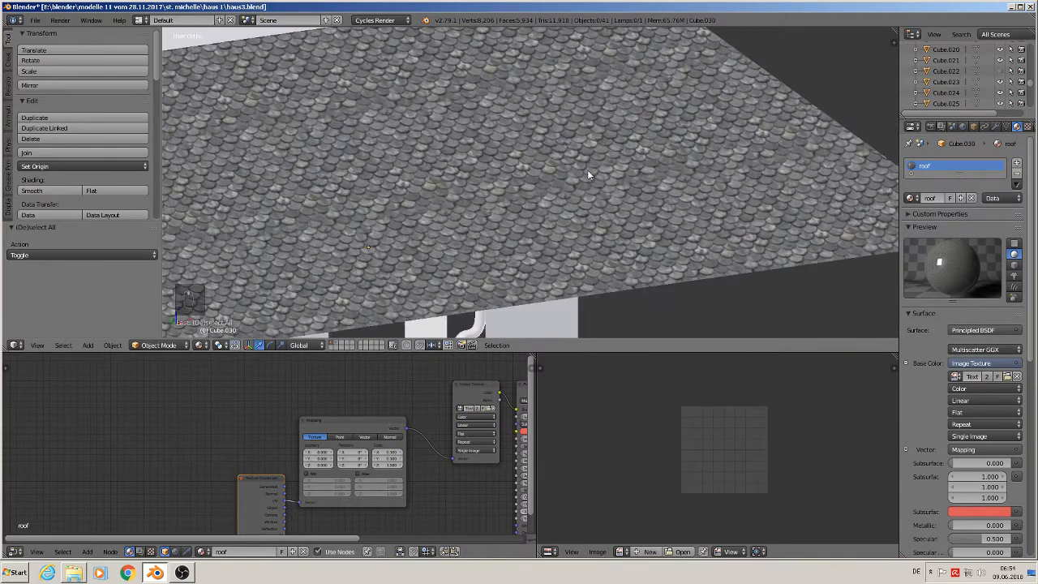
scroll(591, 171, up, 2)
middle_drag(438, 444, 217, 438)
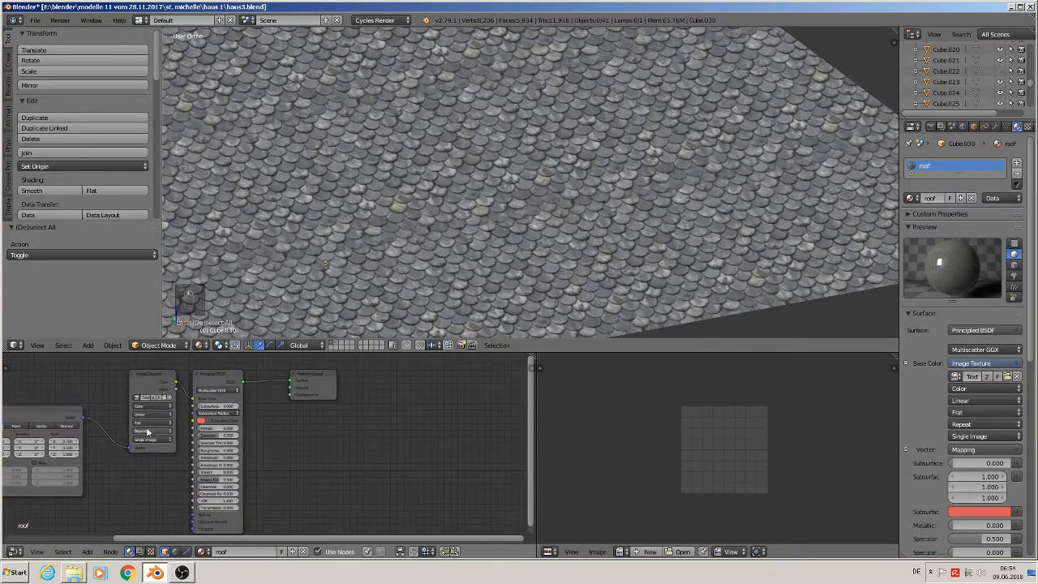
scroll(219, 448, up, 3)
drag(229, 460, 267, 460)
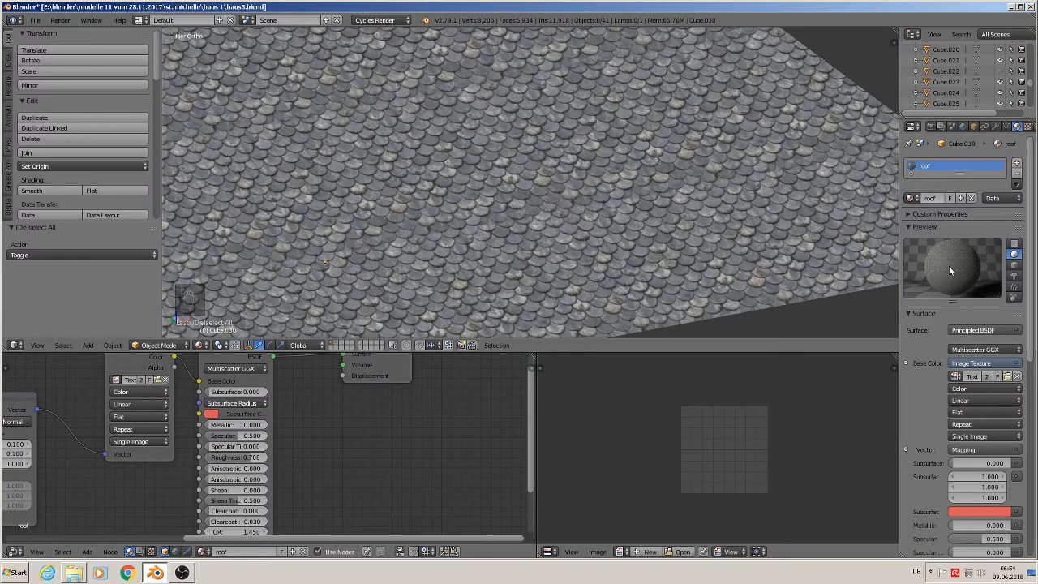
mouse_move(235, 457)
mouse_down()
mouse_move(203, 457)
mouse_move(243, 459)
mouse_up()
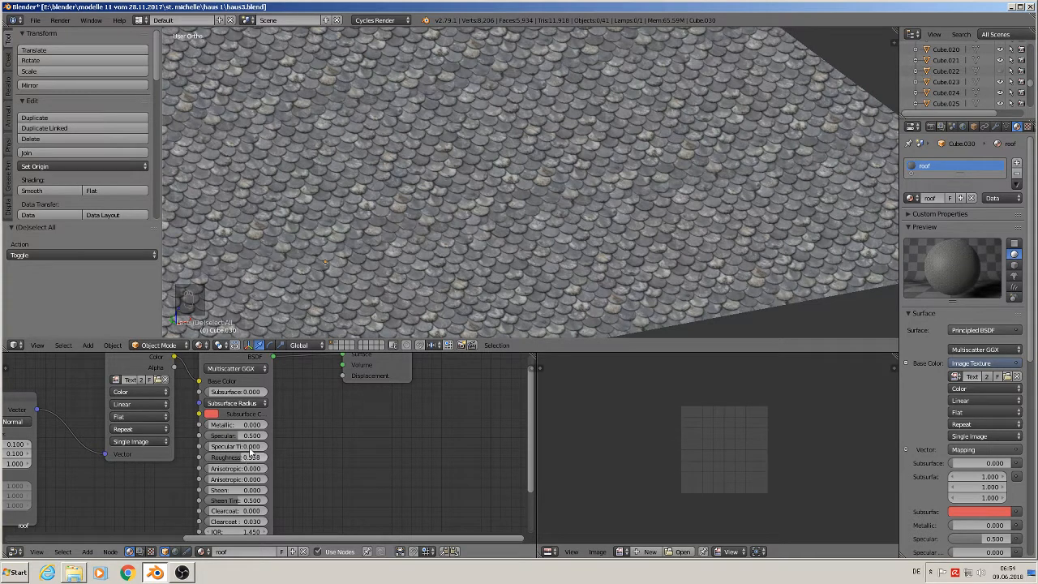
Move the Material Output node farther out and link the Image Texture's Color output to its Displacement input.
drag(383, 377, 425, 406)
middle_drag(368, 454, 388, 486)
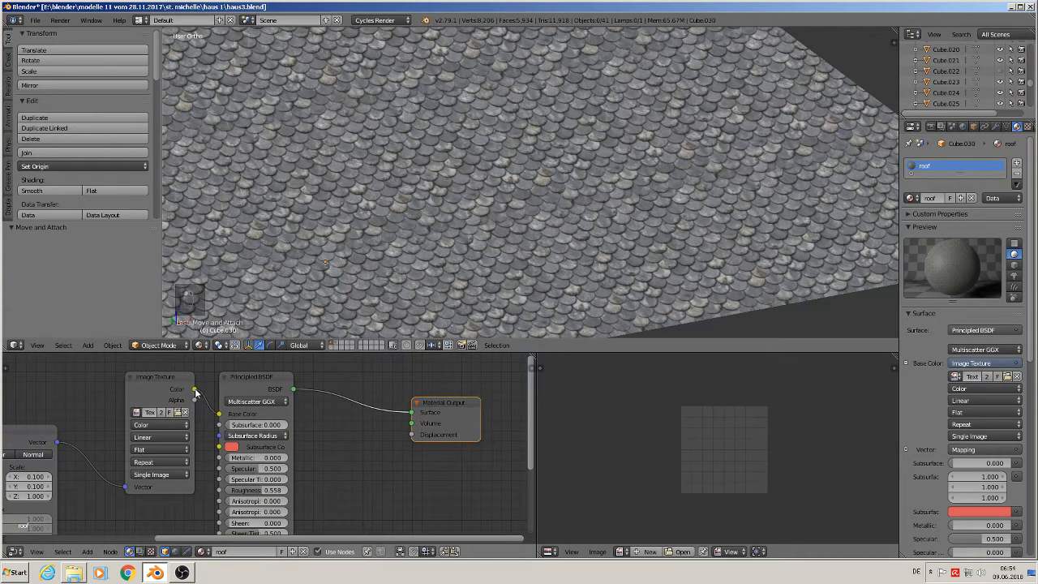
drag(194, 391, 412, 435)
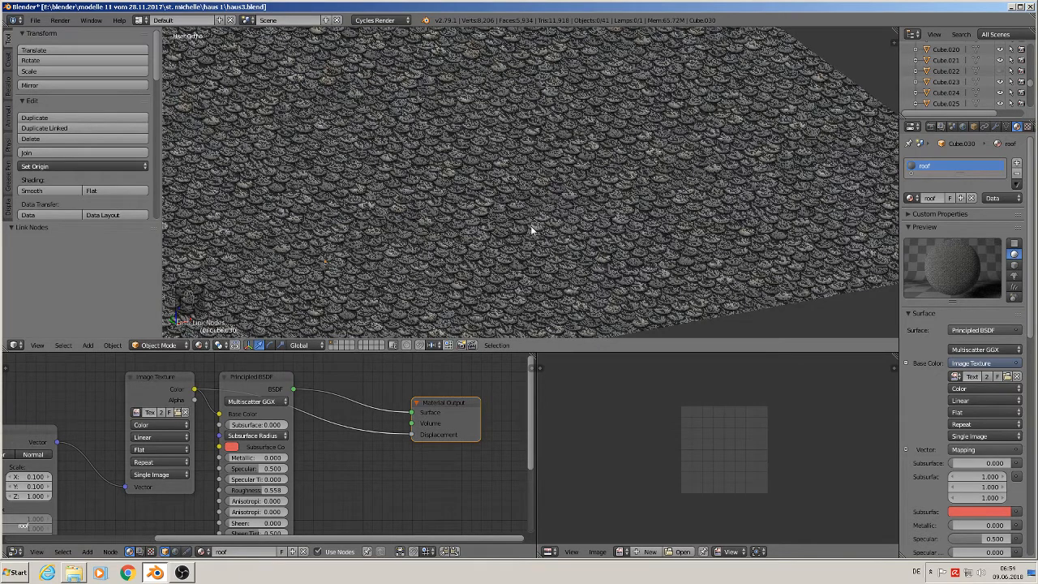
Reposition the Material Output node and insert a Math node into the link between the Image Texture's Color and the Displacement input.
drag(445, 407, 459, 393)
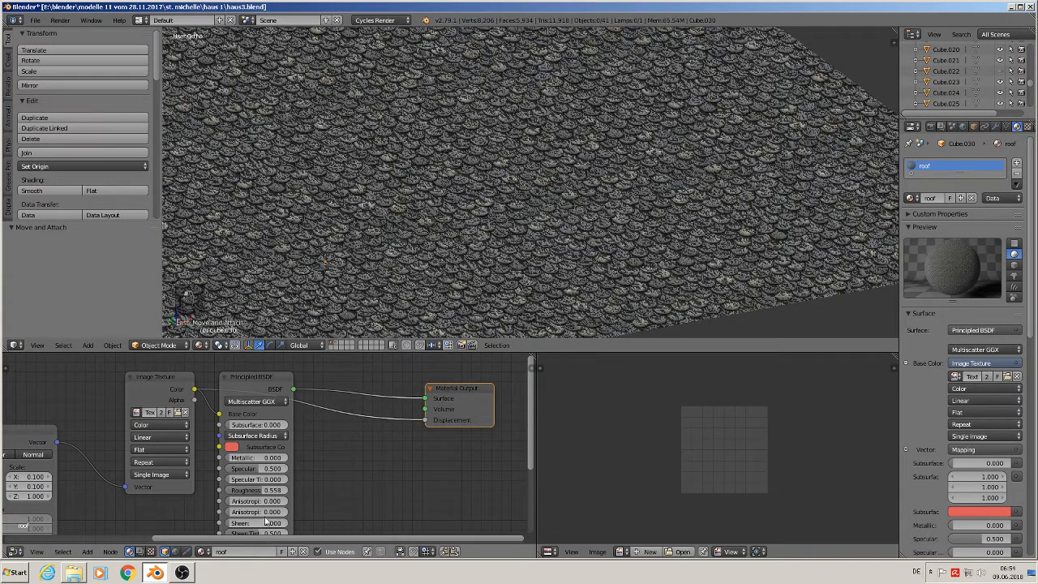
click(87, 551)
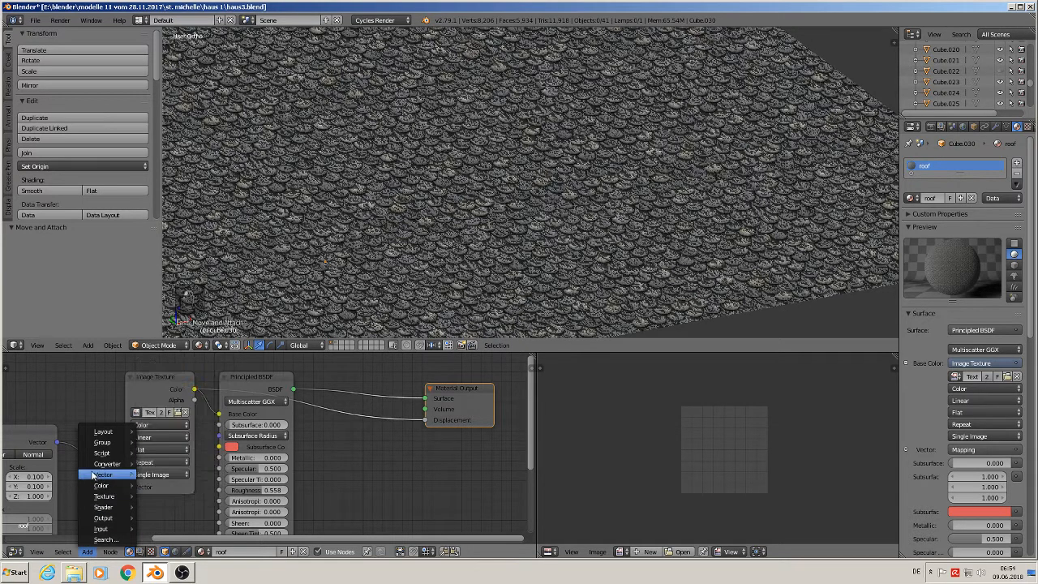
mouse_move(93, 475)
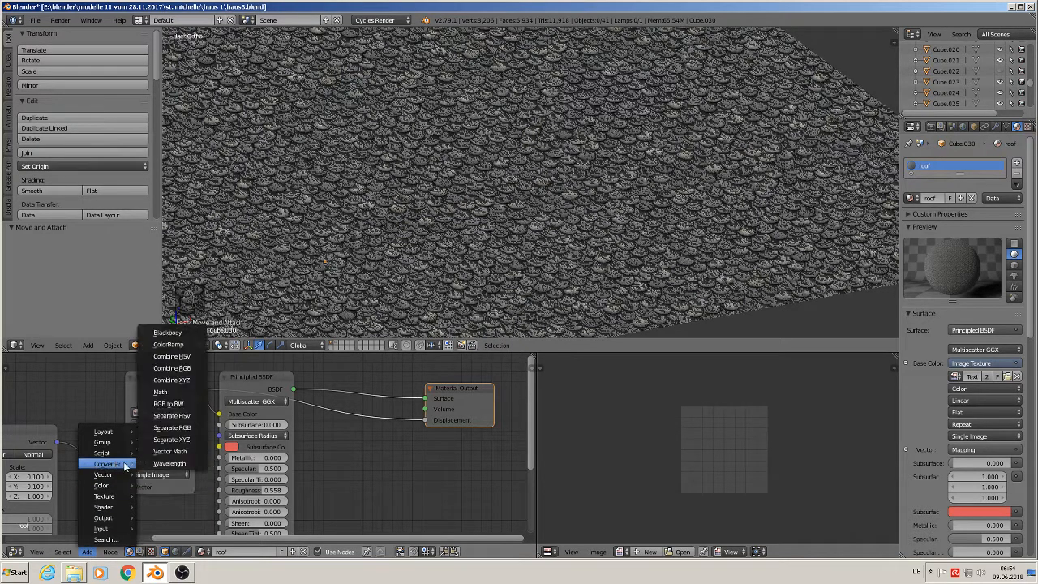
click(177, 395)
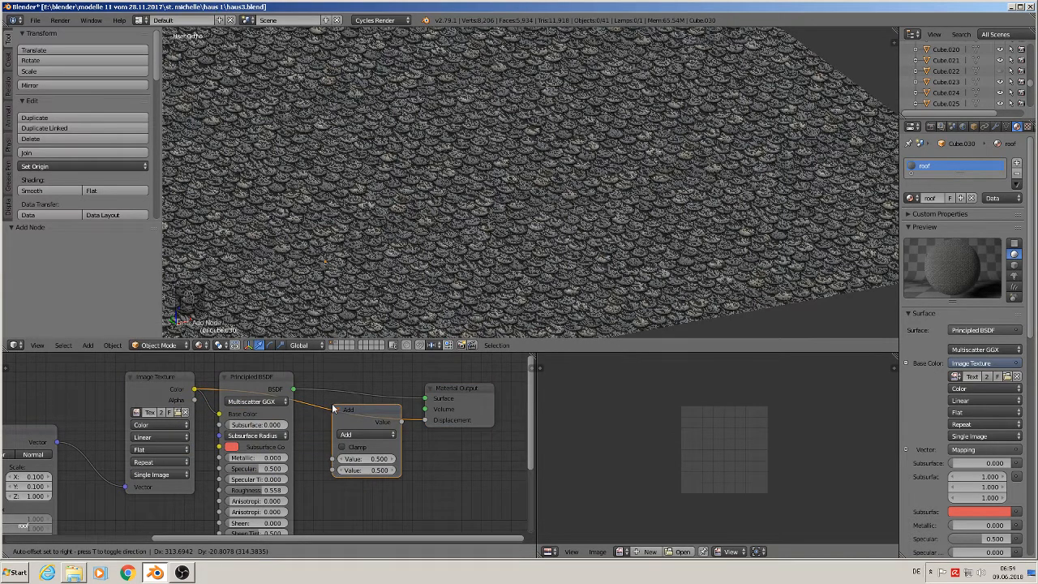
click(336, 416)
scroll(329, 436, up, 3)
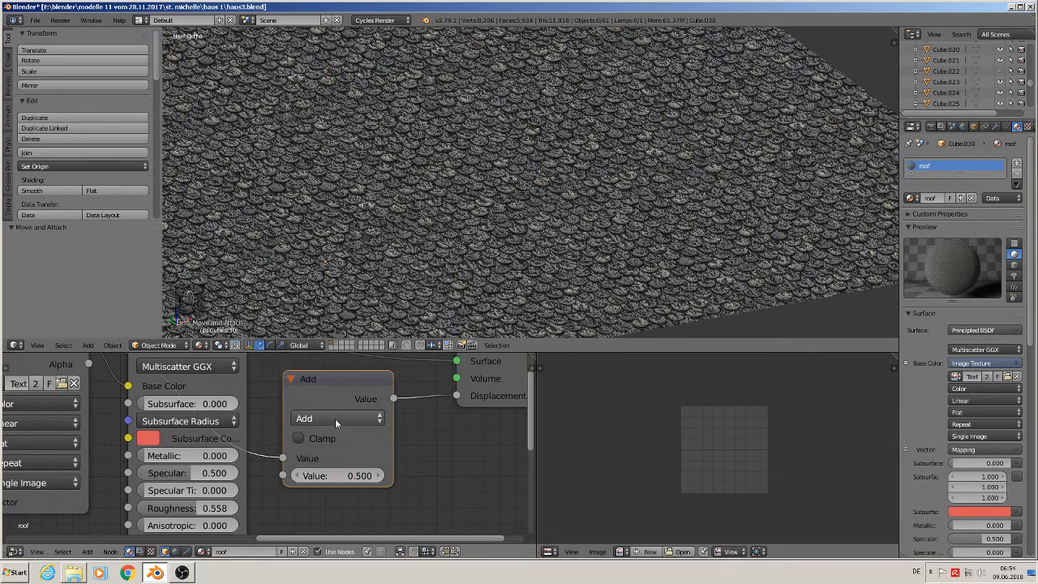
Change the Math node's operation to Multiply and set its second value to 0.03.
click(335, 419)
click(350, 364)
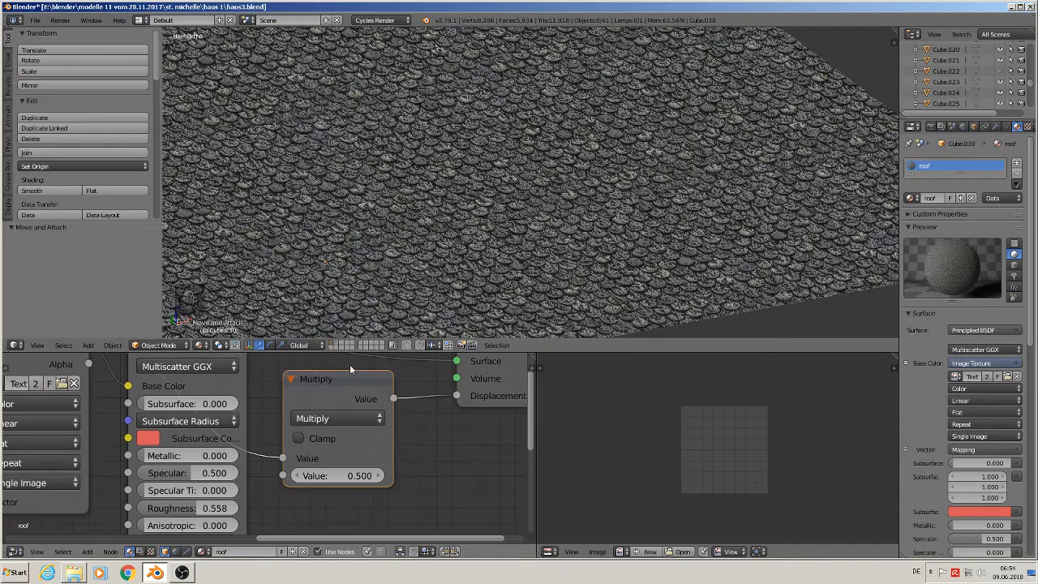
click(336, 476)
click(336, 476)
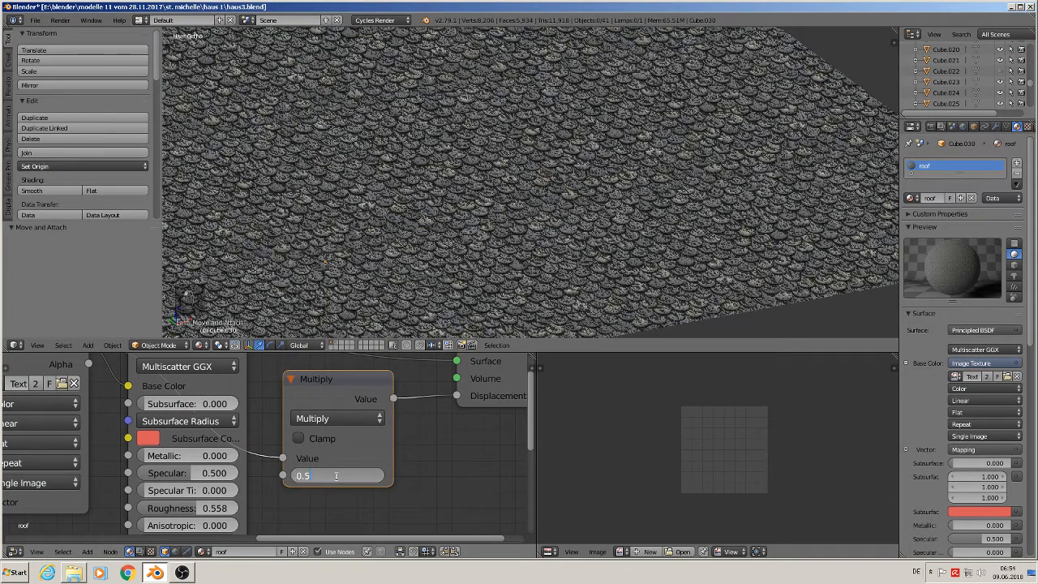
key(BackSpace)
text(03)
key(Return)
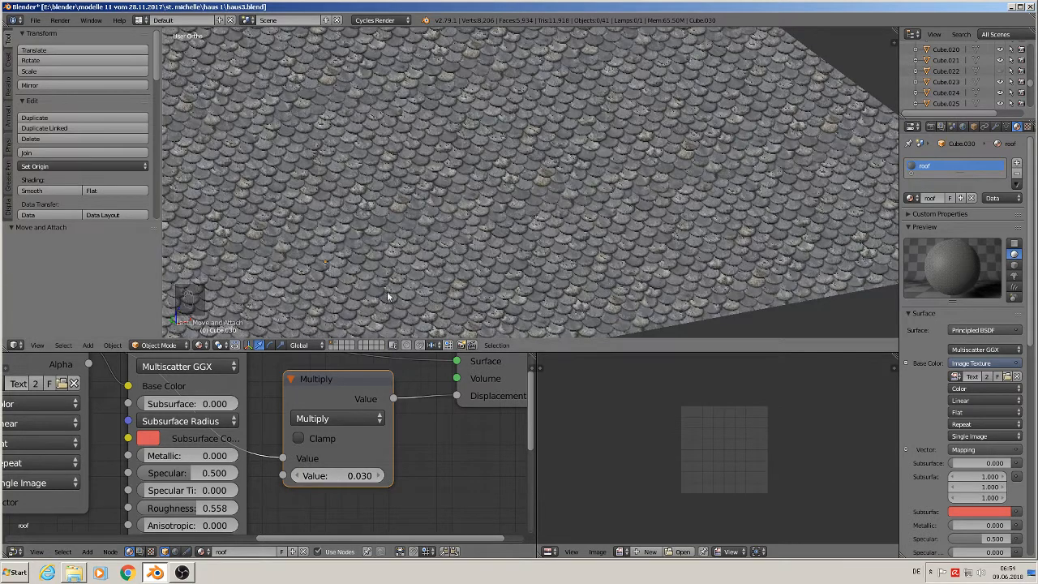
Switch the viewport to Rendered shading, set the Multiply node's value to 0.01, and check the tile displacement from another angle.
click(220, 346)
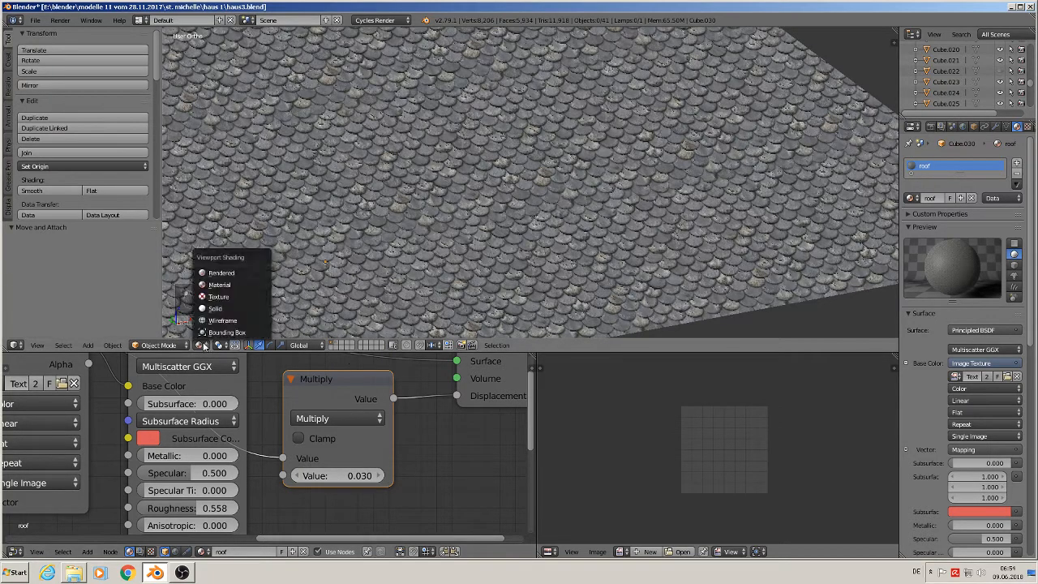
click(235, 275)
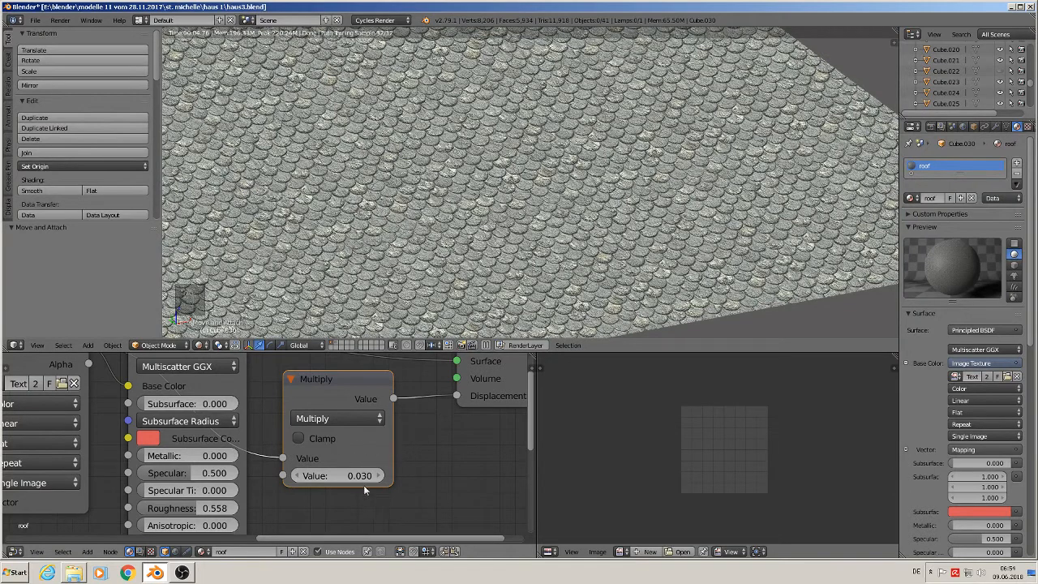
click(343, 476)
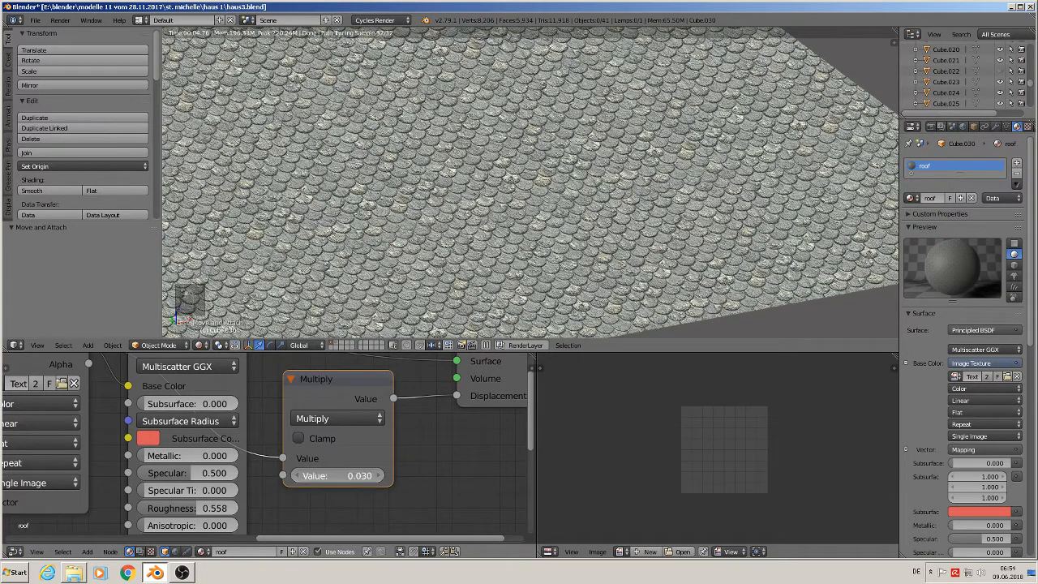
click(326, 475)
text(1)
key(Return)
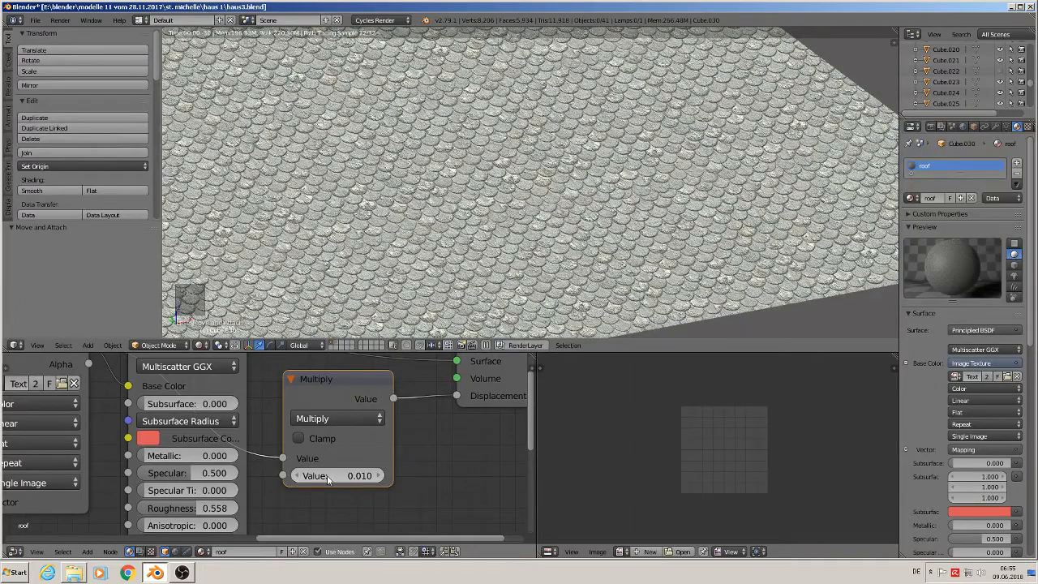
middle_drag(486, 186, 405, 180)
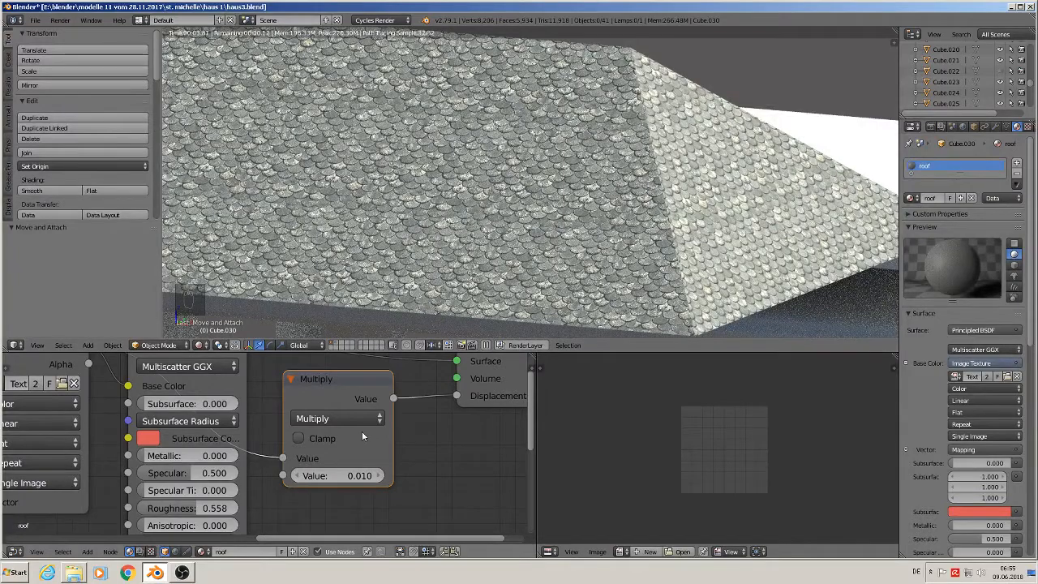
scroll(401, 422, down, 1)
middle_drag(456, 319, 519, 284)
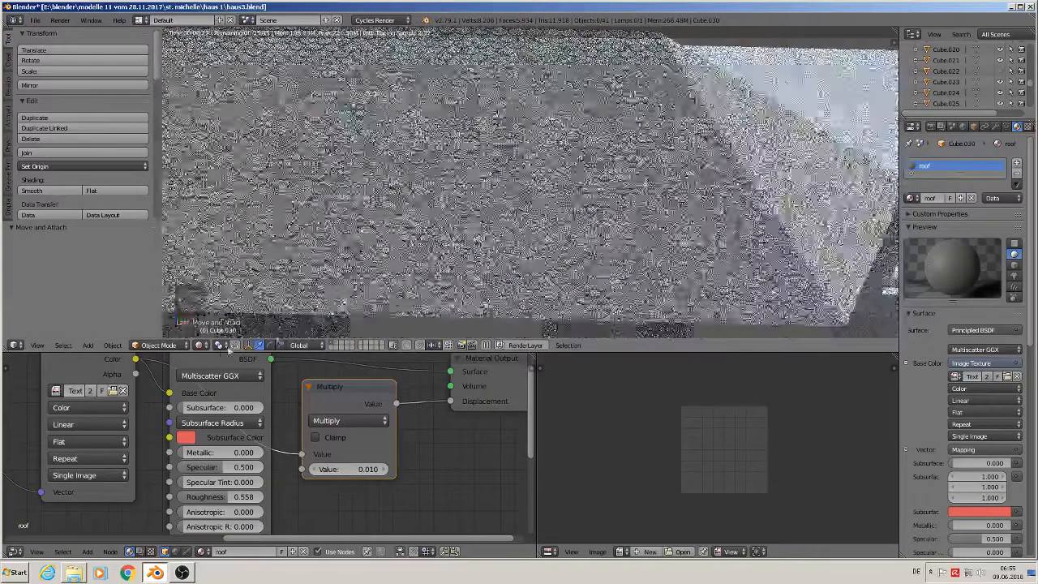
Return the viewport to Material shading and raise the tiled main roof about 0.182 along Z.
click(200, 345)
click(215, 286)
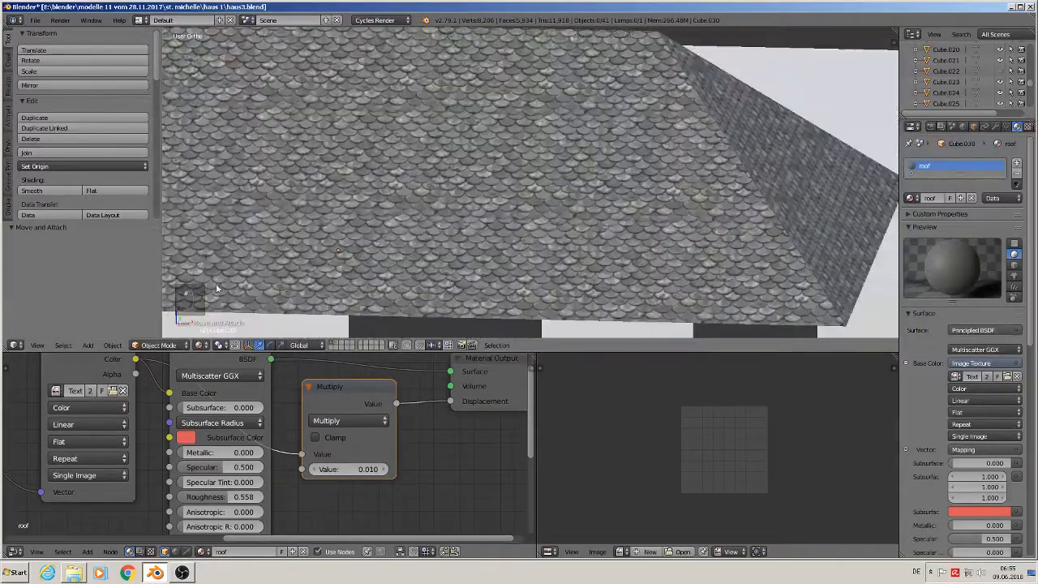
scroll(361, 274, down, 8)
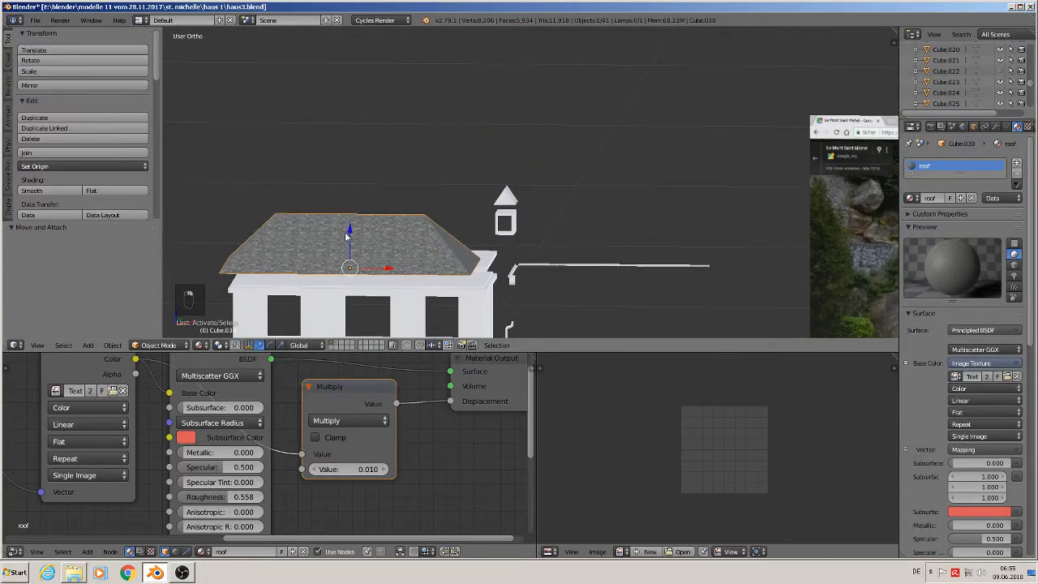
drag(348, 236, 387, 135)
Open the small gabled dormer roof in Edit Mode and select only its two large sloping faces.
scroll(529, 193, up, 3)
scroll(529, 192, up, 4)
right_click(459, 203)
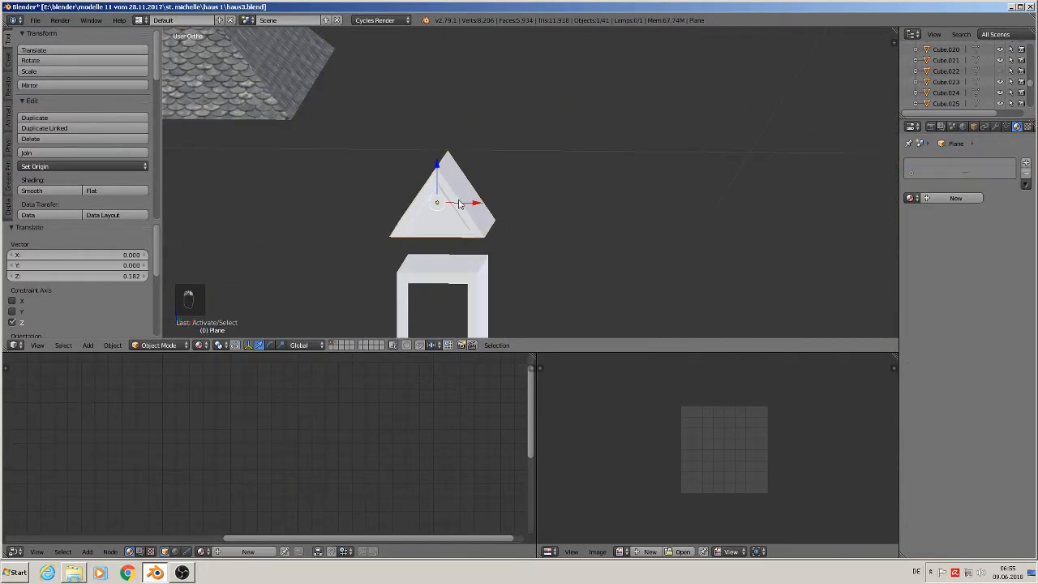
scroll(519, 243, down, 4)
middle_drag(527, 250, 723, 217)
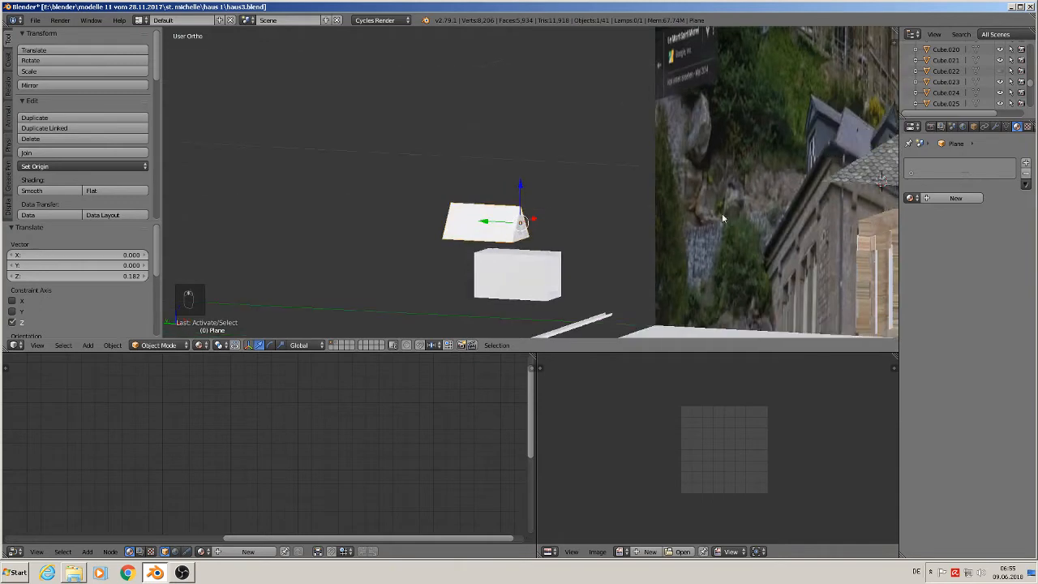
scroll(540, 258, up, 5)
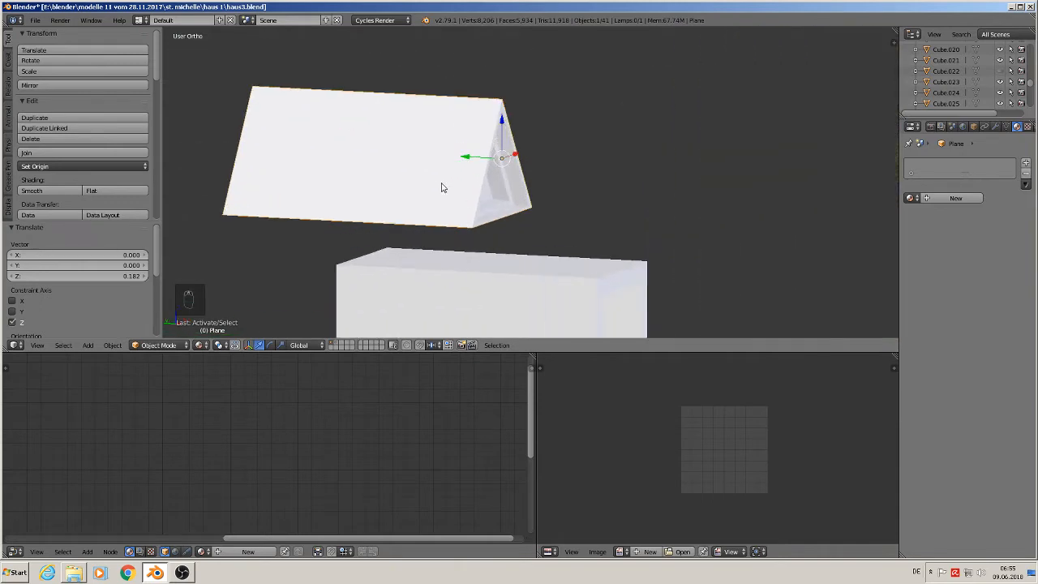
scroll(448, 203, up, 2)
key(Tab)
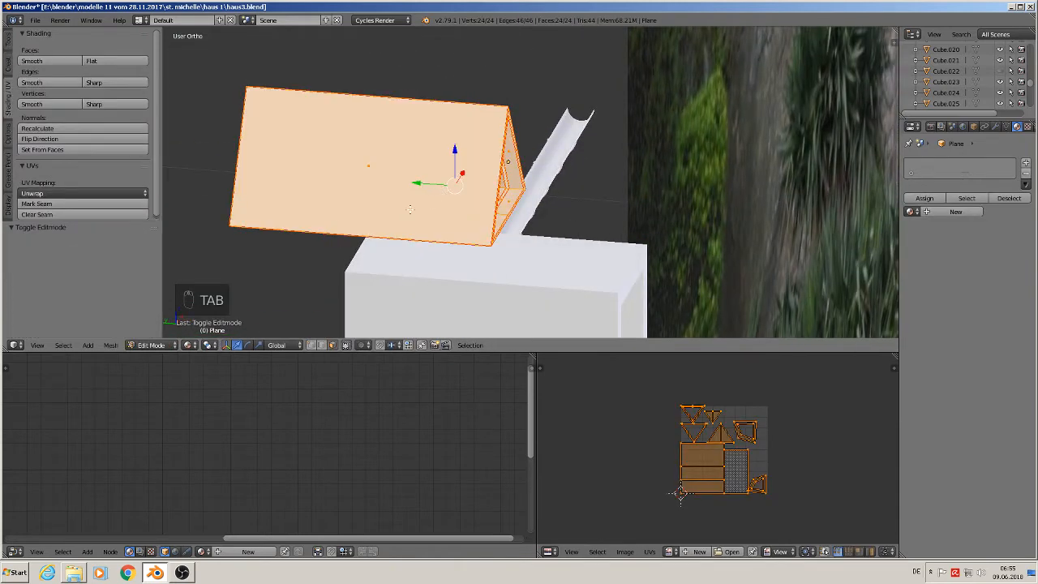
middle_drag(379, 243, 347, 233)
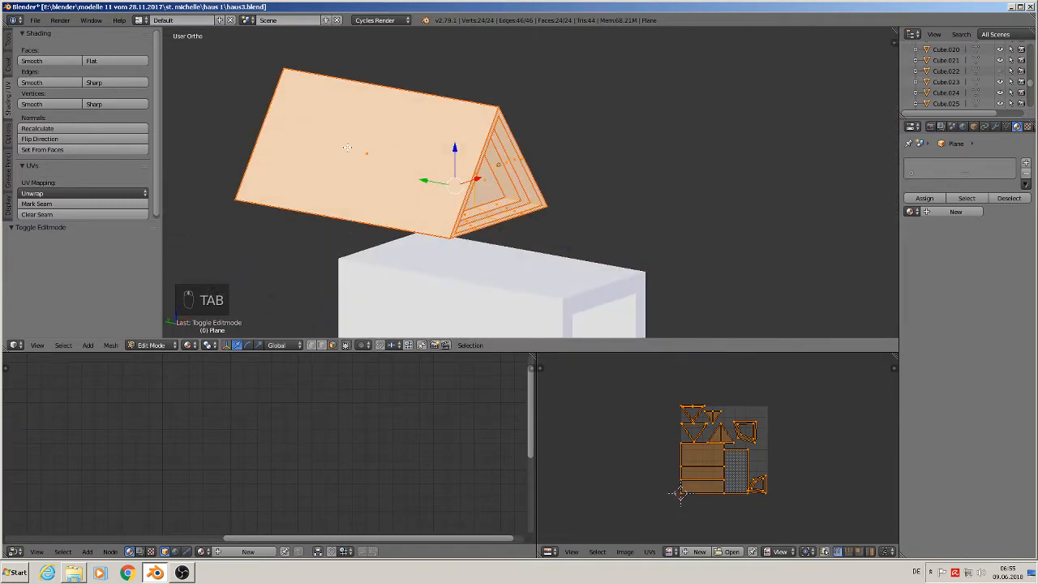
click(348, 148)
middle_drag(347, 147, 464, 154)
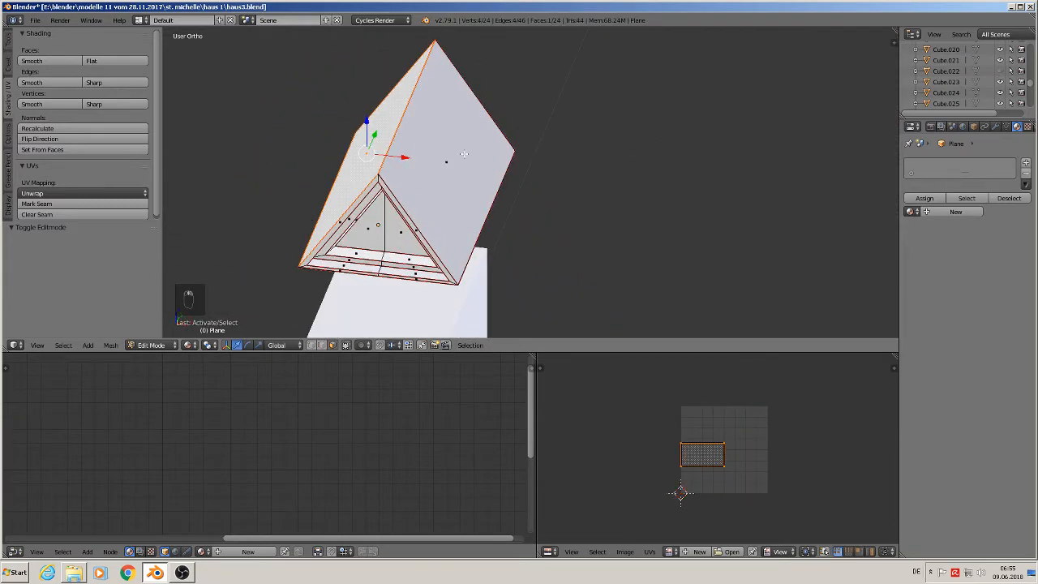
shift+click(466, 161)
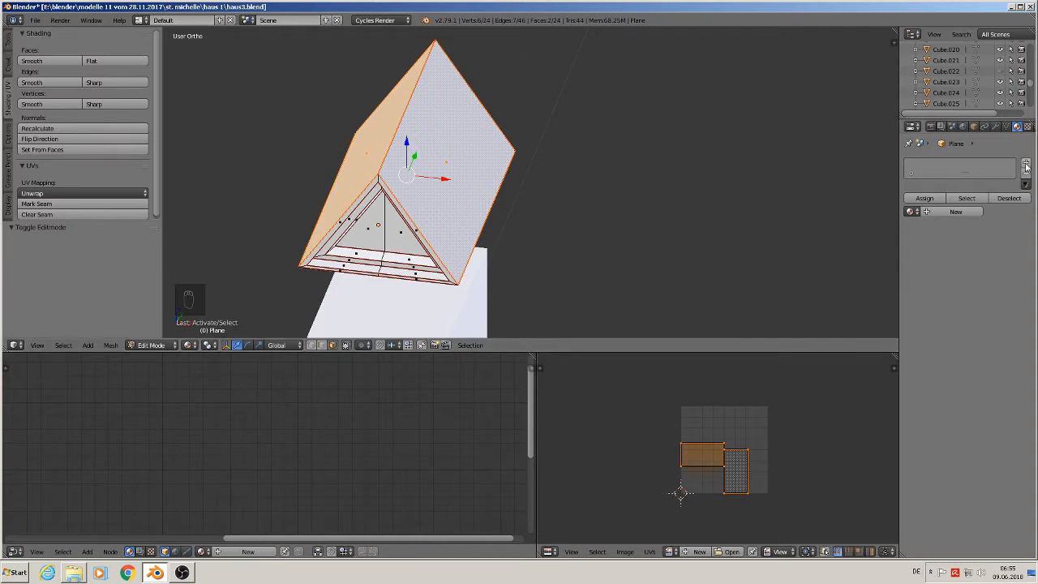
Add a material slot with a new material to the dormer roof and name it "blue roof".
click(1026, 165)
click(949, 212)
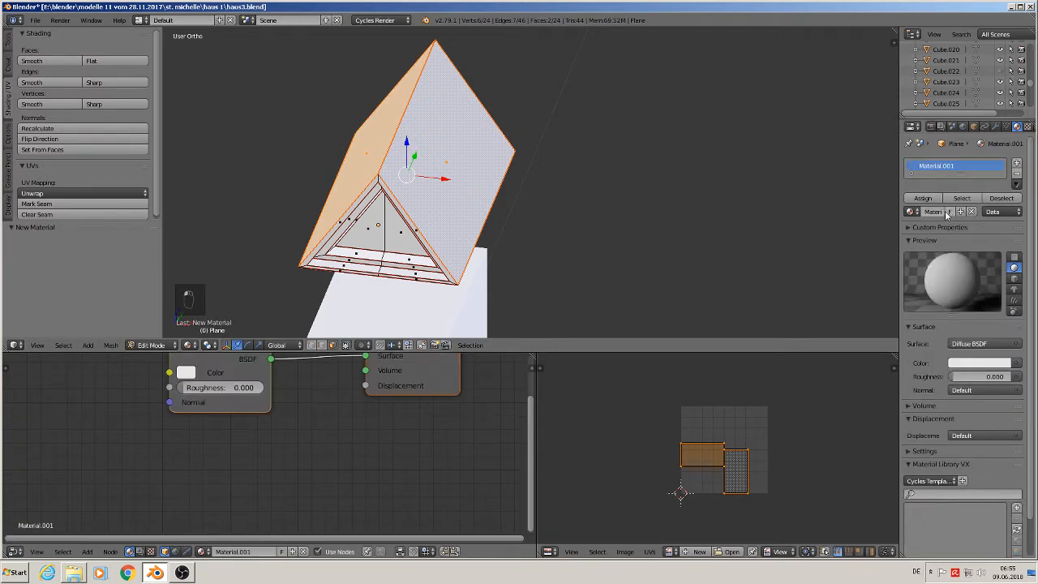
click(933, 211)
text(a)
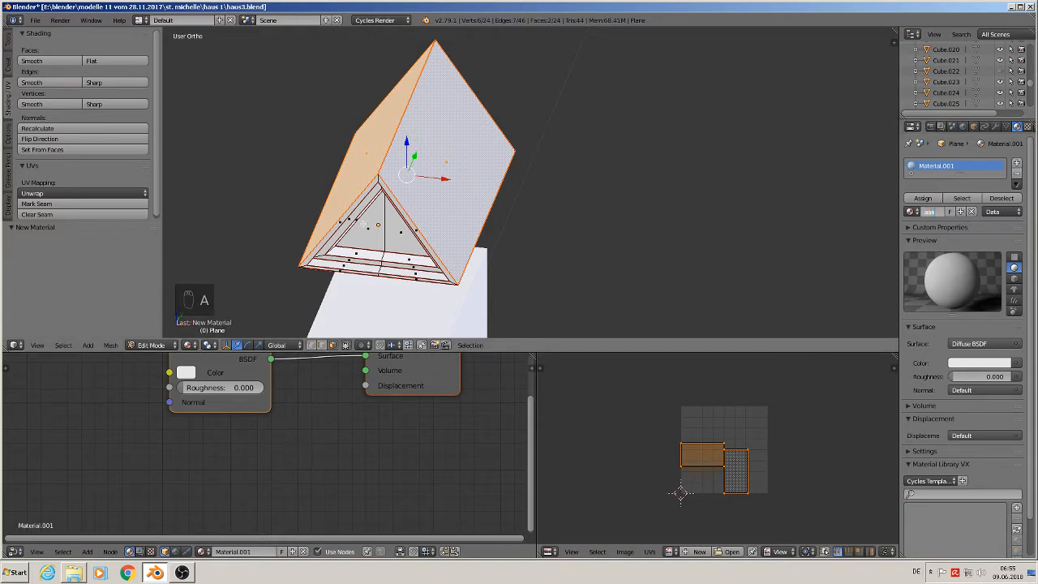
text(aa)
key(Return)
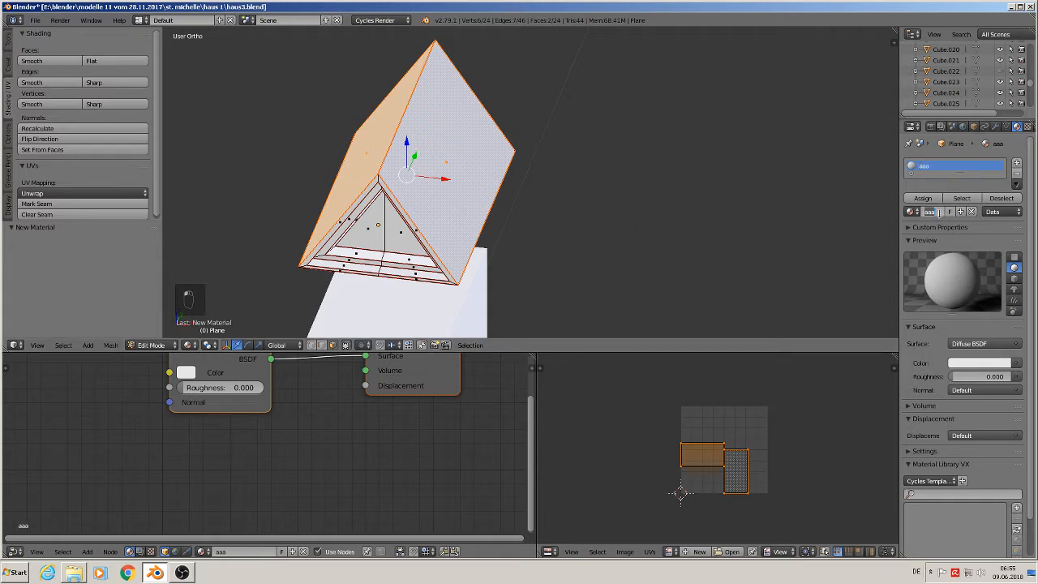
click(939, 212)
text(blue roof)
key(Return)
Leave Edit Mode and set the blue roof material's colour by sampling the dormer's dark blue gable in the reference photo.
scroll(630, 219, down, 4)
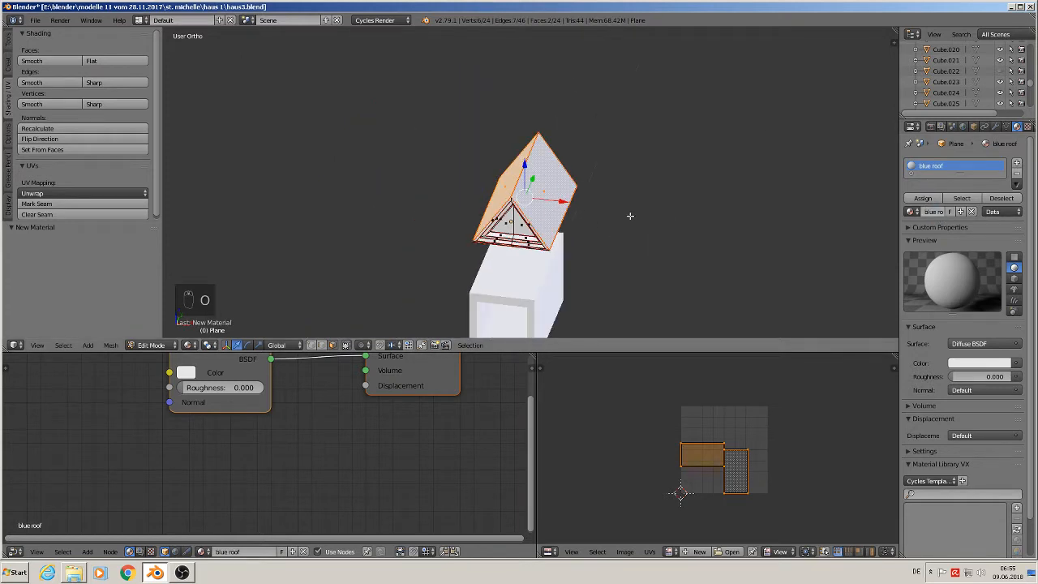
key(Tab)
scroll(661, 271, down, 3)
key(KP_1)
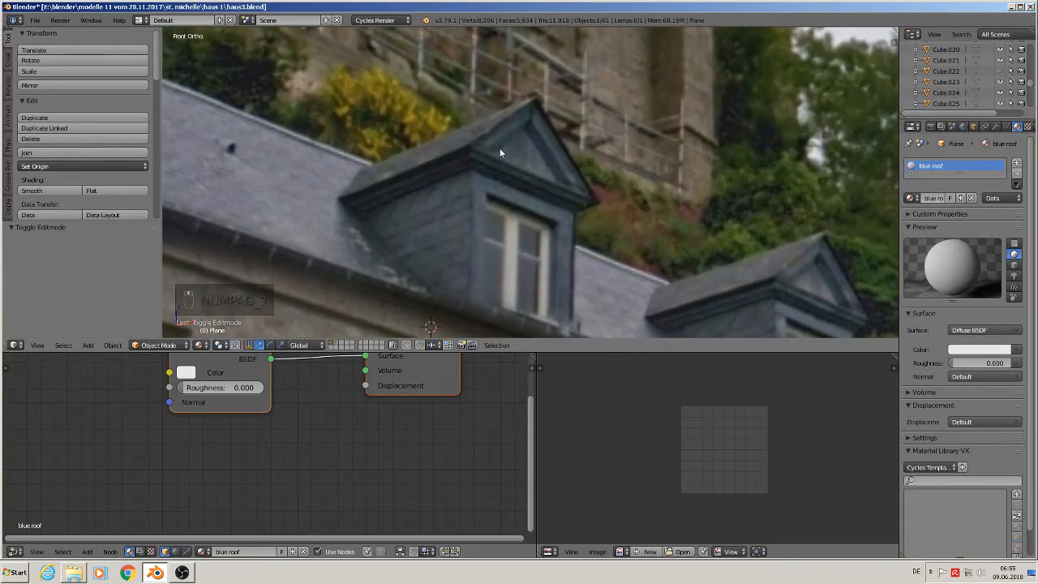
click(997, 350)
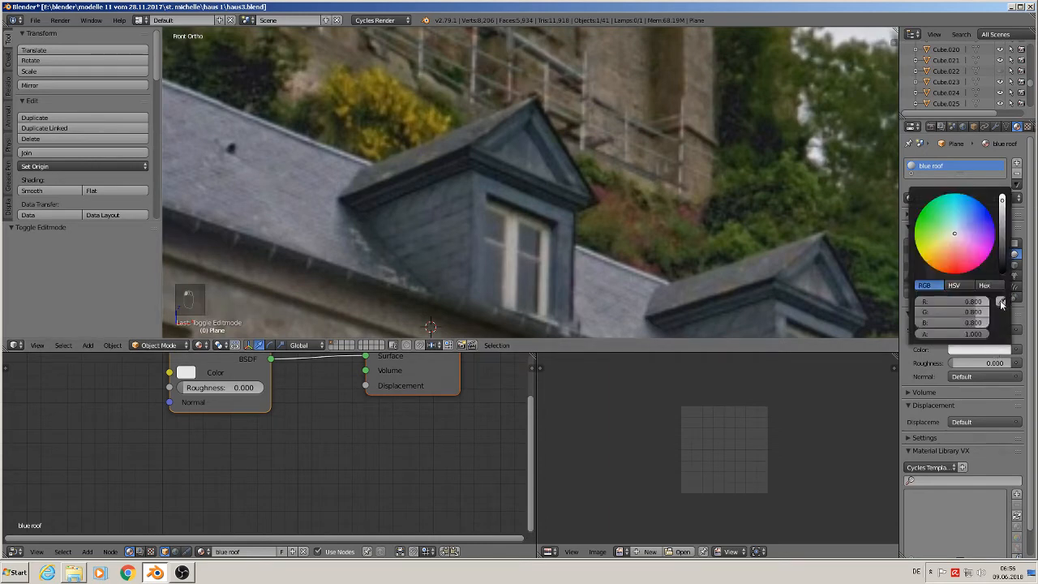
click(1002, 302)
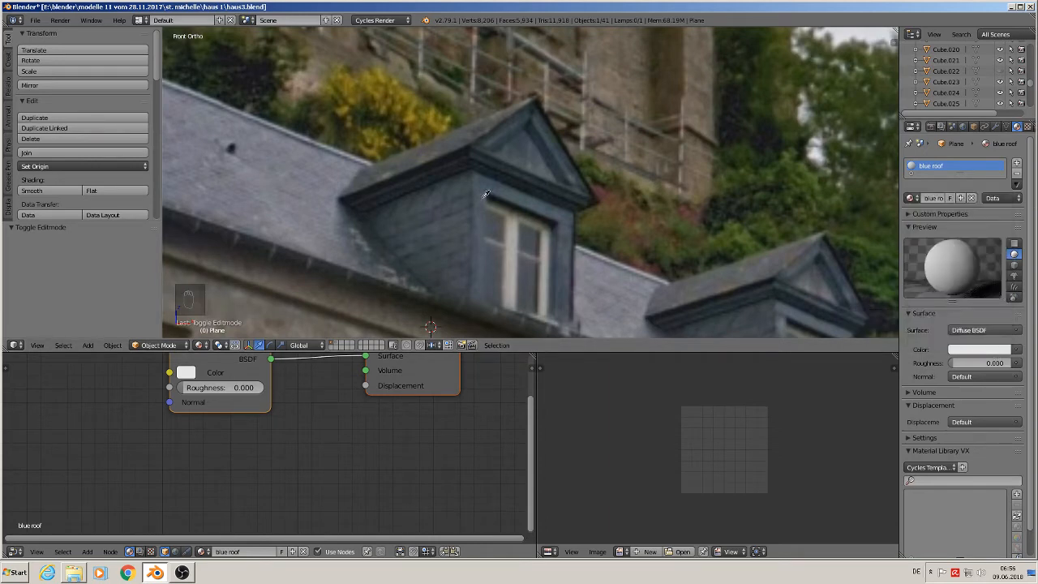
click(520, 123)
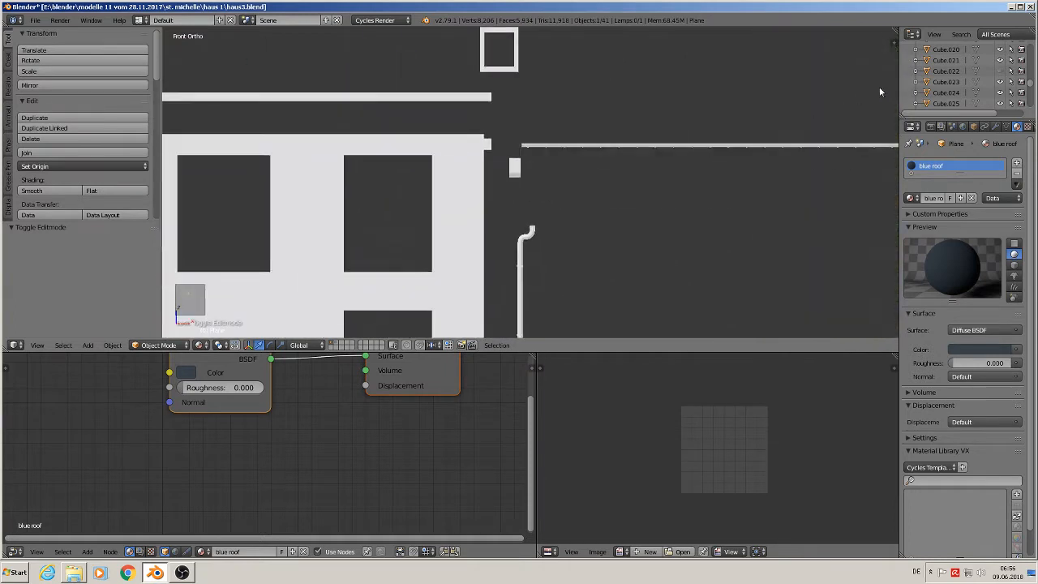
Add a second material slot with a new material to the dormer roof and name it "lttlitle roof".
shift+middle_drag(880, 92, 948, 222)
scroll(387, 127, up, 6)
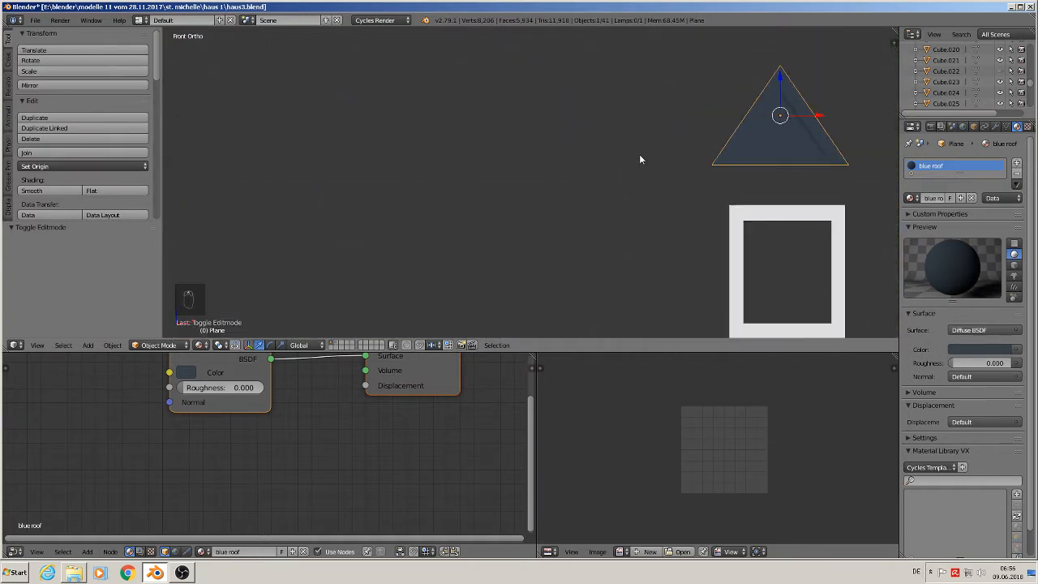
shift+middle_drag(639, 159, 331, 210)
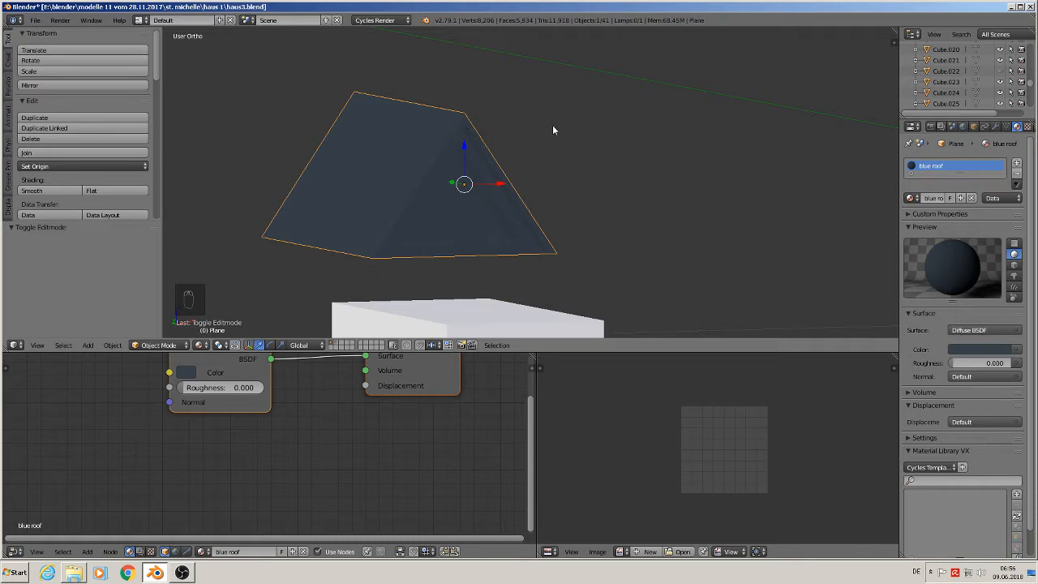
click(1022, 164)
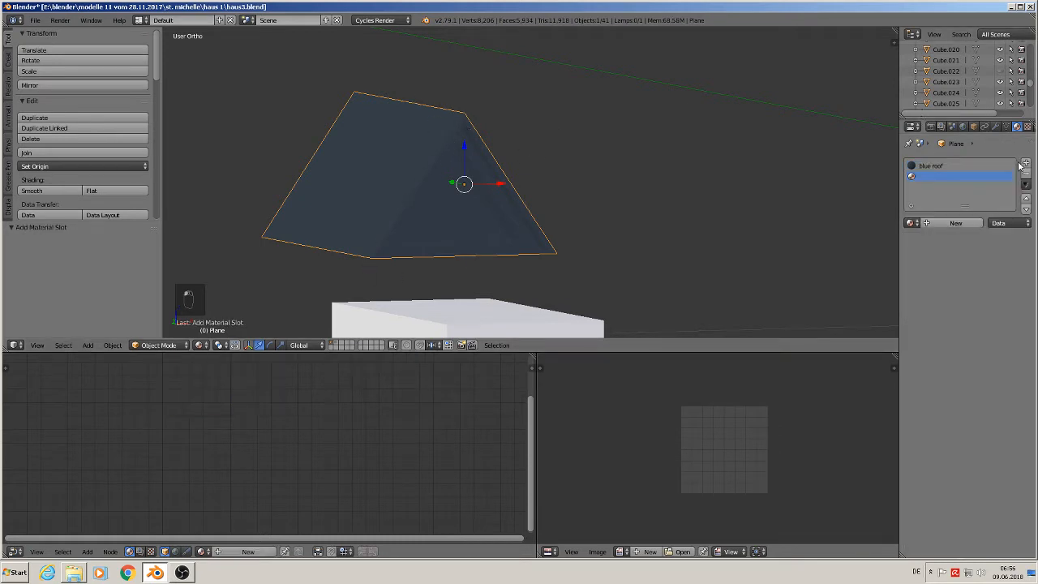
click(945, 224)
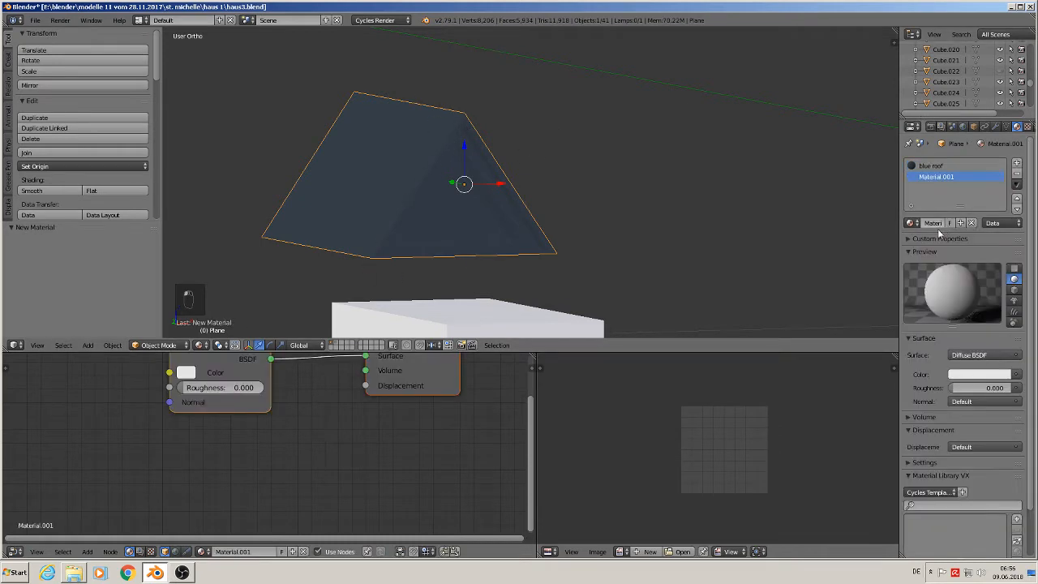
click(934, 224)
text(st)
text(tlitle roof)
key(Return)
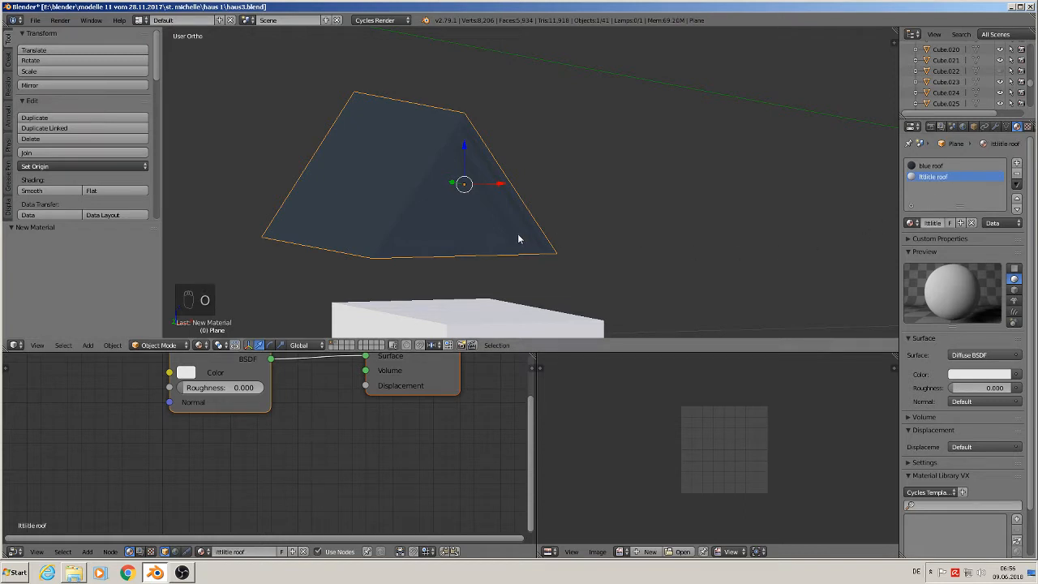
Select the tiled main roof and copy all of its roof material's nodes except the Material Output.
scroll(381, 455, down, 4)
middle_drag(381, 454, 478, 474)
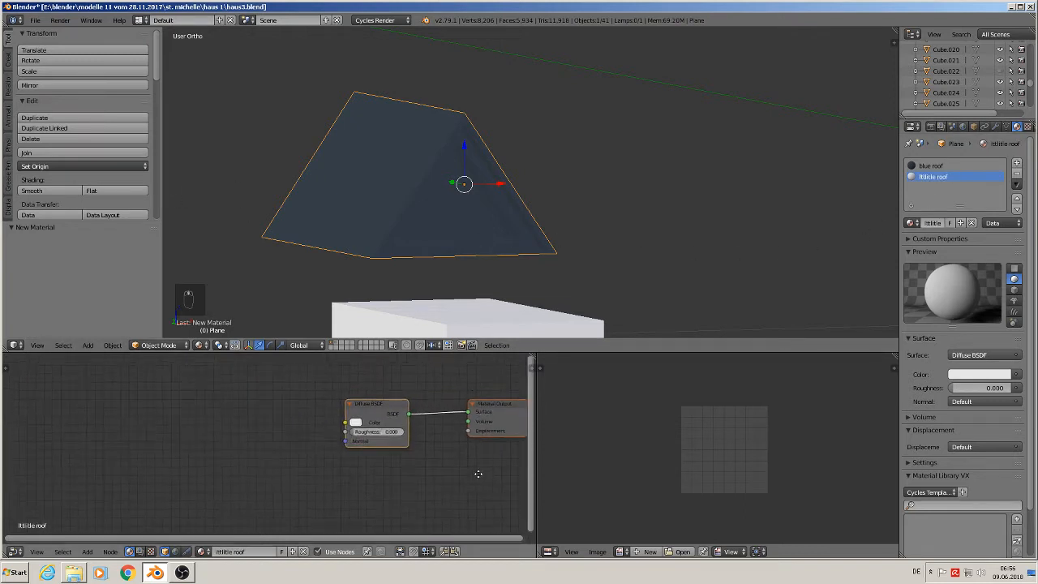
scroll(498, 278, down, 4)
shift+scroll(498, 301, up, 2)
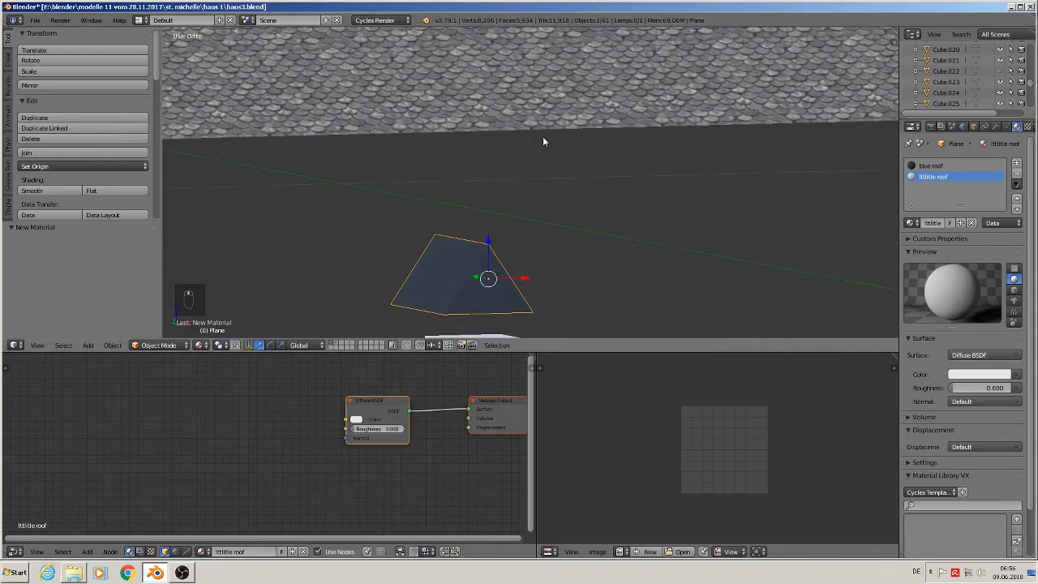
right_click(526, 93)
scroll(349, 409, down, 6)
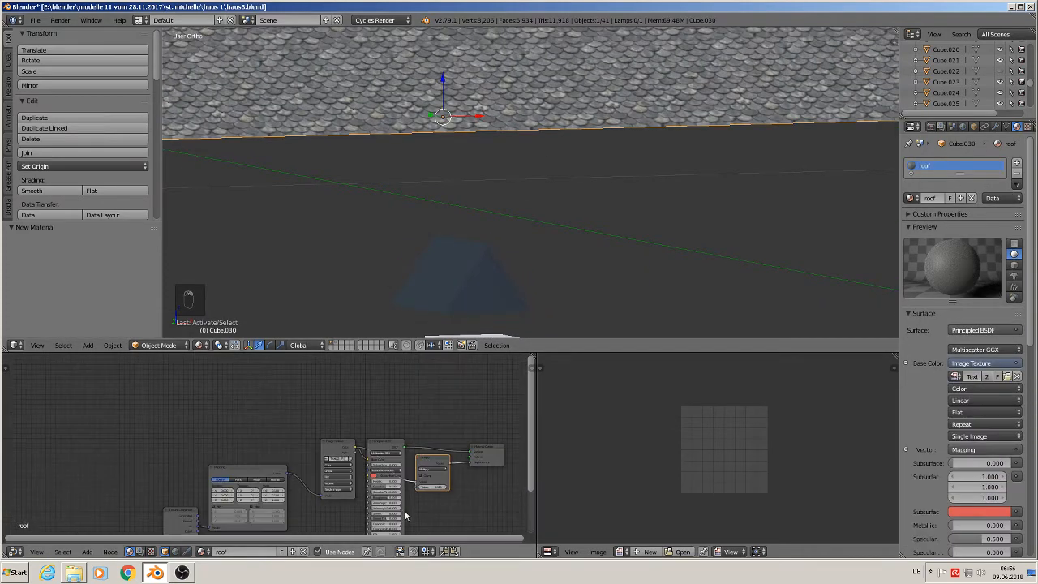
middle_drag(389, 446, 421, 485)
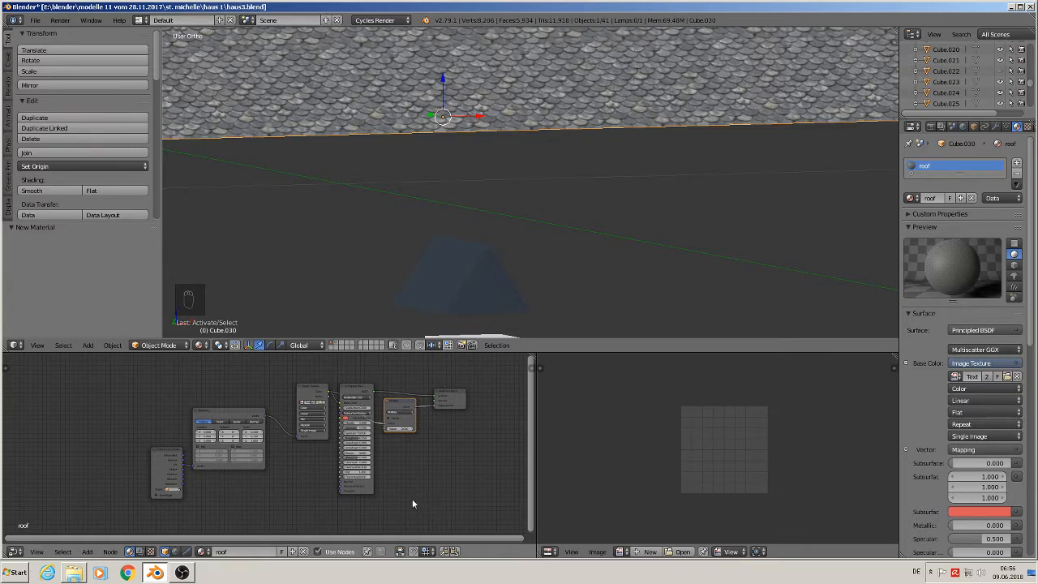
key(b)
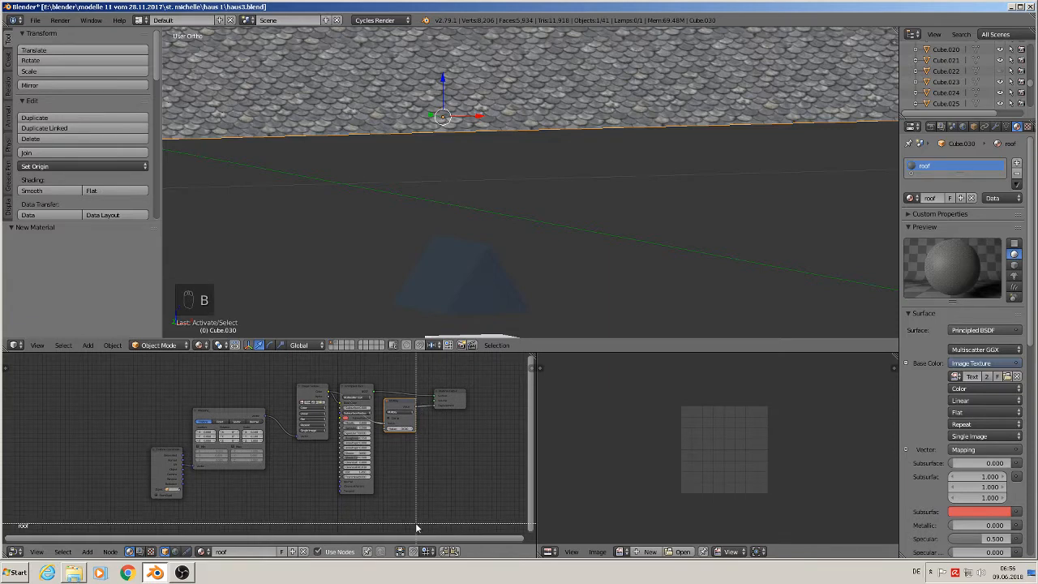
drag(422, 527, 69, 365)
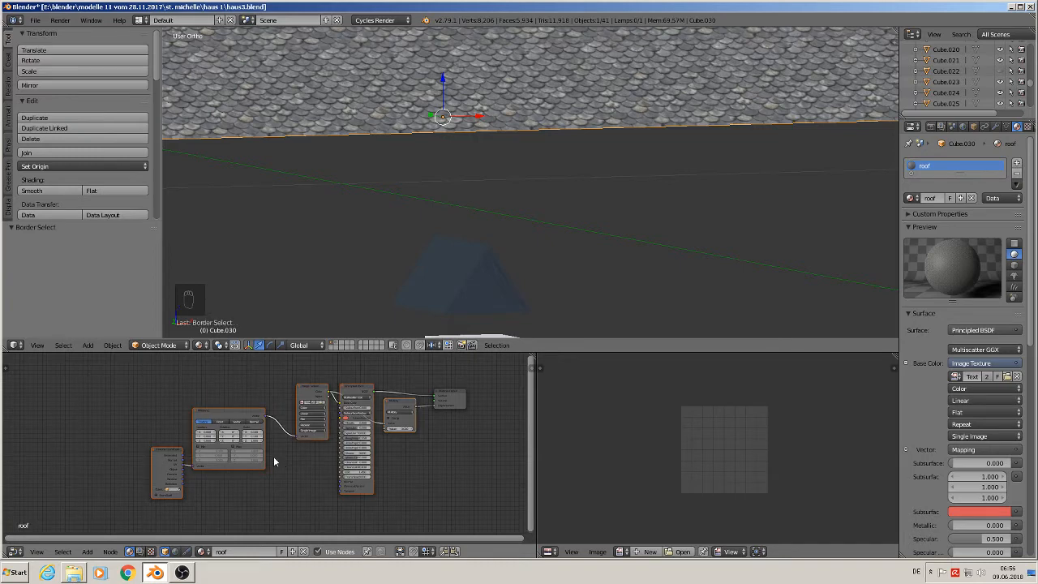
key(ctrl+c)
Reselect the dormer roof, paste the copied nodes into its "lttlitle roof" material and move them clear of the existing nodes.
scroll(679, 194, down, 4)
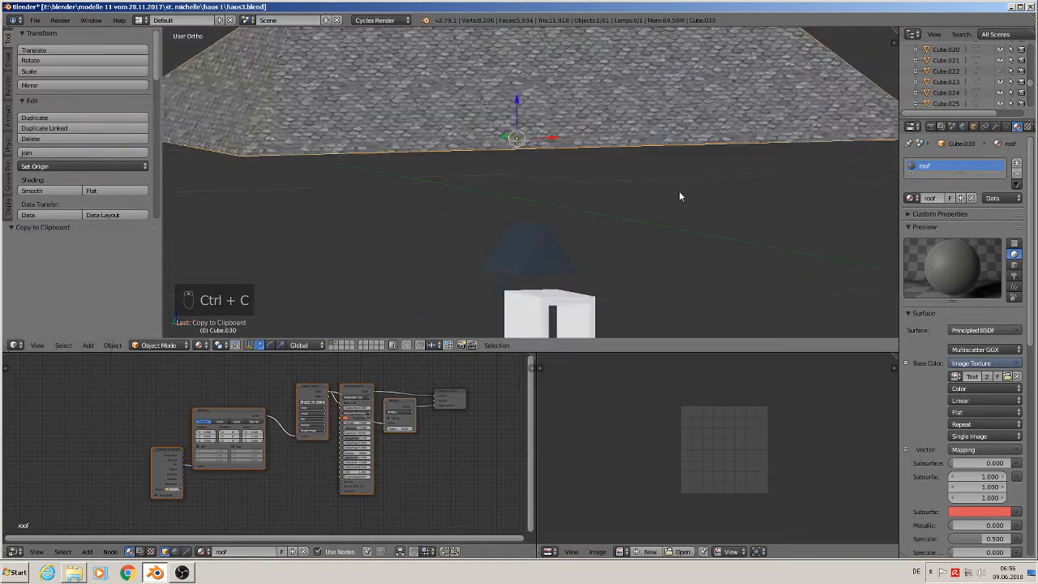
right_click(545, 242)
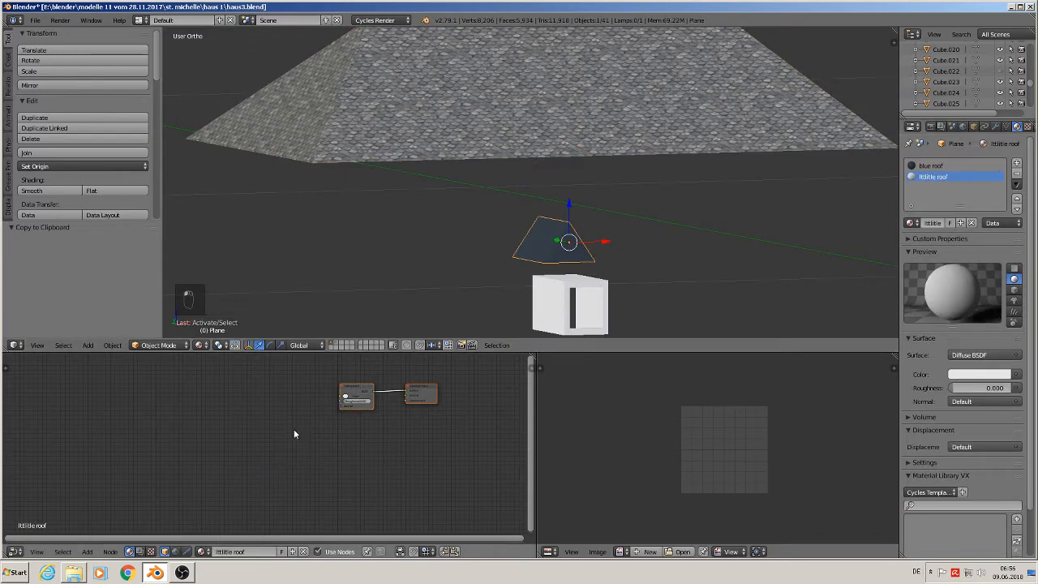
key(ctrl+v)
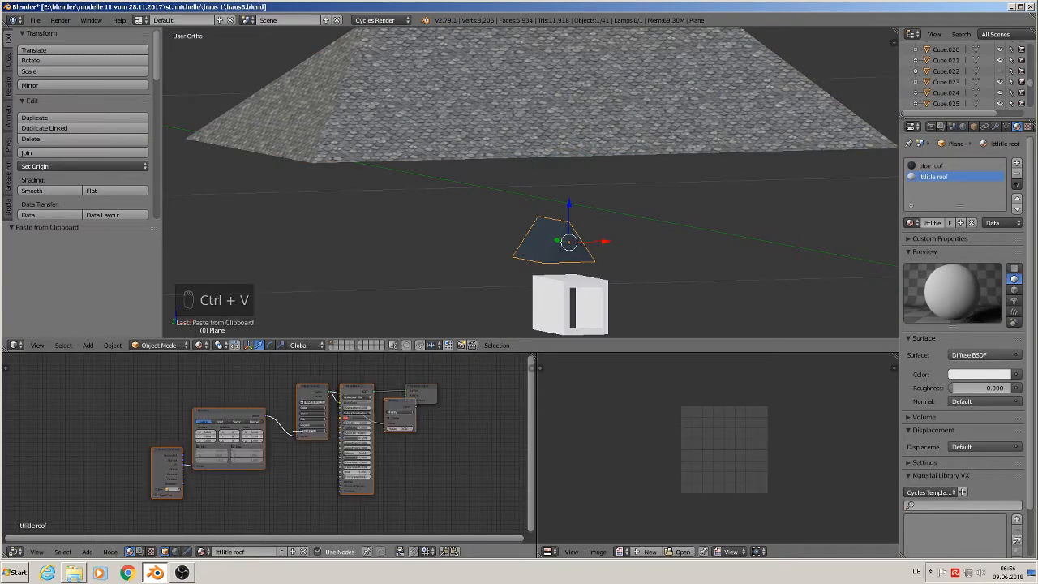
scroll(413, 404, up, 1)
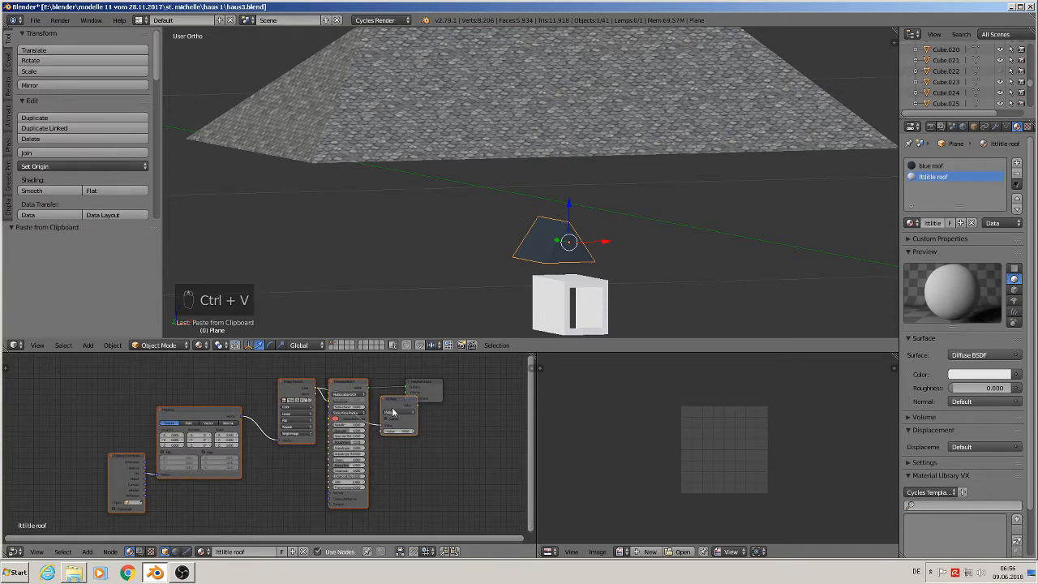
key(g)
click(370, 432)
Delete the Diffuse BSDF node and link Principled BSDF to the output's Surface and Multiply to its Displacement.
click(353, 389)
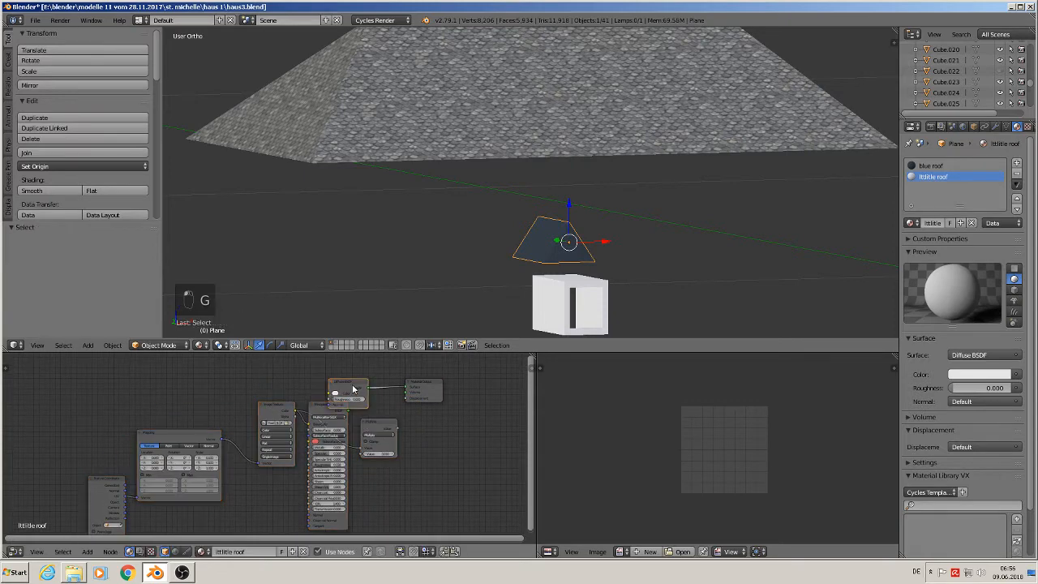
key(x)
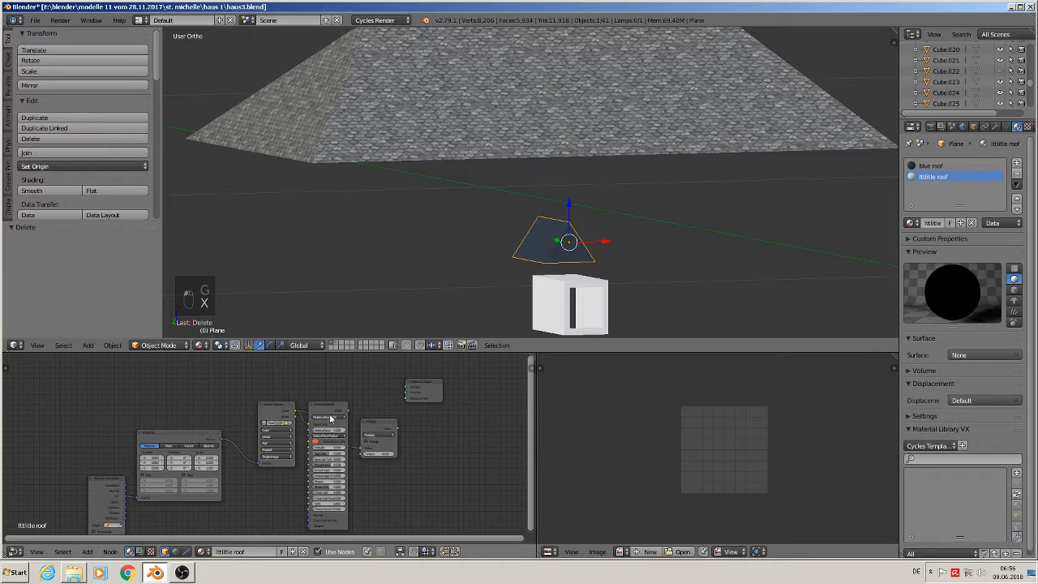
scroll(446, 436, up, 2)
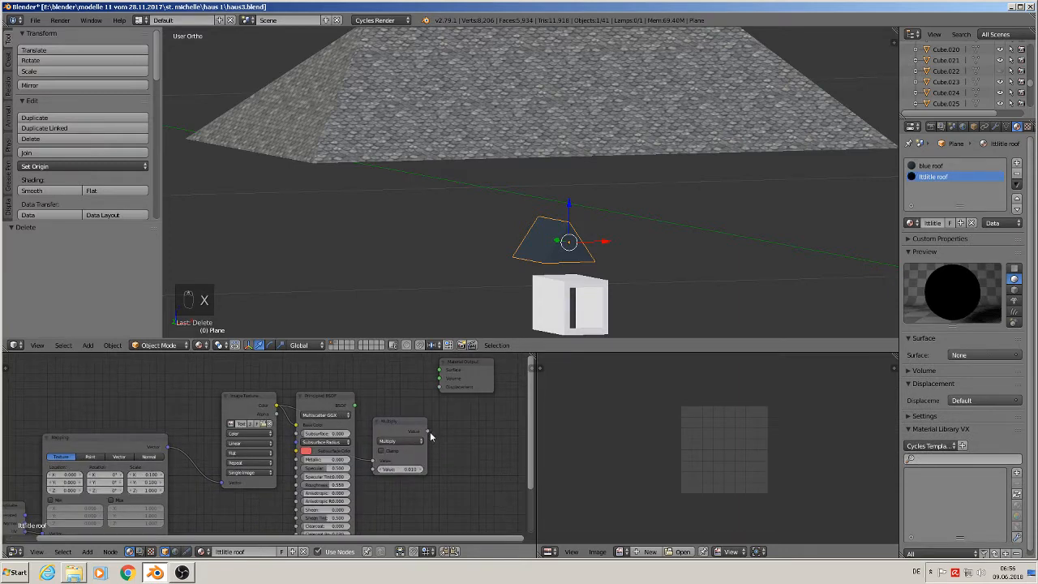
drag(354, 405, 444, 372)
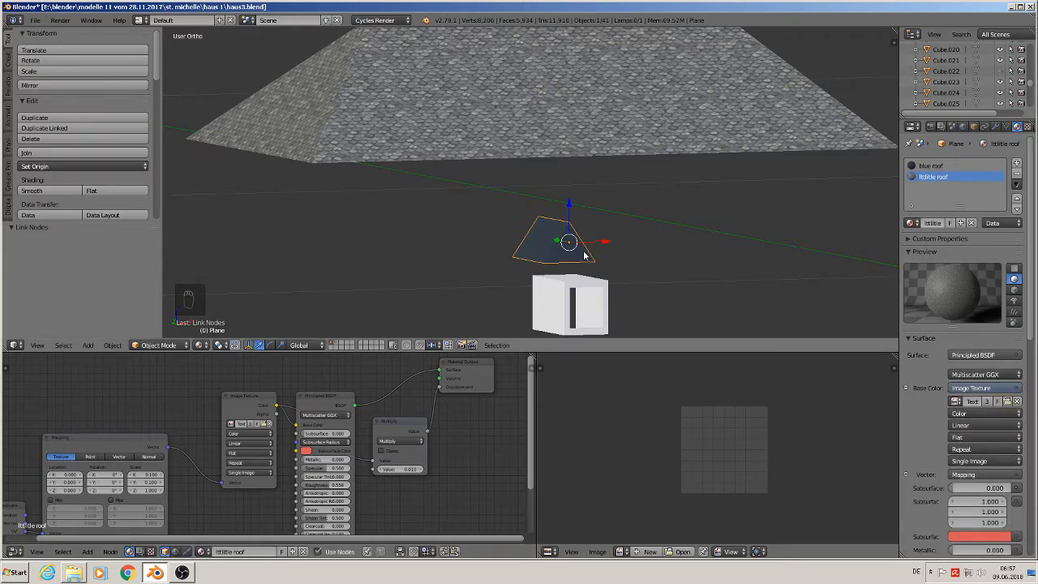
Enter Edit Mode on the dormer roof and assign the "lttlitle roof" material to its two selected sloping faces.
key(KP_Decimal)
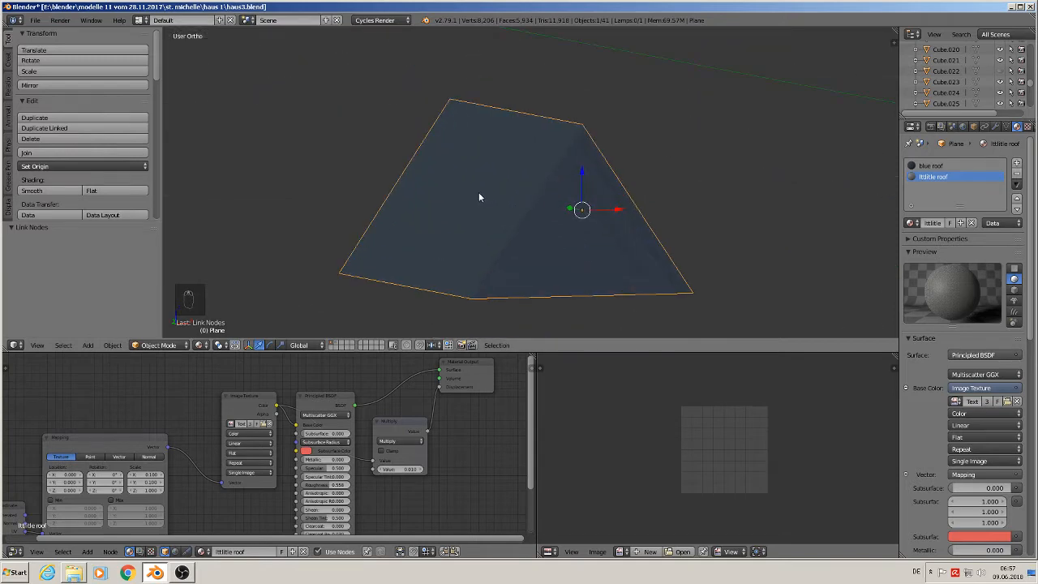
key(Tab)
middle_drag(490, 221, 581, 230)
key(KP_1)
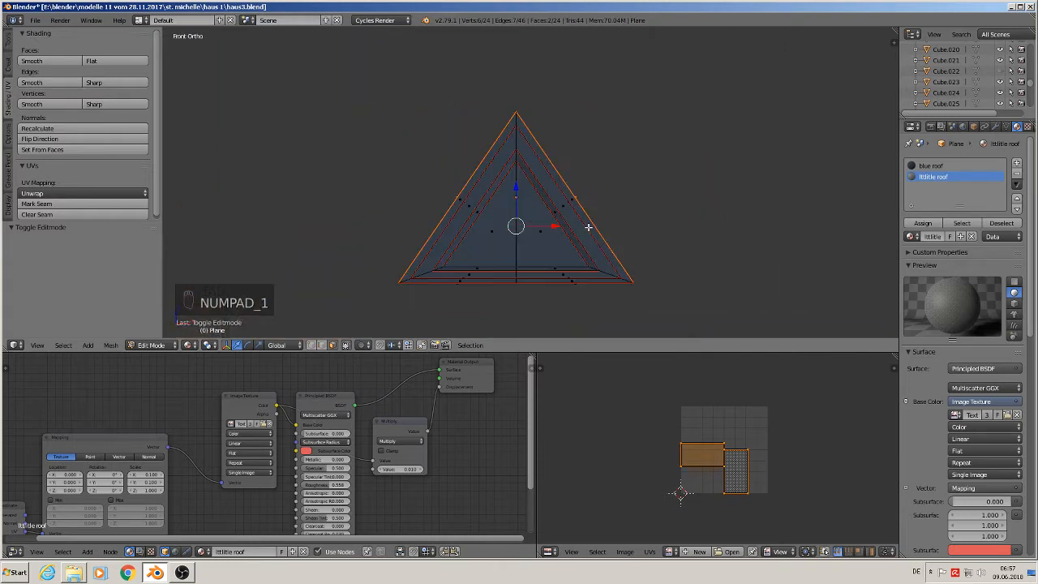
key(KP_3)
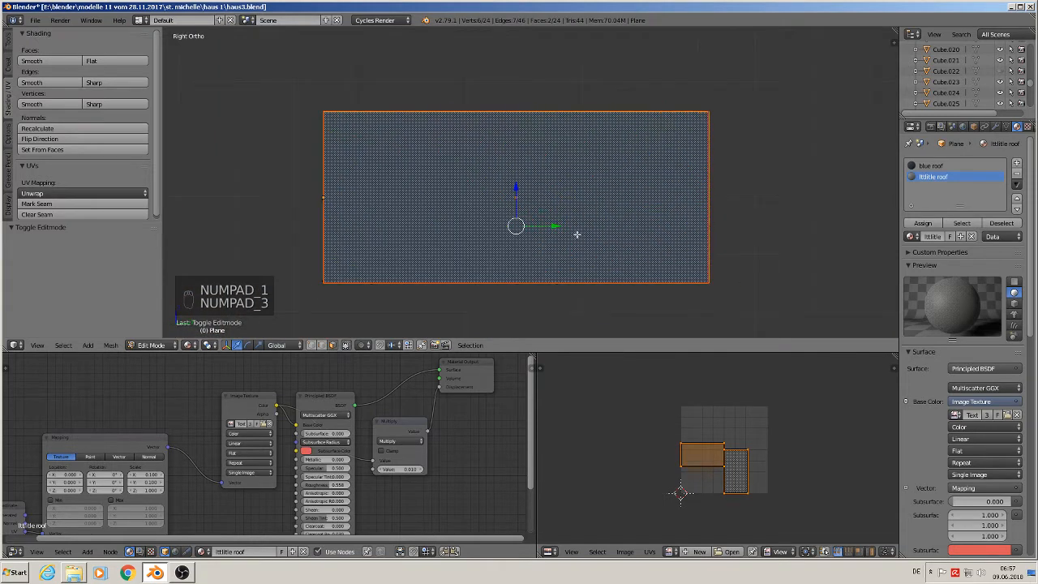
click(925, 223)
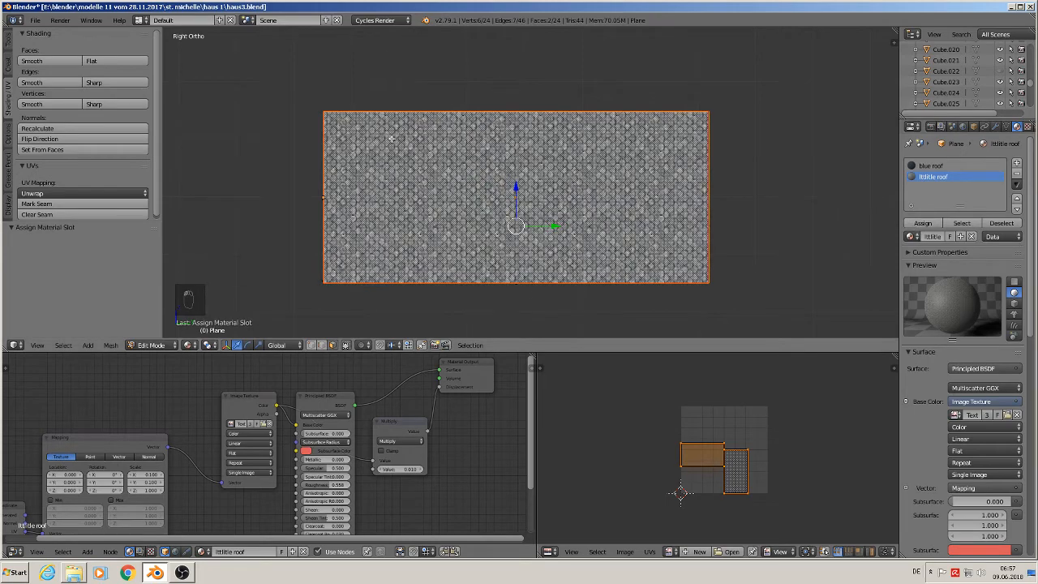
Select only the sloping face on the dormer's right side and rotate its UV island 90°.
middle_drag(517, 269, 563, 203)
right_click(565, 204)
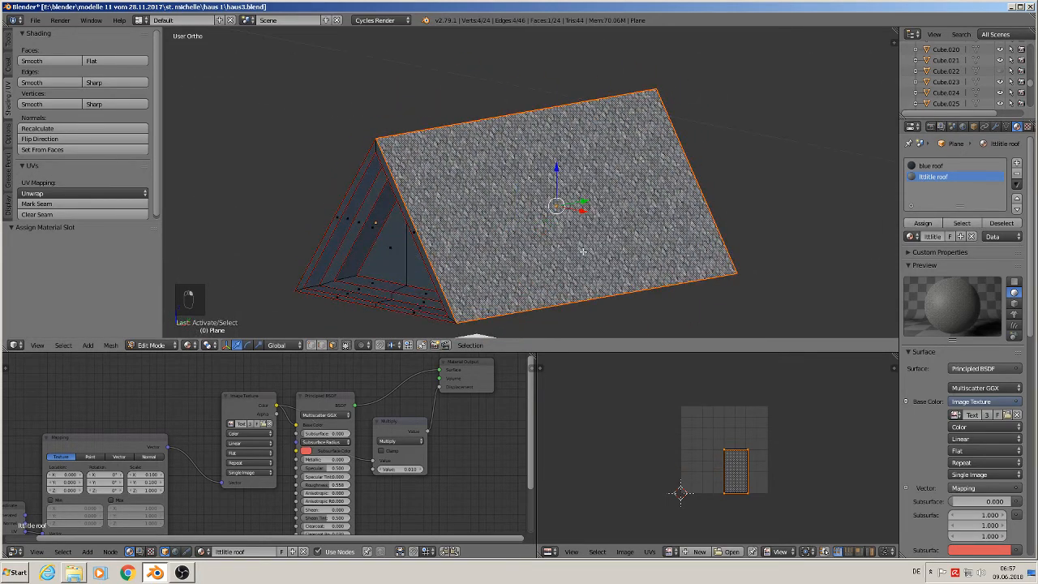
key(KP_1)
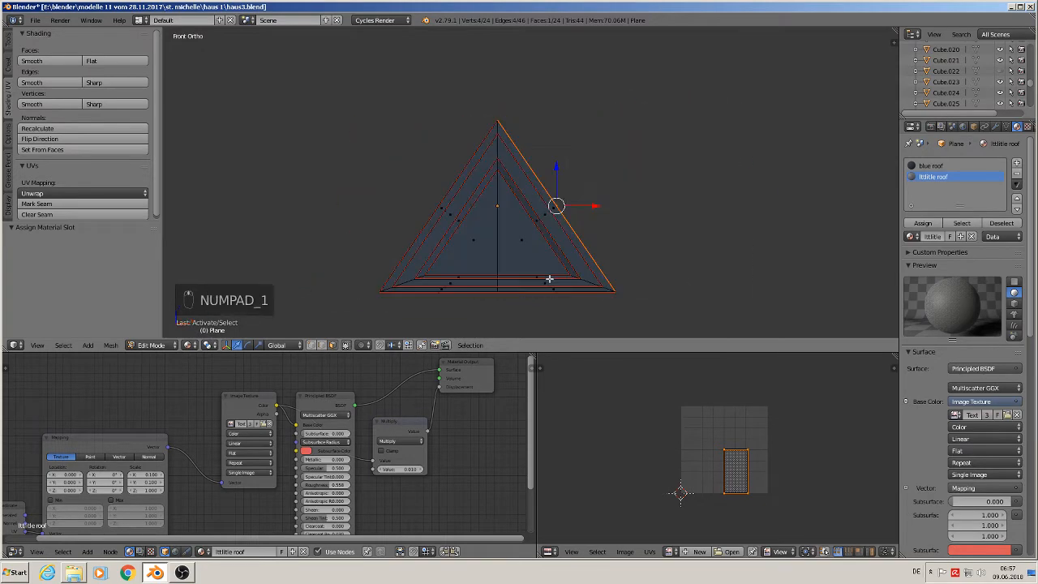
key(KP_3)
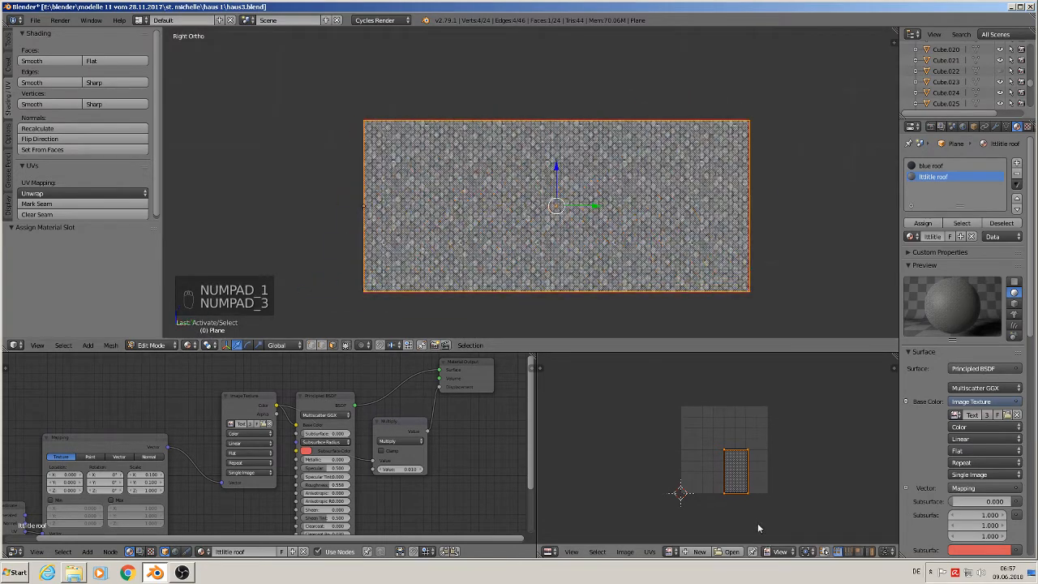
key(r)
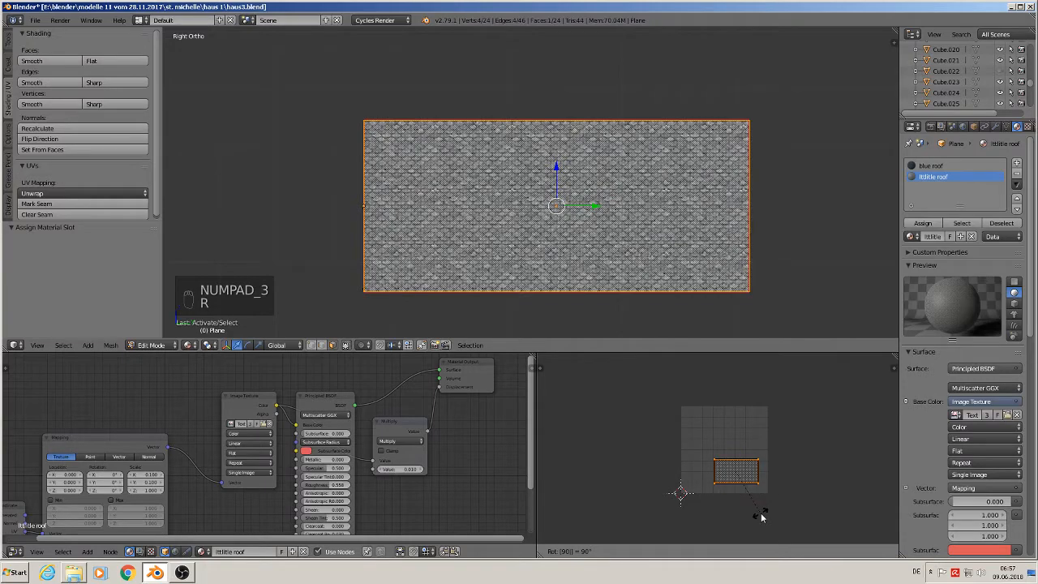
click(747, 491)
Set the Mapping node's X and Y scale to 1 for the dormer's tile texture.
middle_drag(535, 130, 659, 212)
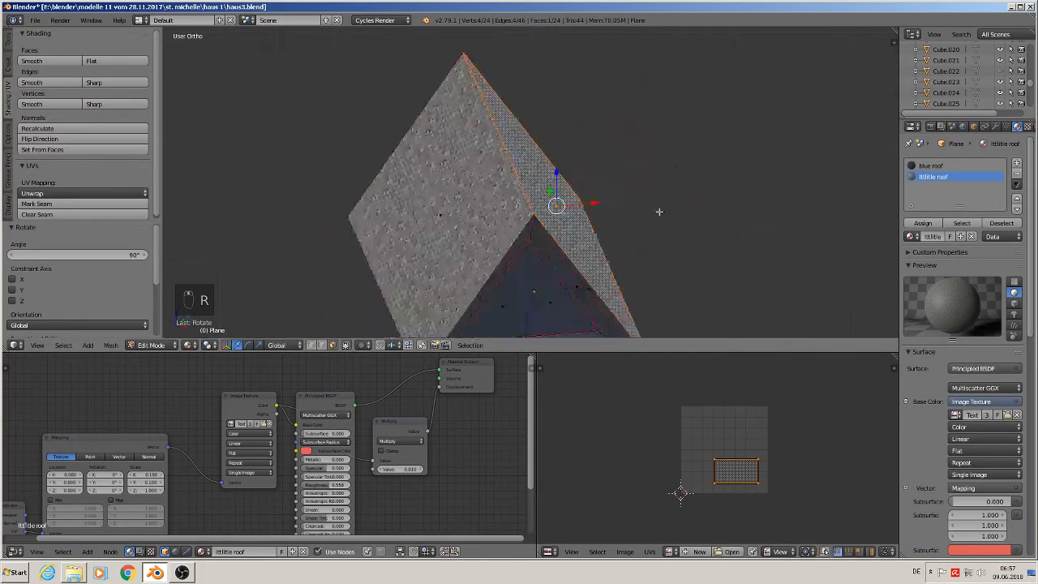
scroll(659, 212, up, 6)
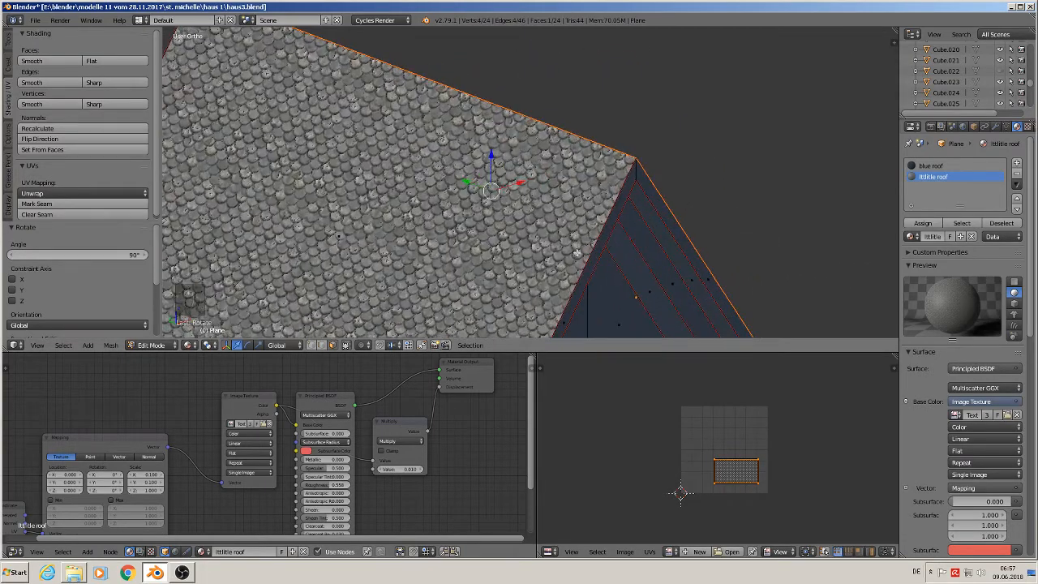
scroll(578, 254, down, 5)
shift+middle_drag(619, 197, 546, 246)
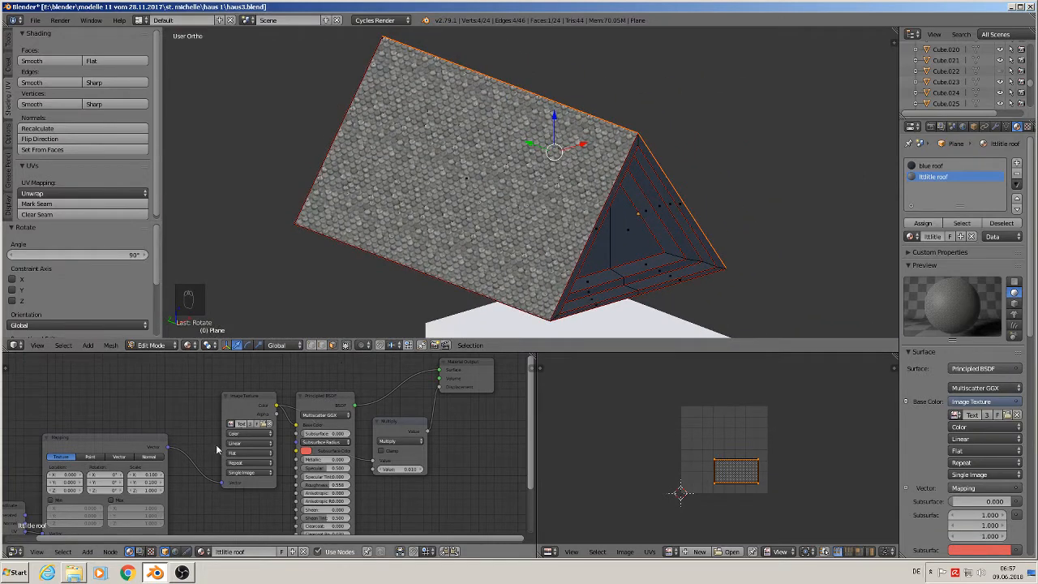
scroll(146, 478, up, 3)
click(146, 476)
text(1)
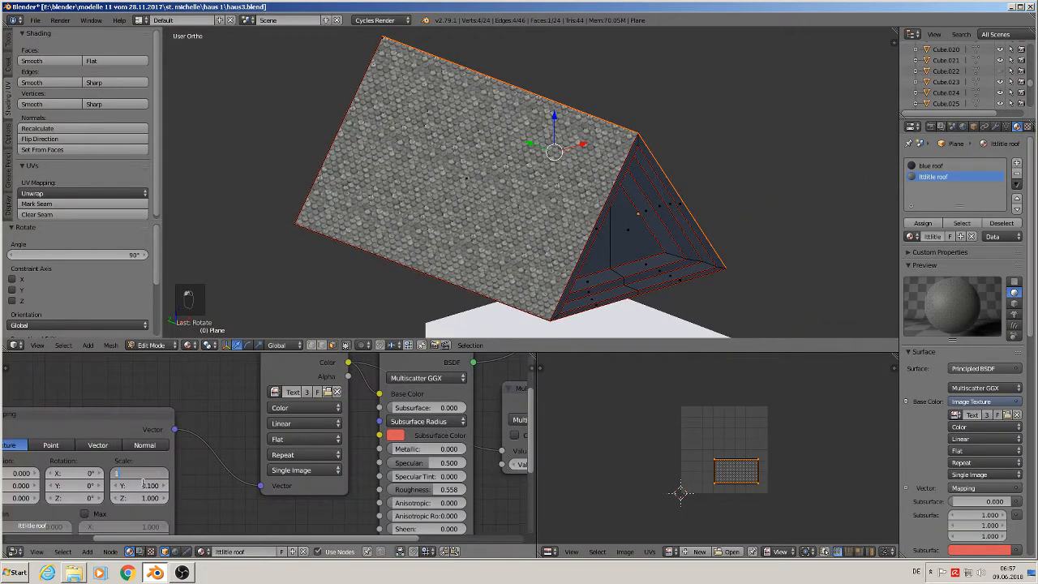
key(Return)
click(144, 486)
text(1)
key(Return)
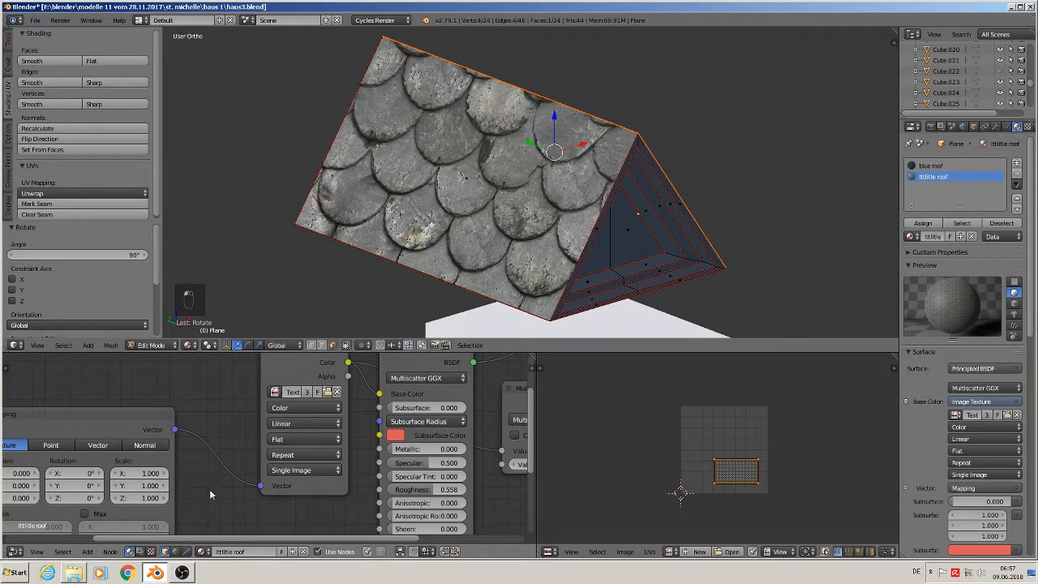
Set the Mapping node's X and Y scale to 0.5 for the dormer's tile texture and leave Edit Mode.
click(143, 471)
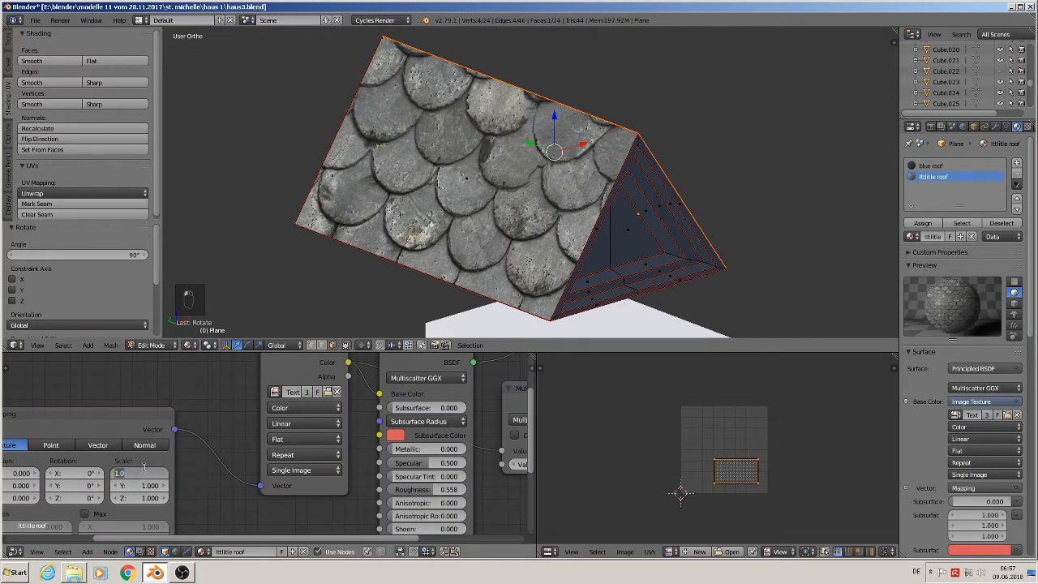
text(0.5)
key(Return)
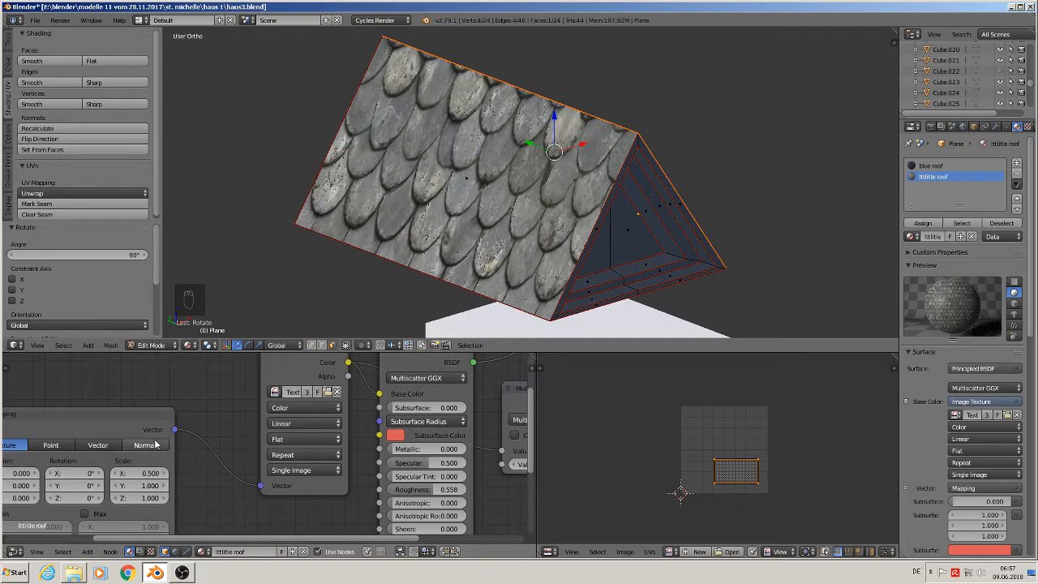
click(136, 487)
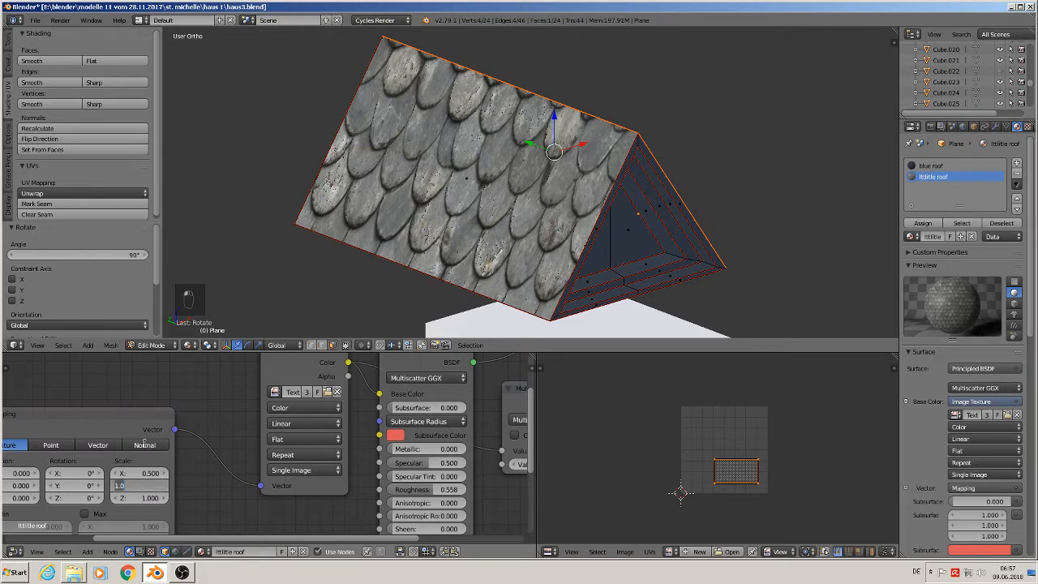
text(0.5)
key(Return)
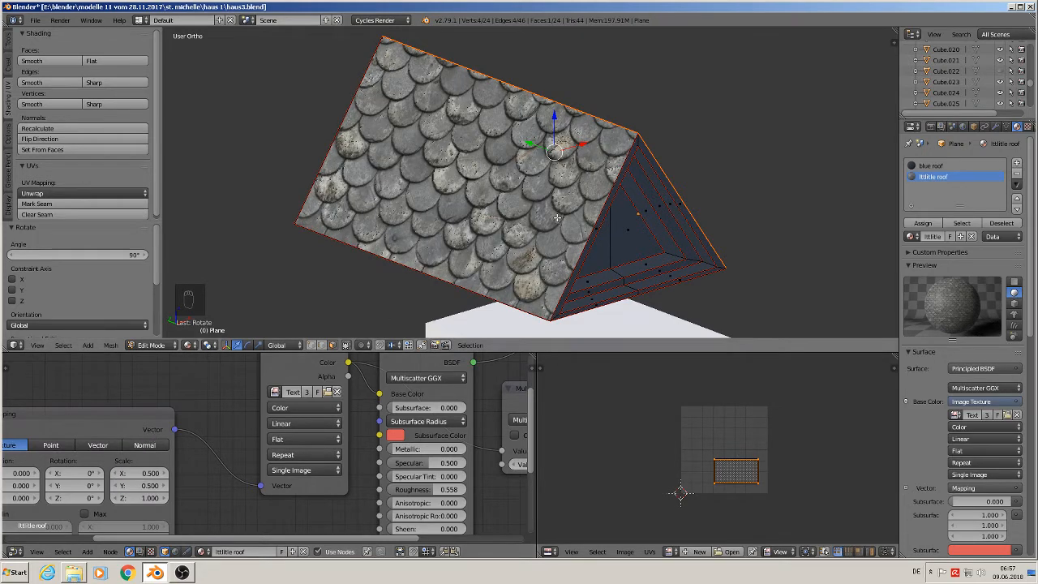
key(Tab)
Examine the dormers in the reference photo and compare the dormer roof's tile size with the main roof.
scroll(639, 221, down, 6)
middle_drag(638, 220, 718, 288)
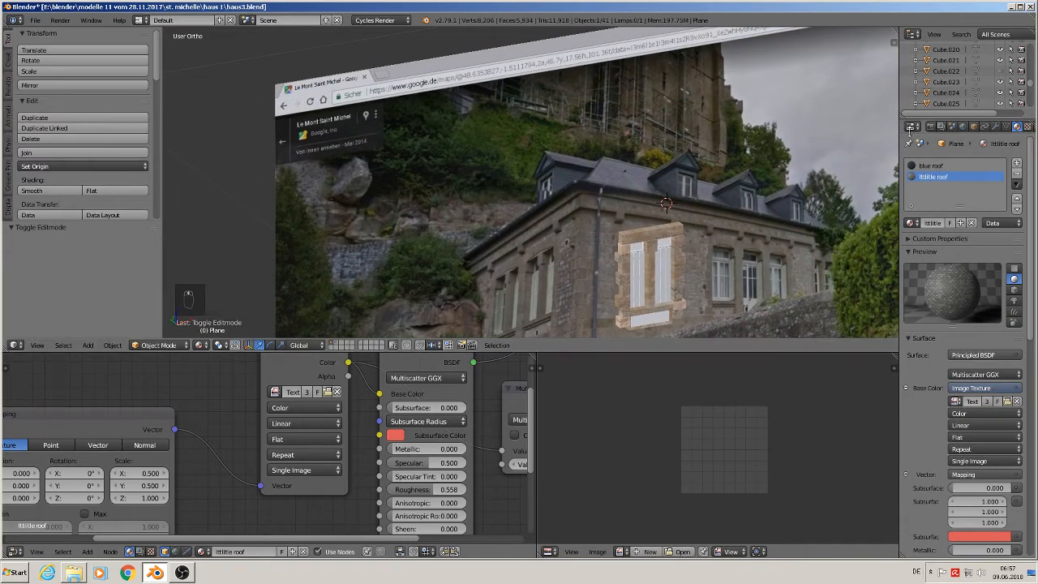
scroll(718, 287, up, 5)
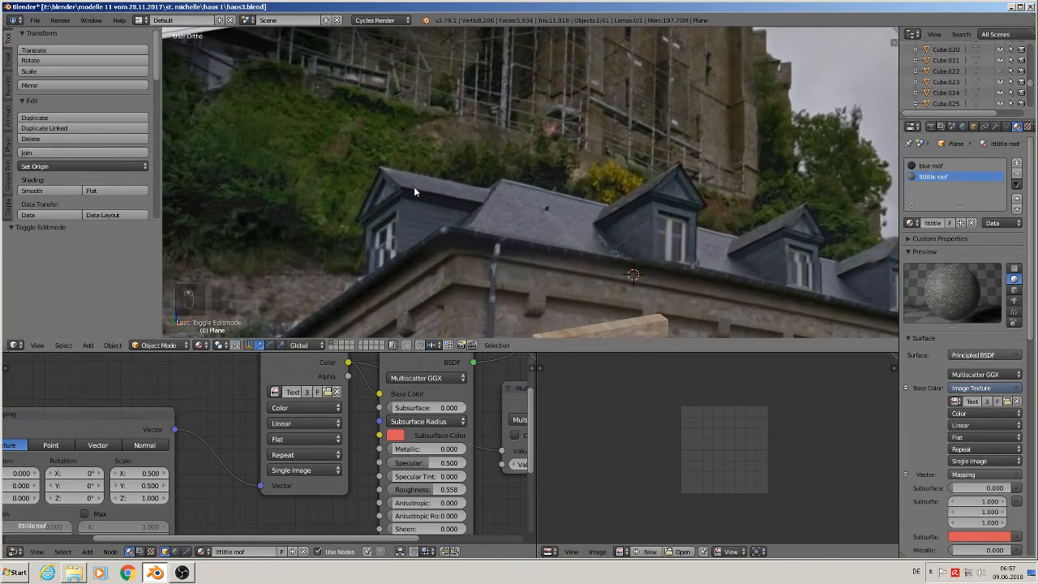
scroll(423, 187, down, 5)
shift+middle_drag(372, 221, 238, 34)
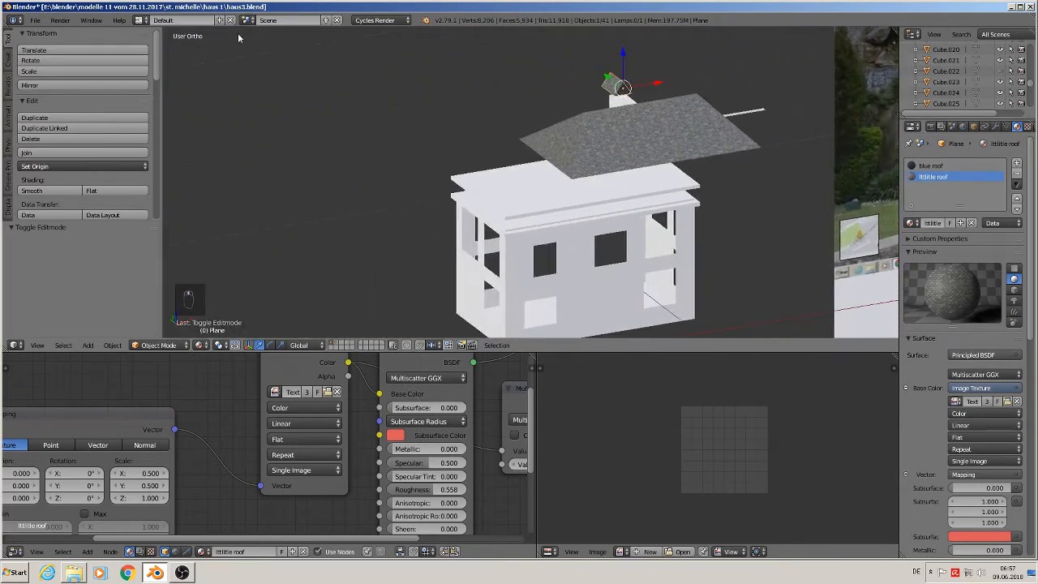
scroll(554, 70, up, 8)
middle_drag(703, 139, 603, 197)
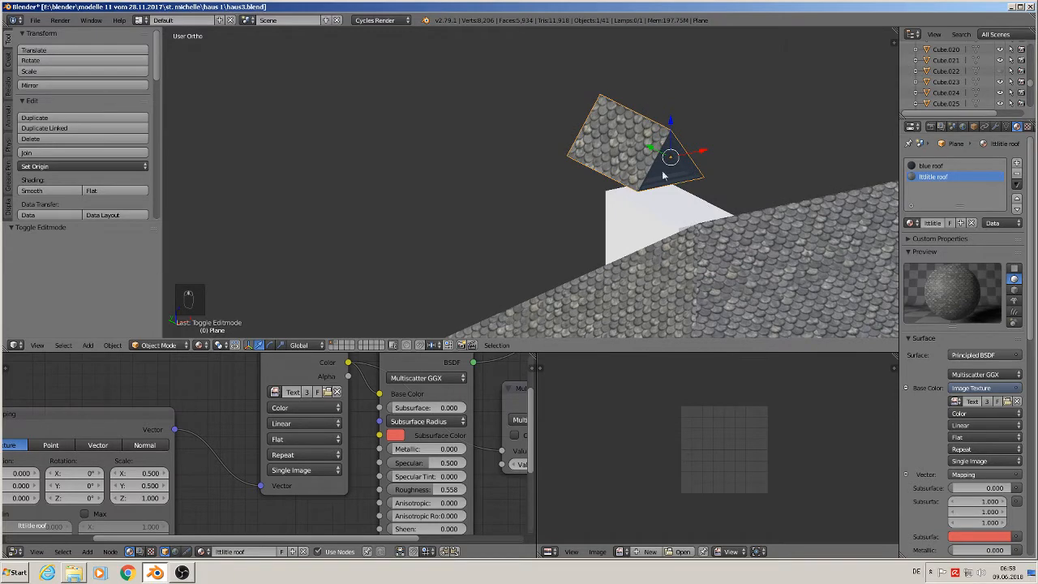
Move the dormer roof in the negative Y direction to the main roof's eave, raising it 0.1 along Z.
drag(648, 147, 838, 331)
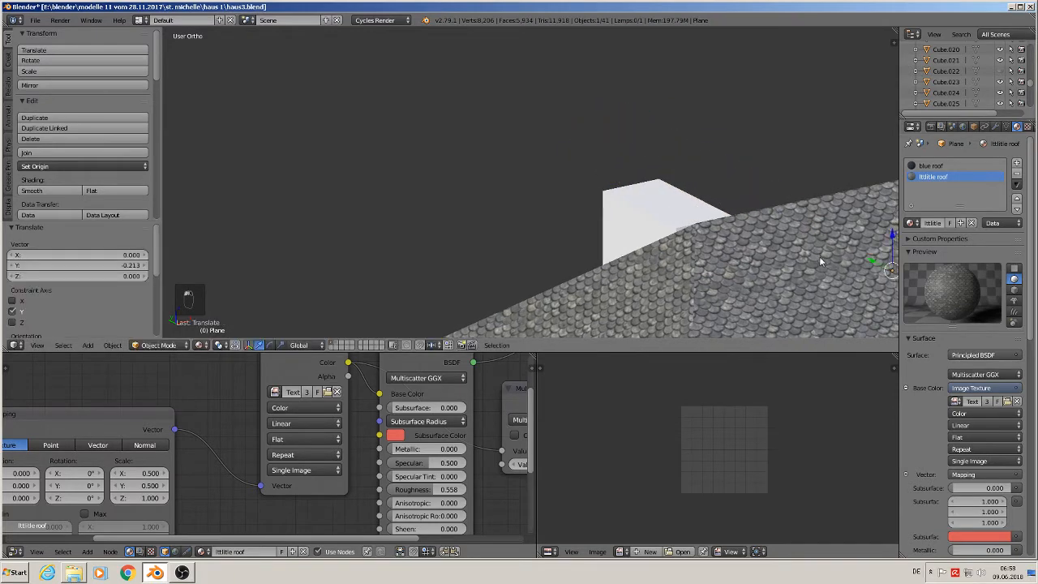
shift+middle_drag(890, 272, 528, 120)
key(g)
key(y)
click(727, 309)
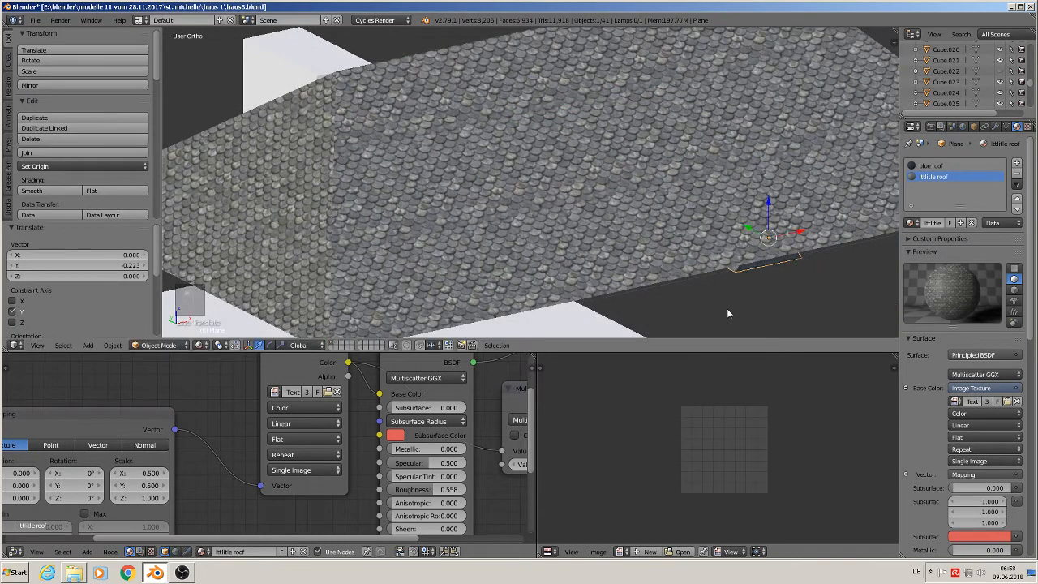
drag(772, 210, 780, 88)
drag(783, 30, 783, 28)
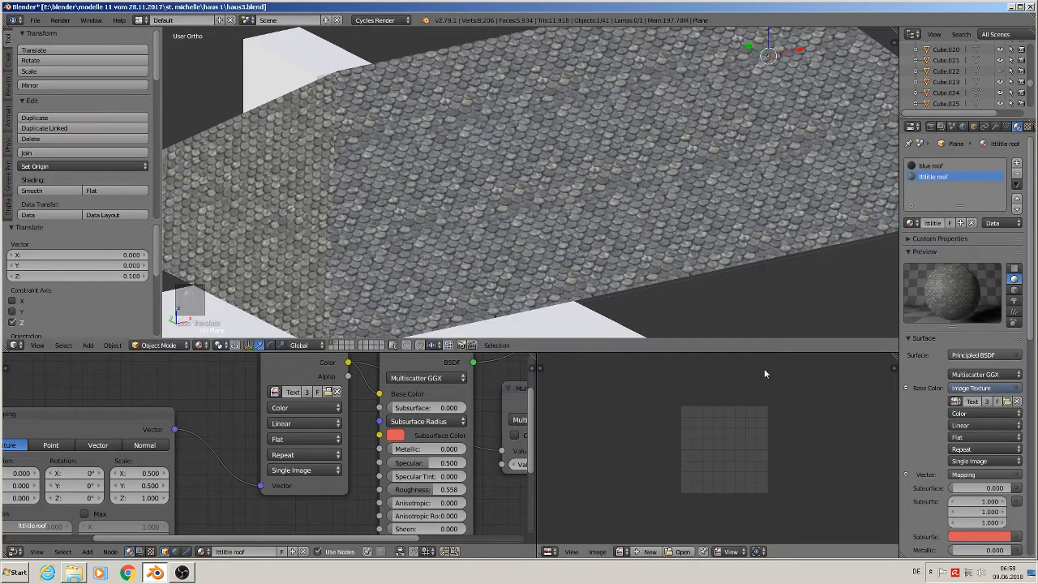
middle_drag(714, 313, 479, 146)
drag(506, 112, 207, 152)
shift+middle_drag(227, 161, 417, 145)
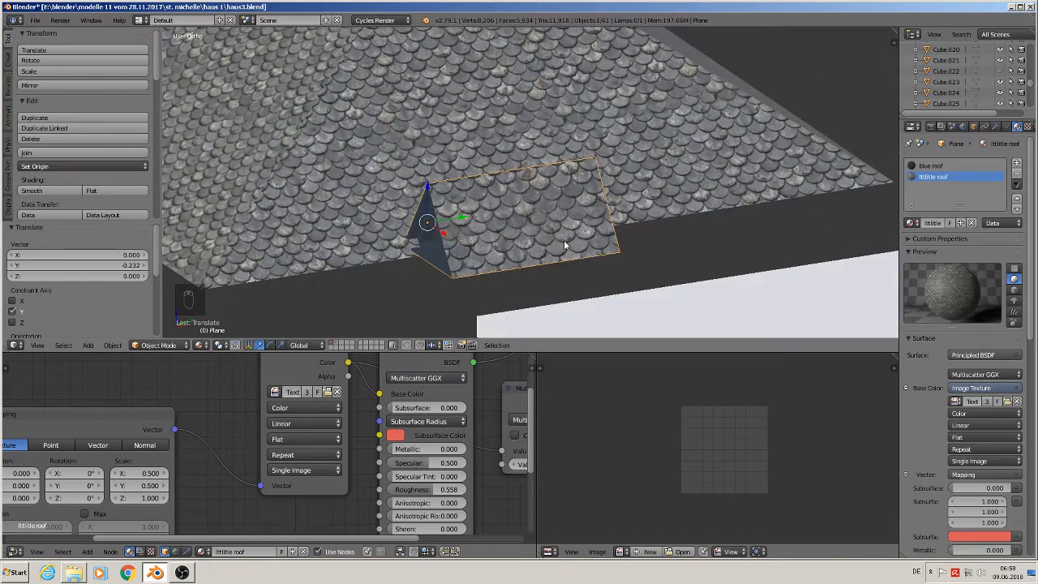
Reduce the dormer tile texture's Mapping X and Y scale to 0.4.
click(117, 473)
click(116, 486)
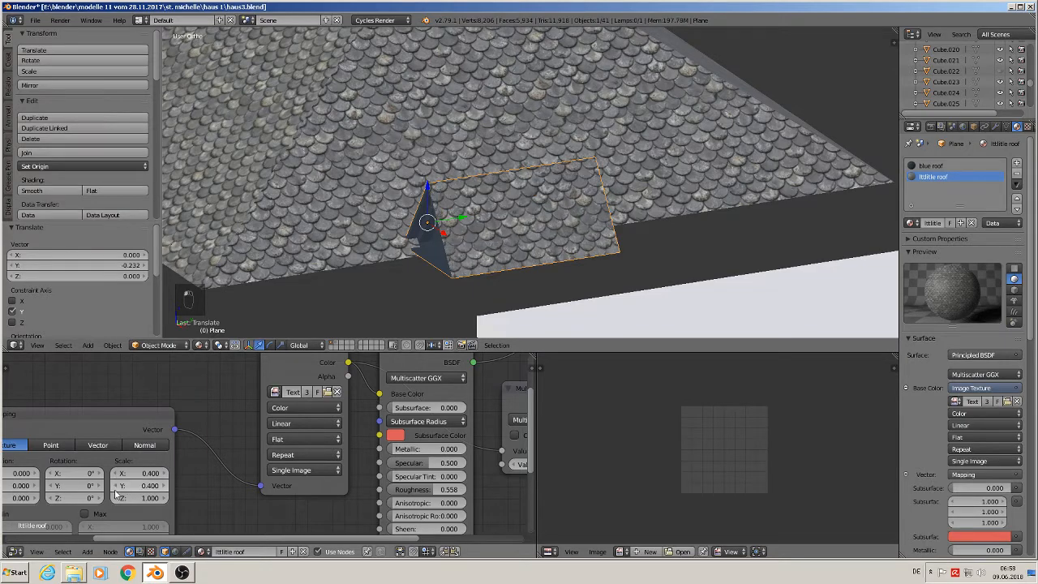
Raise the dormer roof about 0.061 along Z and shift it about -0.018 along Y.
scroll(474, 244, down, 3)
middle_drag(430, 239, 546, 227)
drag(531, 232, 215, 89)
middle_drag(247, 116, 190, 117)
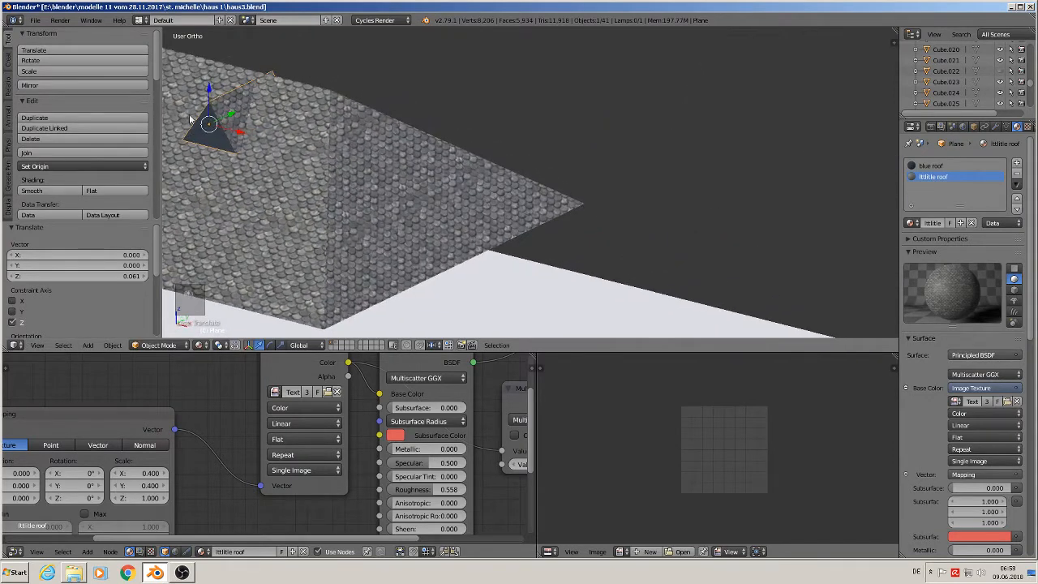
mouse_move(225, 115)
mouse_down()
mouse_move(198, 130)
mouse_move(211, 121)
mouse_up()
Examine the dormer and its window in the reference photo, up close from the front view.
mouse_move(212, 121)
middle_down()
mouse_move(187, 118)
mouse_move(304, 121)
mouse_move(387, 144)
mouse_move(368, 117)
mouse_move(277, 246)
middle_up()
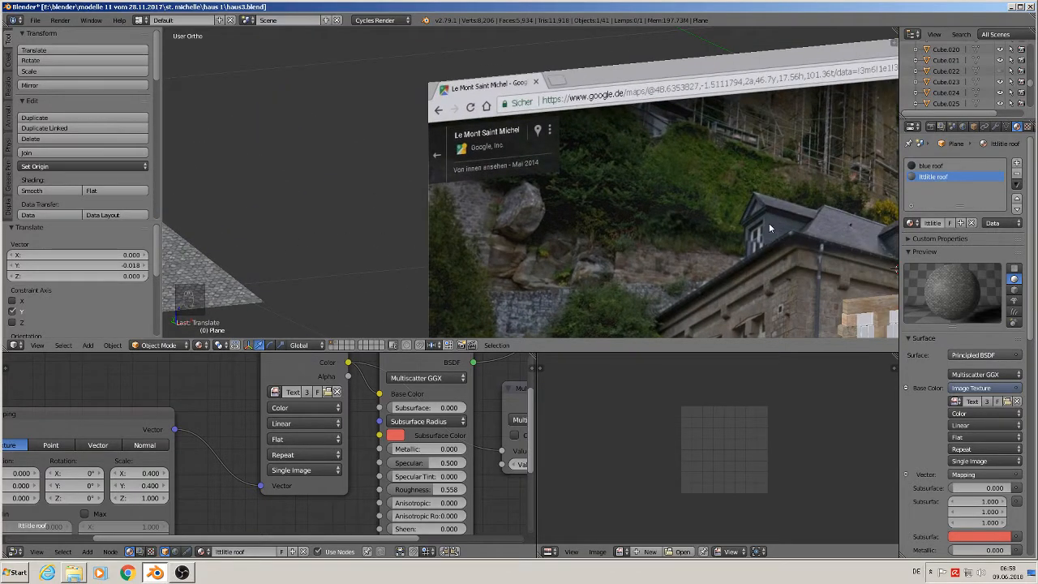
shift+middle_drag(558, 243, 190, 169)
scroll(593, 178, up, 3)
scroll(593, 176, up, 2)
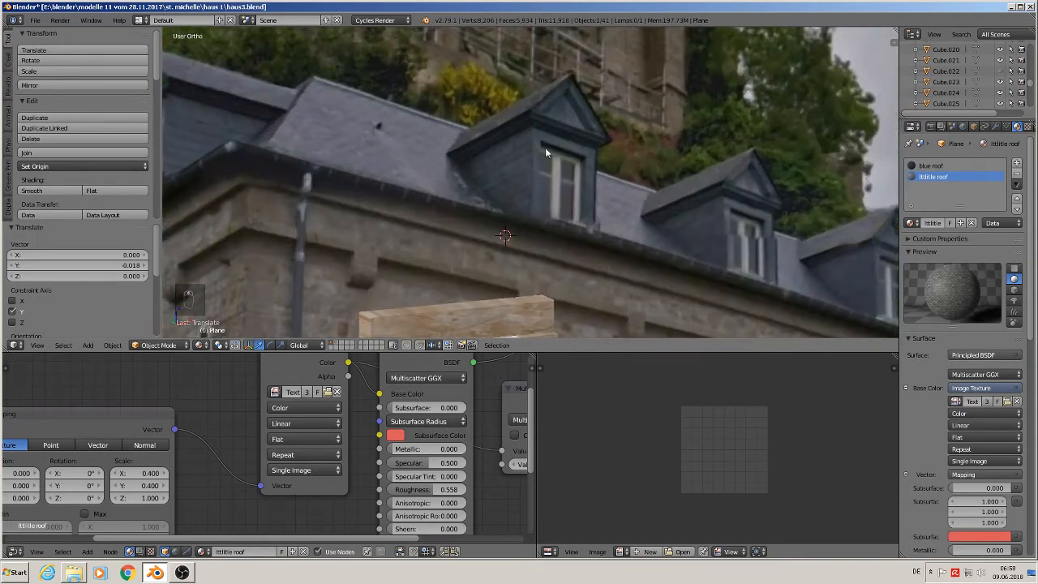
key(KP_1)
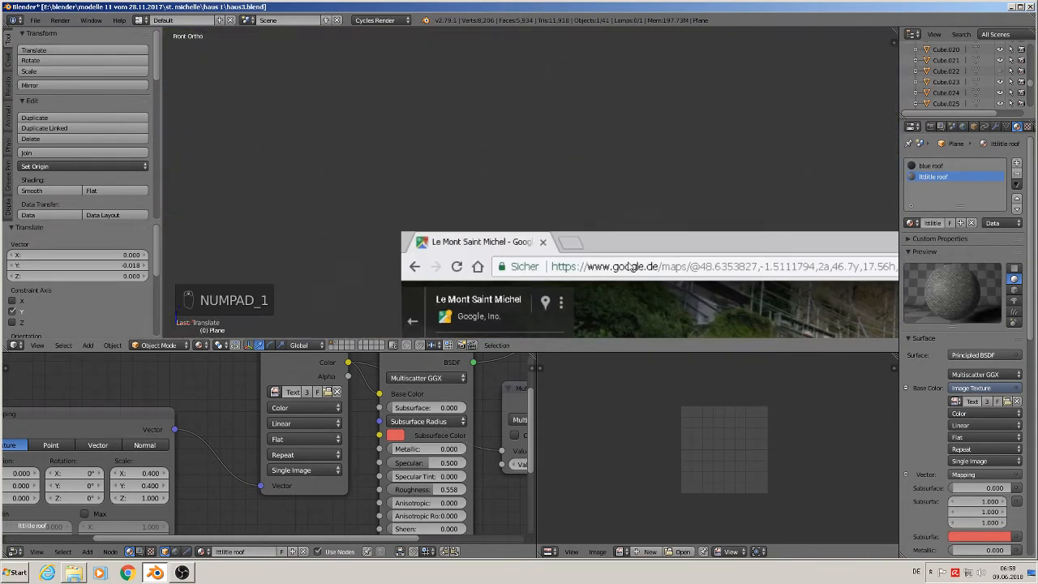
shift+middle_drag(724, 292, 333, 254)
scroll(312, 274, up, 5)
scroll(523, 223, up, 5)
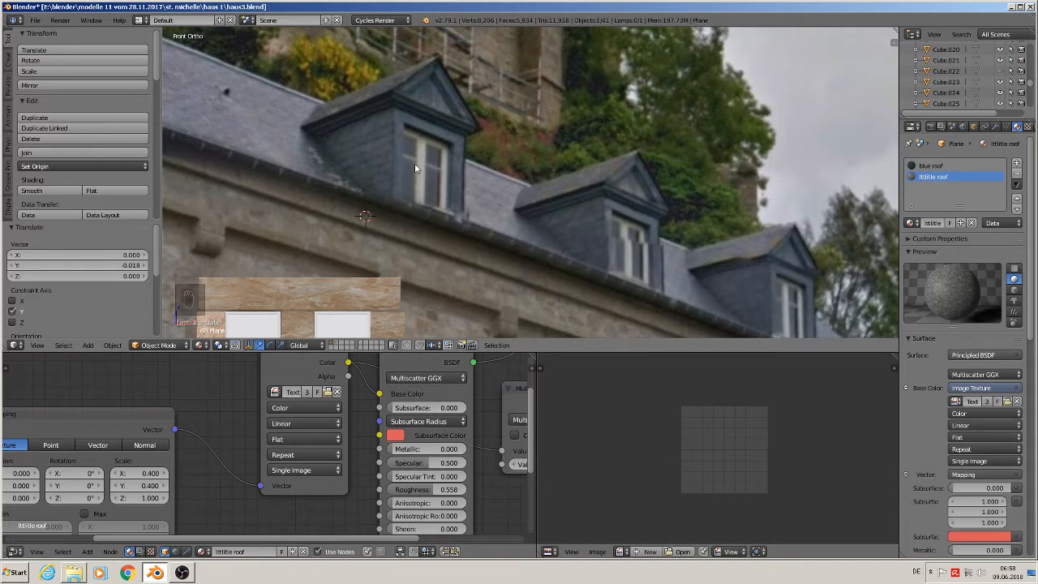
Add a cube on the reference photo's dormer window and scale it down by about 0.008 and by about 0.149.
click(88, 345)
mouse_move(101, 332)
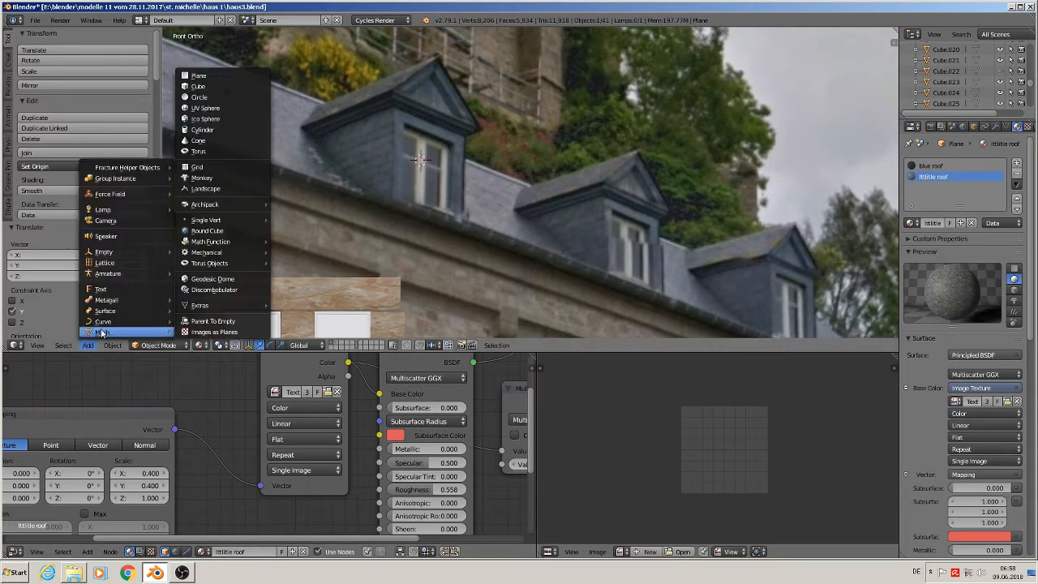
click(232, 86)
key(s)
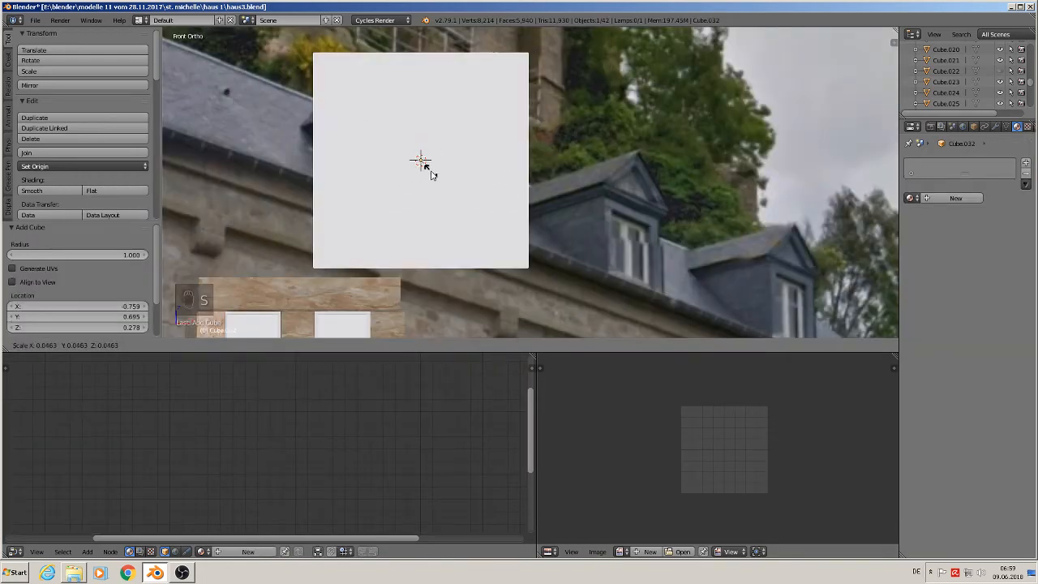
click(432, 168)
scroll(433, 169, up, 4)
key(s)
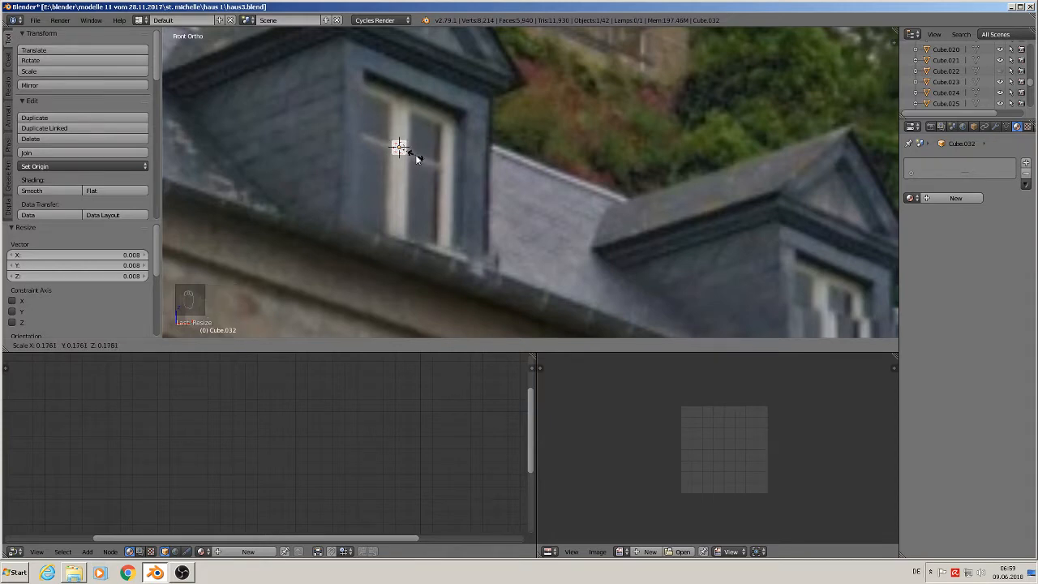
click(412, 154)
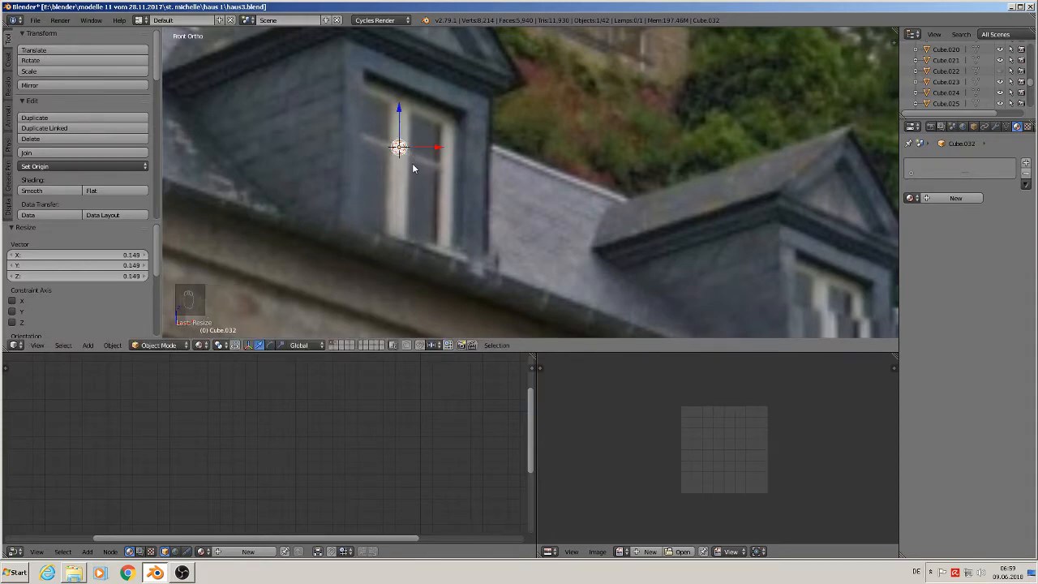
Move the small cube about -0.015 along Y in front of the photo and flatten it along Y by about 0.234.
middle_drag(412, 163, 416, 129)
drag(416, 128, 372, 162)
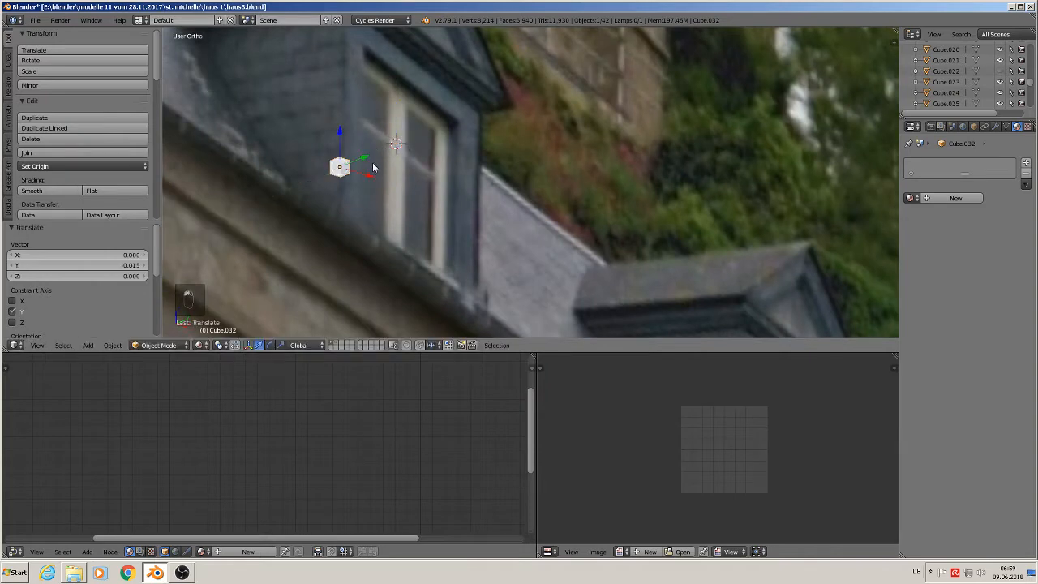
scroll(396, 196, up, 2)
key(s)
key(y)
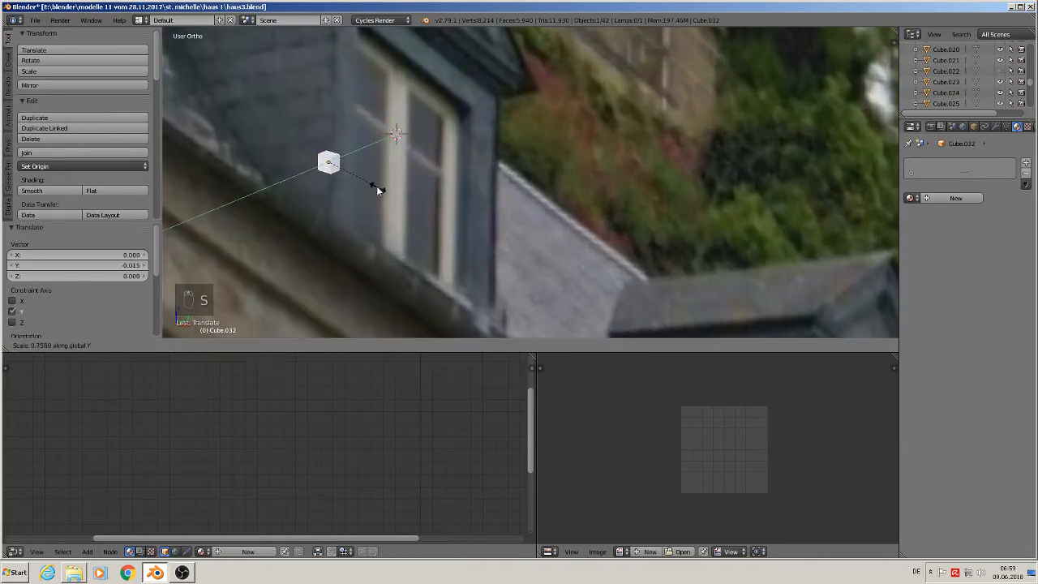
click(344, 169)
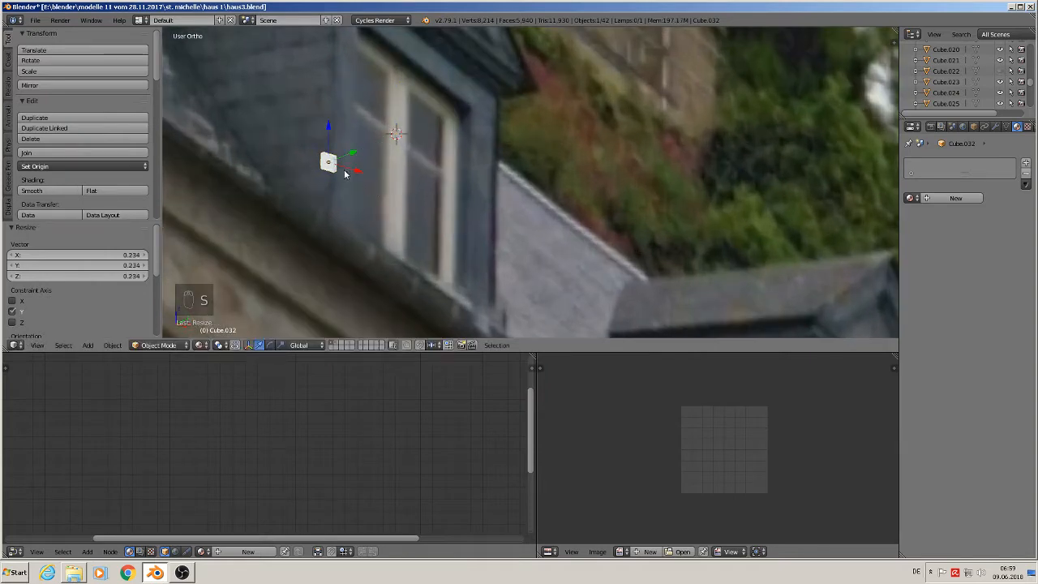
Stretch the flattened cube along Z by about 11.67 into a tall, narrow bar.
middle_drag(344, 169, 407, 159)
key(s)
key(z)
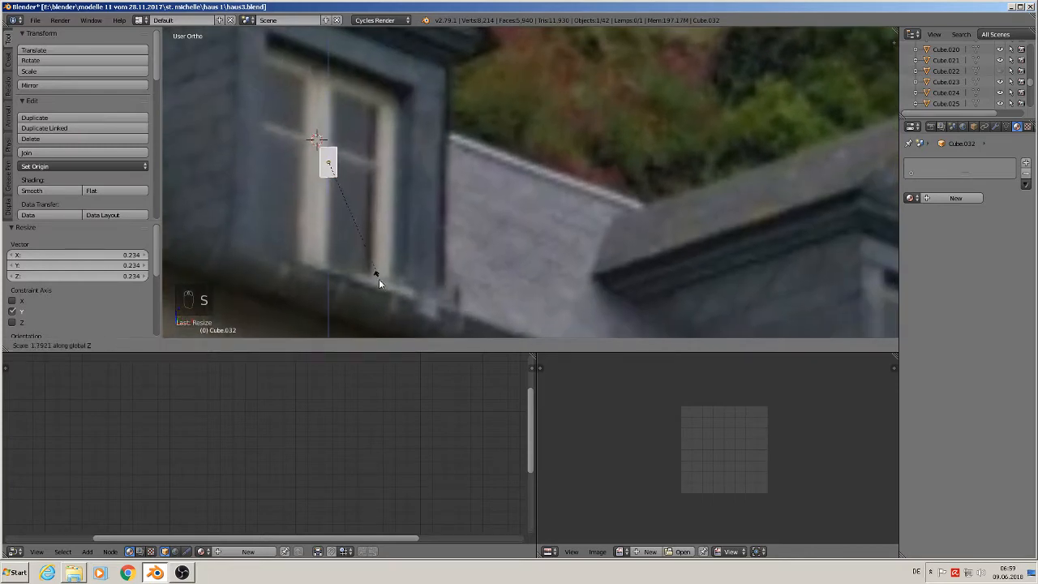
click(581, 319)
In front view, lower the bar slightly and move it about -0.011 along X to the dormer window's left edge.
key(KP_1)
scroll(584, 271, down, 4)
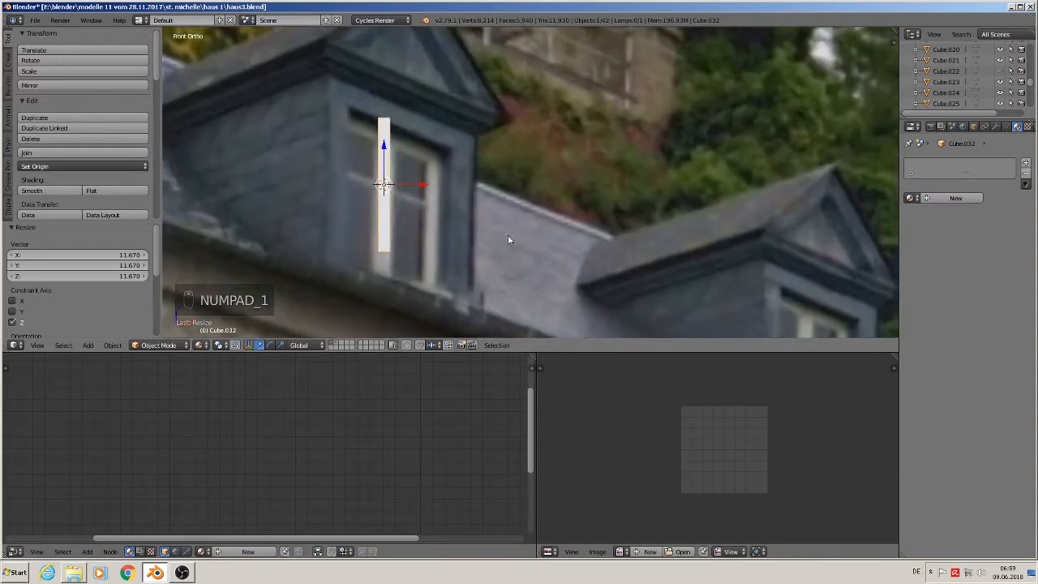
drag(409, 154, 410, 170)
drag(448, 212, 407, 212)
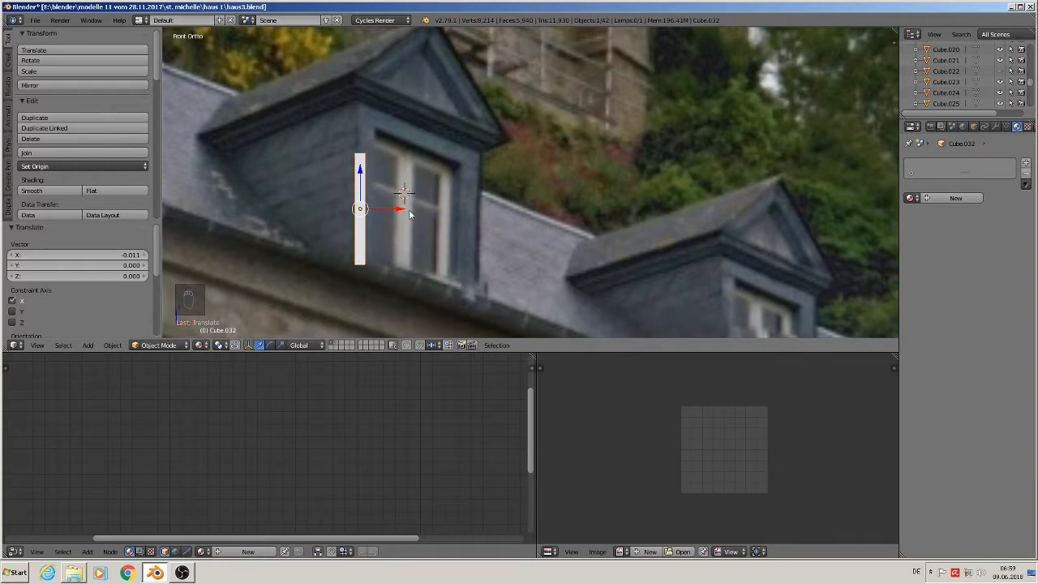
key(shift+d)
right_click(401, 211)
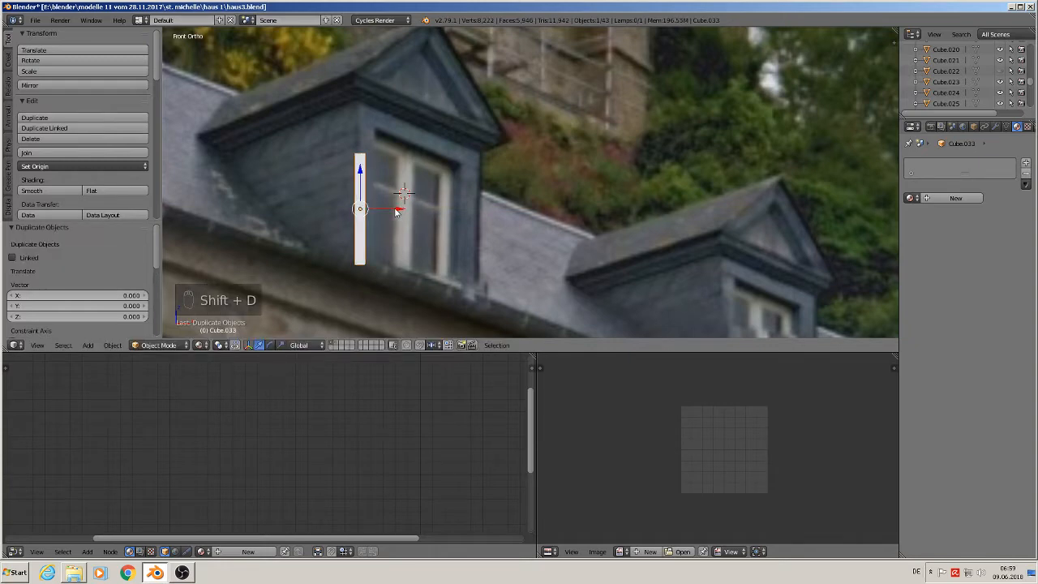
drag(397, 212, 447, 212)
key(x)
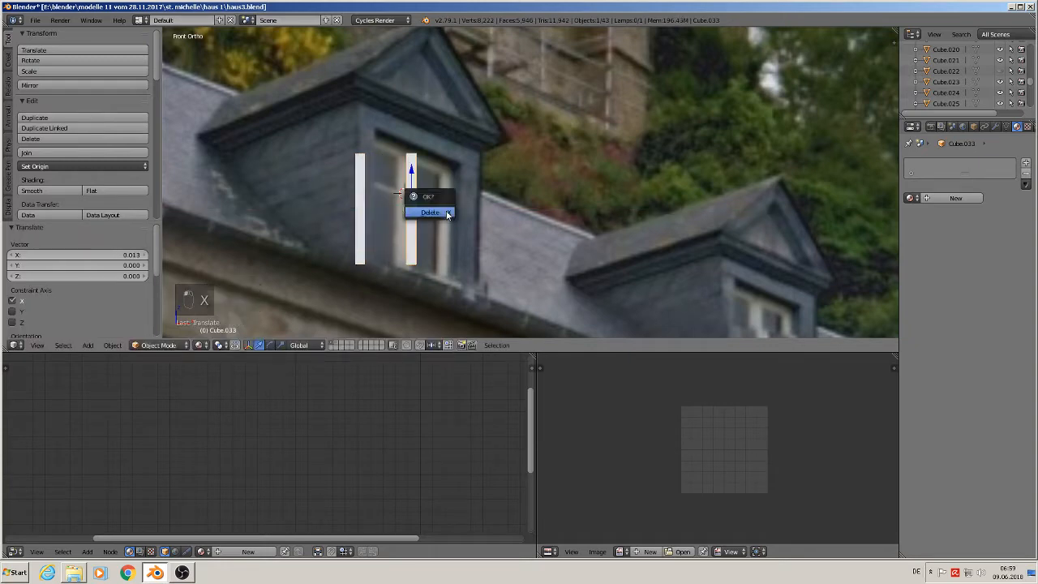
click(430, 213)
Create two linked duplicates of the bar, one 0.022 along X at the window's right edge, the other centred between both and 0.014 higher.
right_click(362, 209)
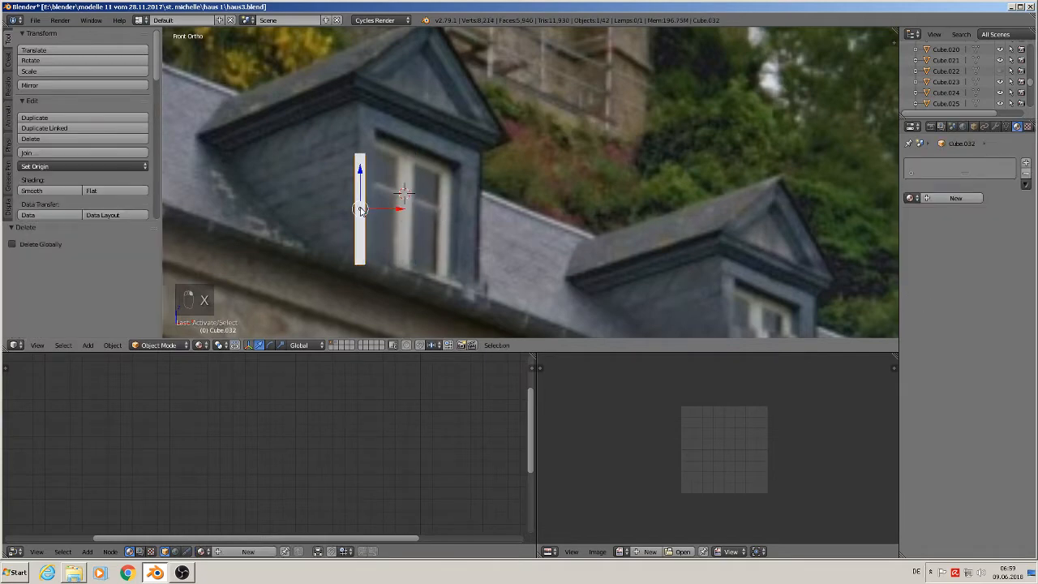
key(alt+d)
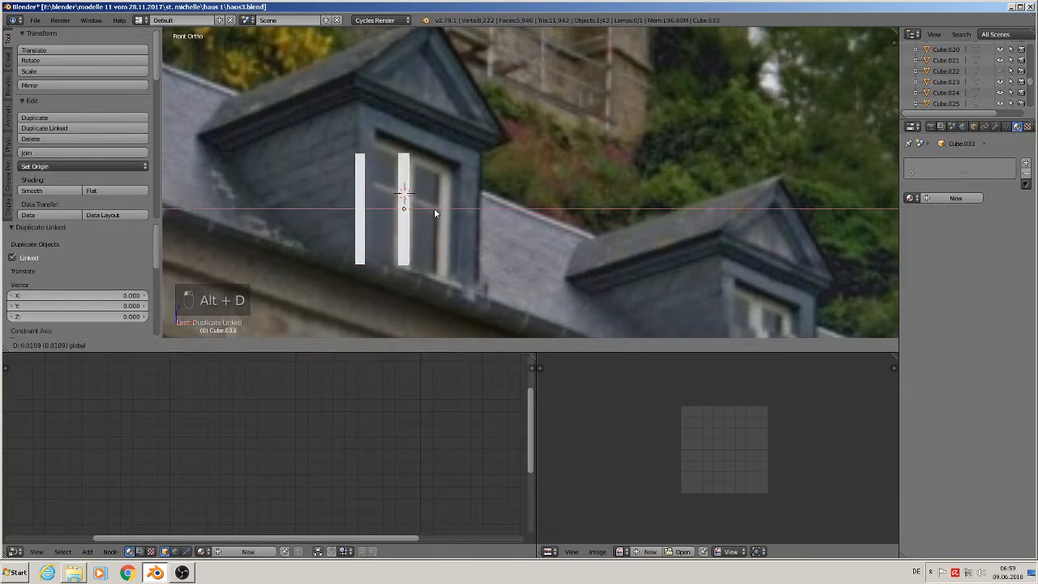
click(479, 217)
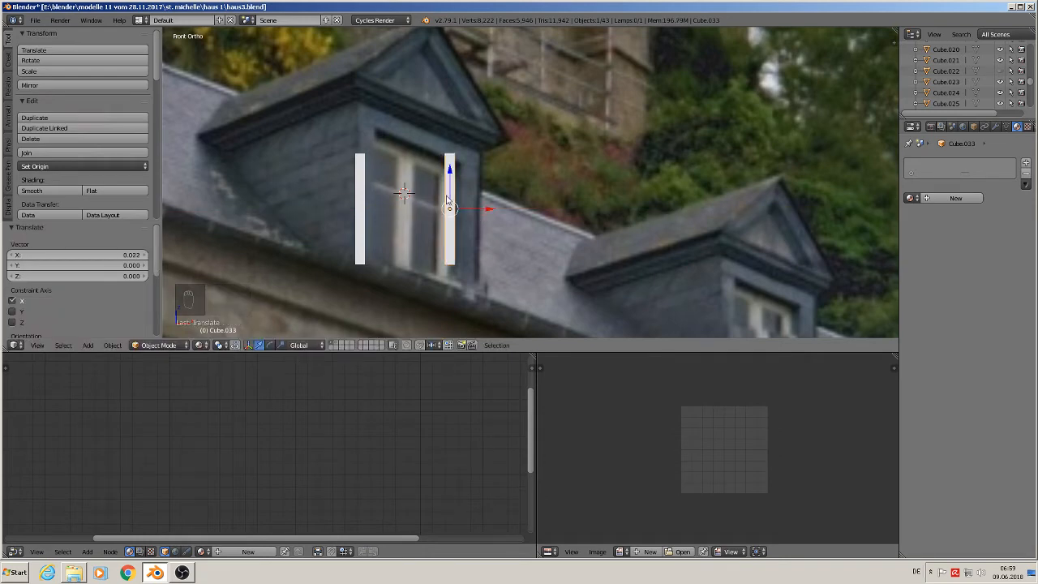
key(alt+d)
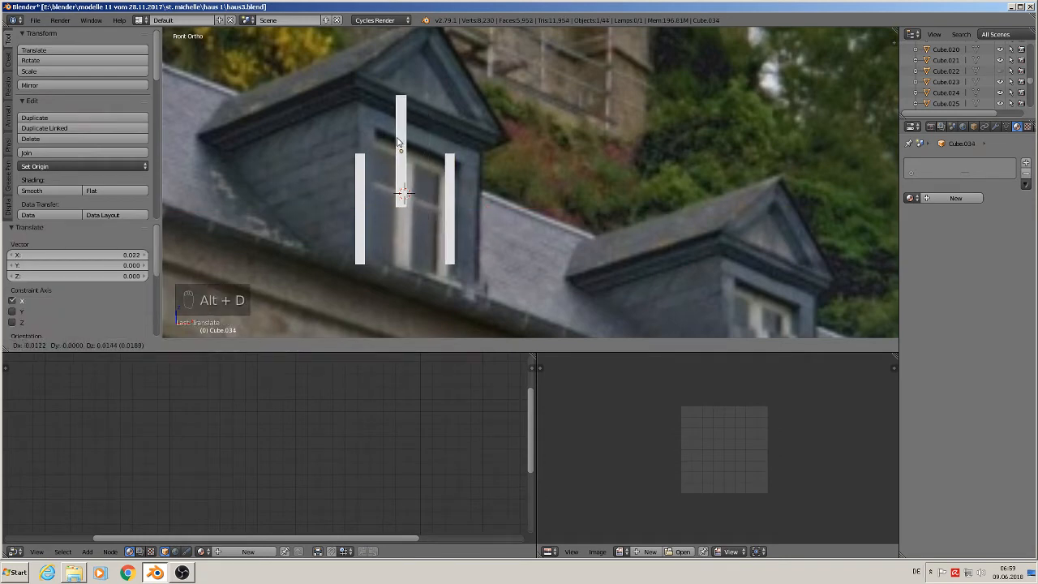
click(401, 148)
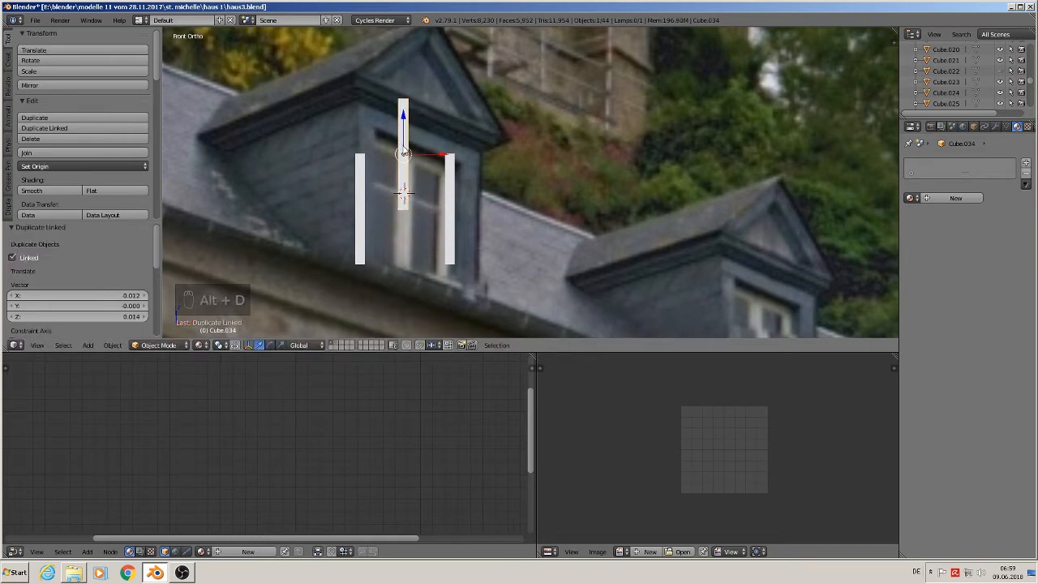
Rotate the centred bar 90° about Y as the upper crosspiece and place a linked duplicate about 0.026 lower at the window's base.
text(ry90)
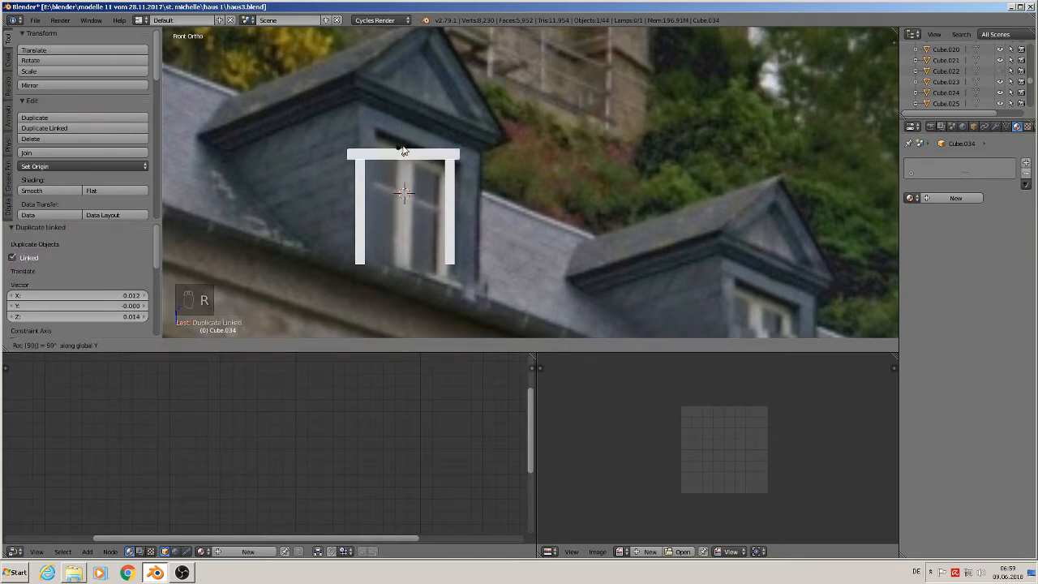
key(Return)
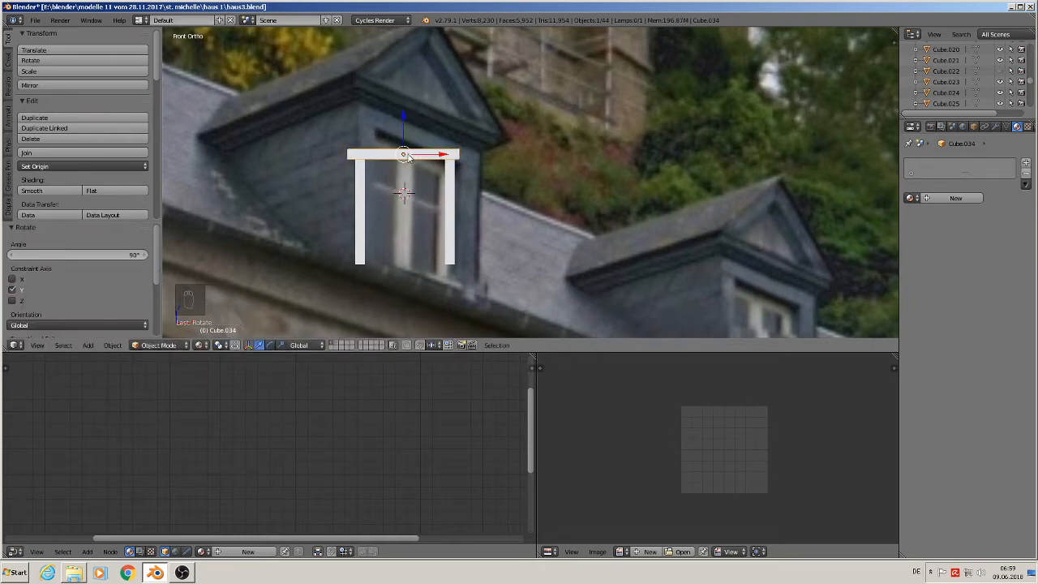
key(alt+d)
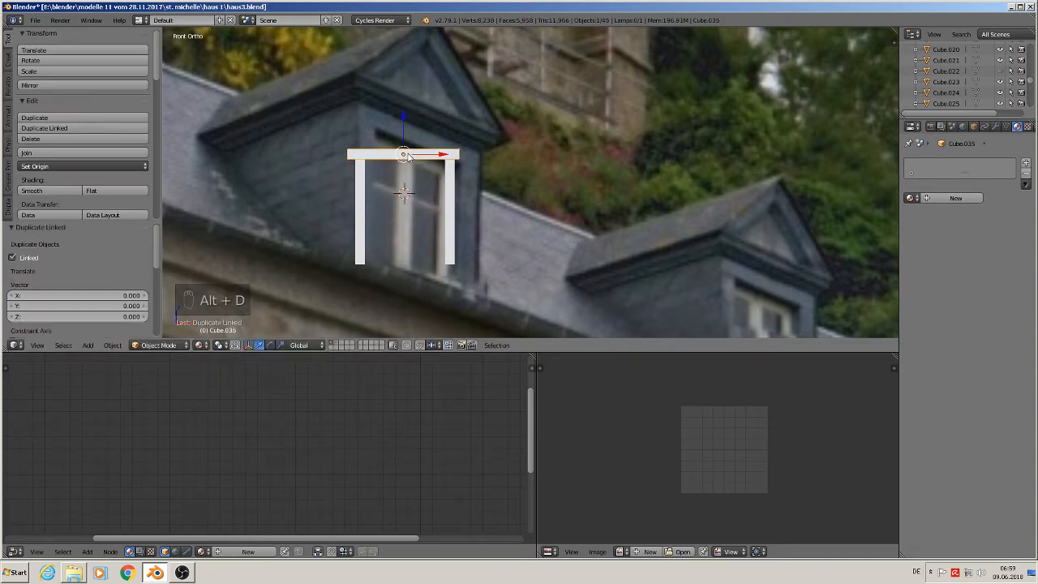
drag(404, 124, 414, 231)
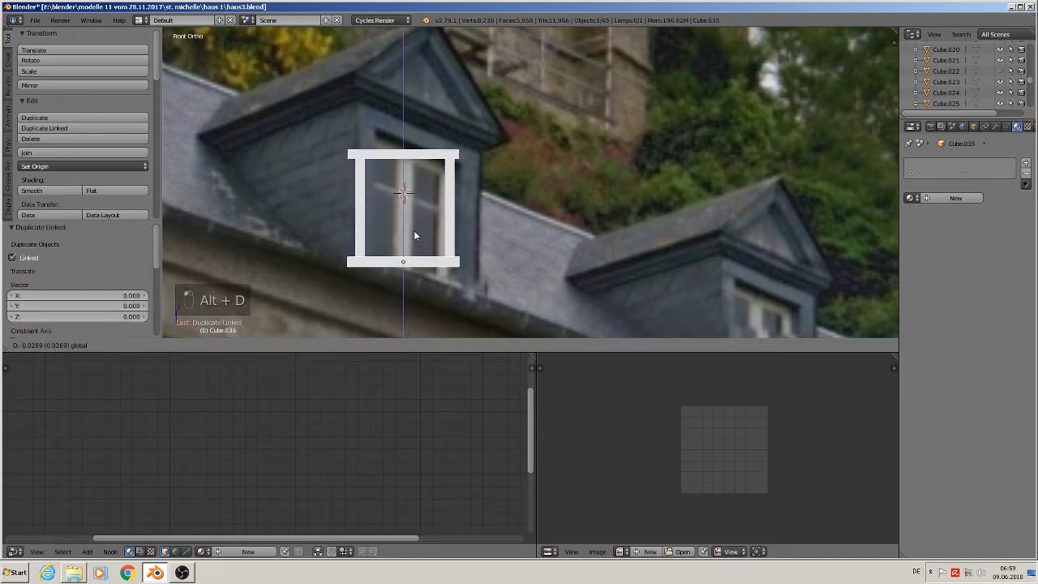
click(414, 231)
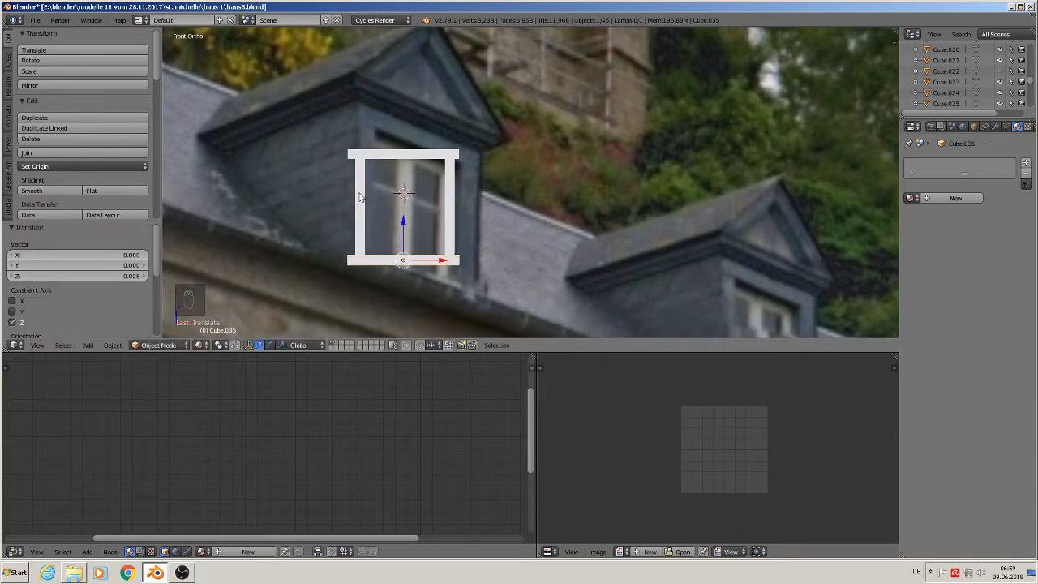
Duplicate the left upright as an independent copy and move it about 0.003 along X, inside the frame.
right_click(360, 197)
middle_drag(361, 197, 347, 215)
scroll(341, 216, up, 2)
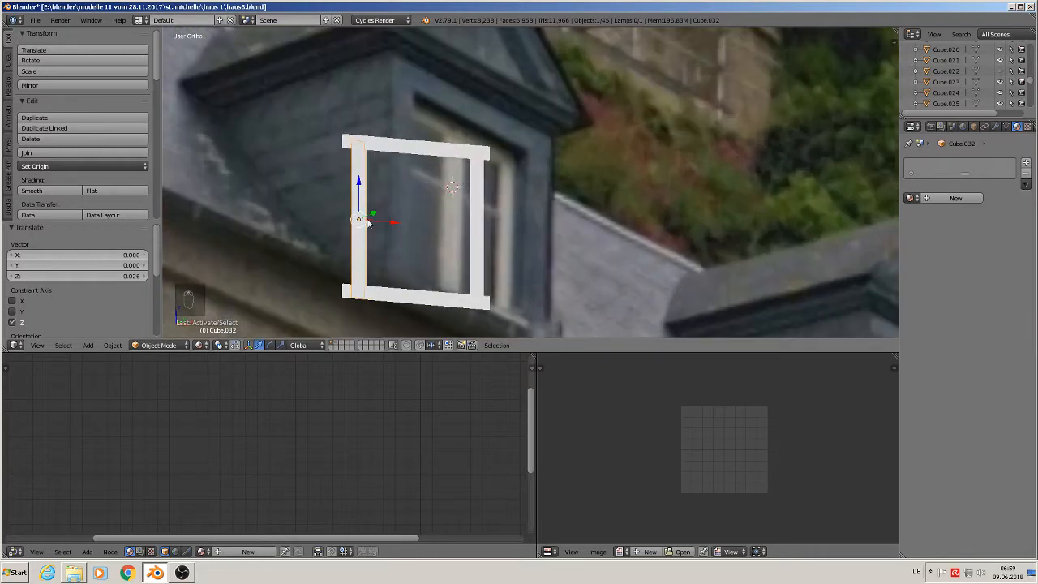
key(shift+d)
right_click(367, 220)
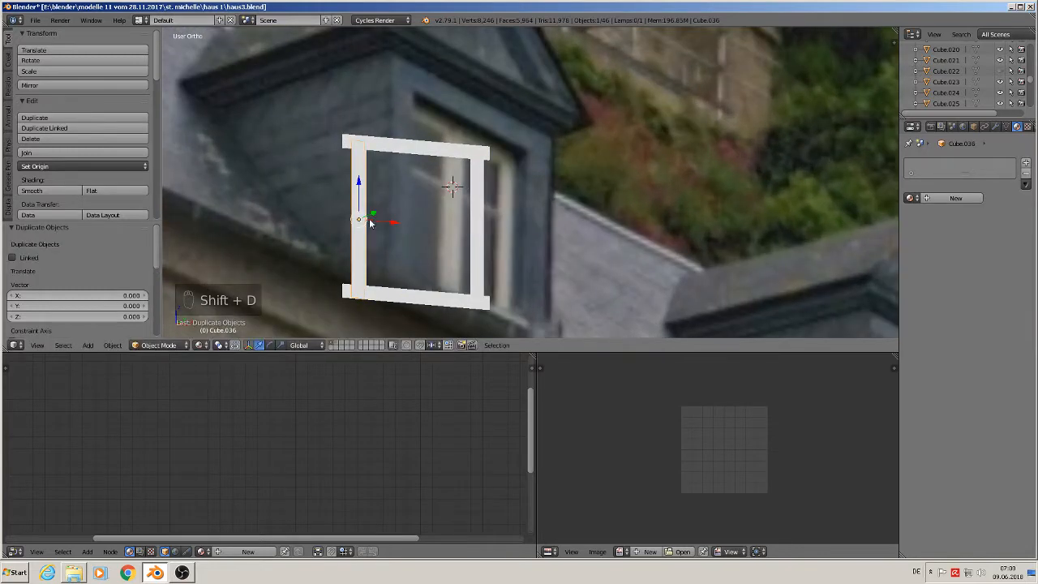
key(g)
key(x)
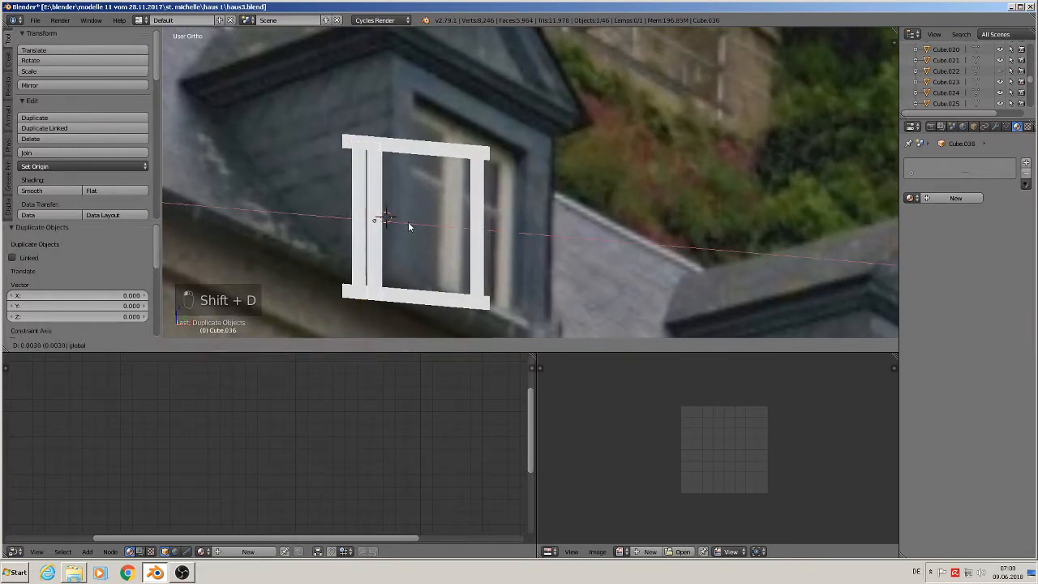
click(411, 227)
Narrow the copied upright by moving its right side face about -0.001 along X in Edit Mode.
scroll(436, 210, up, 1)
key(Tab)
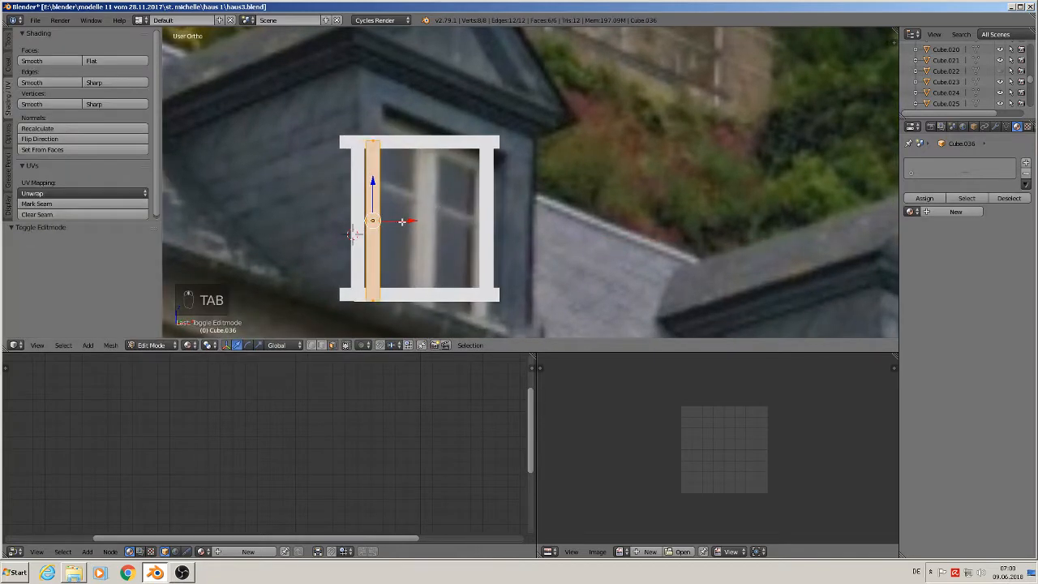
mouse_move(392, 211)
middle_down()
mouse_move(367, 226)
mouse_move(390, 218)
middle_up()
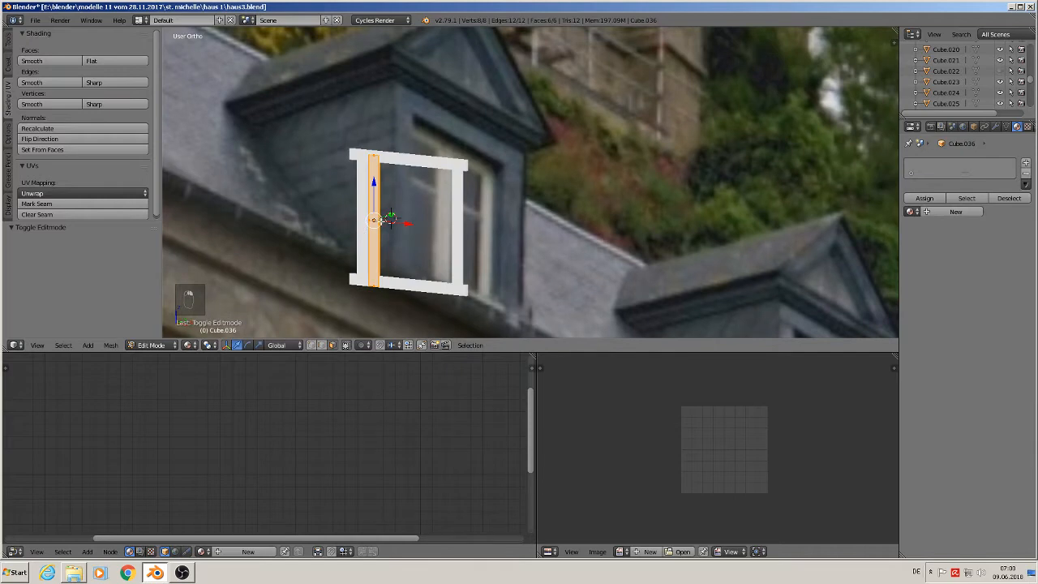
scroll(384, 235, up, 4)
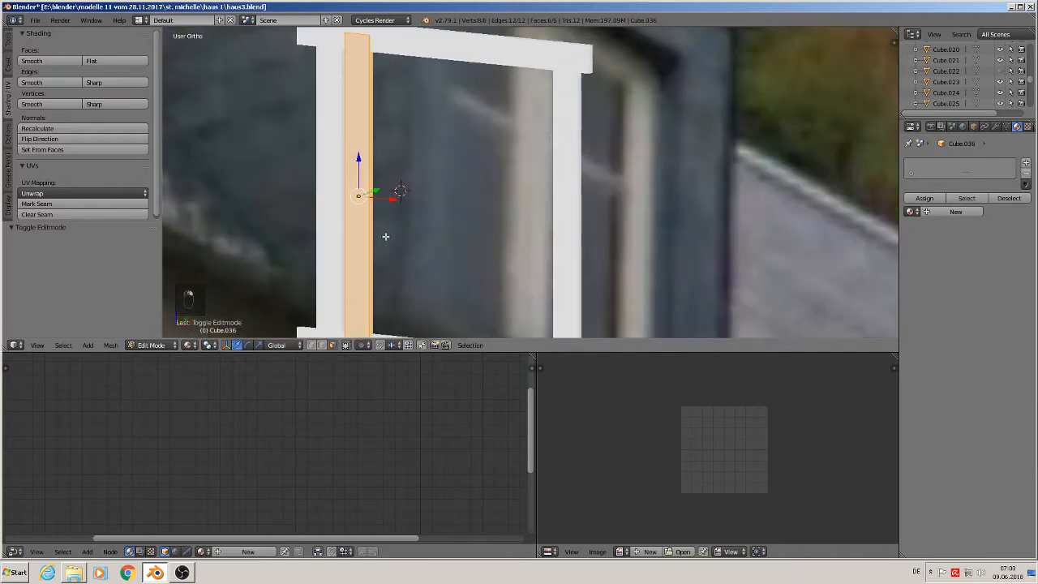
right_click(378, 199)
key(g)
key(x)
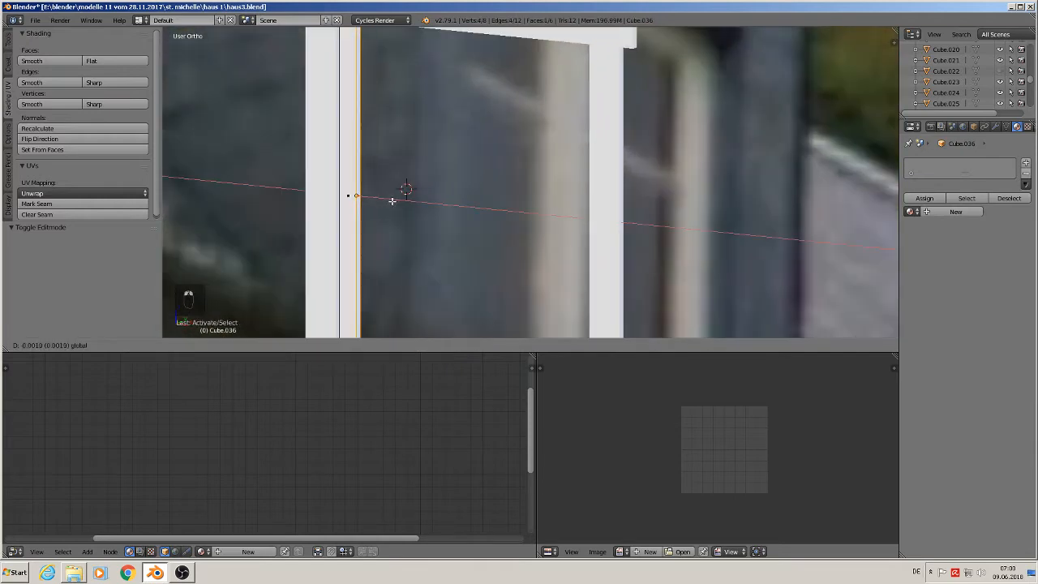
click(405, 201)
middle_drag(405, 201, 436, 197)
scroll(436, 196, down, 4)
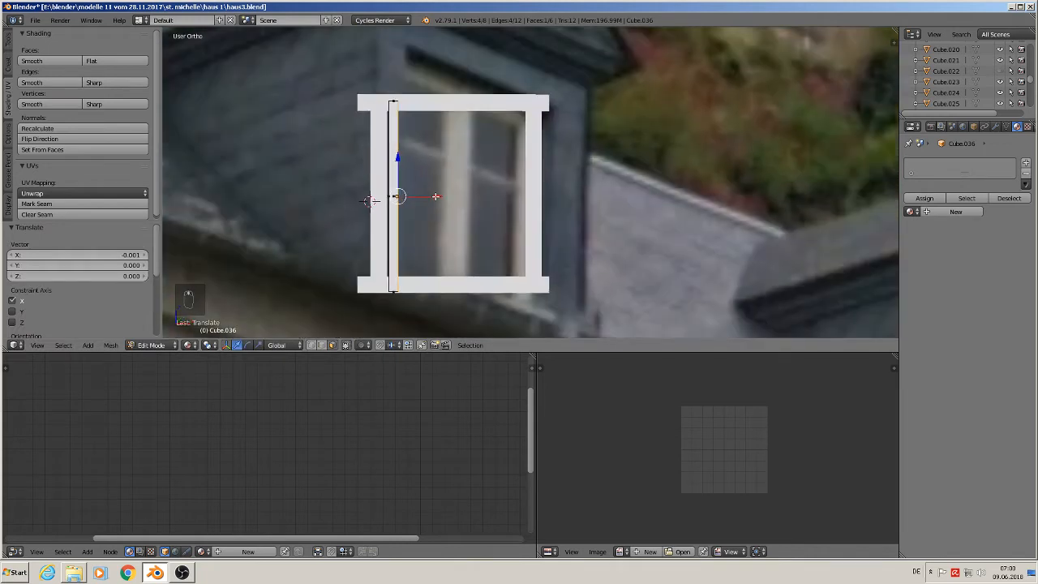
Move the narrowed upright about -0.000547 along X against the left frame bar and 0.000456 along Y to recess it.
key(Tab)
key(g)
key(x)
click(428, 199)
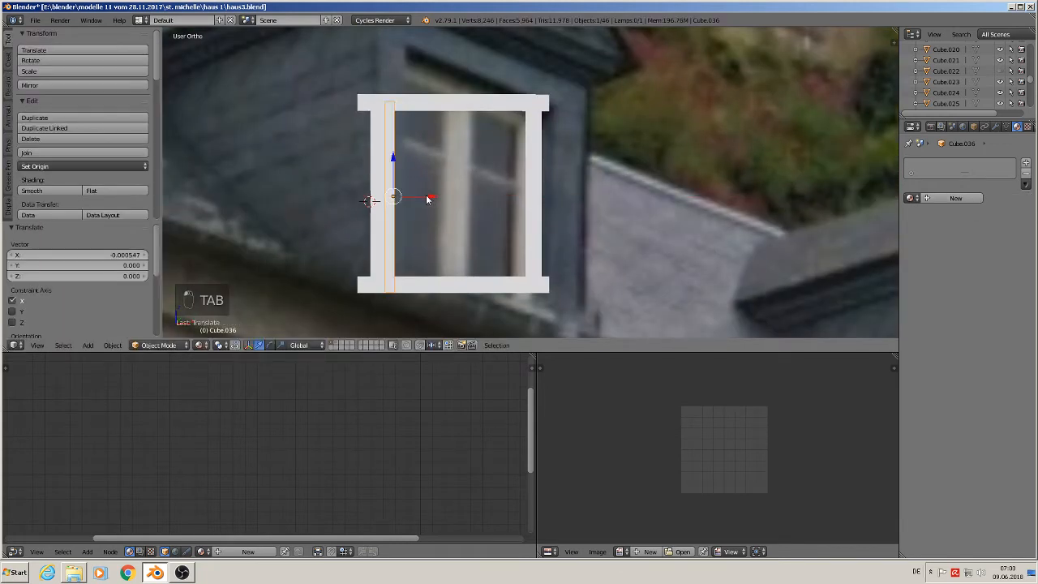
middle_drag(427, 199, 425, 153)
click(412, 180)
scroll(425, 153, up, 6)
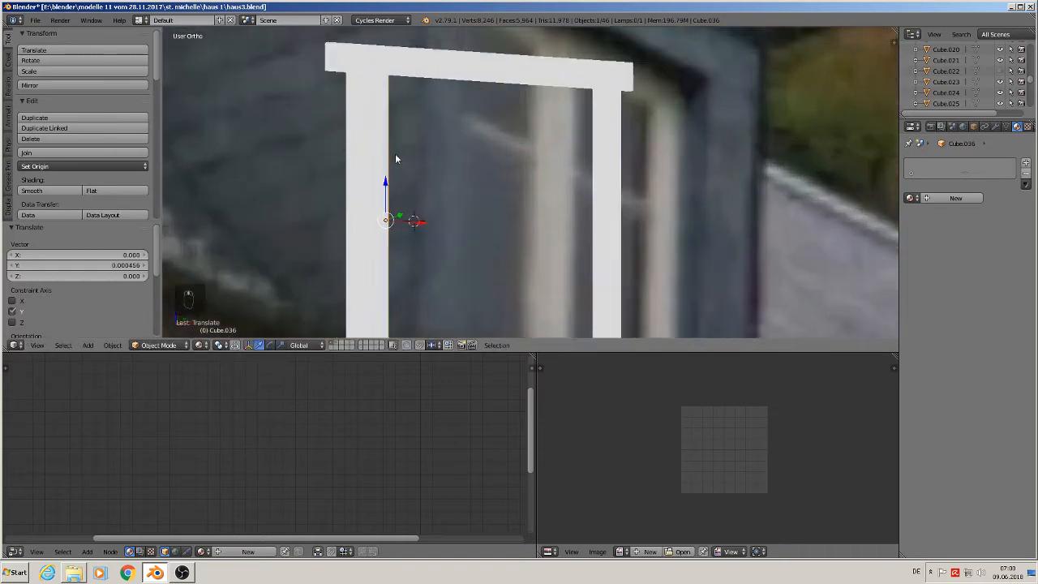
scroll(380, 208, down, 5)
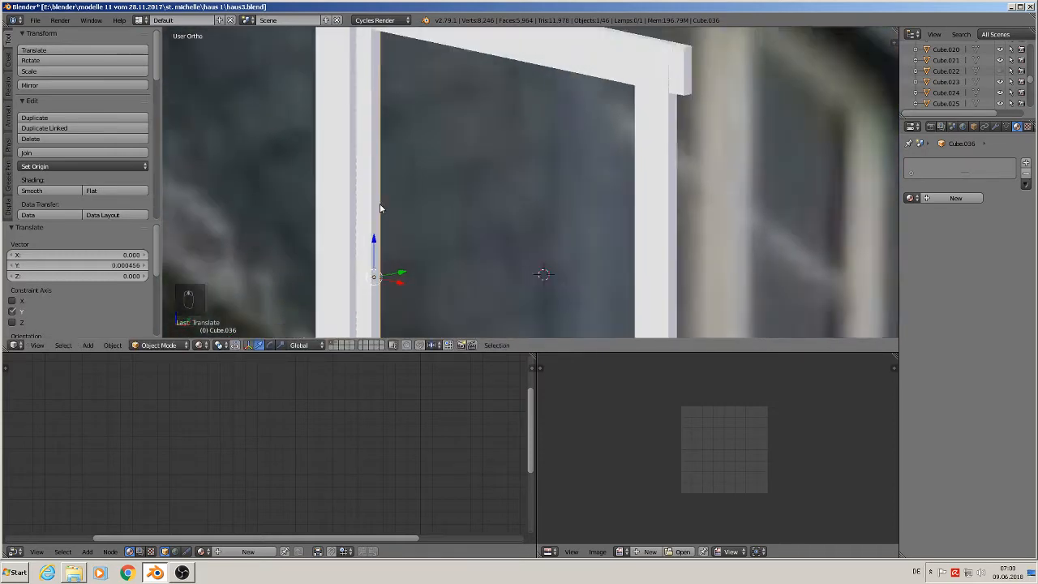
In front view, create a linked duplicate of the thin upright 0.019 along X at the frame's right bar.
key(KP_1)
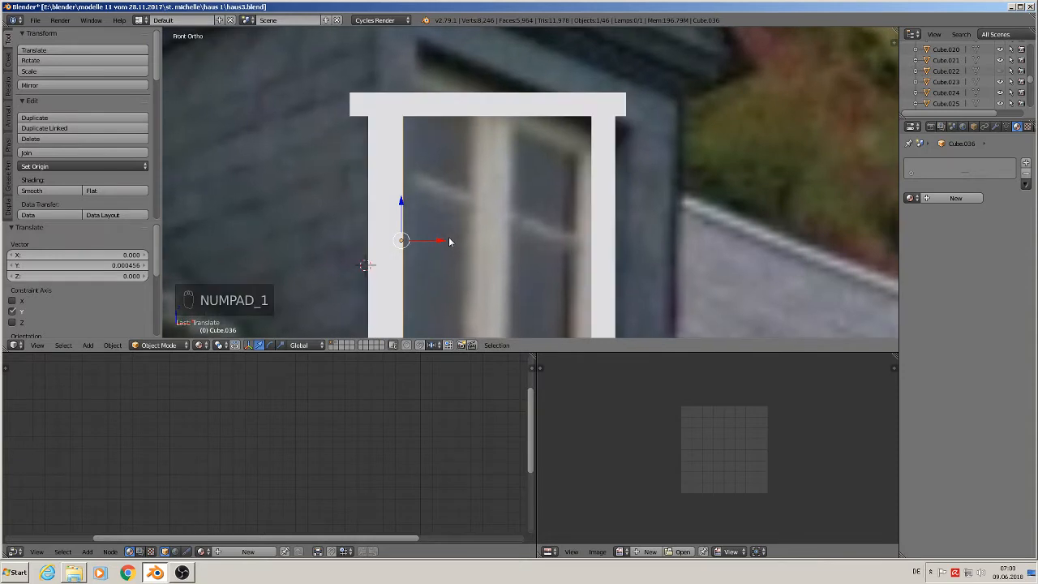
key(alt+d)
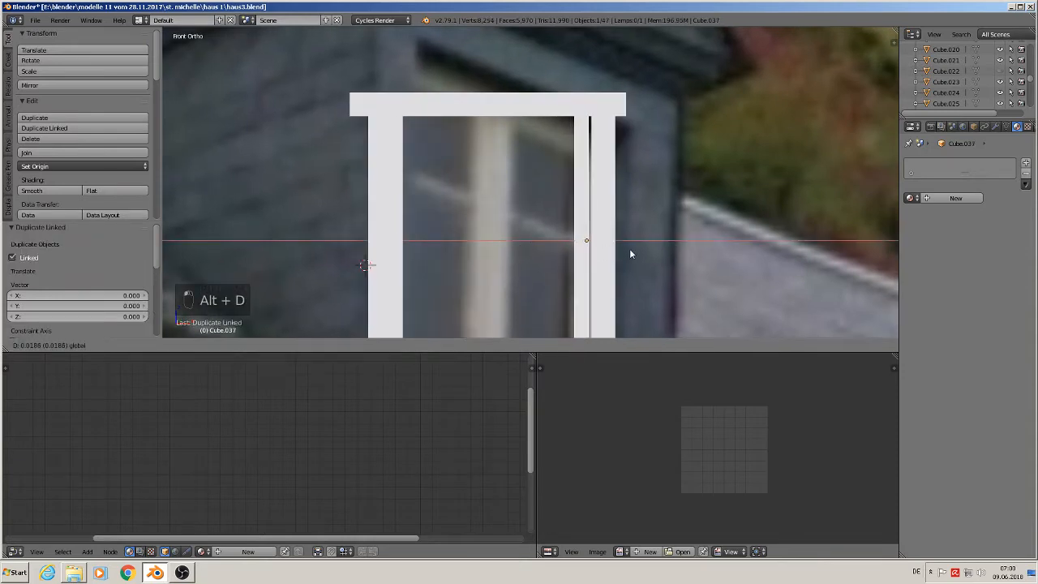
click(635, 248)
Create another linked duplicate of the thin upright, centre it beneath the upper crosspiece and rotate it 90° about Y.
key(alt+d)
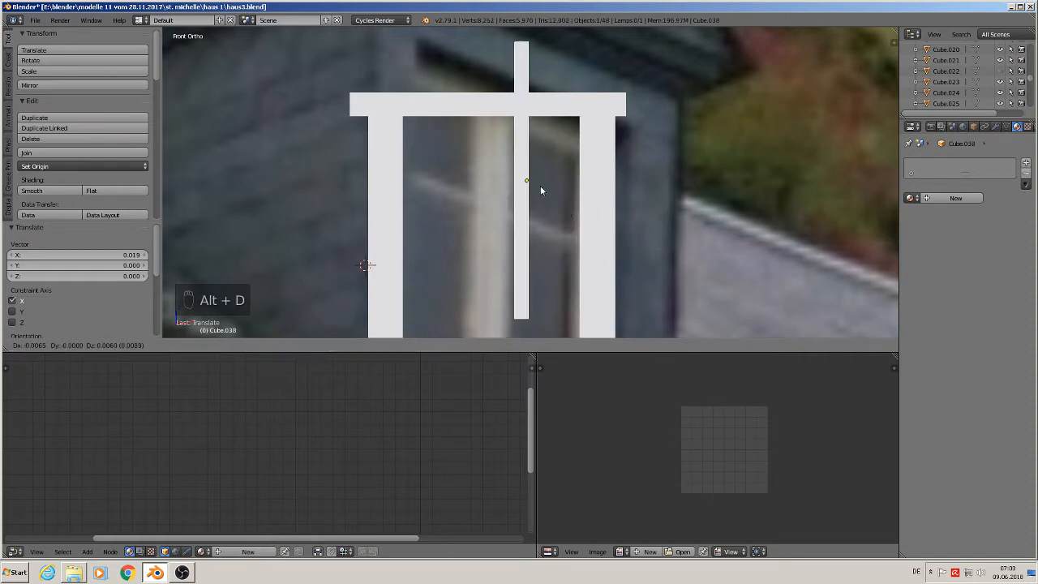
click(515, 132)
text(r)
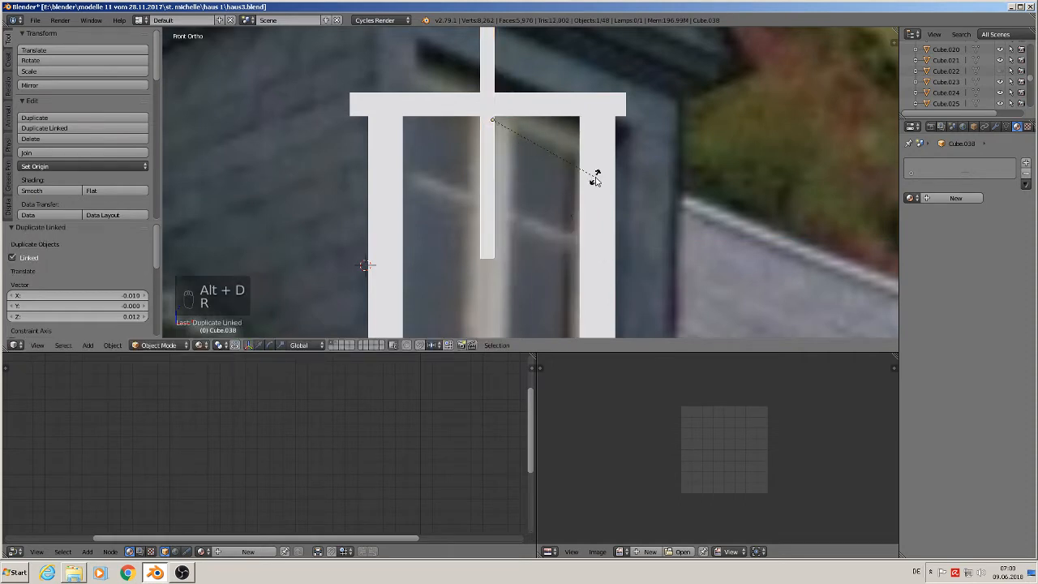
text(y90)
click(596, 177)
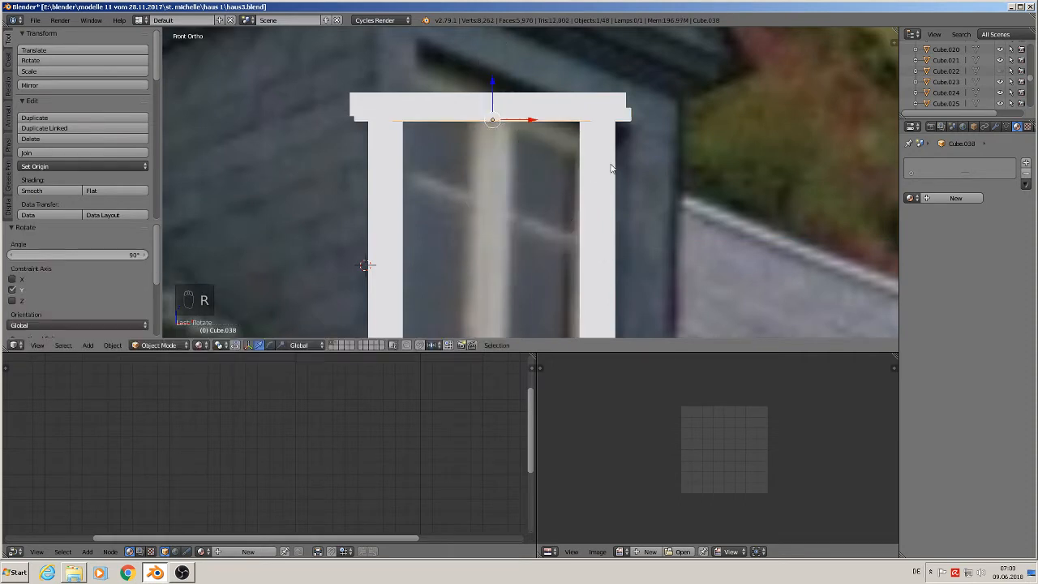
Scale the thin horizontal bar to about 0.797 along X and lower it by about 0.000313 along Z.
key(s)
key(x)
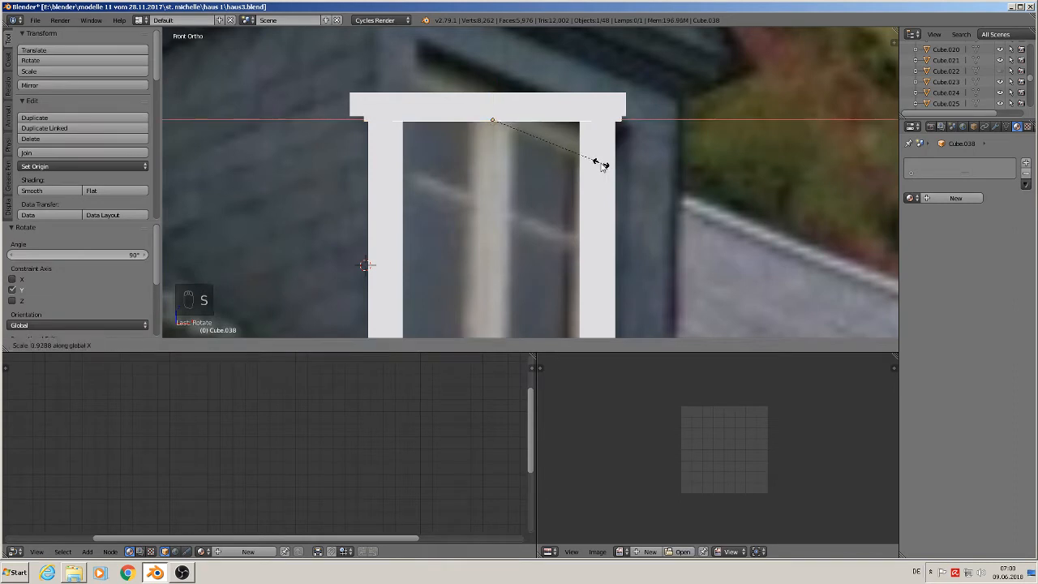
click(586, 162)
scroll(587, 162, down, 3)
scroll(548, 149, up, 1)
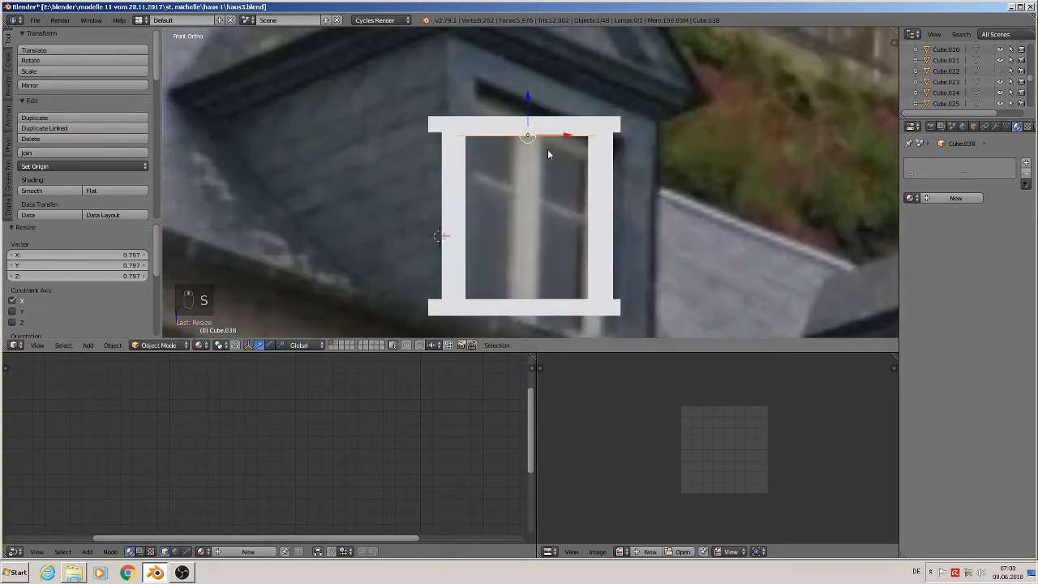
drag(526, 98, 526, 104)
Place a linked duplicate of the thin horizontal bar about 0.023 lower, just above the frame's lower crosspiece.
key(alt+d)
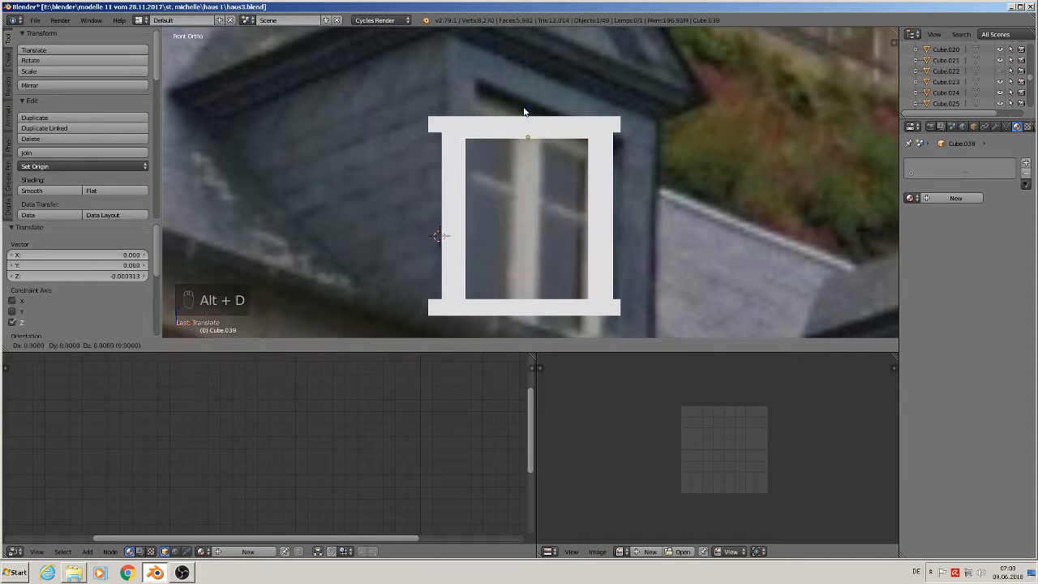
click(508, 262)
shift+middle_drag(507, 236, 468, 187)
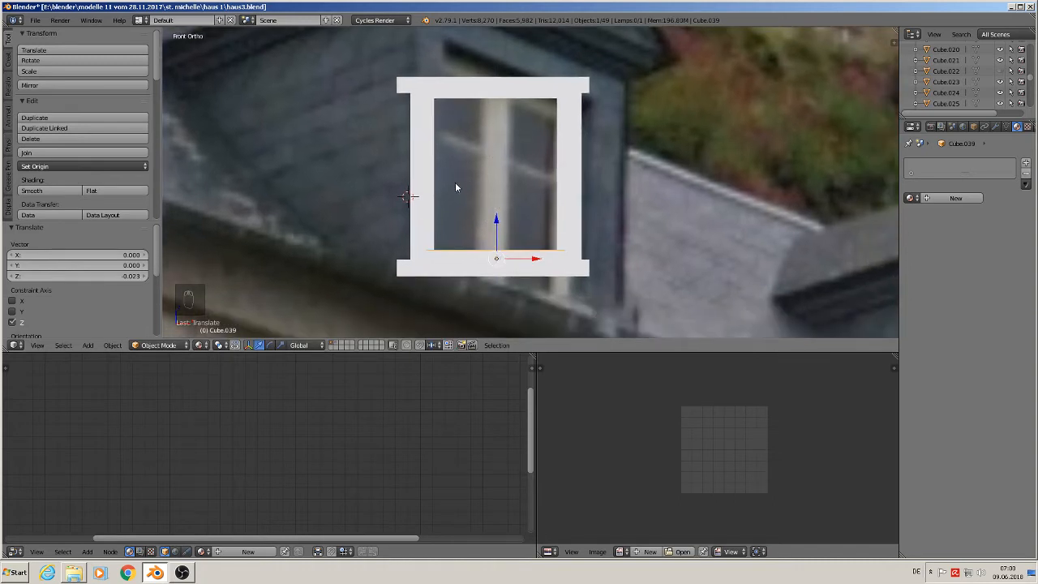
Create two linked duplicates of the thin left upright at mid-window, the first 0.009 along X and the second 0.002 further.
right_click(434, 177)
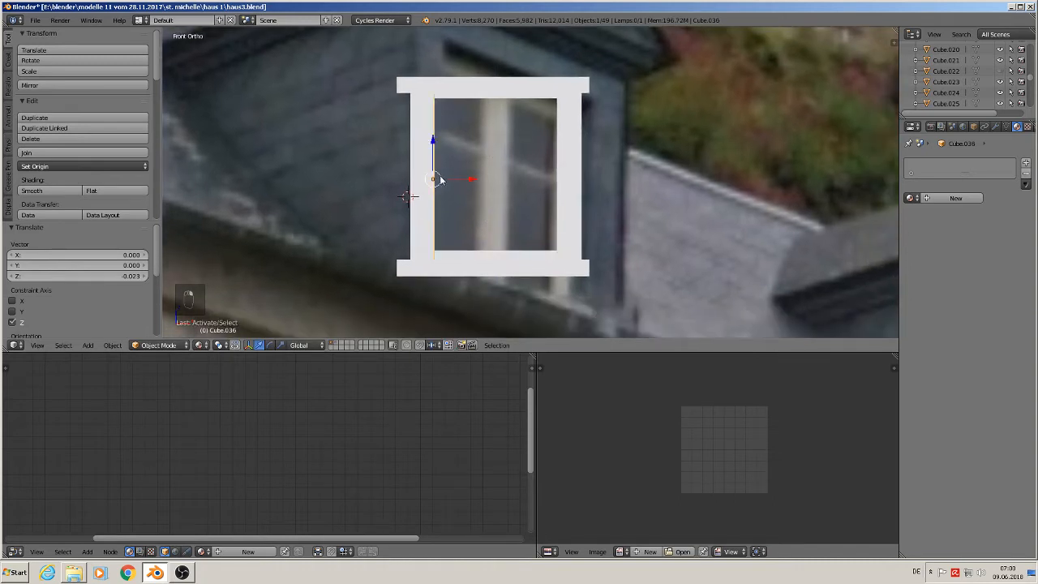
key(alt+d)
right_click(439, 179)
drag(471, 183, 526, 177)
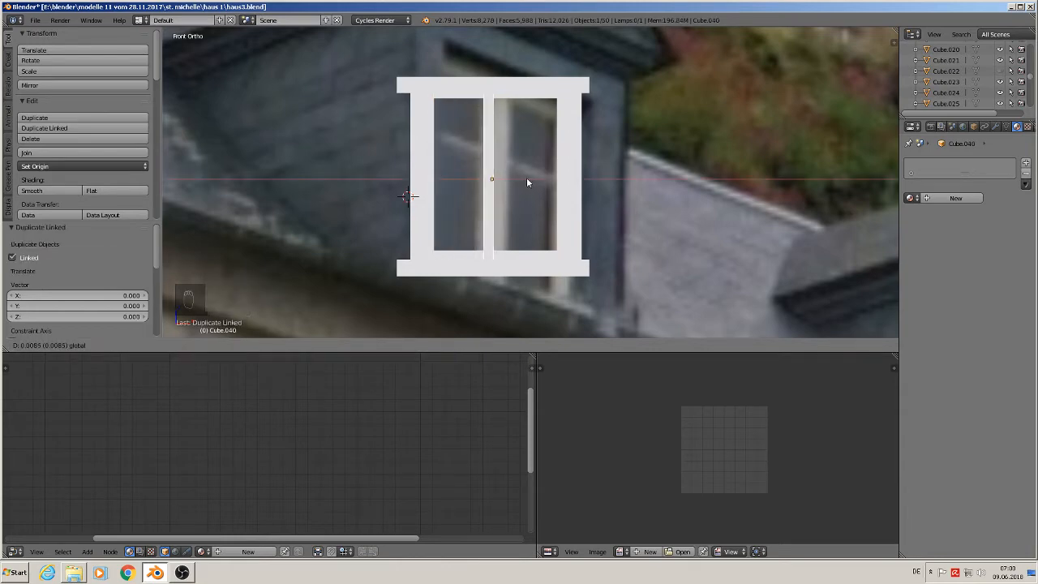
click(527, 182)
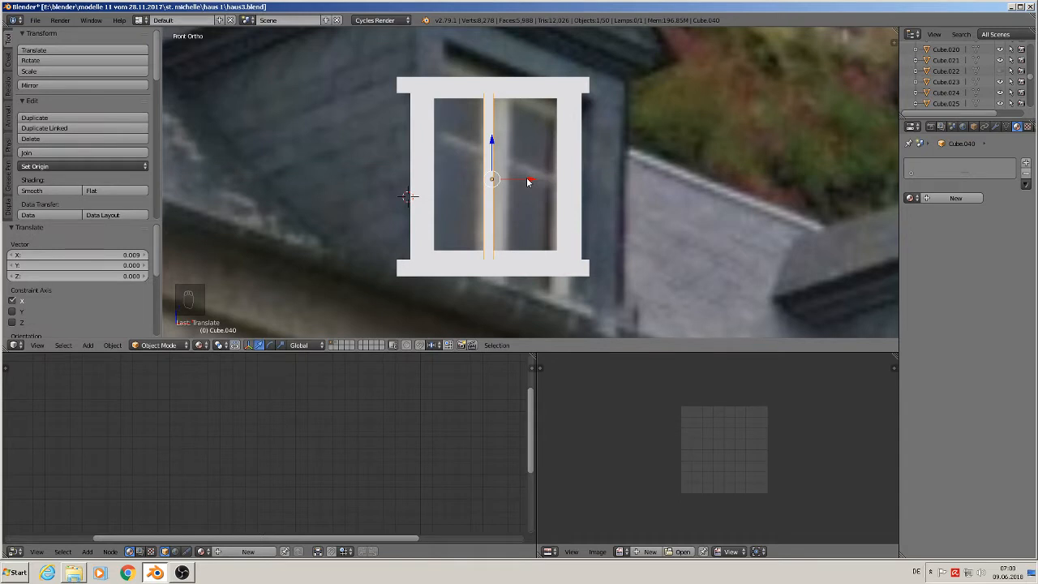
key(alt+d)
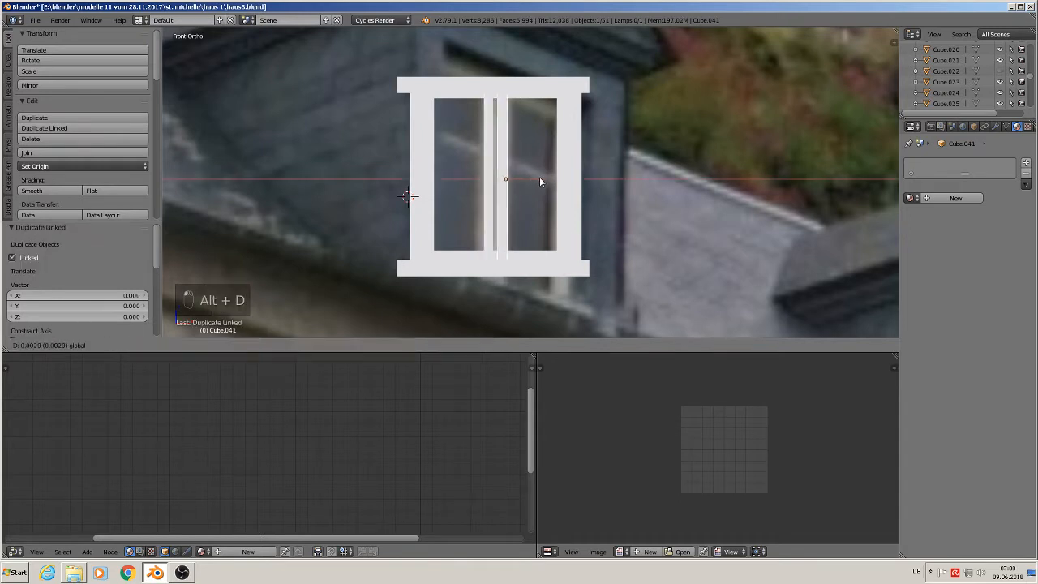
click(541, 182)
Add a linked duplicate about -0.001 along X between the two middle uprights and move it -0.000247 along Y.
key(alt+d)
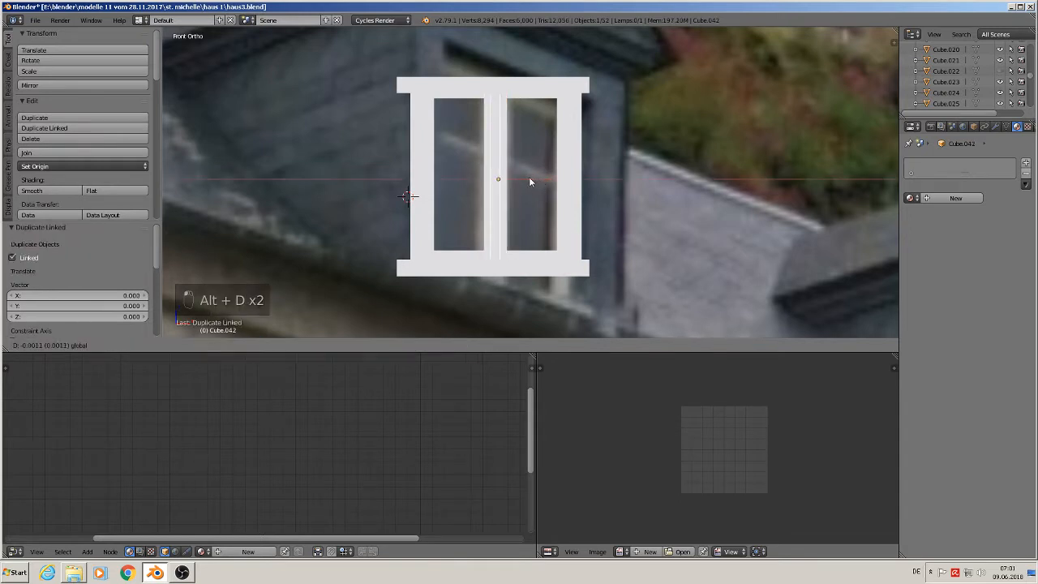
click(530, 177)
middle_drag(532, 178, 536, 178)
scroll(537, 178, up, 3)
key(g)
key(x)
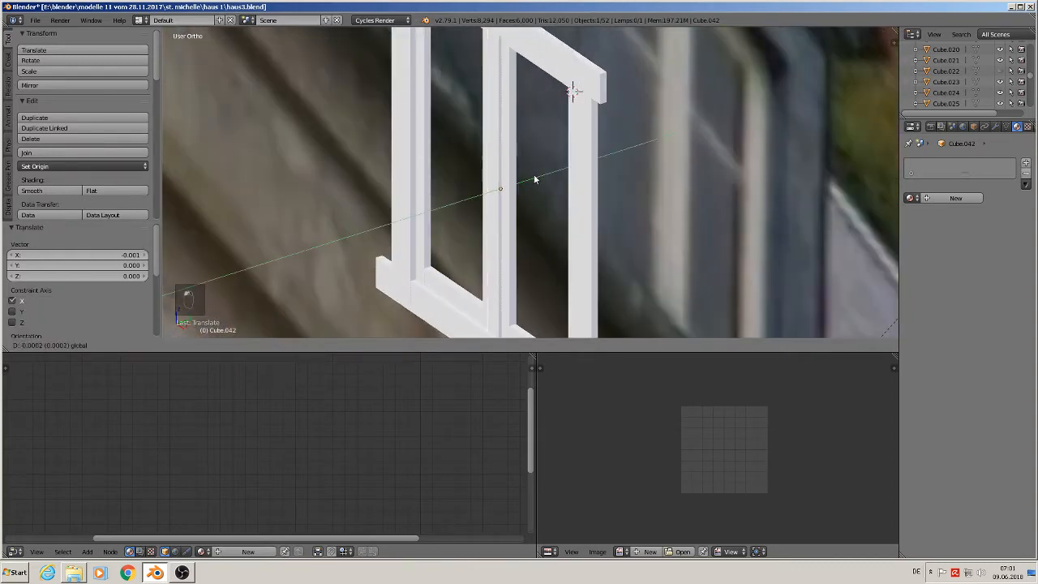
key(y)
click(535, 179)
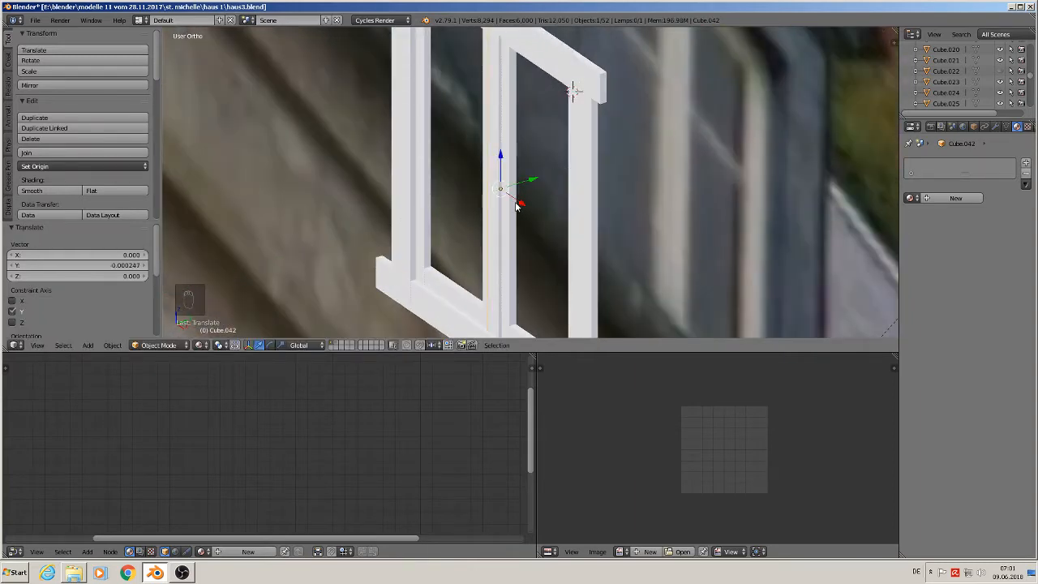
Duplicate the window's lower thin horizontal bar unlinked and raise the copy 0.014 along Z as a crossbar.
middle_drag(516, 202, 547, 155)
scroll(564, 182, down, 3)
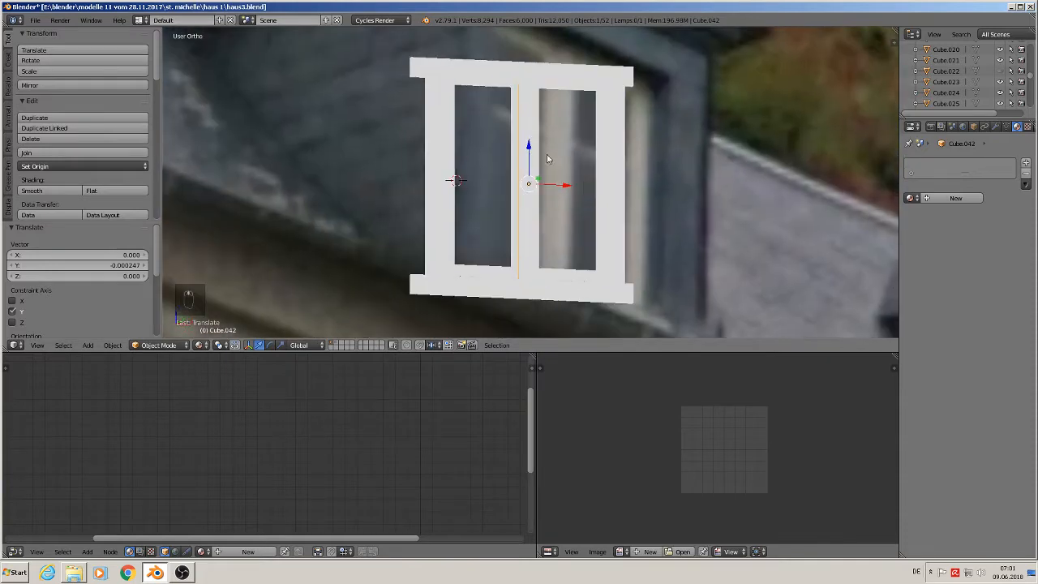
middle_drag(510, 200, 487, 268)
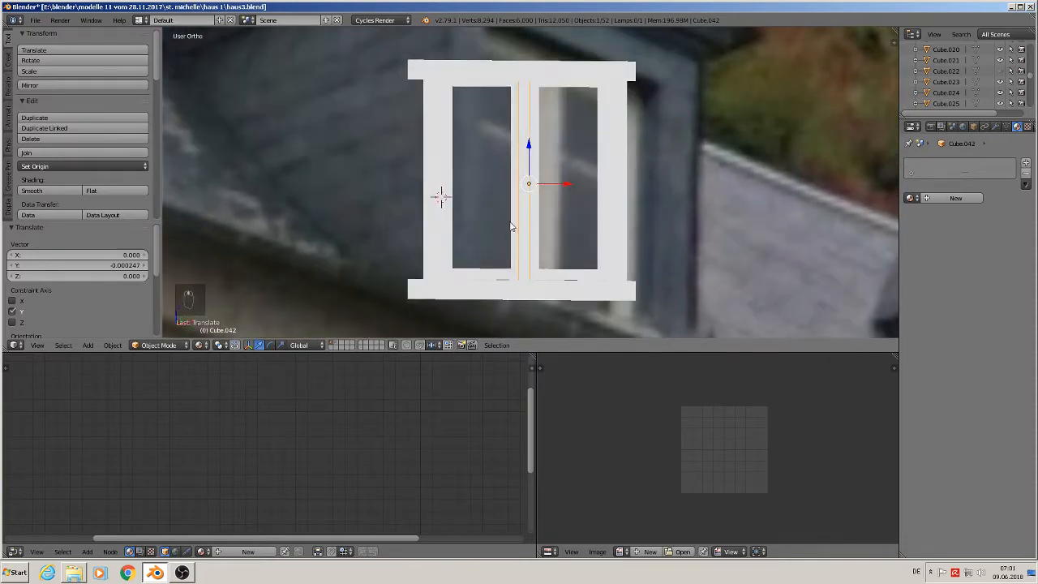
right_click(480, 279)
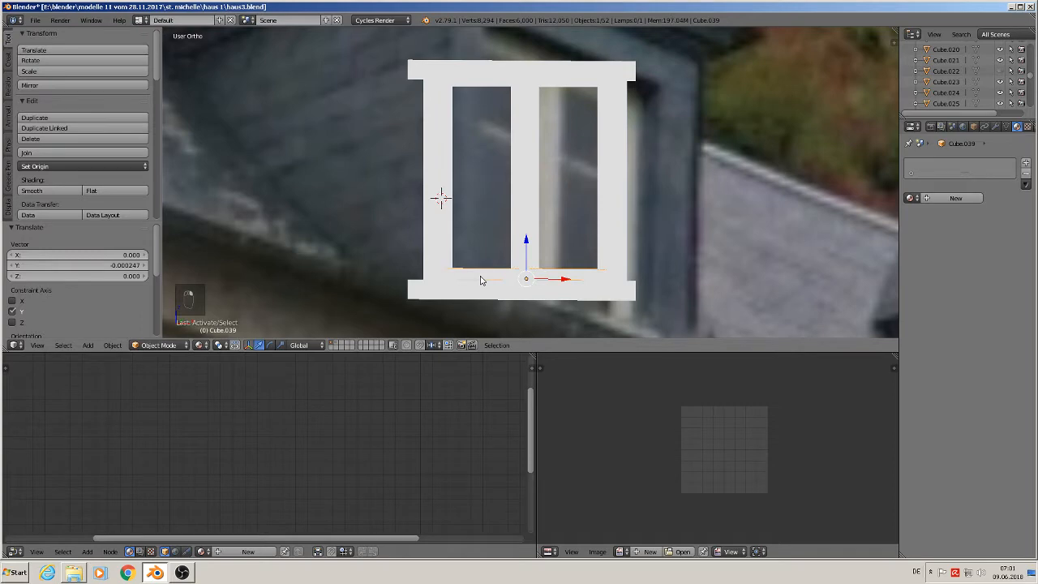
key(shift+d)
key(z)
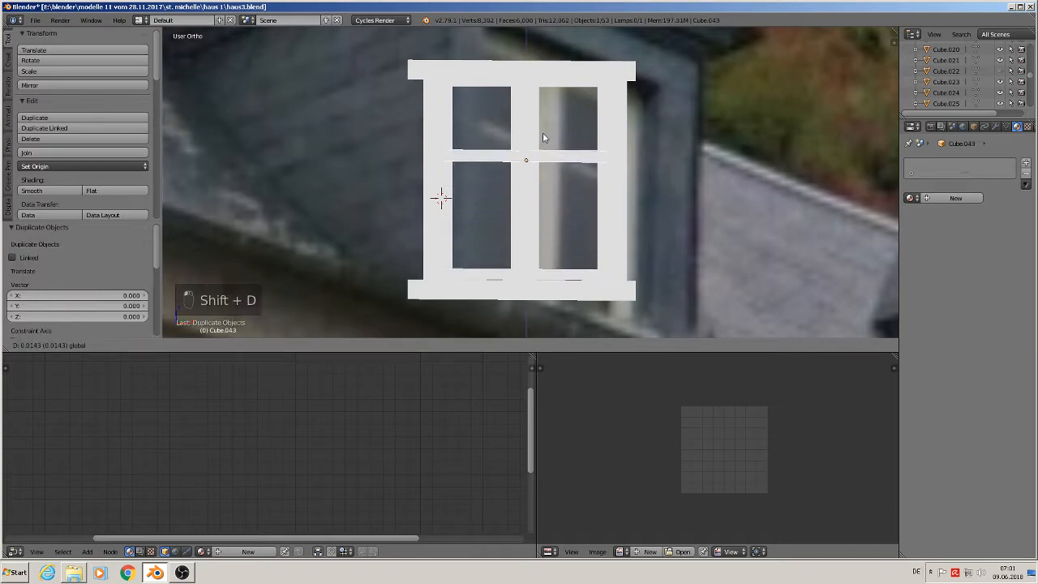
click(531, 159)
Slim the new crossbar in Edit Mode by moving its top face -0.000537 along Z.
scroll(517, 159, up, 2)
middle_drag(516, 159, 499, 179)
scroll(505, 176, up, 1)
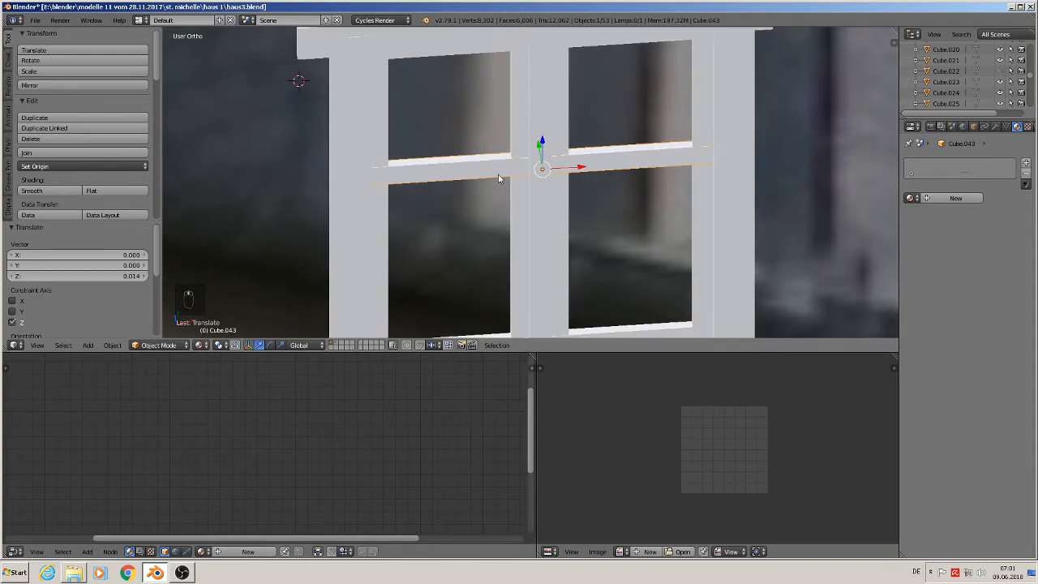
key(Tab)
right_click(504, 153)
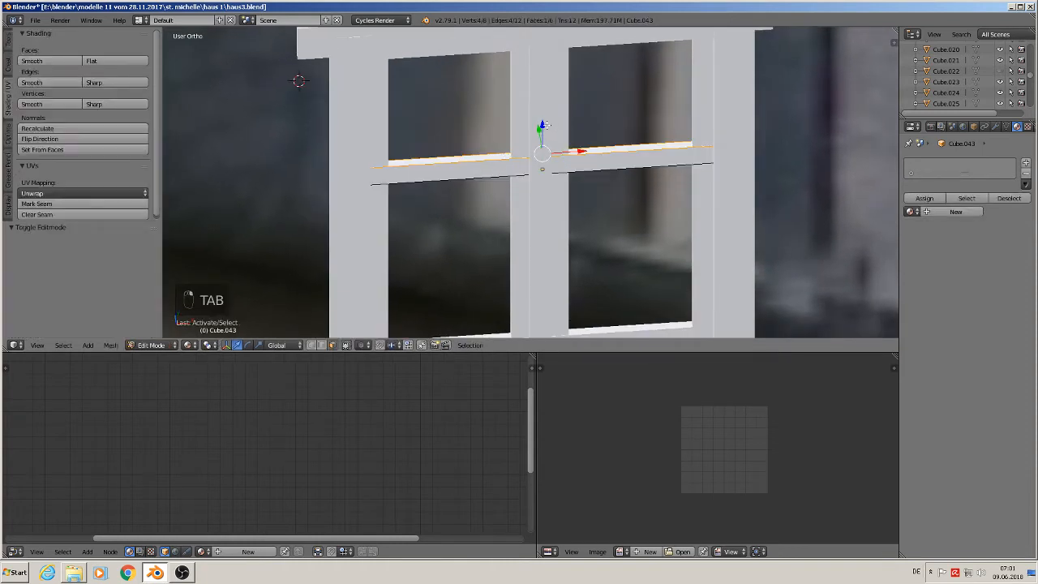
drag(544, 126, 511, 174)
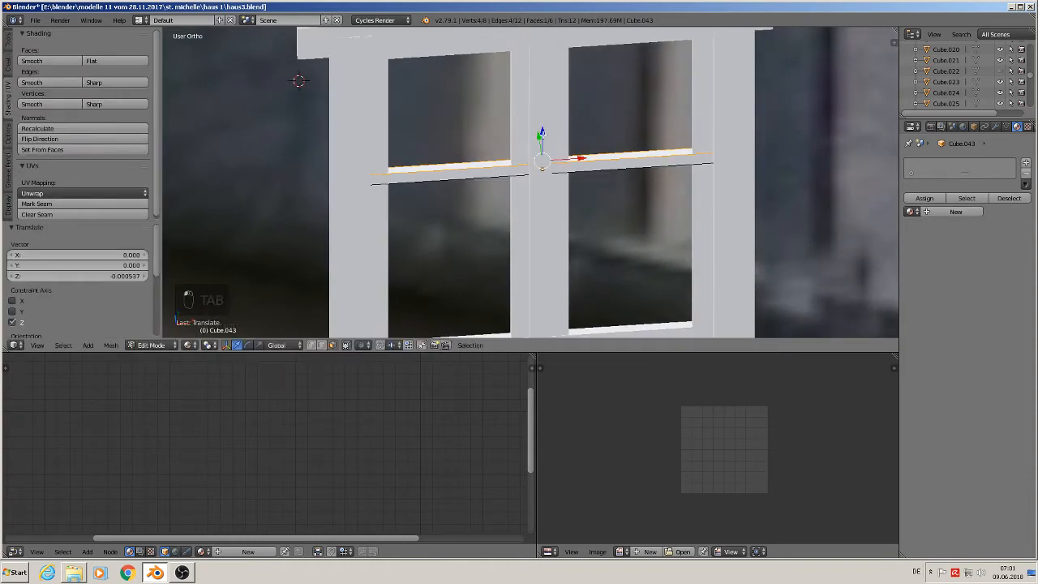
Move the crossbar's front face -0.000007 along Y and shift the whole bar 0.000166 along Y in Object Mode.
right_click(511, 174)
middle_drag(511, 174, 535, 140)
key(g)
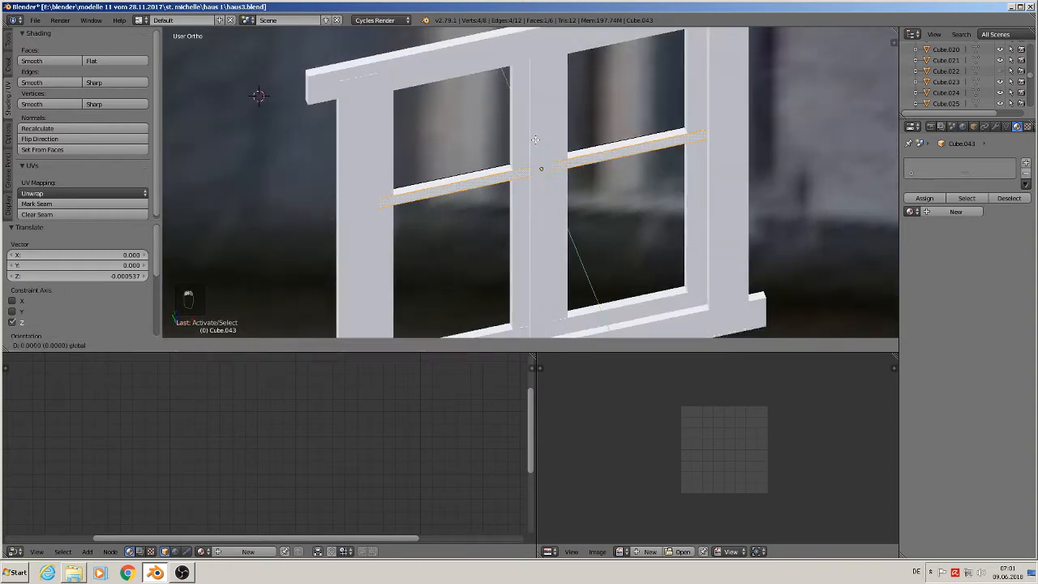
key(y)
click(534, 141)
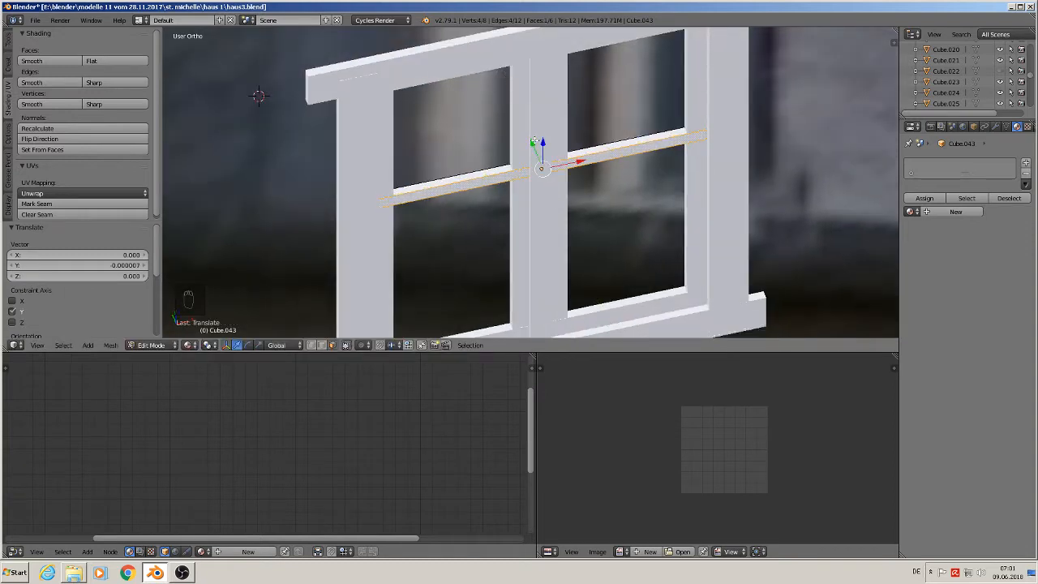
key(Tab)
drag(532, 144, 531, 144)
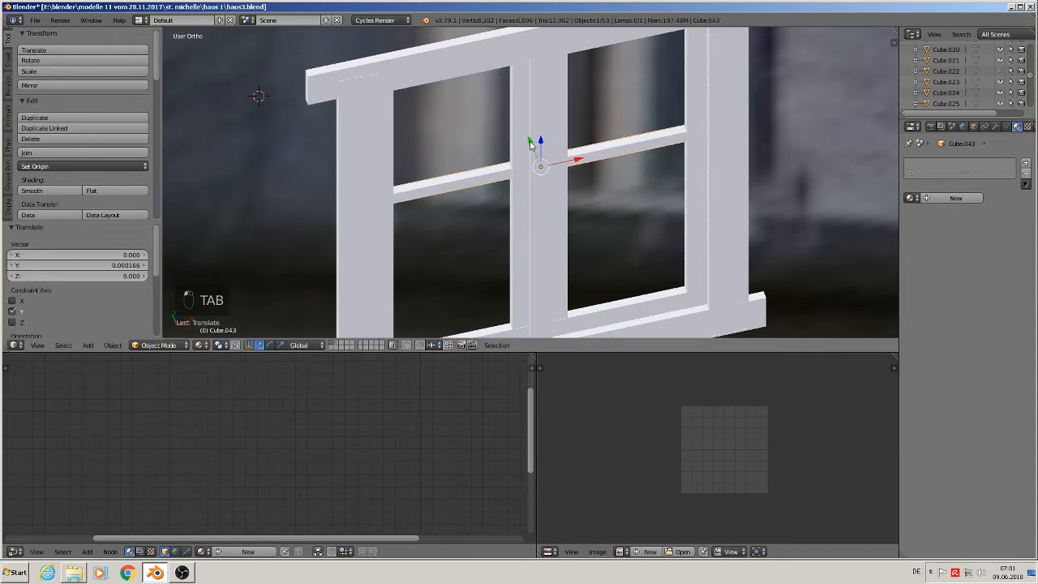
key(a)
key(a)
Examine the window frame and its crossbar from several angles and against the dormer in the reference photo.
scroll(498, 184, up, 5)
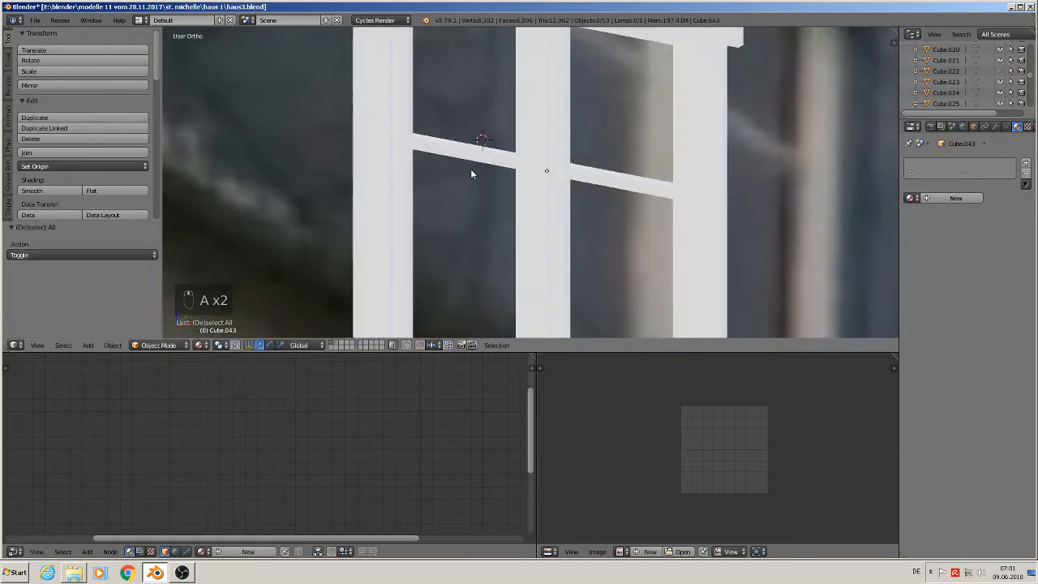
scroll(479, 169, down, 5)
scroll(505, 167, up, 2)
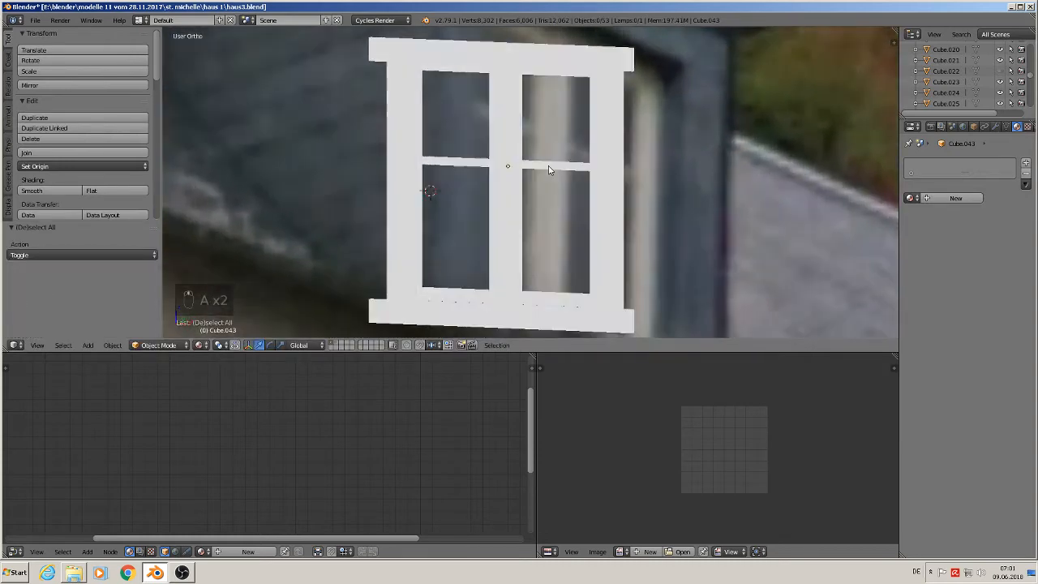
shift+middle_drag(562, 124, 524, 205)
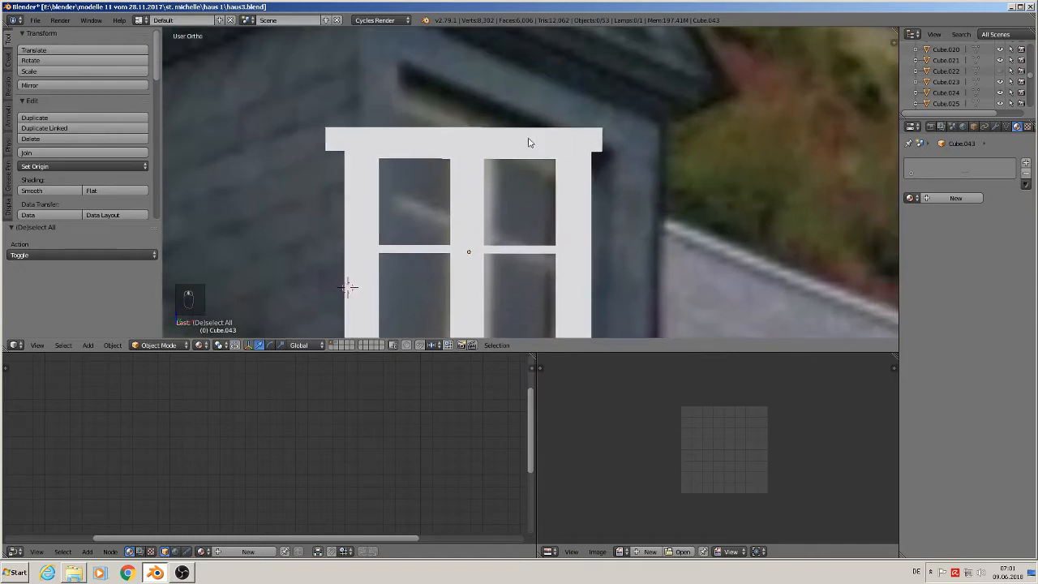
scroll(590, 202, down, 3)
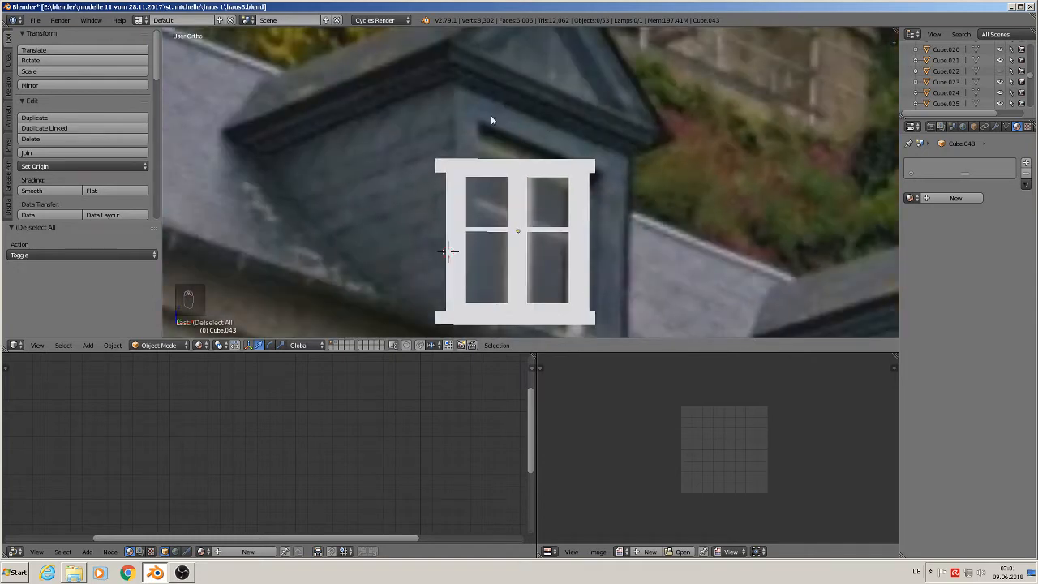
middle_drag(468, 259, 528, 284)
scroll(509, 260, up, 4)
middle_drag(464, 231, 437, 213)
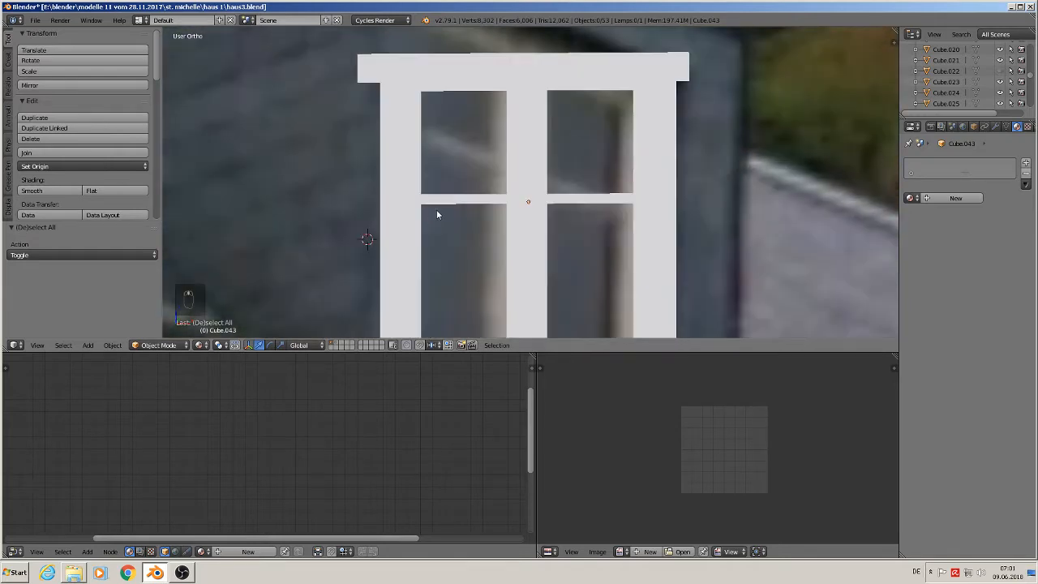
Select all crosspieces, uprights and thin bars of the window in front view and join them into one object.
key(KP_1)
scroll(503, 97, down, 2)
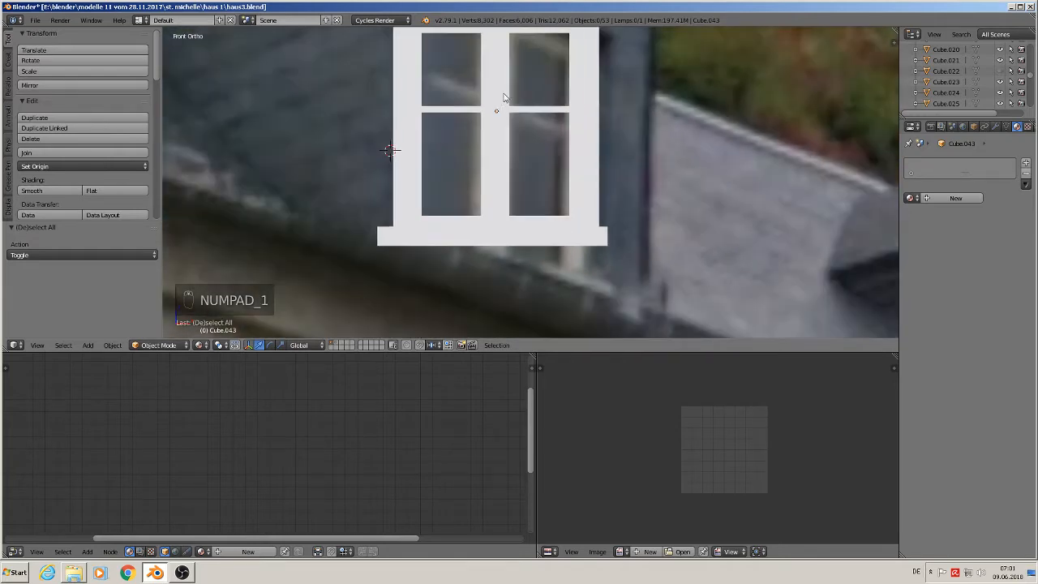
scroll(489, 133, up, 2)
shift+middle_drag(482, 128, 507, 271)
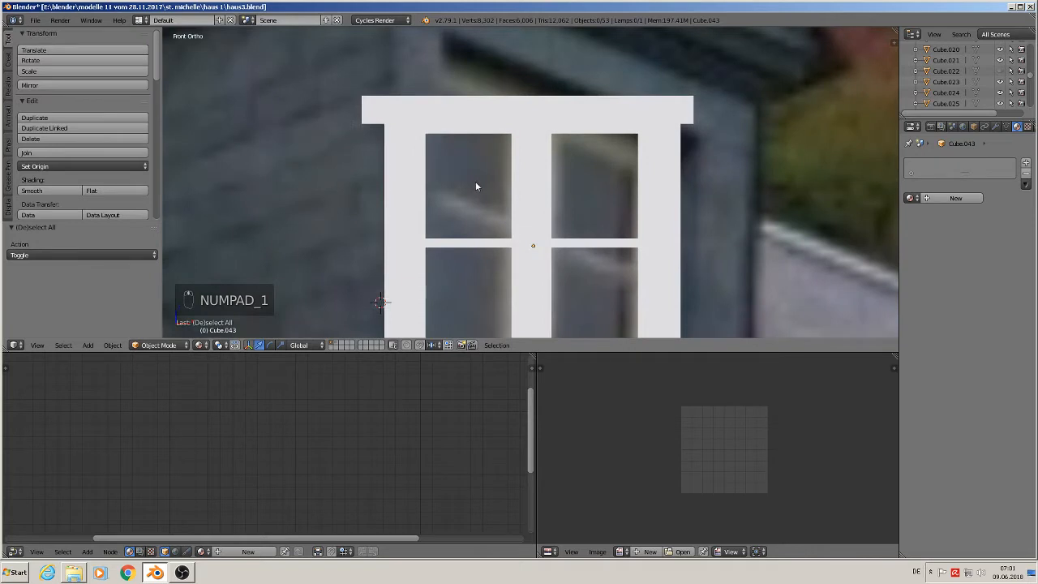
right_click(442, 114)
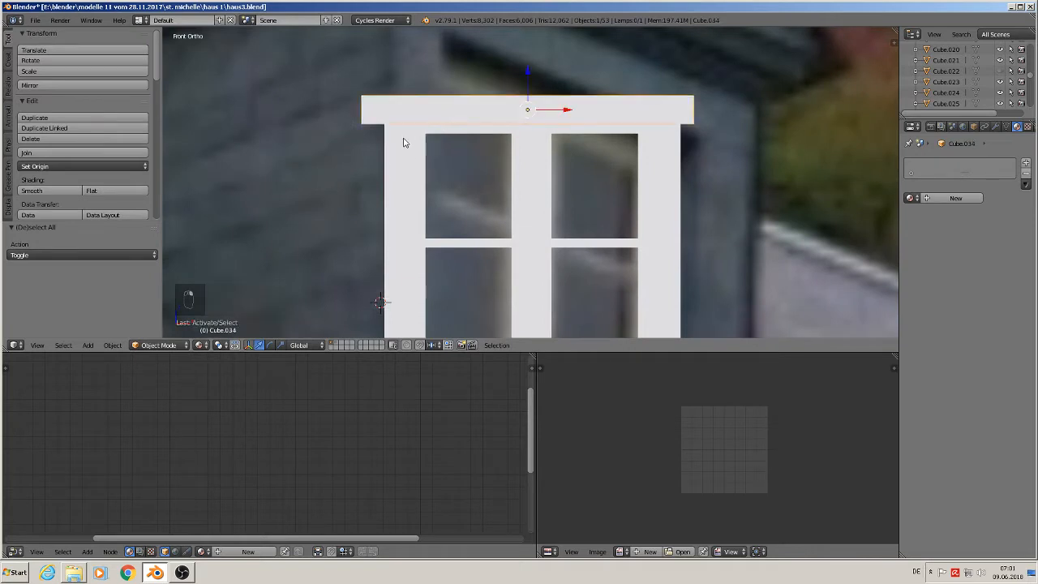
shift+right_click(404, 143)
shift+right_click(436, 135)
shift+right_click(421, 176)
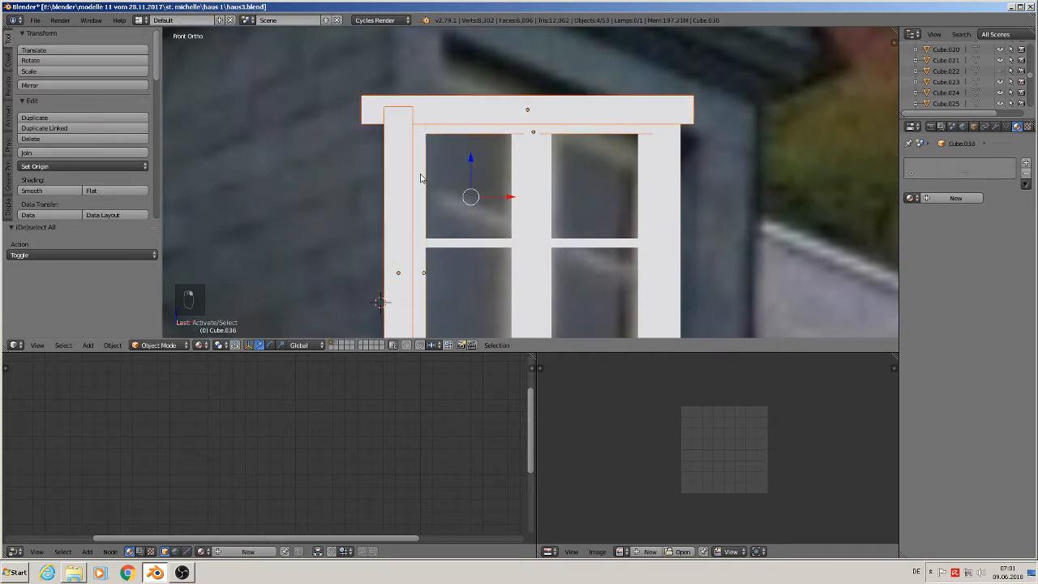
shift+right_click(467, 244)
shift+right_click(523, 207)
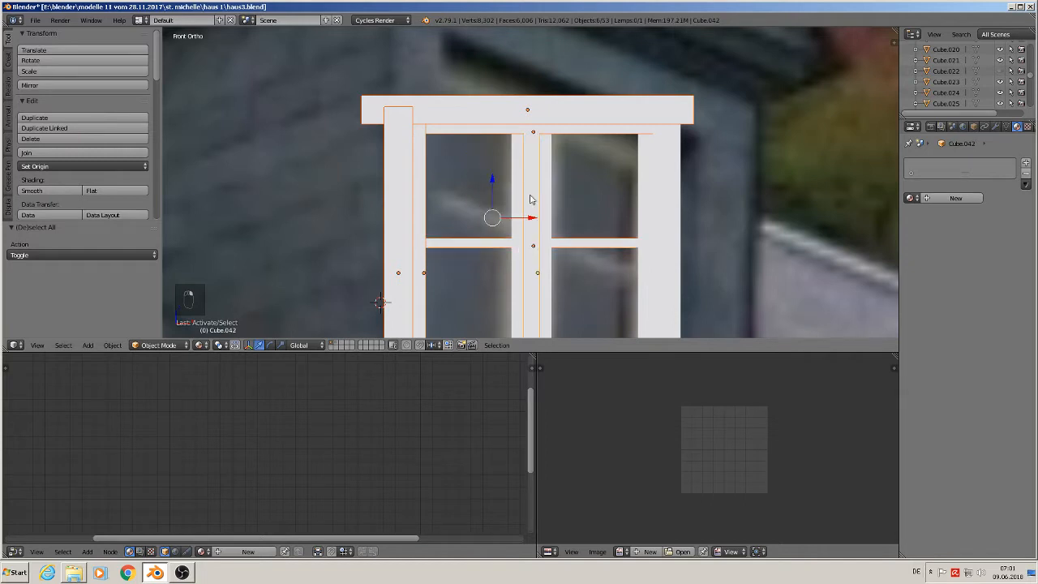
shift+right_click(522, 181)
shift+right_click(548, 180)
shift+right_click(653, 166)
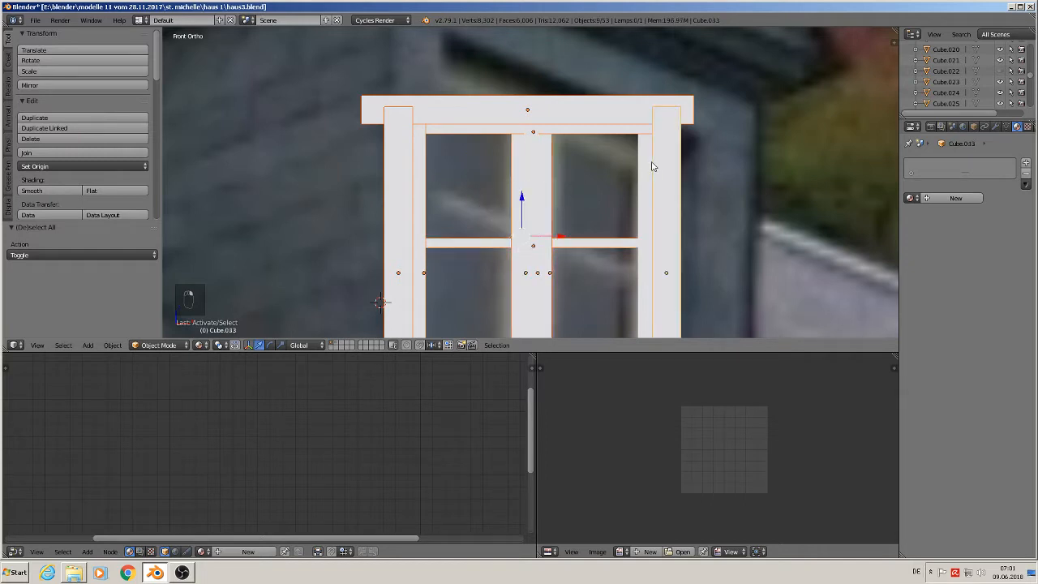
shift+right_click(648, 168)
shift+middle_drag(668, 233, 615, 298)
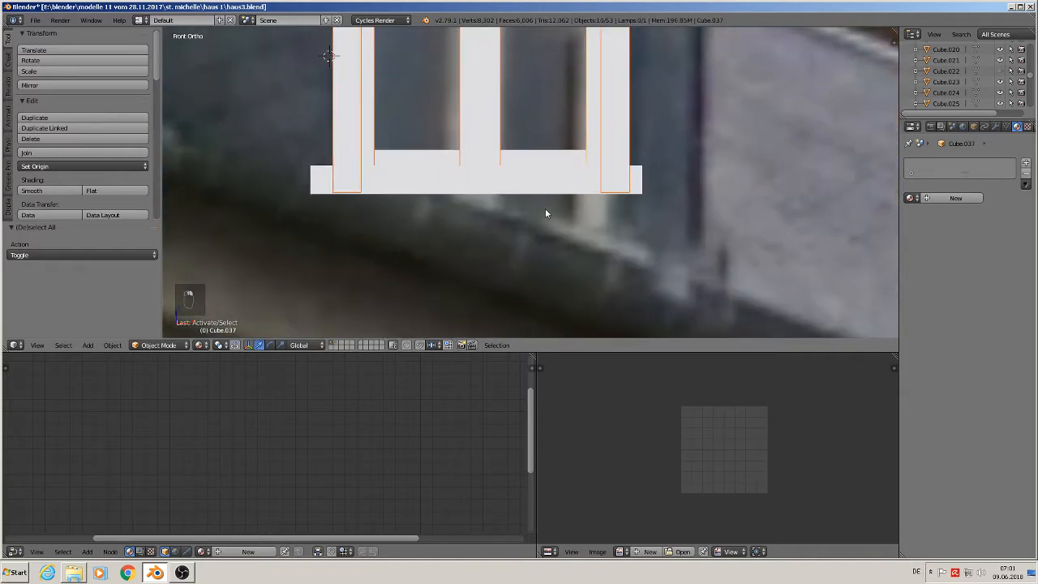
shift+right_click(527, 184)
shift+right_click(441, 159)
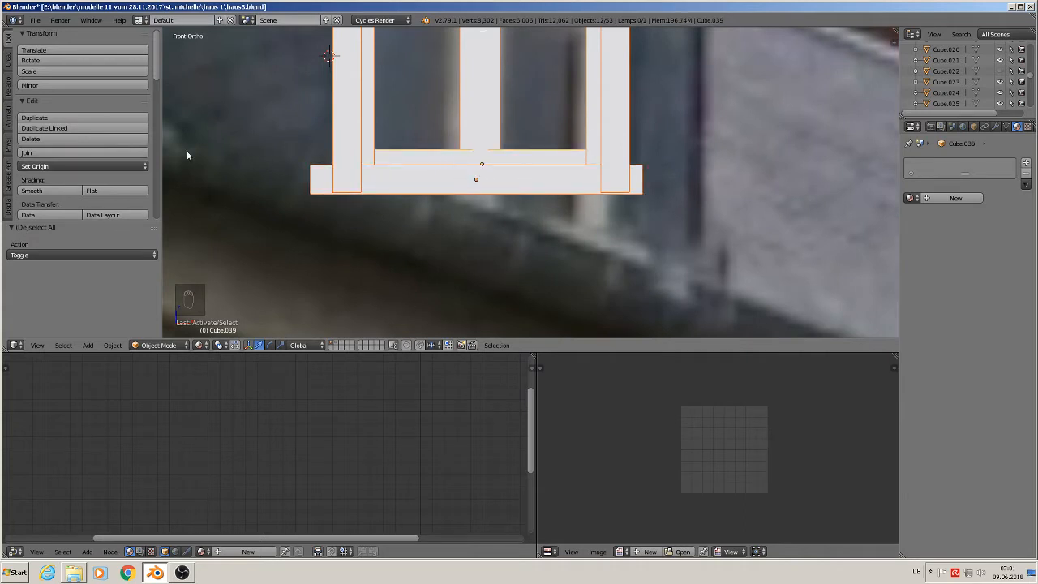
click(54, 152)
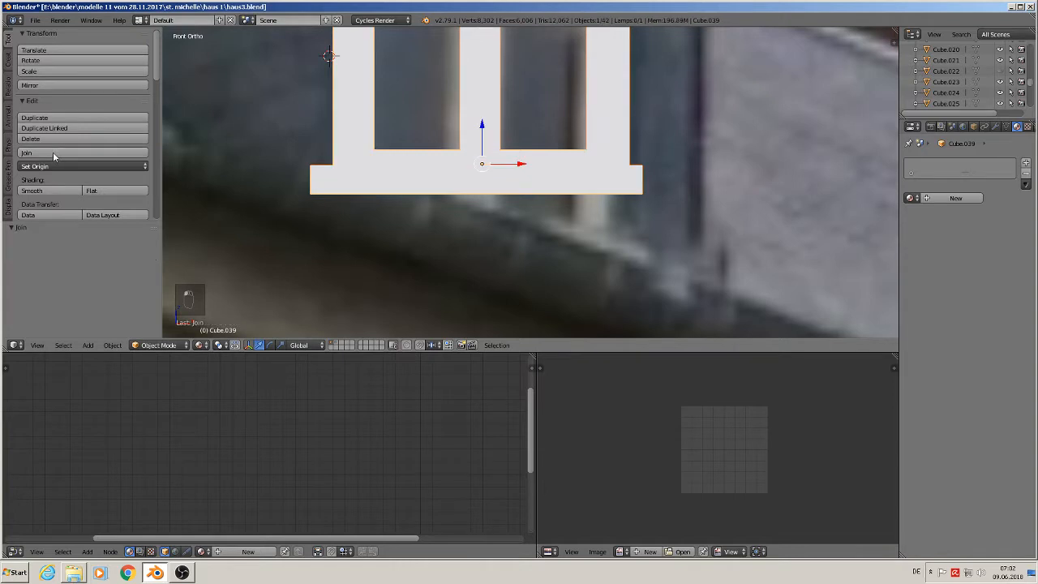
Move the joined window frame -0.006 along Y.
scroll(565, 194, down, 2)
middle_drag(566, 194, 475, 260)
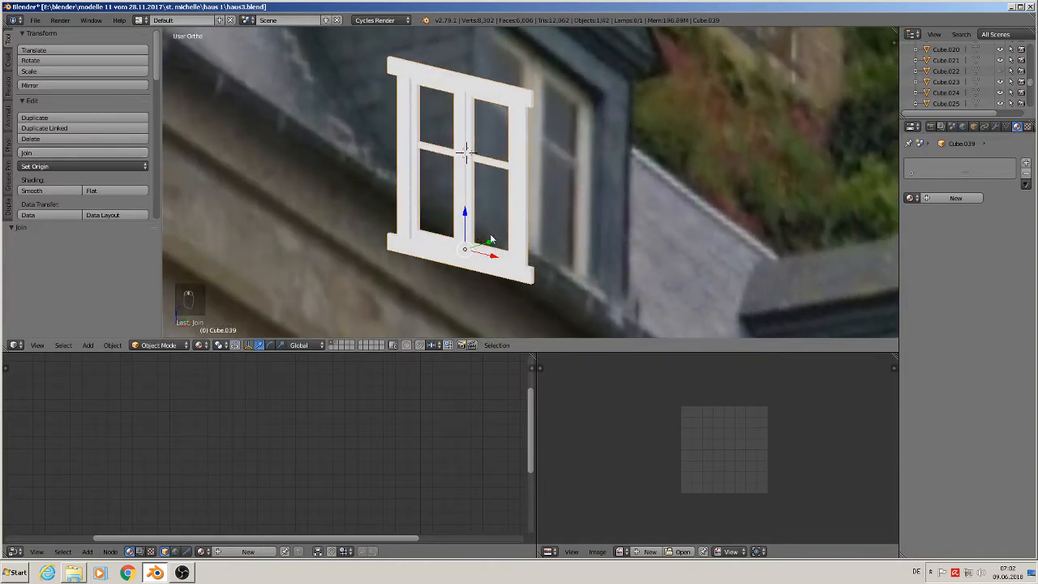
key(g)
key(y)
click(454, 234)
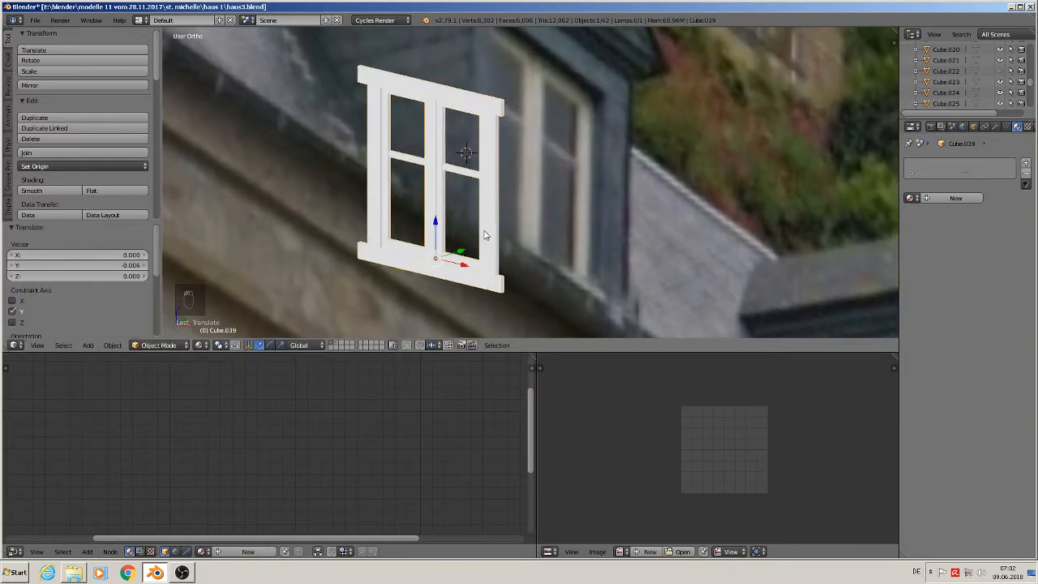
Add a cube at the centre of the upper left pane and scale it by 0.033, and again to roughly the pane's size.
key(KP_1)
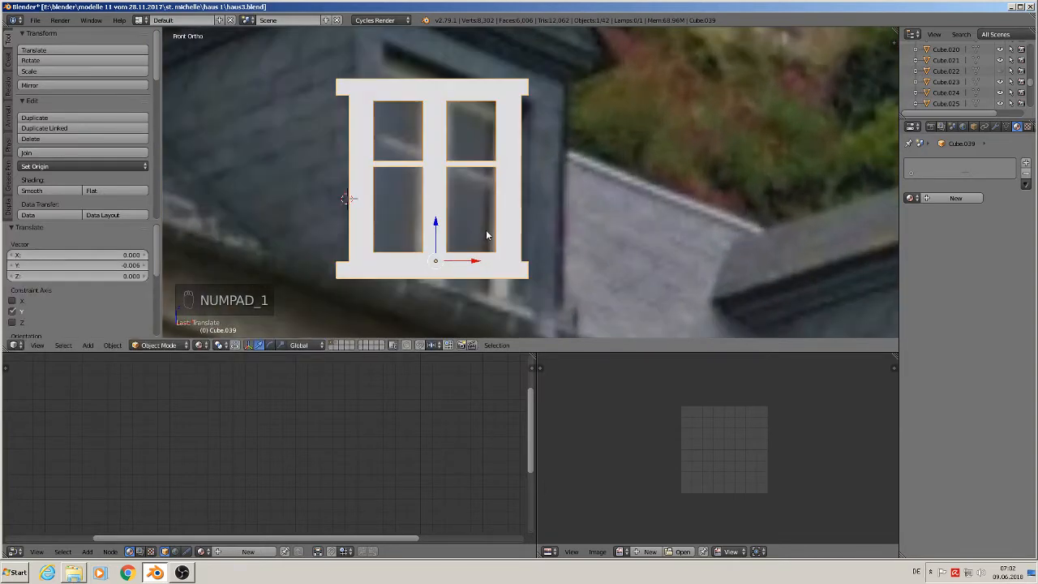
click(395, 134)
scroll(395, 137, up, 3)
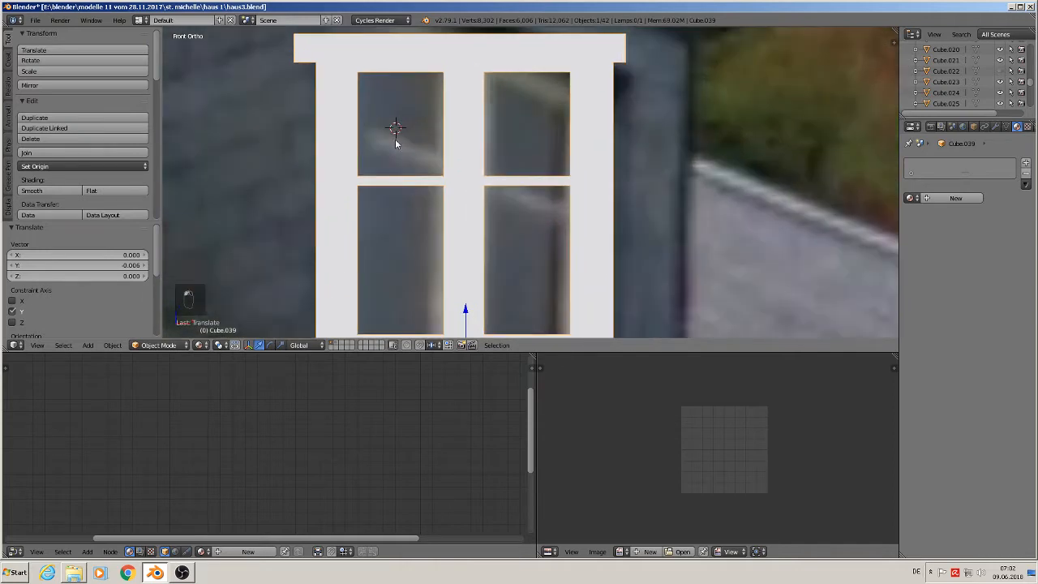
click(88, 345)
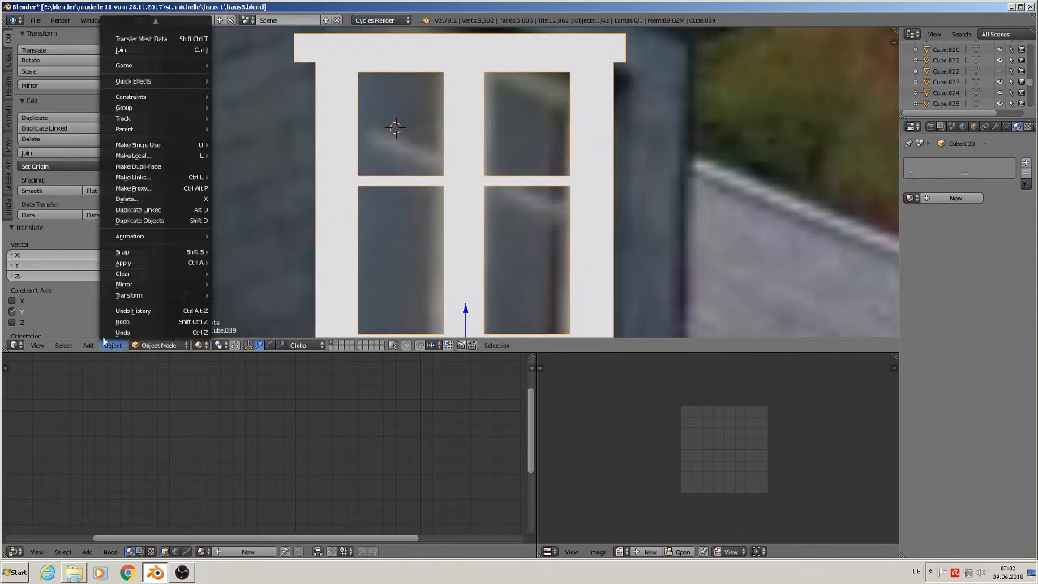
mouse_move(100, 333)
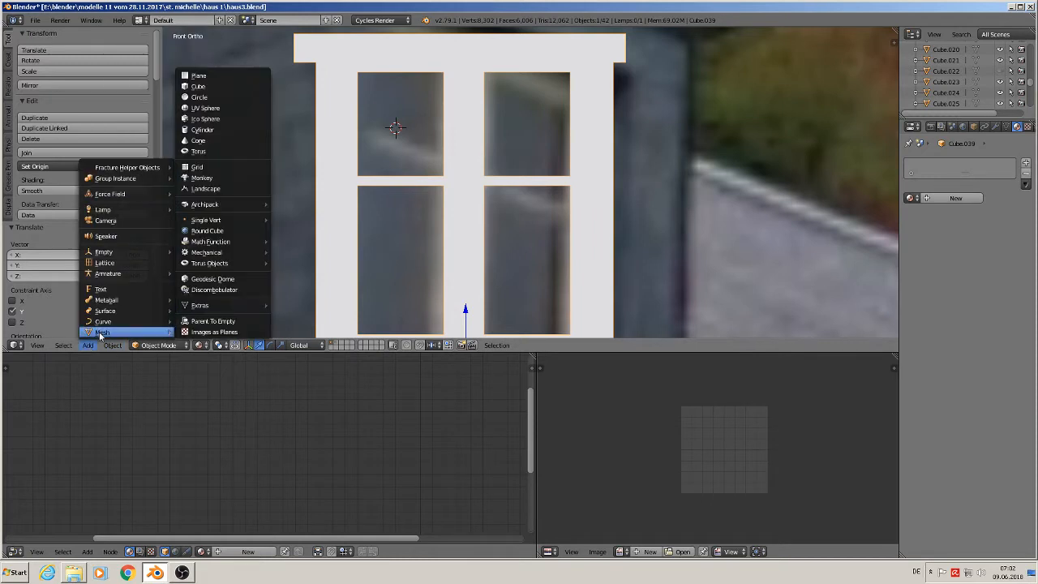
click(240, 87)
key(s)
click(413, 144)
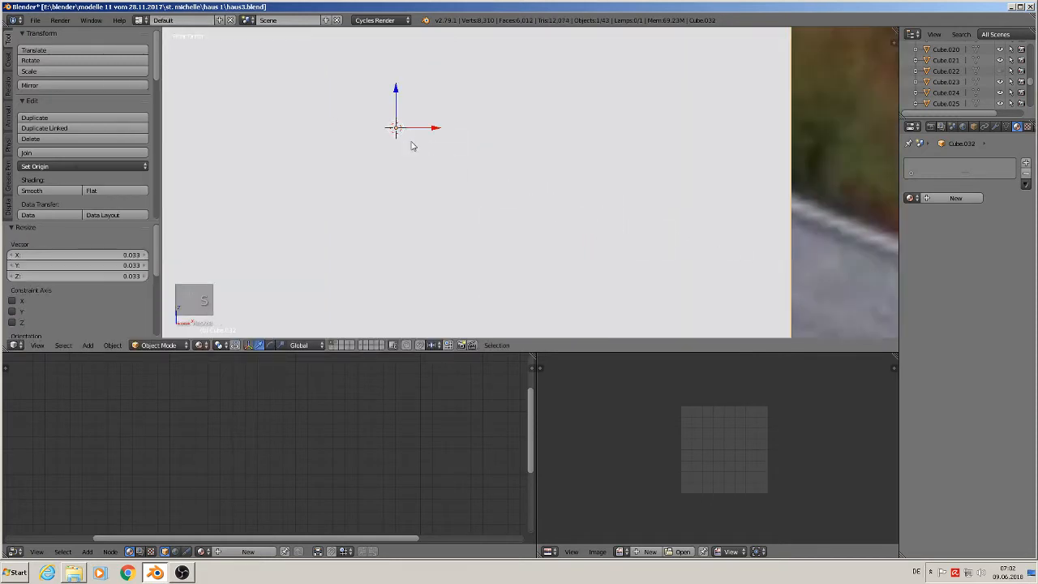
key(s)
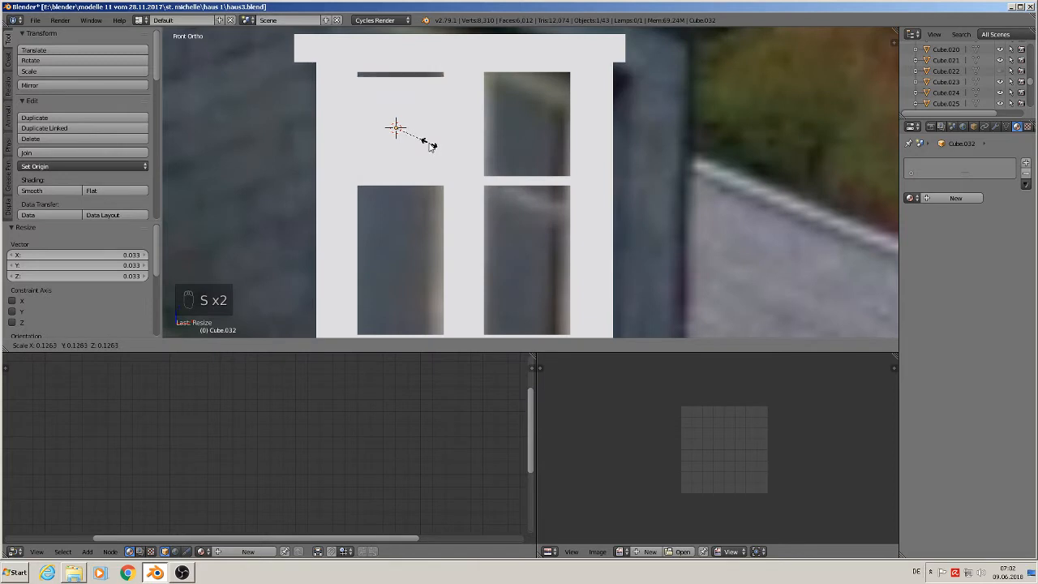
click(428, 145)
Fit the cube over the upper left pane by nudging it along X, raising it 0.000452 and scaling it 1.227 along Z.
drag(436, 130, 434, 136)
drag(406, 96, 398, 86)
key(s)
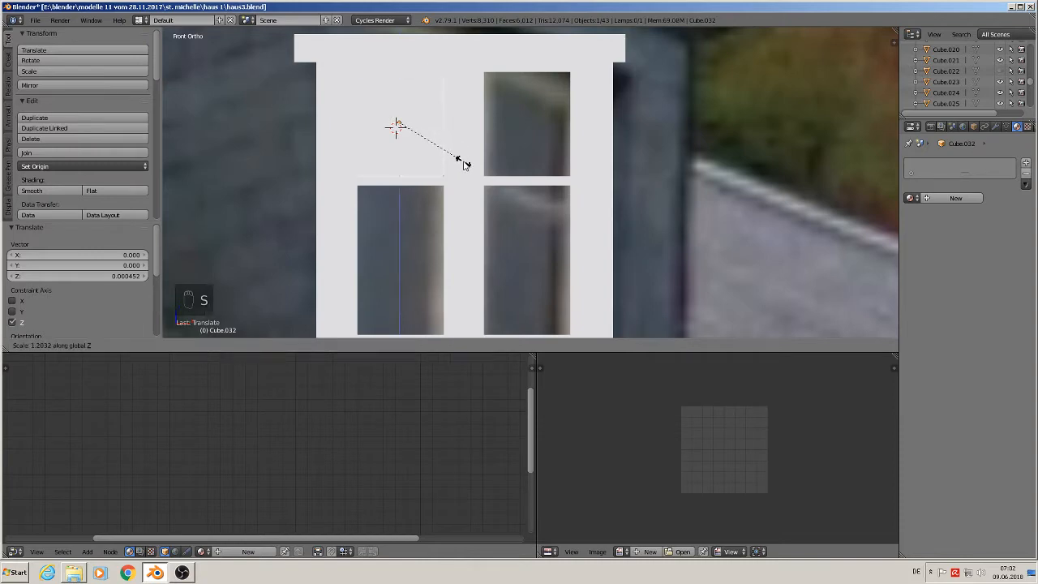
click(463, 164)
Move the pane cube -0.017 along Y, thin it along Y, and shift it another -0.003 along Y into the window frame.
middle_drag(463, 165, 388, 216)
scroll(398, 176, down, 2)
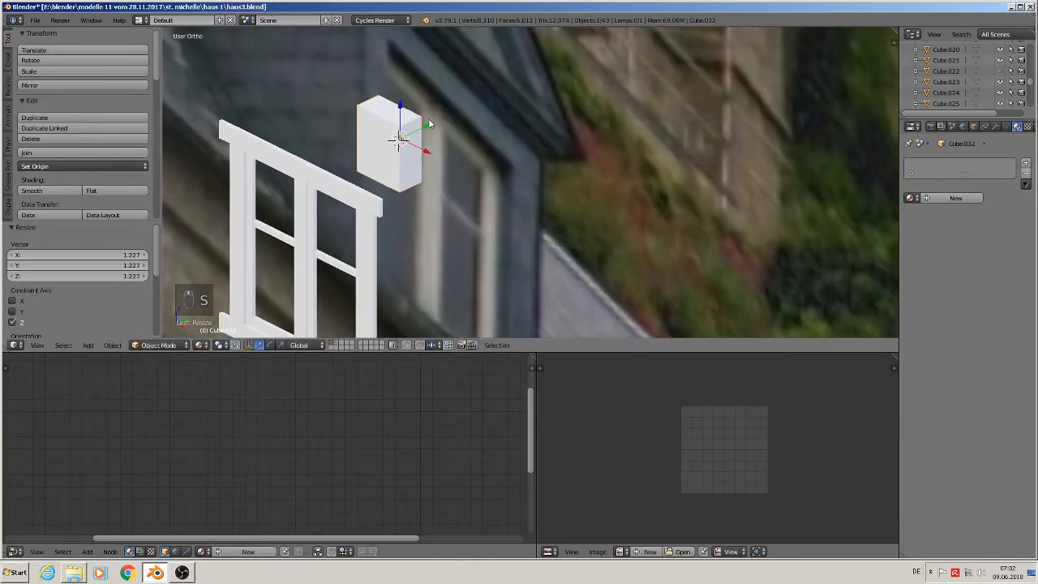
drag(429, 122, 331, 157)
key(s)
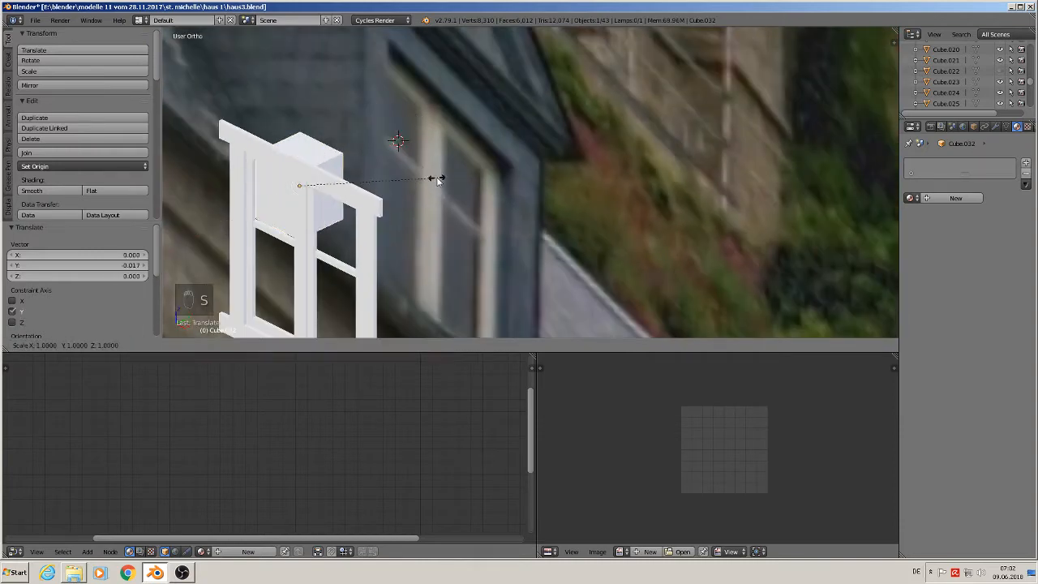
key(y)
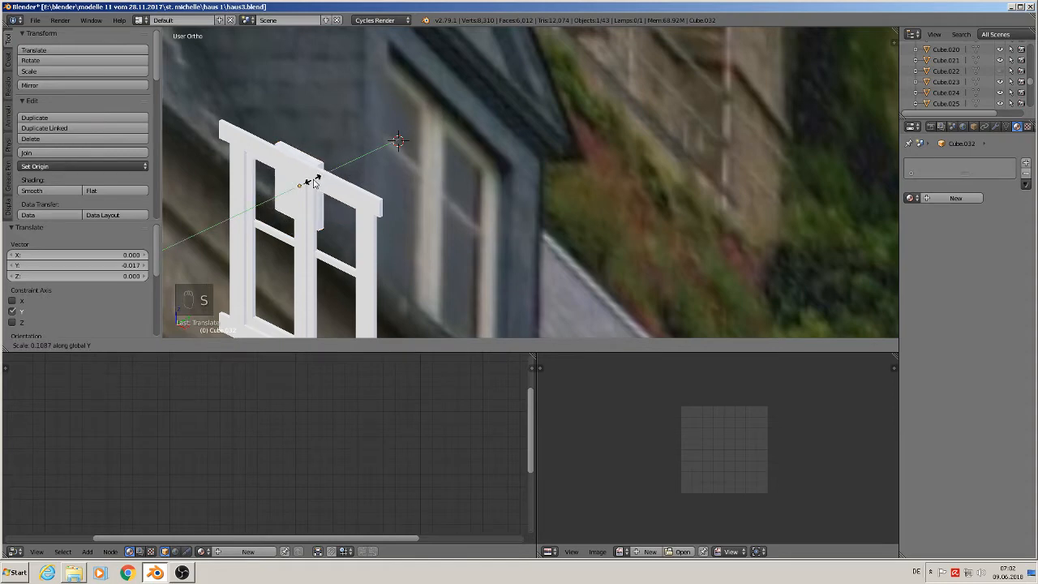
click(315, 182)
drag(322, 178, 301, 187)
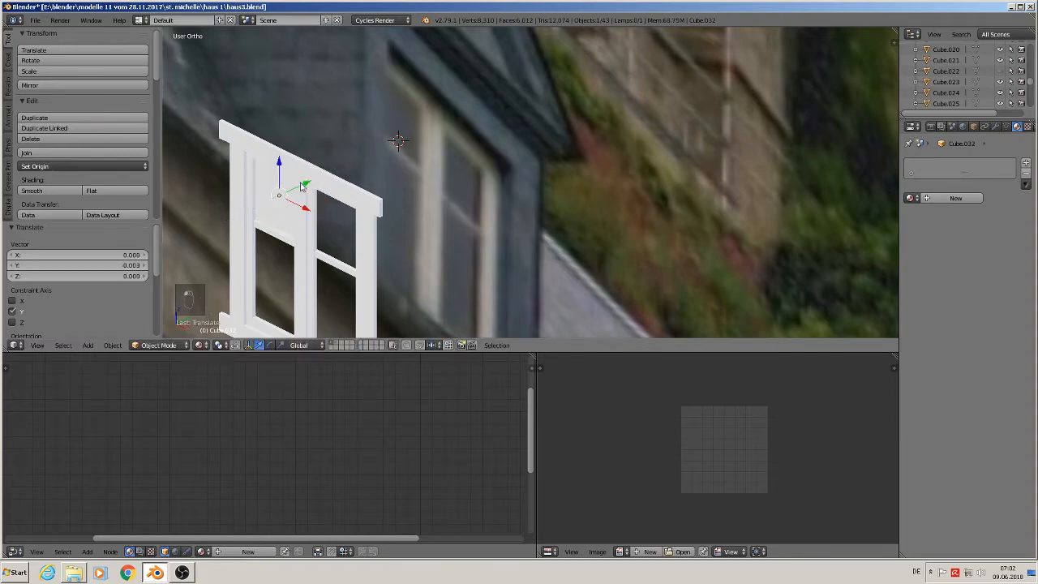
Make a linked duplicate of the upper left pane and move it 0.010 along X into the upper right opening.
scroll(301, 187, up, 2)
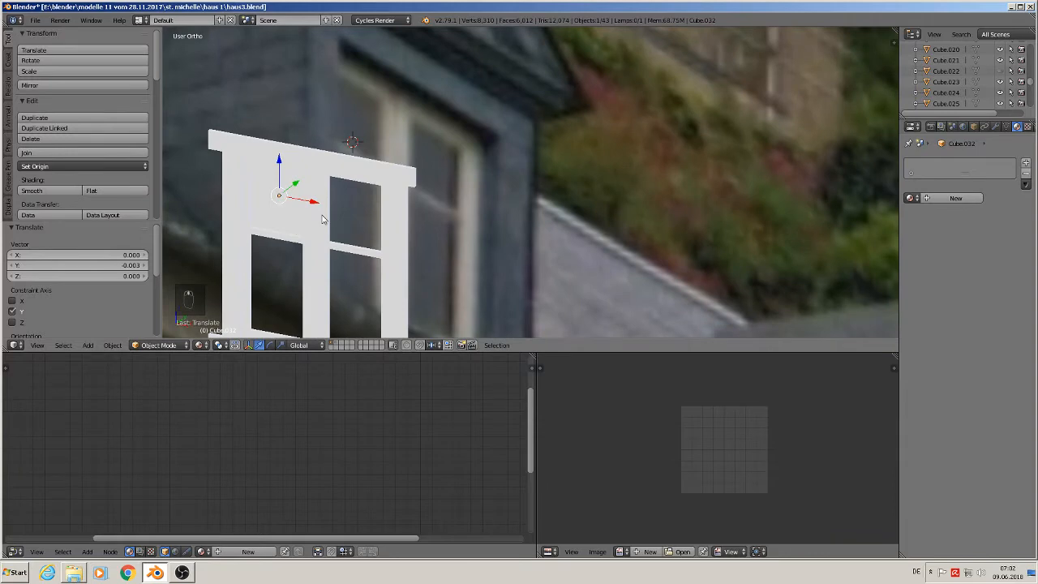
key(alt+d)
key(x)
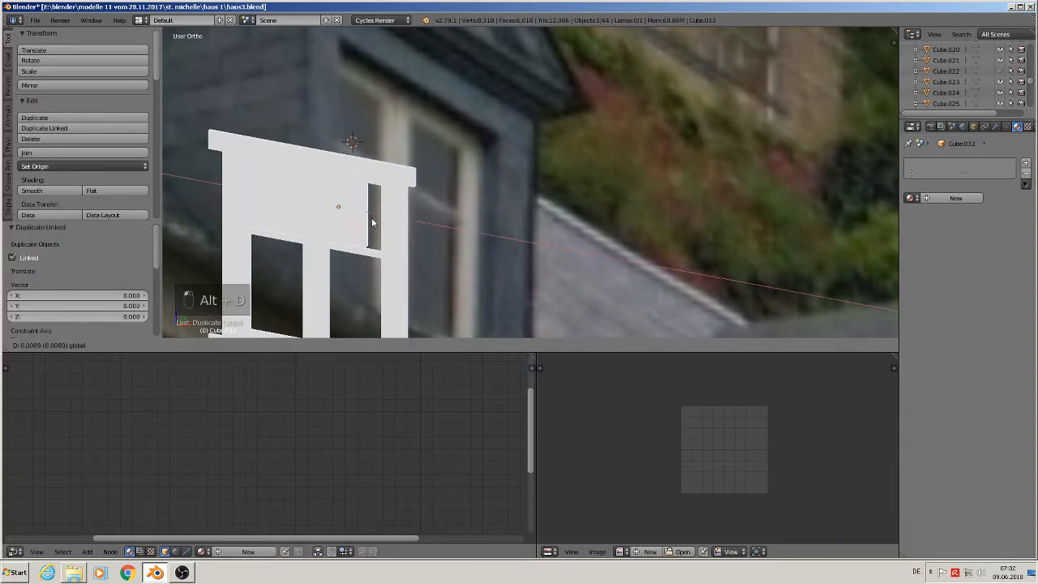
click(389, 232)
middle_drag(390, 231, 461, 168)
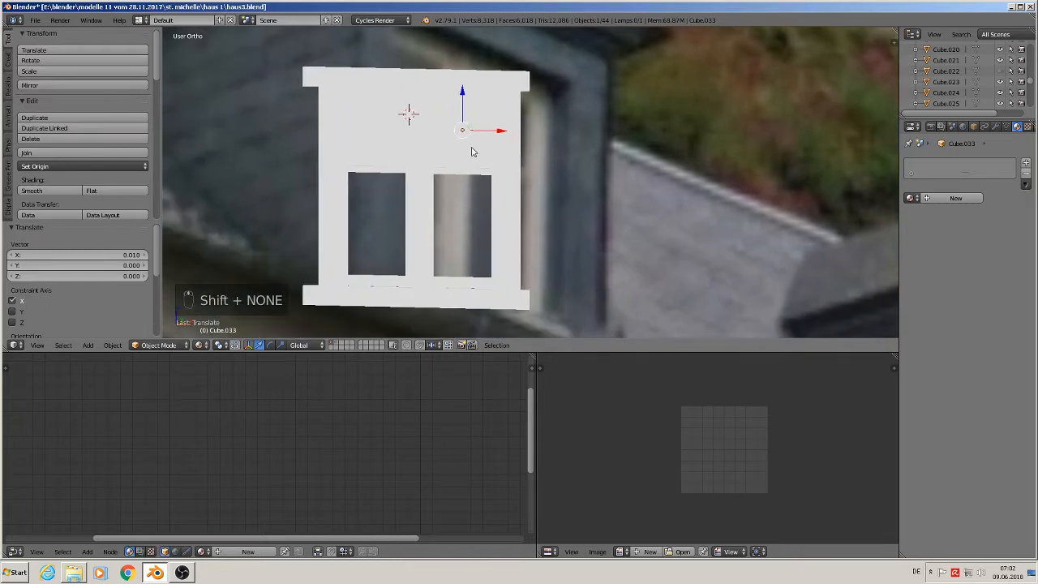
click(483, 136)
drag(501, 132, 535, 145)
key(ctrl+z)
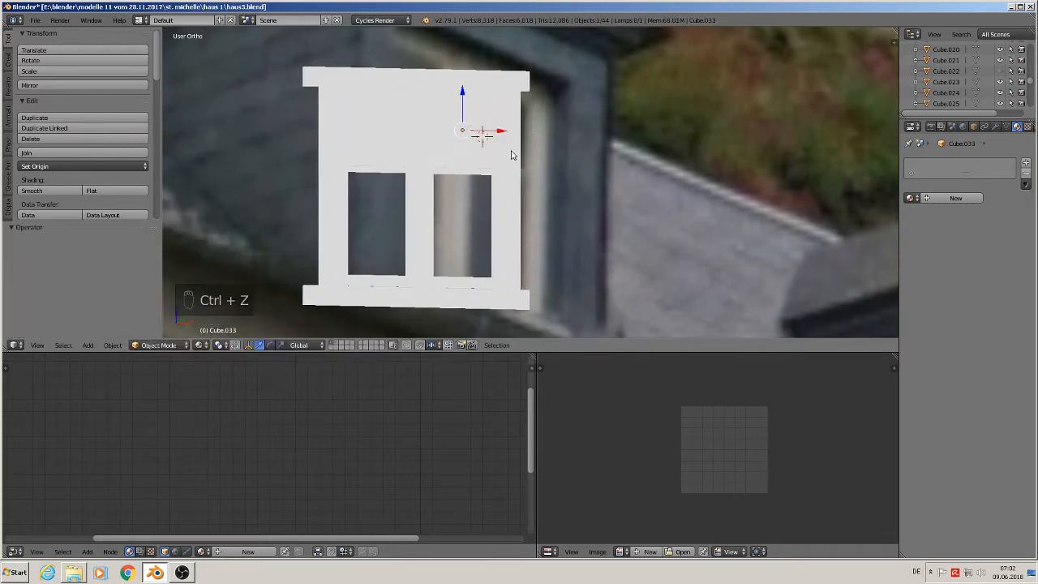
Try to place a linked duplicate of the upper right pane in the lower right opening and reshape it by its bottom face.
key(alt+d)
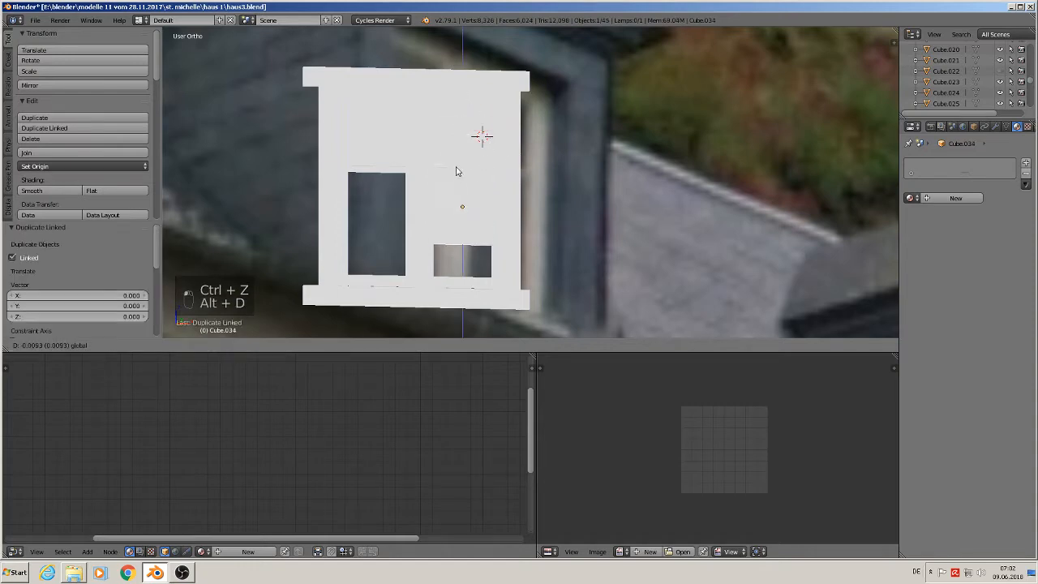
click(449, 188)
key(Tab)
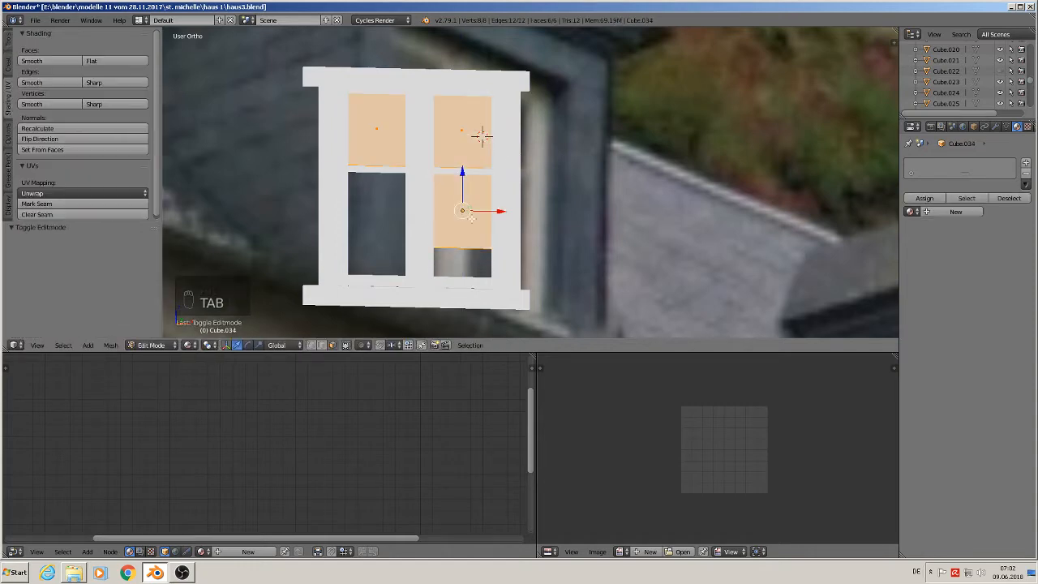
scroll(495, 245, up, 1)
middle_drag(495, 245, 487, 213)
right_click(461, 230)
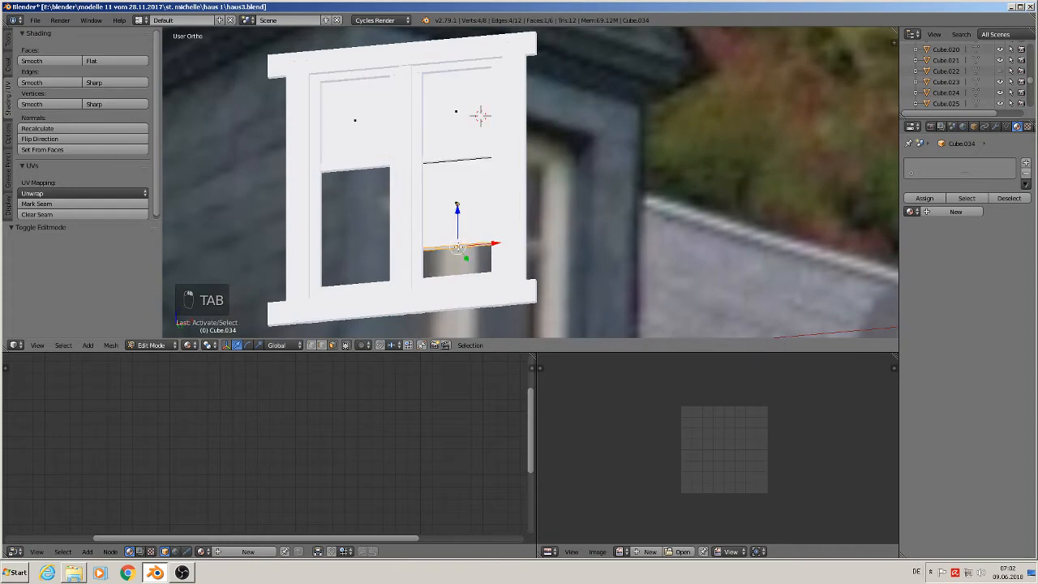
drag(459, 223, 457, 205)
key(ctrl+z)
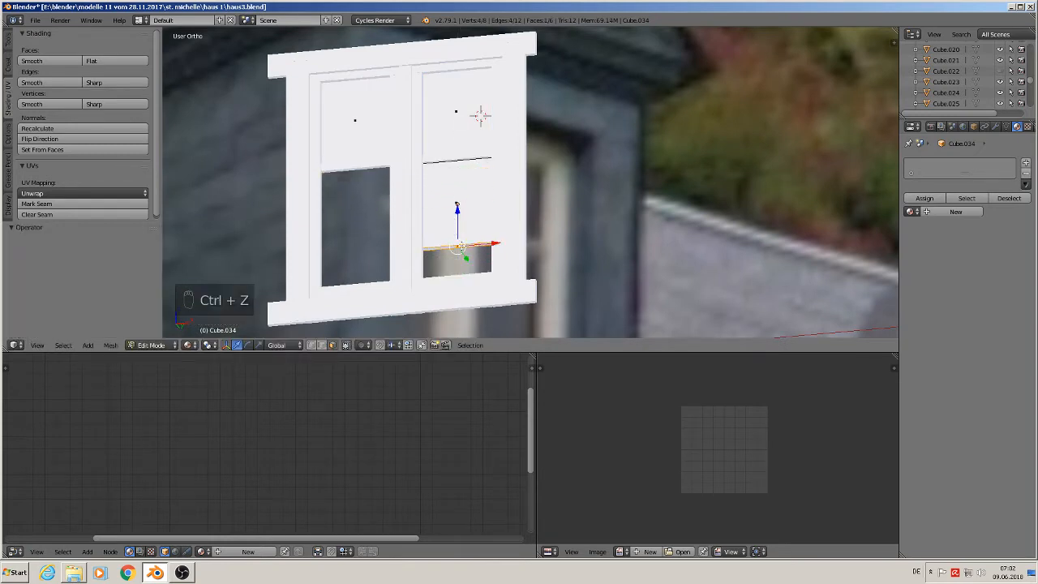
right_click(458, 248)
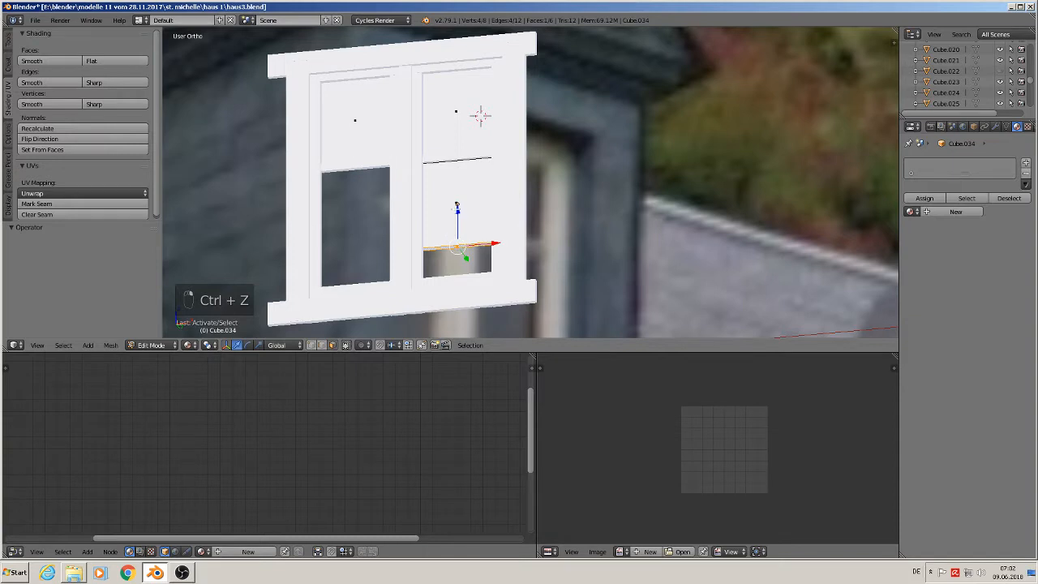
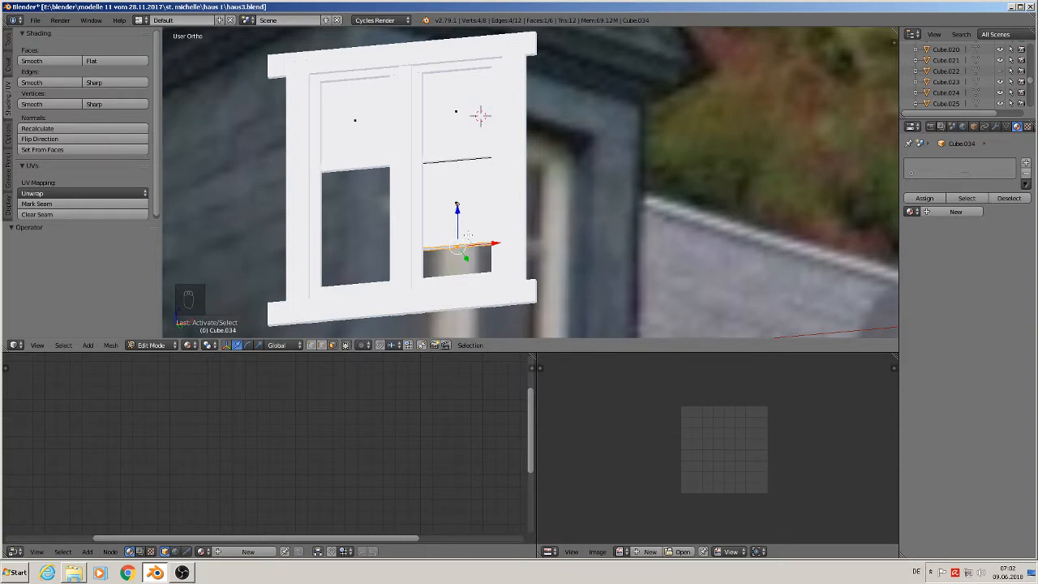
key(Tab)
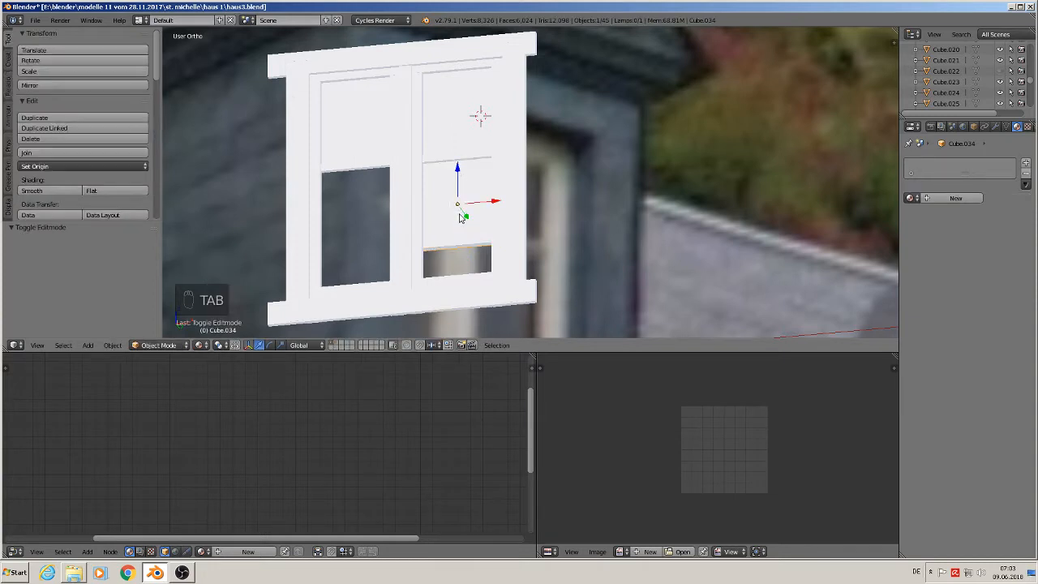
key(ctrl+z)
key(ctrl+z)
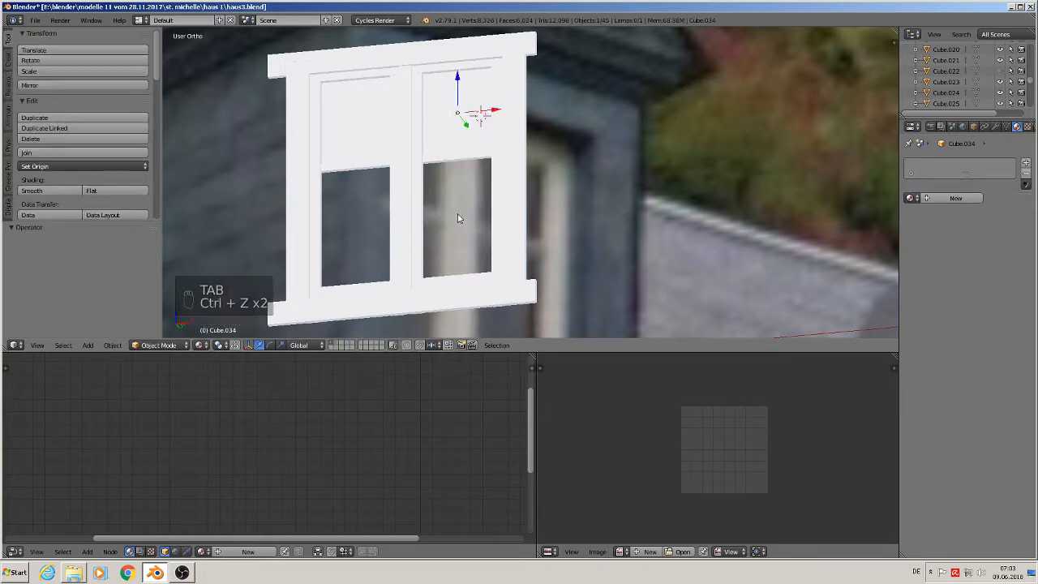
Duplicate the upper right pane unlinked, lower it into the lower right opening and extend its bottom face by -0.004 along Z.
key(shift+d)
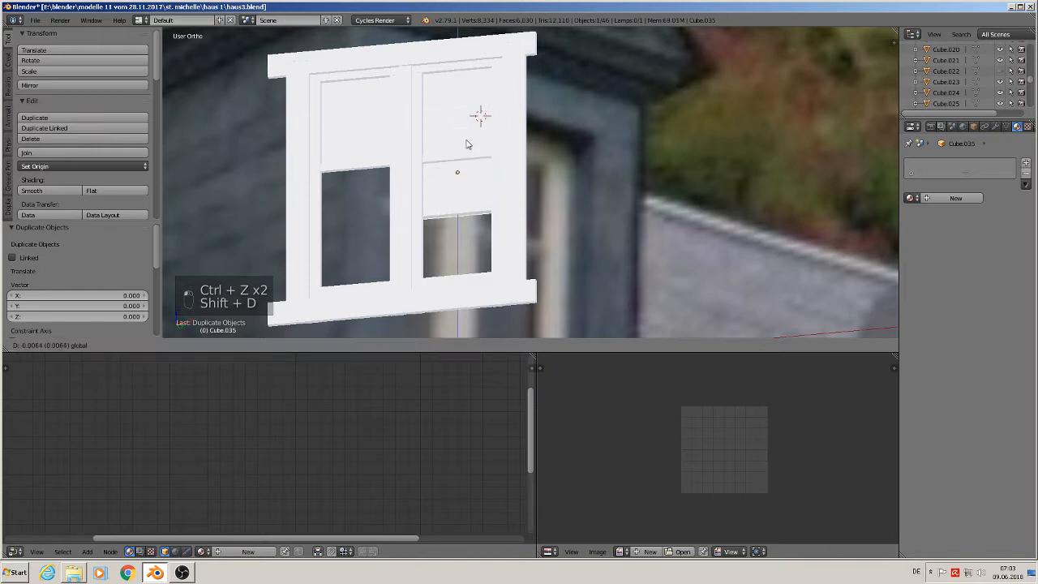
click(468, 172)
key(Tab)
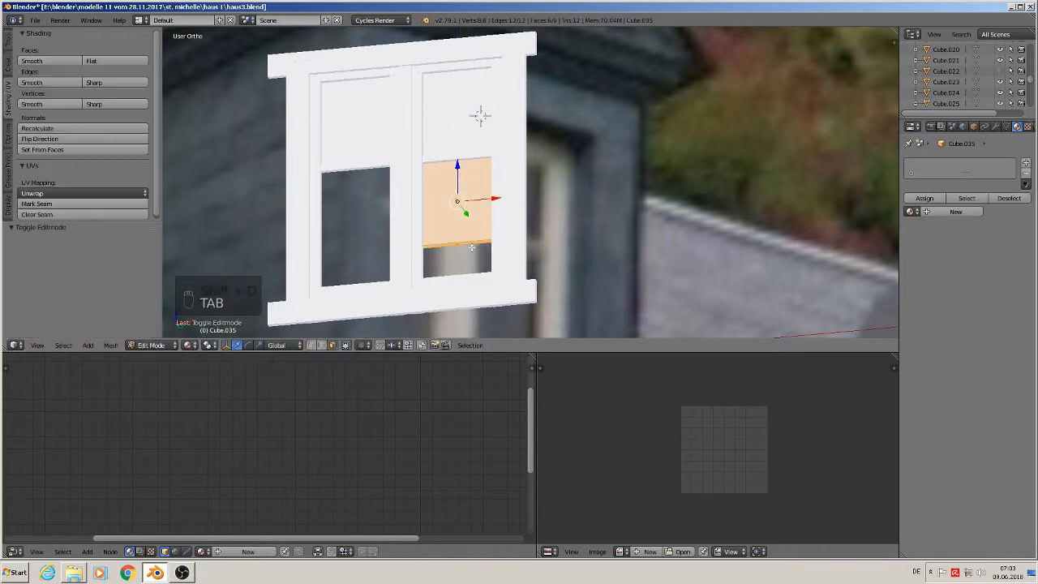
right_click(458, 243)
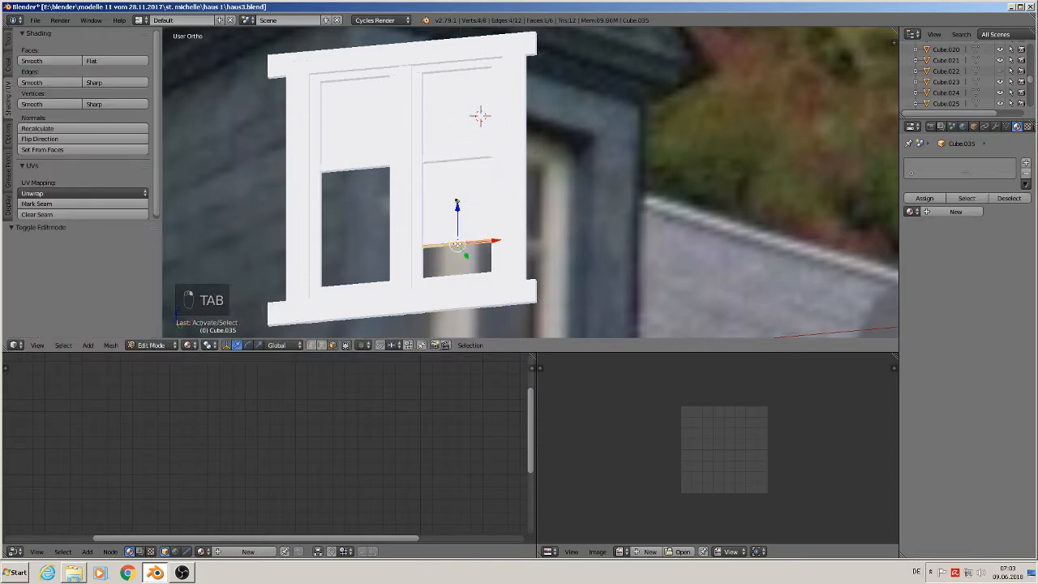
drag(458, 212, 459, 249)
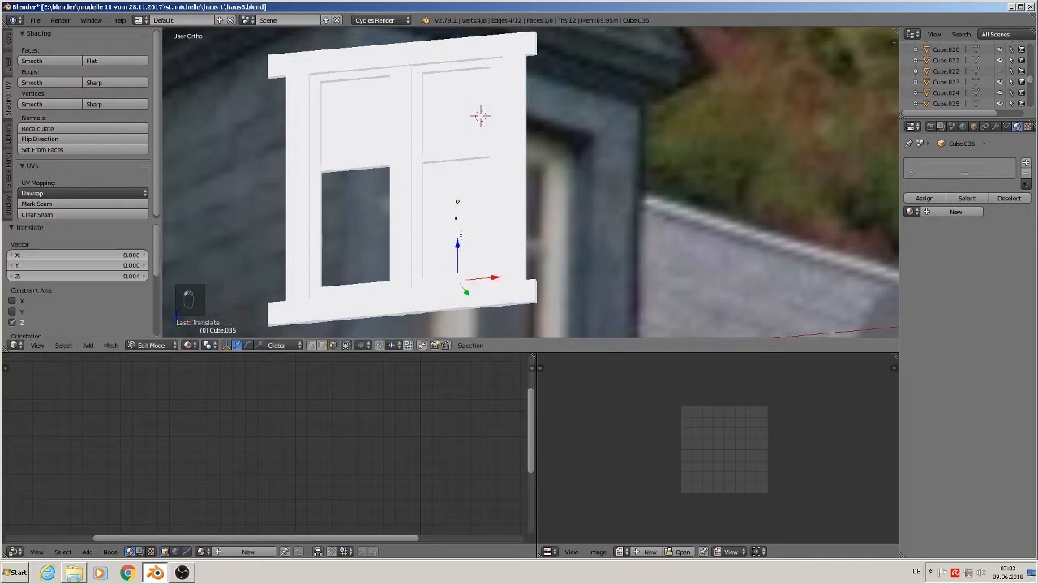
middle_drag(464, 241, 477, 276)
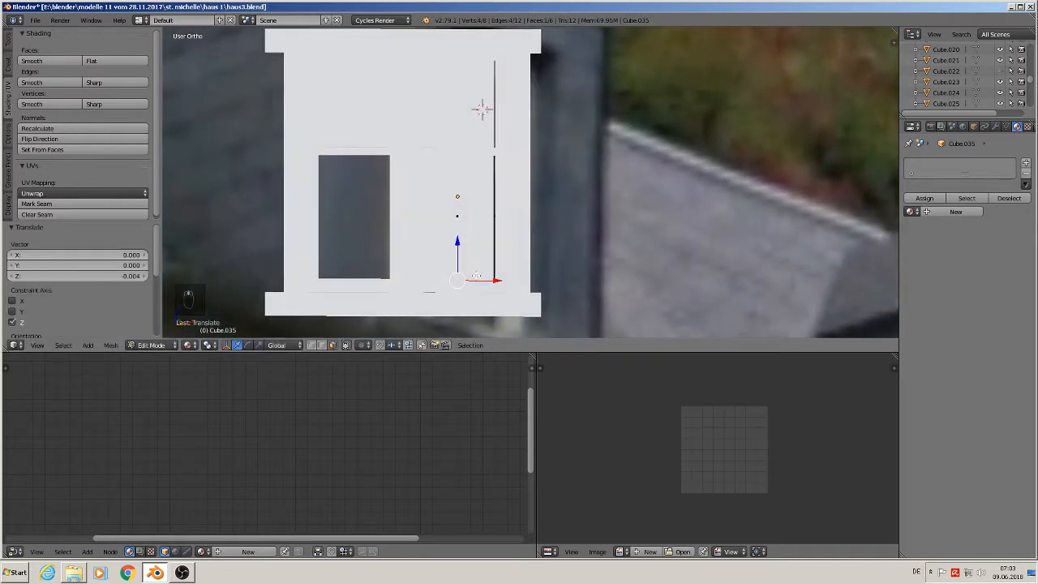
key(Tab)
Place a linked duplicate of the lower pane -0.010 along X in the left opening, and nudge both right panes 0.000217 along X.
key(alt+d)
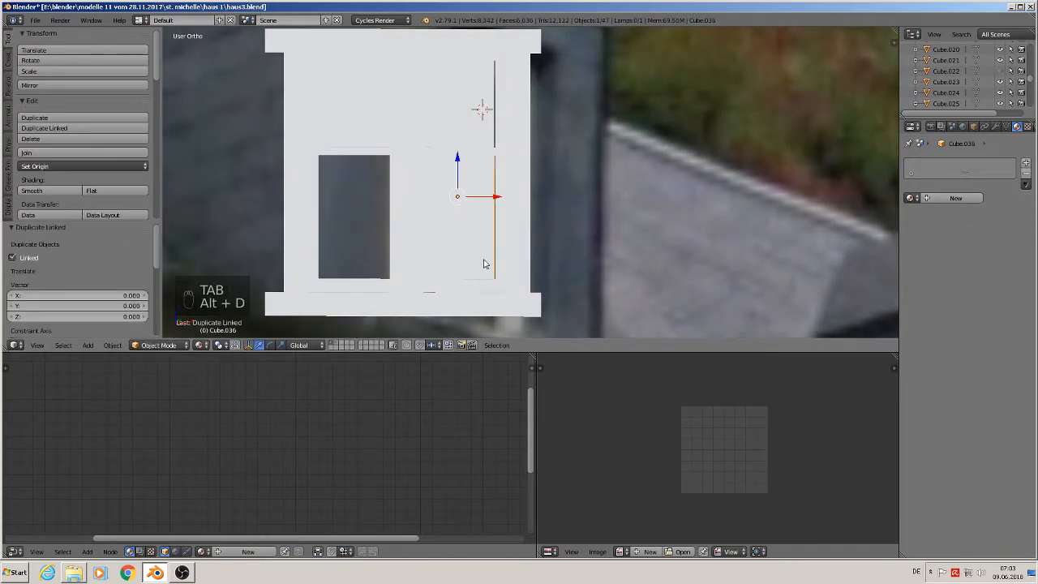
drag(503, 202, 399, 209)
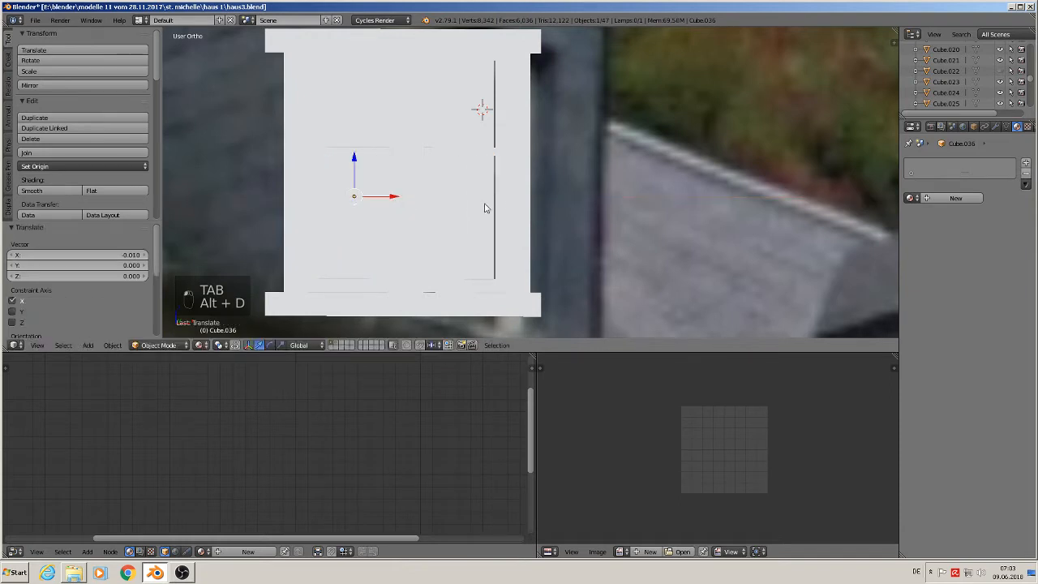
right_click(475, 201)
drag(491, 197, 494, 195)
right_click(484, 127)
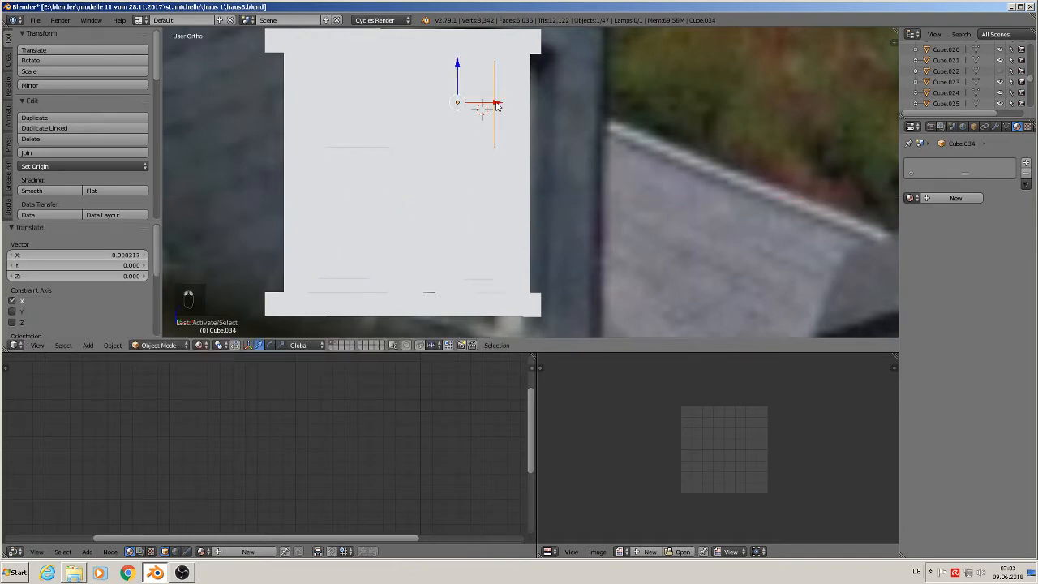
drag(497, 101, 499, 99)
Select the upper left pane and assign it the existing material "glas hause 1".
middle_drag(360, 130, 386, 217)
right_click(380, 86)
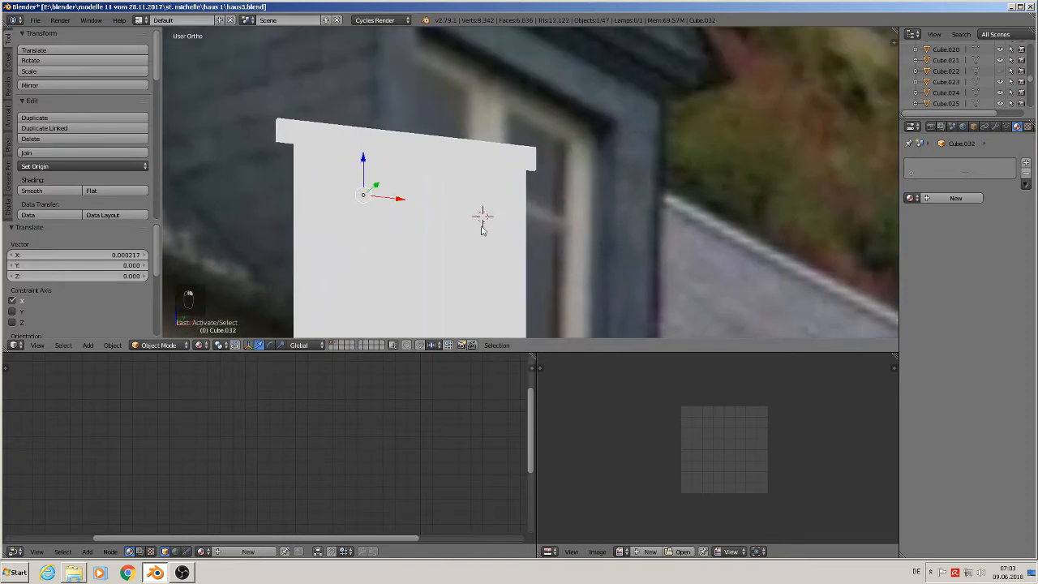
click(910, 199)
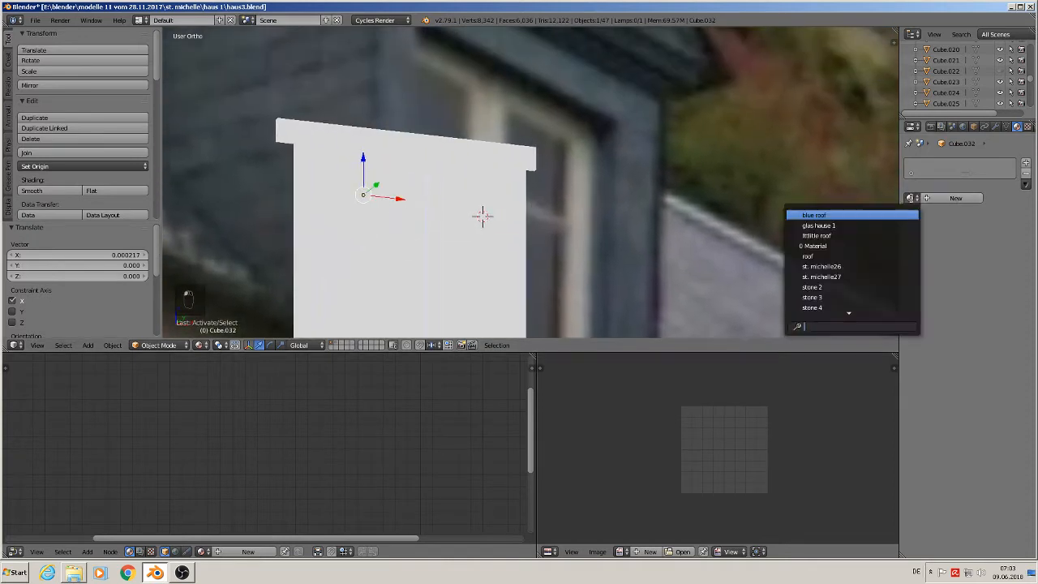
click(881, 226)
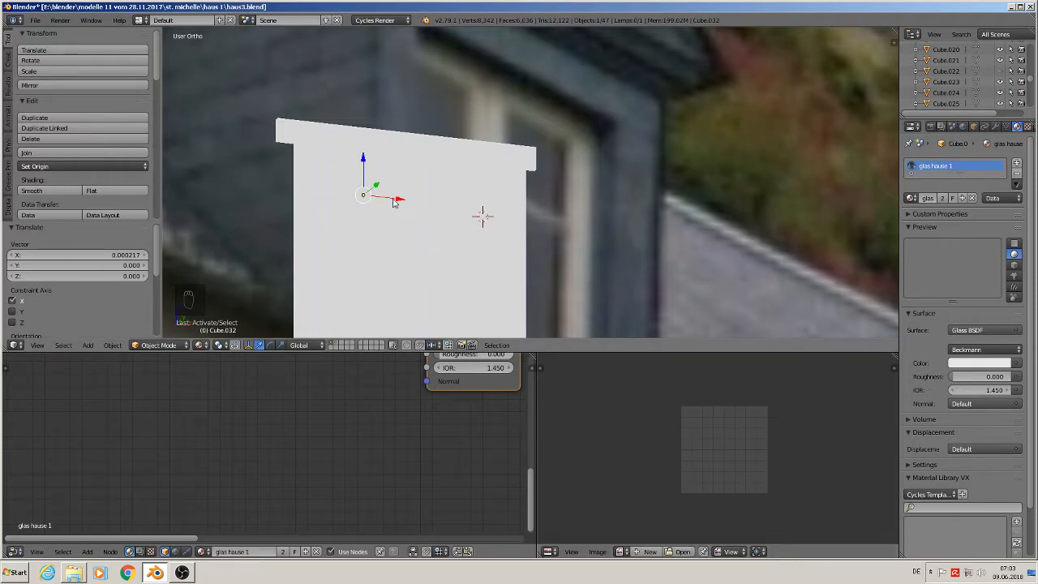
Check the glass panes in Rendered viewport shading, ending in Material shading.
middle_drag(394, 200, 305, 272)
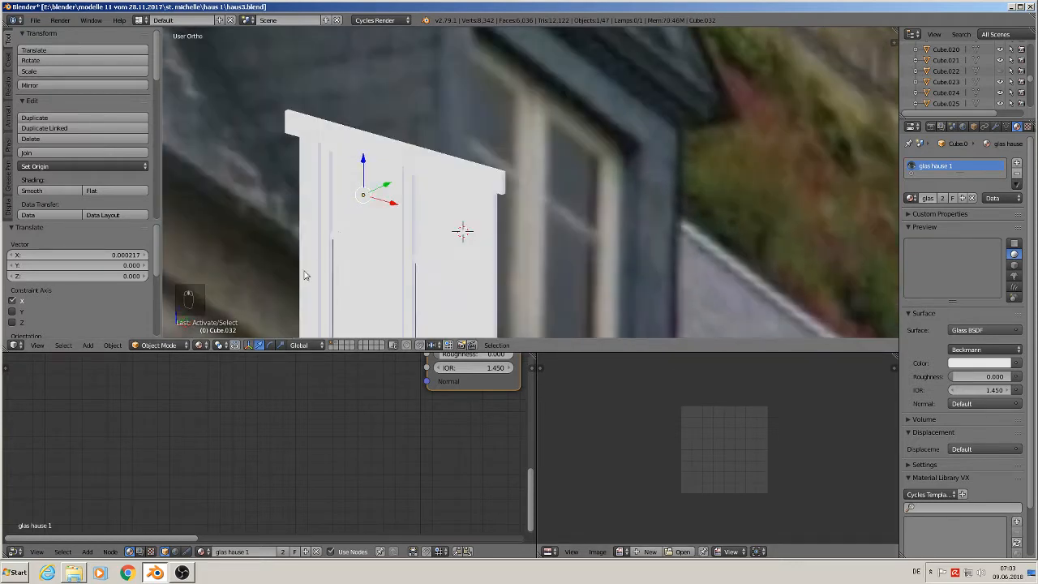
click(203, 346)
click(233, 272)
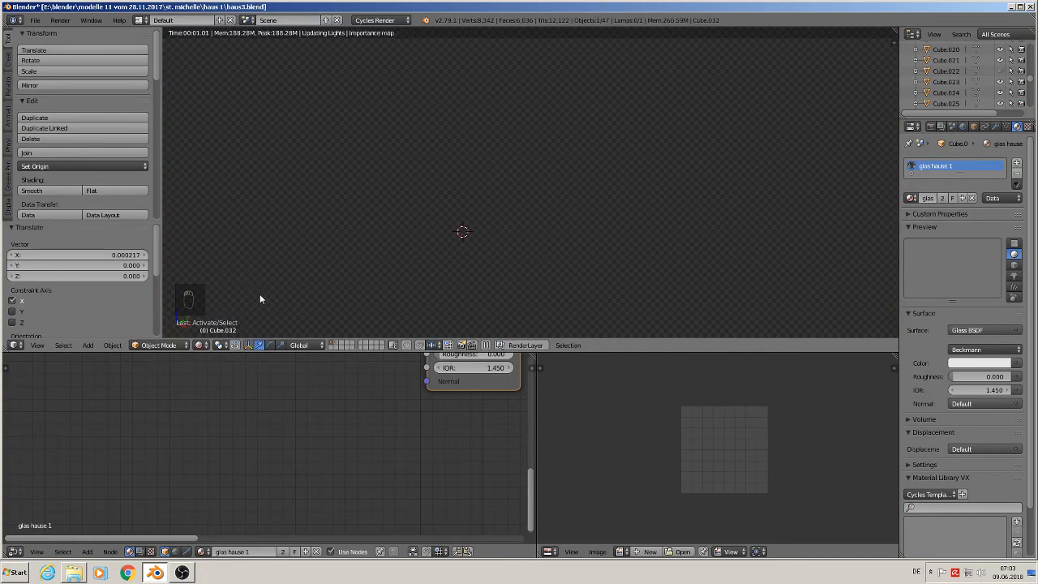
scroll(335, 257, up, 3)
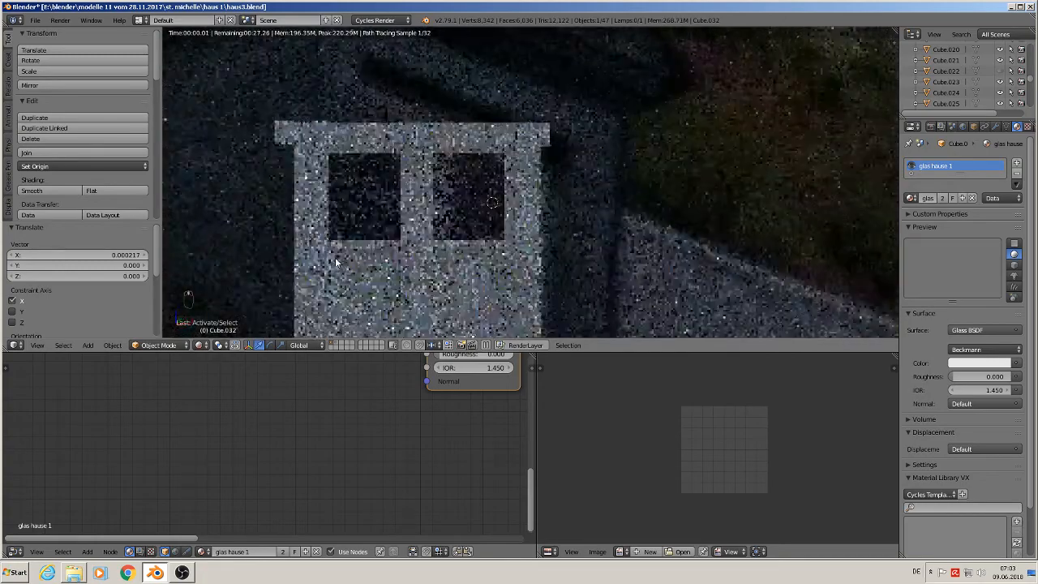
click(201, 345)
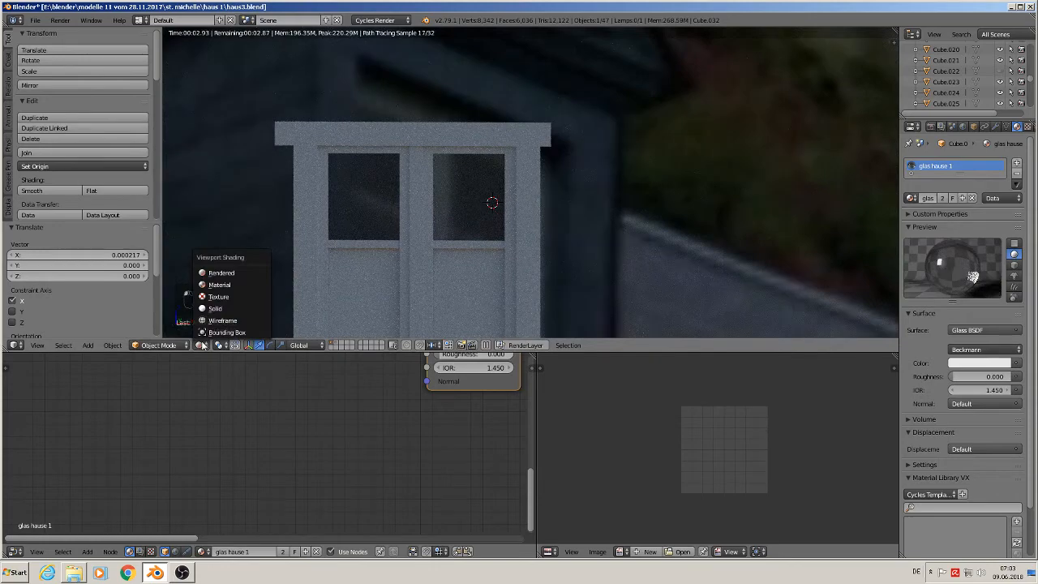
click(233, 283)
Select the lower left glass pane and assign it the existing material "glas hause 1".
scroll(458, 159, down, 3)
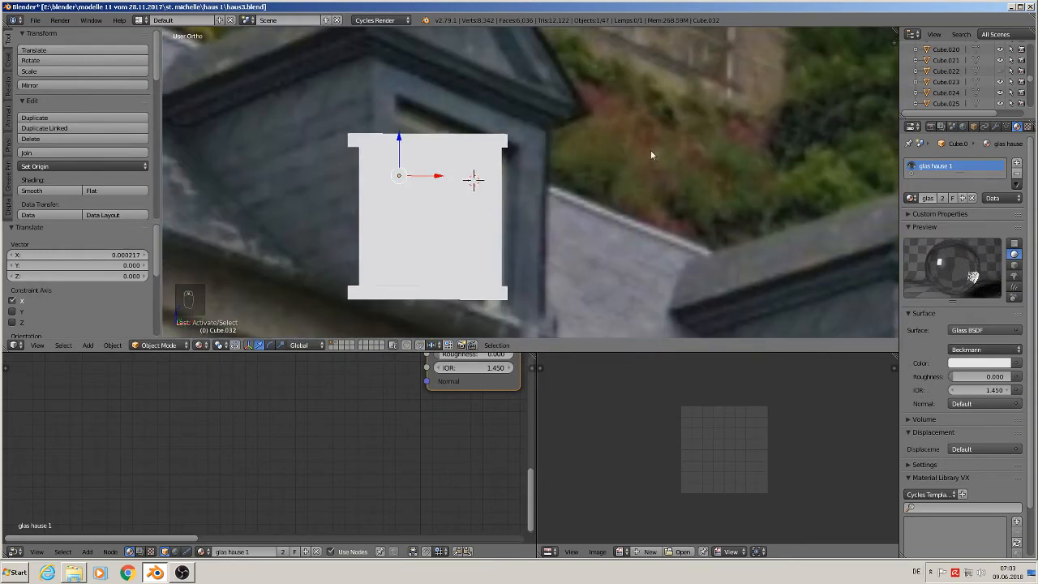
middle_drag(651, 151, 458, 204)
right_click(384, 245)
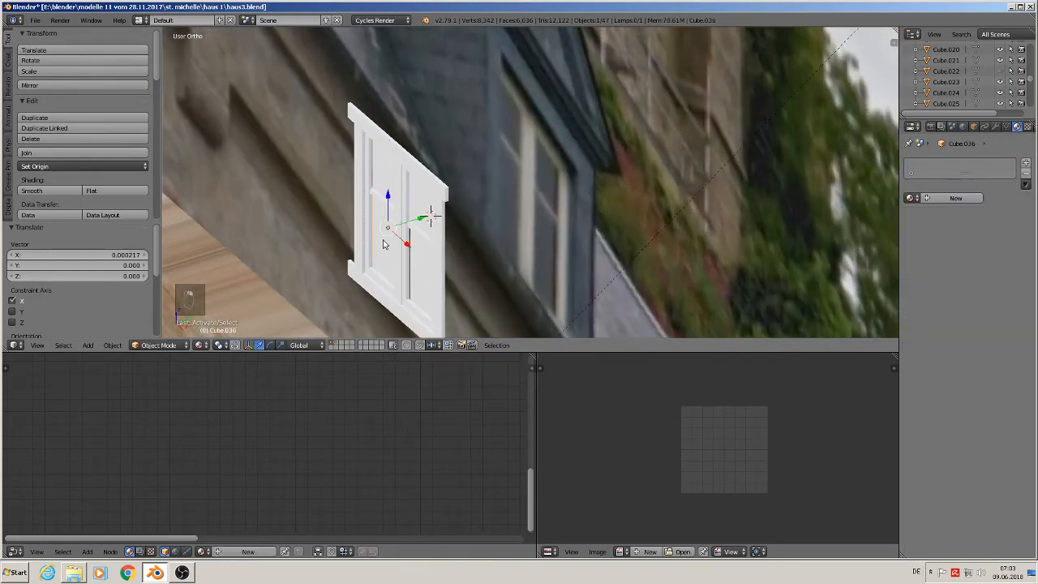
click(912, 198)
click(865, 228)
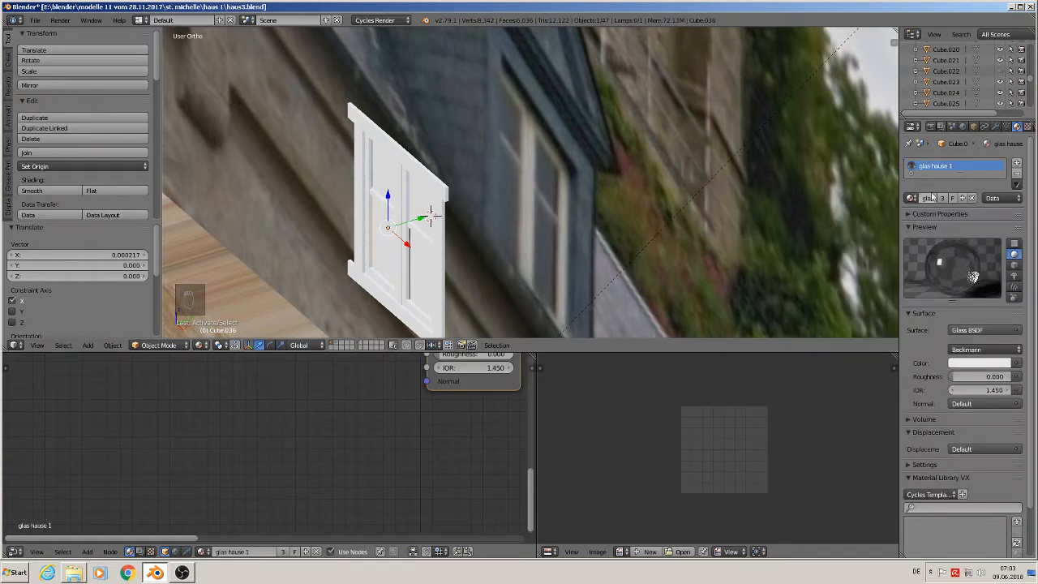
click(911, 199)
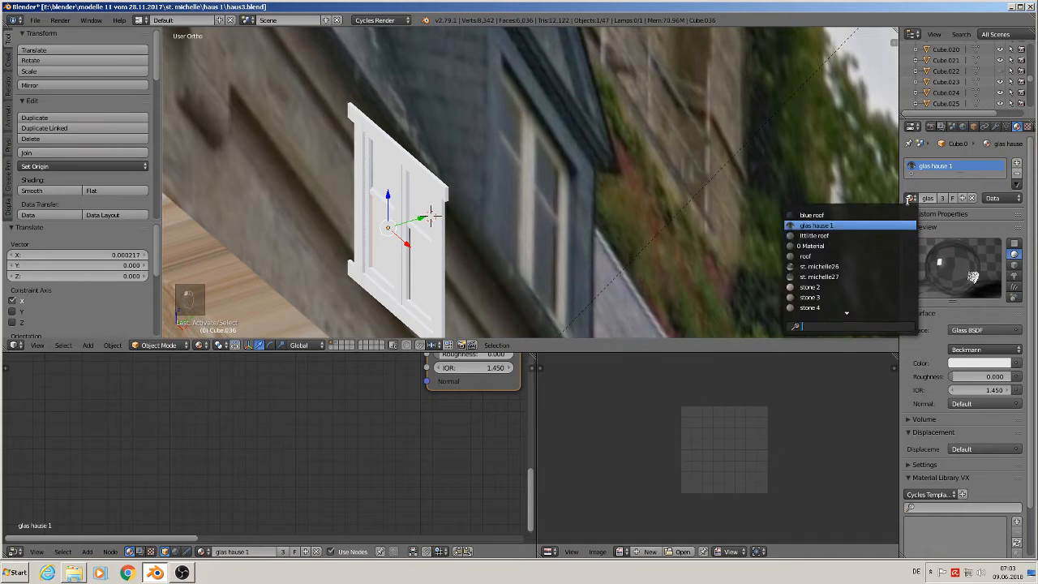
scroll(865, 271, down, 11)
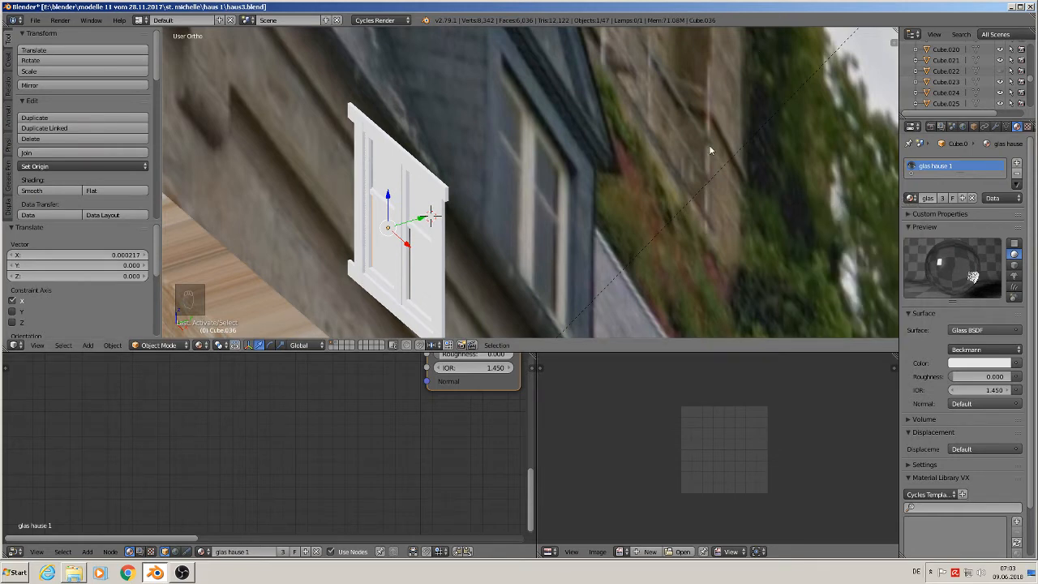
Nudge the lower right pane -0.000168 and the lower left pane -0.000194 along X.
middle_drag(709, 147, 434, 178)
scroll(435, 178, up, 3)
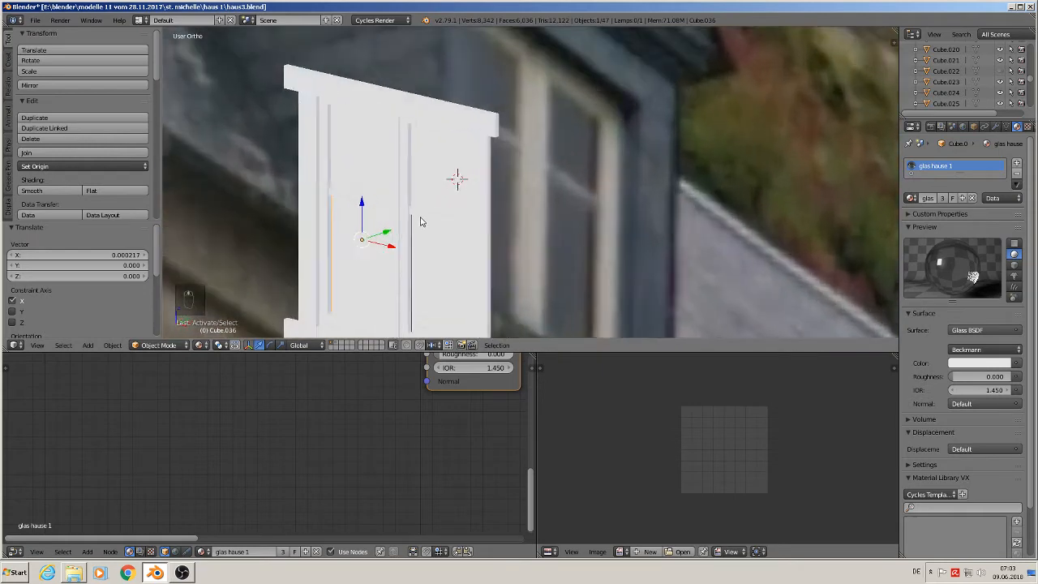
right_click(417, 248)
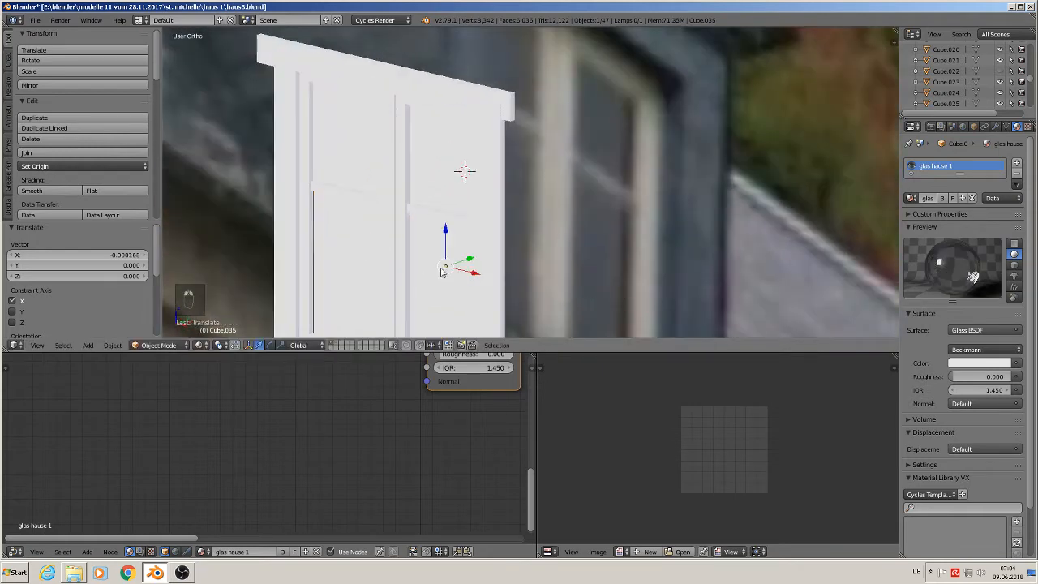
right_click(356, 256)
drag(370, 247, 367, 247)
Nudge the upper left pane -0.000218 and the lower left pane -0.000289 along Y.
right_click(327, 147)
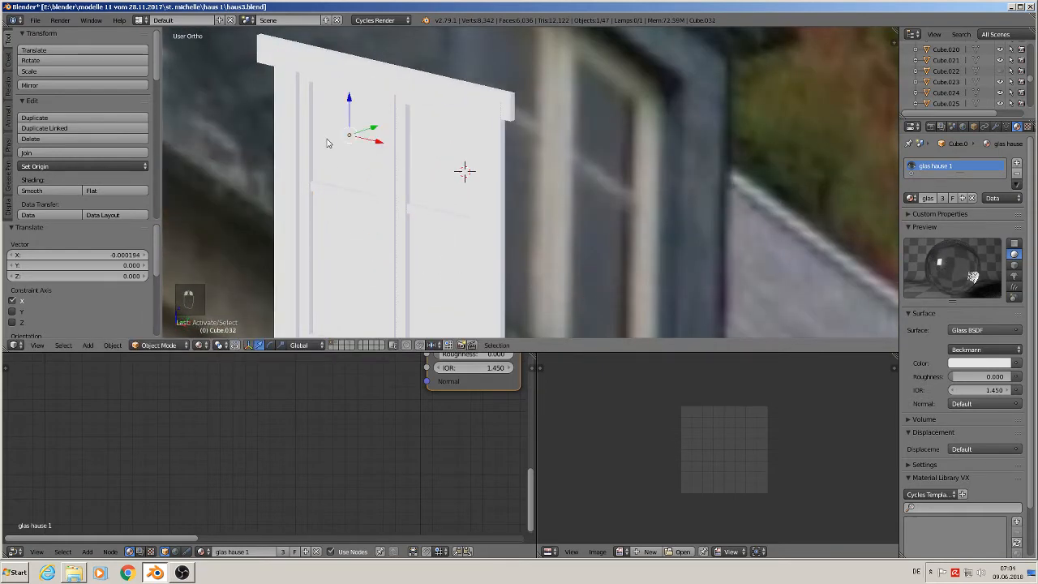
middle_drag(328, 144, 460, 138)
middle_drag(442, 139, 448, 141)
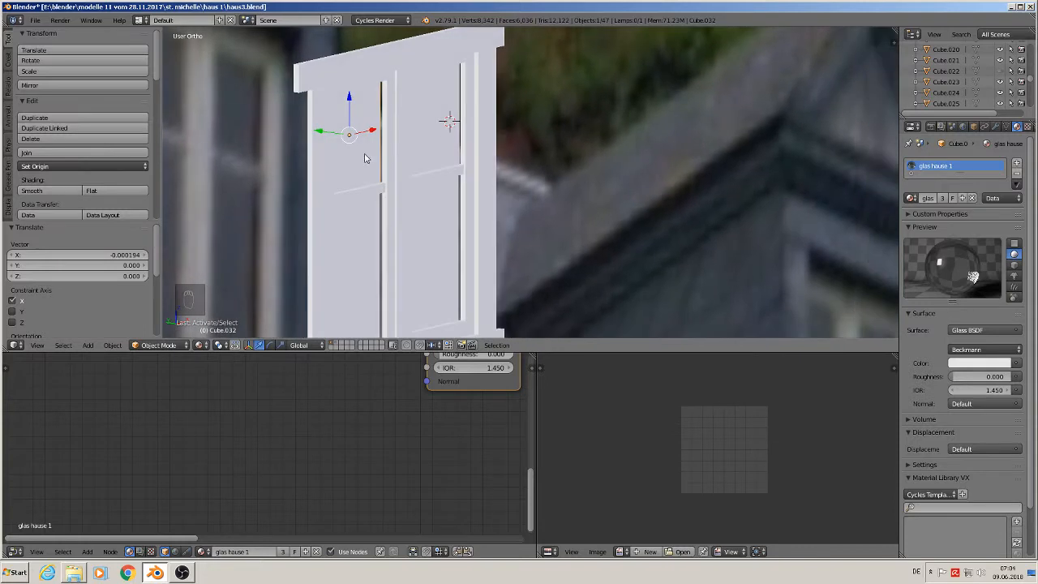
right_click(365, 158)
right_click(365, 158)
middle_drag(365, 163, 324, 137)
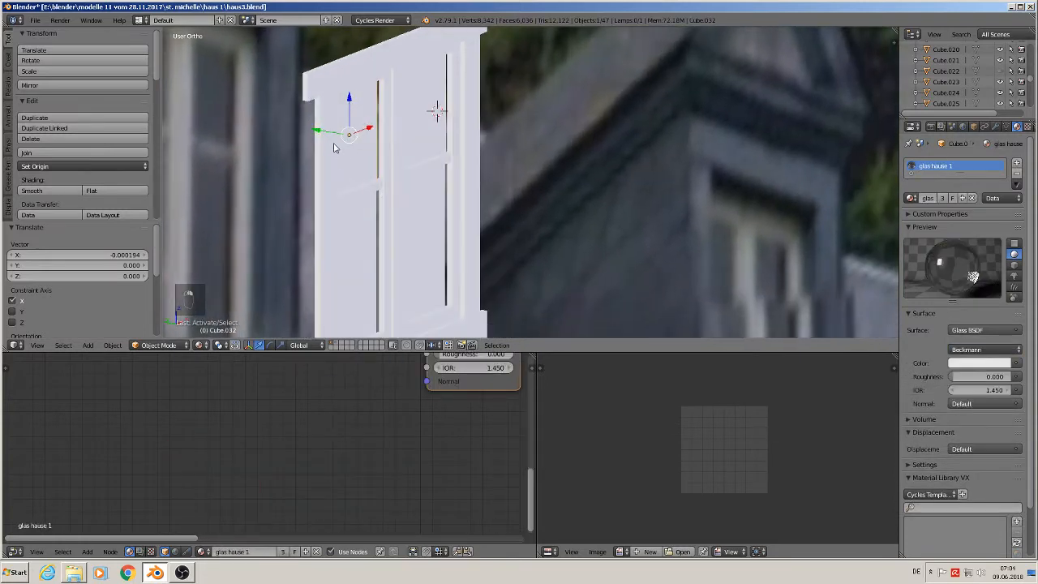
key(g)
key(y)
click(323, 138)
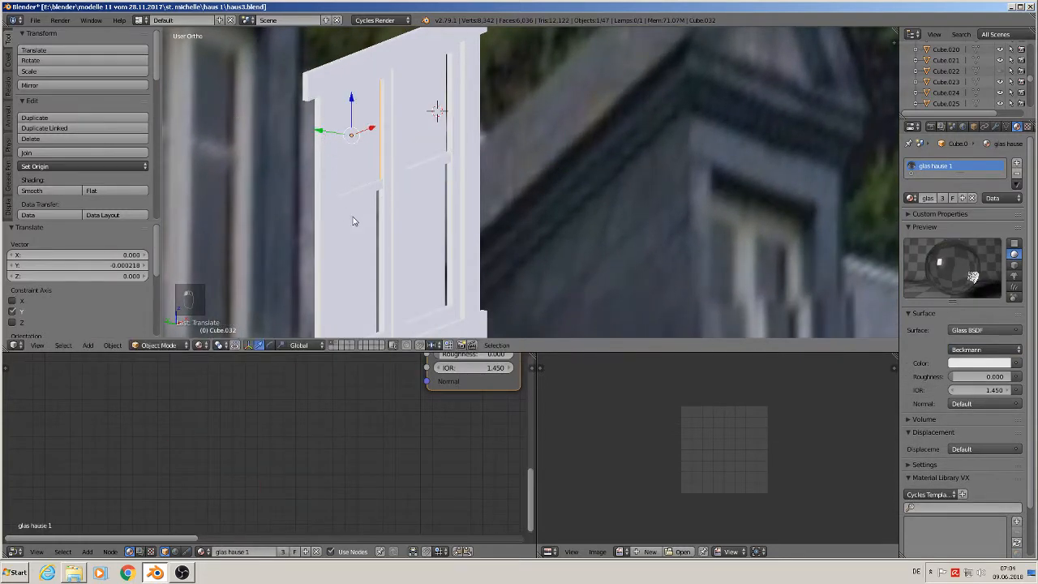
right_click(349, 231)
key(g)
key(y)
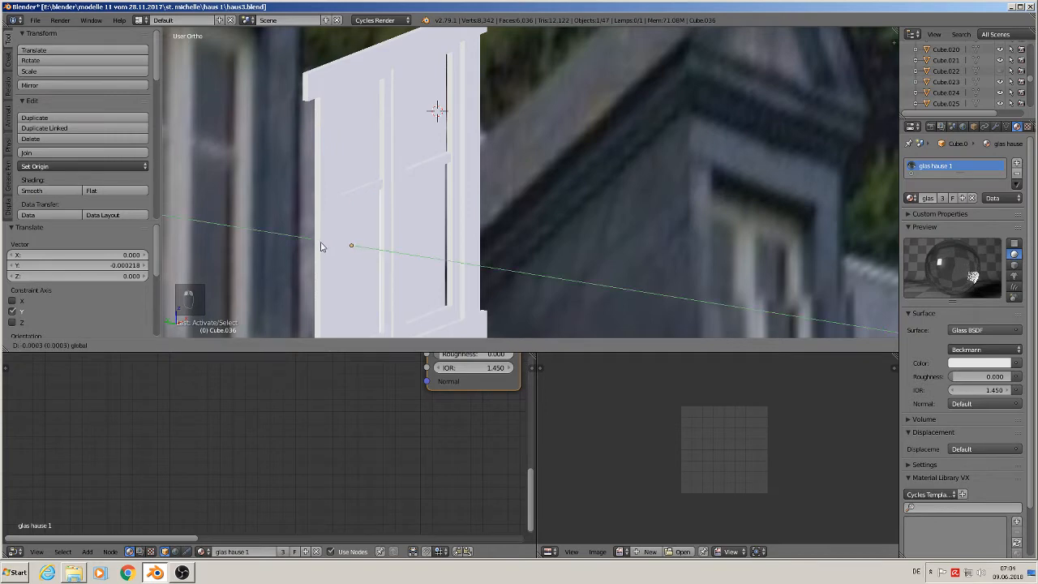
click(321, 246)
Nudge the lower right pane -0.000339 and the upper right pane -0.000348 along Y.
right_click(399, 232)
key(g)
key(y)
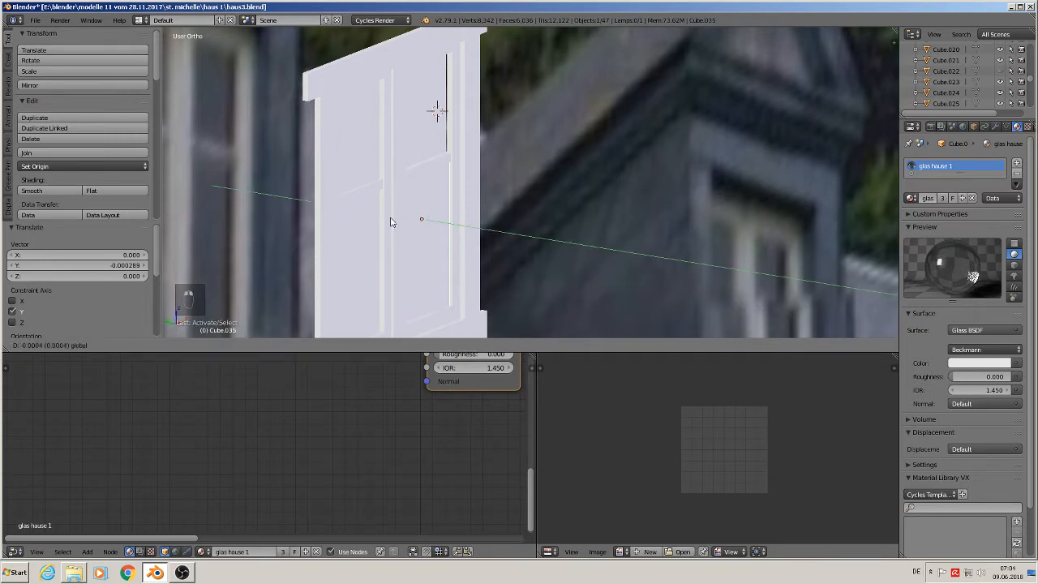
click(387, 211)
right_click(408, 113)
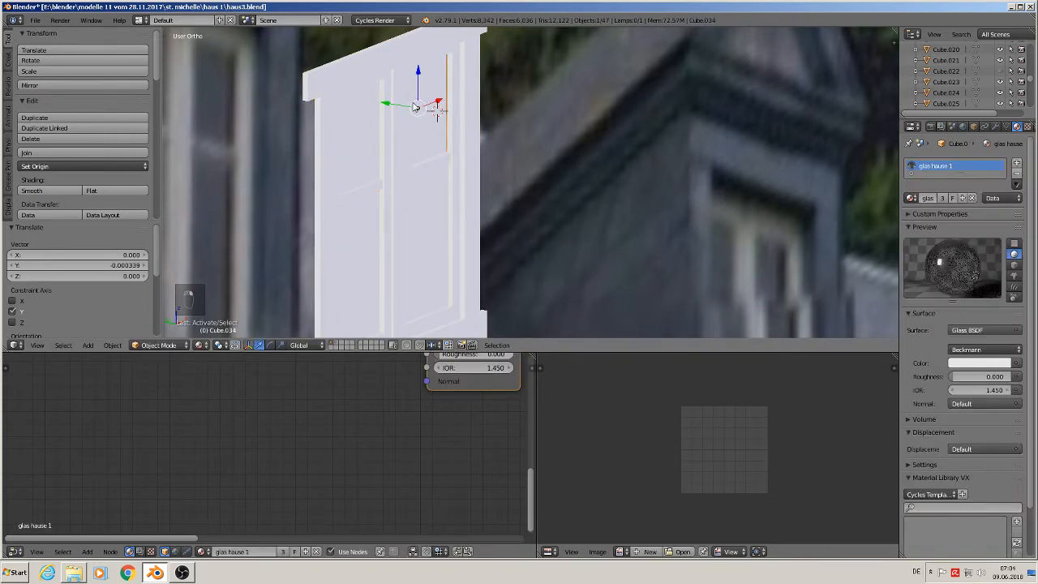
key(g)
key(y)
click(398, 107)
scroll(395, 139, up, 4)
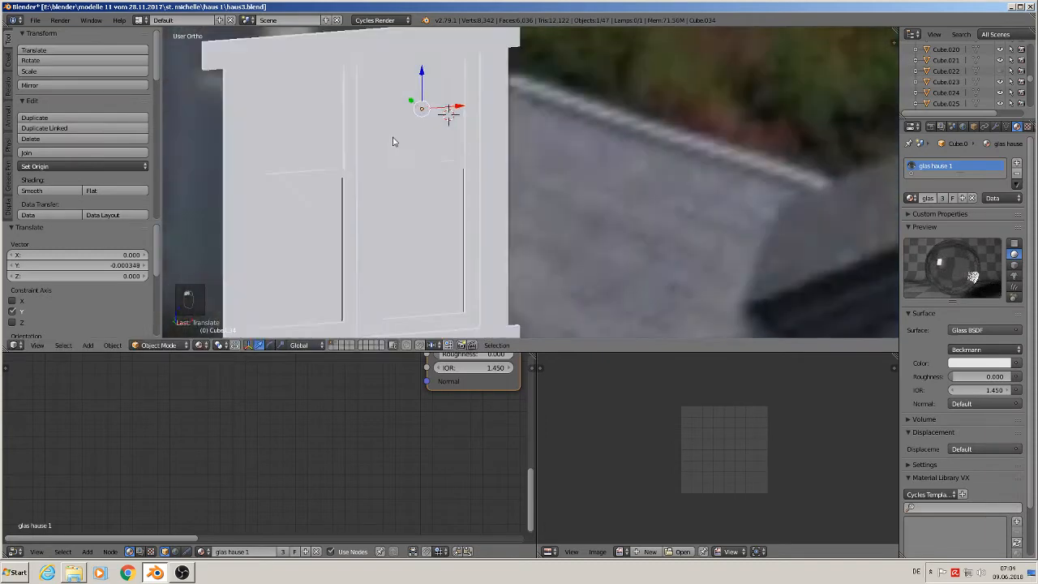
right_click(339, 203)
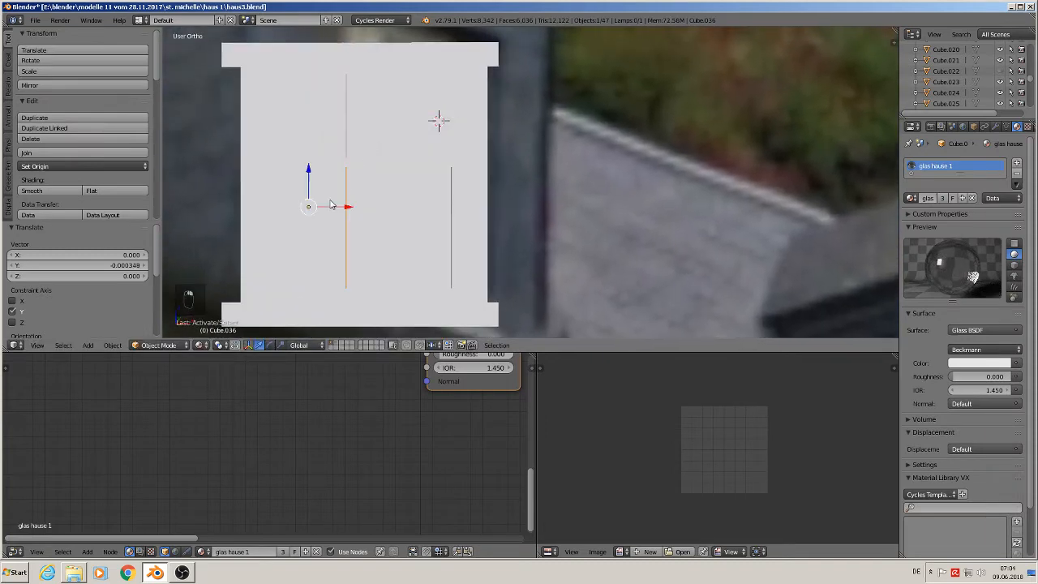
key(Tab)
scroll(346, 209, up, 2)
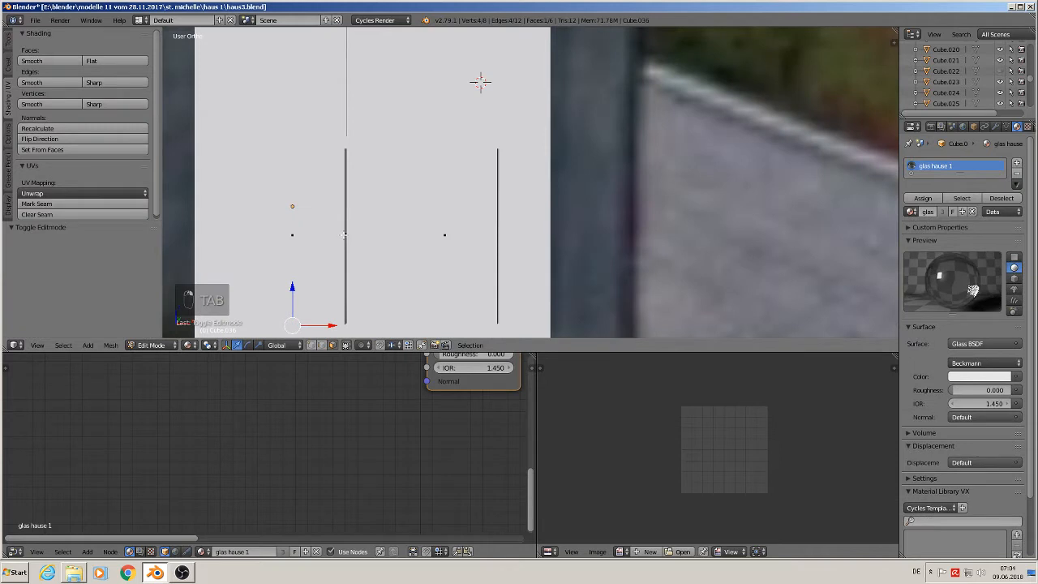
key(a)
middle_drag(343, 235, 332, 231)
key(Tab)
key(Tab)
key(Tab)
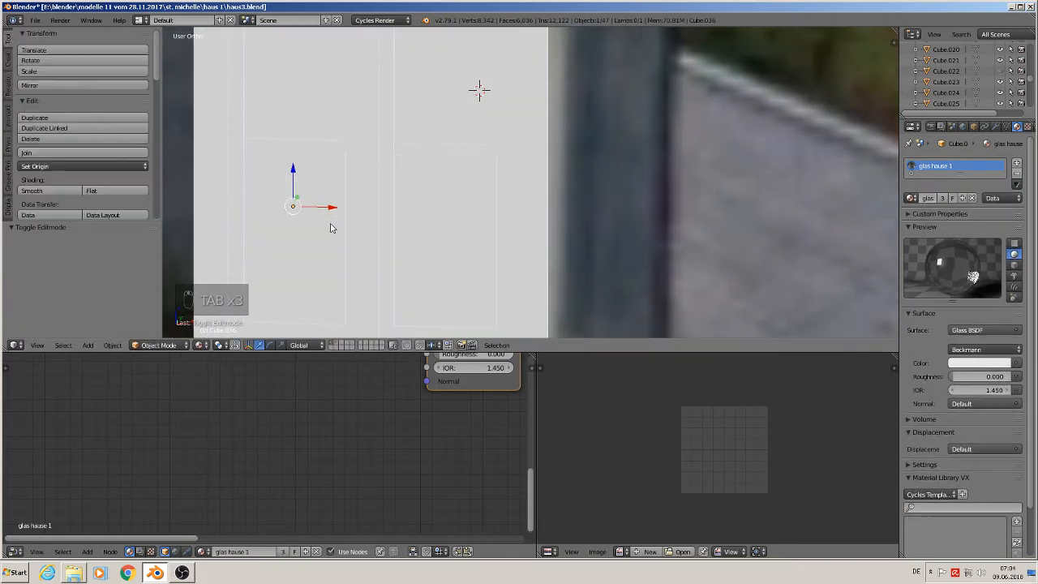
Scale the lower left pane by 1.163 along X.
right_click(322, 222)
right_click(322, 222)
key(s)
right_click(326, 222)
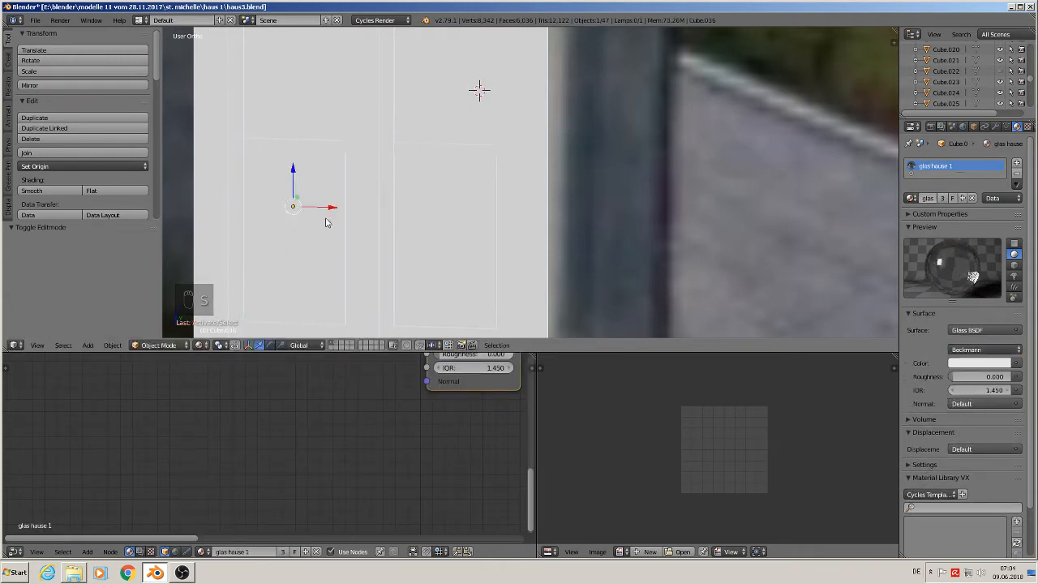
key(s)
click(333, 223)
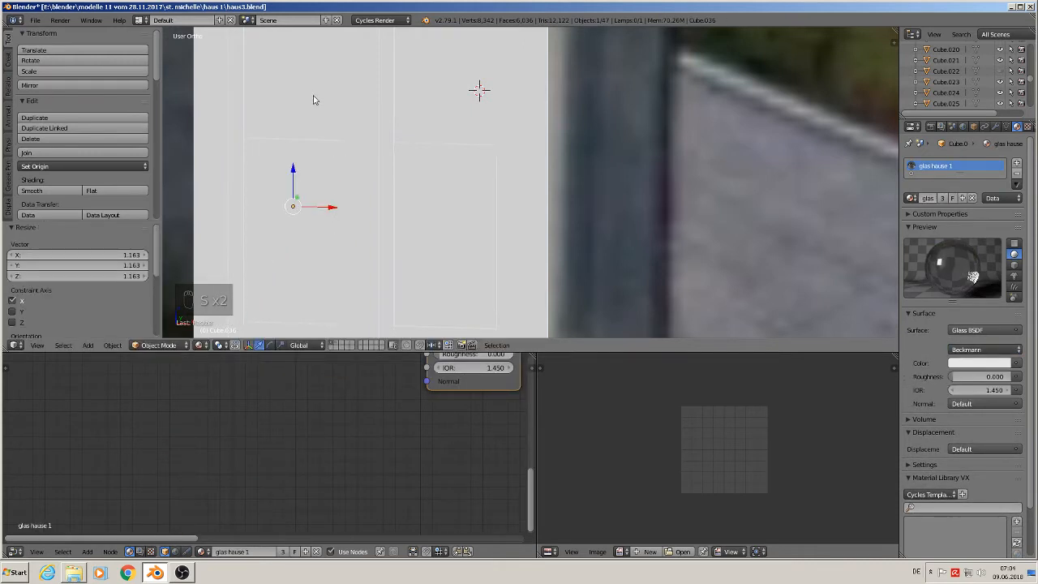
right_click(309, 96)
key(s)
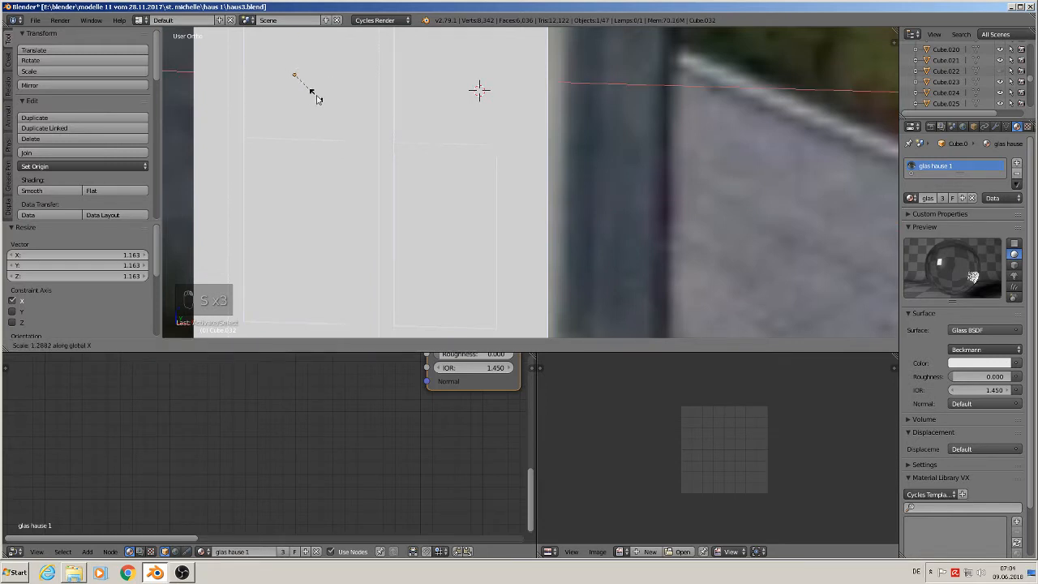
right_click(317, 98)
key(Tab)
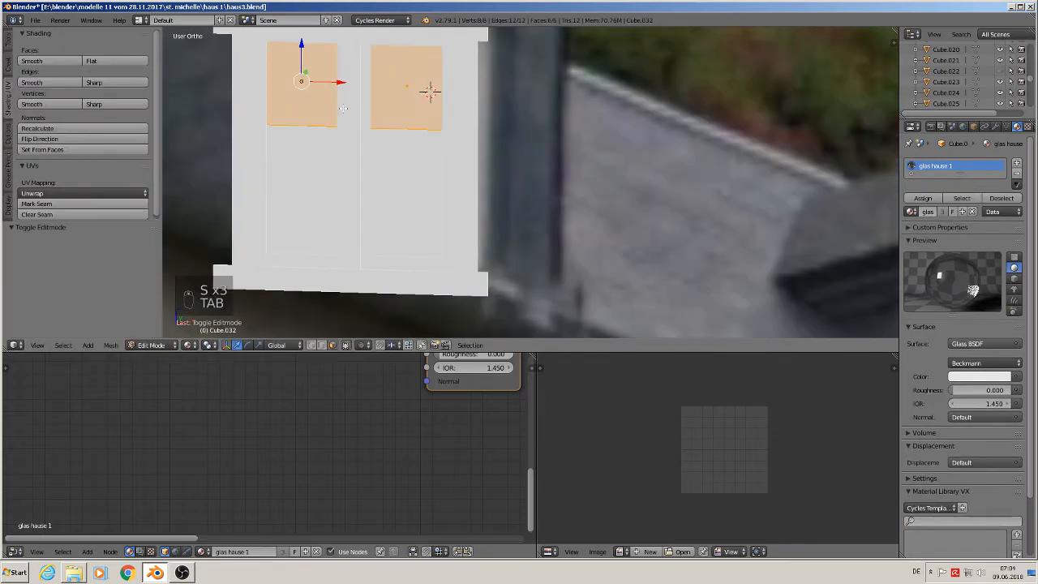
key(Tab)
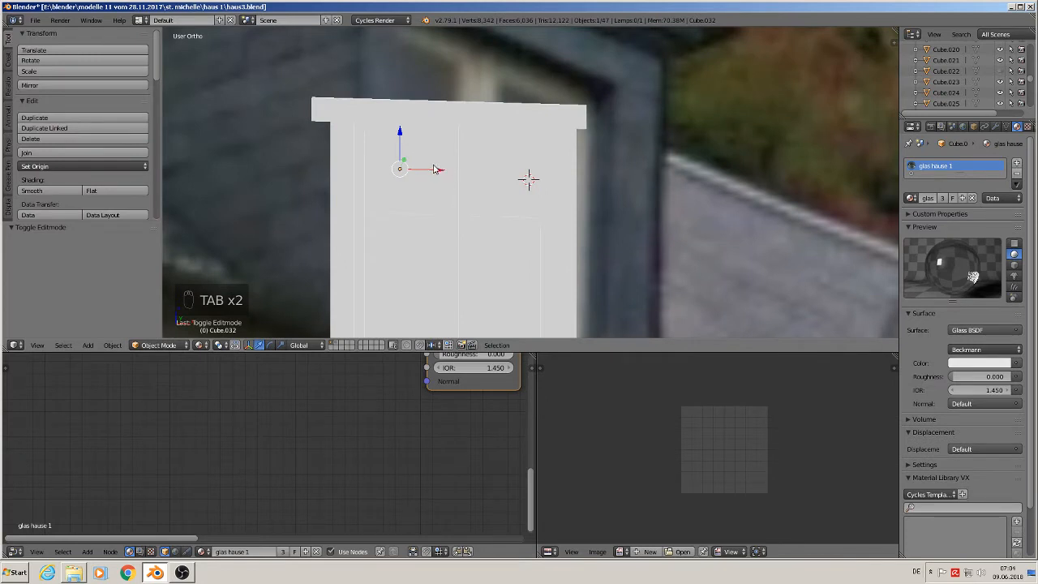
Mark all edges of the upper left pane's mesh as seams and unwrap it.
key(Tab)
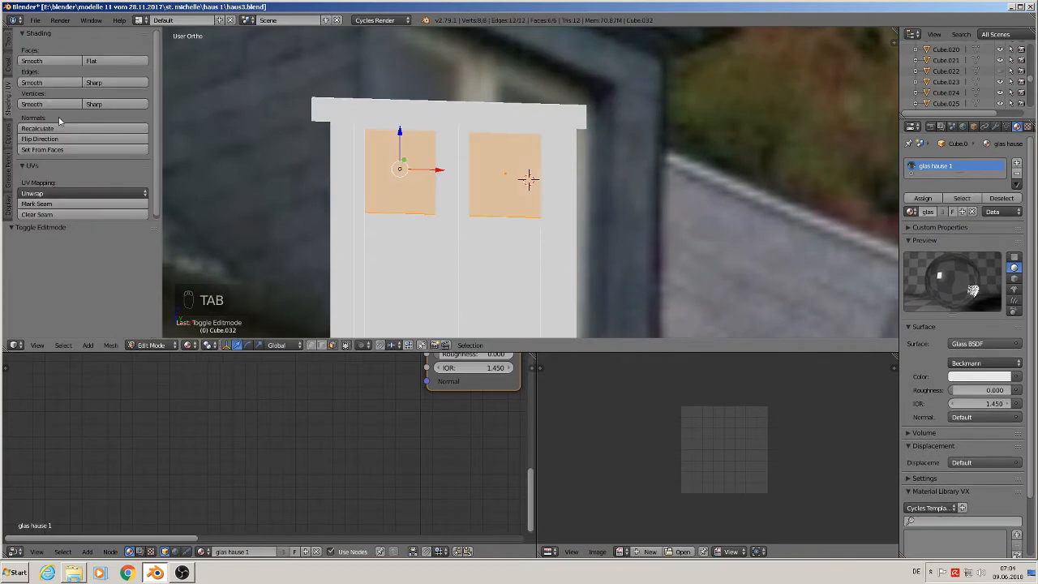
click(57, 203)
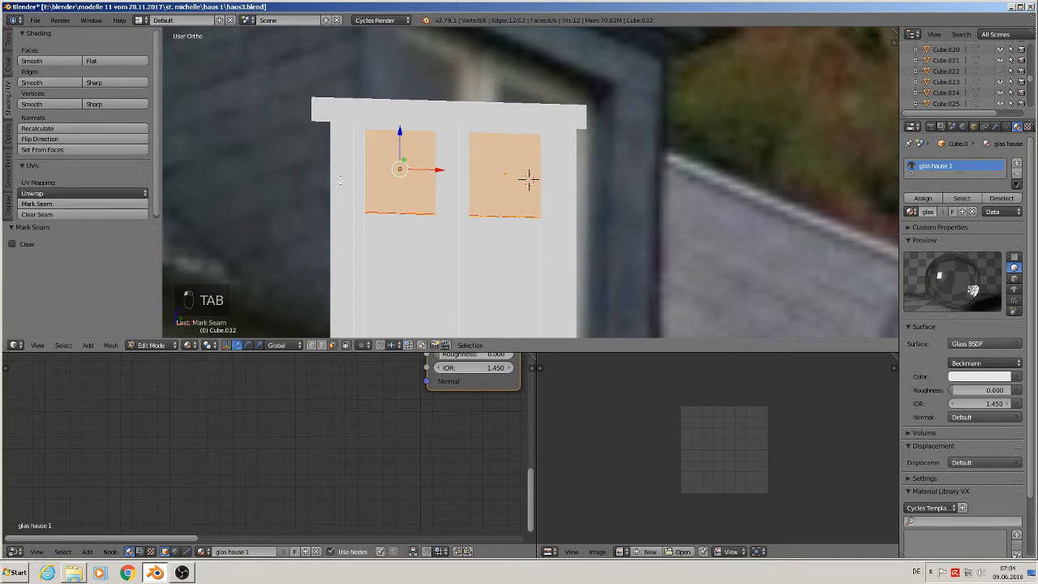
key(u)
click(396, 170)
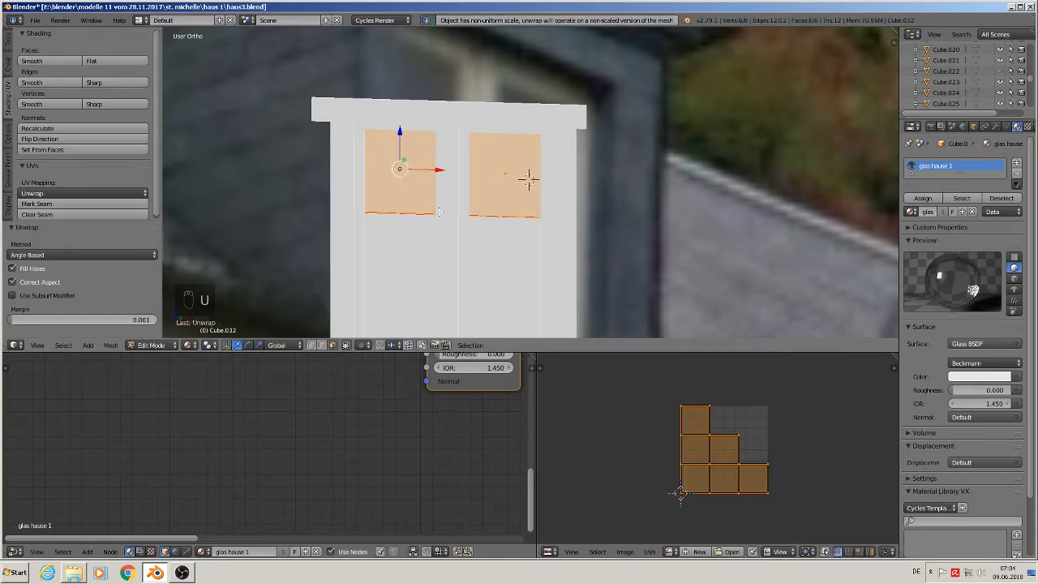
Try to apply rotation and scale to the upper left pane.
key(Tab)
click(113, 345)
mouse_move(144, 264)
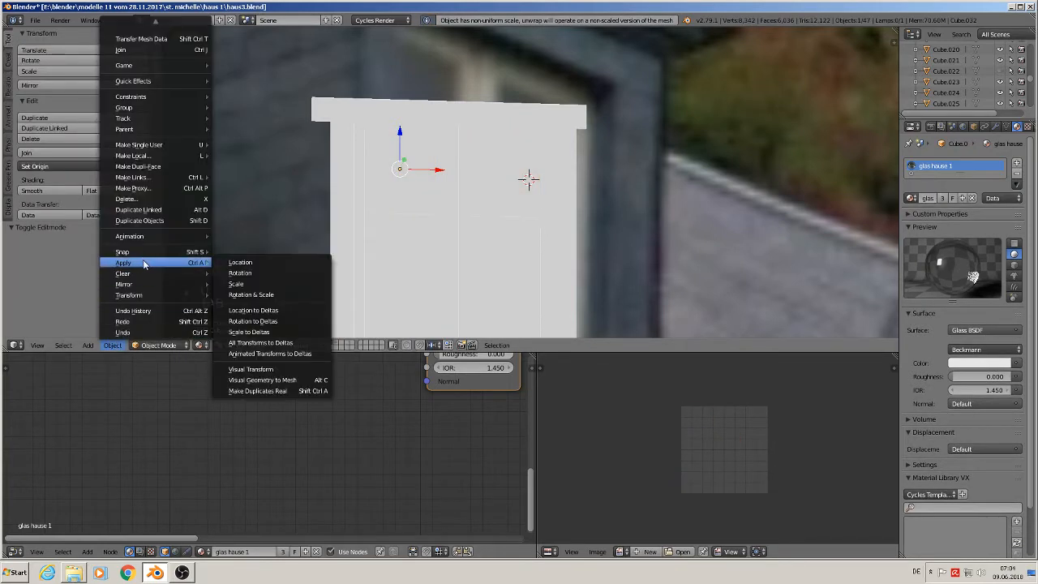
click(251, 295)
key(Tab)
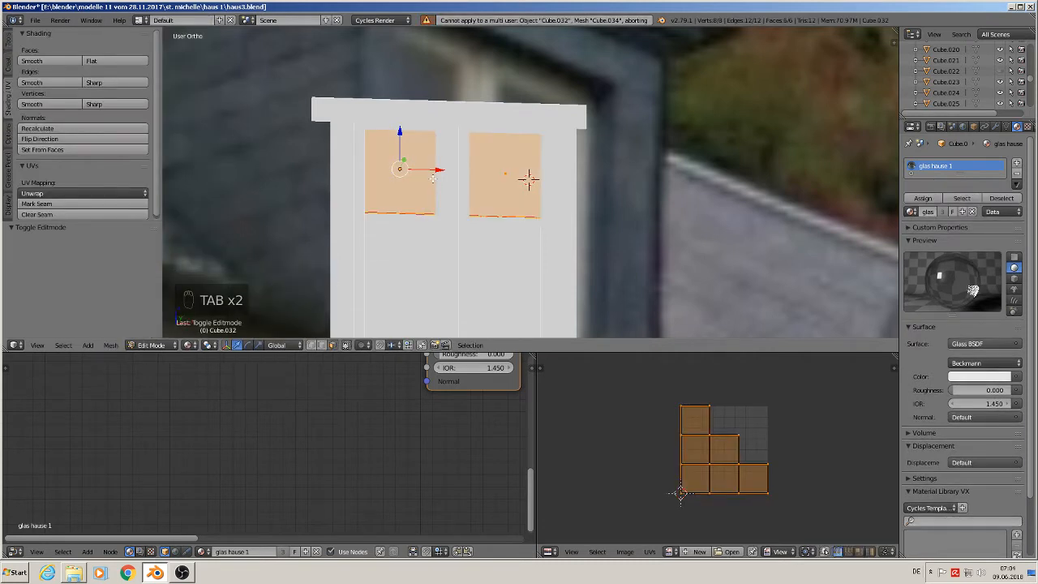
key(Tab)
Select the whole mesh of the lower left pane in Edit Mode and mark its edges as seams.
right_click(404, 276)
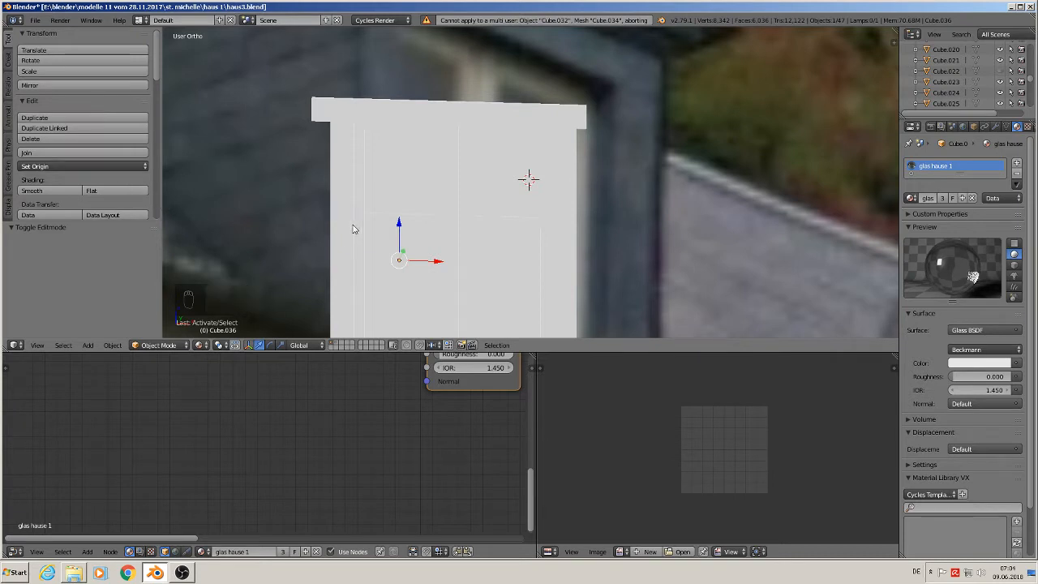
key(Tab)
key(a)
key(a)
key(a)
key(a)
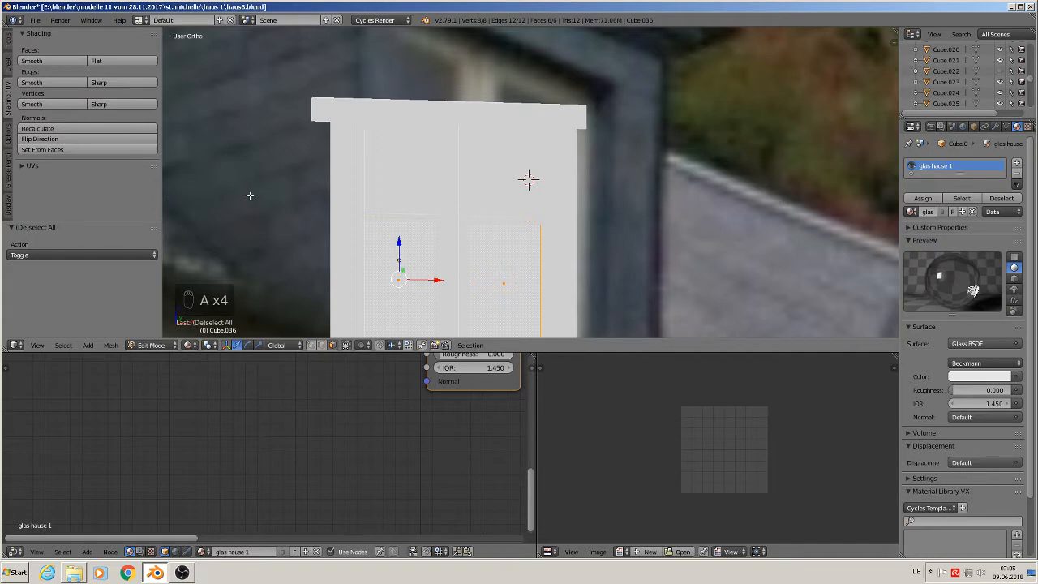
click(30, 164)
click(37, 204)
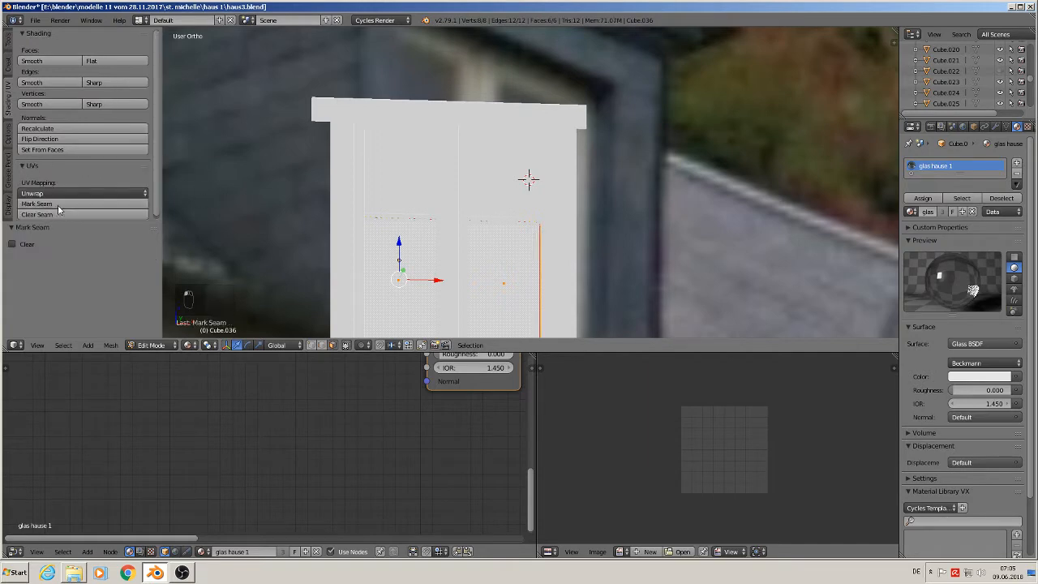
Try to apply rotation and scale to the lower left pane.
key(Tab)
click(112, 345)
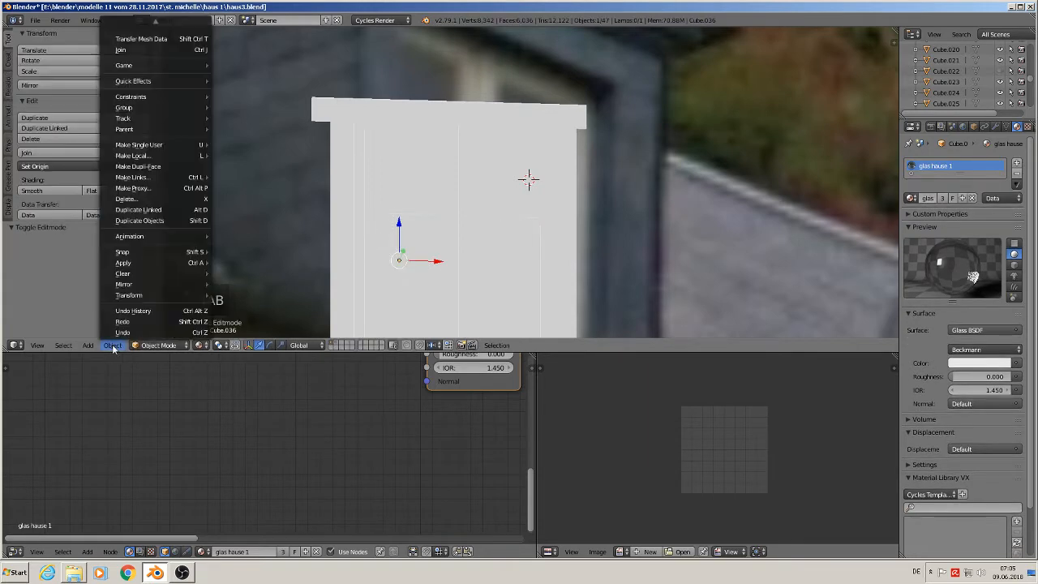
mouse_move(155, 262)
click(259, 297)
key(Tab)
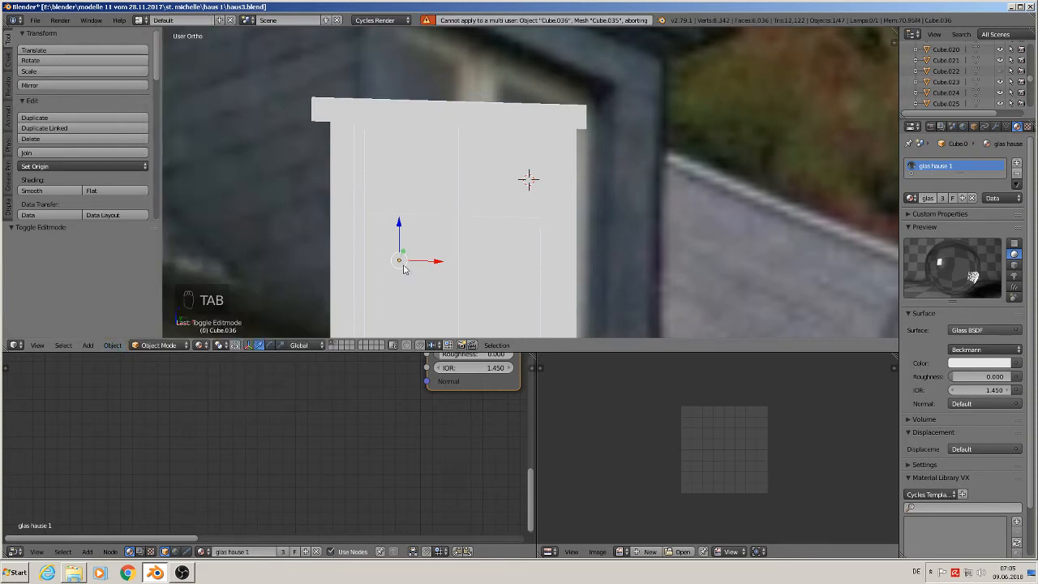
scroll(445, 255, down, 3)
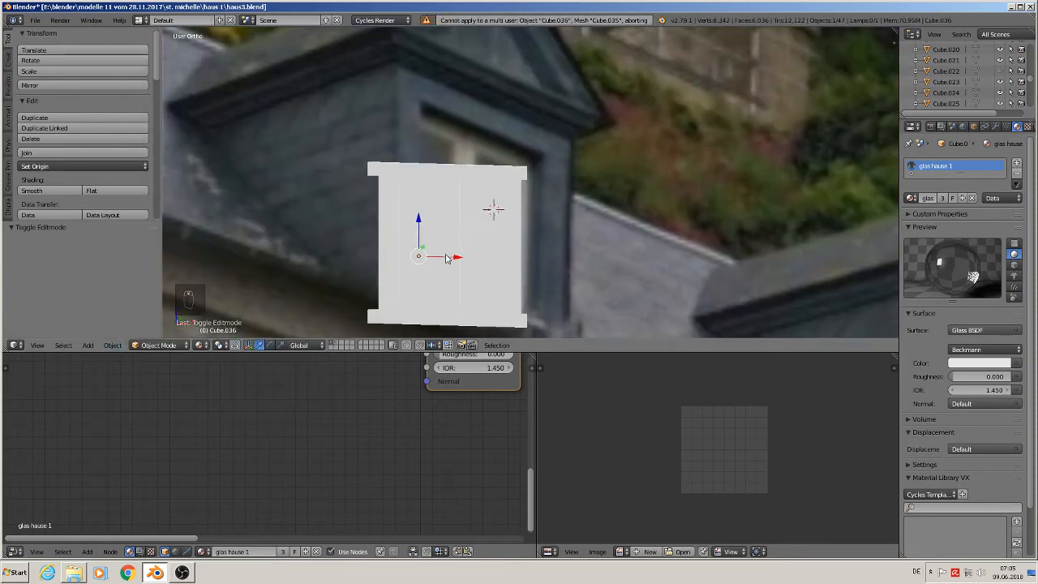
scroll(449, 234, up, 2)
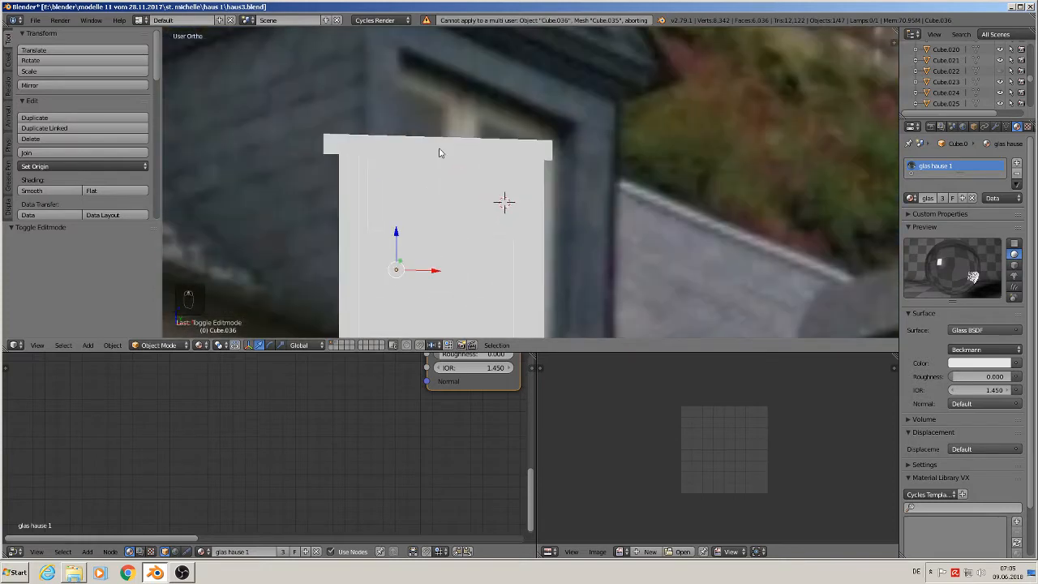
Check the material used on the lower window's white frame and assign the same window white color material to the dormer window frame.
right_click(439, 152)
scroll(591, 220, down, 5)
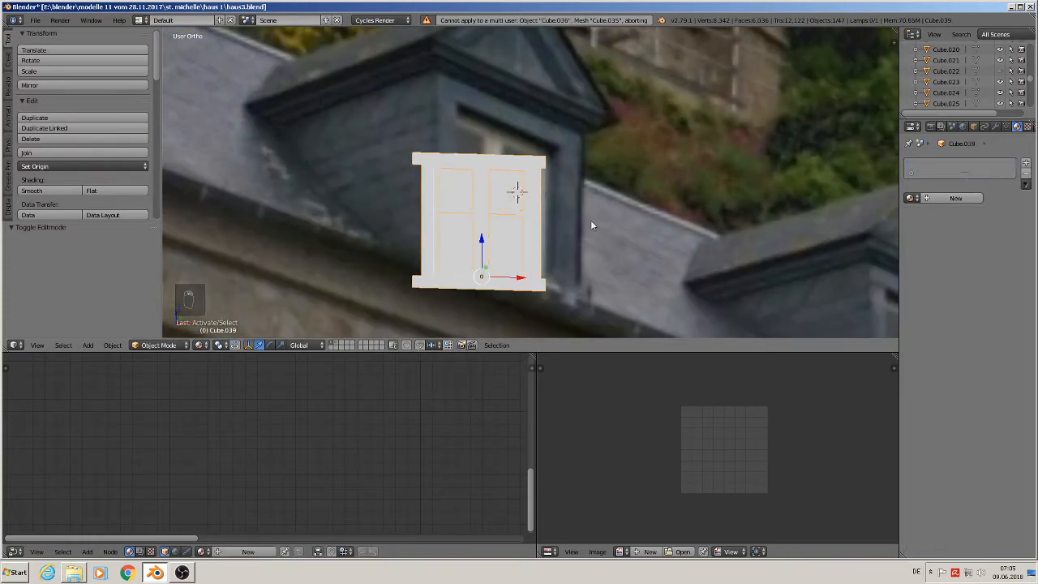
shift+middle_drag(598, 244, 547, 95)
scroll(547, 139, down, 3)
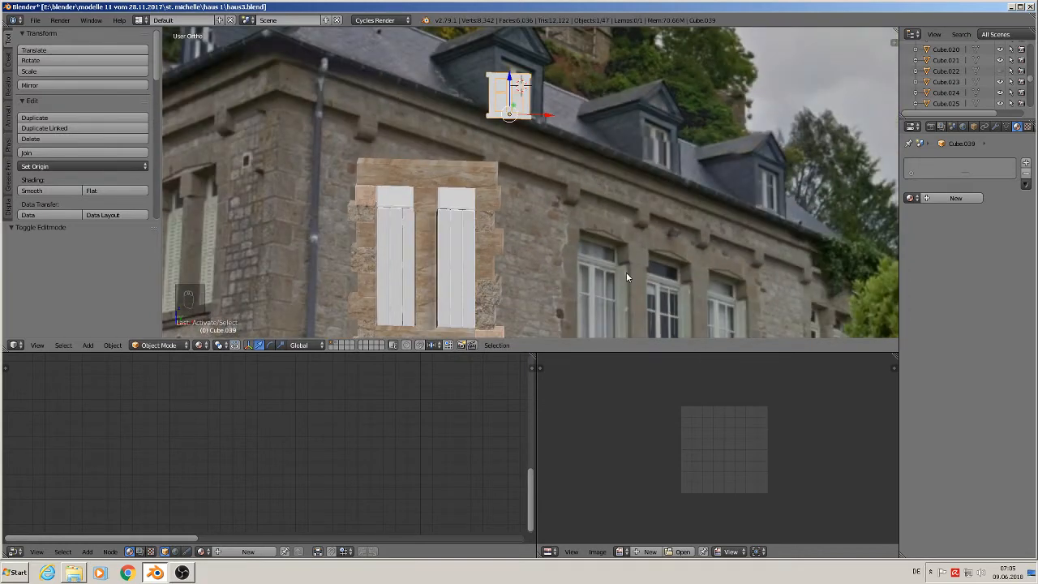
scroll(583, 282, down, 1)
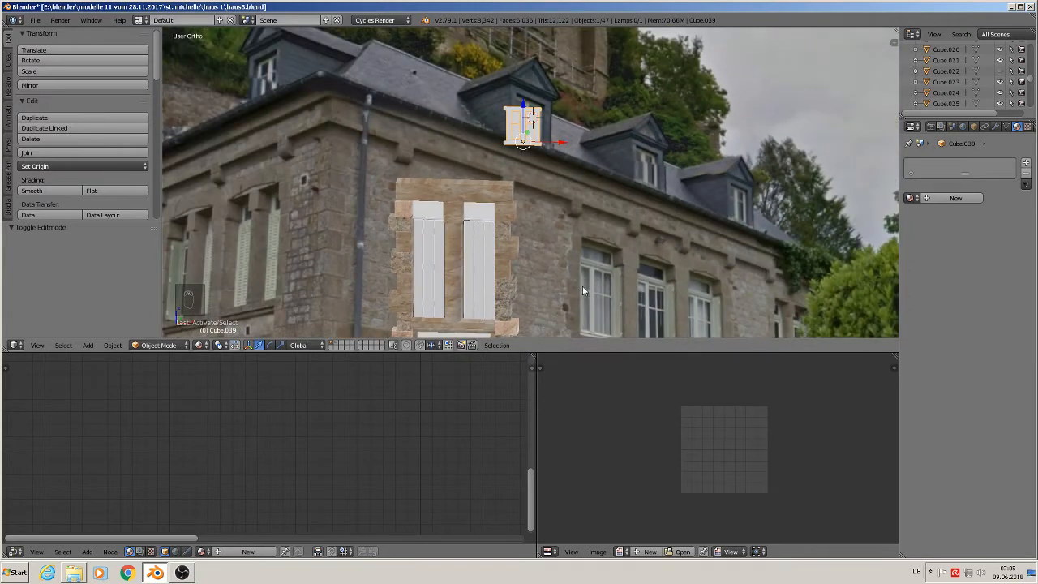
scroll(577, 288, up, 2)
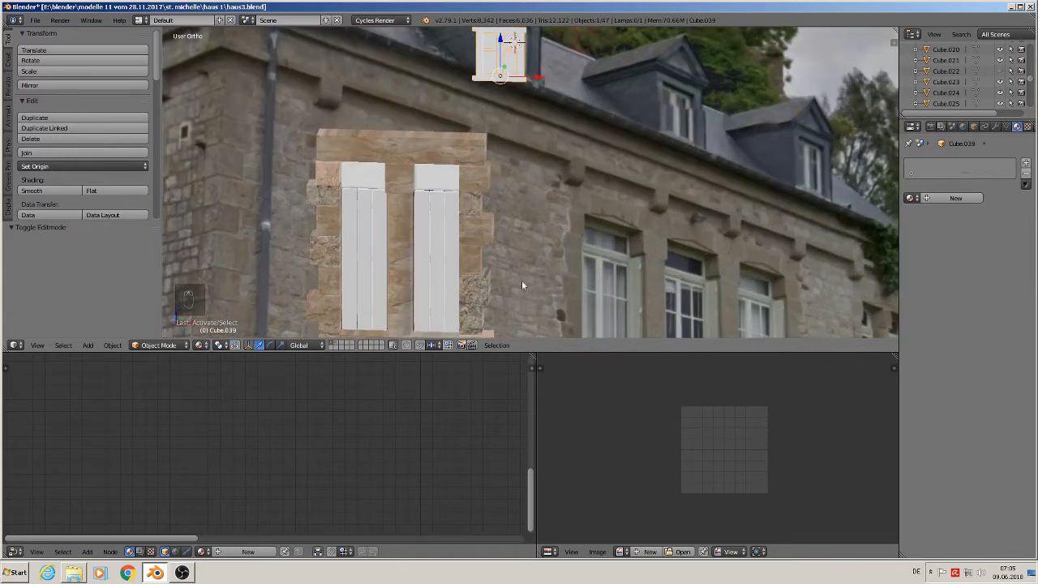
right_click(432, 228)
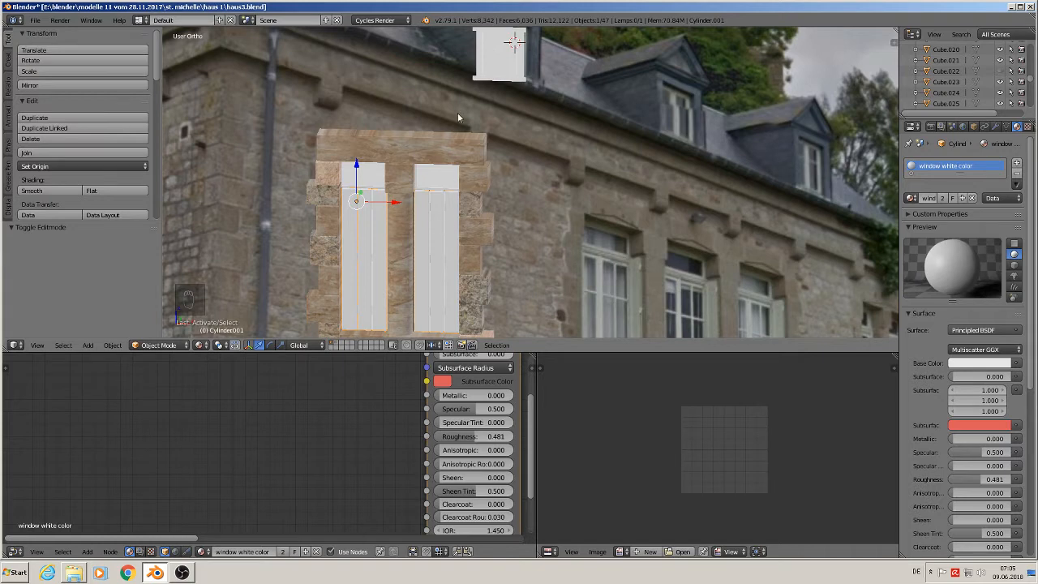
shift+scroll(555, 199, up, 5)
right_click(532, 173)
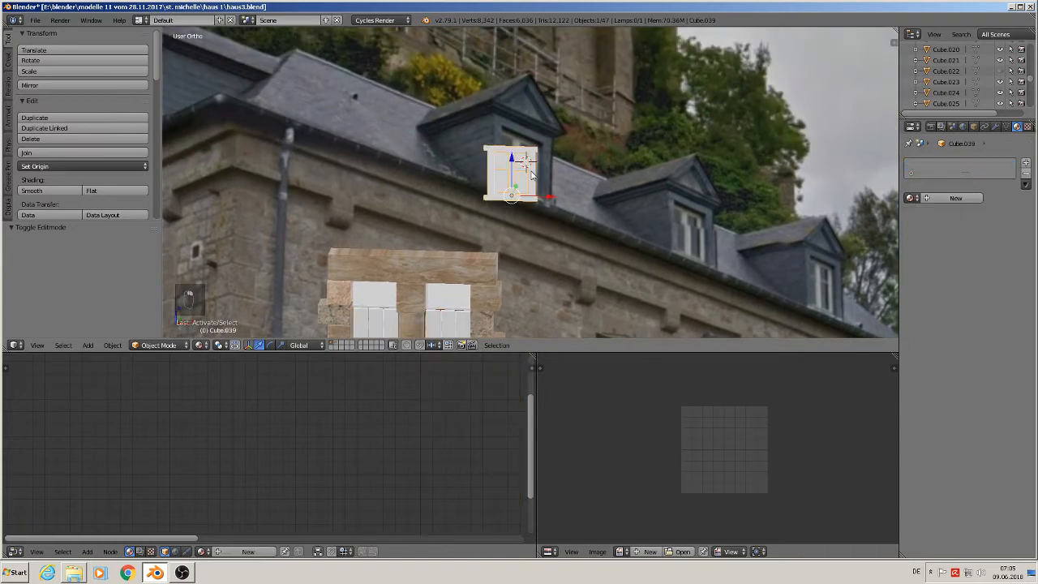
click(912, 198)
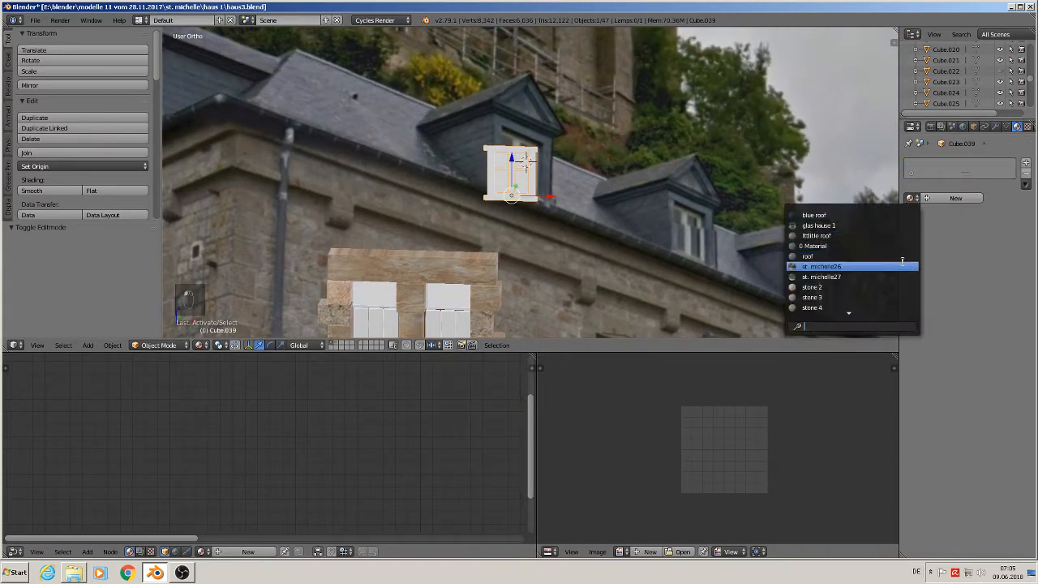
text(w)
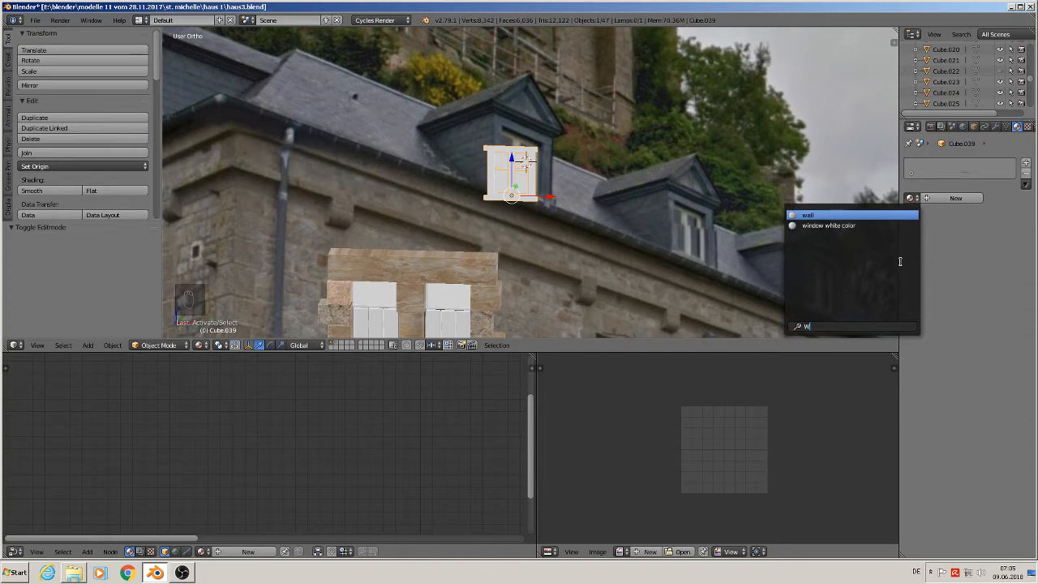
click(829, 226)
Try to join the dormer window frame with the upper right glass pane, and undo the join.
scroll(519, 176, up, 8)
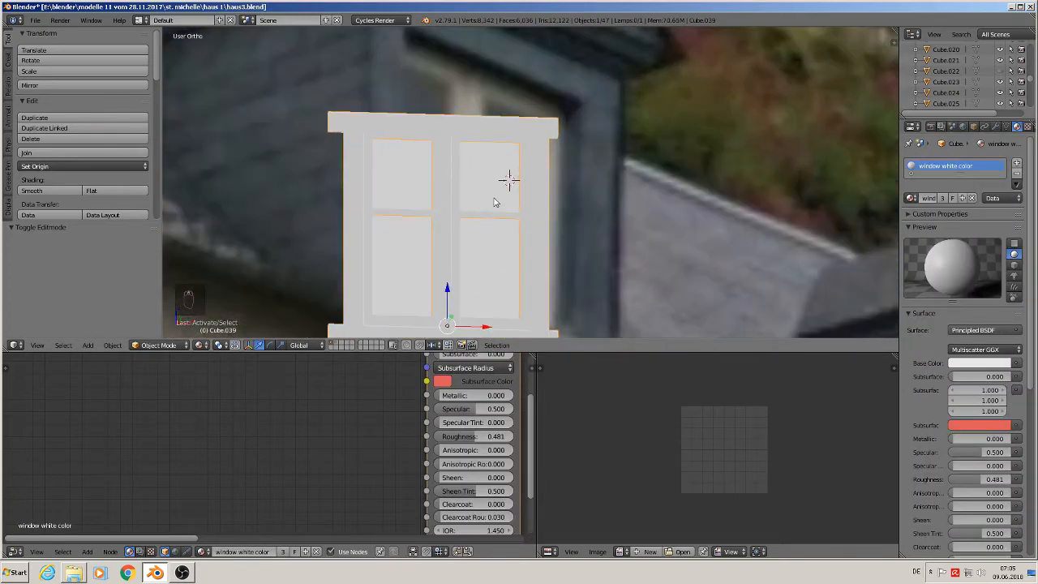
right_click(492, 199)
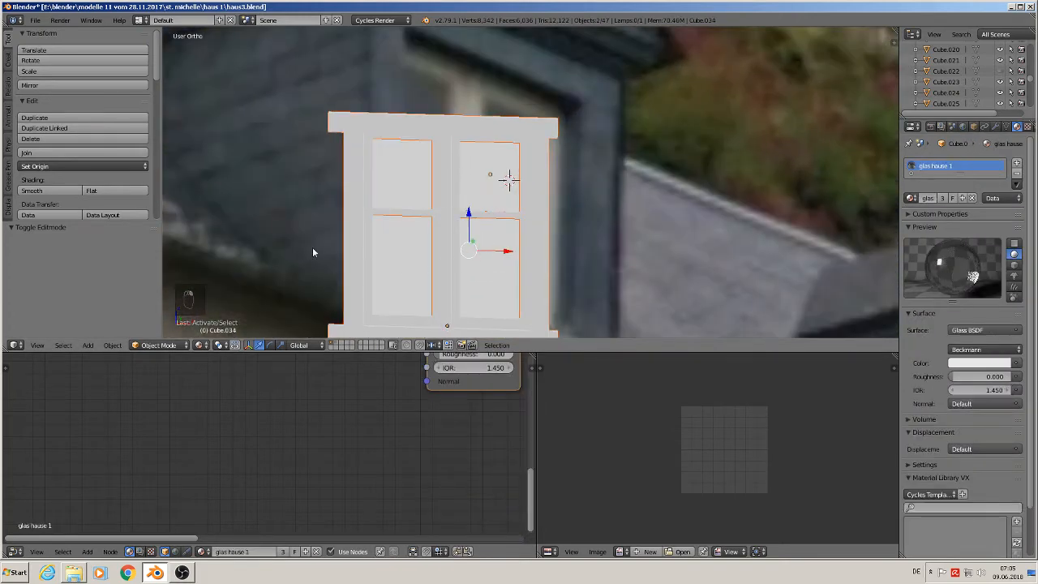
click(52, 153)
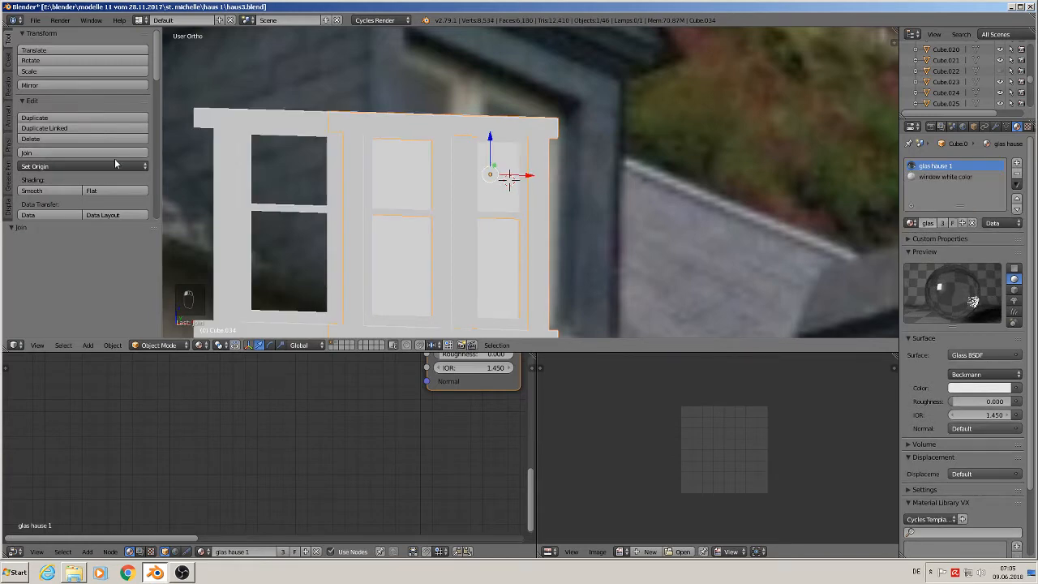
middle_drag(390, 204, 434, 225)
key(ctrl+z)
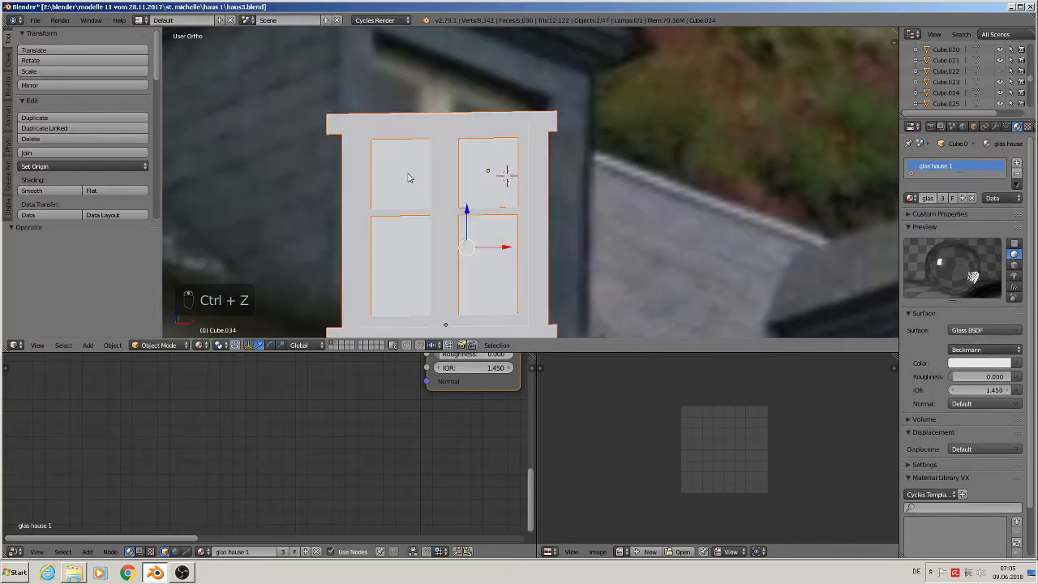
Join the upper left and lower left glass panes into one object.
right_click(409, 178)
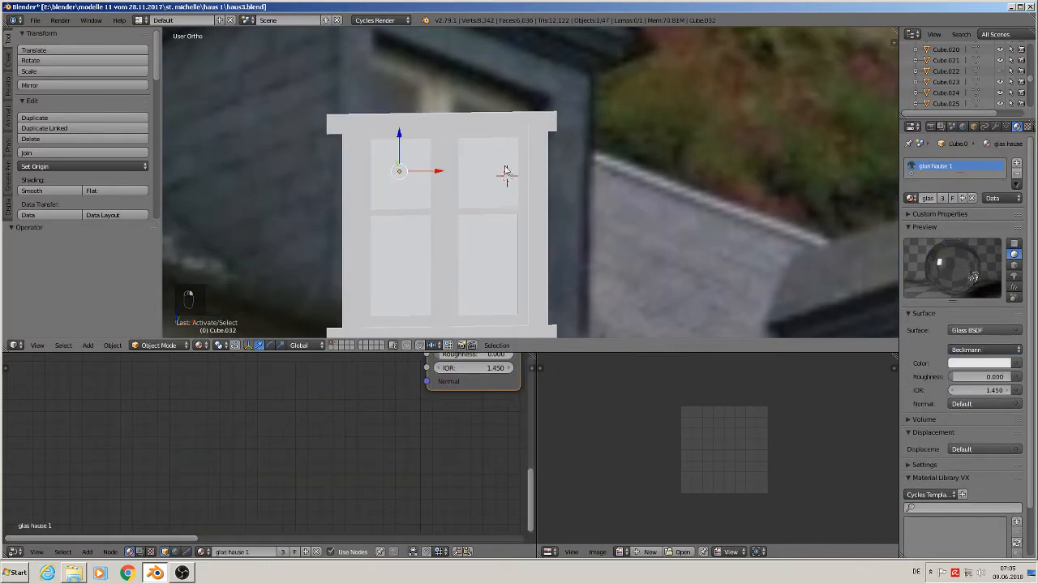
click(997, 128)
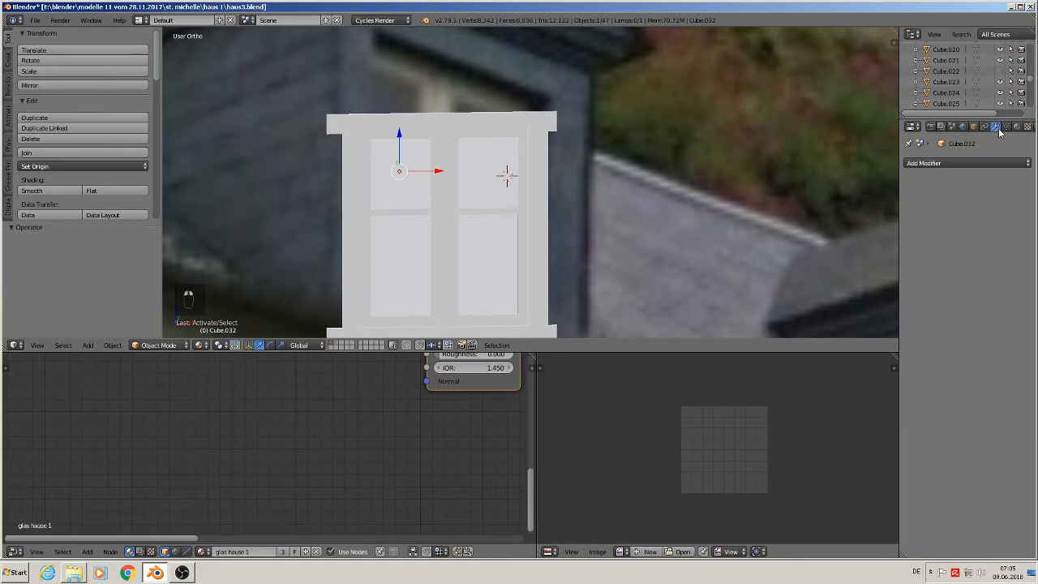
shift+right_click(415, 258)
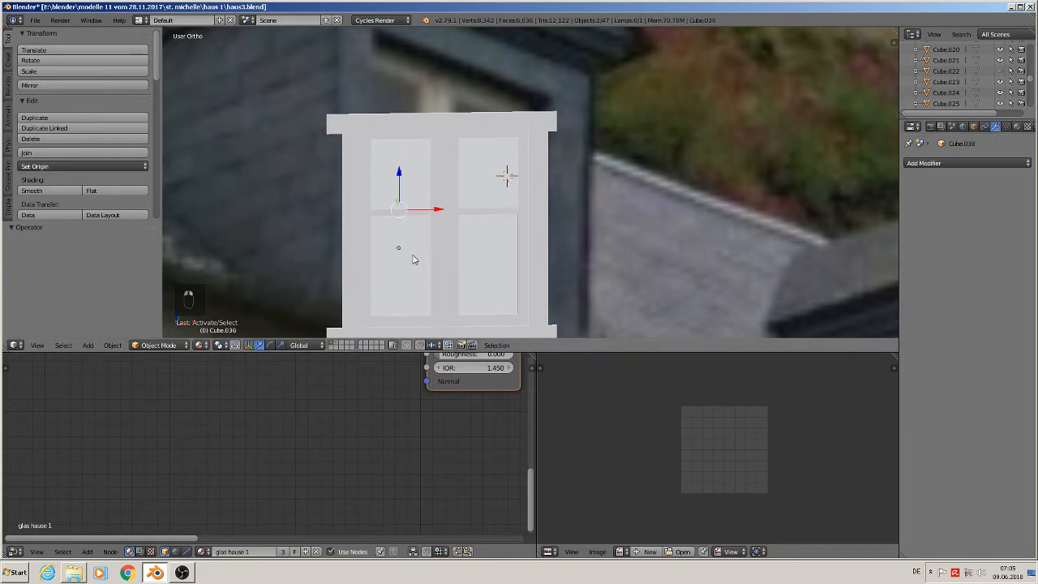
click(43, 153)
Test the joined left panes by shifting them slightly along X, and undo the move.
mouse_move(430, 248)
mouse_down()
mouse_move(398, 243)
mouse_move(475, 238)
mouse_move(417, 243)
mouse_up()
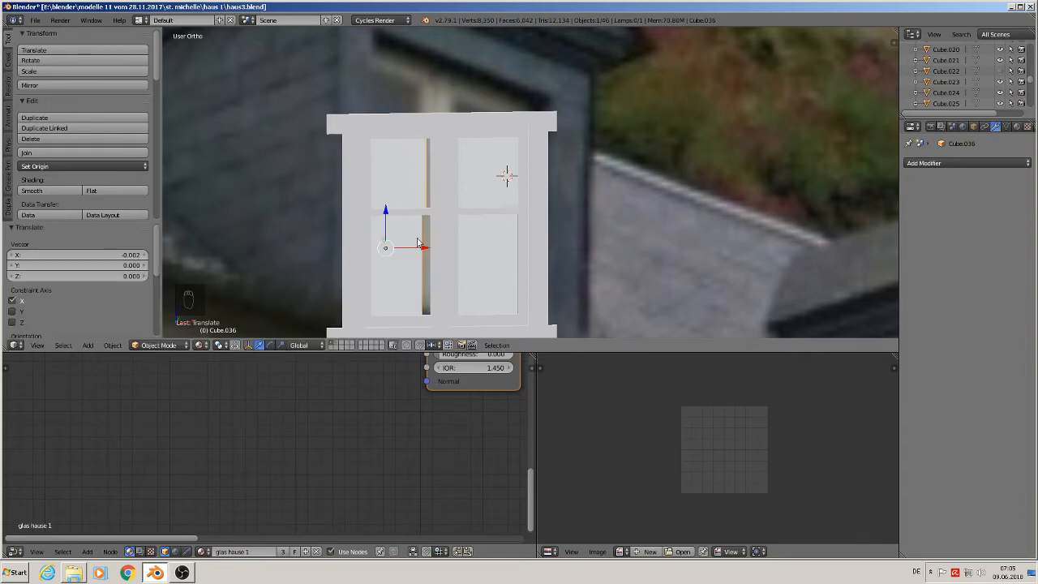
key(ctrl+z)
key(ctrl+z)
key(ctrl+z)
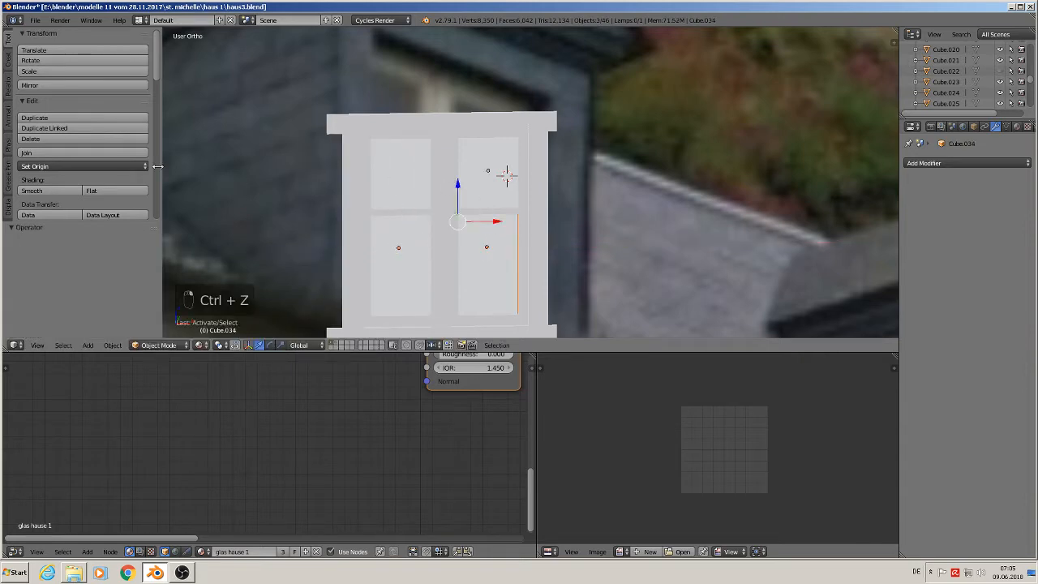
Join the left panes with both right panes and move the joined object -0.026 along X, out of the frame.
click(59, 153)
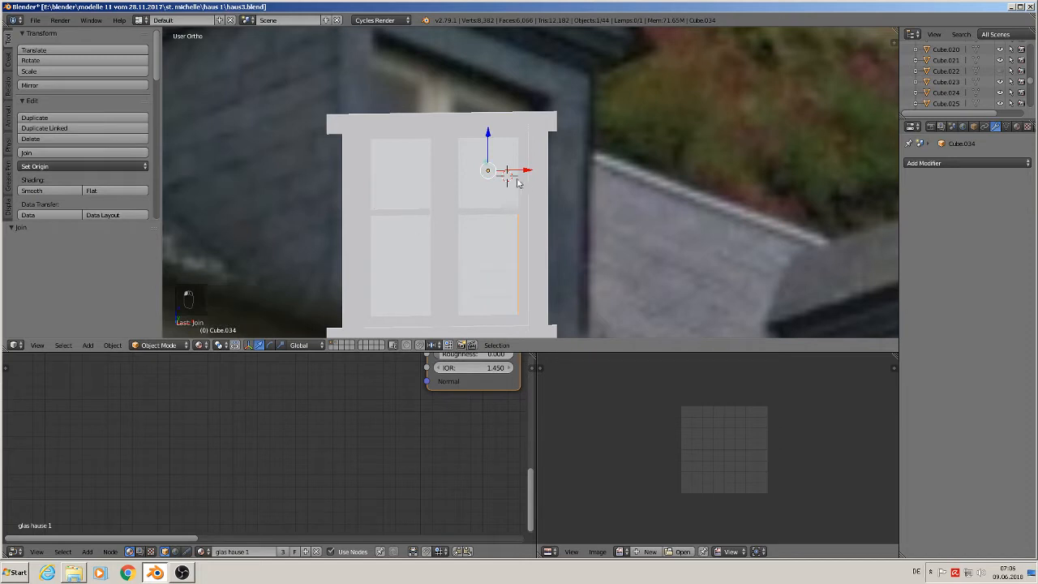
drag(525, 172, 313, 178)
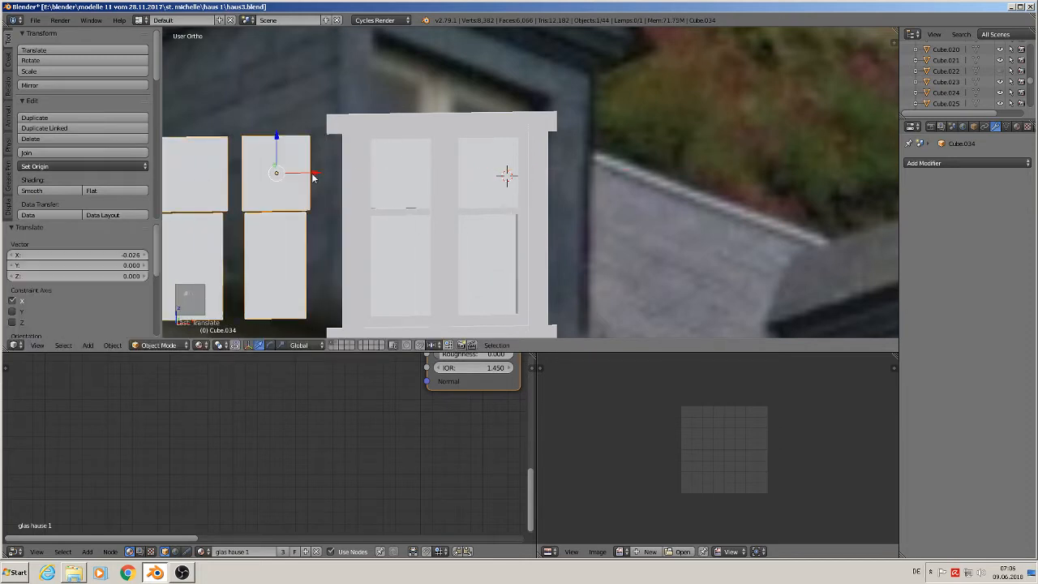
Delete the joined panes moved beside the window and select a remaining upper pane in the frame.
key(x)
click(308, 174)
right_click(394, 170)
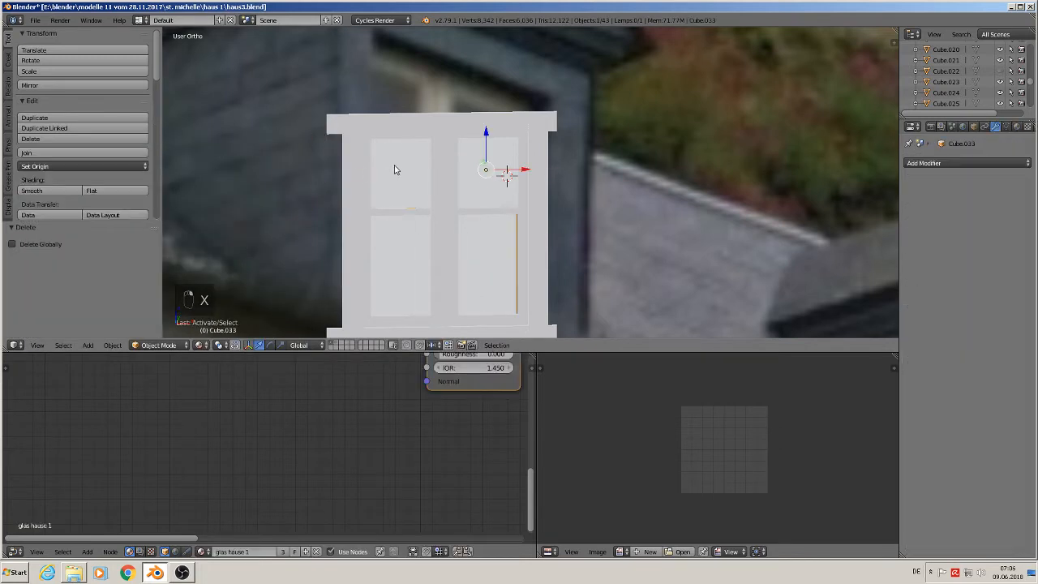
Nudge the glass panes very slightly along X within the window frame.
drag(524, 168, 549, 172)
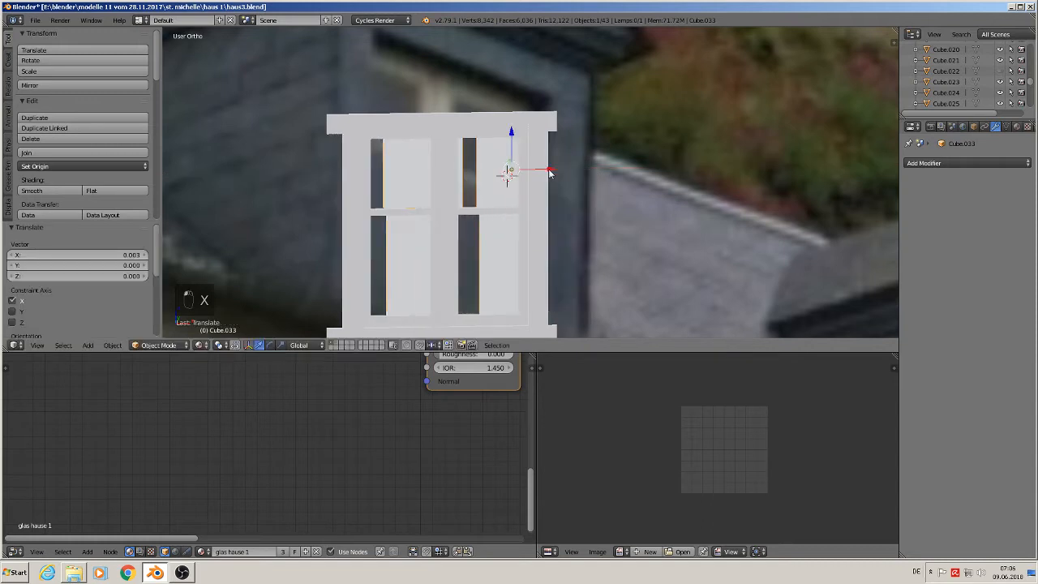
key(ctrl+z)
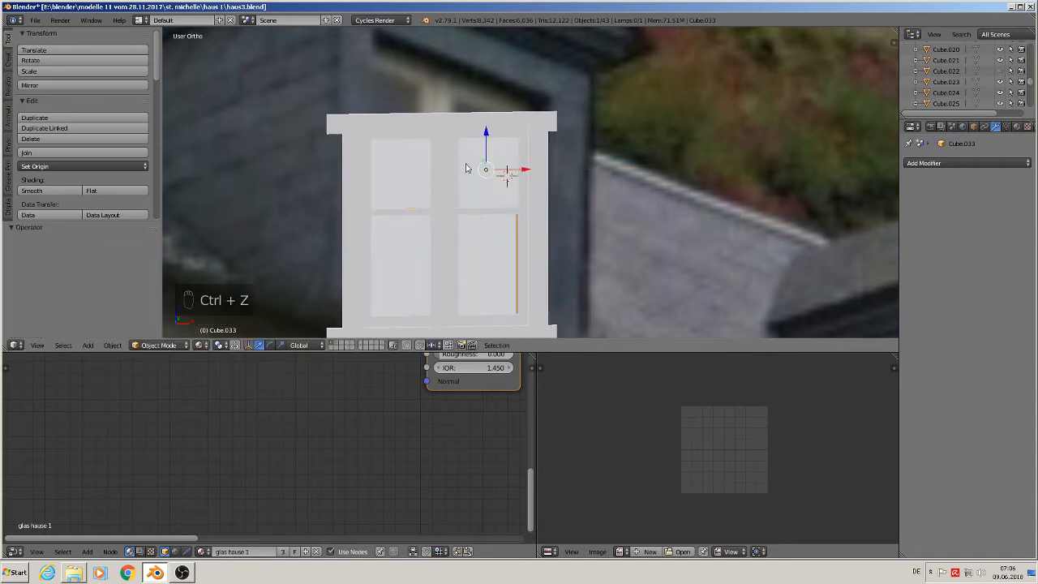
mouse_move(467, 168)
middle_down()
mouse_move(486, 203)
mouse_move(483, 173)
middle_up()
drag(464, 145, 512, 157)
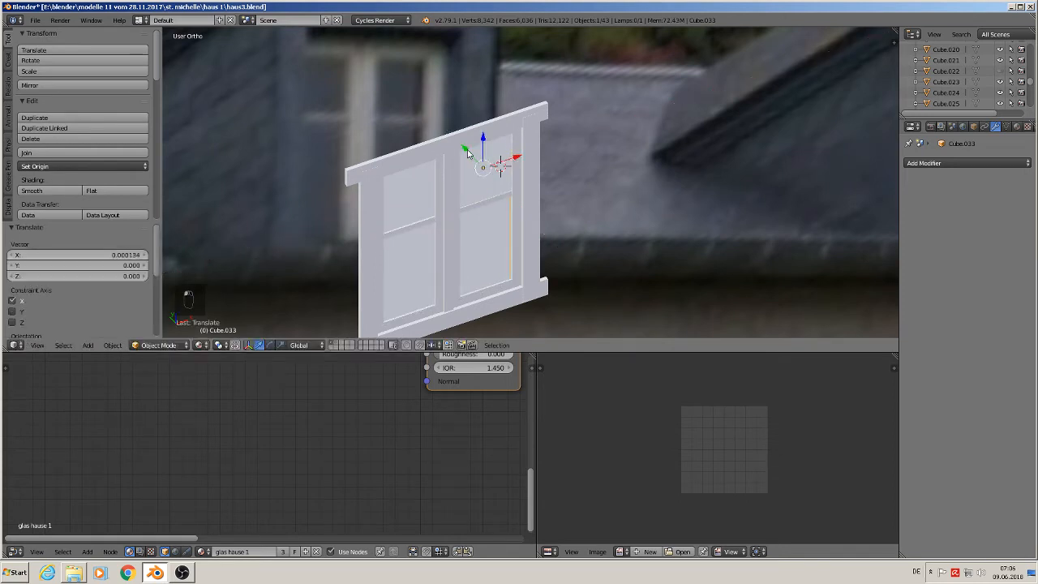
Join the window frame and the glass panes into a single object.
right_click(422, 160)
drag(430, 290, 400, 267)
key(ctrl+z)
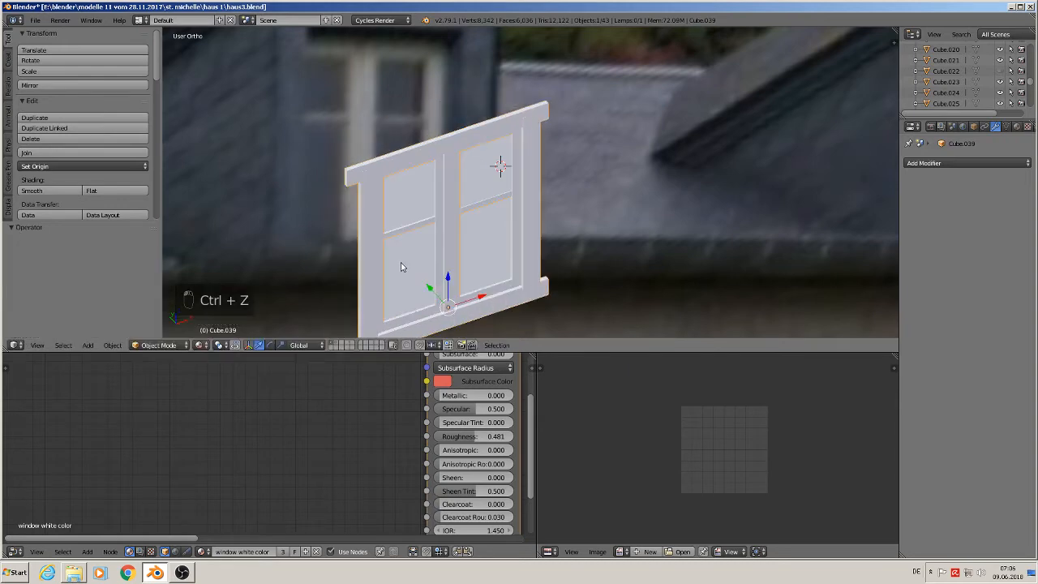
right_click(421, 199)
click(57, 153)
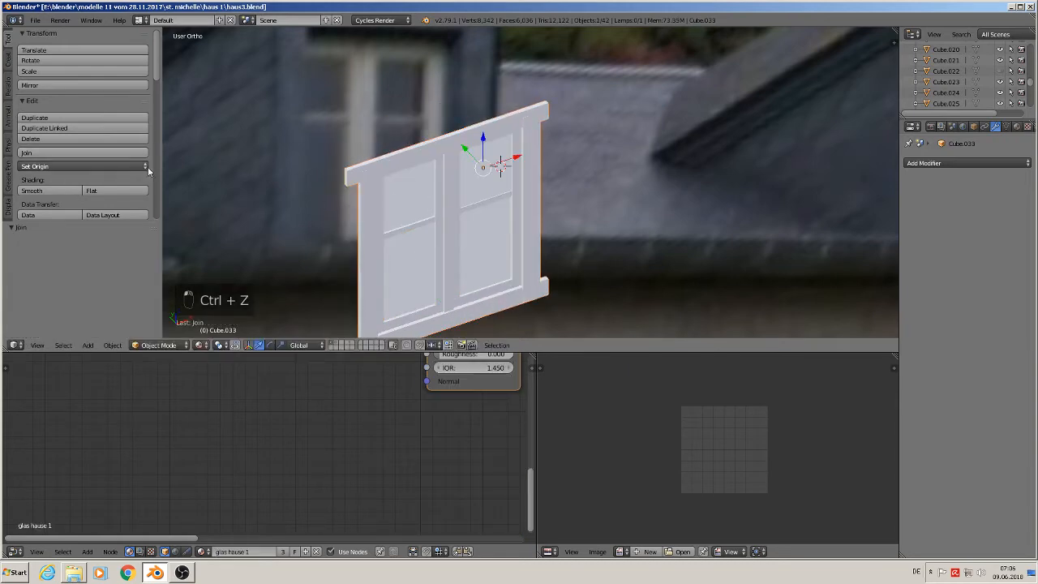
Raise the joined window by about 0.003 along Z and view it from the front.
middle_drag(486, 251, 415, 199)
drag(492, 142, 569, 148)
middle_drag(568, 149, 503, 202)
key(KP_1)
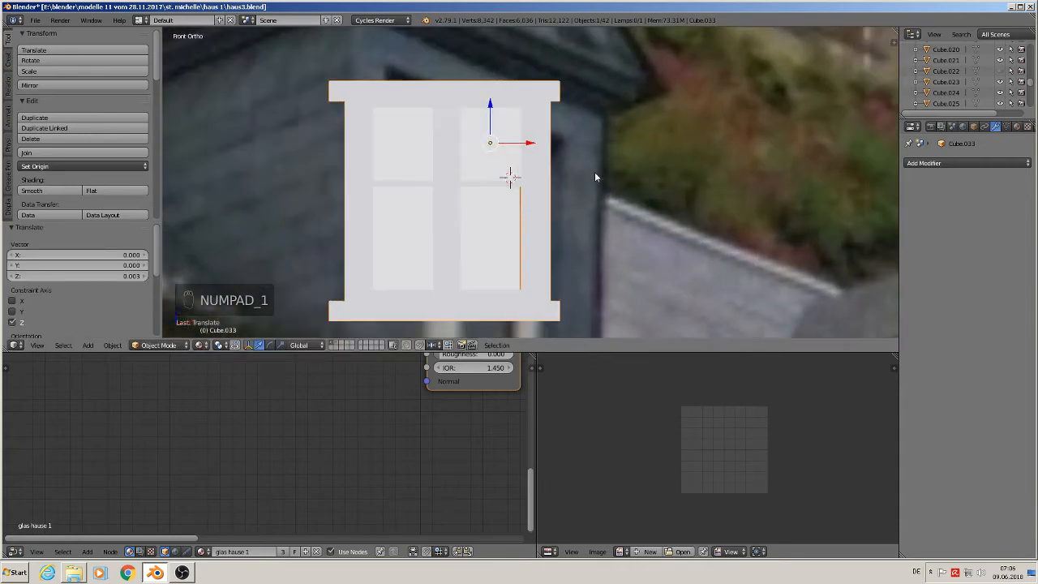
Duplicate the joined window and place the copy 0.073 further along X over the reference photo.
scroll(595, 172, down, 8)
scroll(587, 214, down, 3)
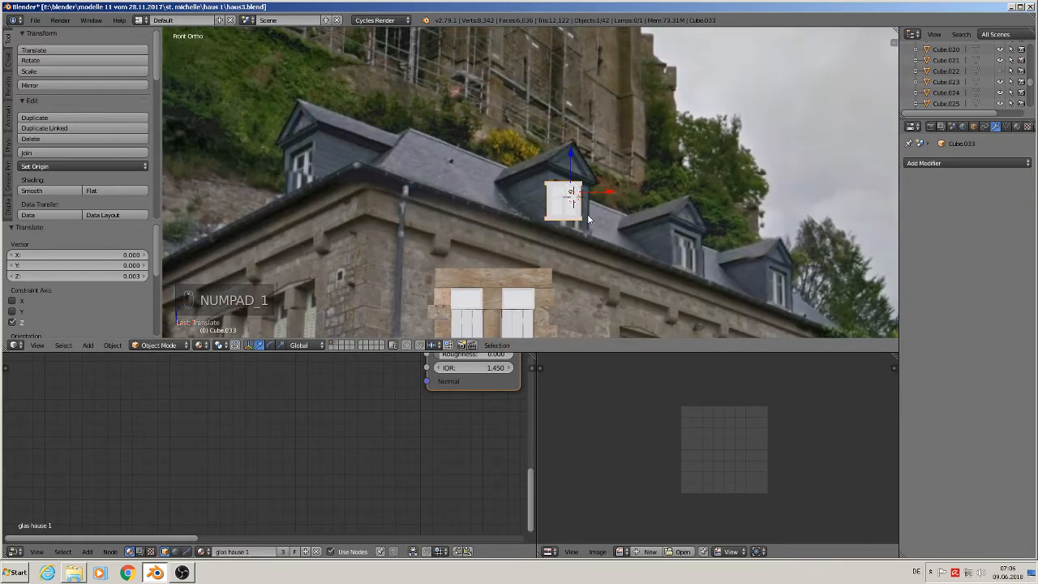
key(shift+d)
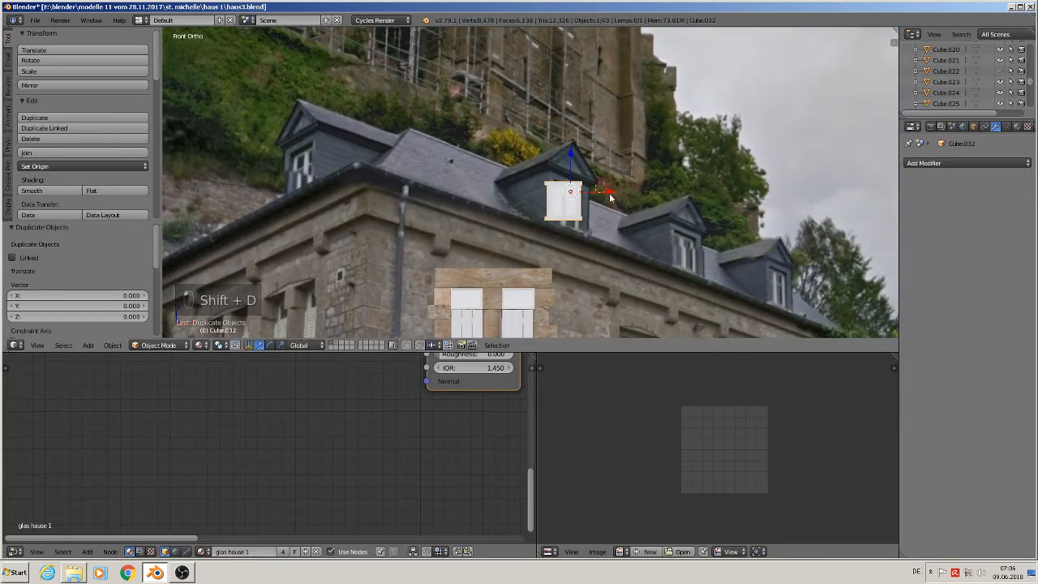
click(703, 200)
Move the original window about -1.541 along X so it lines up with the dormer box.
scroll(570, 240, down, 4)
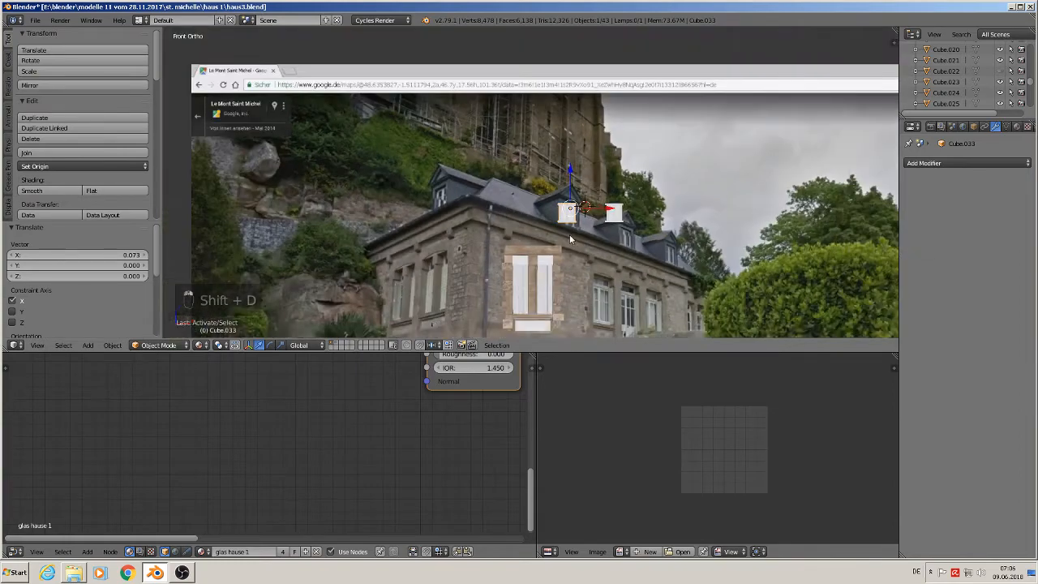
shift+middle_drag(571, 239, 724, 188)
scroll(637, 218, down, 3)
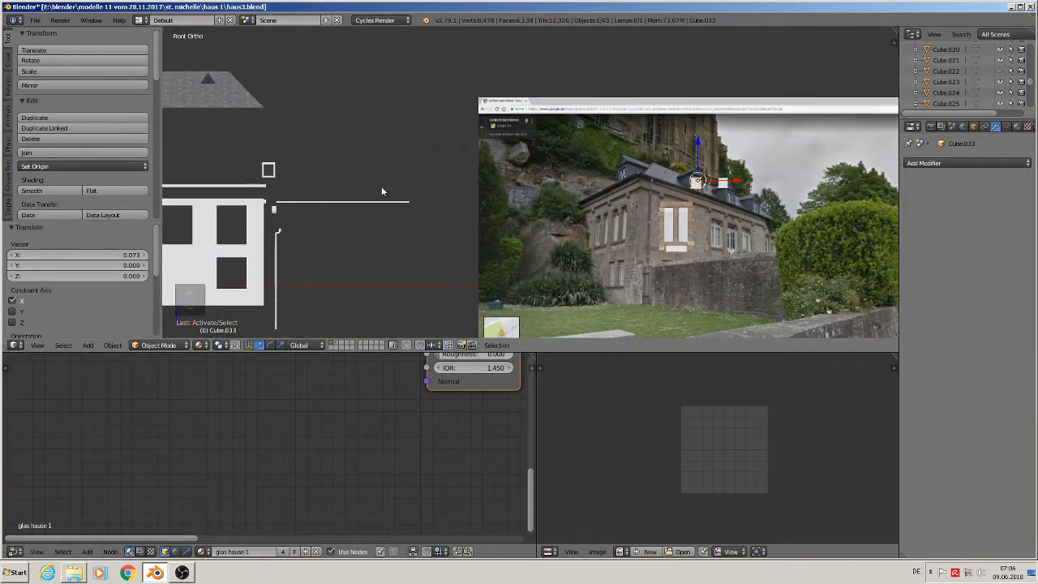
key(g)
key(x)
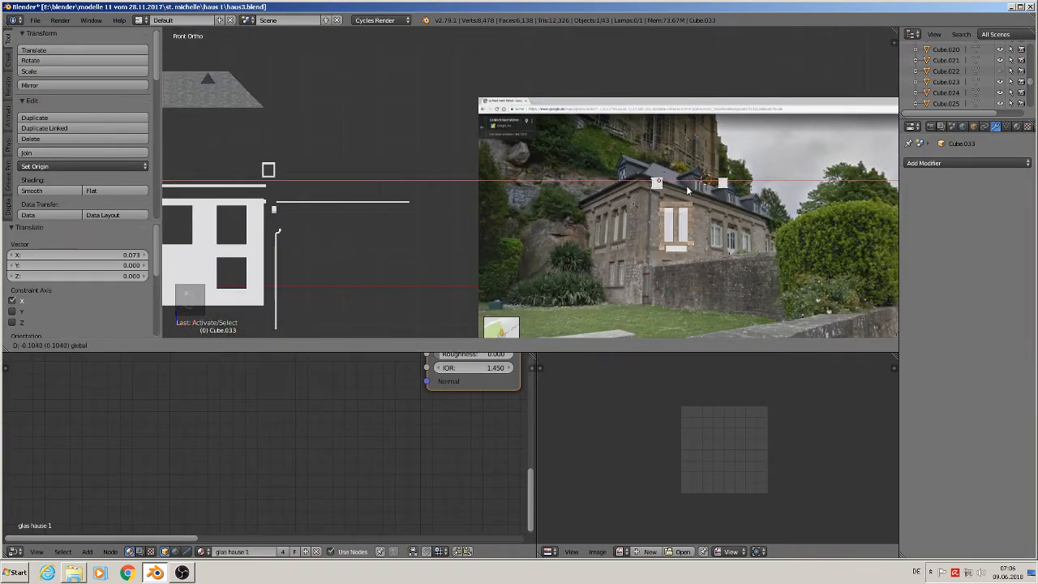
click(279, 174)
Raise the window about 0.035 along Z to the height of the dormer box's opening.
scroll(276, 175, up, 2)
scroll(276, 175, up, 3)
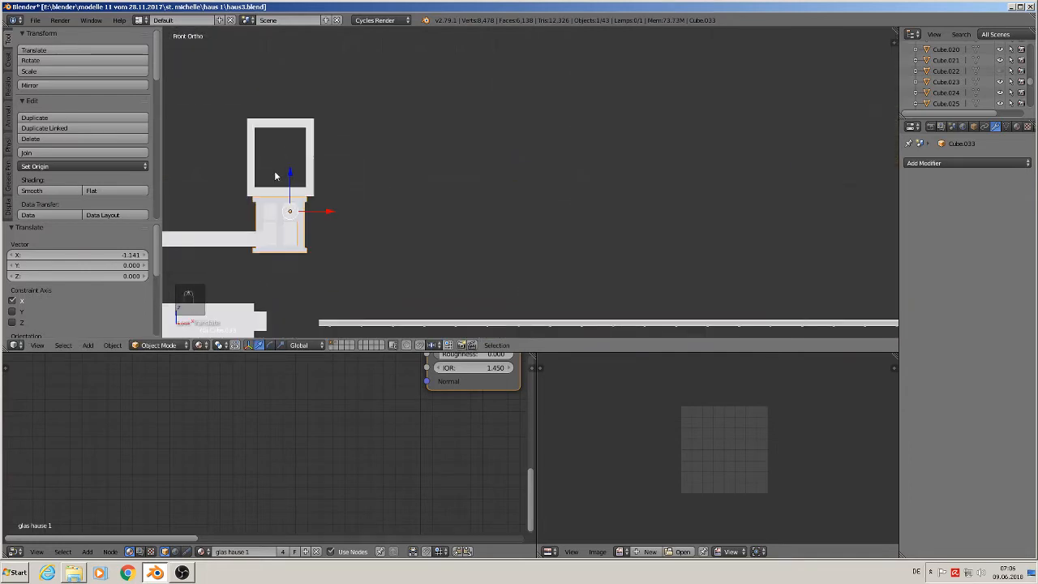
key(g)
key(z)
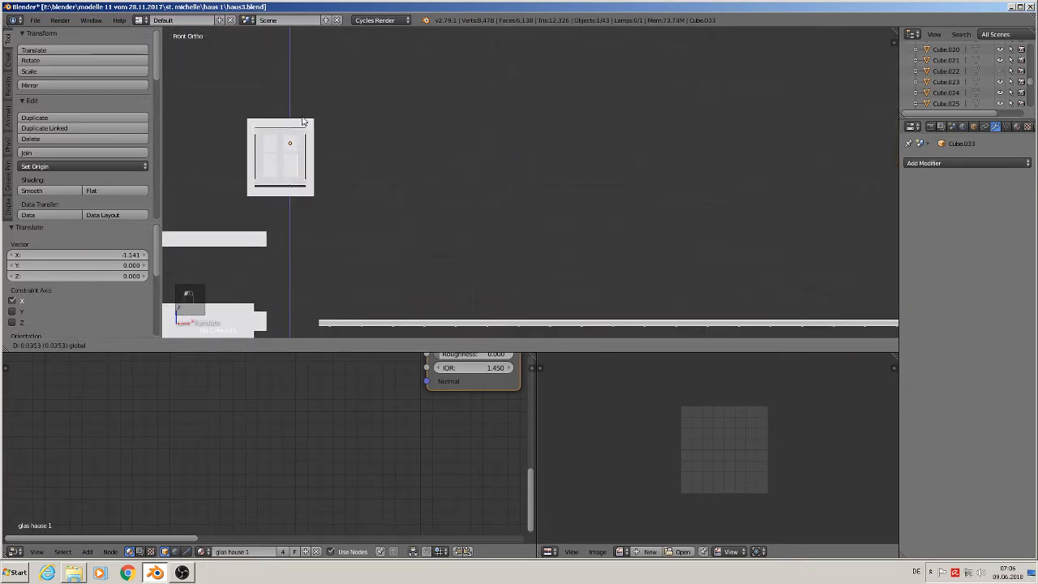
click(299, 146)
Move the window about -0.096 along Y into the front opening of the dormer box.
scroll(300, 146, up, 3)
middle_drag(299, 147, 354, 169)
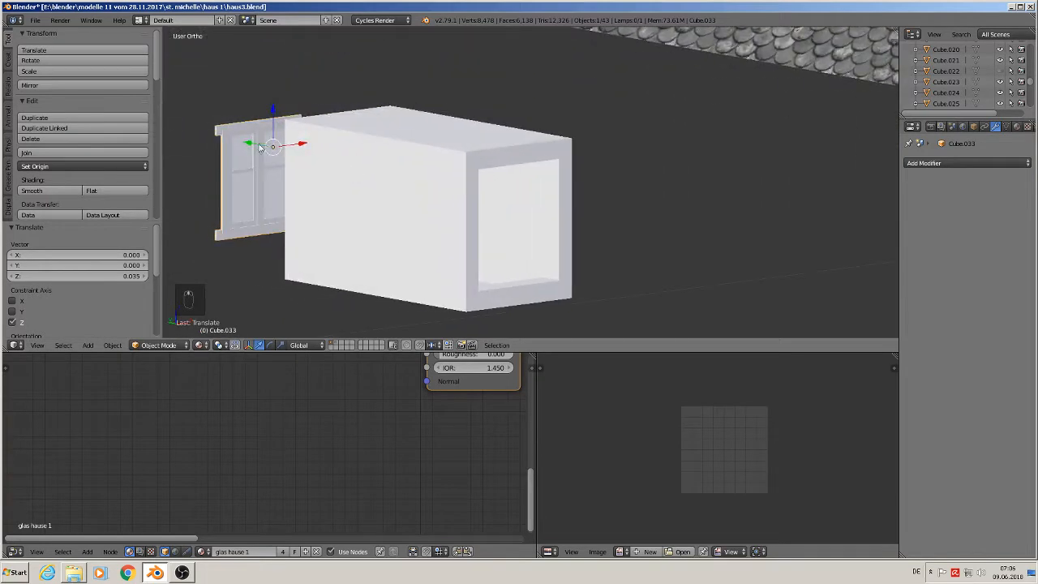
key(g)
key(y)
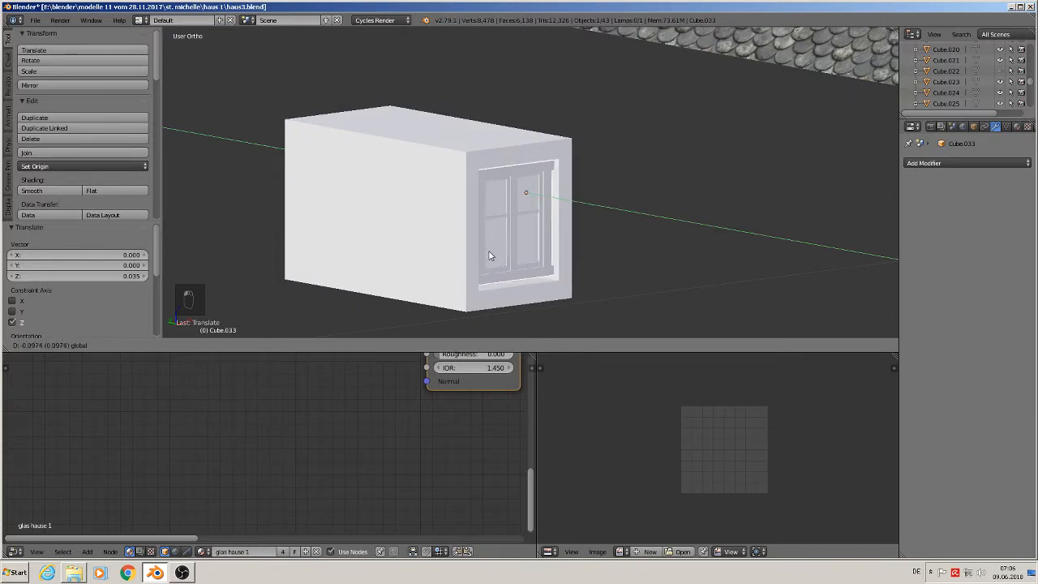
click(487, 254)
Scale the window up uniformly by about 1.1 and shift it 0.00038 along X to fill the dormer opening.
middle_drag(487, 254, 586, 259)
key(KP_1)
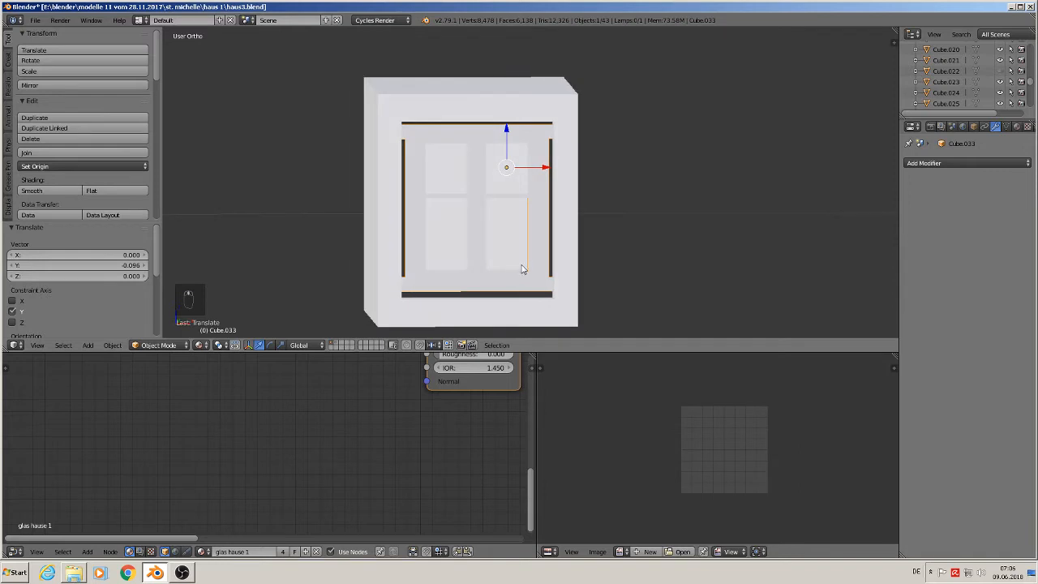
key(s)
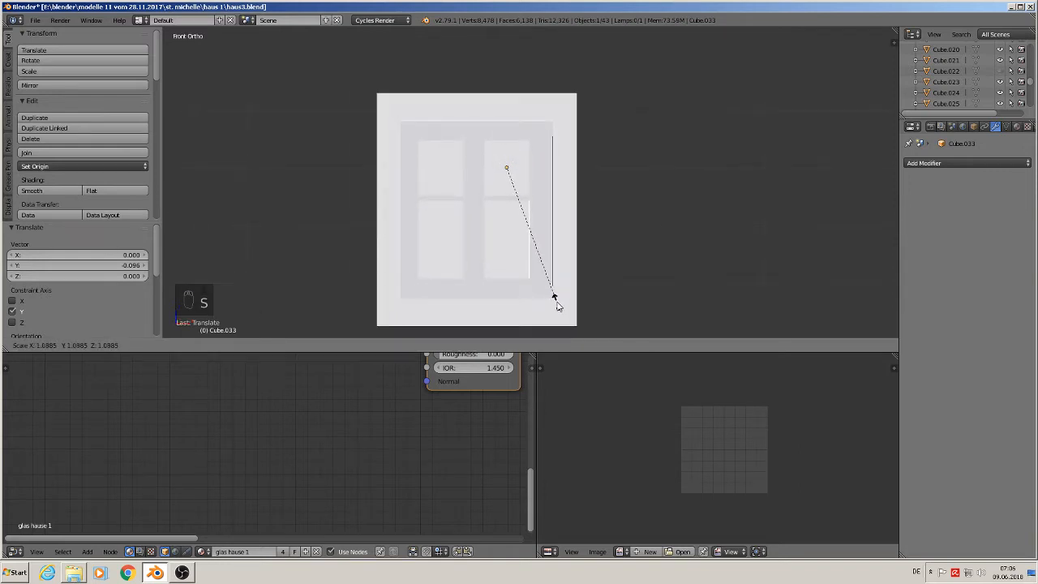
click(556, 304)
drag(548, 167, 552, 167)
Examine the dormers in the house's reference photo and compare them with the modelled dormer box.
middle_drag(552, 167, 336, 179)
scroll(576, 247, down, 6)
scroll(524, 209, down, 2)
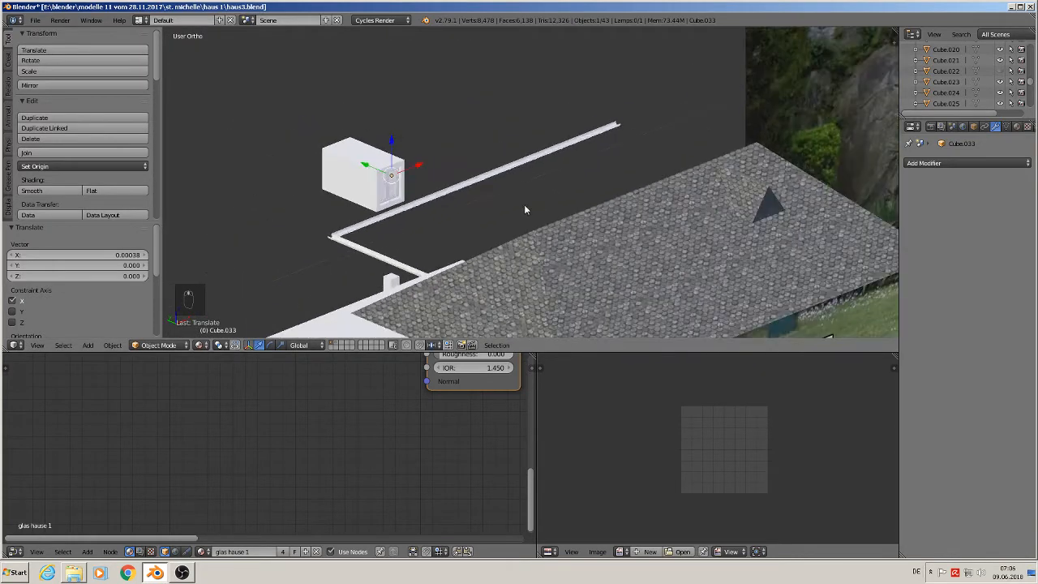
shift+middle_drag(725, 174, 309, 267)
scroll(568, 196, down, 3)
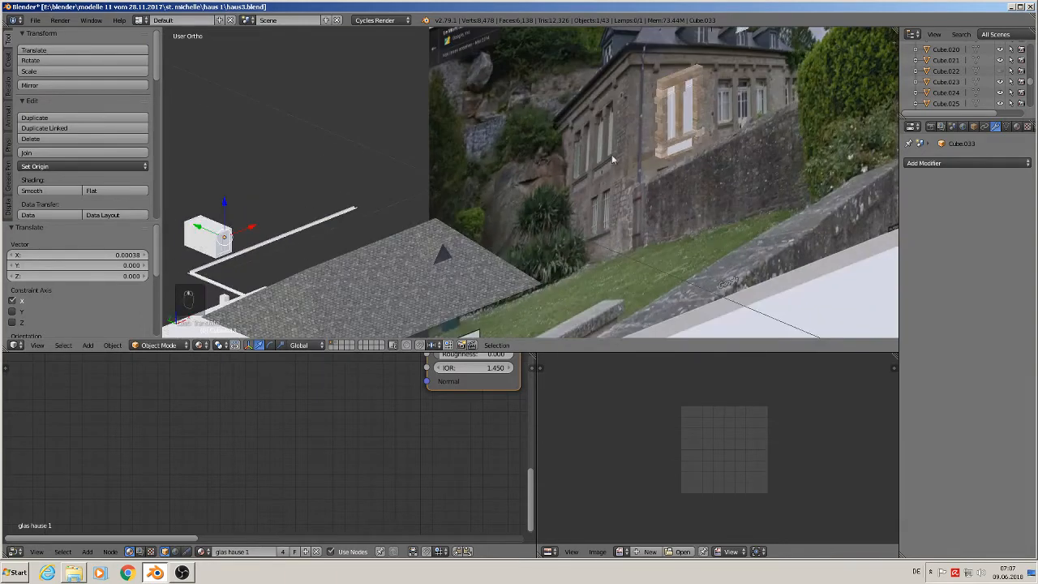
shift+middle_drag(681, 46, 736, 40)
scroll(522, 217, up, 10)
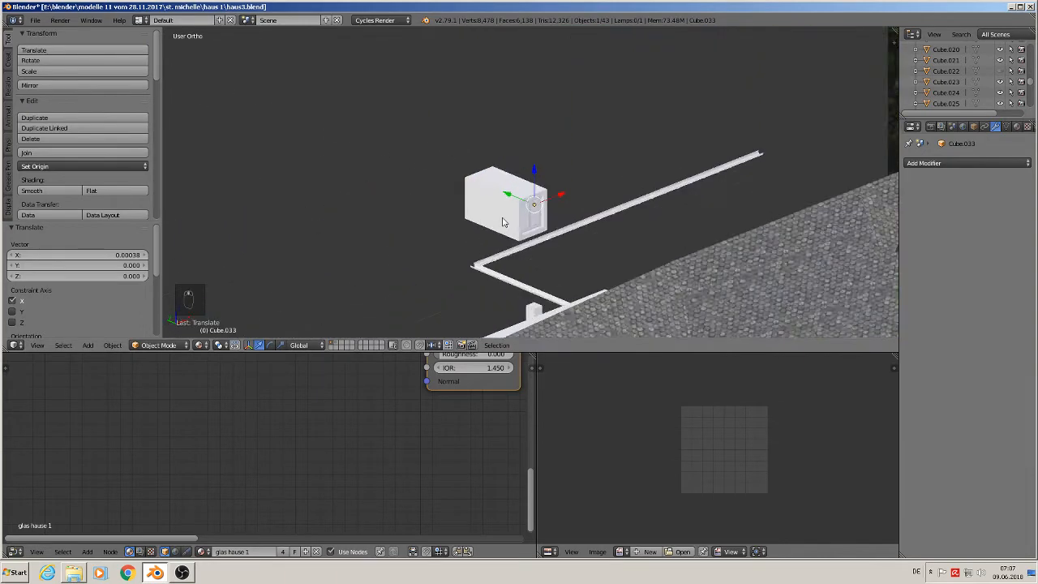
Select the long side face of the dormer box in Edit Mode.
key(Tab)
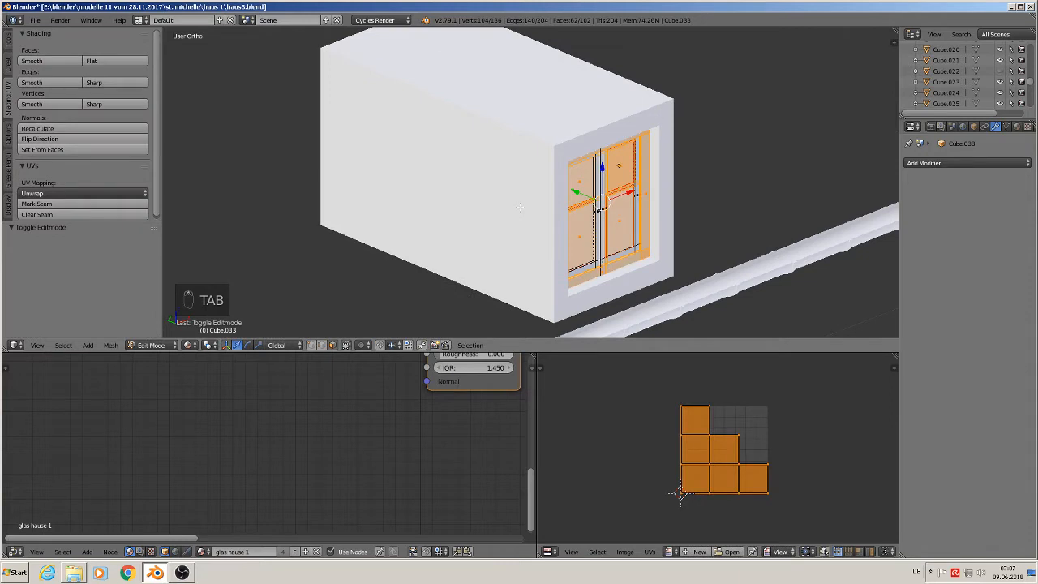
key(Tab)
right_click(522, 111)
key(Tab)
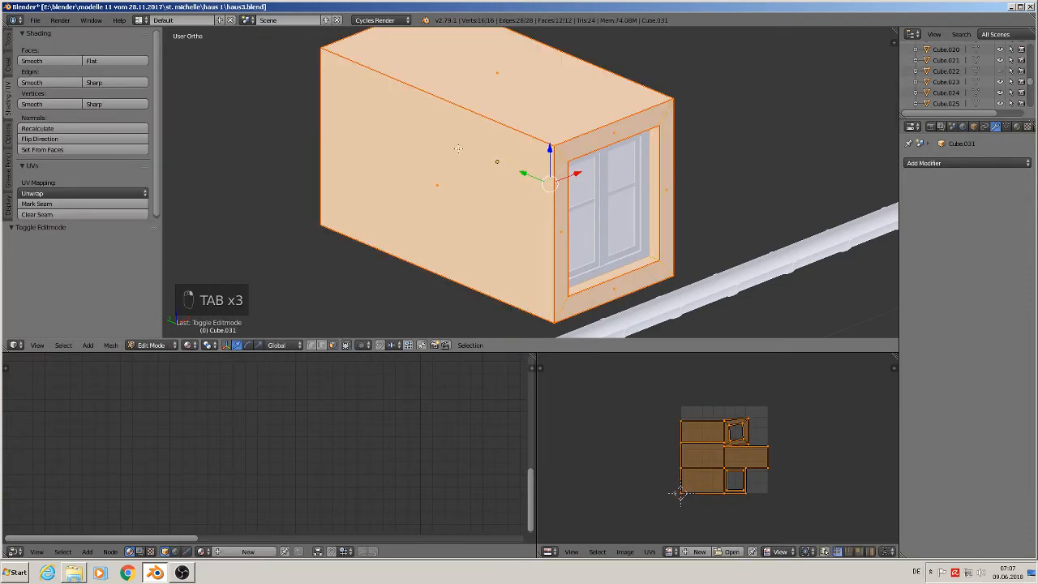
right_click(460, 186)
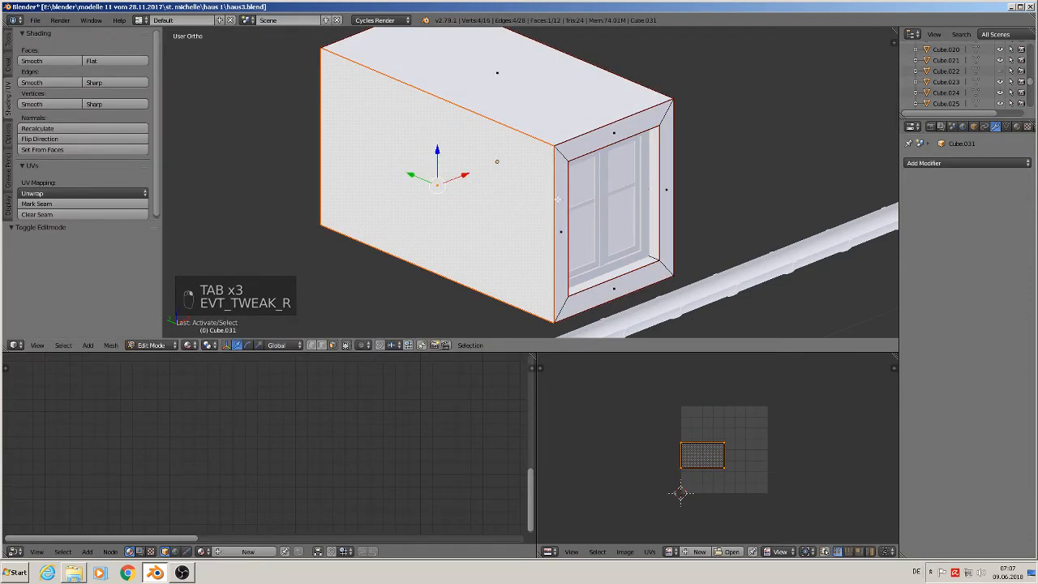
Create a new material for the dormer box and name it "RoOF SIDE panels".
click(1017, 127)
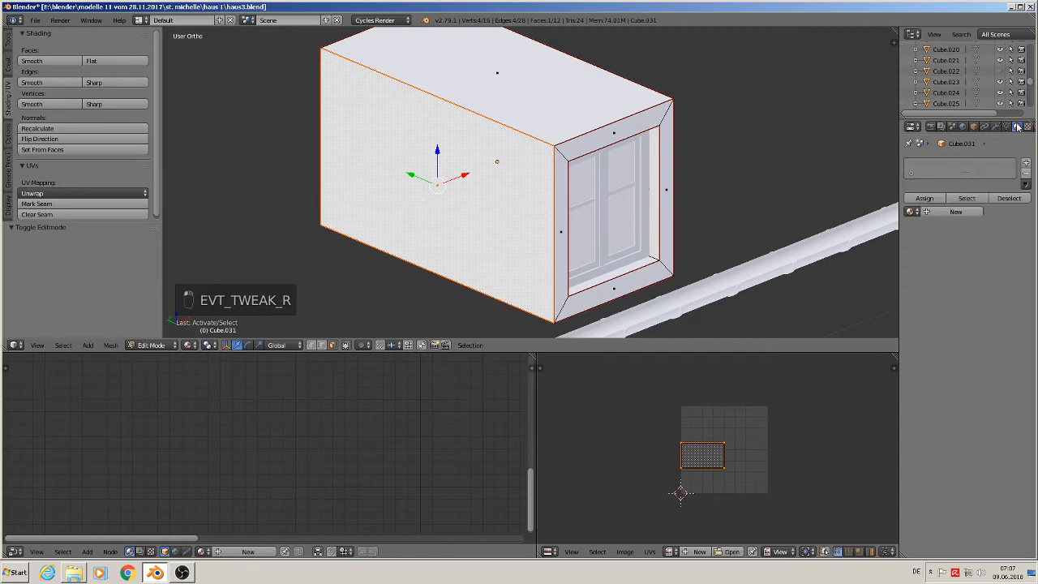
click(912, 212)
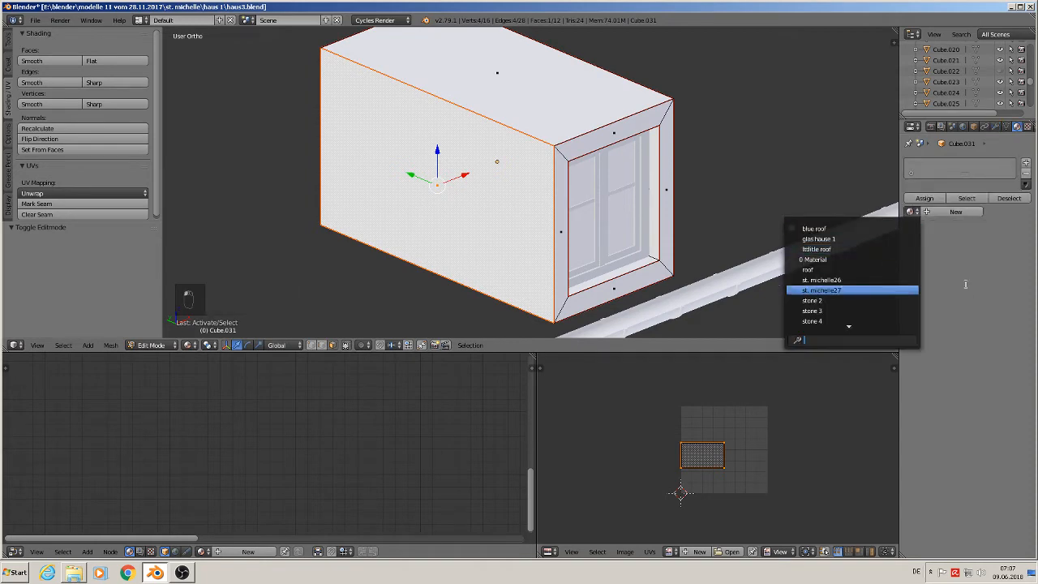
click(958, 212)
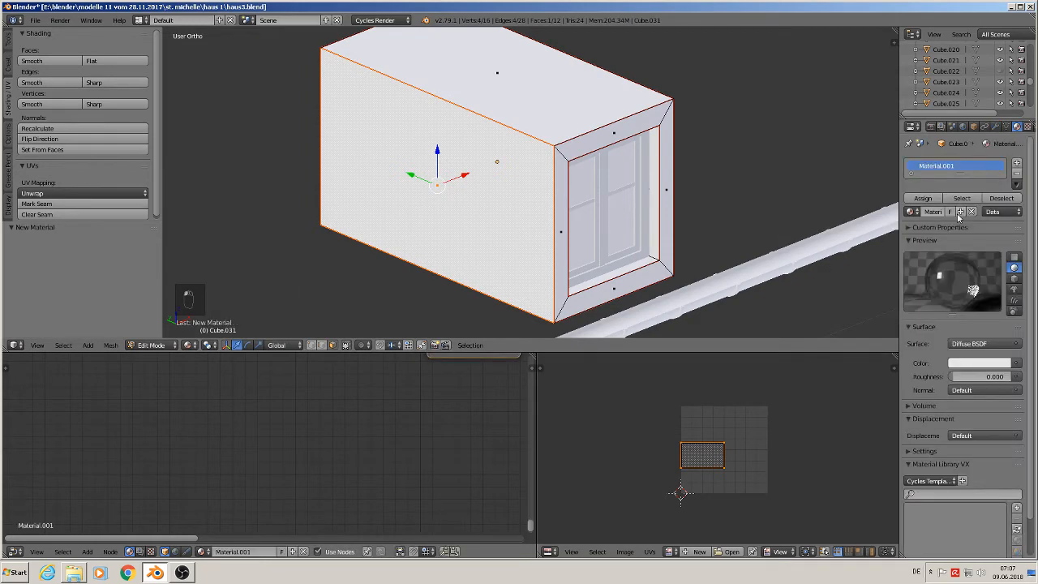
click(931, 211)
text(ols)
key(Return)
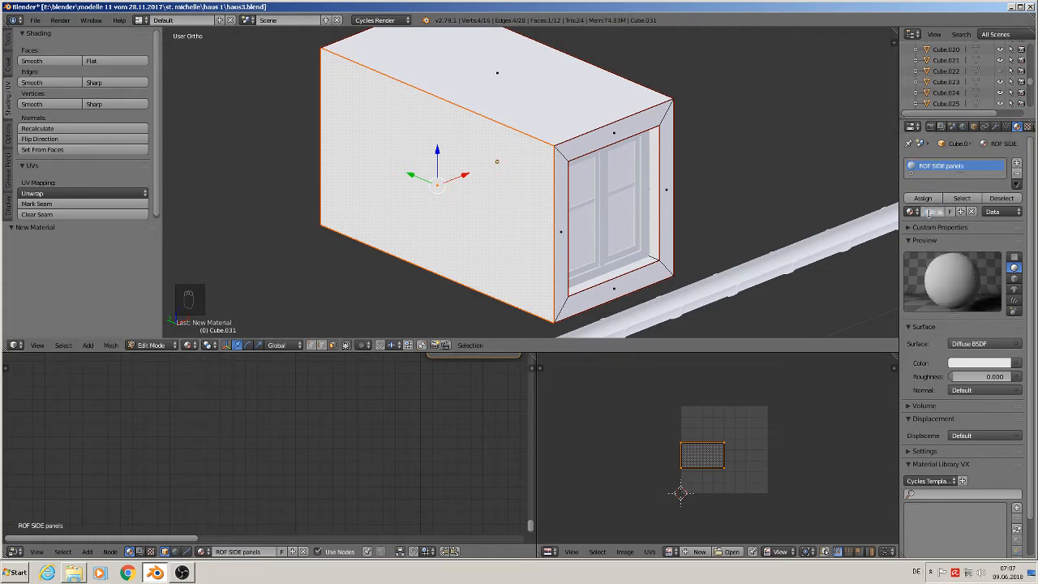
text(o)
key(Return)
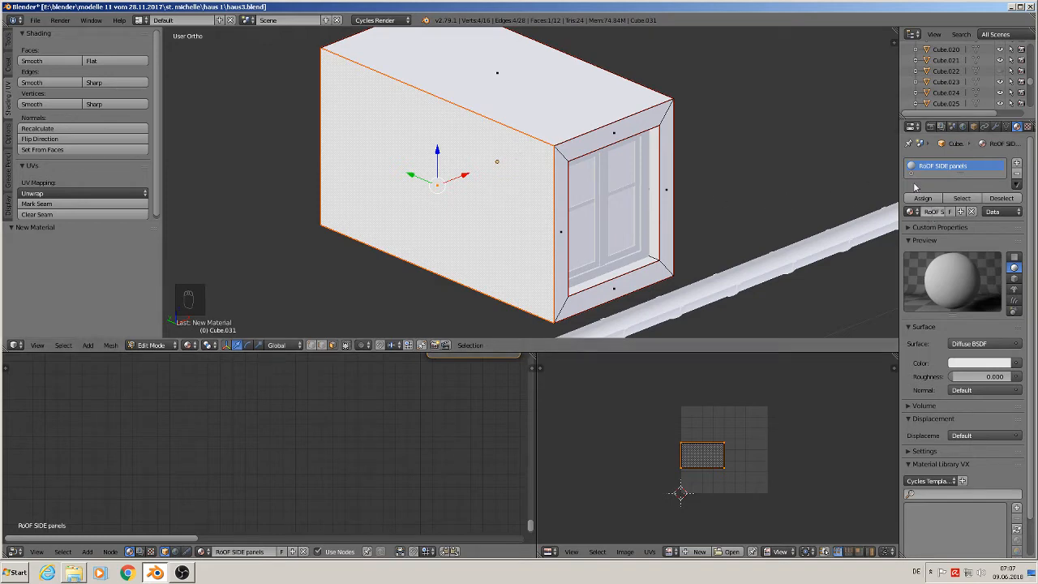
Paste the copied Principled BSDF and image texture node setup into the RoOF SIDE panels node tree.
scroll(342, 438, down, 1)
scroll(345, 439, down, 3)
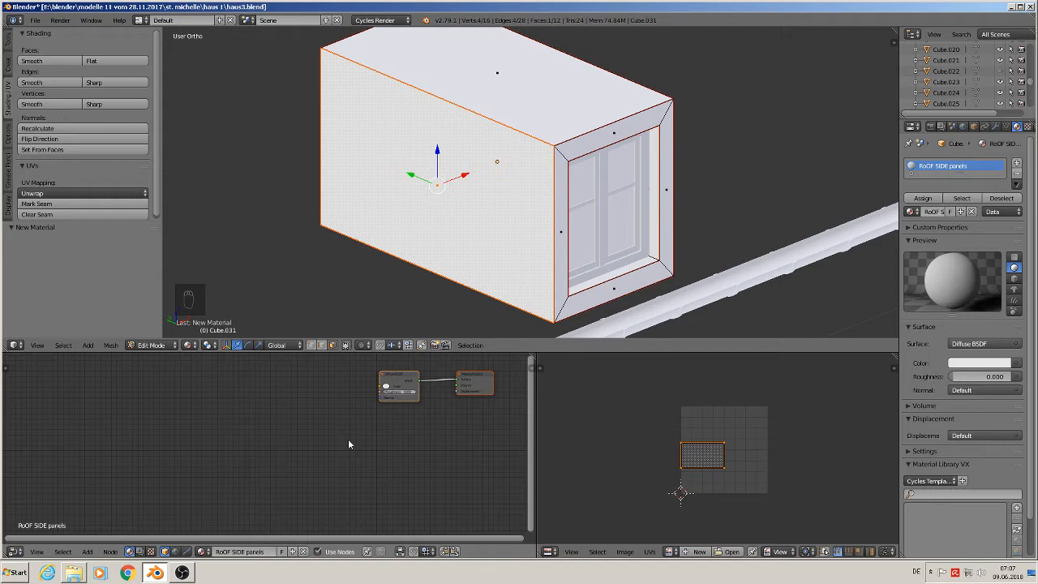
key(ctrl+v)
scroll(467, 377, up, 2)
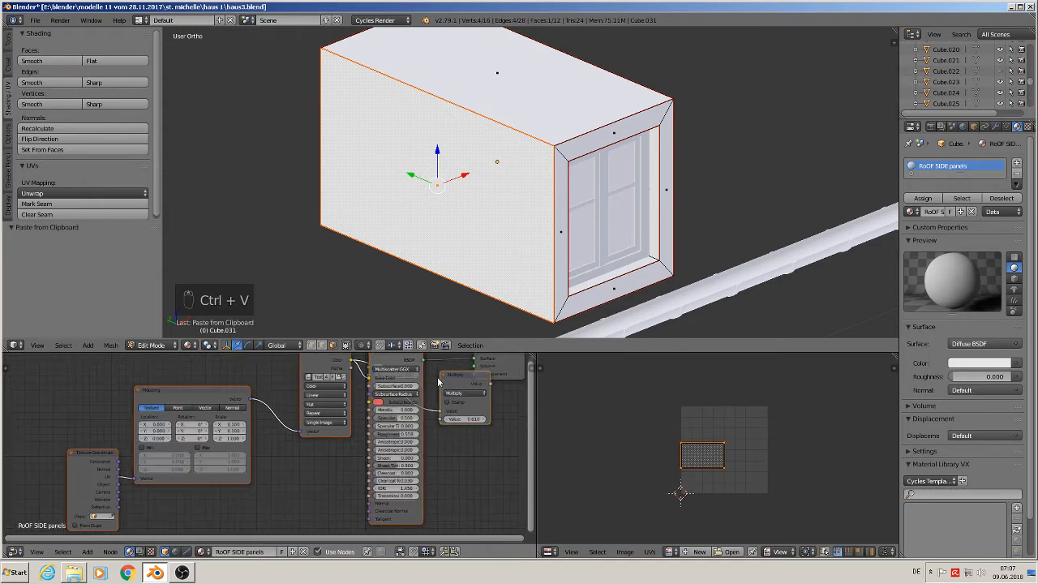
Move the pasted Principled BSDF node clear of the default Diffuse BSDF node and delete the Diffuse BSDF.
drag(403, 358, 391, 399)
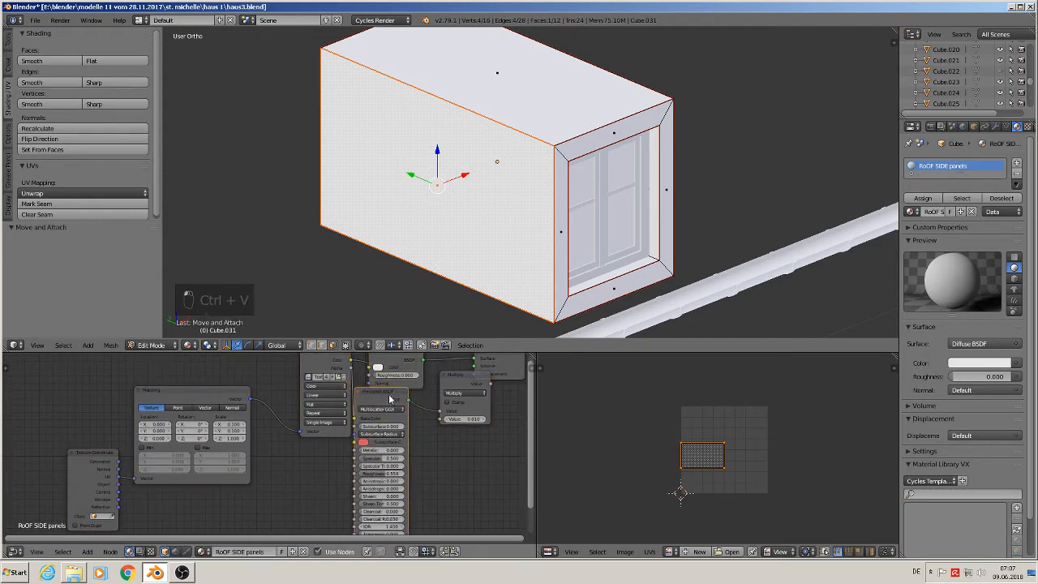
middle_drag(401, 386, 365, 415)
click(374, 393)
key(x)
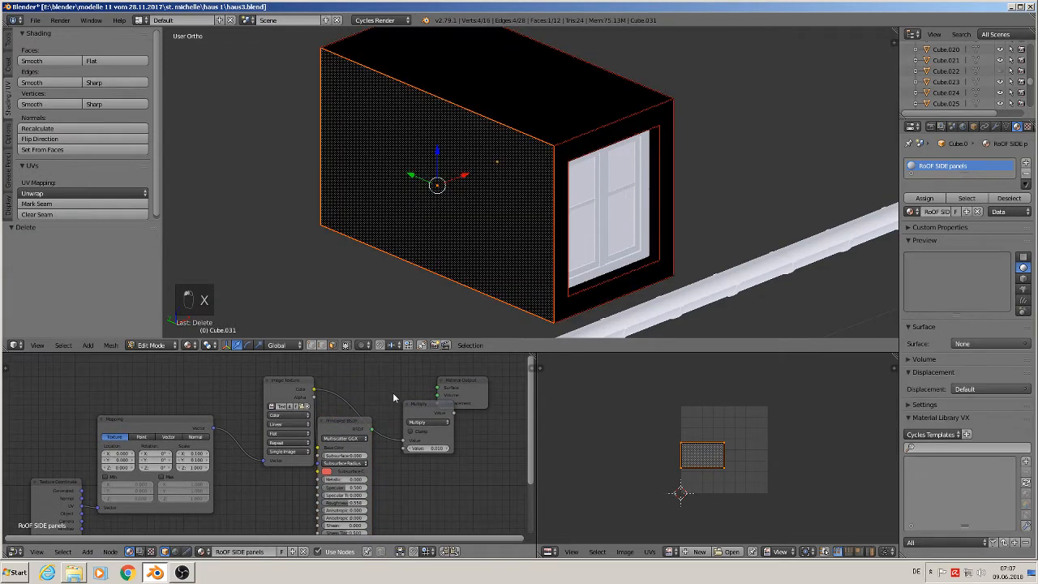
Connect the Principled BSDF to the Material Output's Surface and the Multiply node to its Displacement.
drag(372, 432, 445, 446)
drag(430, 406, 439, 403)
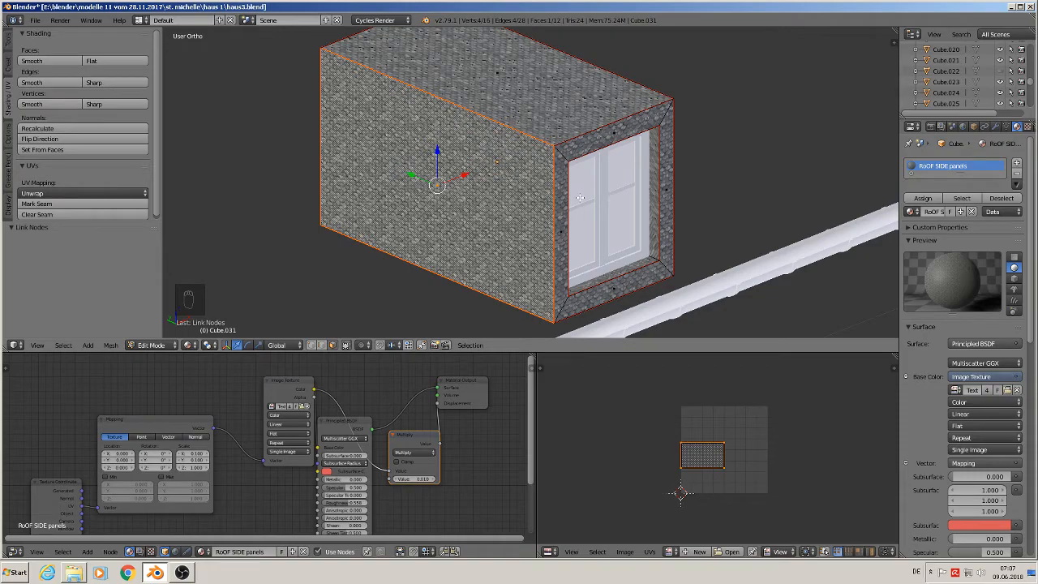
middle_drag(580, 209, 544, 157)
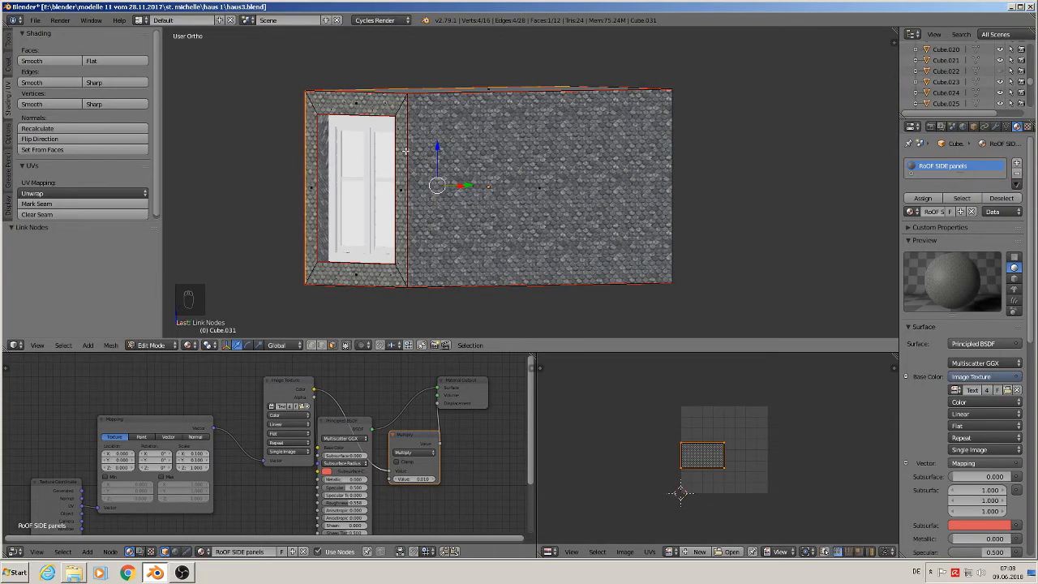
mouse_move(471, 189)
middle_down()
mouse_move(527, 195)
mouse_move(471, 189)
middle_up()
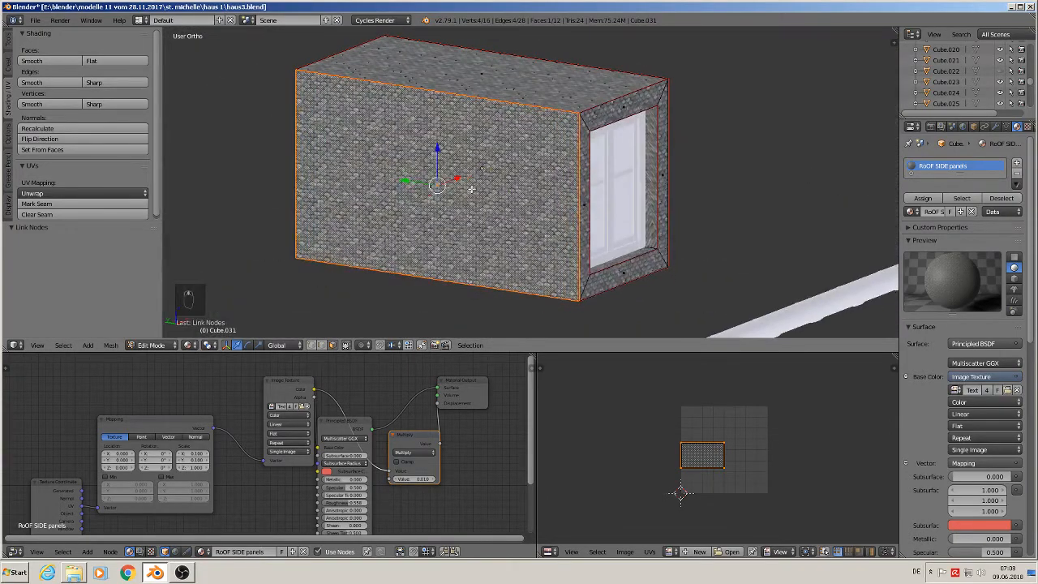
Rotate the UVs of the dormer box's large side face by 180° and clear the selection.
scroll(471, 189, up, 2)
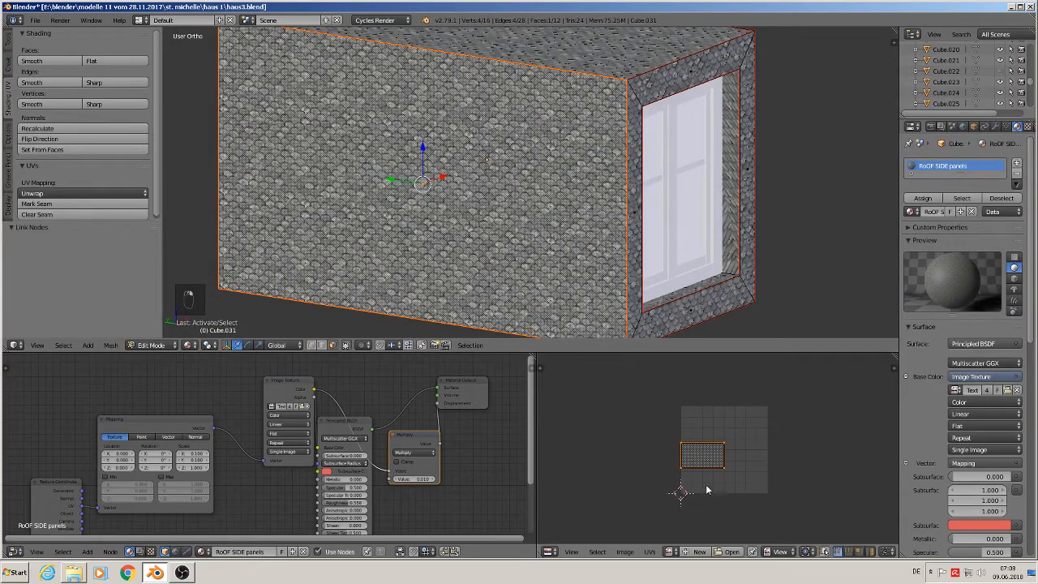
text(r180)
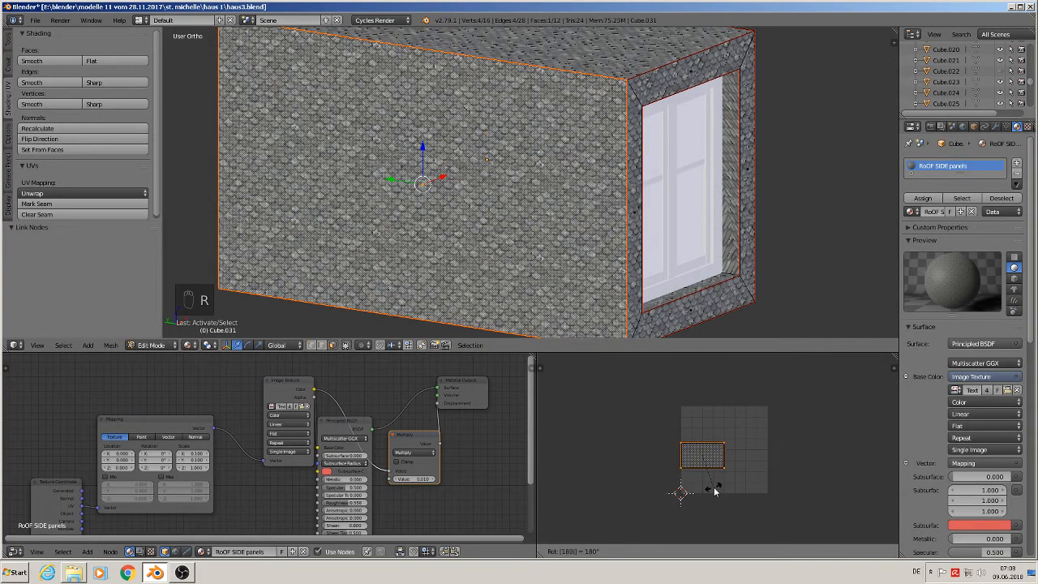
key(Return)
scroll(674, 234, down, 5)
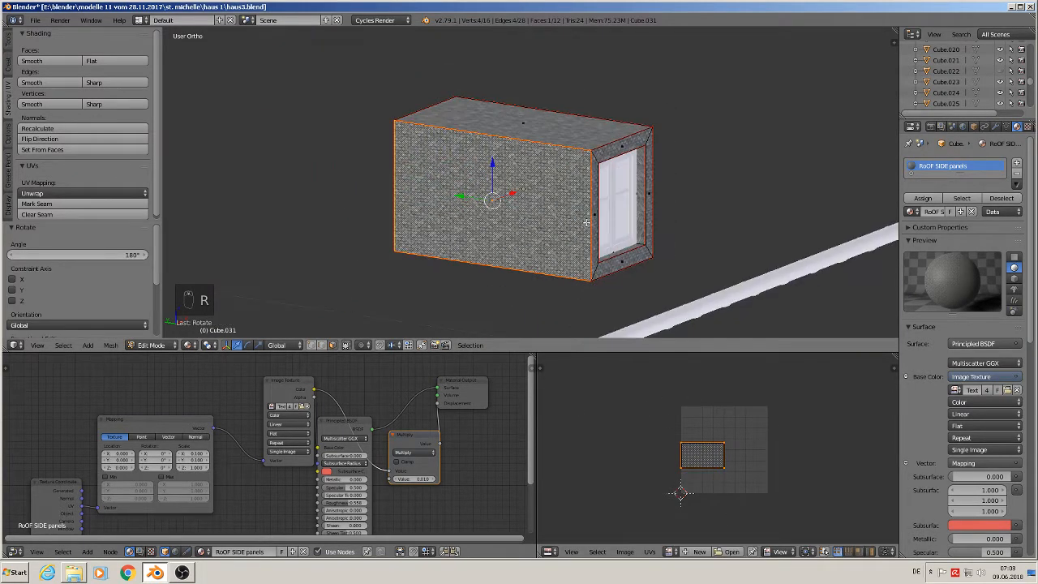
key(a)
Examine the dormers in the reference photo and the slate on the main roof for comparison with the box.
shift+middle_drag(682, 223, 166, 268)
scroll(423, 108, up, 4)
scroll(422, 108, up, 2)
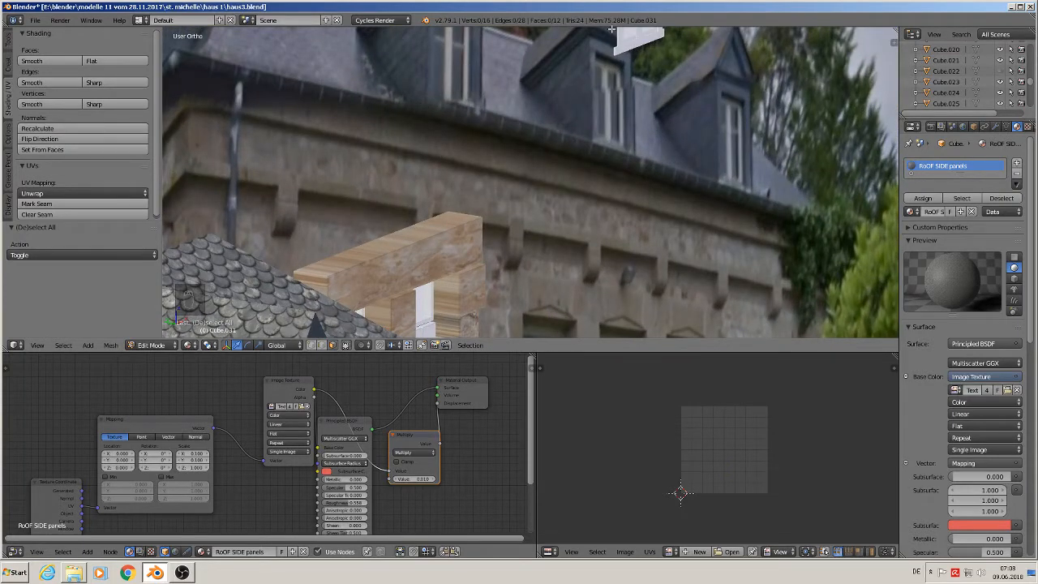
scroll(416, 188, down, 3)
shift+middle_drag(286, 238, 717, 109)
scroll(520, 182, down, 3)
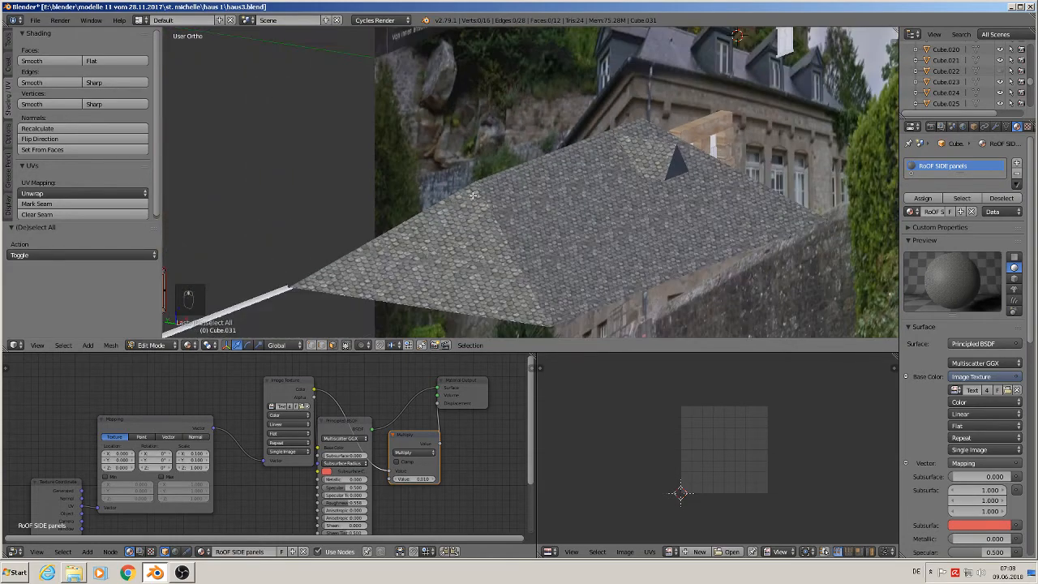
shift+middle_drag(425, 259, 627, 150)
scroll(348, 180, up, 9)
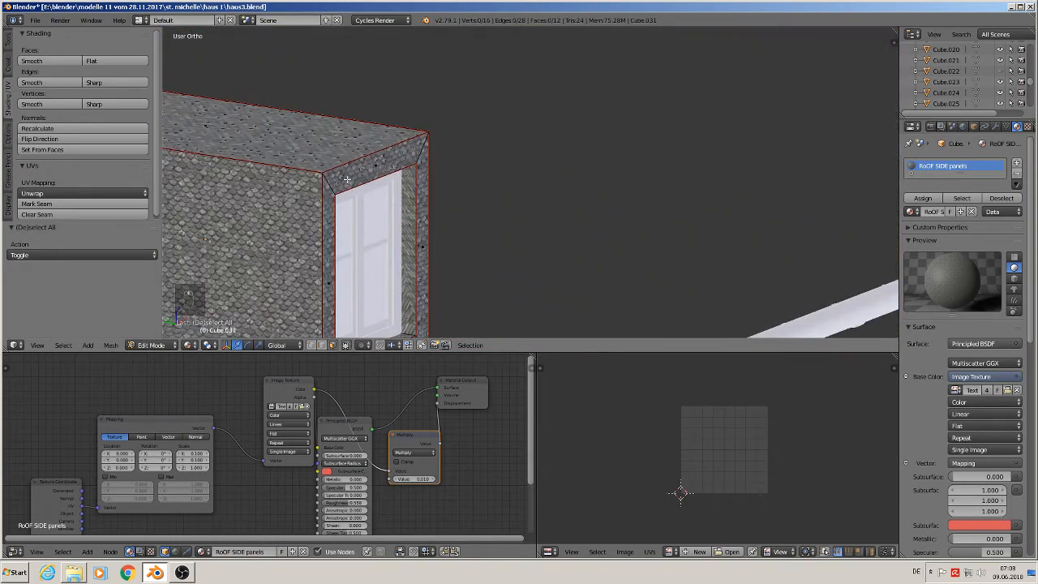
Select all the frame faces around the window opening, including the inner reveal faces.
right_click(347, 180)
shift+right_click(327, 223)
shift+right_click(419, 200)
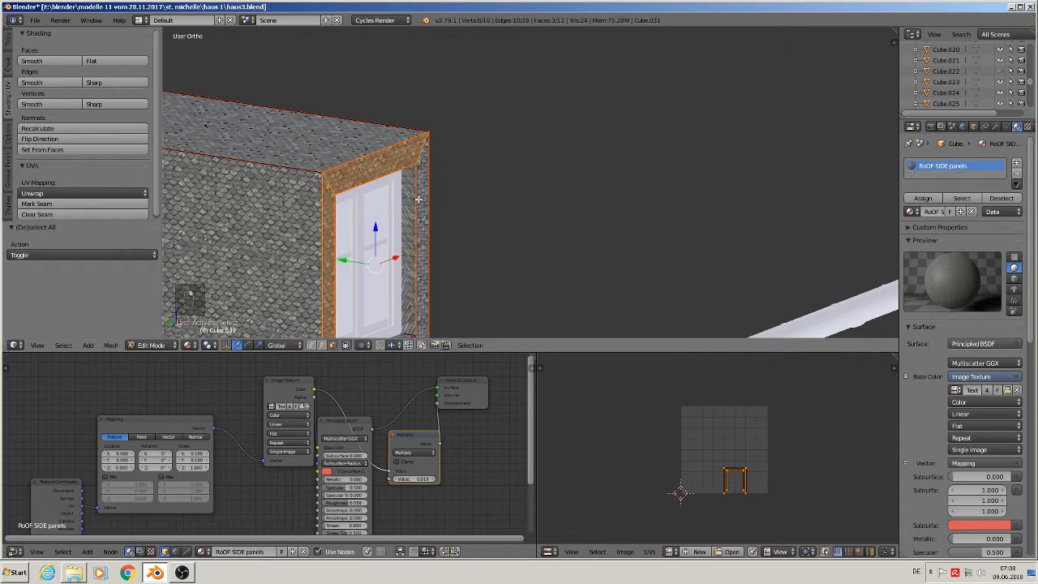
shift+right_click(412, 204)
middle_drag(413, 204, 365, 336)
shift+right_click(293, 186)
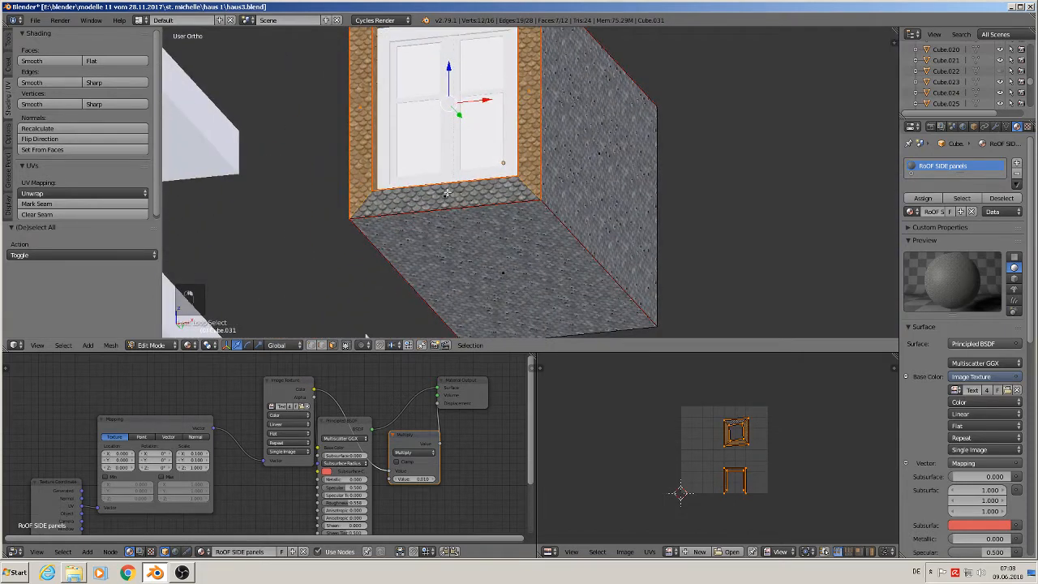
shift+right_click(447, 192)
Add a second material slot with the existing "blue roof" material and assign it to the selected window-frame faces.
click(1018, 165)
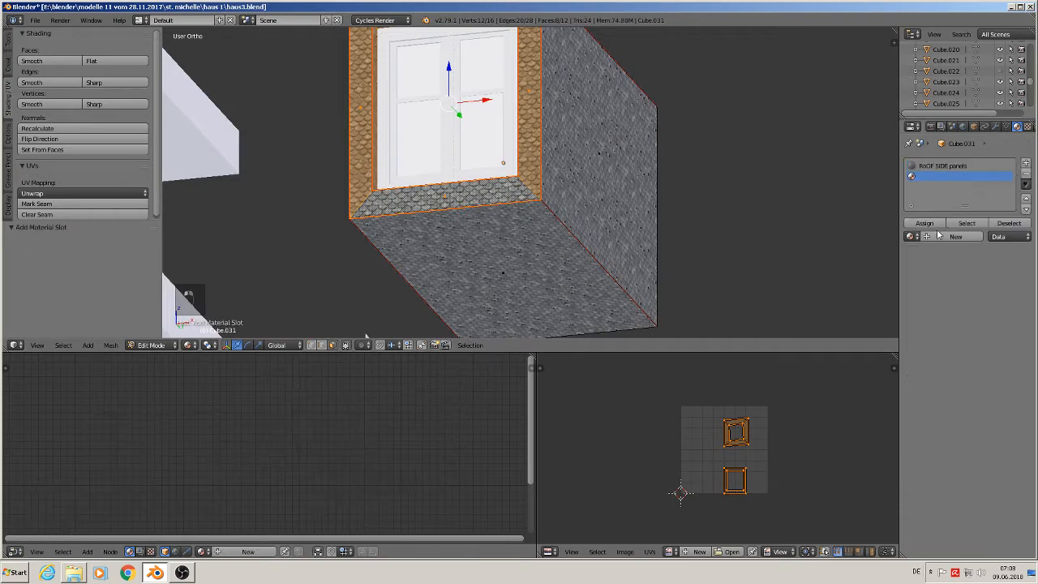
click(912, 237)
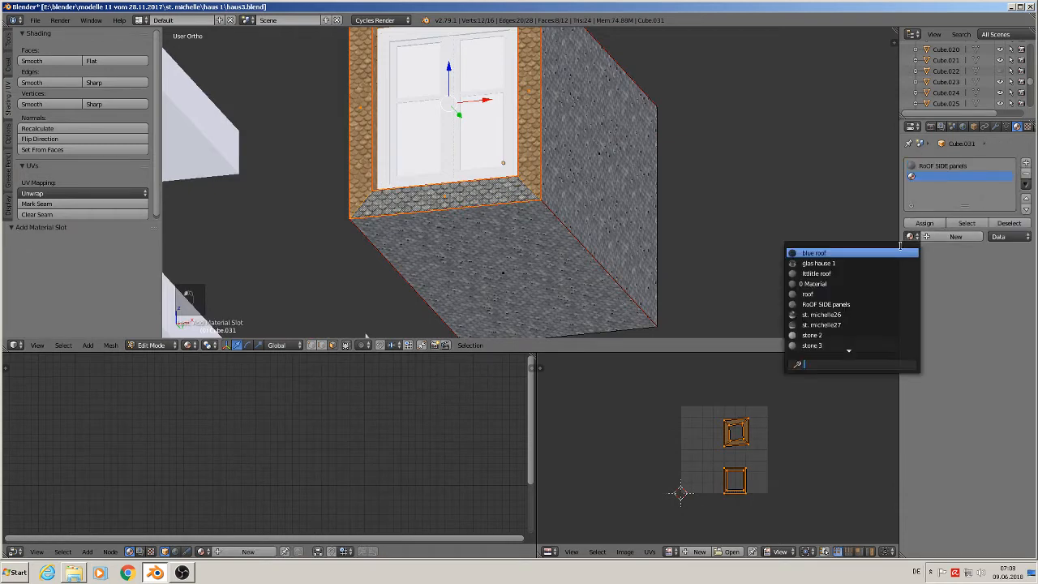
click(879, 254)
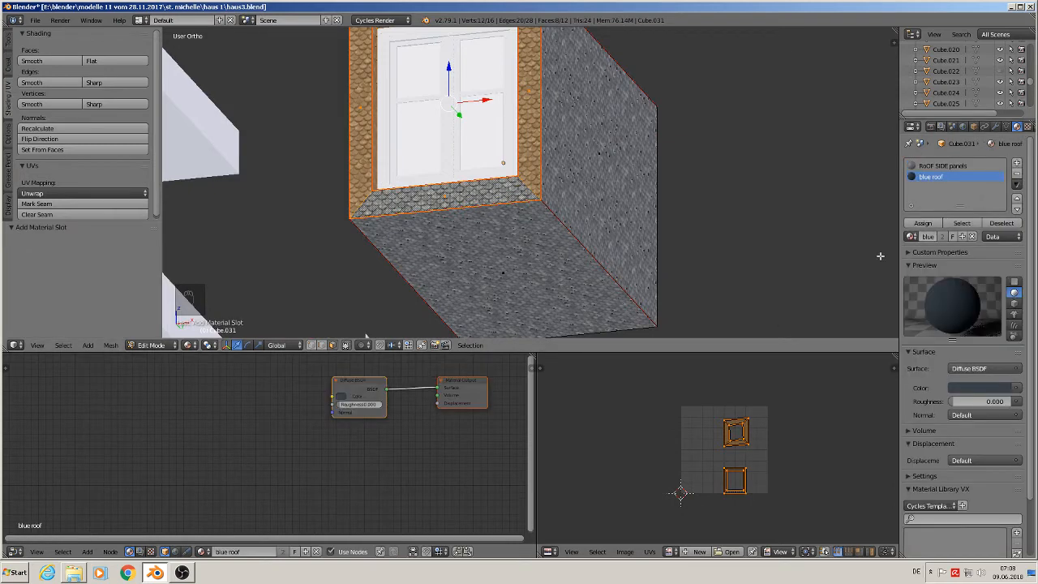
click(924, 223)
middle_drag(469, 145, 540, 212)
key(a)
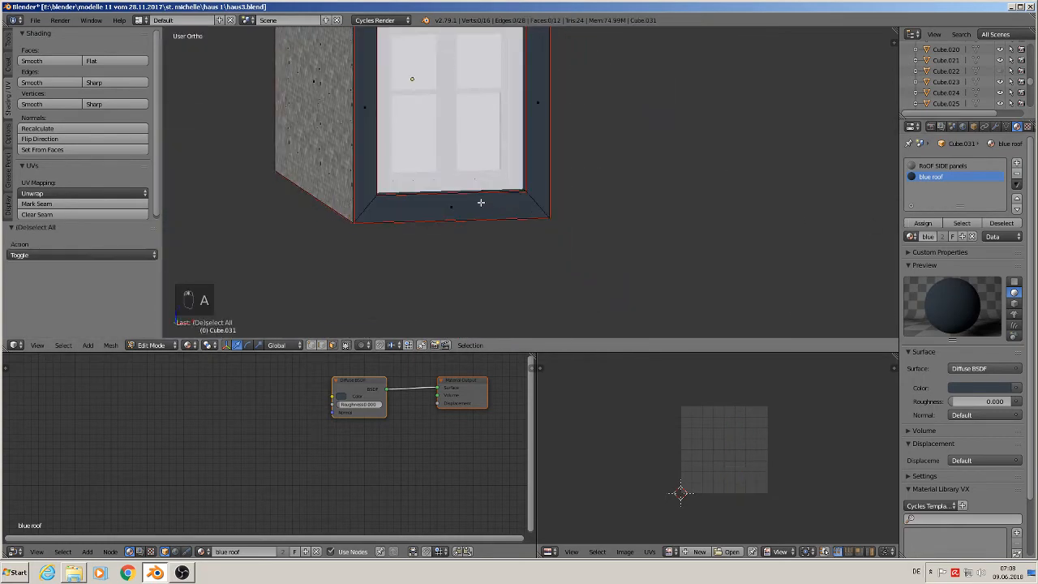
Assign the blue roof material to the top face of the dormer box.
middle_drag(423, 195, 470, 260)
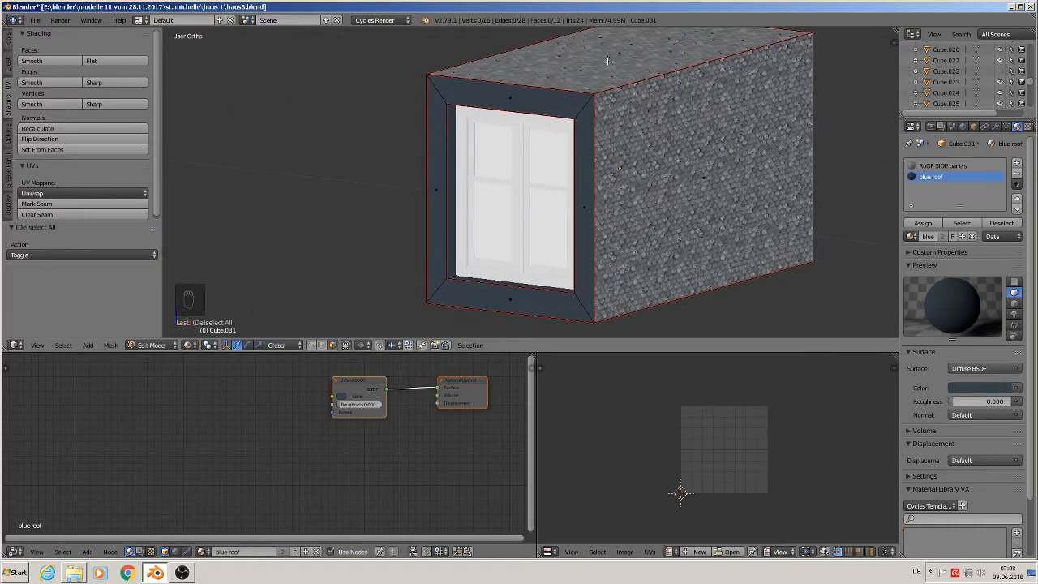
middle_drag(607, 61, 577, 147)
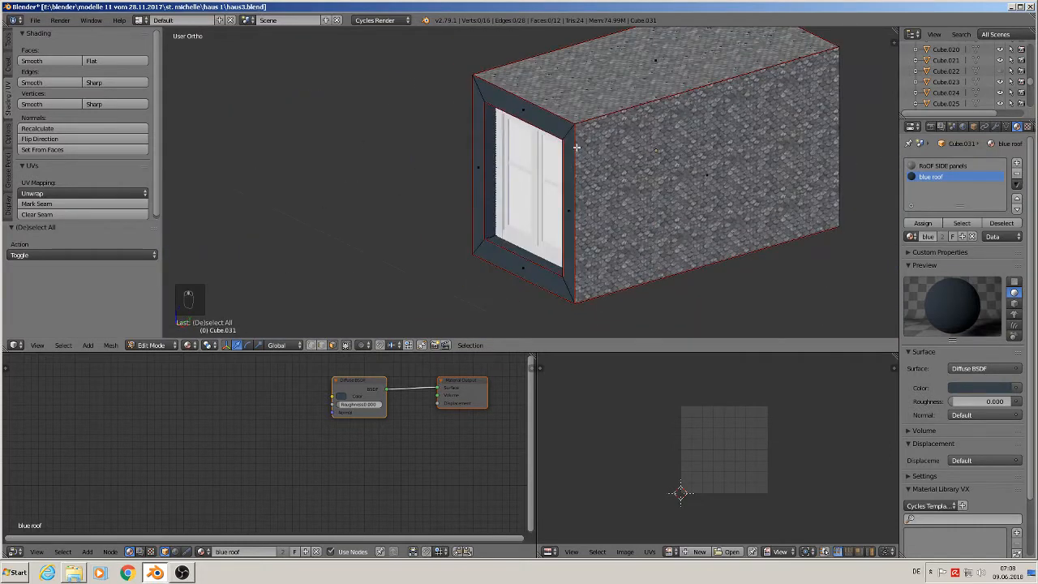
right_click(666, 53)
click(931, 176)
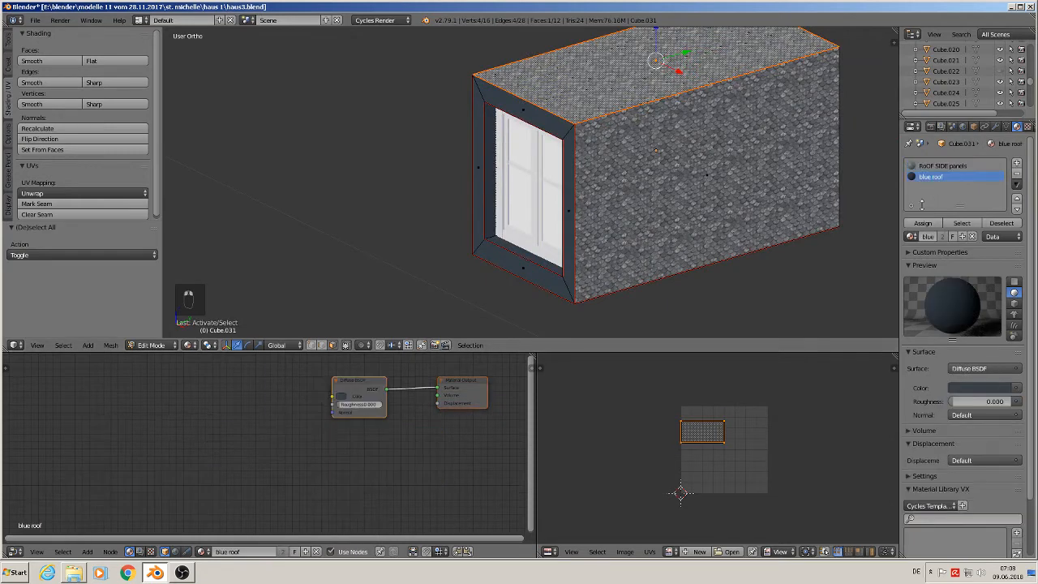
click(924, 223)
Assign the blue roof material to the bottom face of the dormer box and leave Edit Mode.
middle_drag(802, 268, 791, 175)
right_click(699, 234)
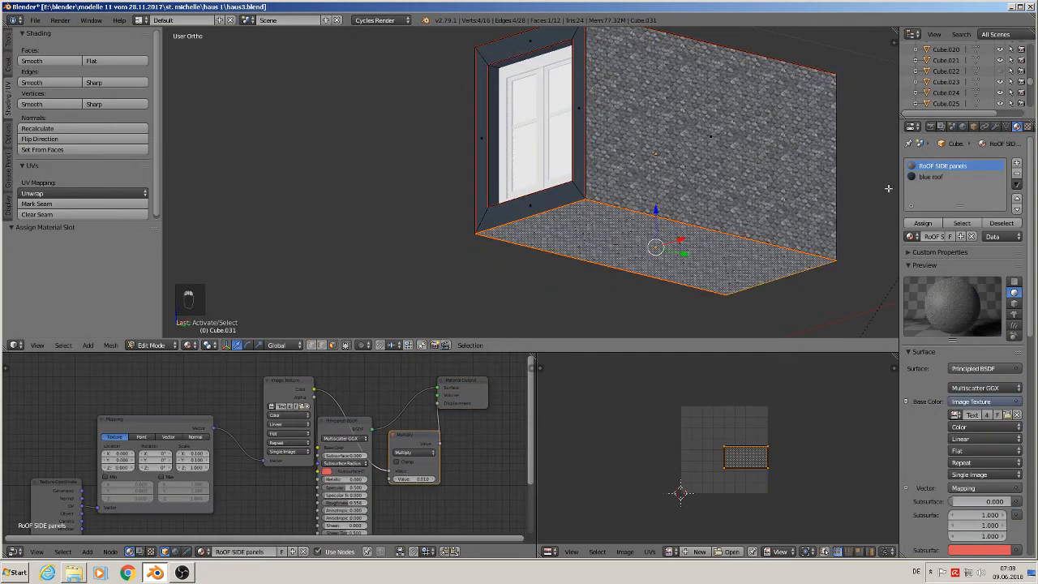
click(931, 178)
click(924, 223)
key(Tab)
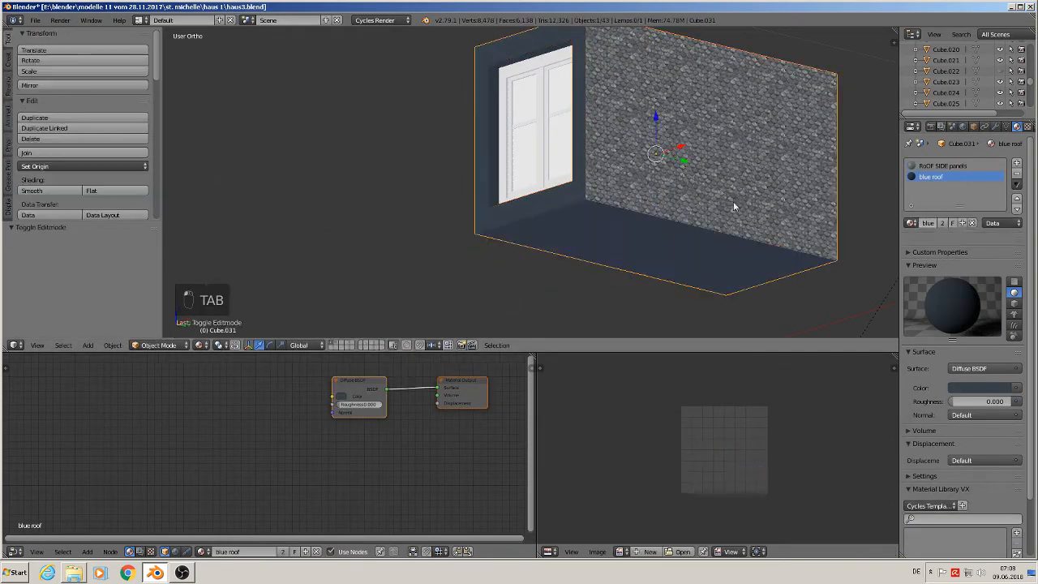
Join the dormer box and its window into one object.
middle_drag(733, 201, 613, 219)
scroll(751, 225, down, 5)
scroll(772, 217, down, 3)
scroll(609, 212, up, 7)
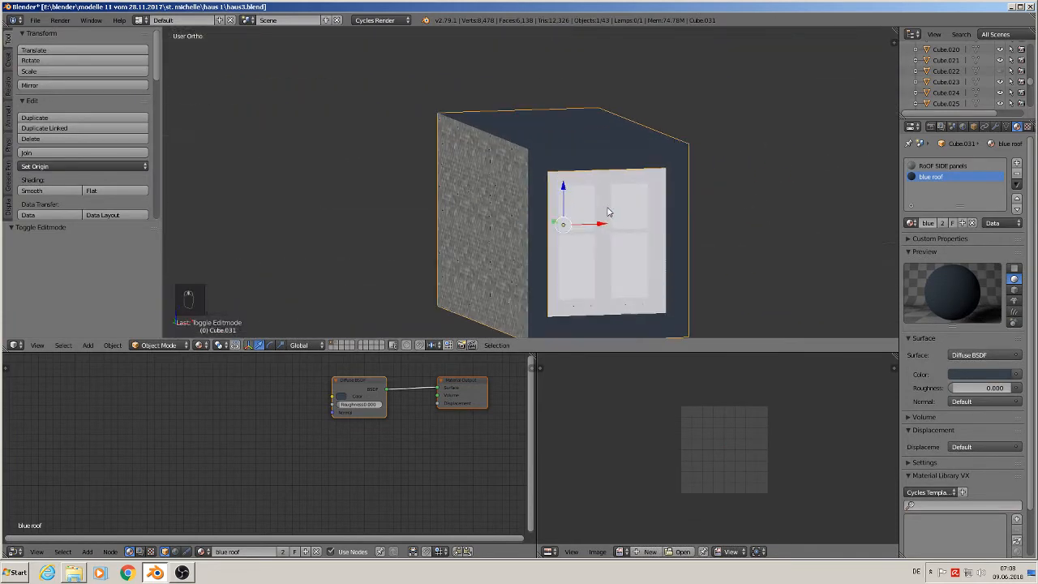
shift+right_click(595, 208)
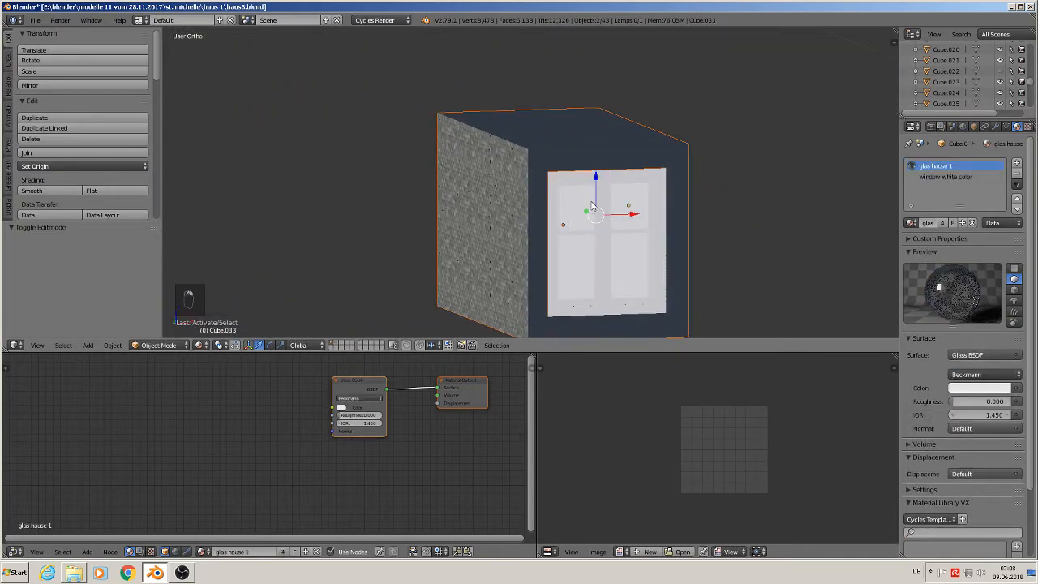
click(32, 153)
Move the joined dormer body about 0.199 along X, away from the main roof.
scroll(670, 192, down, 4)
shift+middle_drag(670, 191, 467, 249)
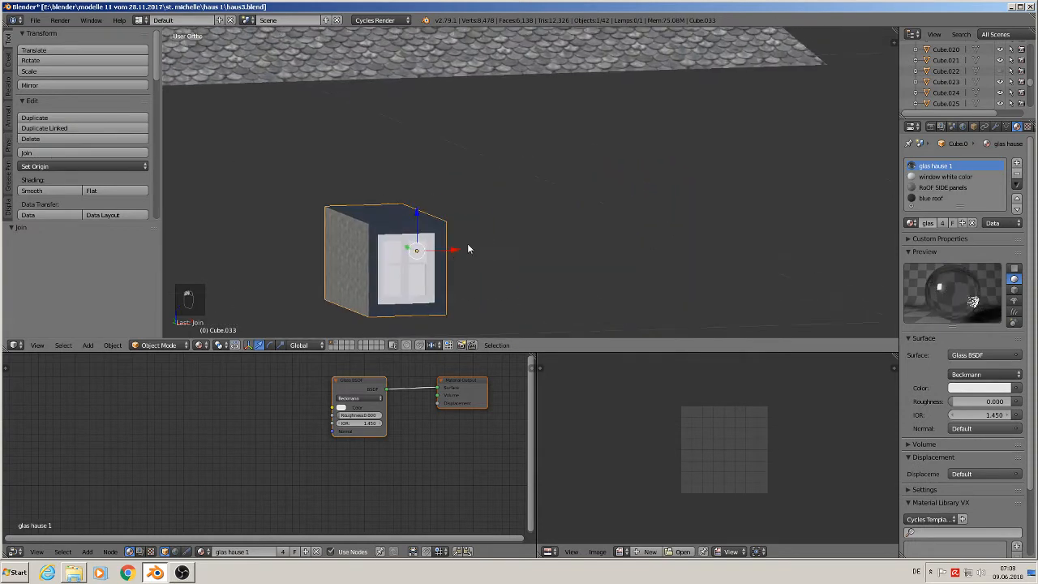
scroll(482, 238, down, 2)
key(g)
key(x)
click(705, 203)
Move the small gable roof about 0.28 along X, clear of the main roof.
scroll(647, 197, up, 3)
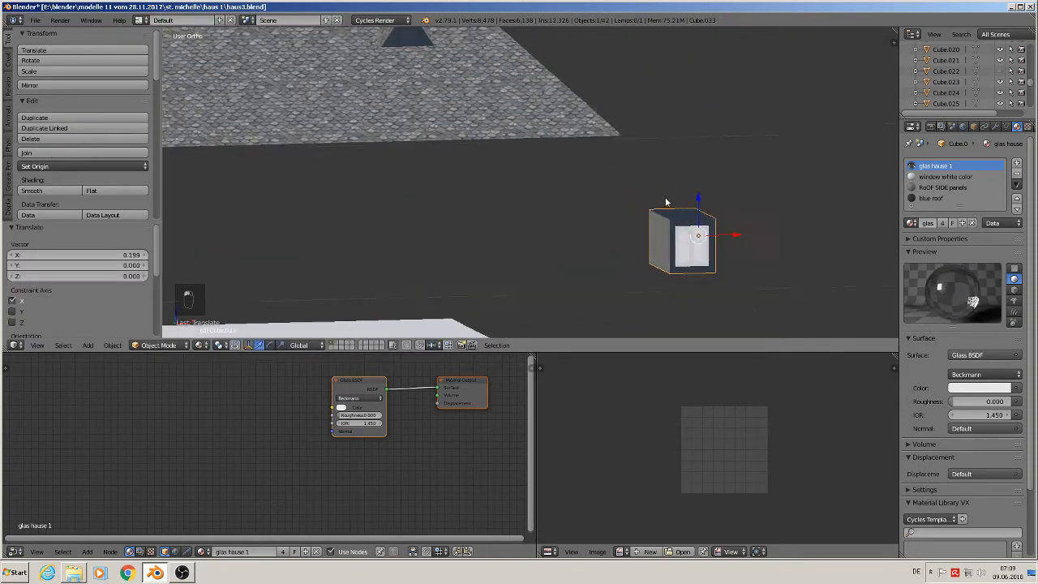
middle_drag(647, 197, 610, 243)
right_click(220, 49)
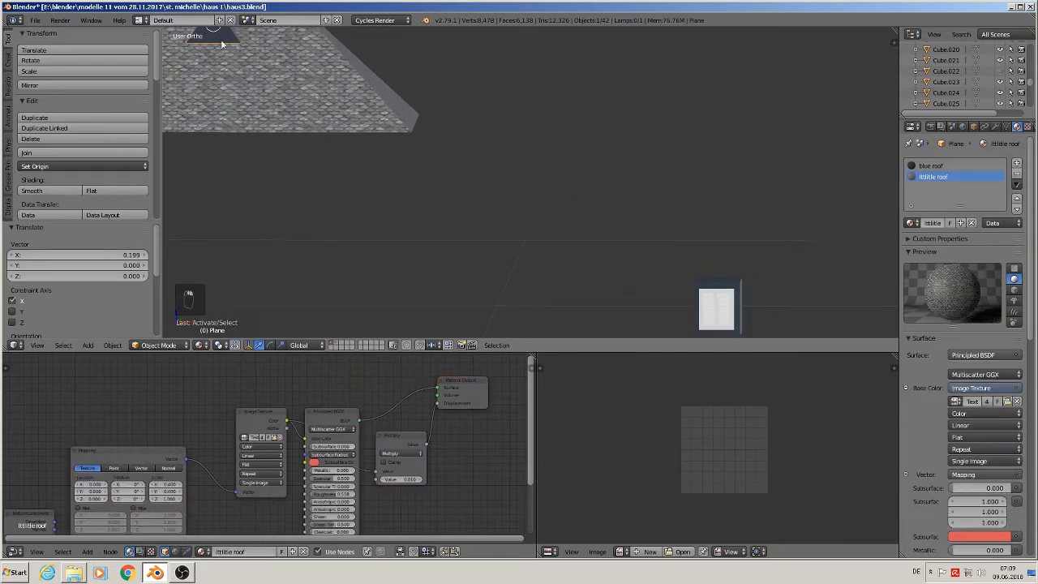
shift+middle_drag(260, 62, 312, 162)
drag(291, 125, 669, 185)
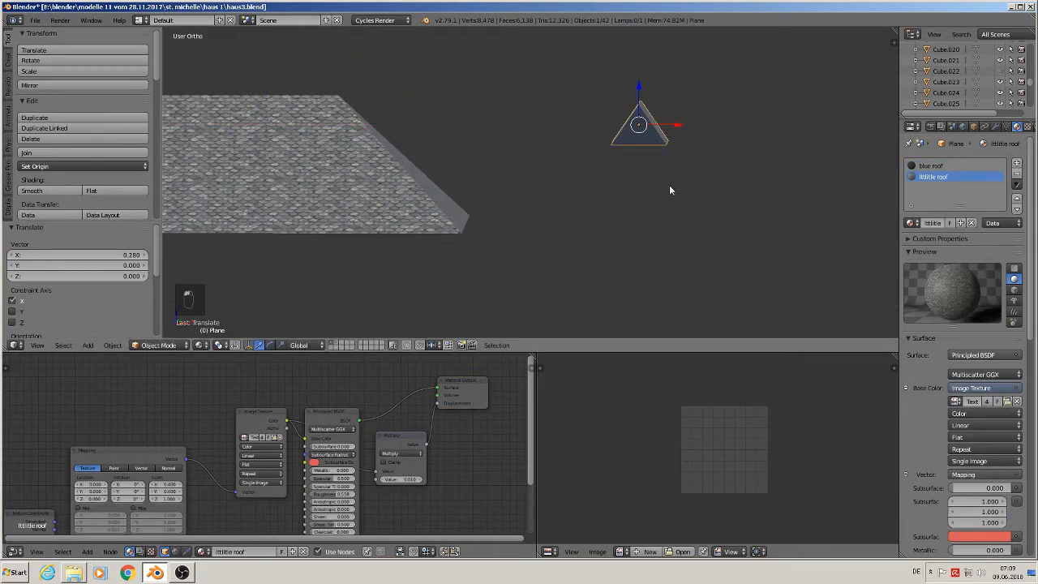
In front view, move the small gable roof about 0.081 in X and -0.215 in Z to sit above the window box.
shift+middle_drag(671, 207, 545, 97)
scroll(546, 103, down, 2)
key(KP_1)
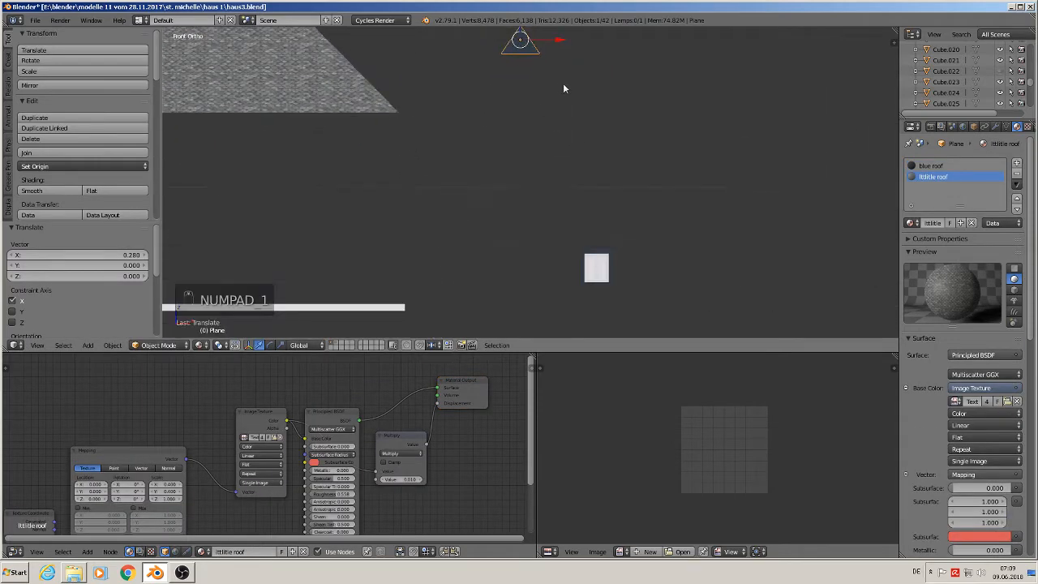
key(g)
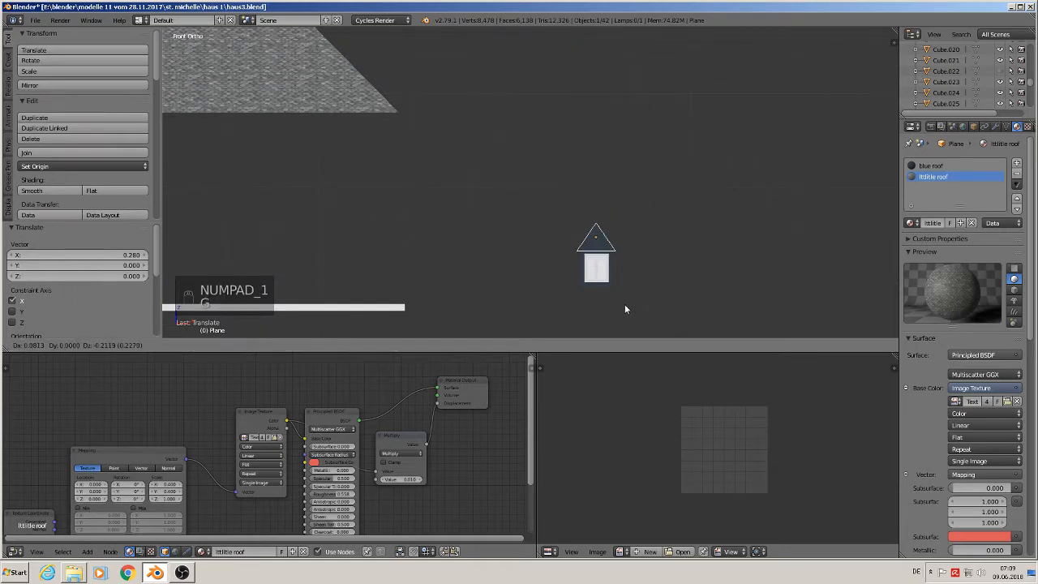
click(625, 308)
Move the dormer body about -0.648 along Y so that it sits beneath the small gable roof.
middle_drag(624, 308, 686, 189)
scroll(649, 245, down, 3)
scroll(678, 199, down, 3)
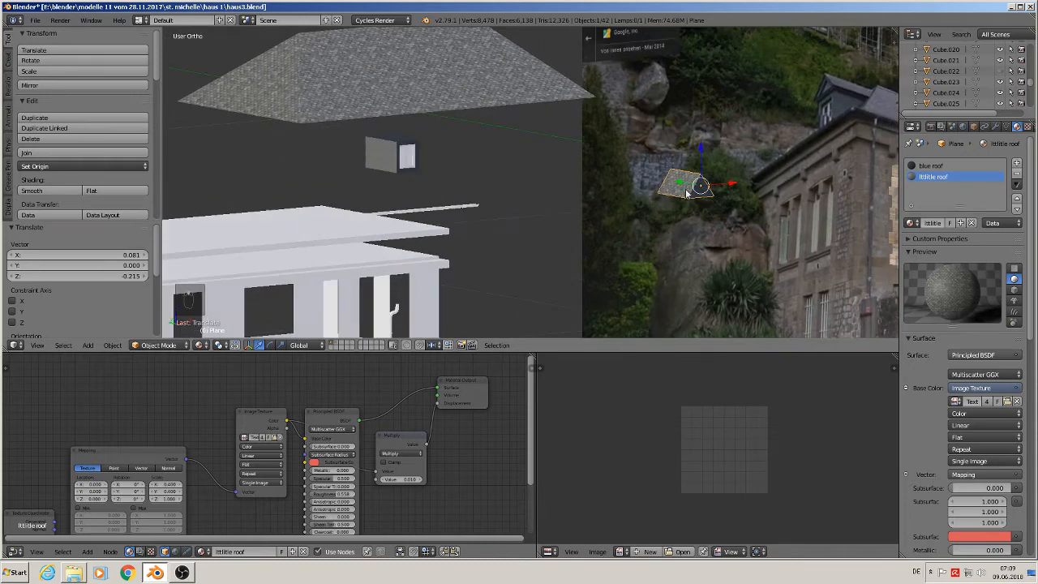
right_click(410, 154)
key(g)
key(y)
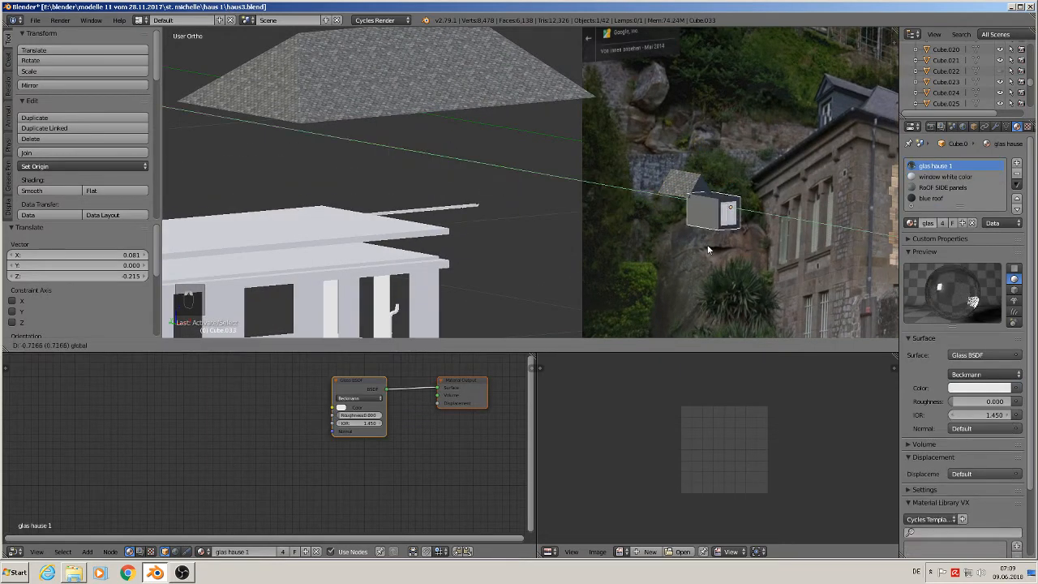
click(679, 234)
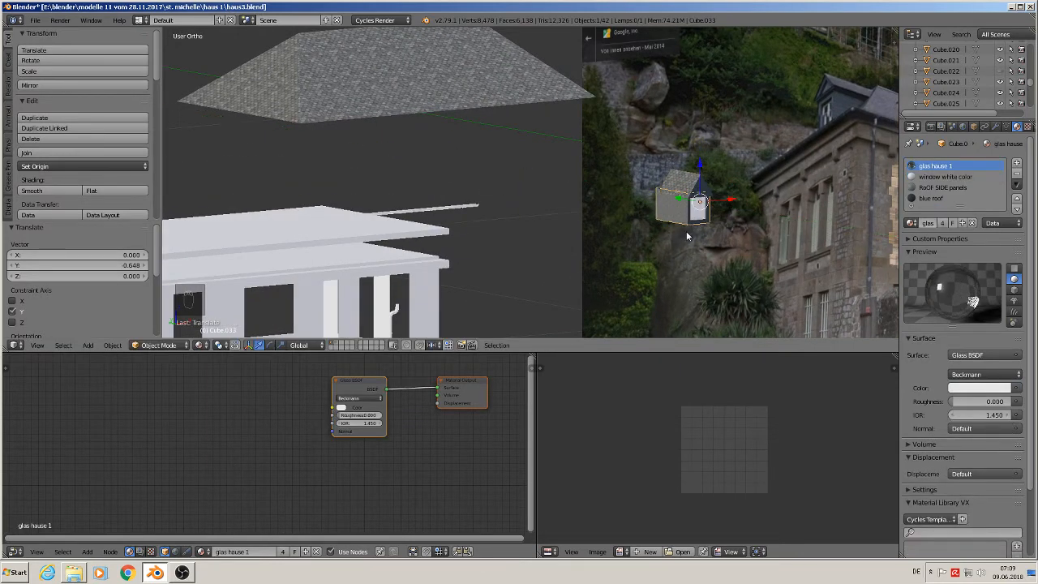
Lower the dormer body by about 0.005 along Z beneath the gable roof, using the photo's dormer as reference.
scroll(725, 222, up, 5)
shift+middle_drag(764, 196, 494, 329)
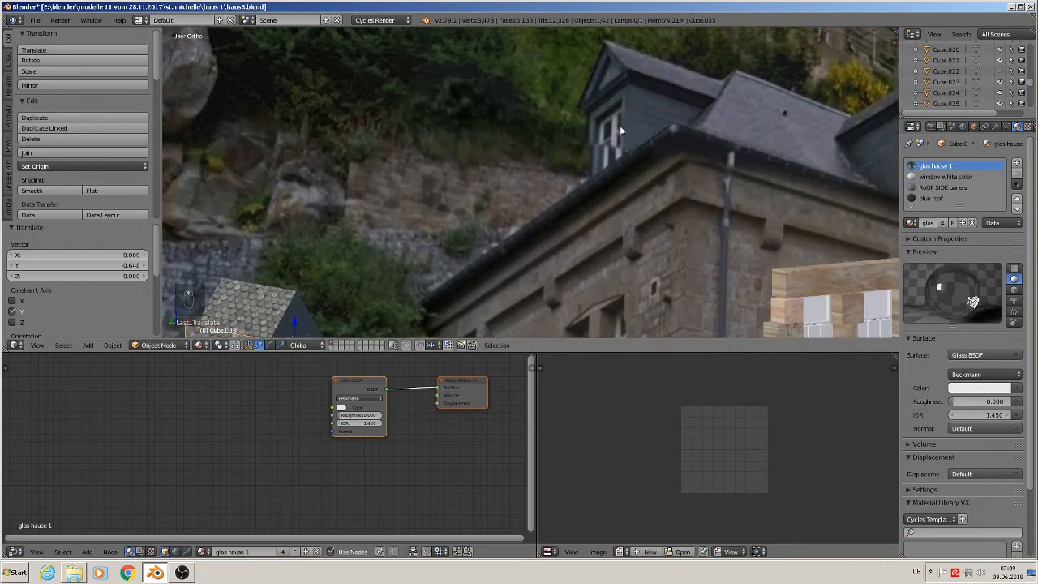
shift+middle_drag(551, 233, 802, 97)
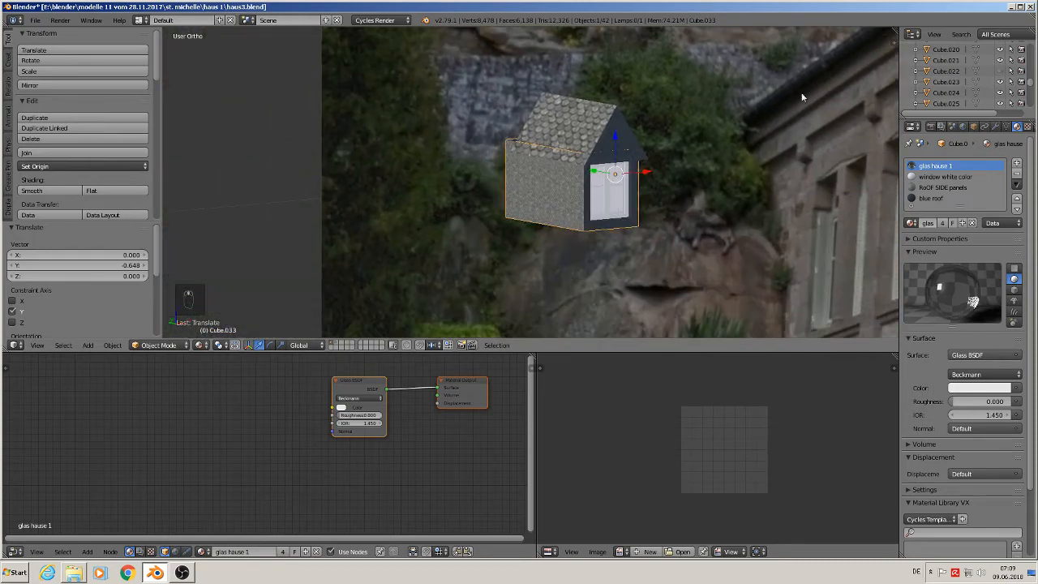
scroll(631, 160, up, 4)
middle_drag(612, 200, 547, 202)
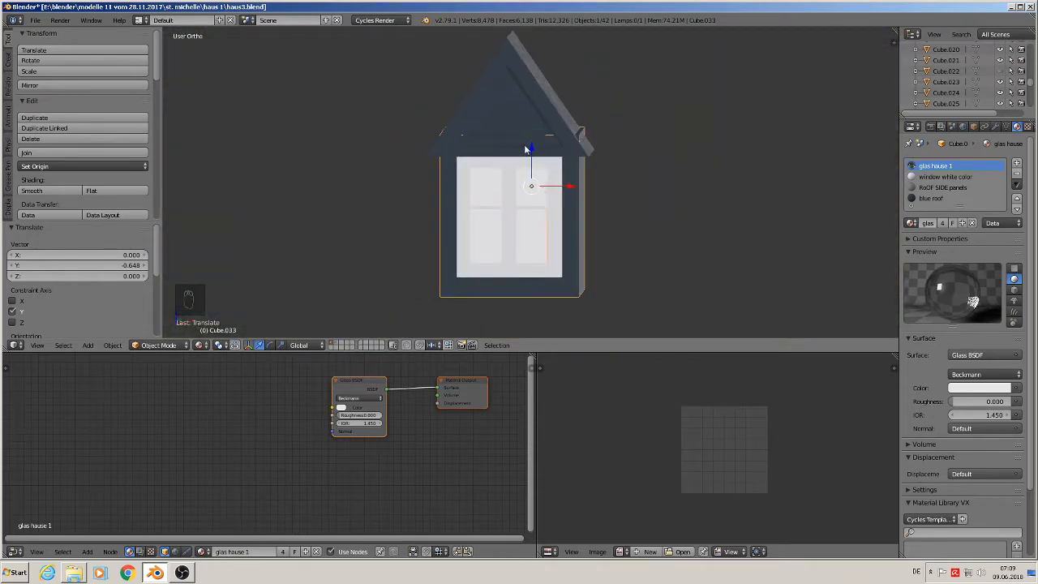
key(g)
key(z)
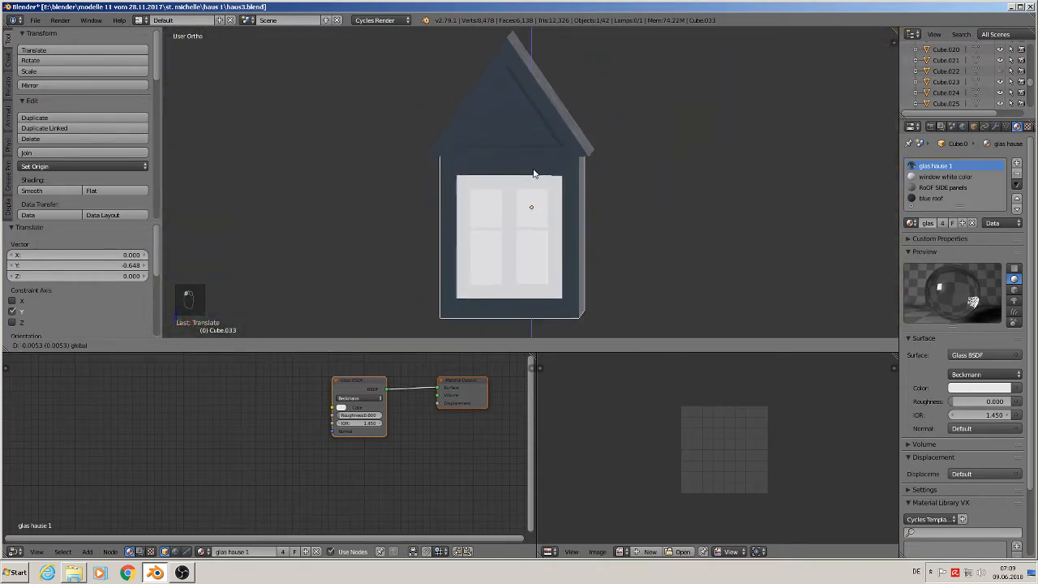
click(532, 172)
Compare the assembled dormer with the dormers in the reference photo from several angles.
middle_drag(531, 172, 553, 163)
scroll(553, 163, down, 5)
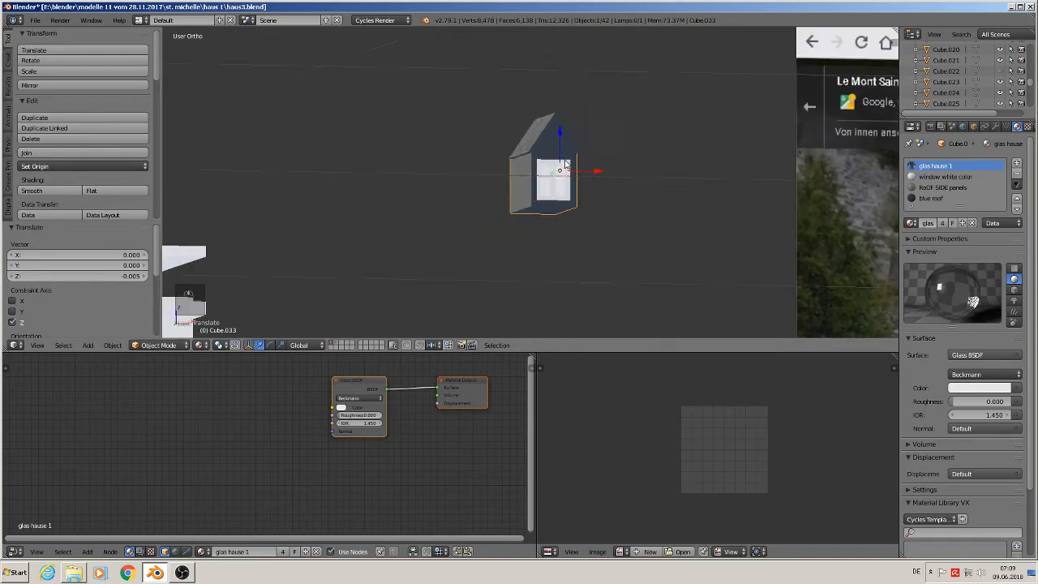
shift+middle_drag(672, 137, 492, 278)
scroll(728, 161, down, 2)
scroll(774, 172, up, 3)
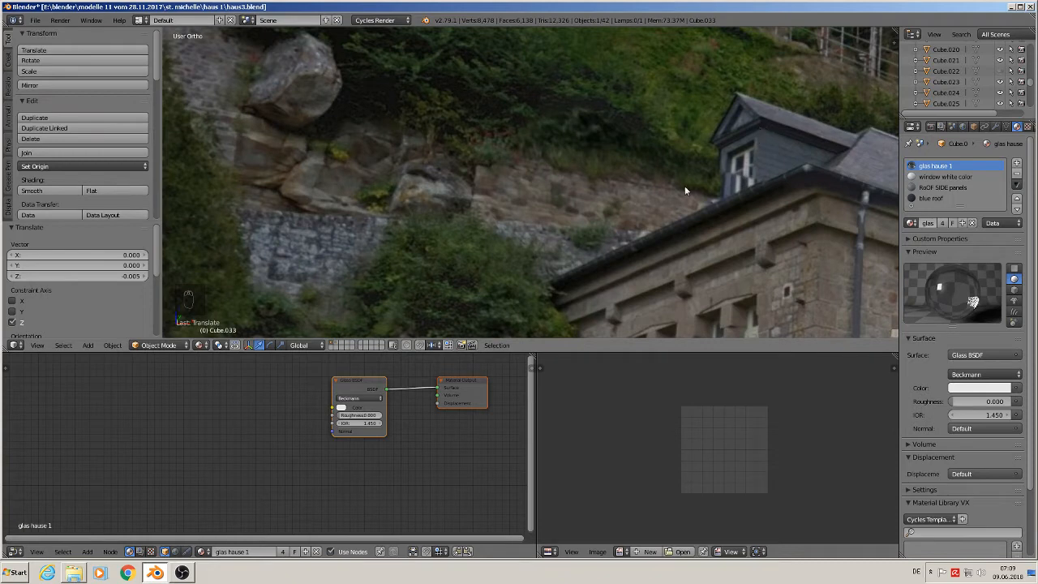
shift+middle_drag(371, 233, 166, 58)
scroll(627, 141, down, 4)
middle_drag(627, 141, 817, 61)
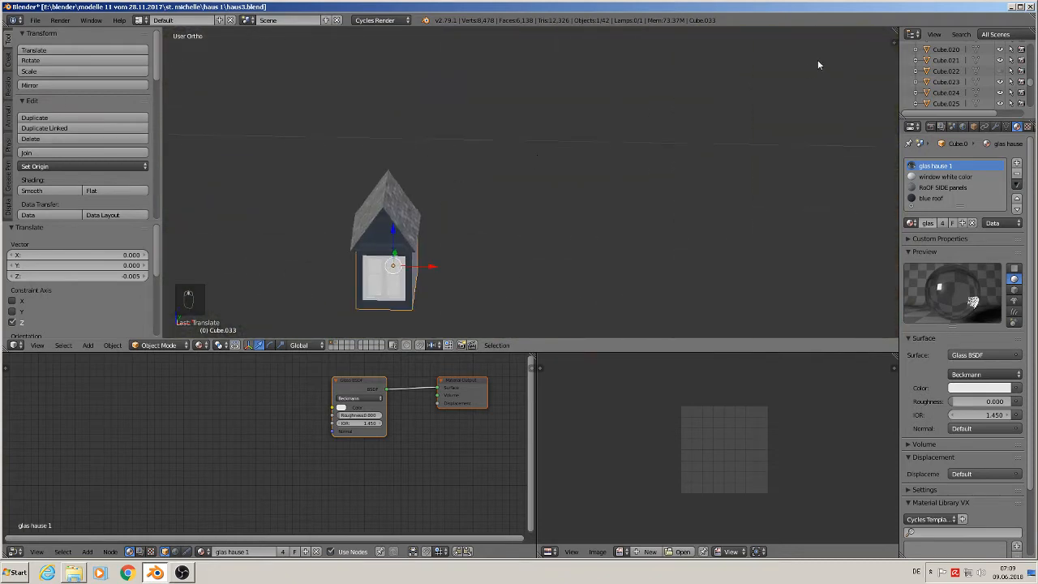
Raise the small gable roof along Z clear of the dormer body to expose the body's top face.
scroll(477, 180, up, 3)
middle_drag(316, 240, 384, 190)
scroll(490, 106, up, 2)
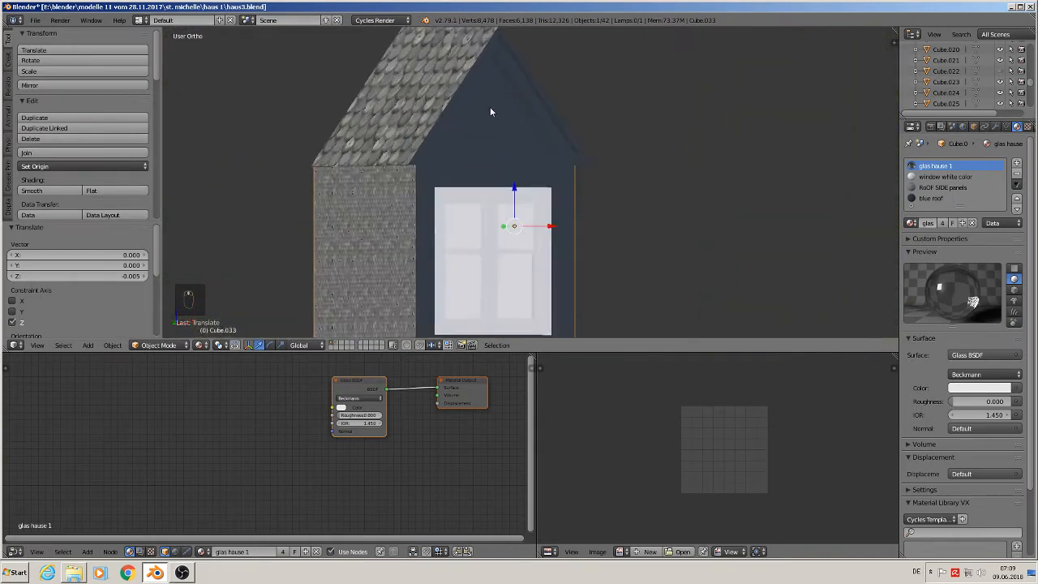
scroll(446, 112, down, 4)
right_click(443, 122)
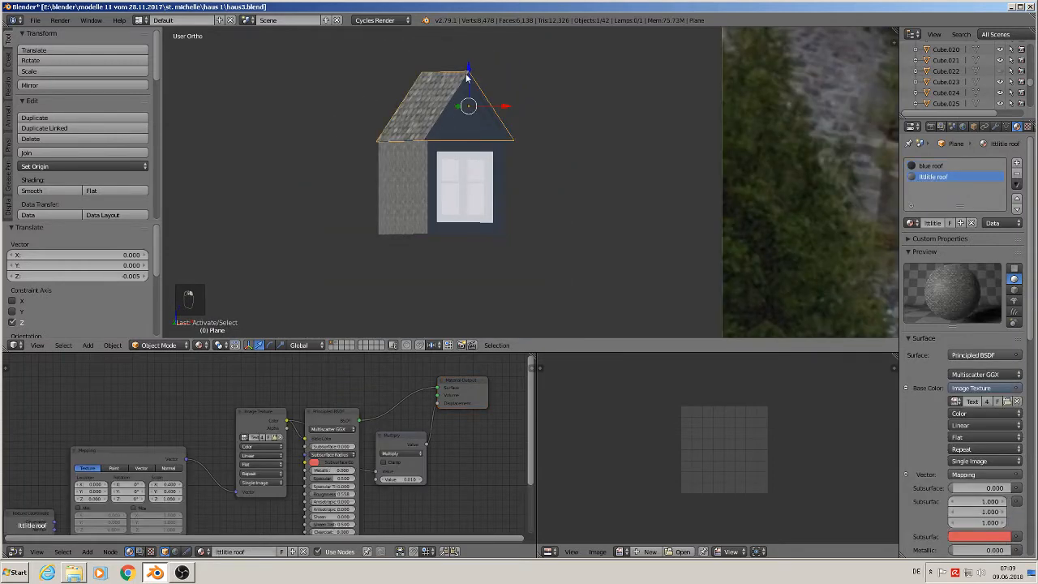
scroll(438, 142, up, 4)
Extrude the dormer body's top face outward at a scale of about 1.04, and extrude it again about 0.001 upward to form a ledge.
right_click(432, 180)
middle_drag(433, 188, 516, 204)
key(Tab)
scroll(440, 227, up, 3)
right_click(439, 238)
key(e)
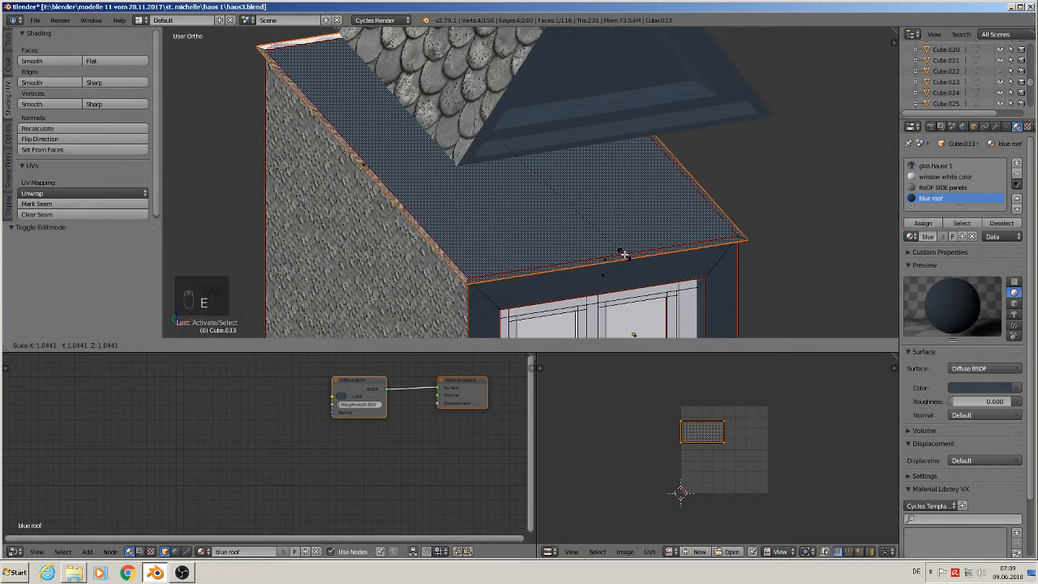
click(625, 255)
key(e)
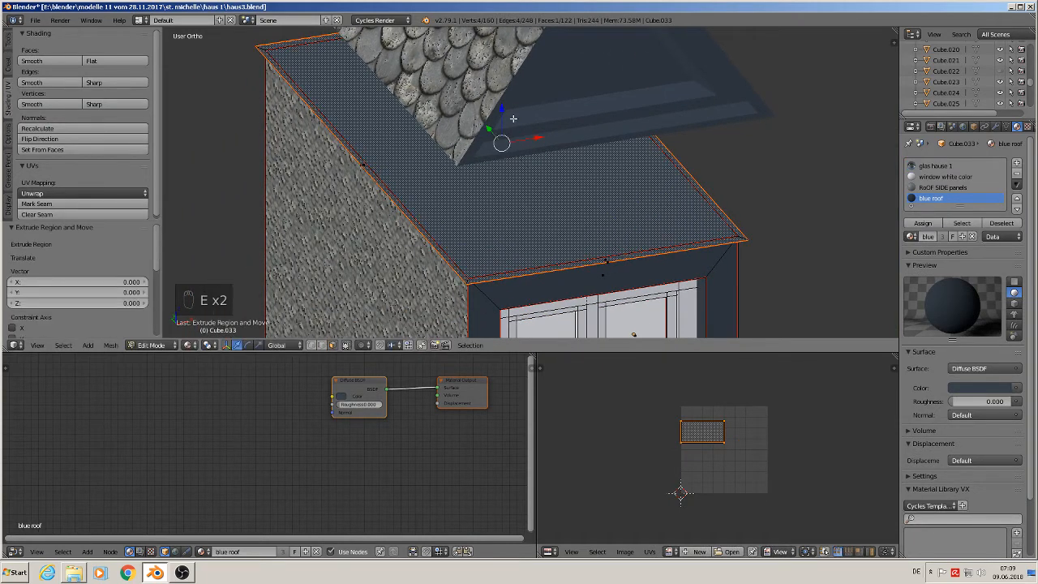
drag(505, 117, 504, 107)
Add a second, wider ledge on the dormer top by extruding the face outward at scale 1.054 and extruding it upward along Z.
key(e)
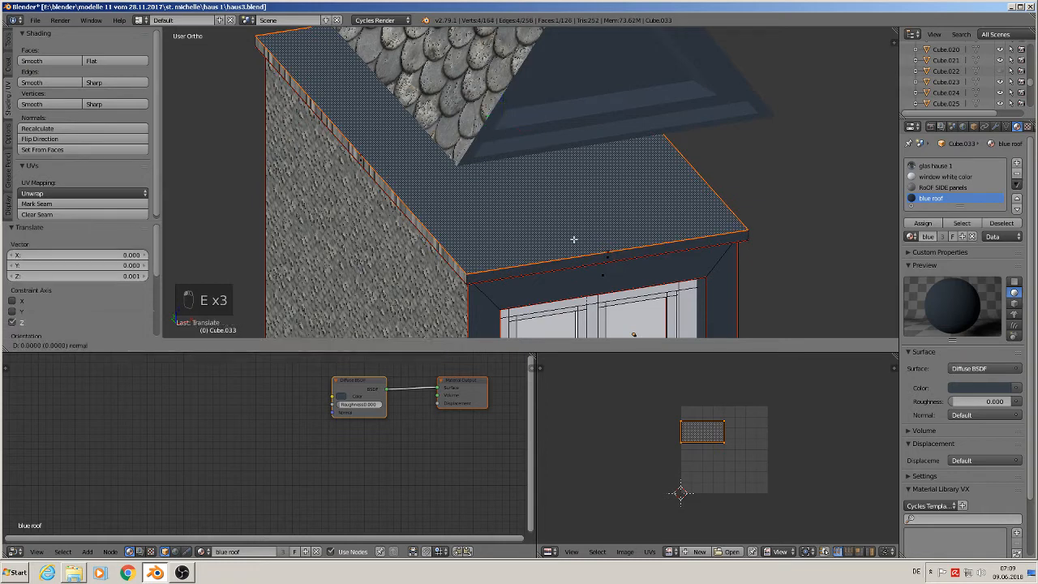
click(581, 245)
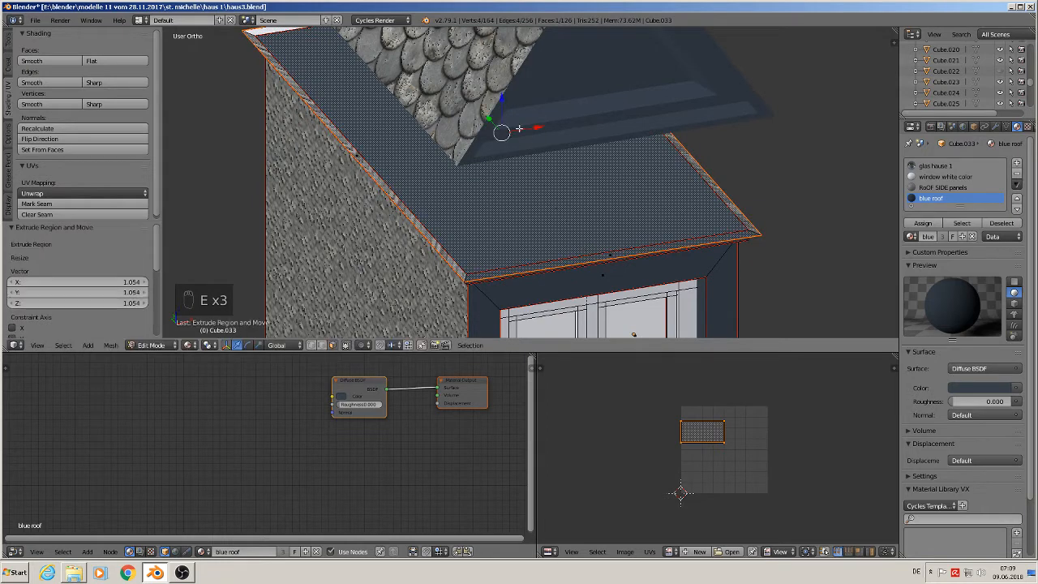
drag(503, 101, 503, 97)
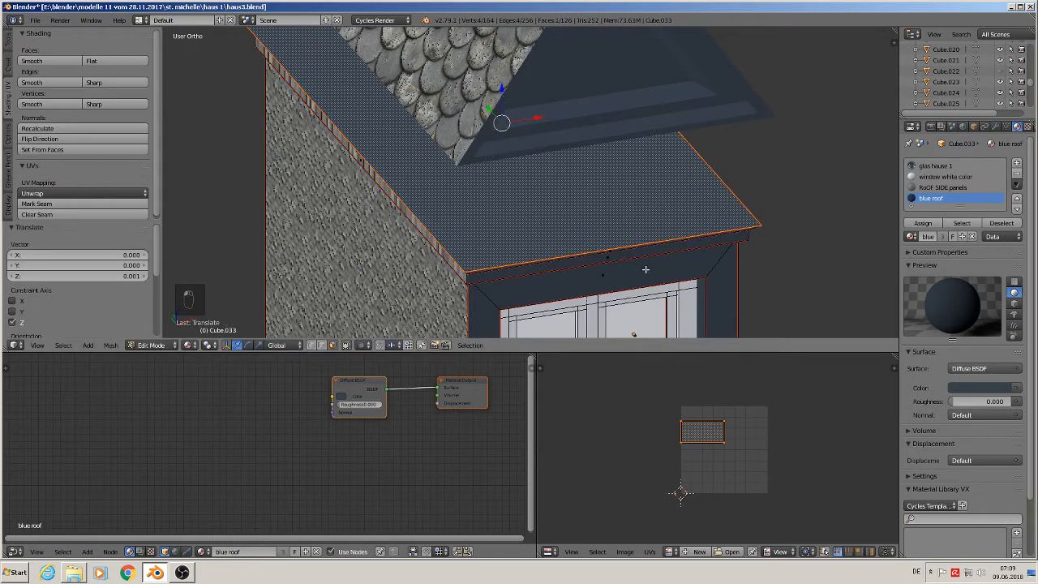
middle_drag(646, 269, 602, 221)
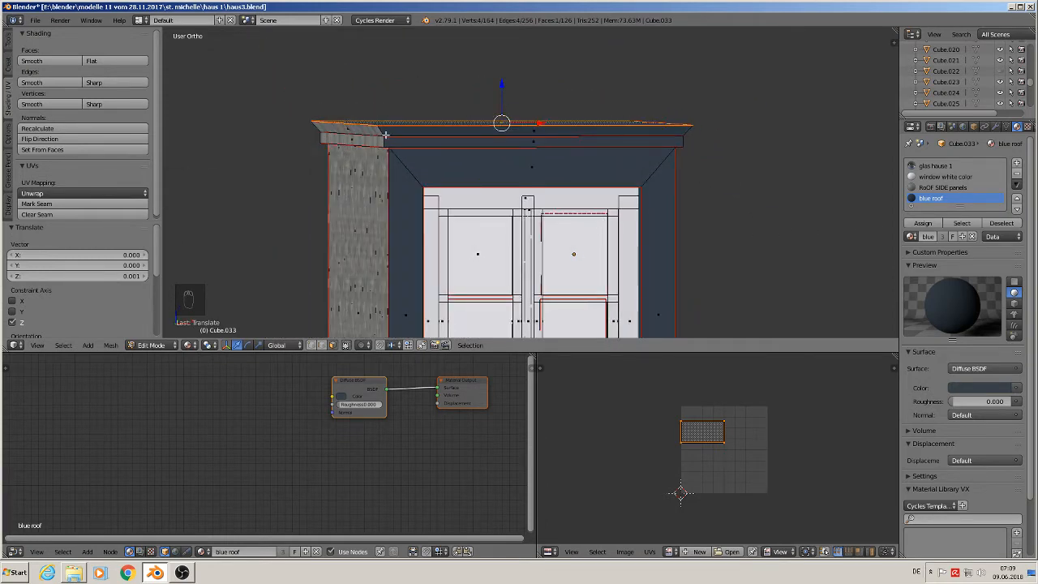
drag(500, 87, 503, 96)
key(e)
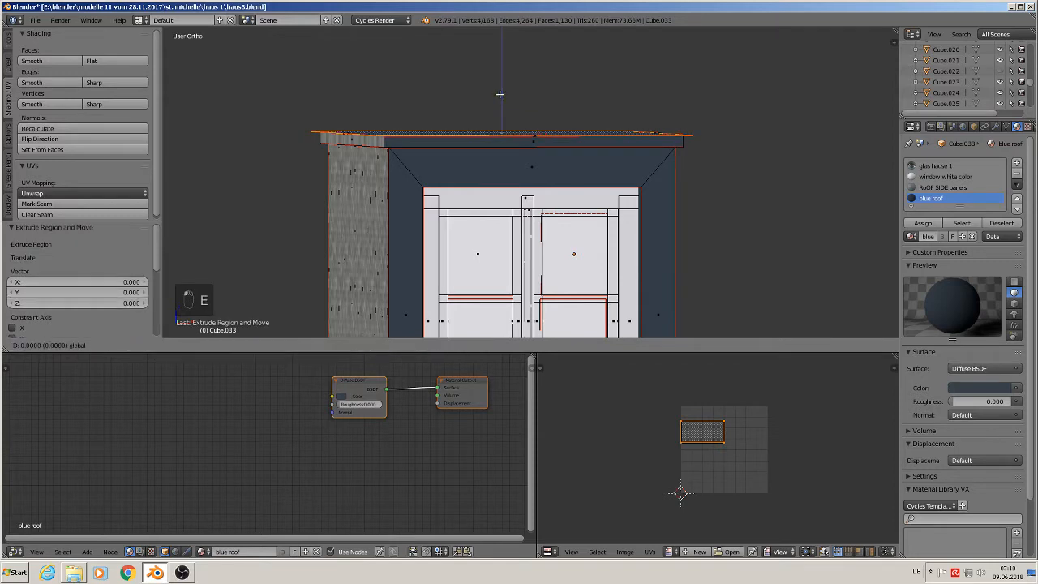
click(495, 78)
key(Tab)
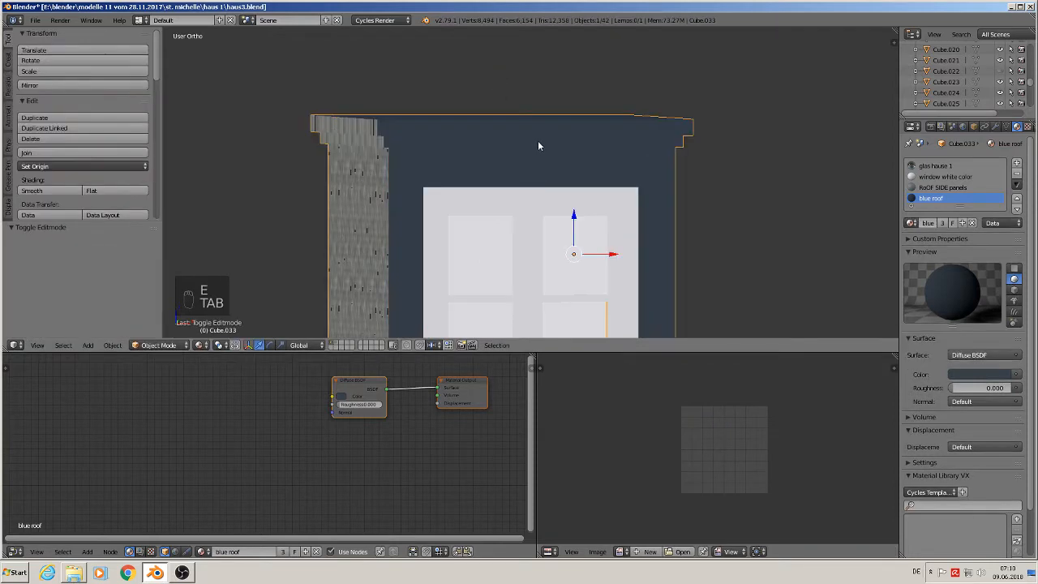
Assign the blue roof material to the side face loops of both ledges around the dormer top.
scroll(538, 144, down, 4)
middle_drag(540, 149, 584, 154)
scroll(531, 147, up, 1)
scroll(531, 147, up, 2)
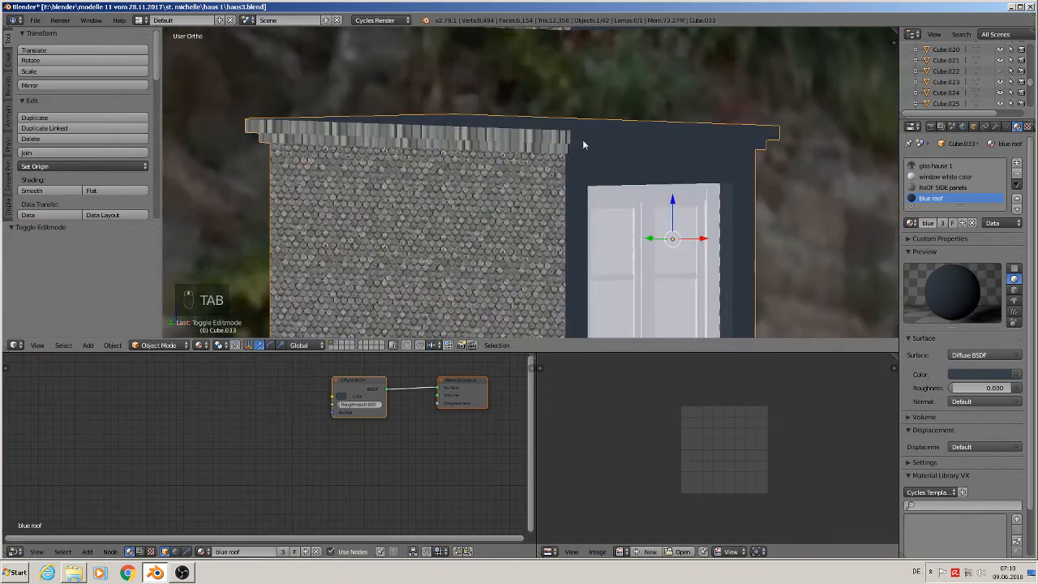
key(Tab)
scroll(439, 140, up, 1)
alt+click(574, 135)
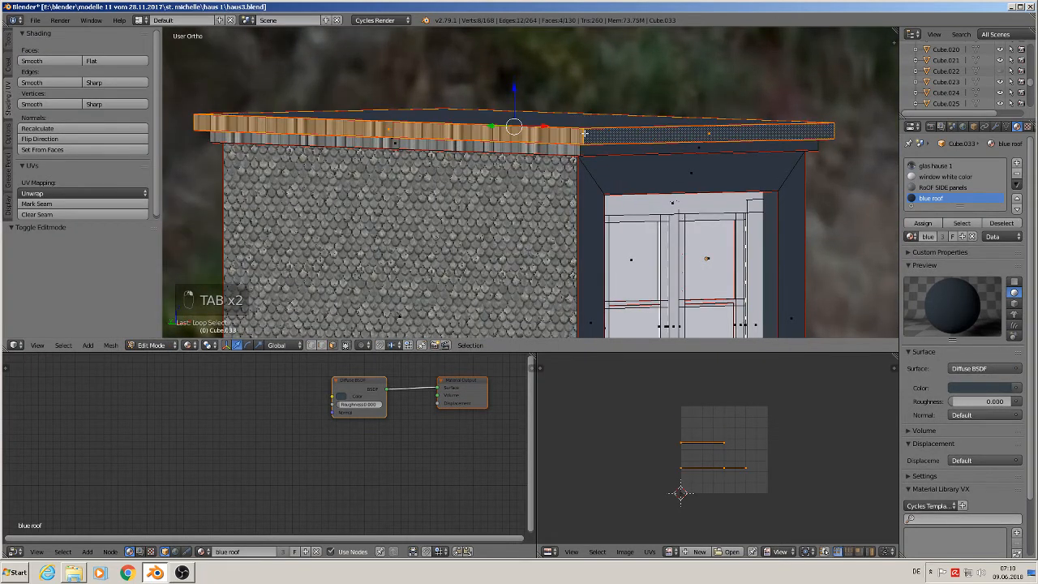
alt+shift+click(575, 149)
alt+click(580, 149)
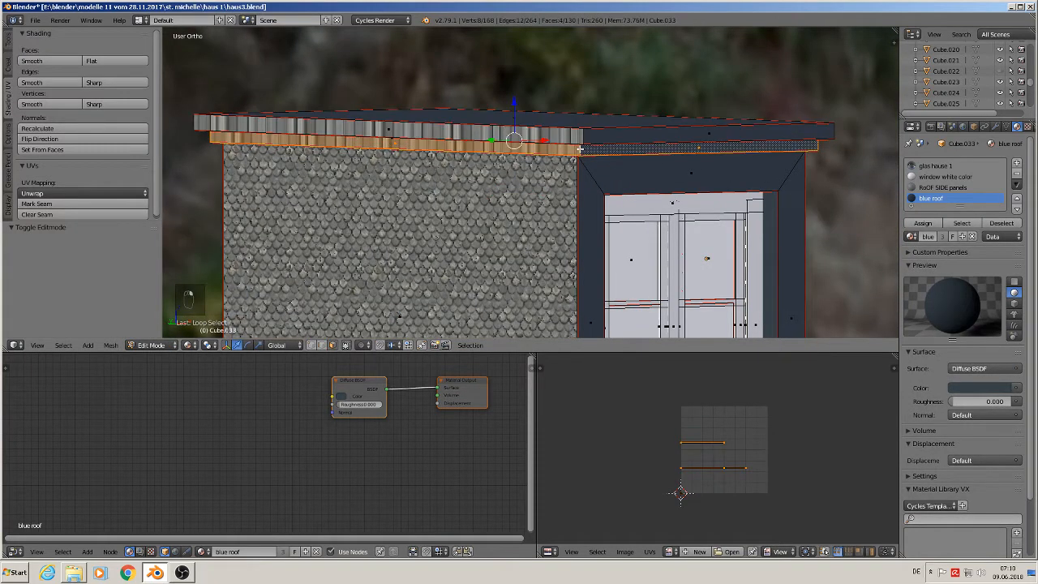
alt+shift+click(586, 137)
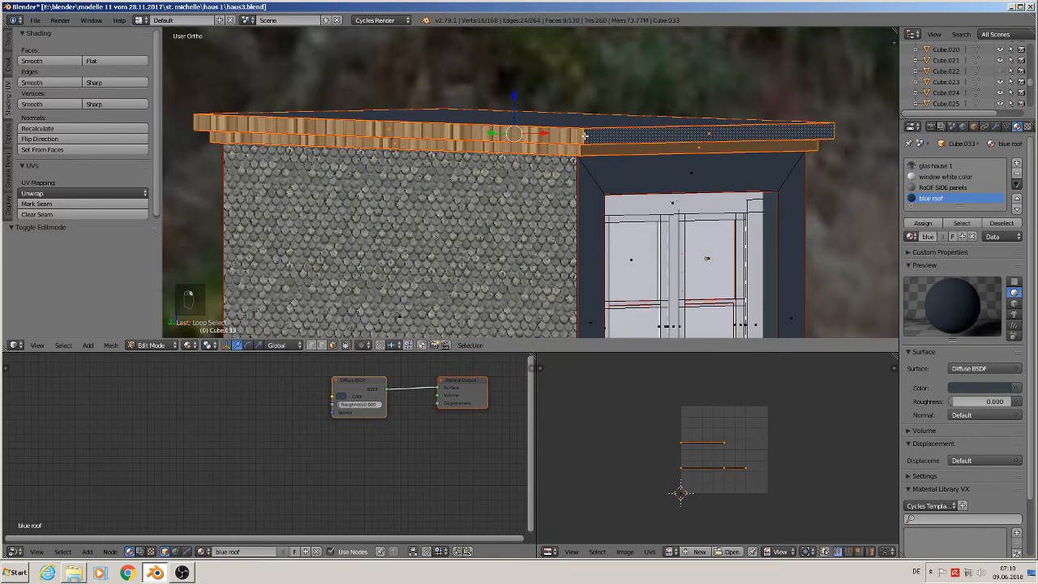
click(923, 223)
key(a)
scroll(702, 223, down, 4)
key(Tab)
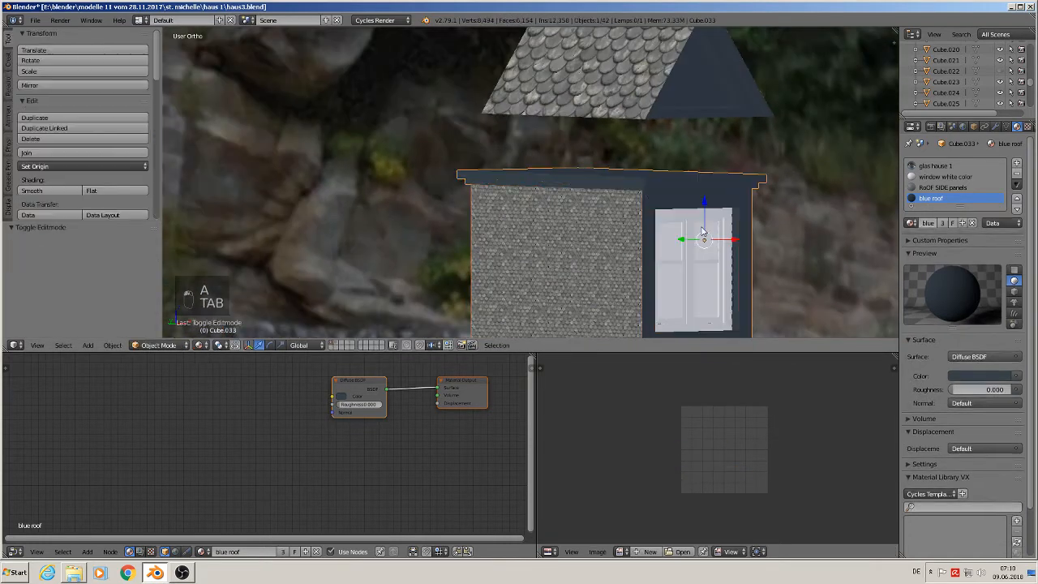
Lower the small gable roof about 0.015 along Z onto the ledges and shift it slightly along Y.
right_click(637, 75)
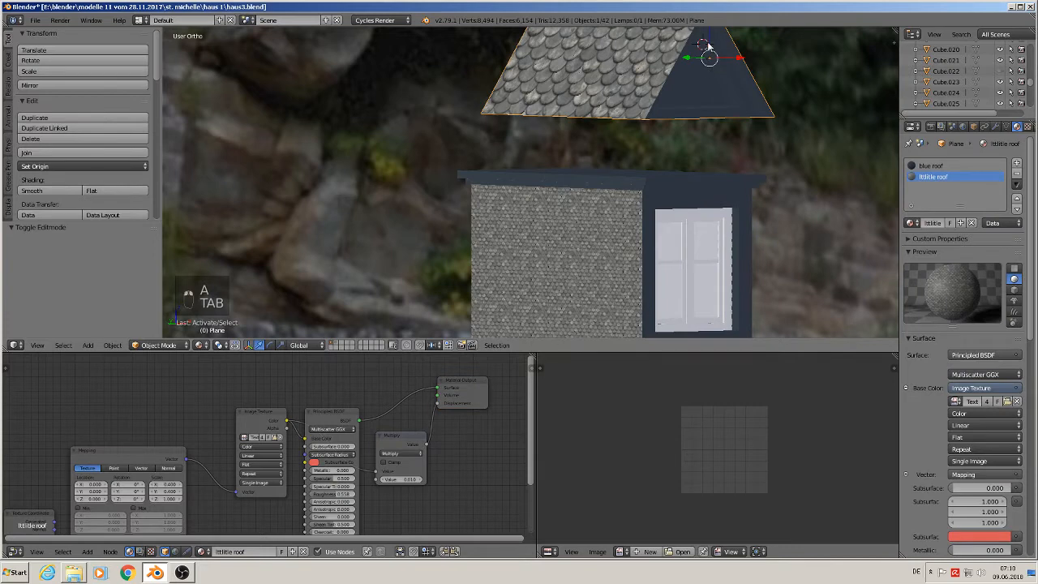
drag(707, 47, 705, 97)
middle_drag(705, 97, 759, 134)
key(g)
key(y)
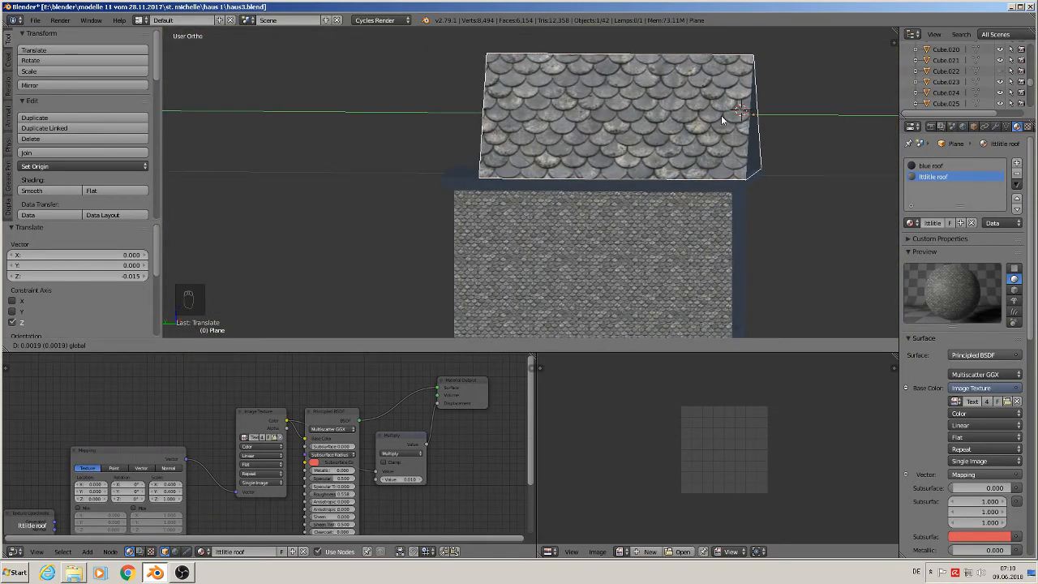
click(721, 115)
key(a)
Scale the small gable roof to 0.858 along Z and lower it about 0.002 onto the dormer body.
middle_drag(770, 197, 537, 183)
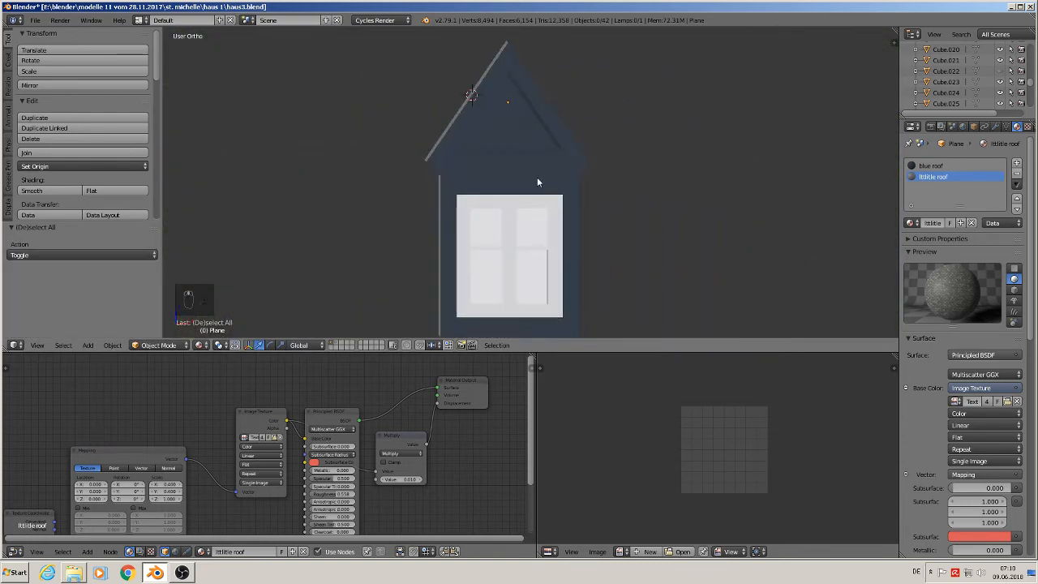
right_click(519, 128)
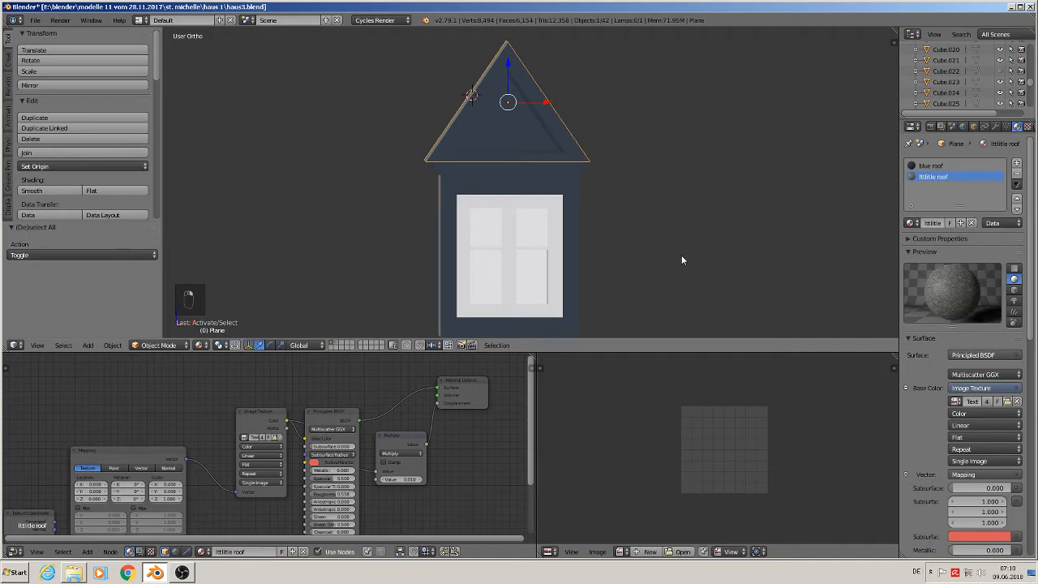
key(s)
key(z)
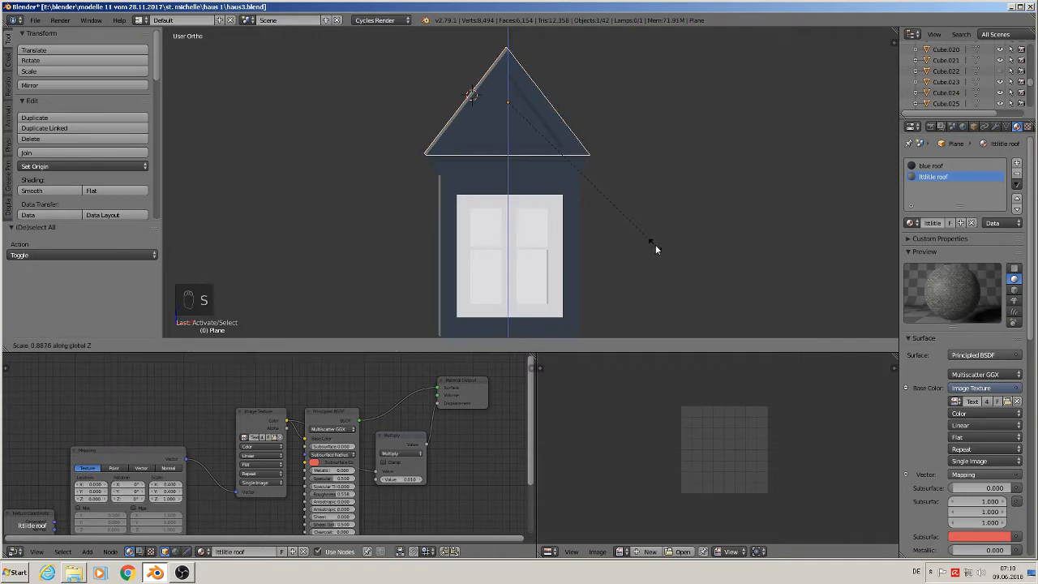
click(649, 243)
key(g)
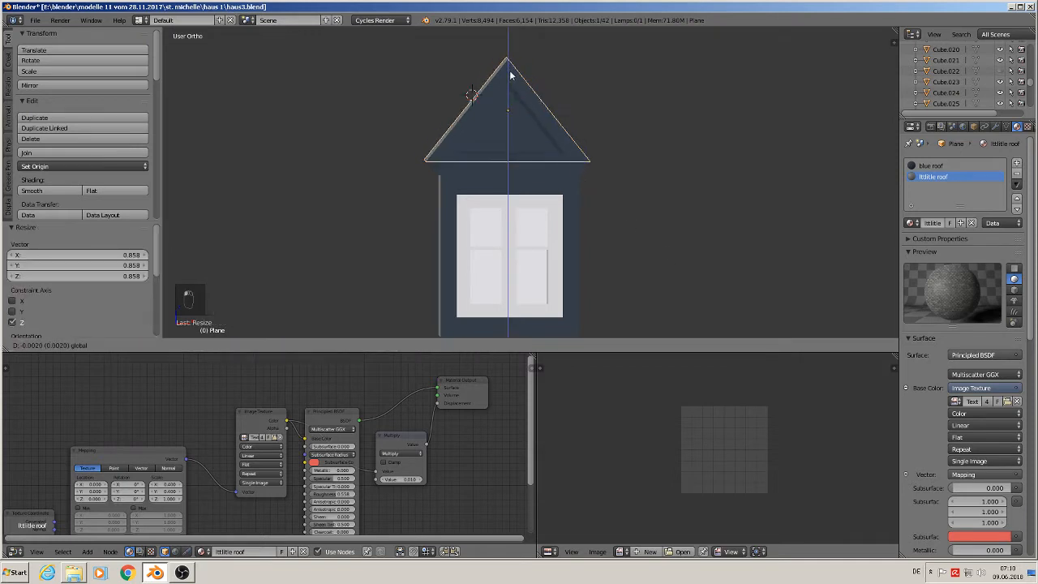
click(510, 77)
scroll(597, 165, down, 2)
key(a)
Set the Mapping node's X and Y scale to 0.400 in the dormer body's RoOF SIDE panels material.
middle_drag(603, 186, 564, 204)
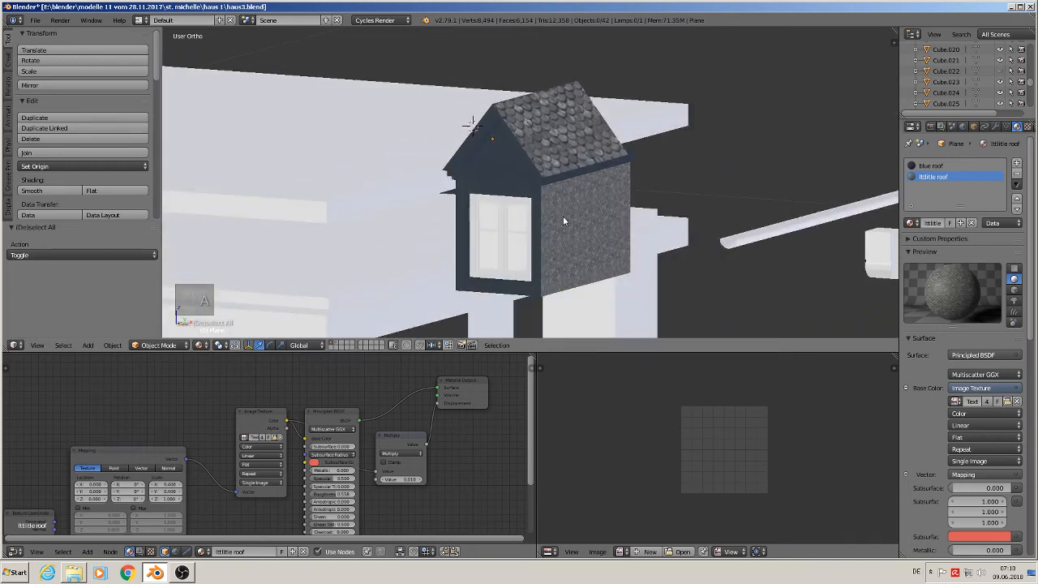
scroll(567, 212, up, 2)
right_click(566, 211)
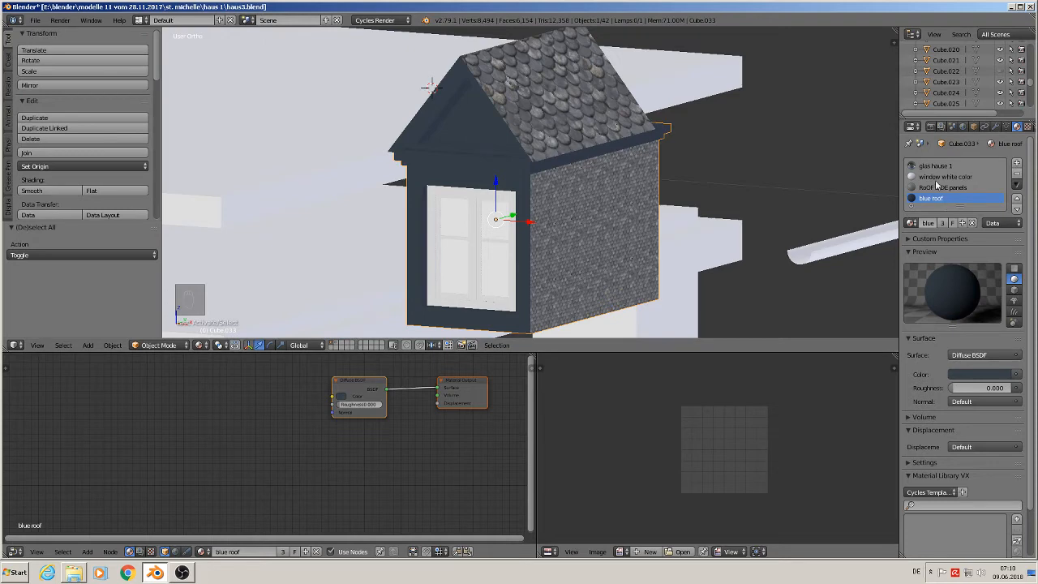
click(971, 189)
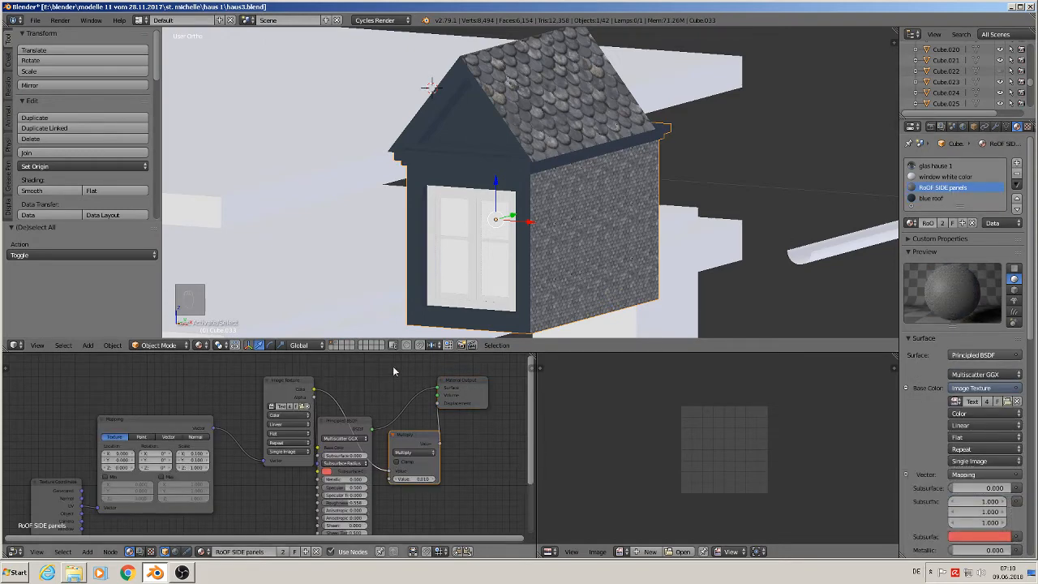
scroll(194, 473, up, 5)
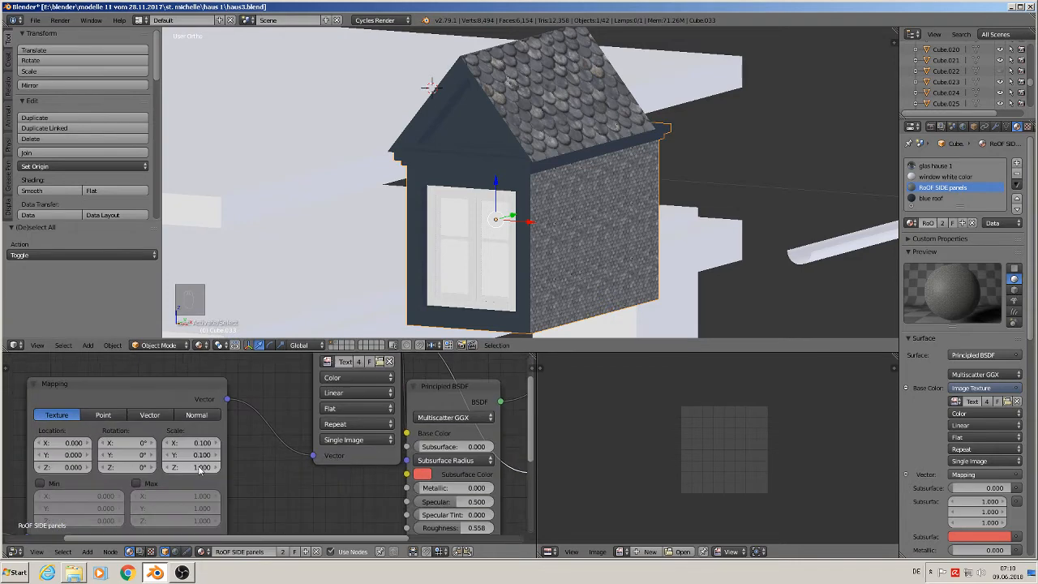
scroll(228, 441, down, 1)
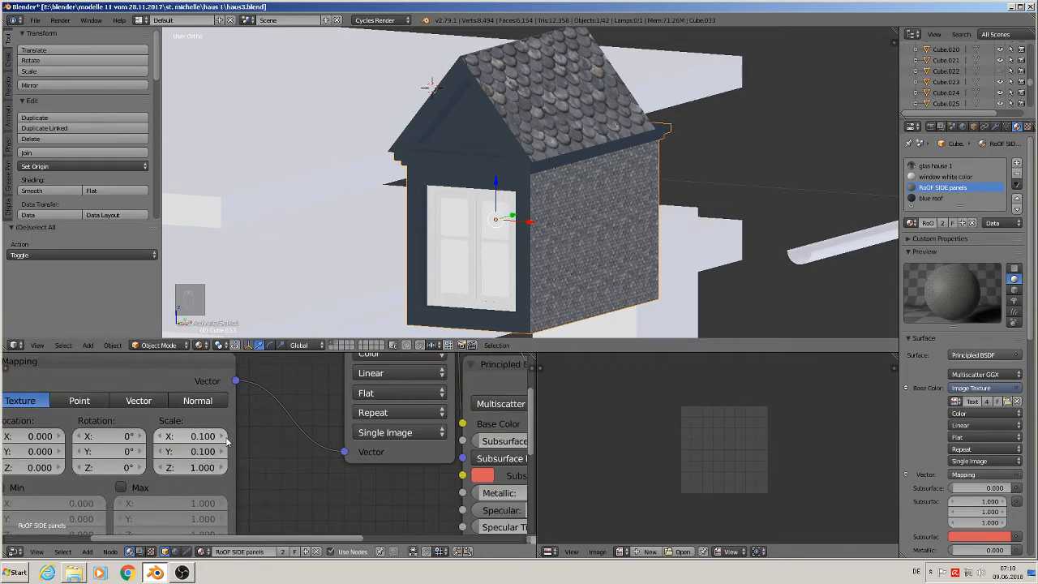
click(217, 438)
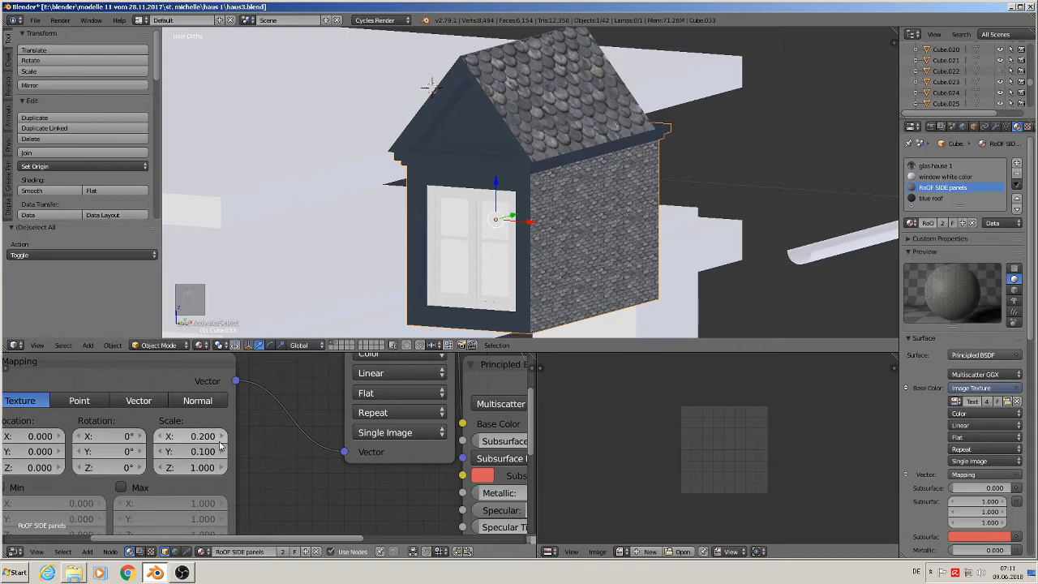
click(222, 436)
click(221, 436)
click(223, 451)
click(222, 451)
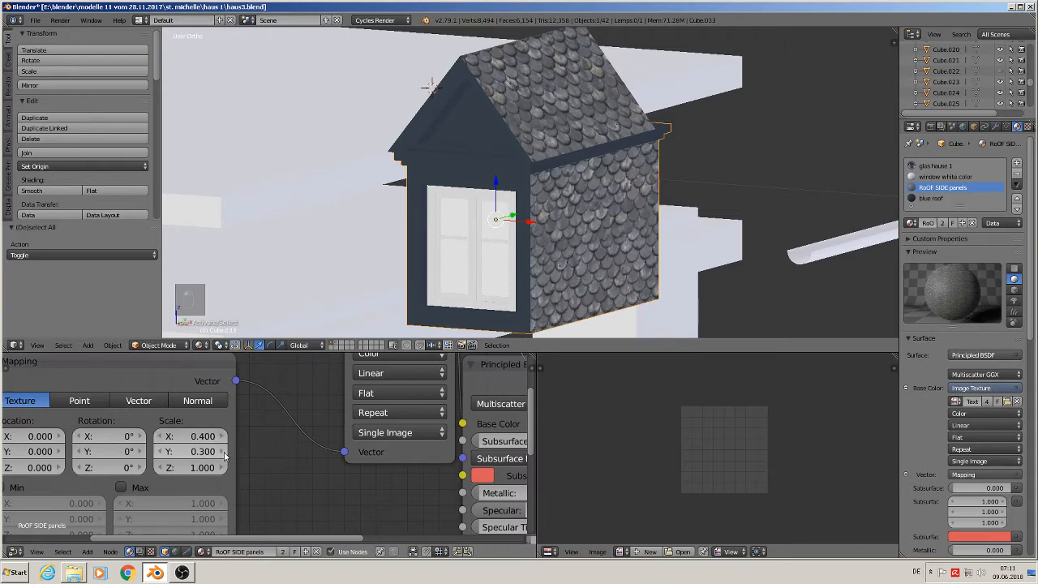
click(222, 452)
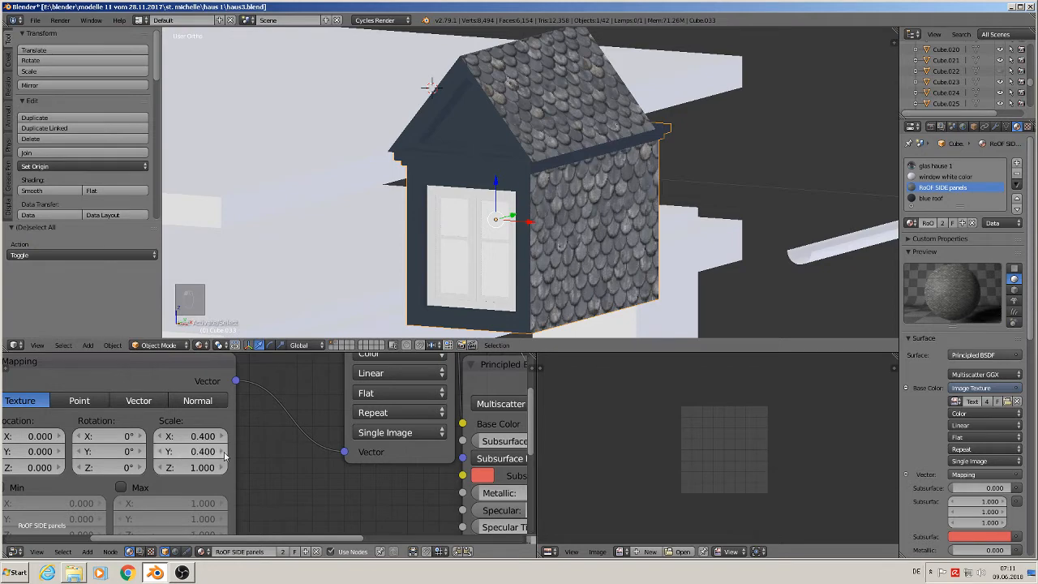
Set the RoOF SIDE panels texture's X and Y mapping scale to 0.300.
middle_drag(717, 216, 621, 220)
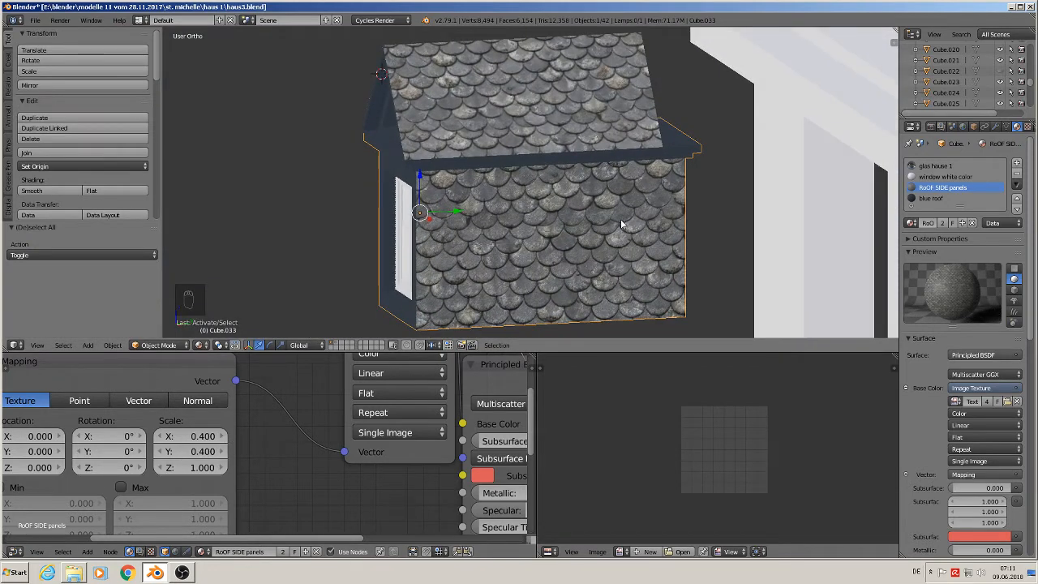
click(160, 436)
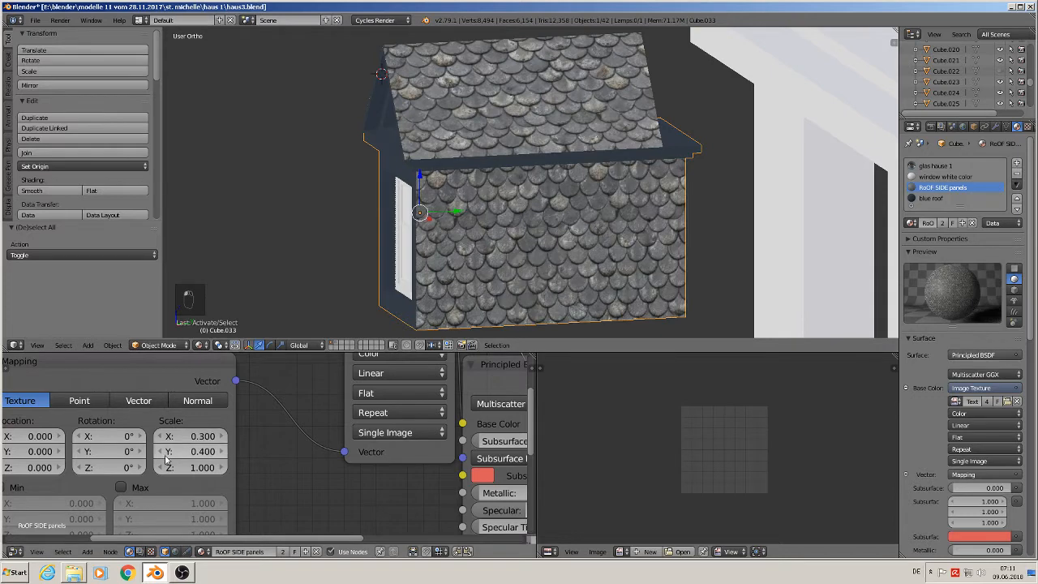
click(162, 451)
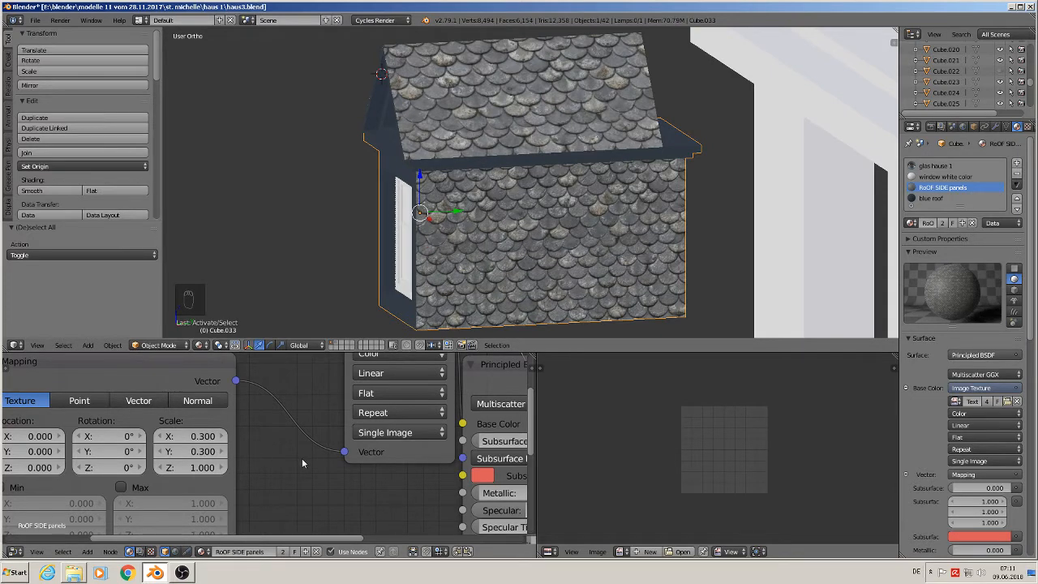
middle_drag(495, 275, 651, 248)
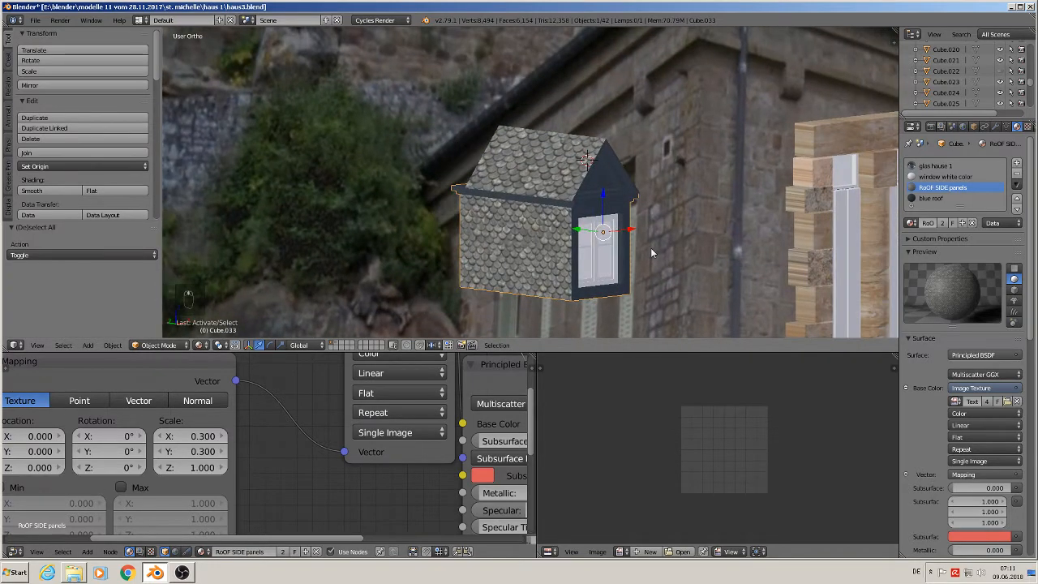
scroll(652, 248, down, 6)
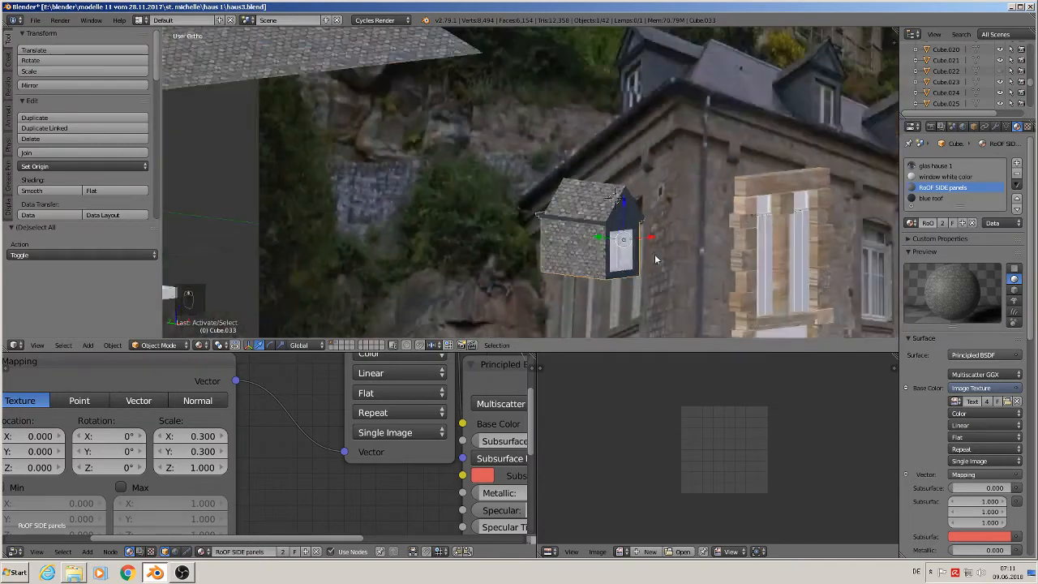
scroll(667, 257, up, 4)
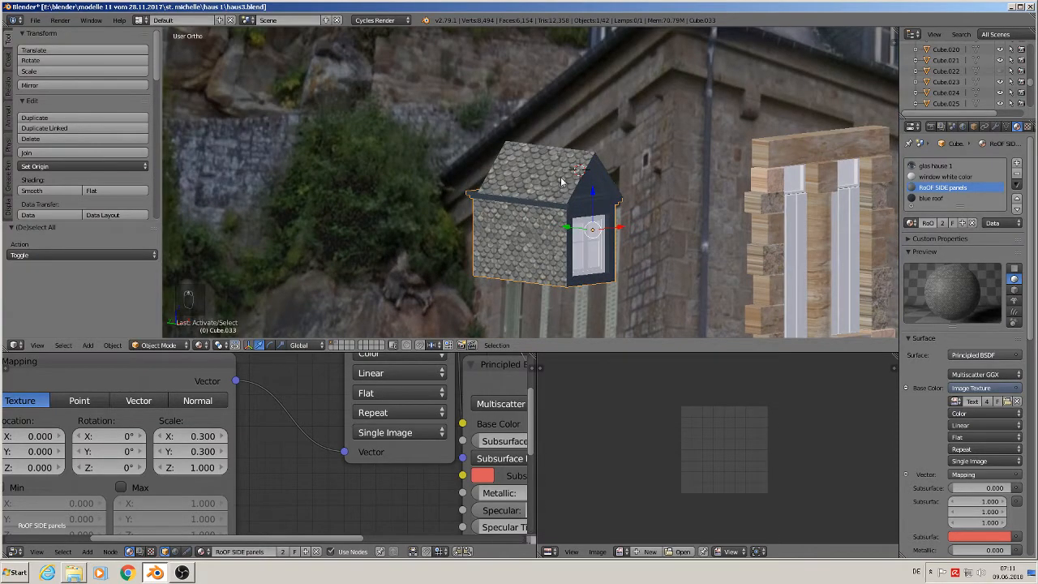
Join the small gable roof and the dormer body into one object.
shift+right_click(562, 182)
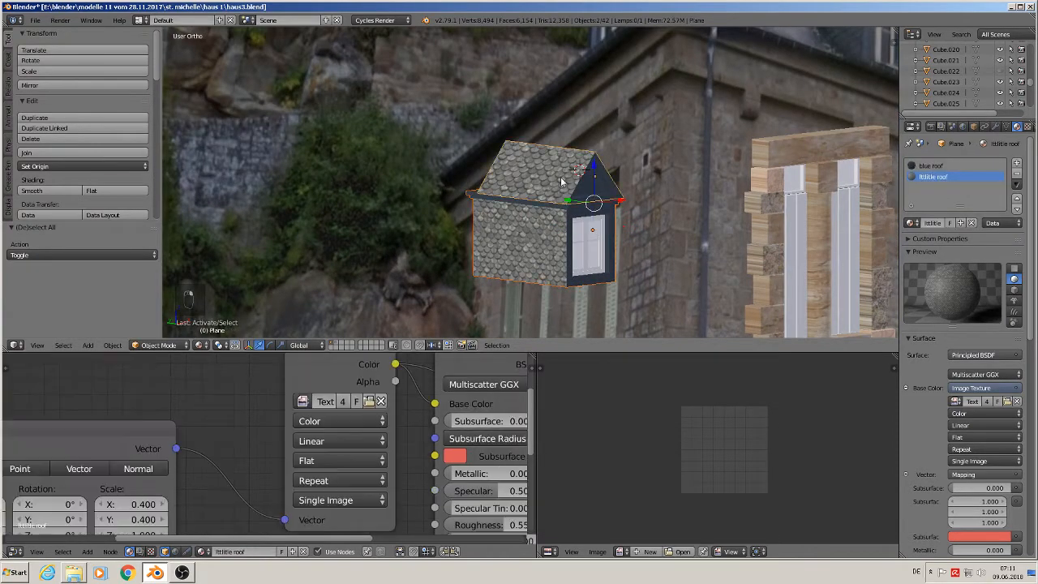
click(26, 152)
click(26, 152)
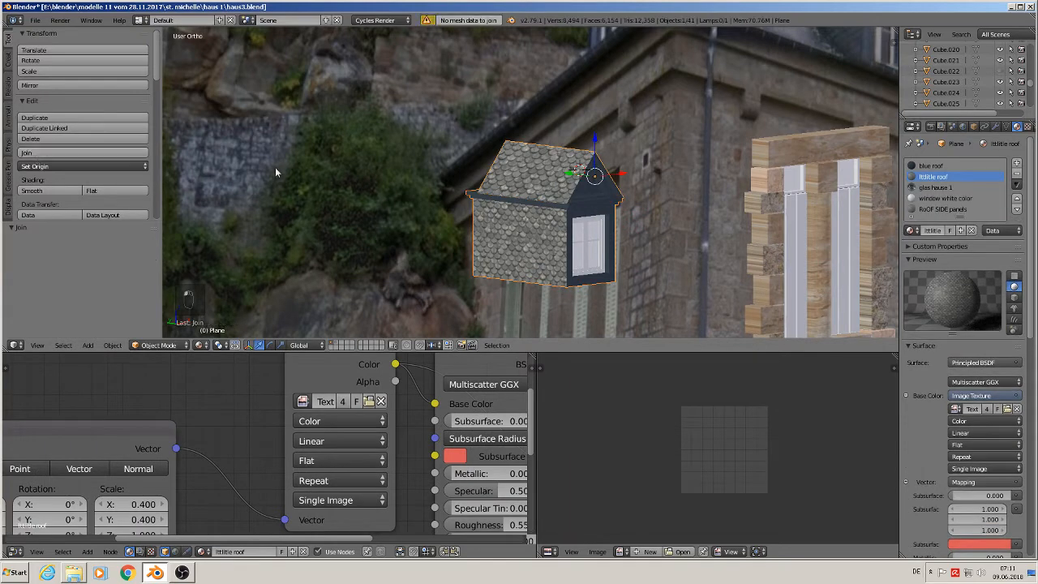
click(102, 156)
Shift the joined dormer along negative X, duplicate it 0.078 along X, and send the copy to layer 2.
middle_drag(661, 196, 595, 188)
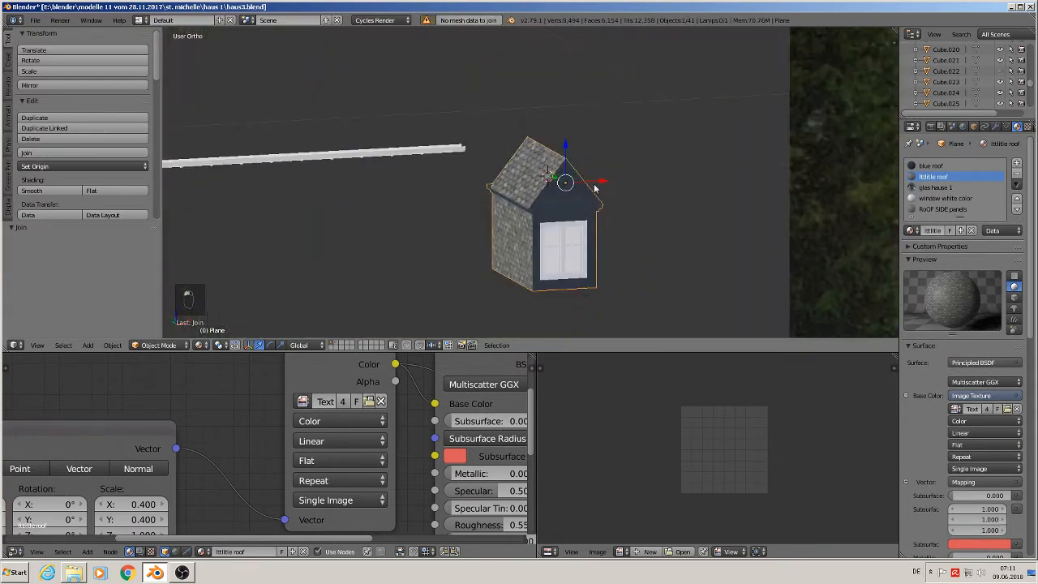
drag(595, 189, 512, 200)
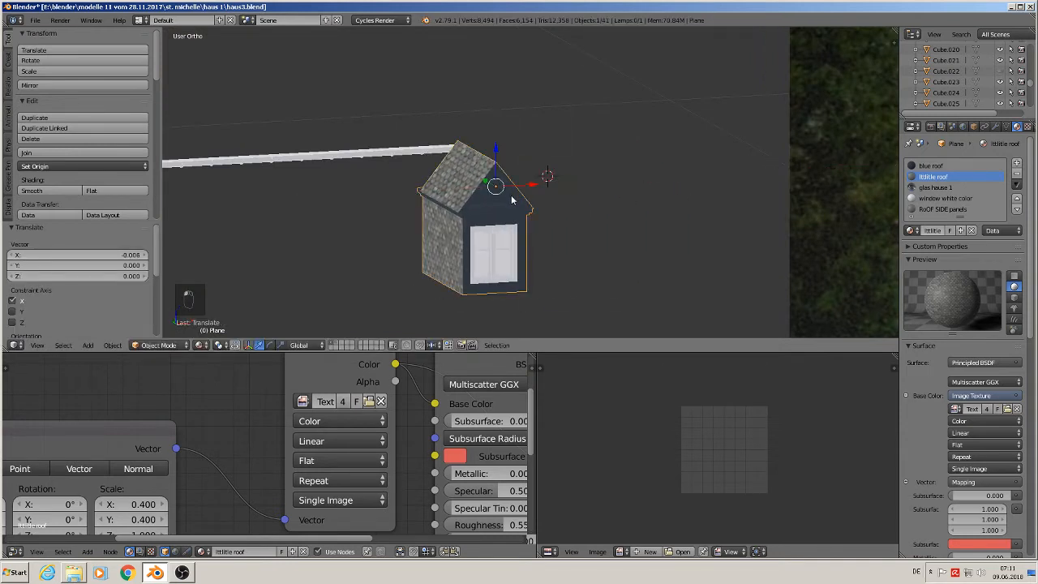
key(shift+d)
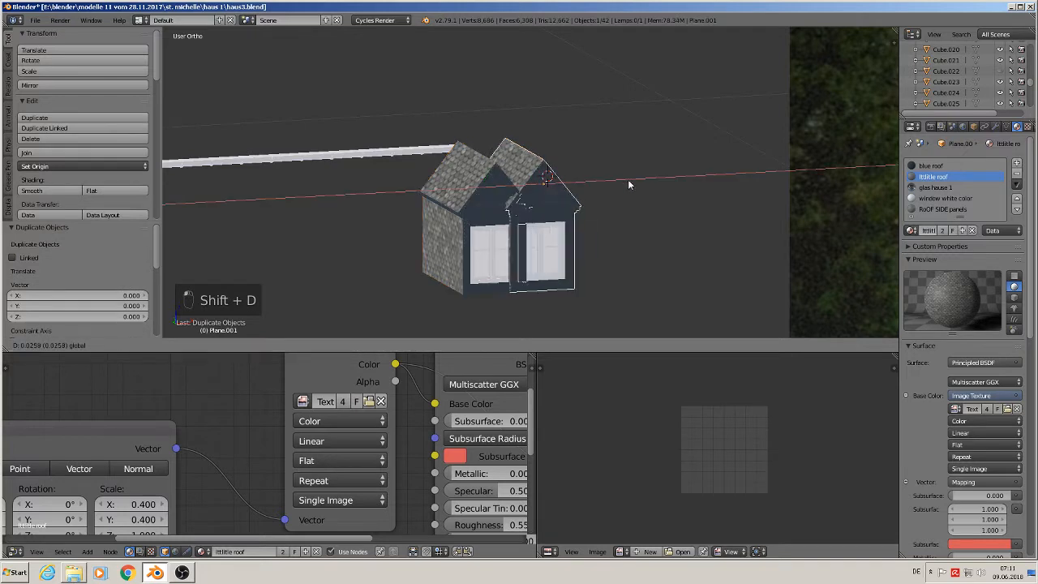
click(670, 185)
key(m)
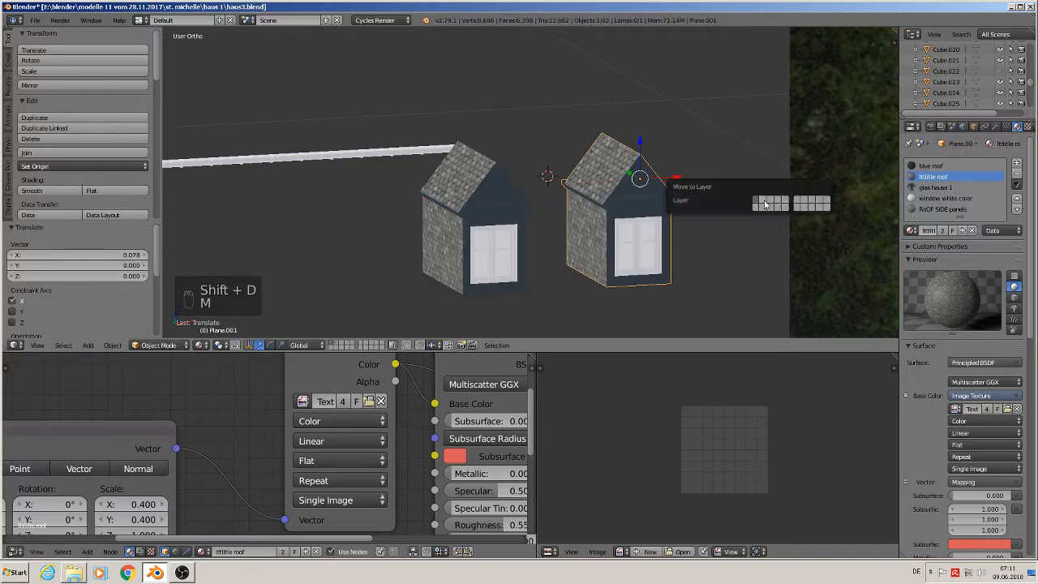
click(765, 203)
Move the original dormer 0.227 up along Z and -0.487 along X onto the main roof in front view.
right_click(486, 221)
scroll(498, 212, down, 3)
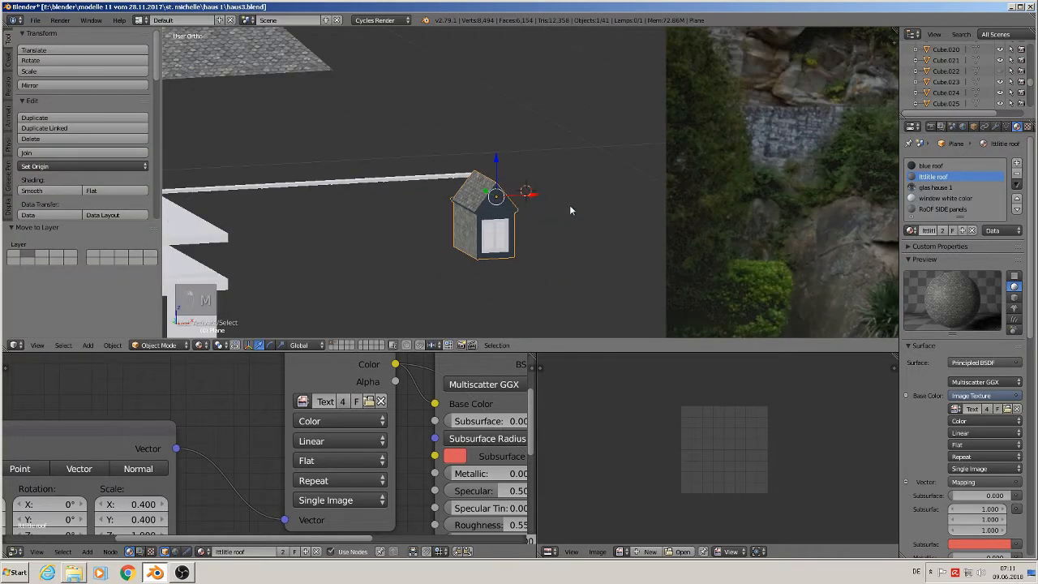
key(KP_1)
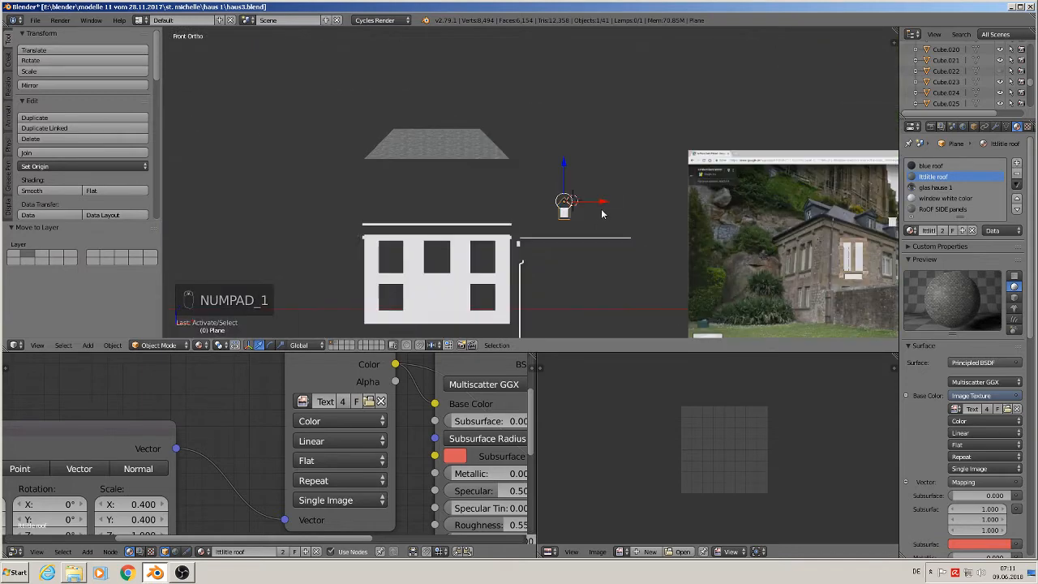
shift+middle_drag(612, 213, 557, 234)
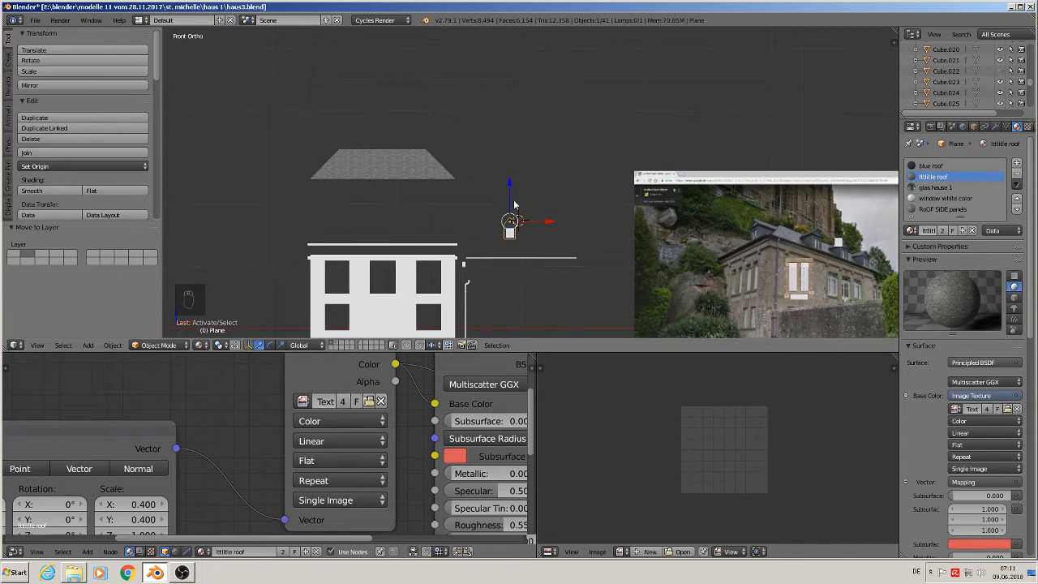
key(g)
key(z)
click(505, 120)
key(g)
key(x)
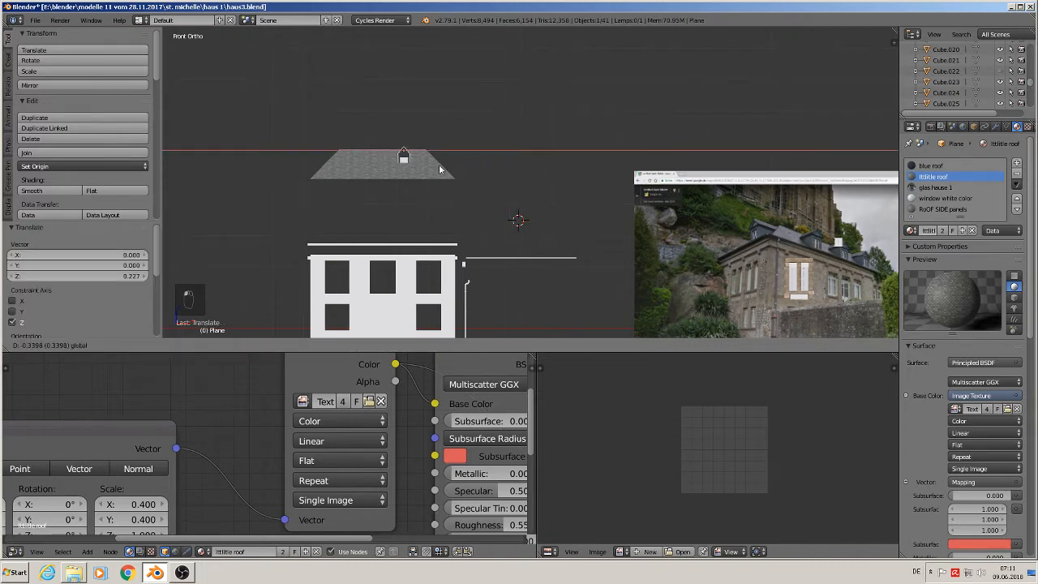
click(397, 171)
Move the dormer -0.021 along Y out of the roof slope and lower it 0.025 along Z.
middle_drag(398, 171, 336, 169)
scroll(341, 168, up, 6)
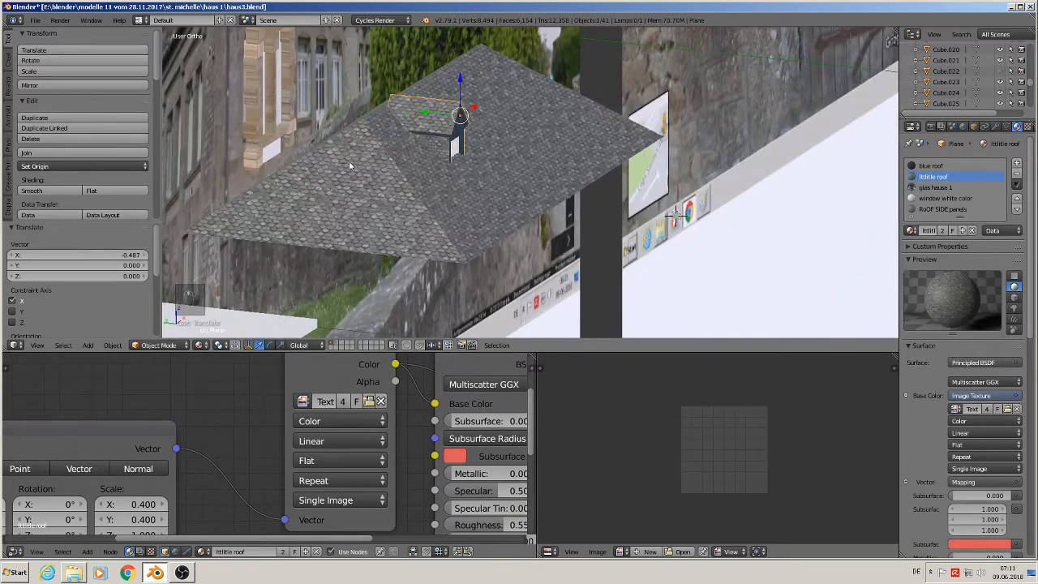
click(407, 115)
key(g)
key(y)
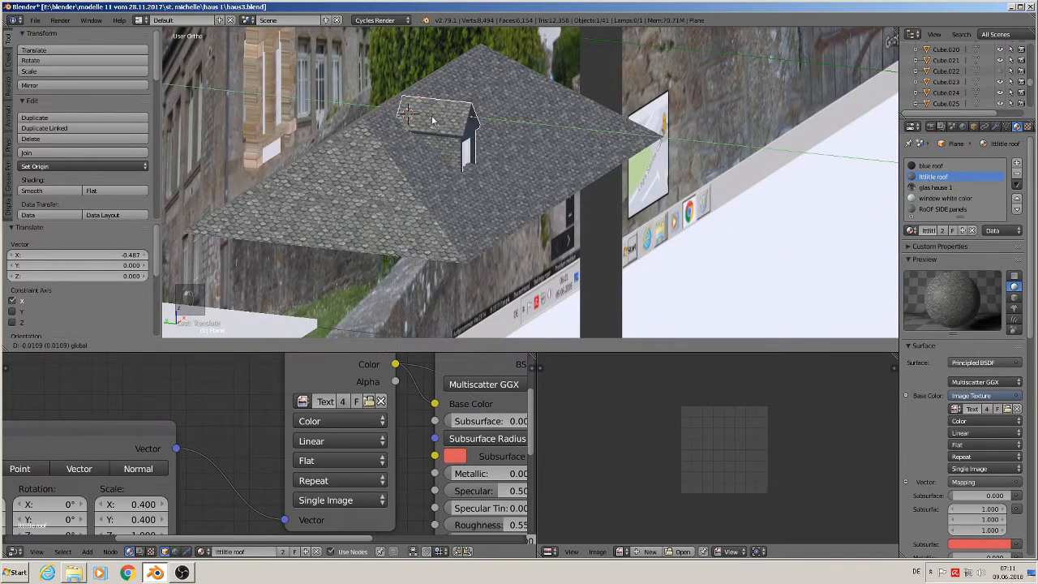
click(452, 123)
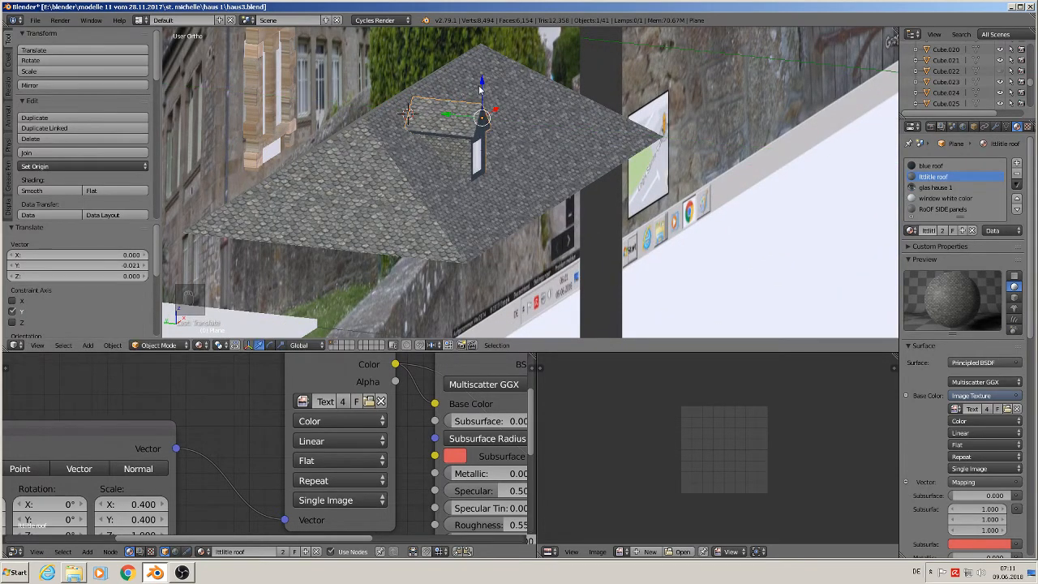
key(g)
key(z)
click(461, 145)
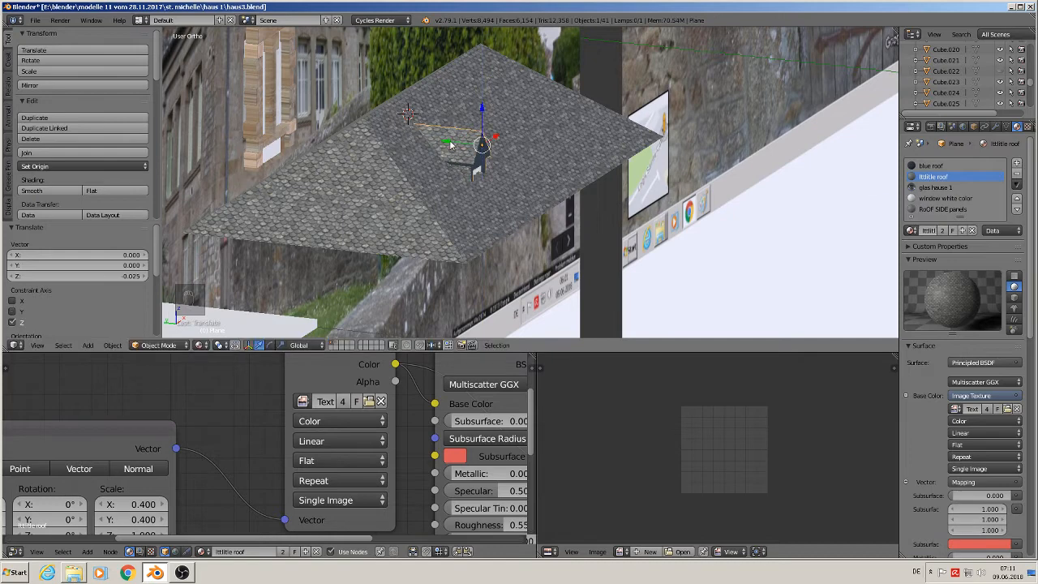
Shift the dormer another -0.020 along Y, raise it 0.008 along Z, and nudge it slightly back along Y.
key(g)
key(y)
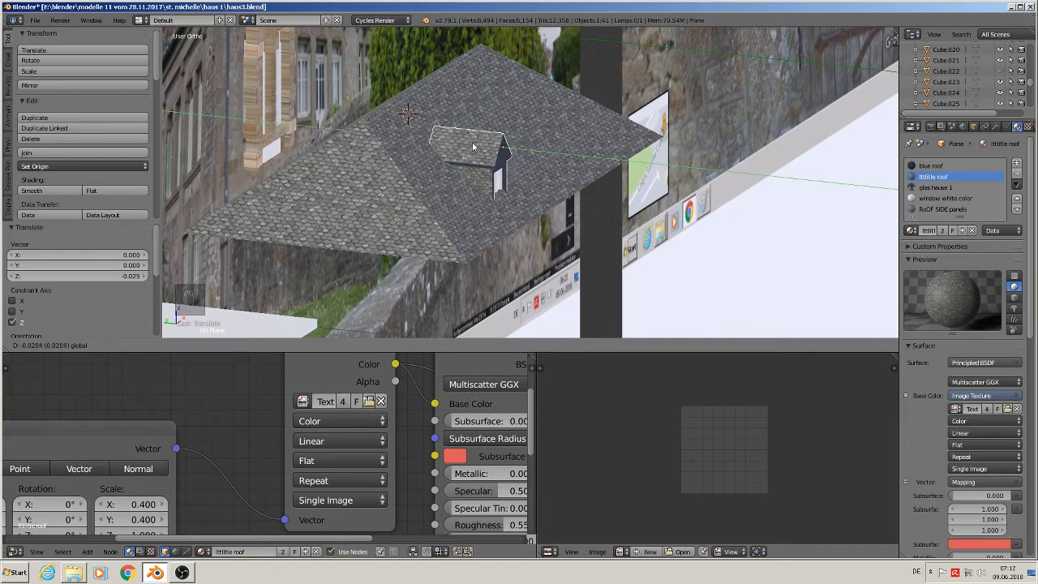
click(473, 147)
key(g)
key(z)
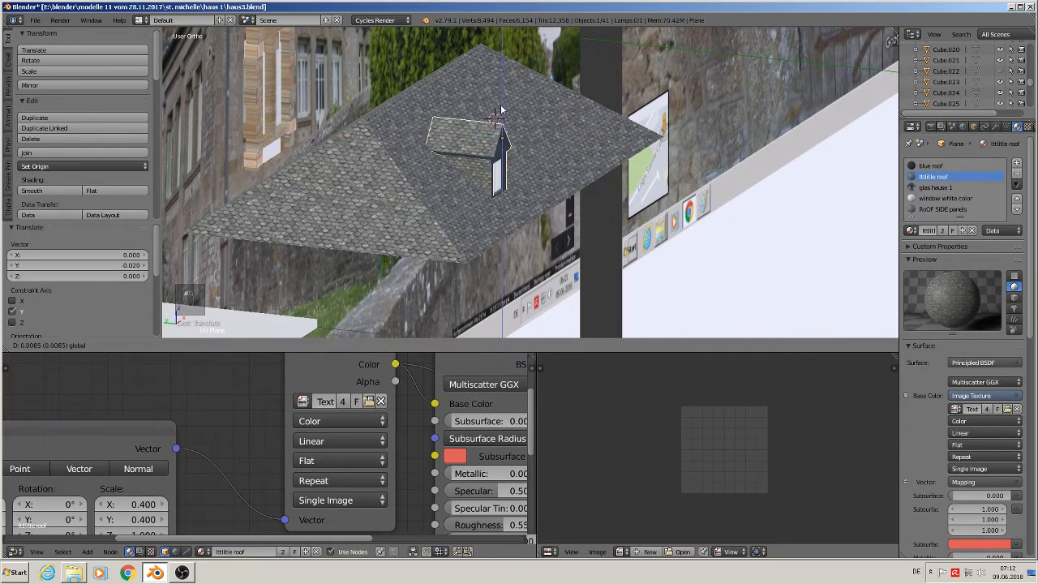
click(496, 122)
key(g)
key(y)
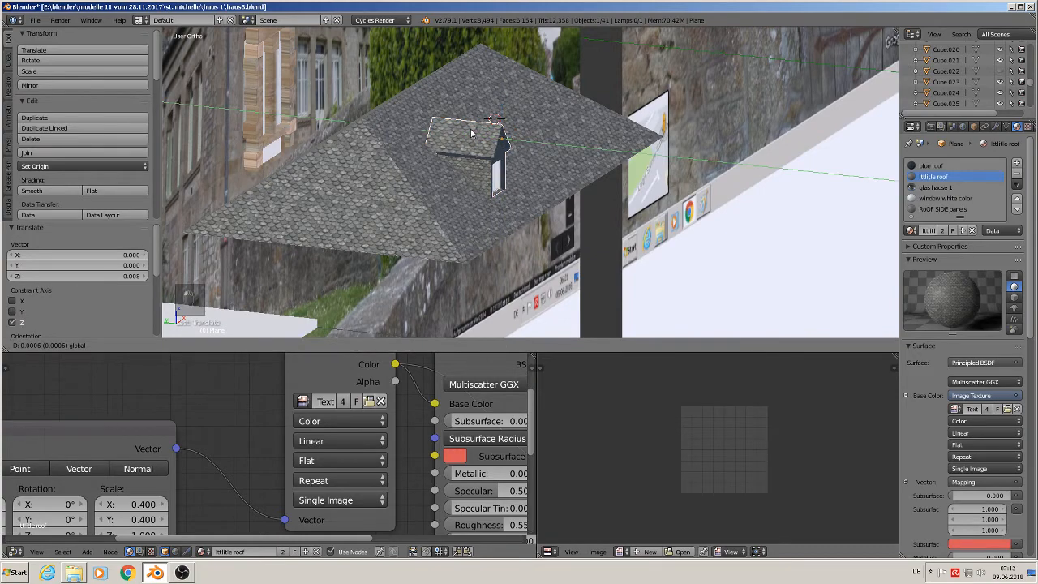
click(473, 134)
Box-select the dormer mesh's rear end in wireframe and extend it 0.036 along Y into the main roof.
scroll(458, 139, up, 5)
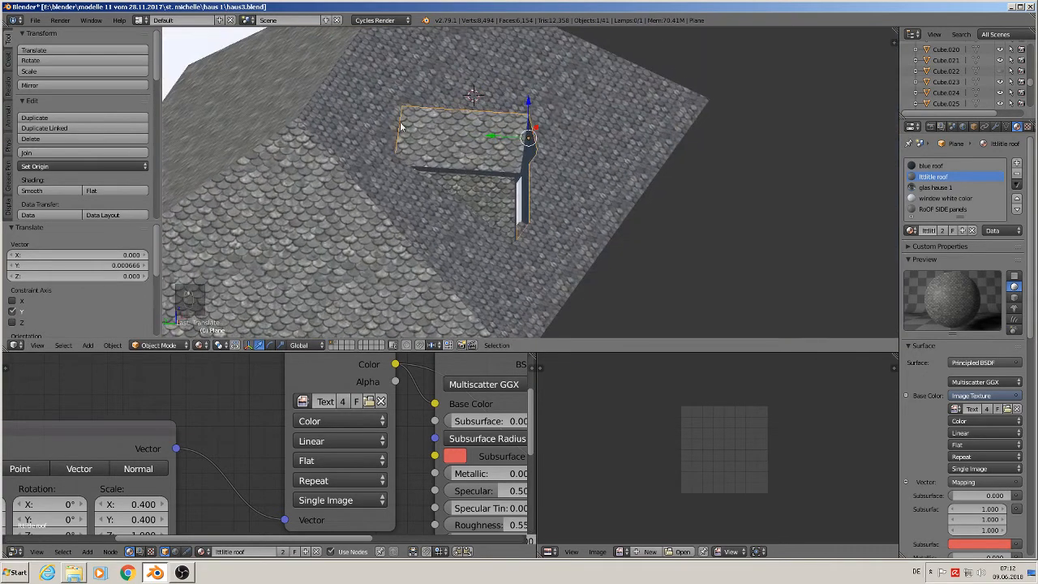
key(Tab)
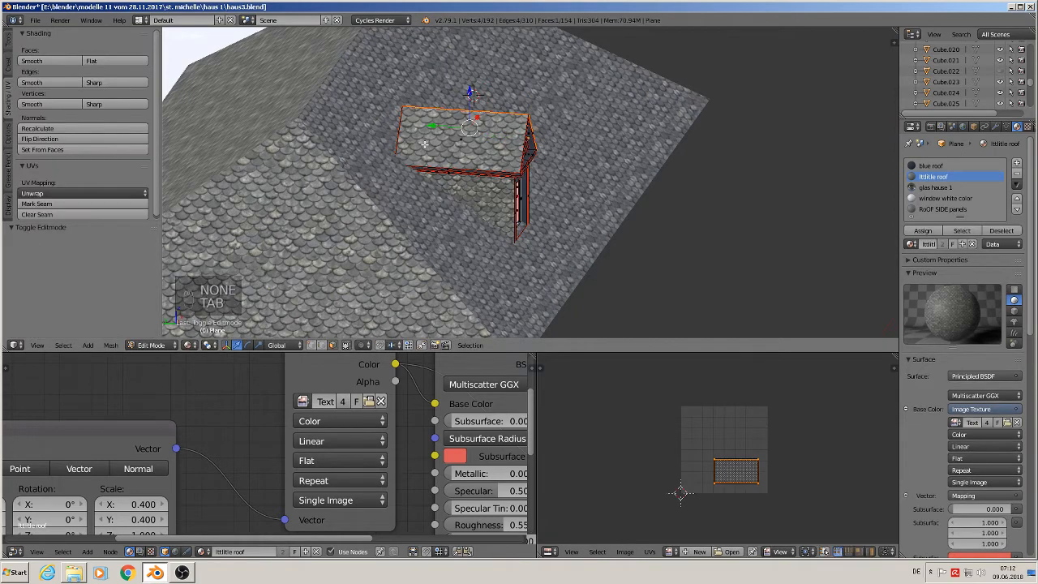
key(a)
key(a)
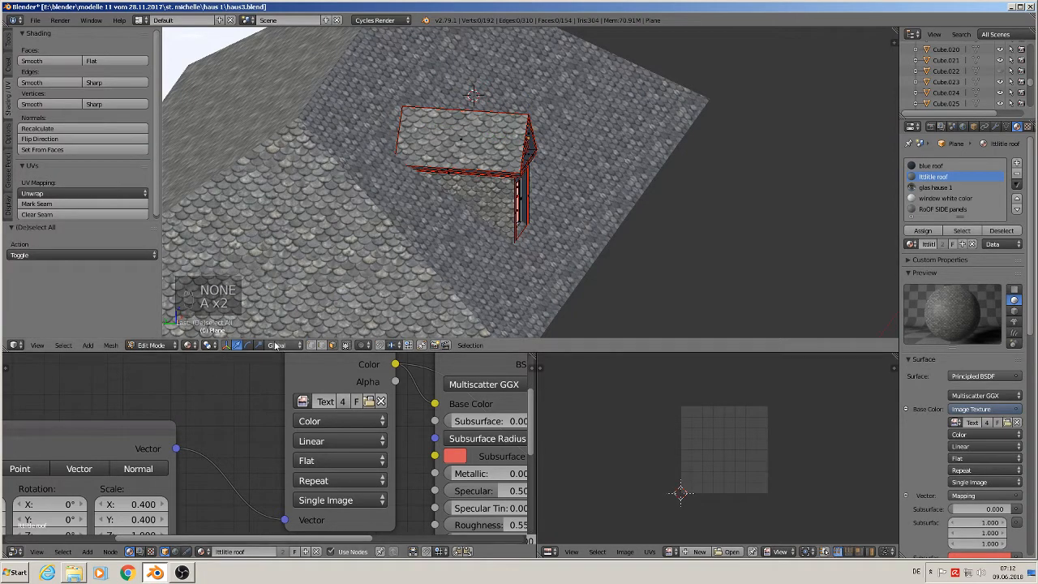
click(188, 346)
click(213, 321)
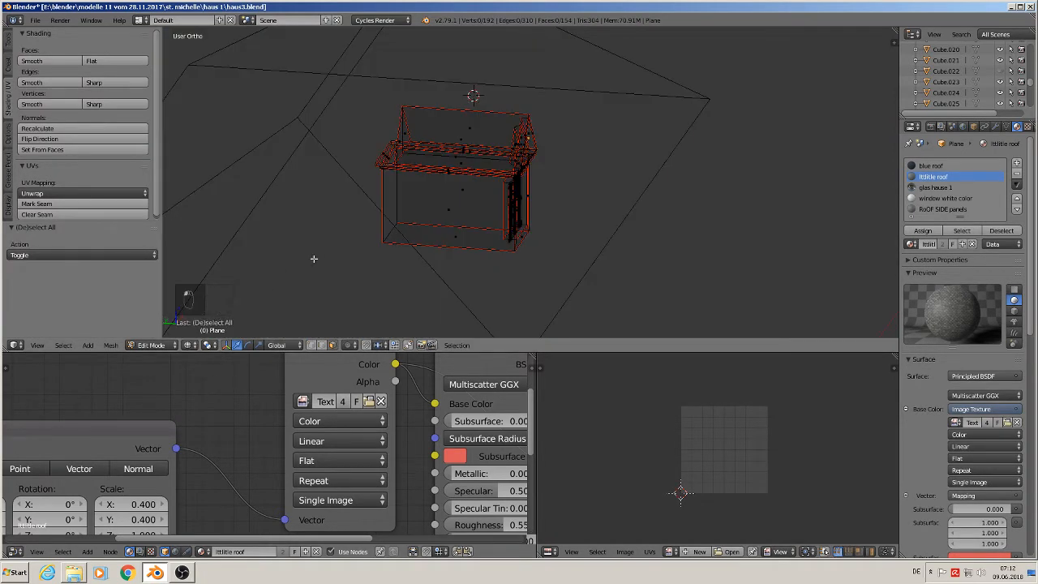
middle_drag(359, 245, 356, 252)
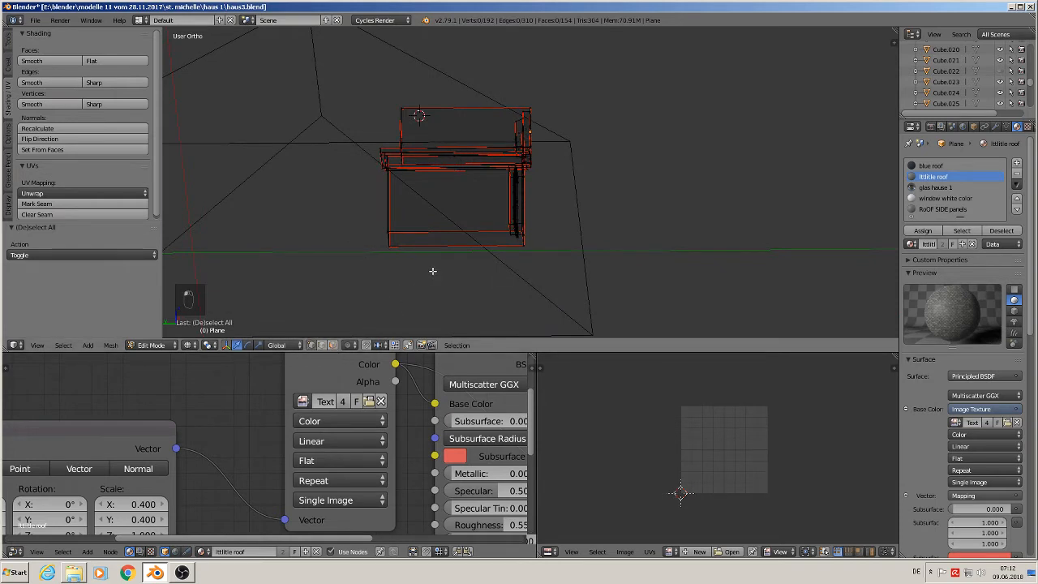
key(b)
drag(431, 272, 350, 103)
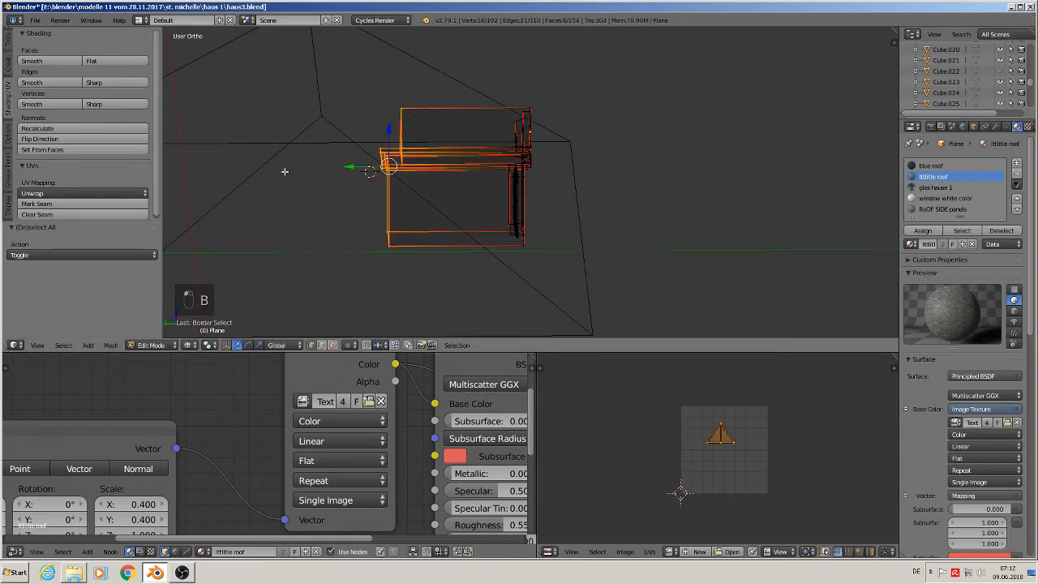
drag(369, 167, 287, 162)
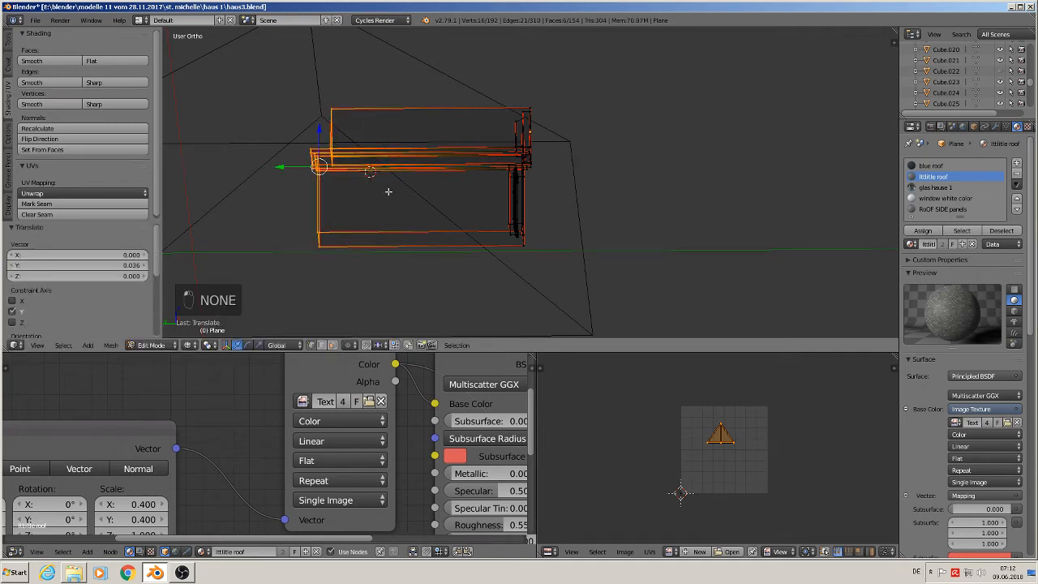
Return to Object Mode and display the dormer and main roof with their slate textures again.
key(Tab)
middle_drag(425, 227, 320, 344)
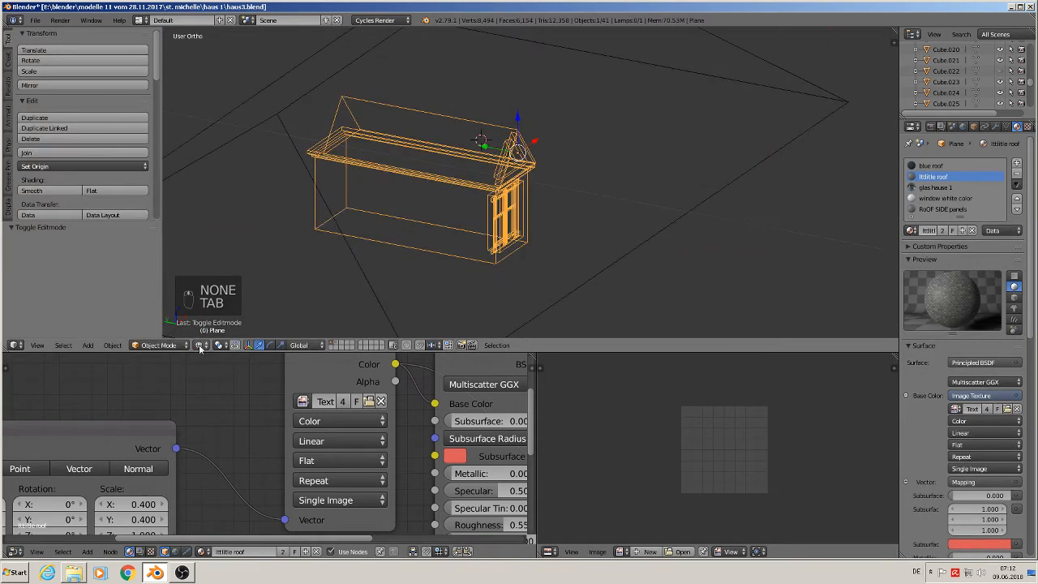
click(200, 346)
click(237, 281)
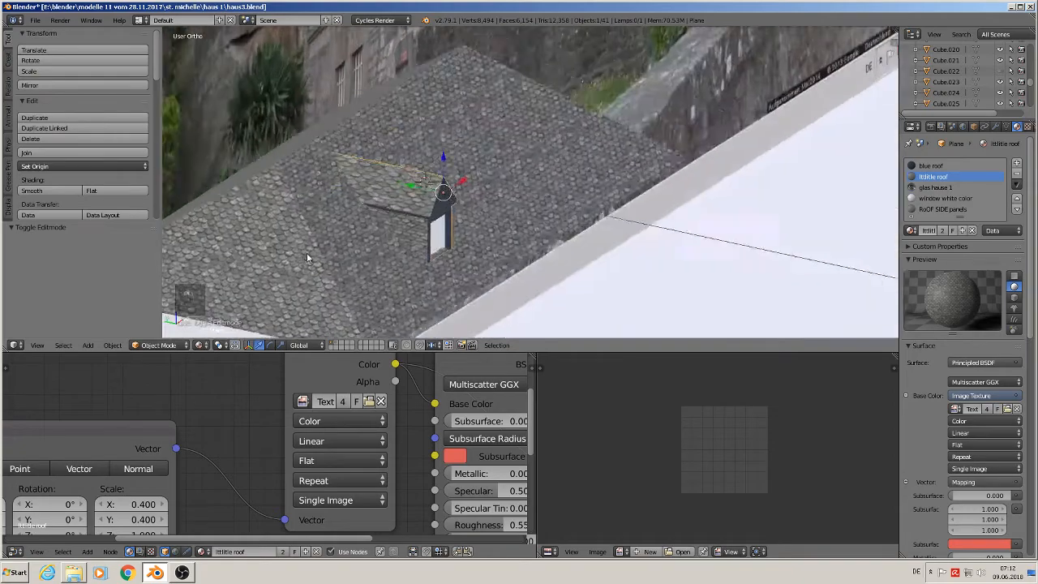
scroll(308, 258, up, 6)
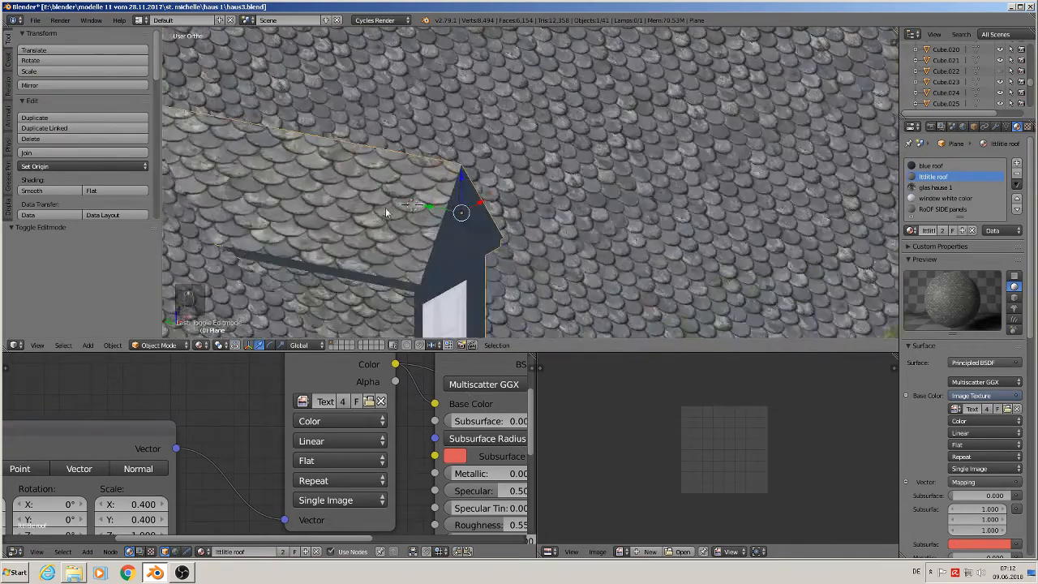
scroll(350, 211, down, 4)
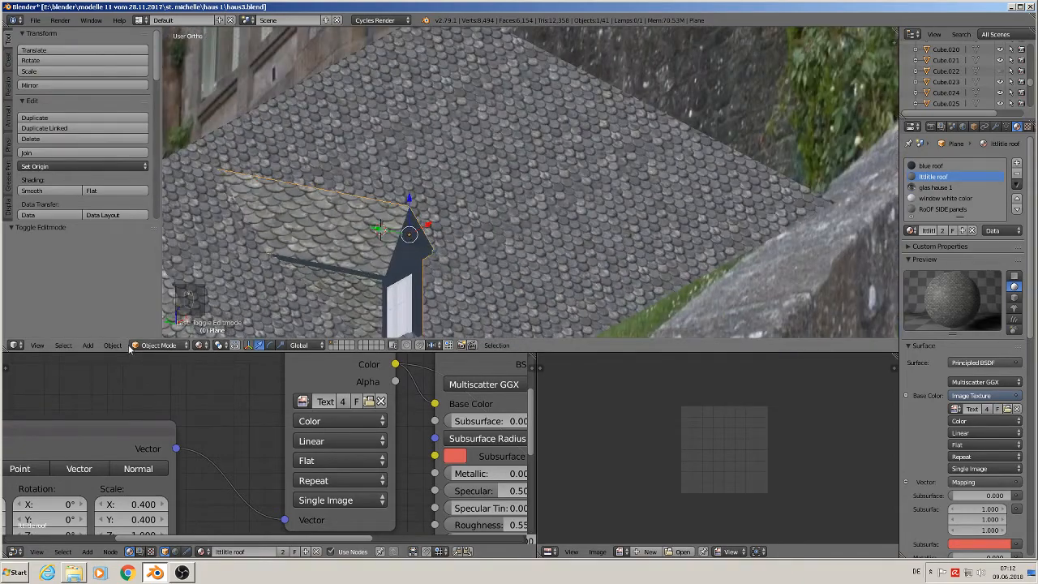
Apply the dormer's rotation and scale.
click(112, 345)
mouse_move(156, 264)
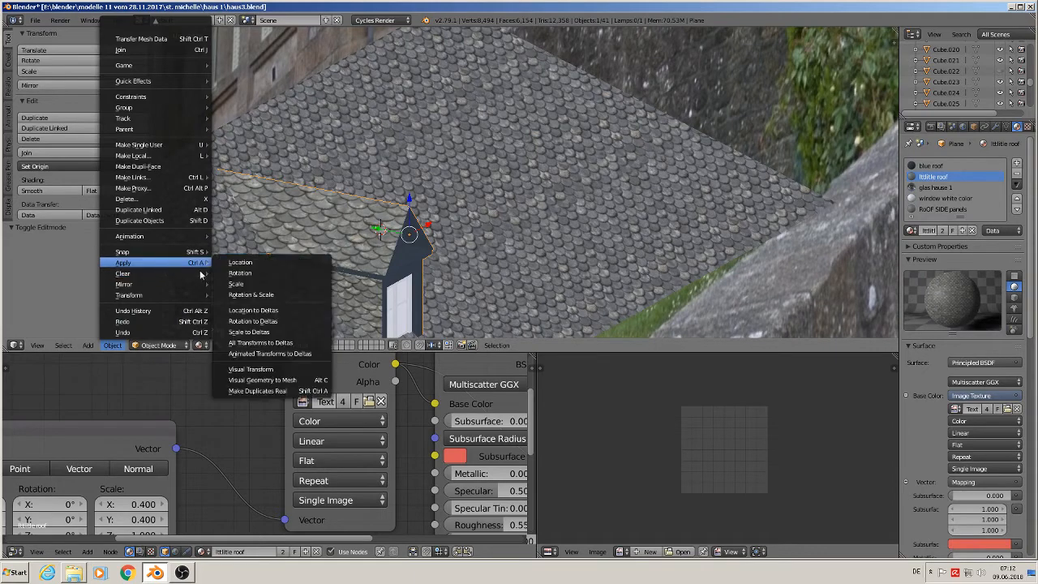
click(268, 291)
Unwrap the dormer roof's slate side face with Project From View from the right orthographic view.
key(Tab)
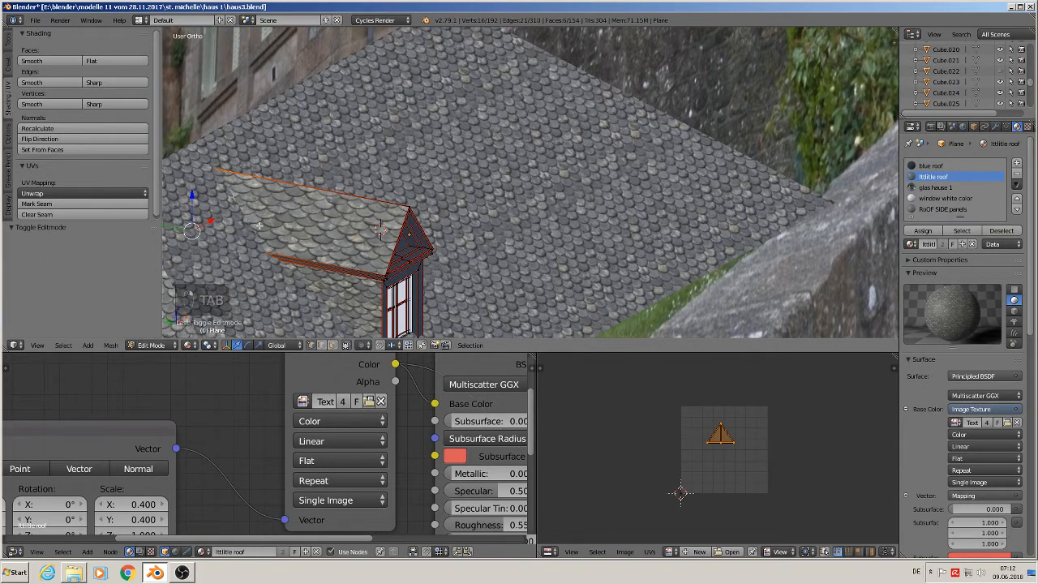
middle_drag(381, 229, 309, 202)
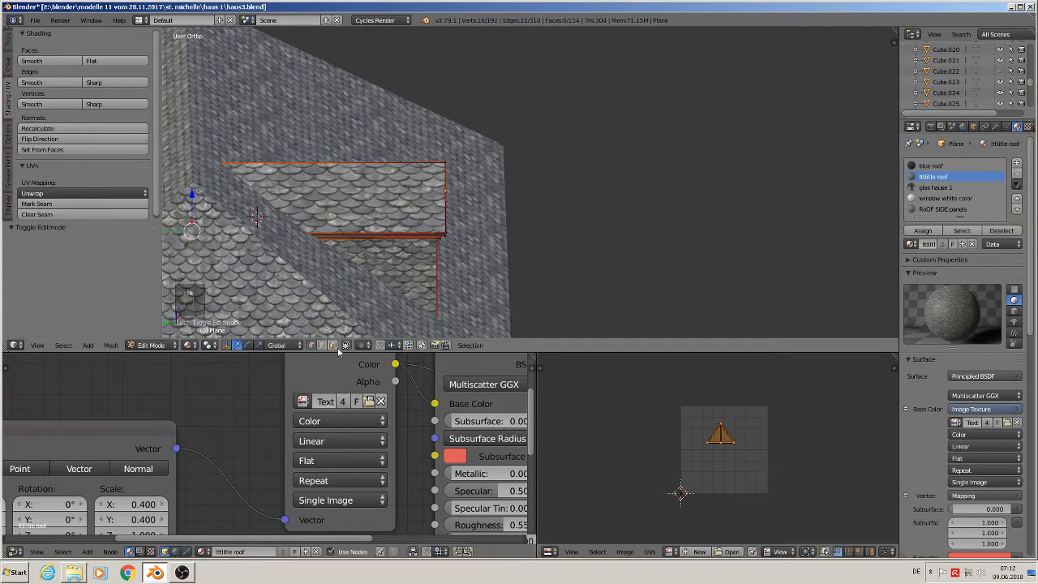
right_click(312, 208)
key(KP_1)
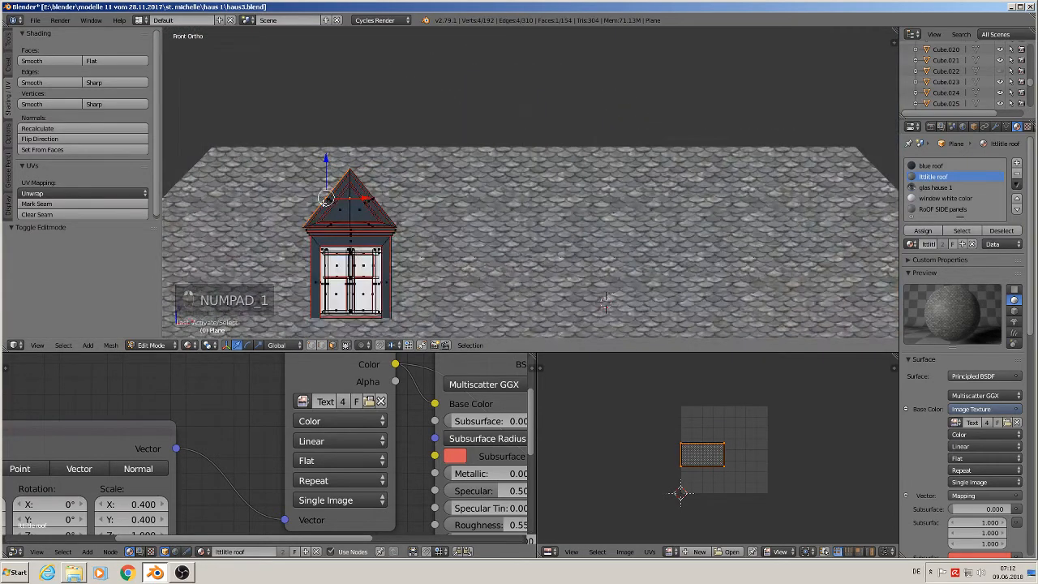
key(KP_3)
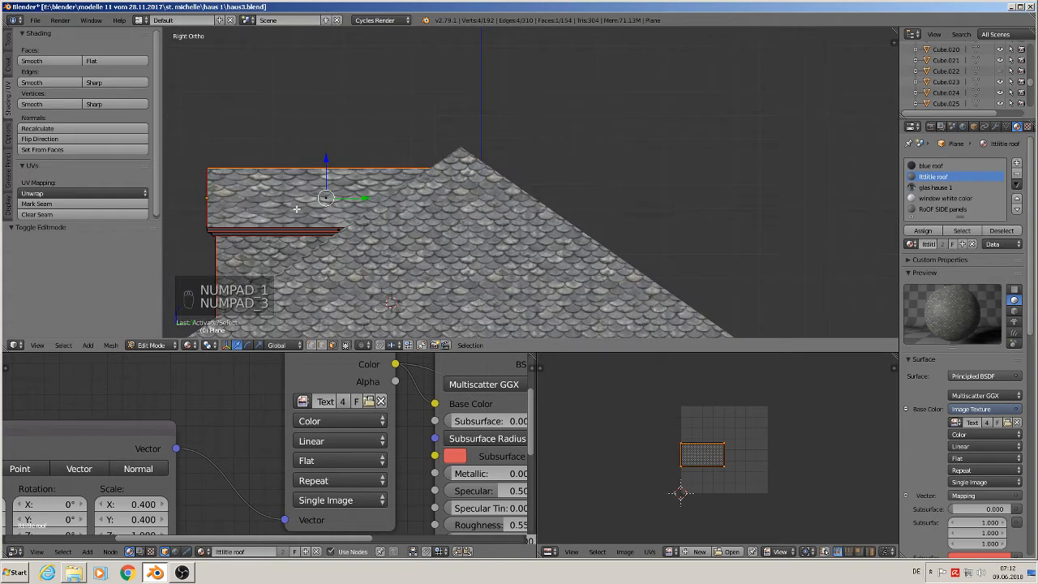
key(u)
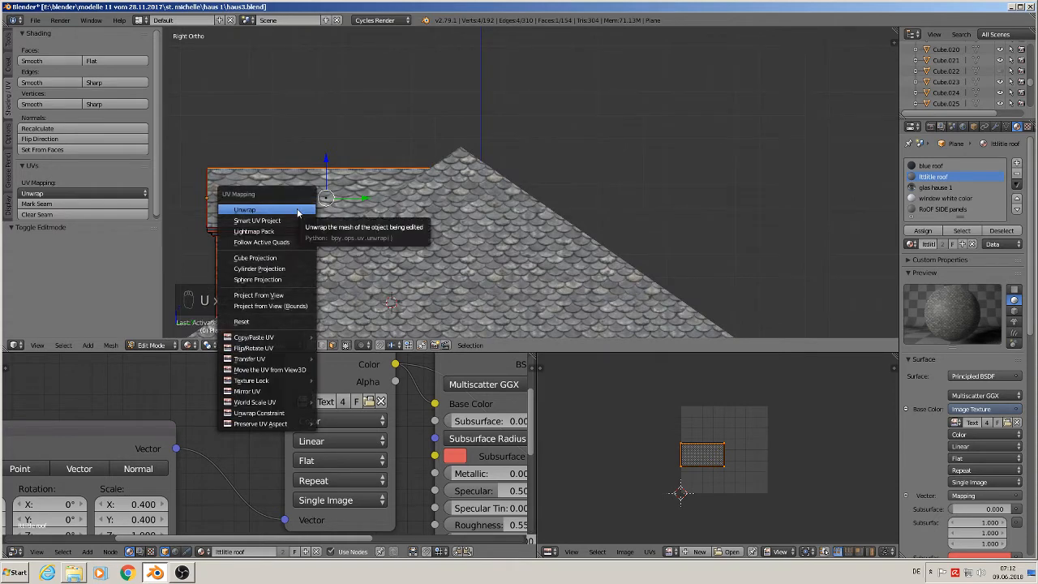
click(295, 296)
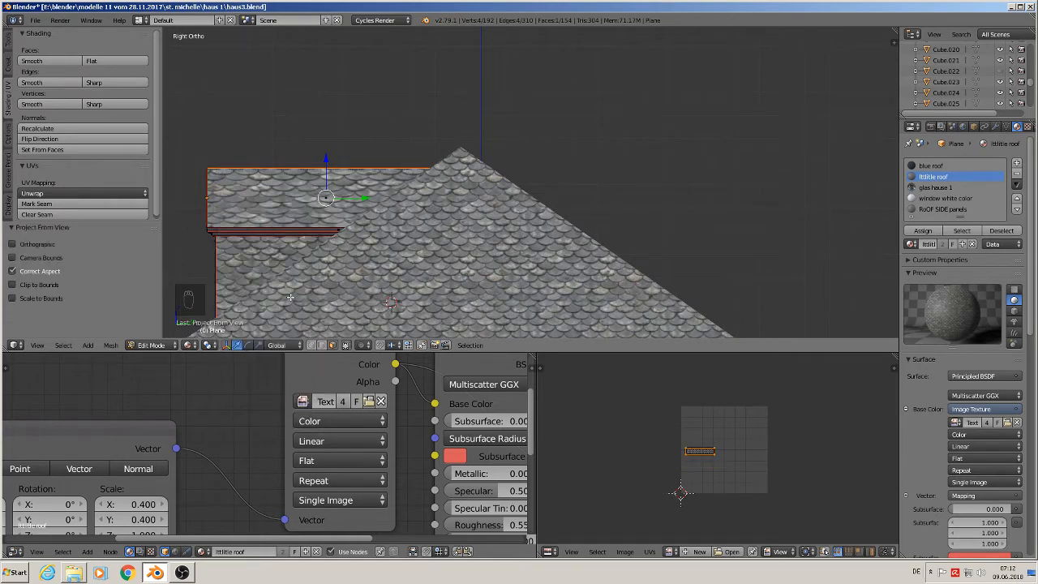
Undo the last Project From View unwrap on the dormer roof's side face and check the slate pattern in Object Mode.
middle_drag(292, 201, 489, 226)
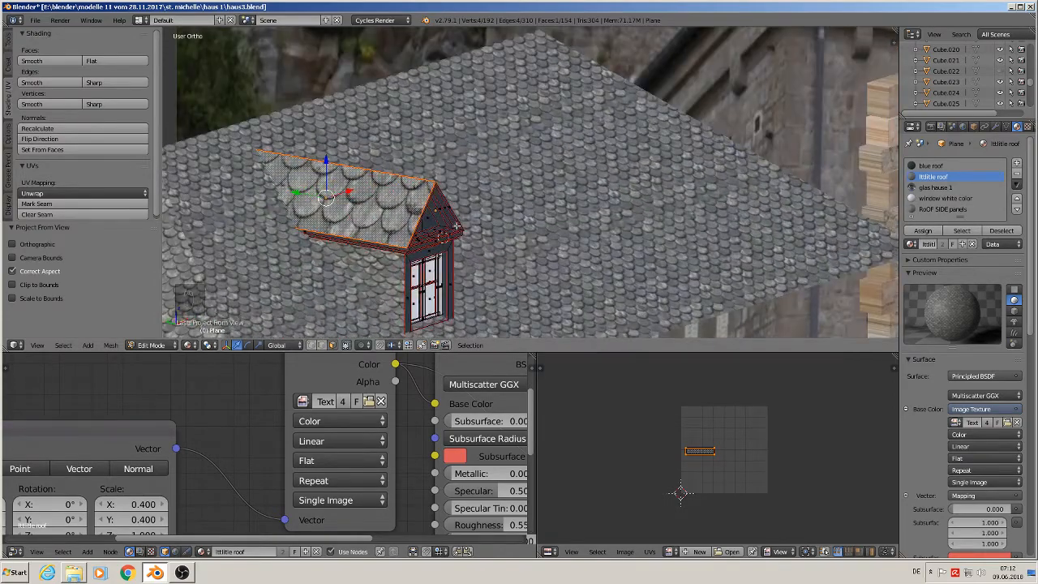
key(ctrl+z)
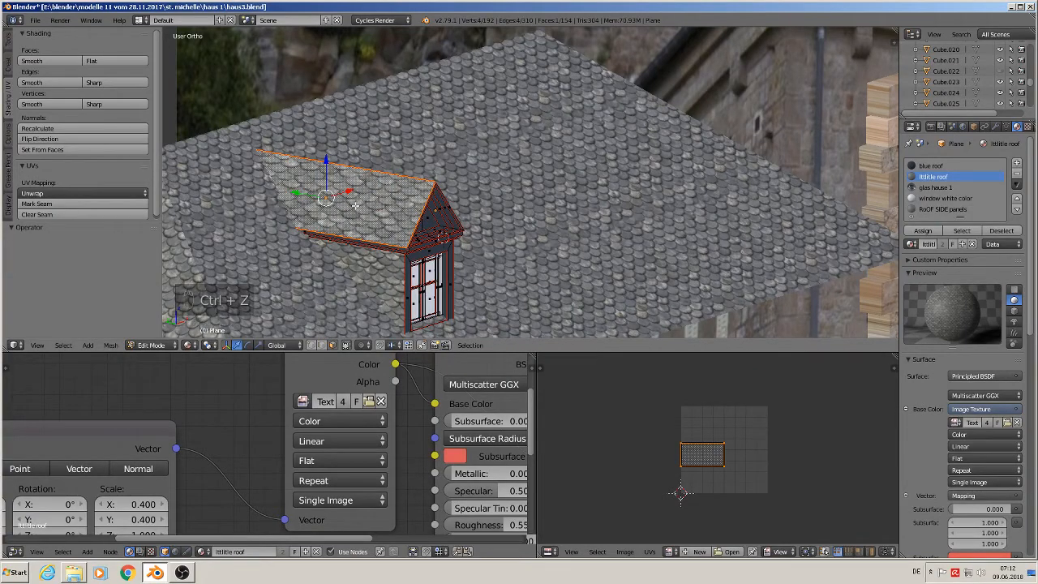
middle_drag(379, 216, 400, 220)
key(a)
key(Tab)
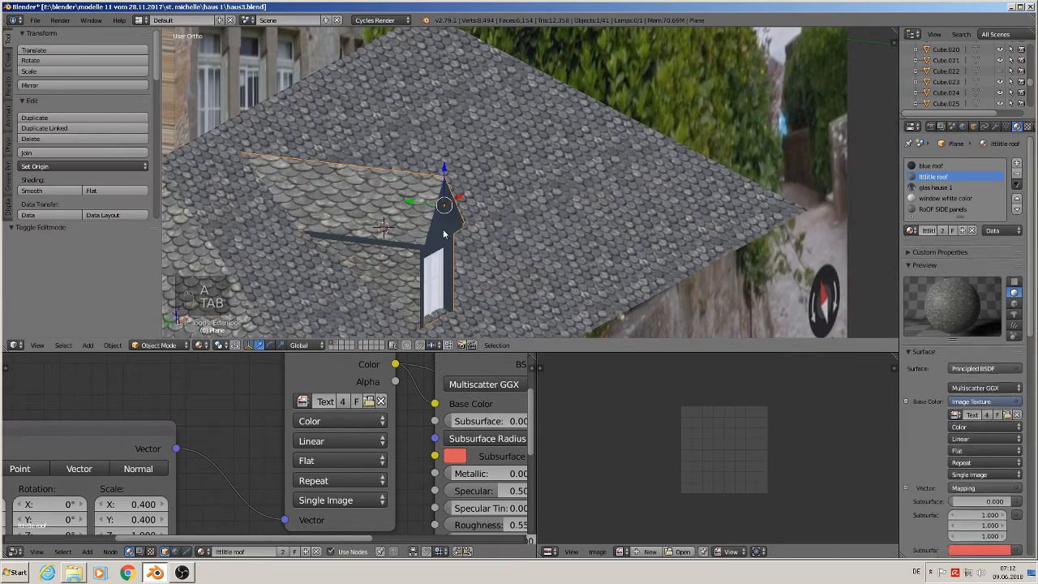
key(Tab)
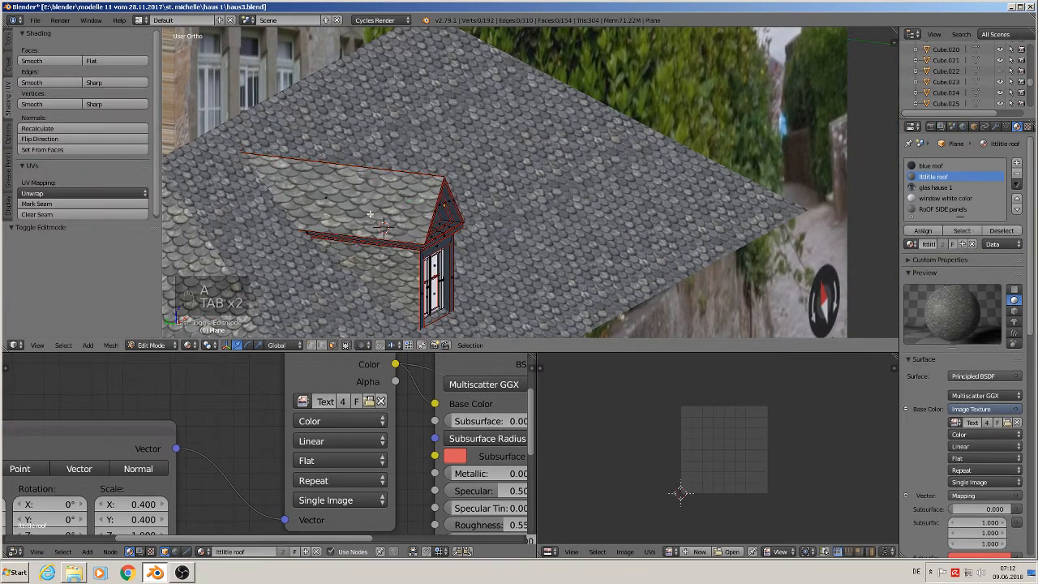
Scale the UV island of the dormer roof's slate side face up by about 1.31 and check it in Object Mode.
right_click(354, 204)
middle_drag(354, 205, 387, 217)
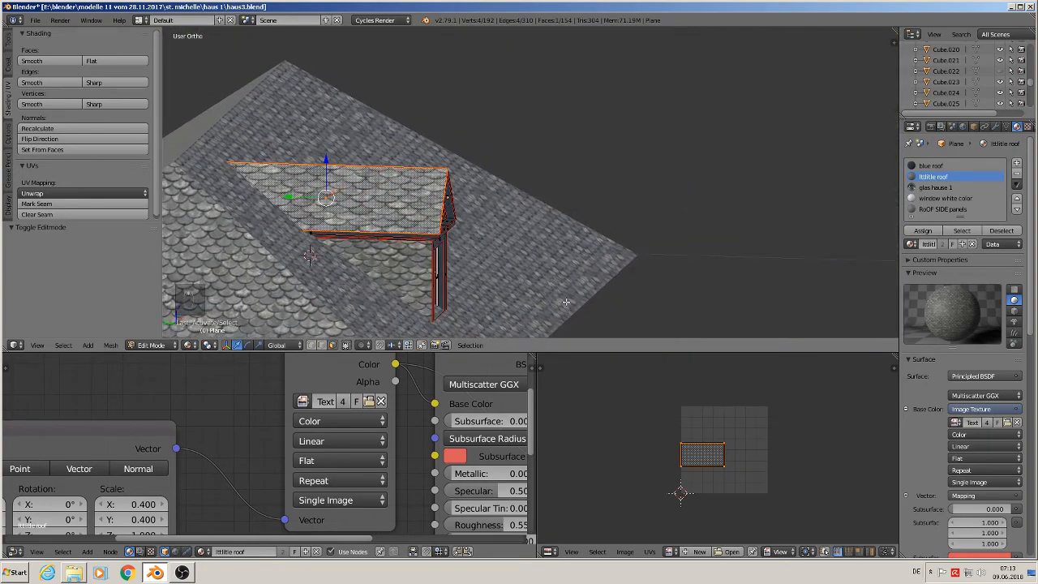
key(s)
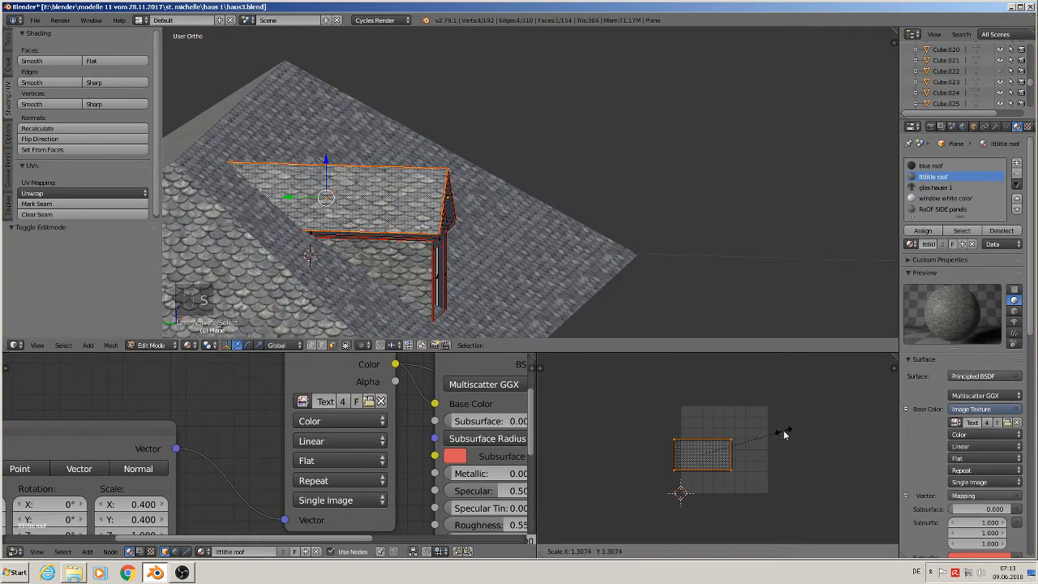
click(784, 433)
key(a)
middle_drag(572, 276, 475, 270)
key(Tab)
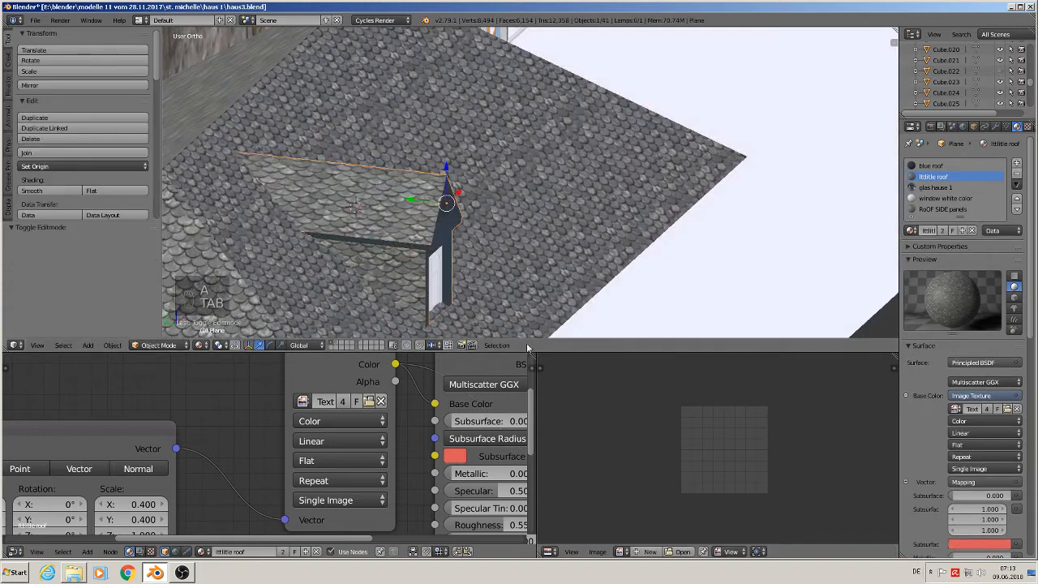
Scale the slate side face's UV island down by about 0.74 and return to Object Mode.
key(Tab)
key(s)
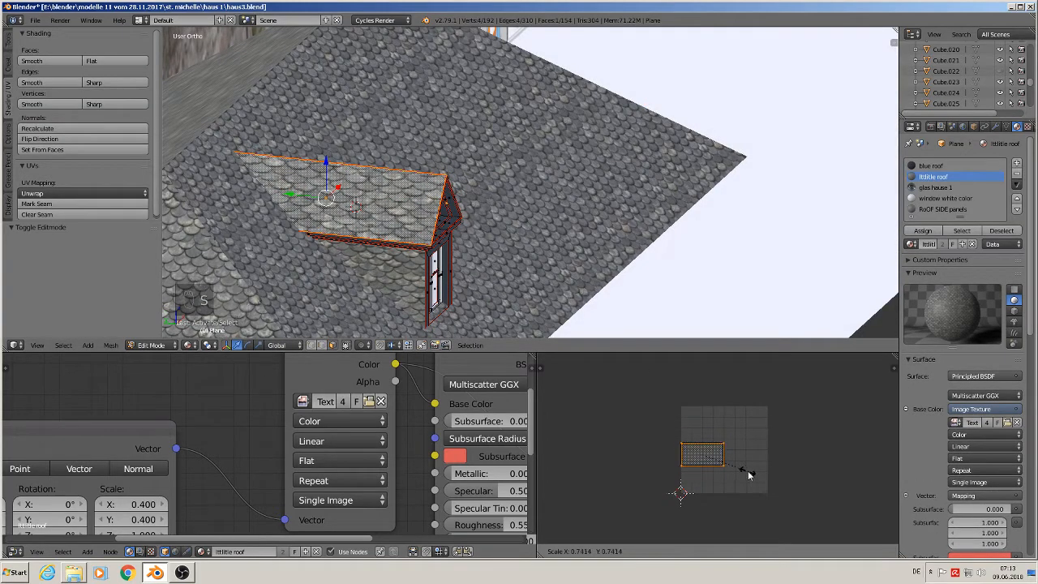
click(748, 474)
key(a)
middle_drag(567, 294, 338, 245)
scroll(382, 271, down, 2)
key(Tab)
Nudge the dormer slightly along the Y axis to seat it in the main roof.
key(g)
key(y)
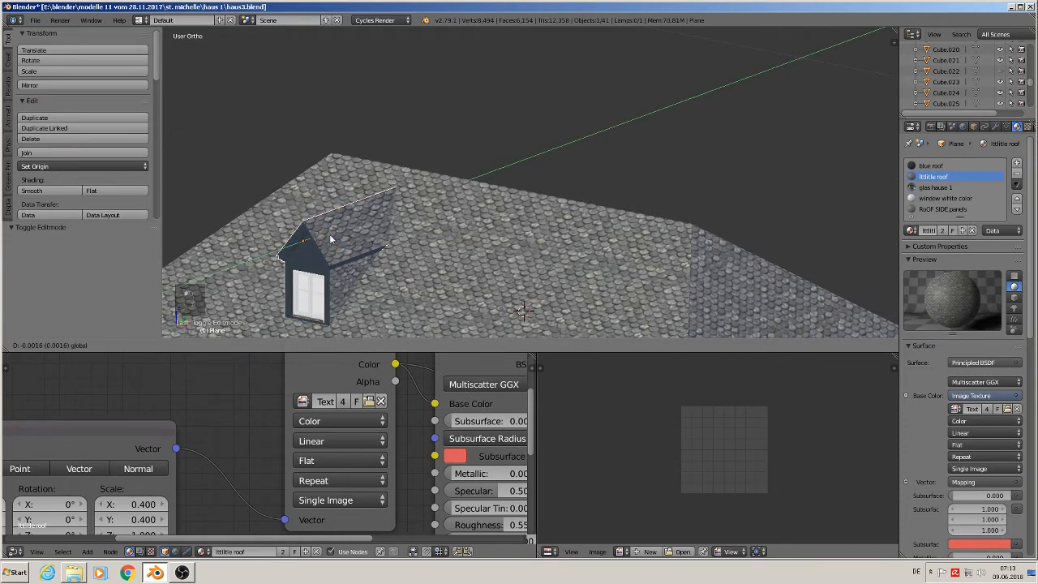
click(331, 239)
key(g)
key(y)
click(330, 235)
middle_drag(427, 283, 374, 191)
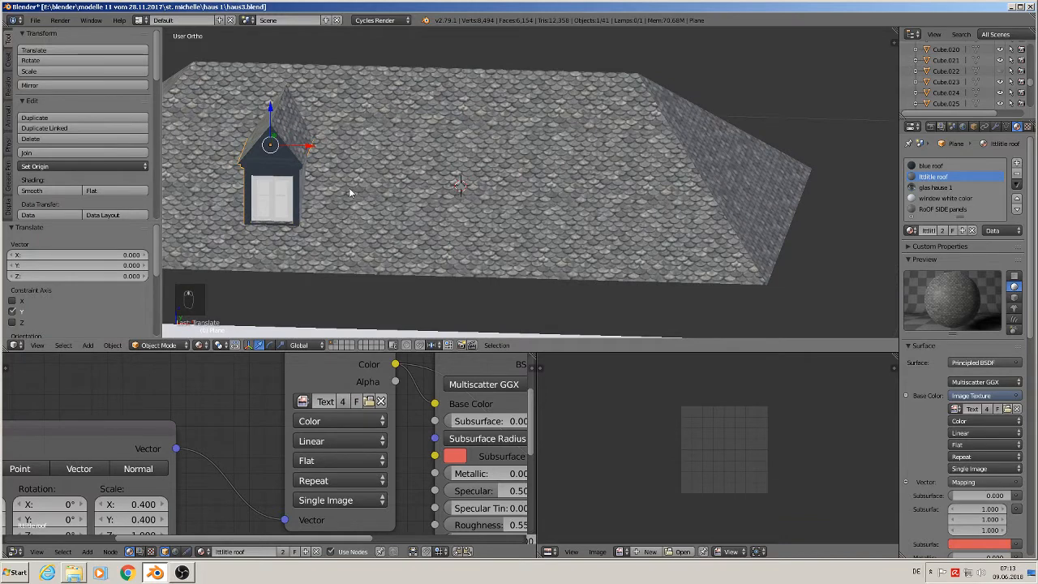
key(shift+d)
right_click(349, 187)
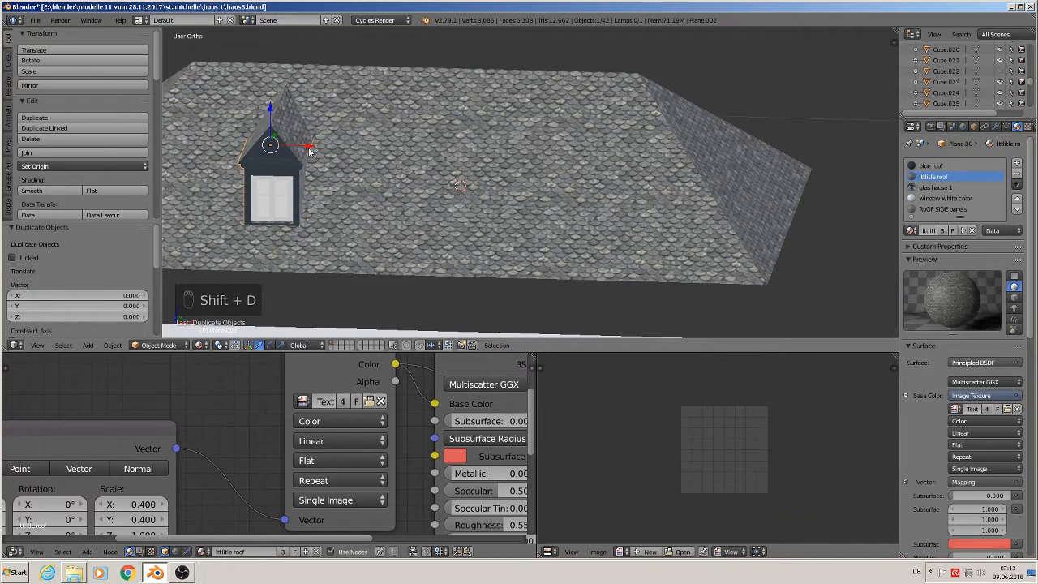
drag(309, 150, 392, 165)
key(x)
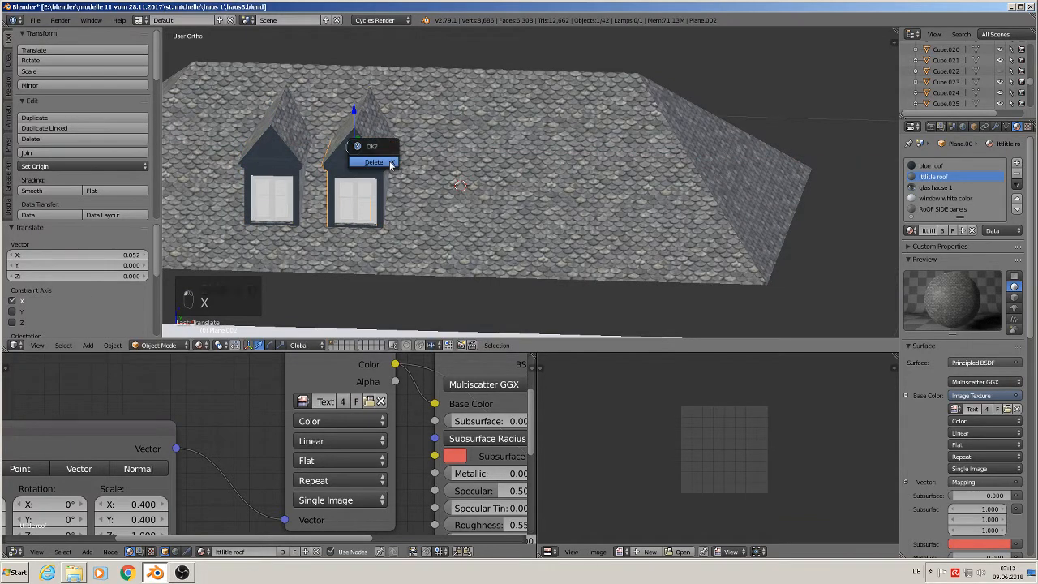
click(388, 161)
Add two linked duplicates of the dormer in a row along X, spaced 0.083 and a further 0.090 apart.
right_click(292, 156)
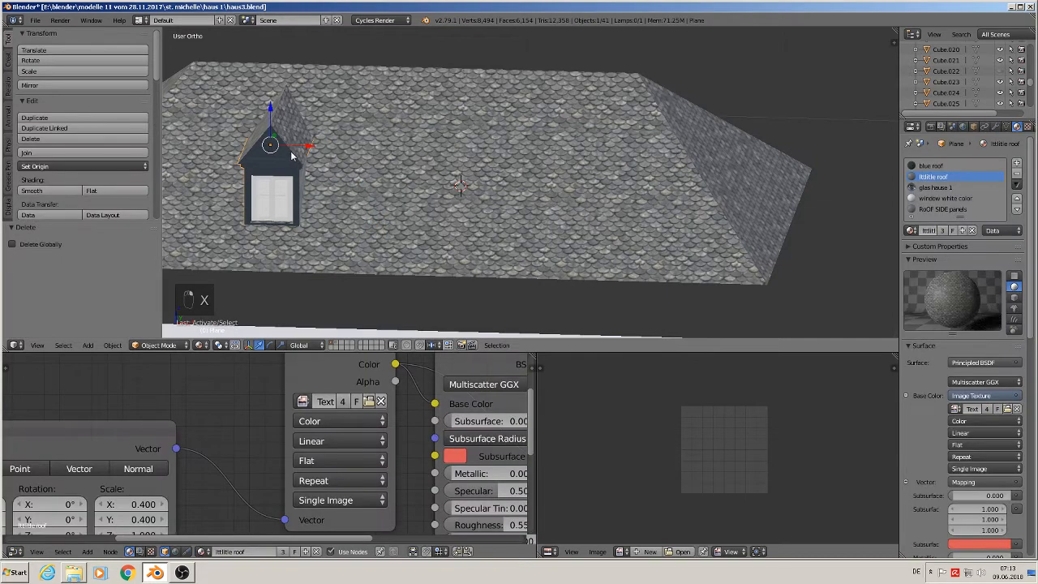
key(alt+d)
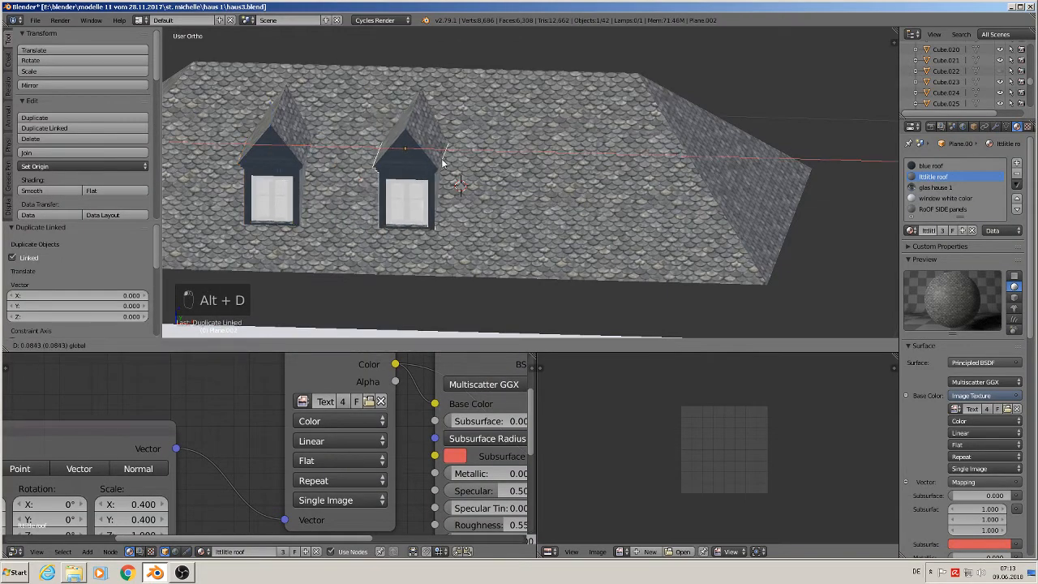
click(439, 165)
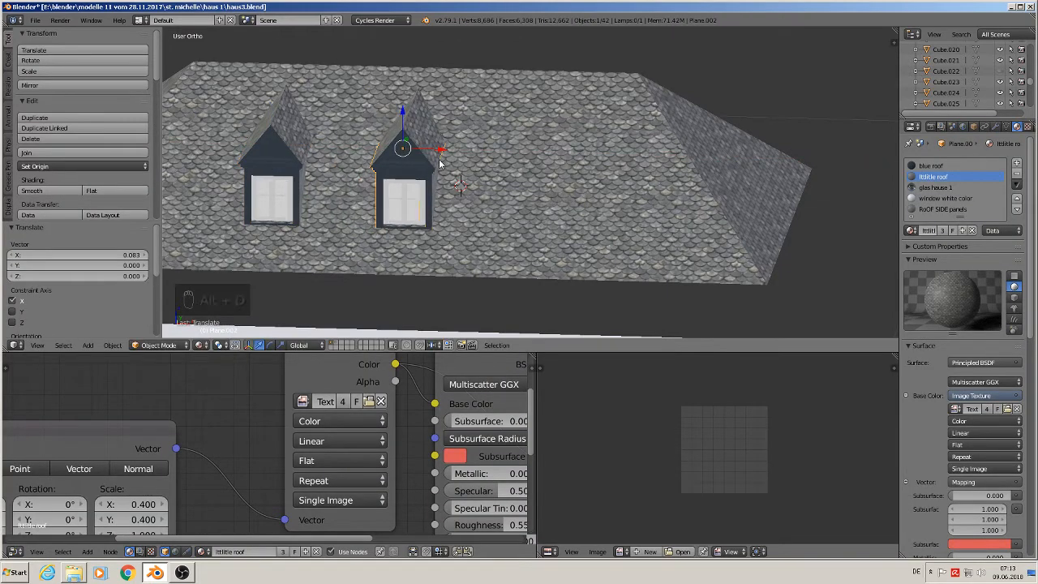
key(alt+d)
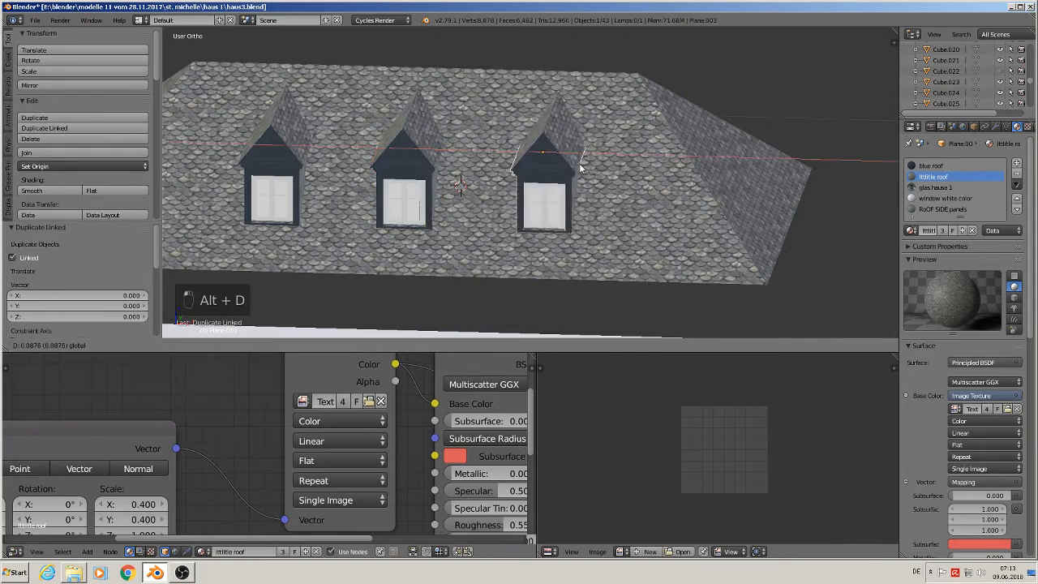
click(587, 168)
scroll(584, 162, down, 3)
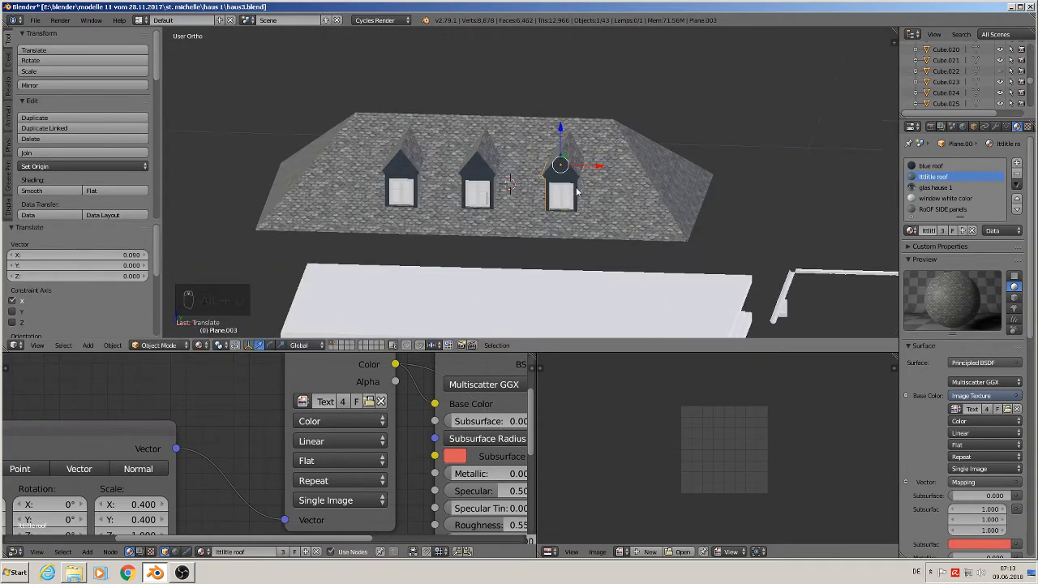
Make a linked duplicate of the third dormer, move it 0.139 along X and rotate it -90° about Z.
middle_drag(584, 162, 576, 204)
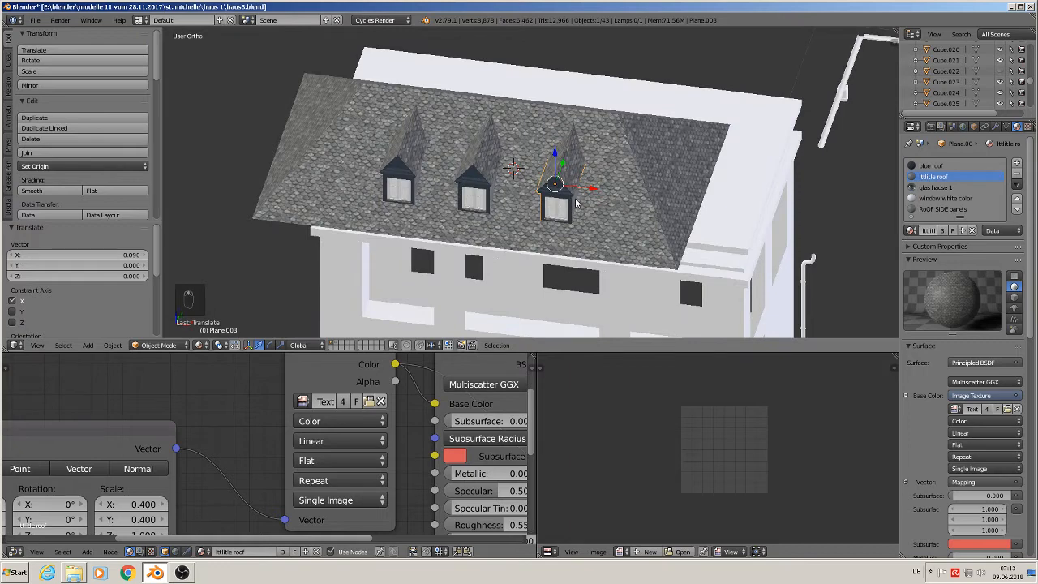
key(alt+d)
drag(594, 186, 722, 201)
middle_drag(723, 201, 728, 255)
key(r)
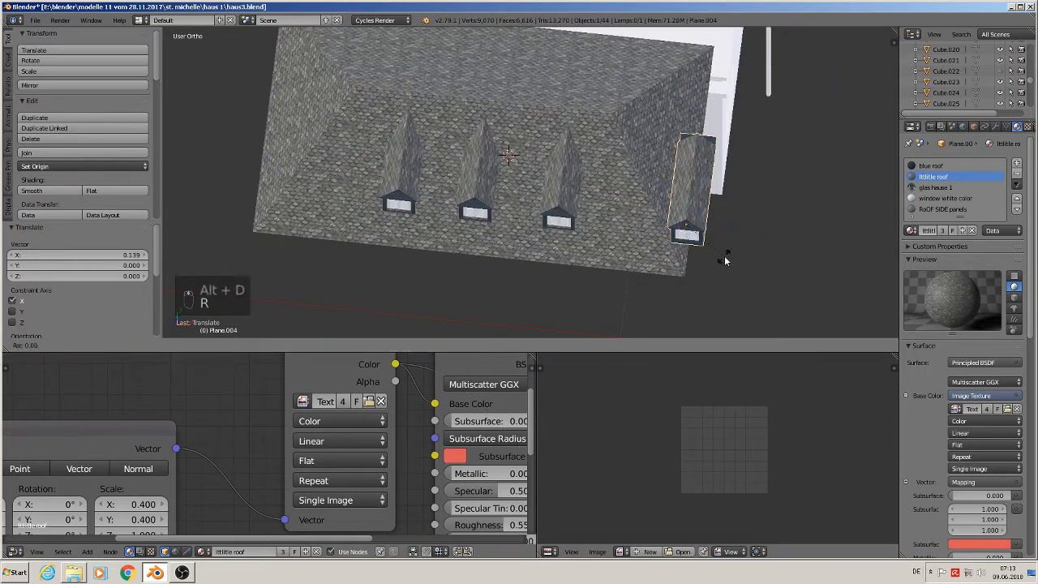
text(z)
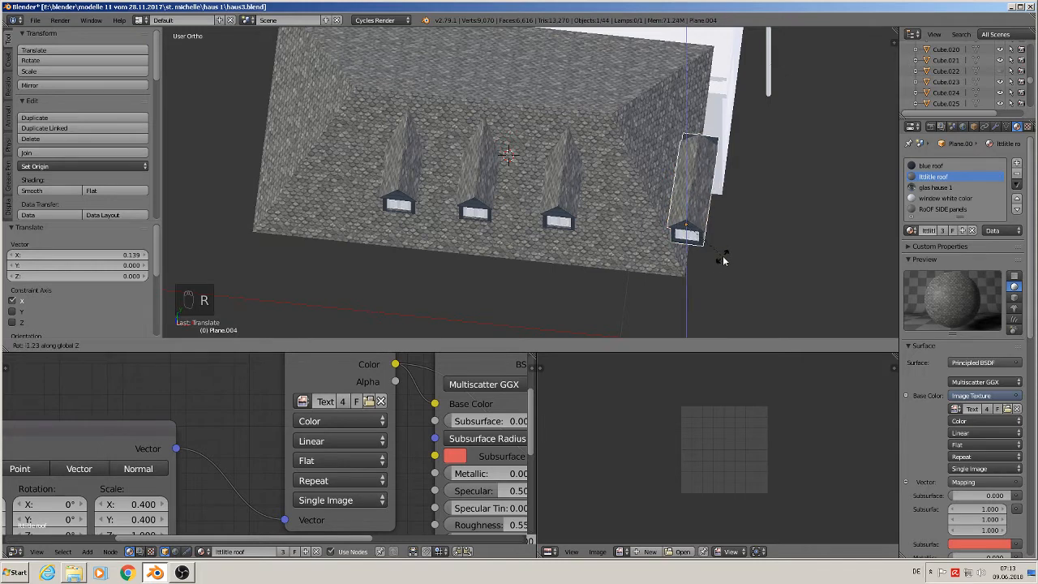
text(-90)
key(Return)
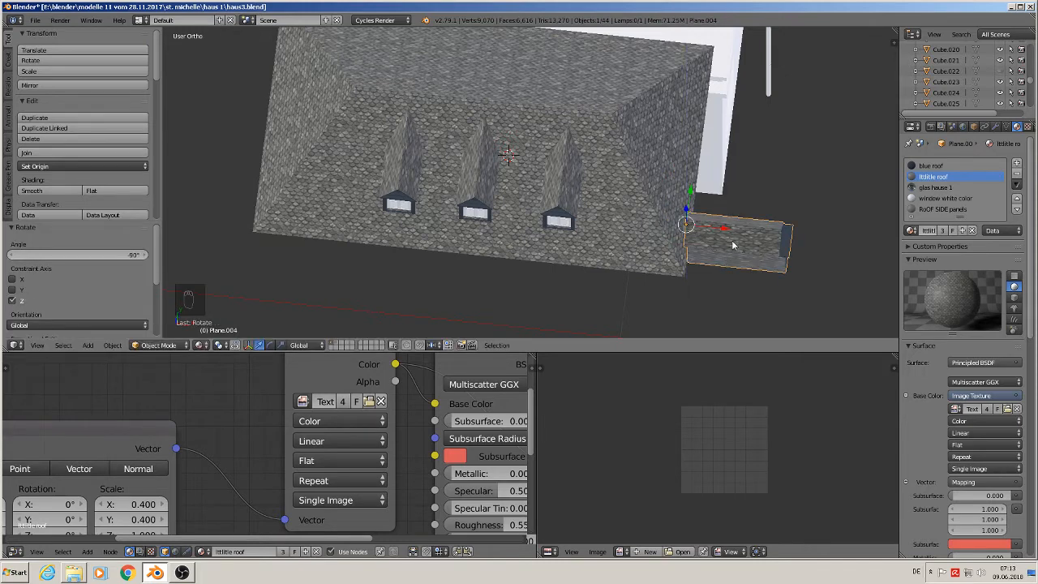
Move the rotated dormer copy along X to the main roof's opposite end slope and shift it 0.118 along Y.
drag(725, 237, 283, 208)
drag(256, 145, 313, 65)
middle_drag(313, 65, 433, 51)
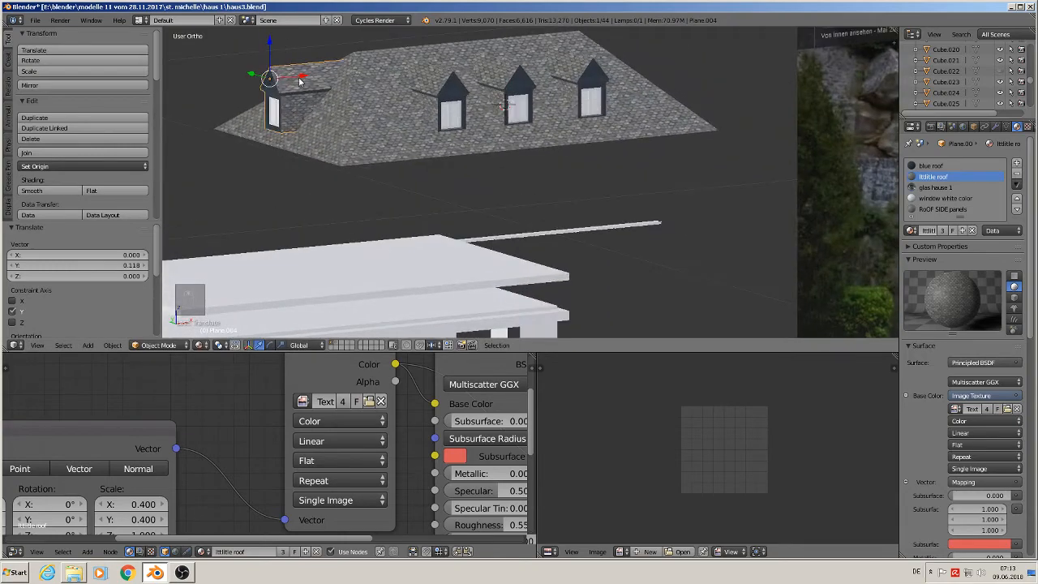
Fit the end dormer into its slope by adjusting it along X, lowering it 0.003 in Z and moving it -0.006 in Y.
drag(303, 77, 318, 78)
drag(284, 43, 285, 46)
middle_drag(289, 49, 412, 71)
scroll(412, 71, down, 1)
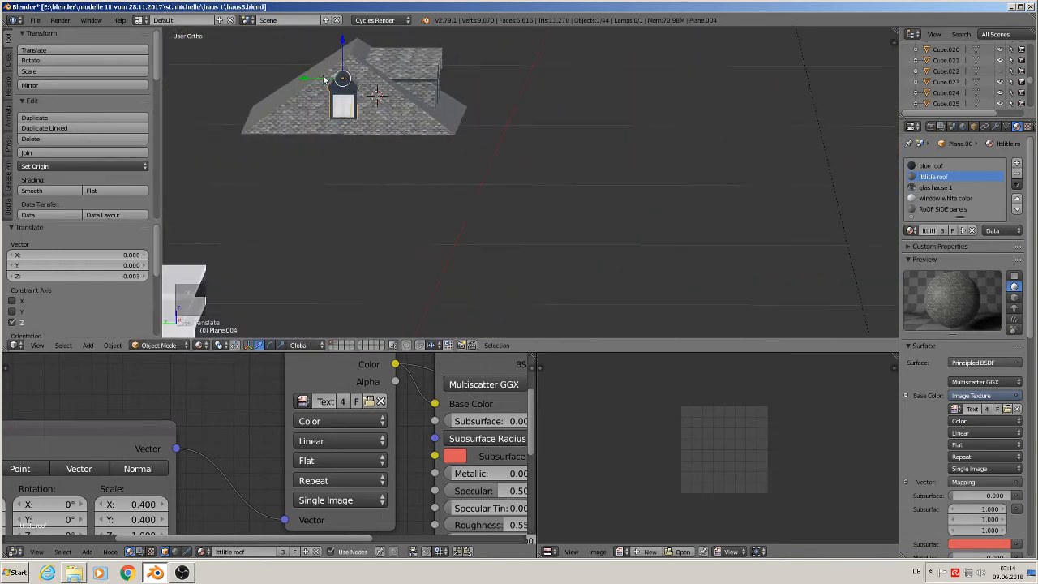
drag(323, 78, 351, 74)
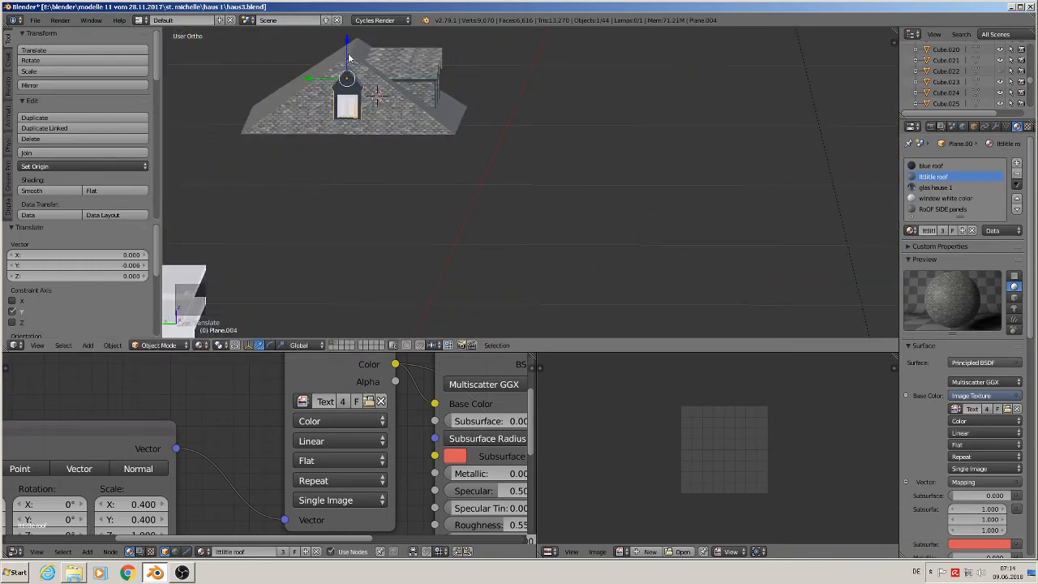
middle_drag(375, 116, 296, 124)
scroll(309, 122, up, 2)
scroll(332, 122, down, 2)
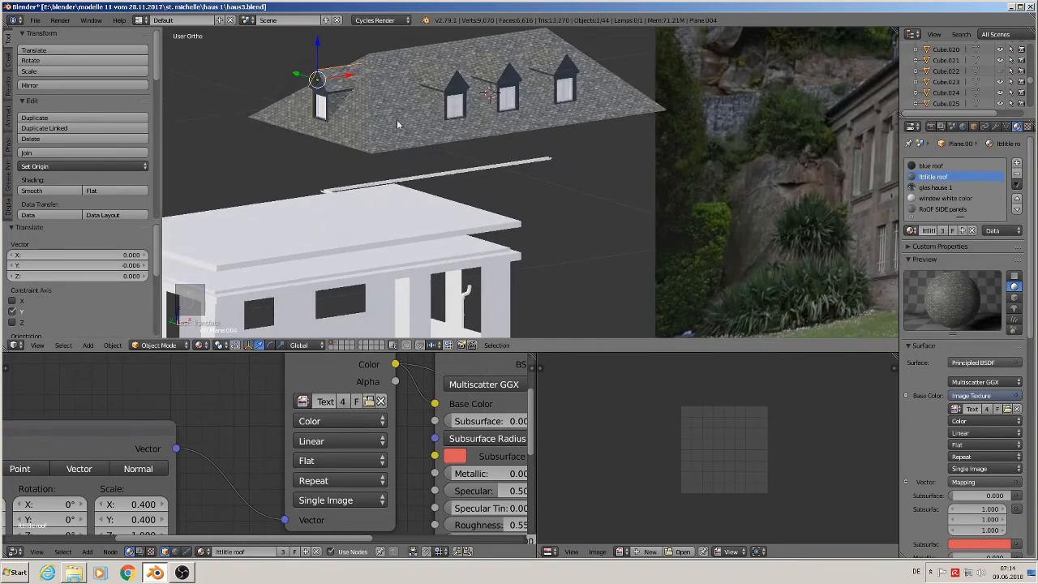
Make a linked duplicate of the end dormer and move it 0.400 along X to the main roof's other end.
middle_drag(397, 124, 356, 203)
shift+middle_drag(365, 167, 351, 224)
scroll(341, 182, up, 2)
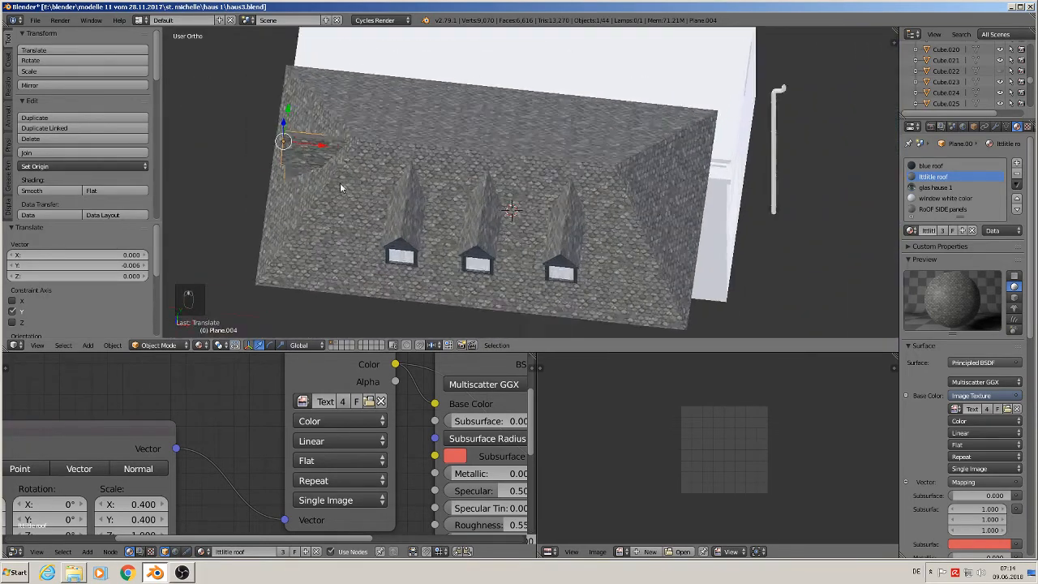
middle_drag(340, 182, 341, 156)
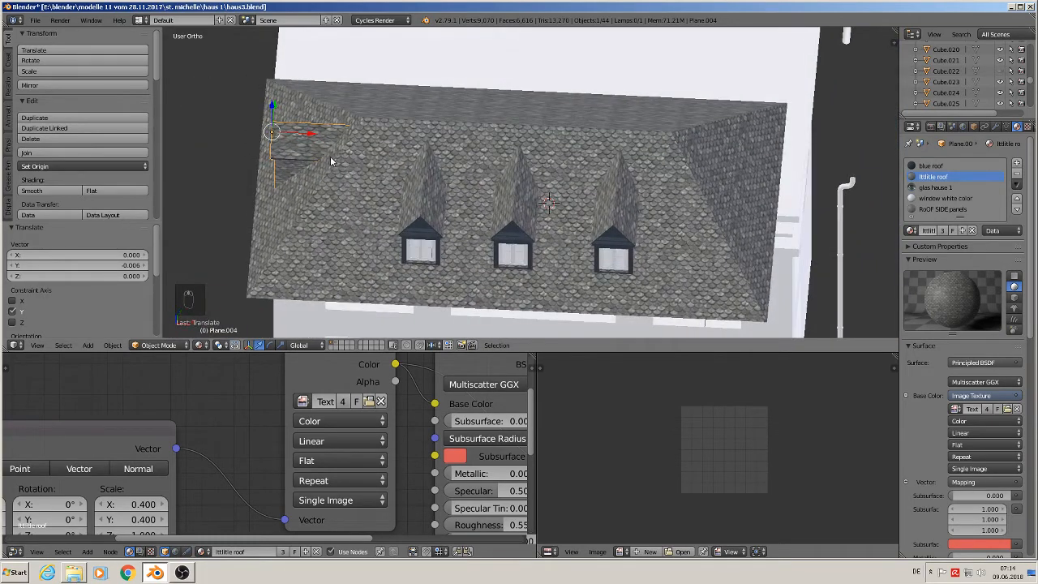
key(alt+d)
key(x)
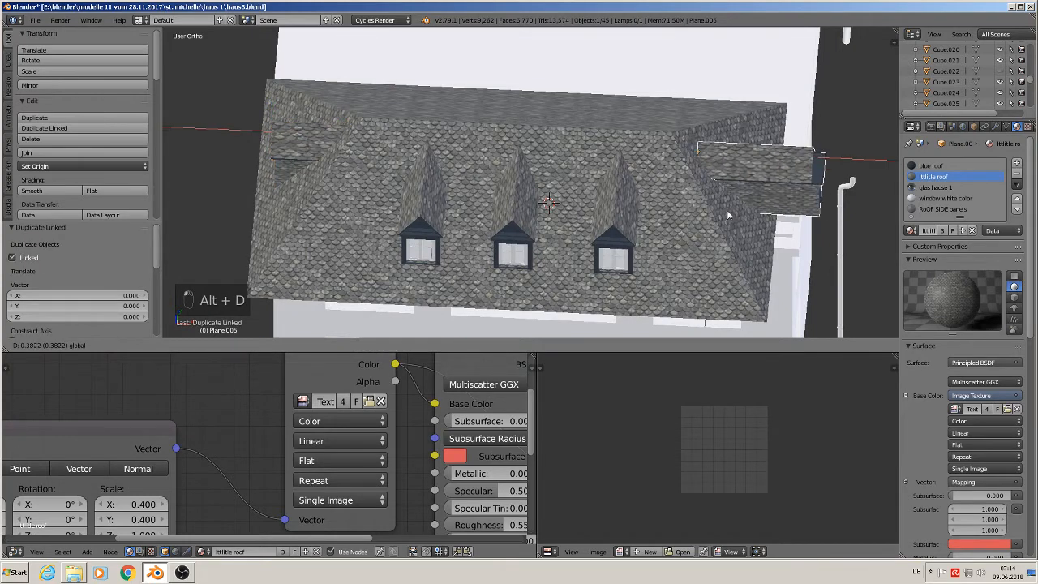
click(746, 221)
text(rz)
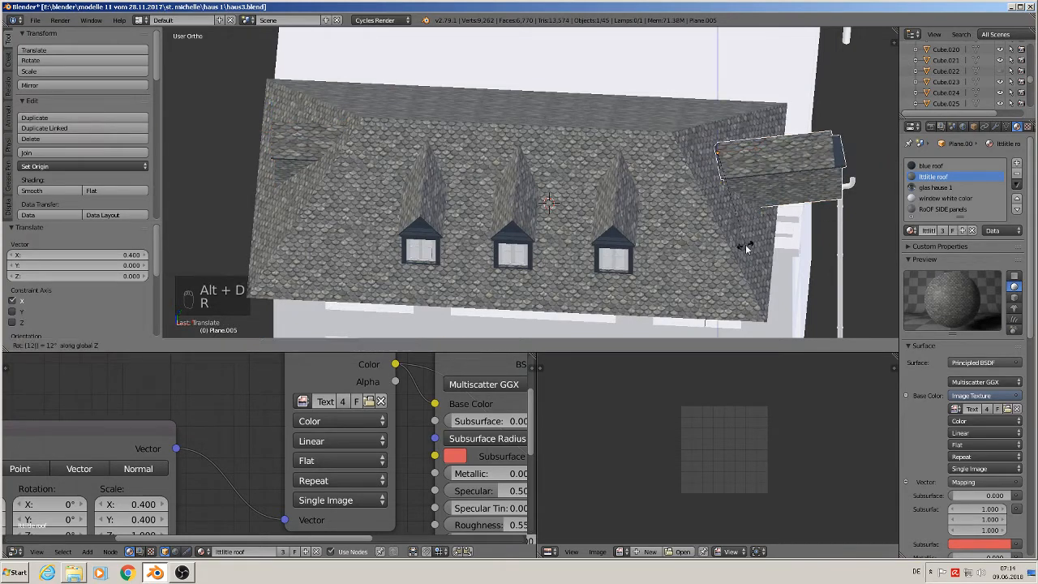
text(128-)
key(Escape)
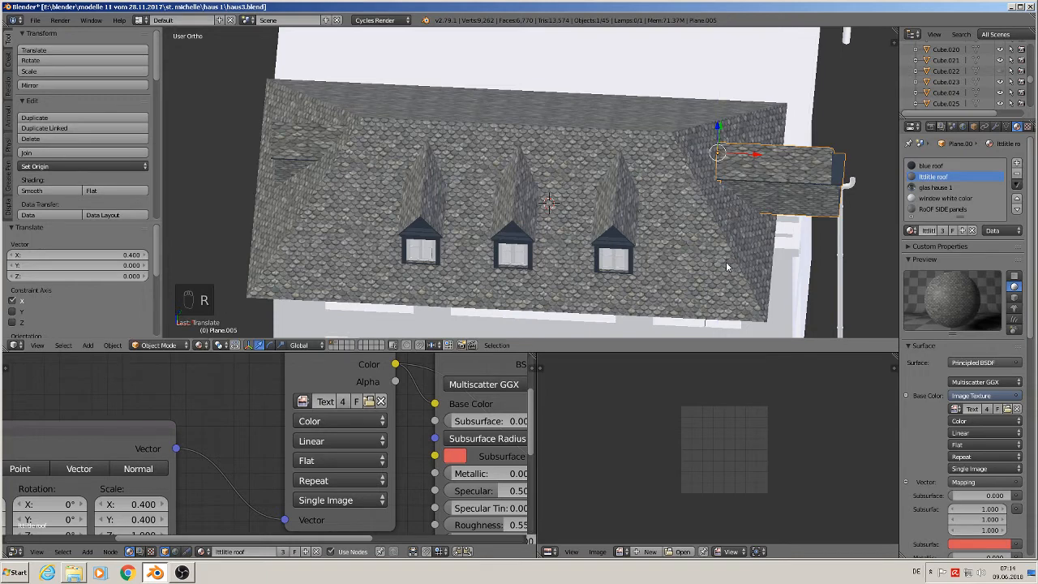
Rotate the new end dormer 180° about Z and move it 0.043 along X into the end slope.
text(rz180)
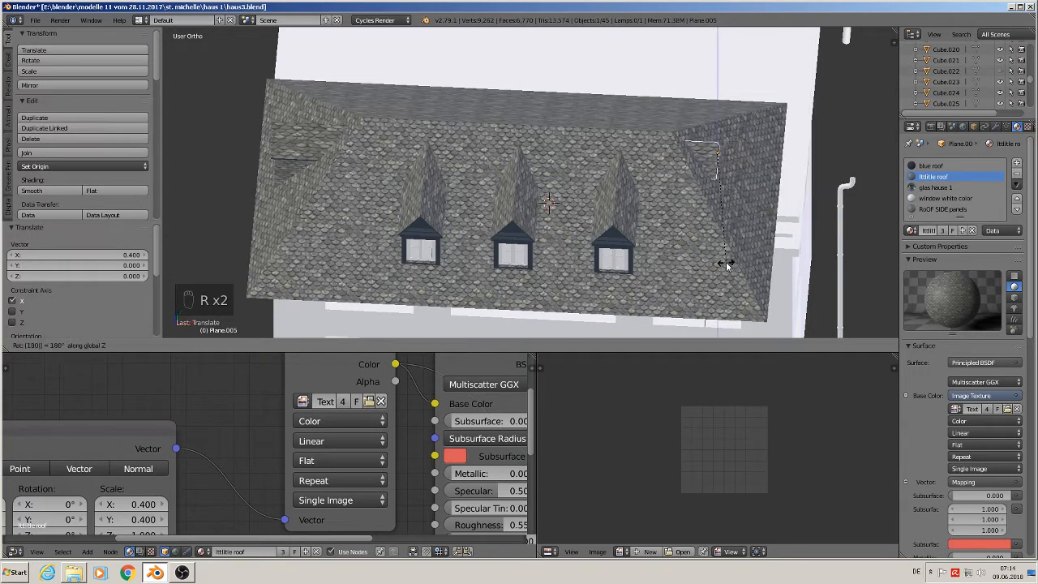
click(726, 264)
key(g)
key(x)
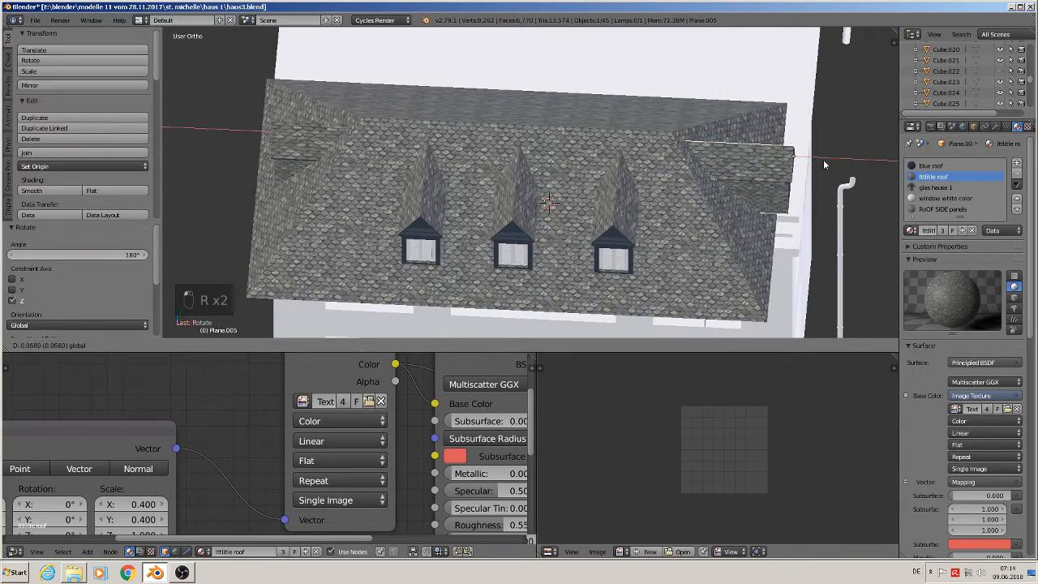
click(799, 167)
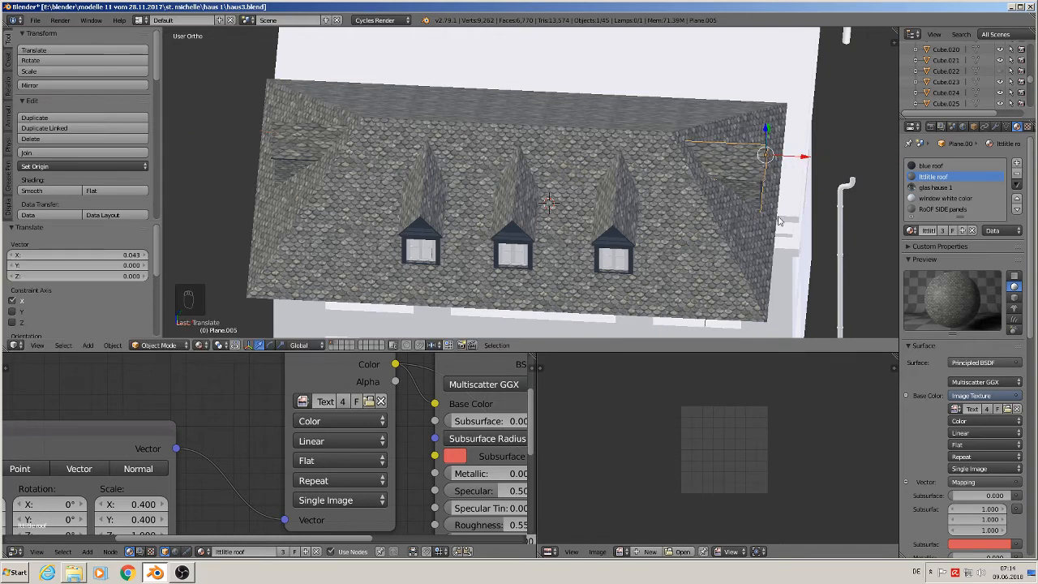
Apply a level 5 subdivision set to the third front dormer and select the first front dormer.
scroll(664, 240, down, 3)
middle_drag(663, 240, 627, 224)
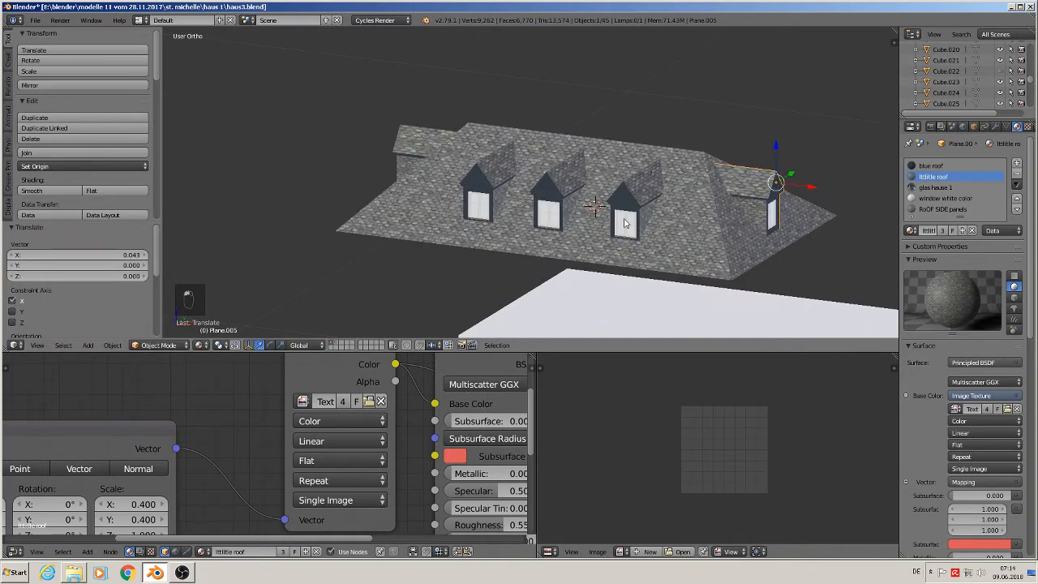
right_click(646, 188)
key(ctrl+5)
right_click(514, 174)
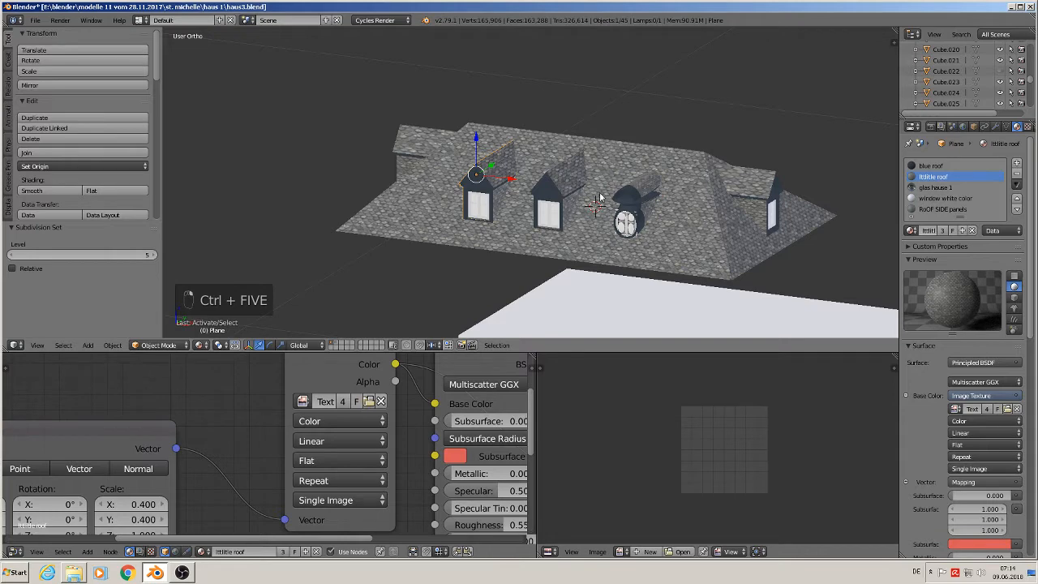
Remove the subdivision surface modifier from the third front dormer.
click(997, 127)
right_click(645, 204)
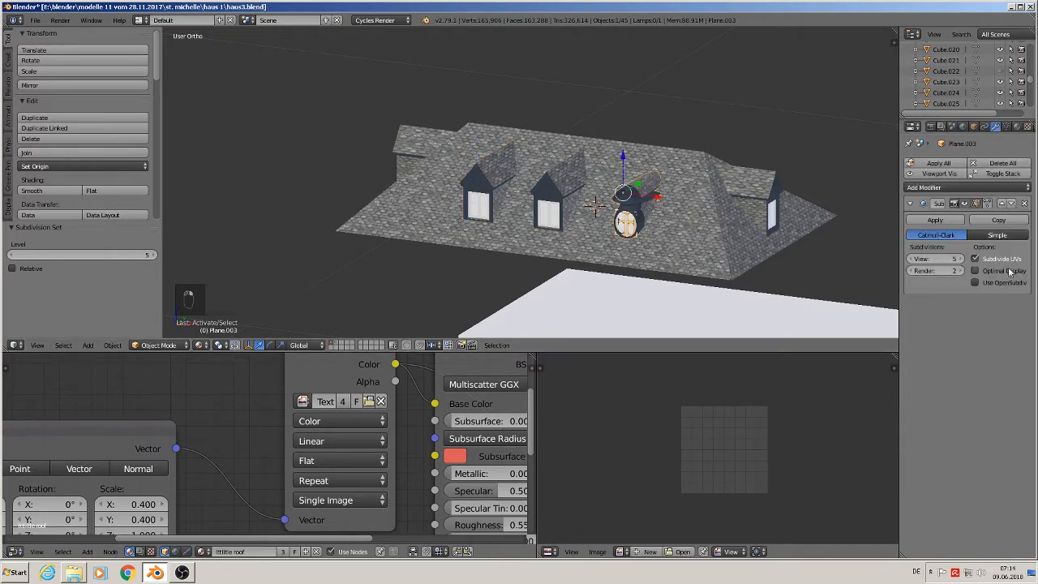
click(1023, 203)
Duplicate the three front dormers together and move the copies 0.232 along Y behind the main roof.
right_click(567, 156)
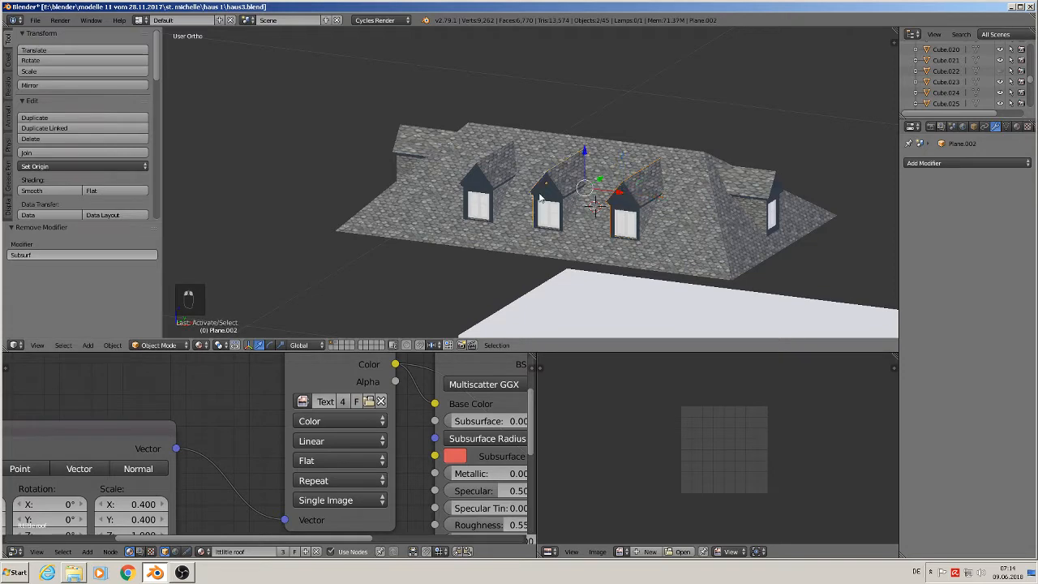
right_click(488, 177)
key(shift+d)
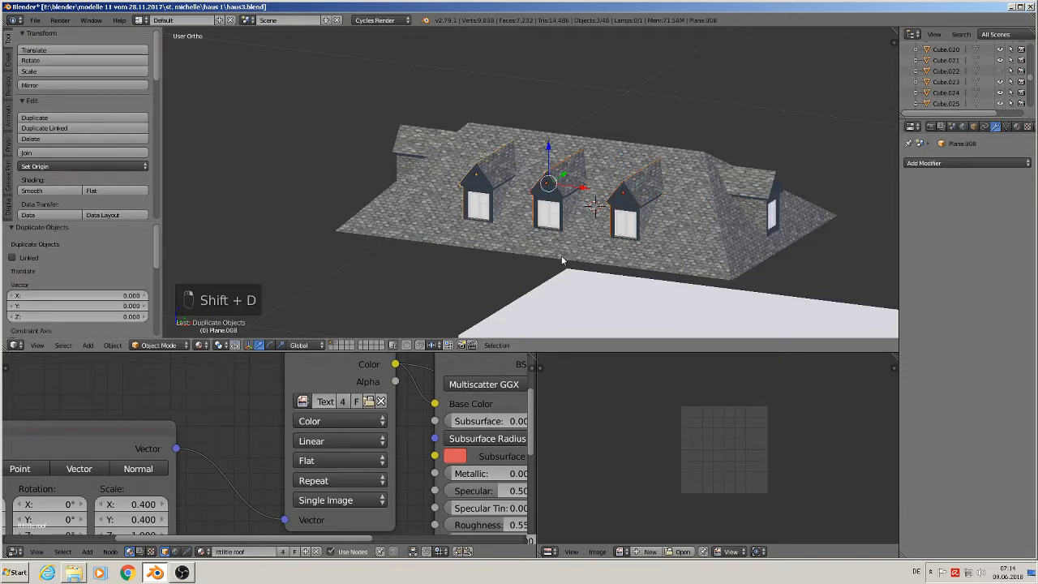
key(y)
click(665, 175)
Rotate the three dormer copies 180° about Z, fit them into the back slope along Y and clear the selection.
middle_drag(666, 175, 646, 249)
text(rz180)
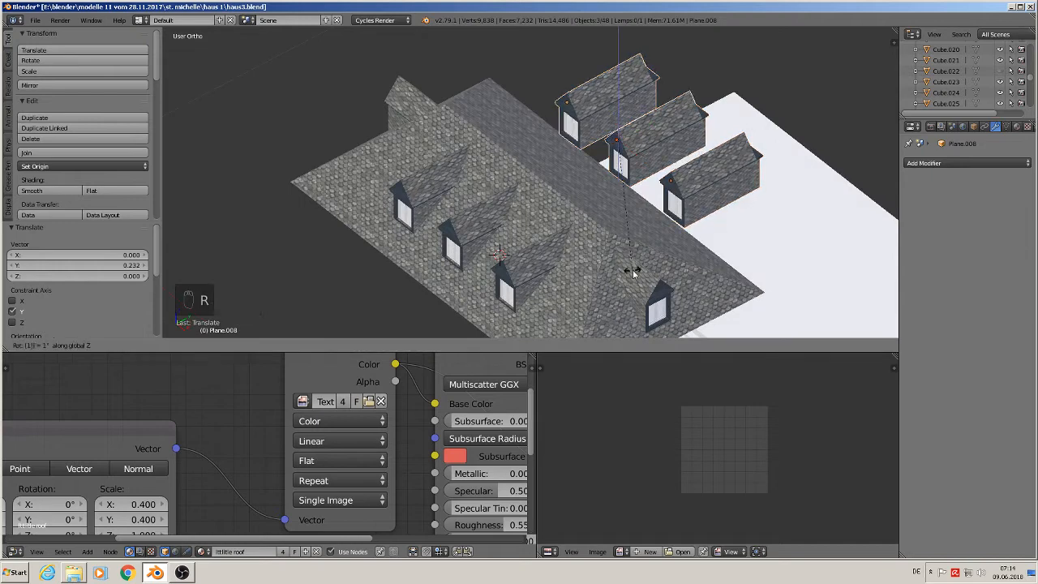
key(Return)
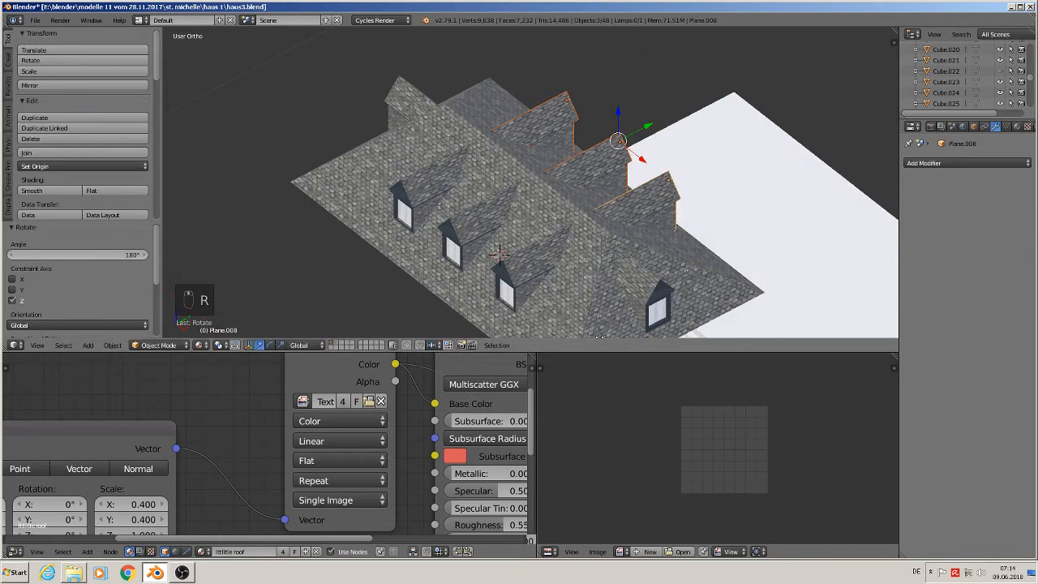
middle_drag(634, 272, 693, 275)
key(g)
key(y)
click(641, 238)
key(a)
Join all the dormers into one object and join that with the main roof.
middle_drag(499, 244, 463, 220)
right_click(462, 217)
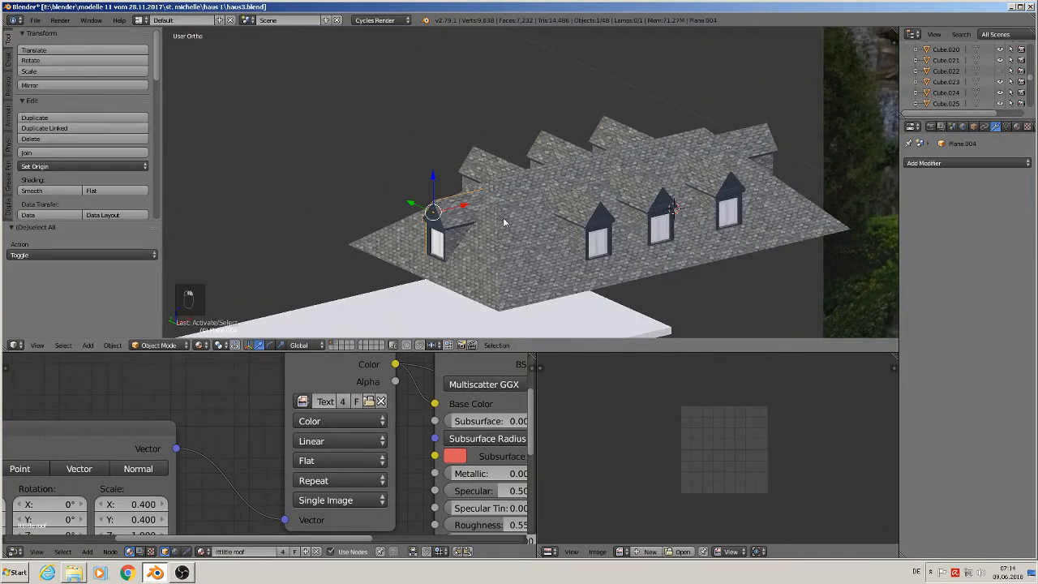
shift+right_click(650, 195)
shift+right_click(715, 174)
shift+right_click(749, 148)
shift+right_click(618, 127)
shift+right_click(551, 142)
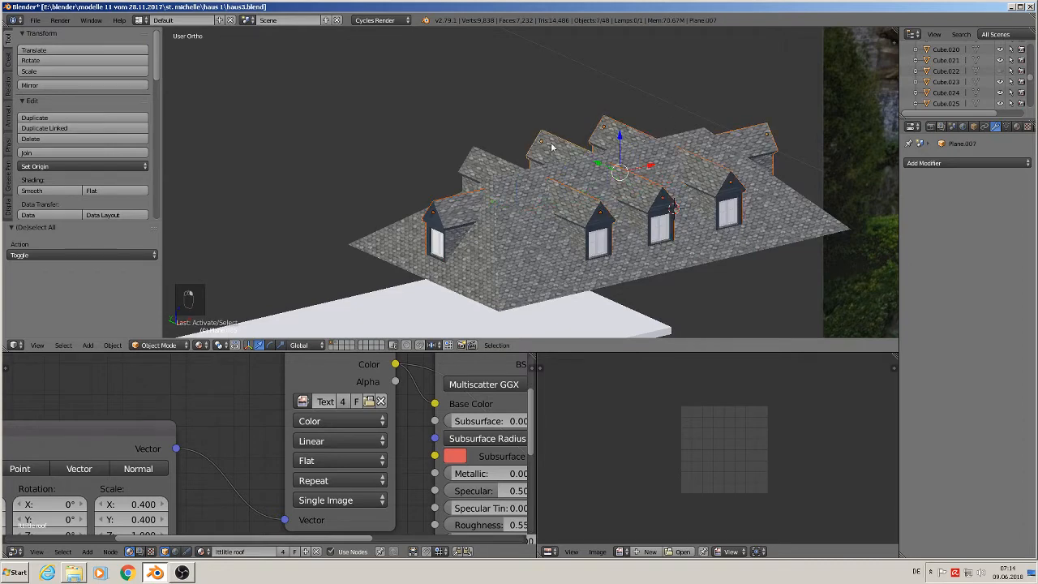
shift+right_click(490, 159)
click(34, 152)
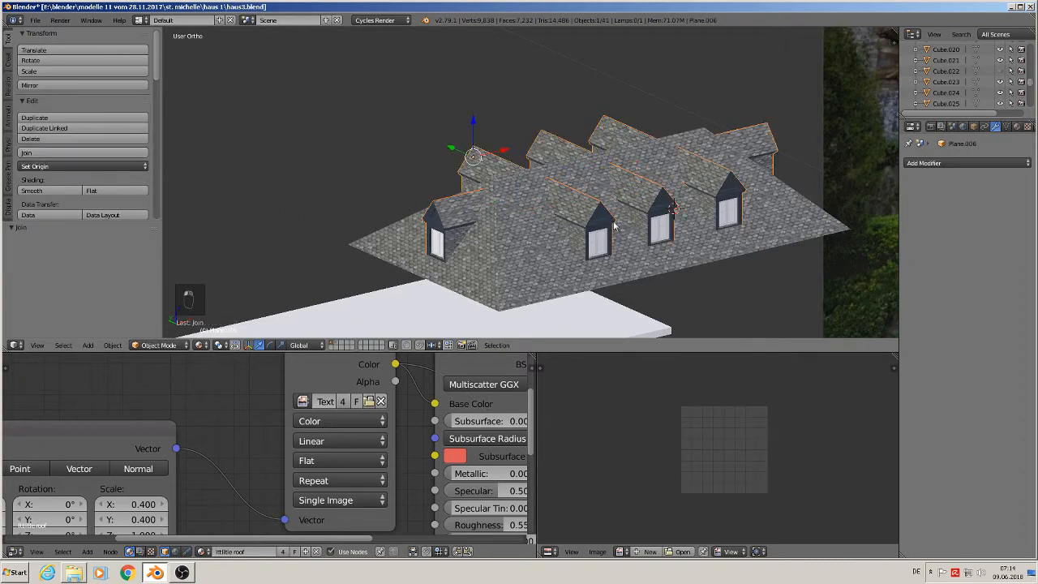
click(57, 154)
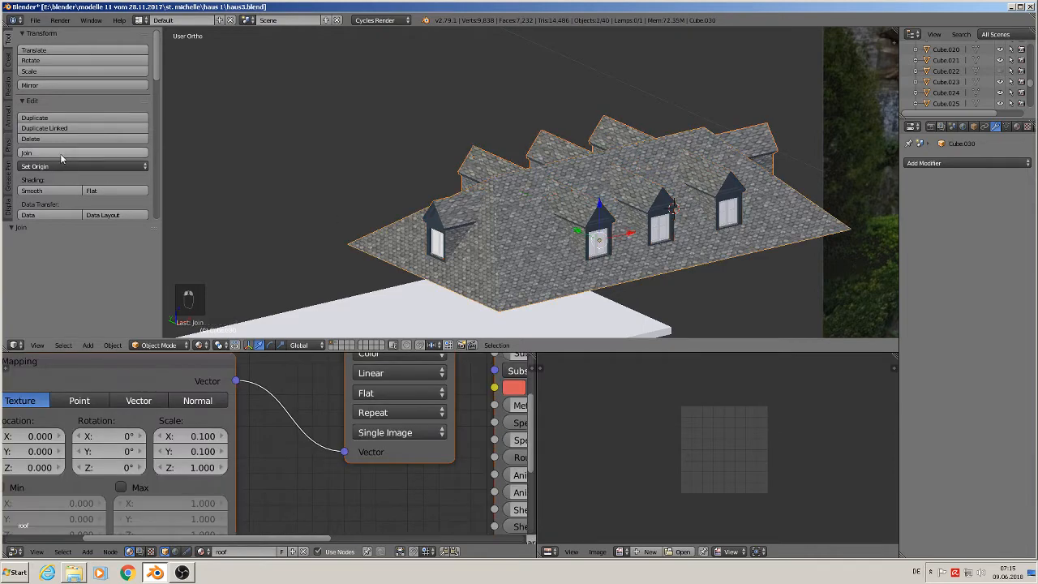
Raise the joined roof 0.064 in Z and, in front view, lower it 0.269 onto the ledge above the house walls.
drag(596, 211, 639, 148)
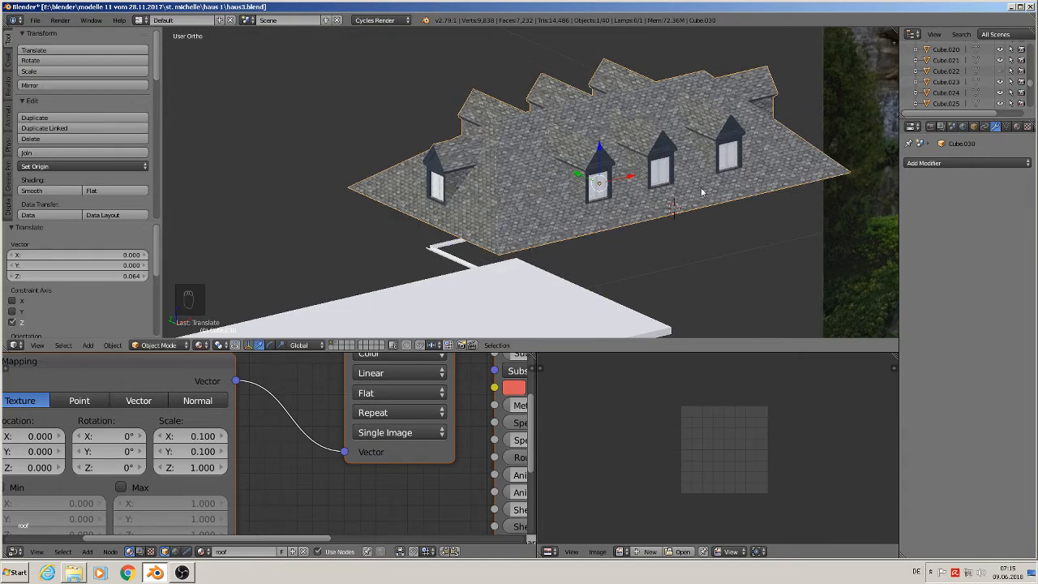
key(KP_1)
scroll(691, 215, down, 8)
middle_drag(653, 264, 391, 176)
key(KP_1)
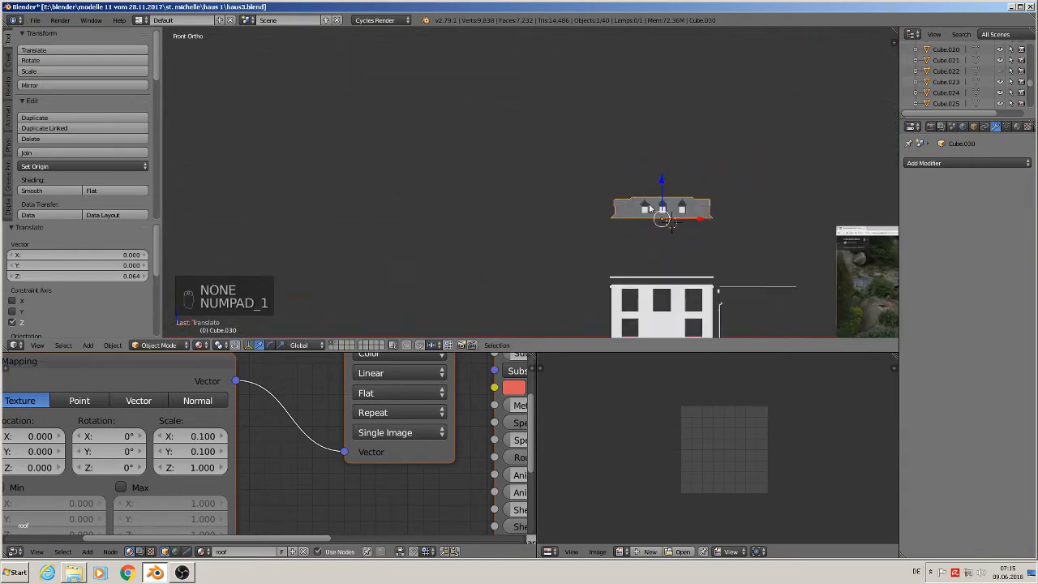
shift+middle_drag(676, 245, 524, 135)
scroll(527, 157, up, 3)
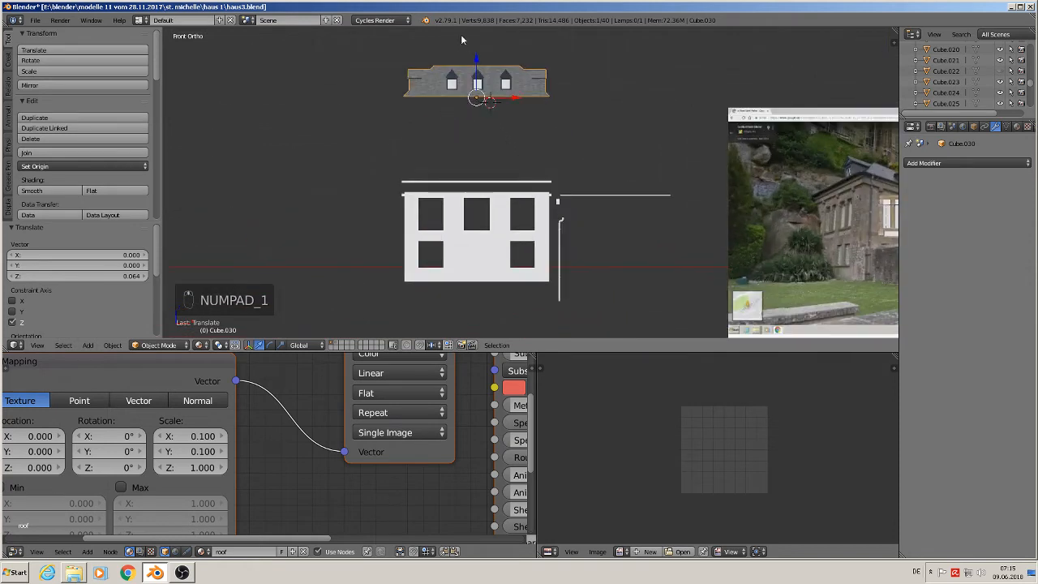
drag(478, 62, 486, 148)
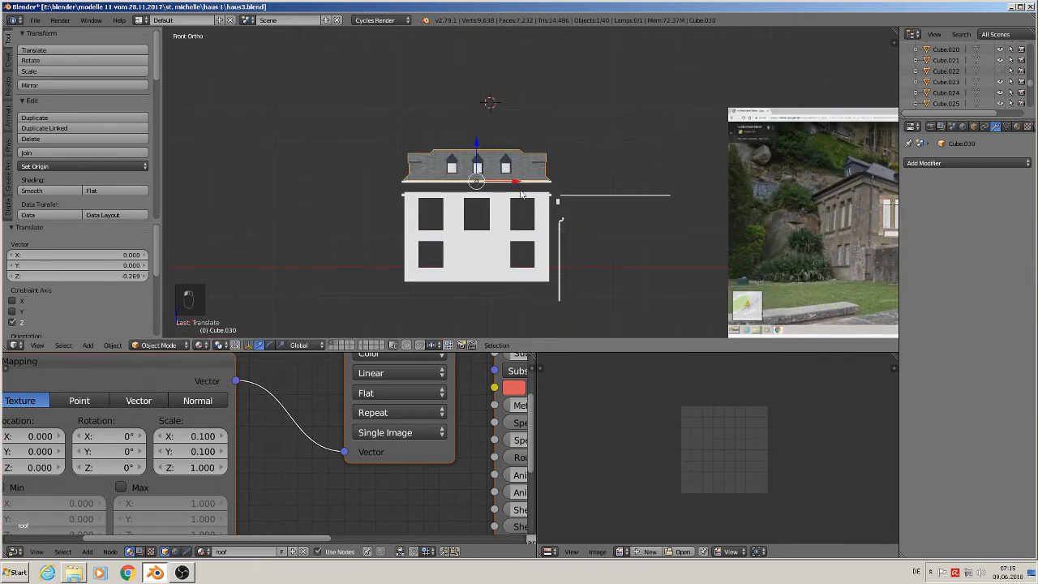
Save the project as a new file named haus4.blend in the haus 1 folder.
scroll(567, 240, up, 2)
scroll(577, 250, down, 3)
scroll(578, 248, up, 2)
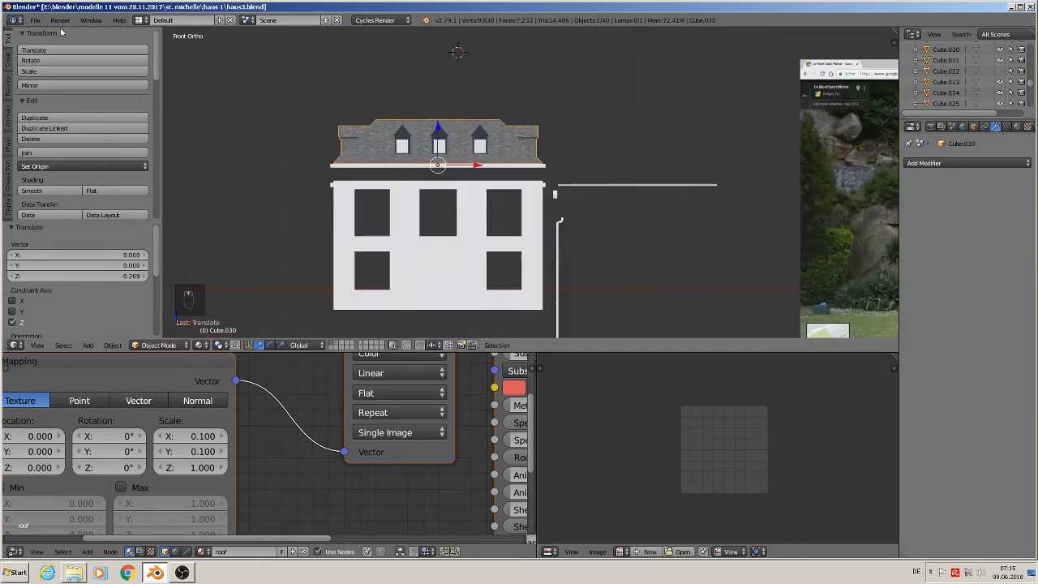
click(35, 20)
click(74, 114)
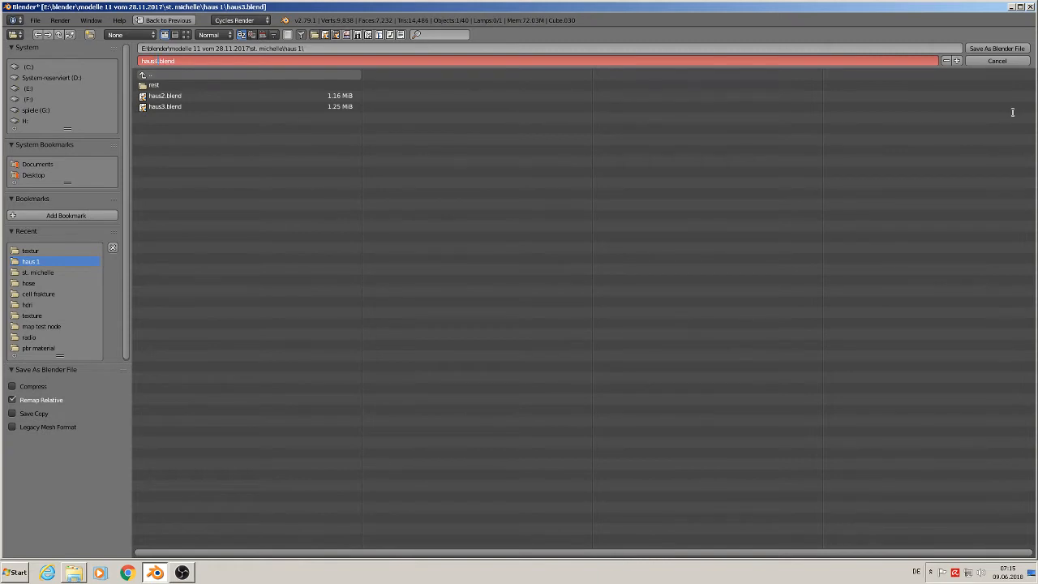
click(981, 52)
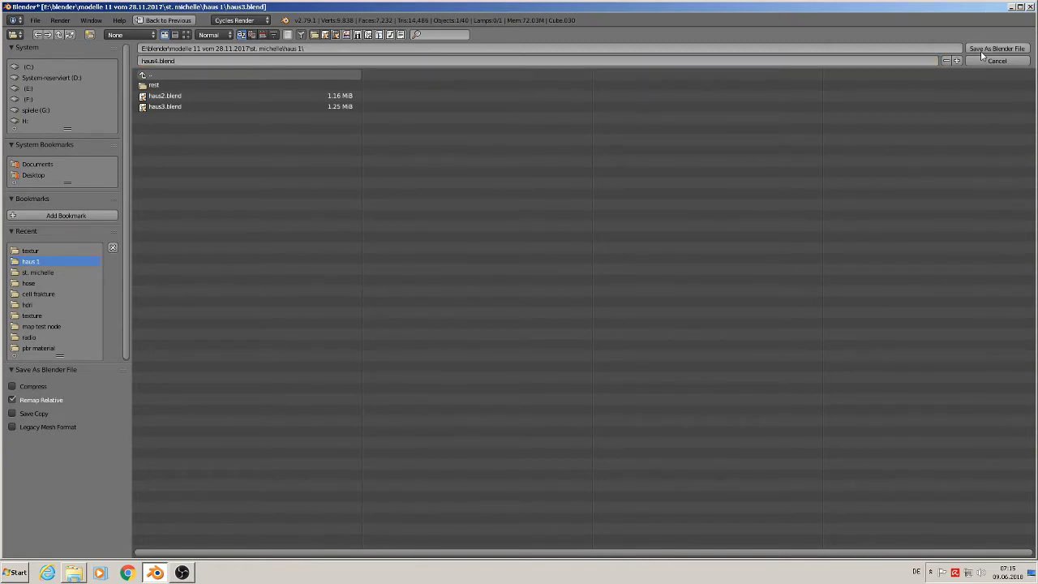
click(997, 50)
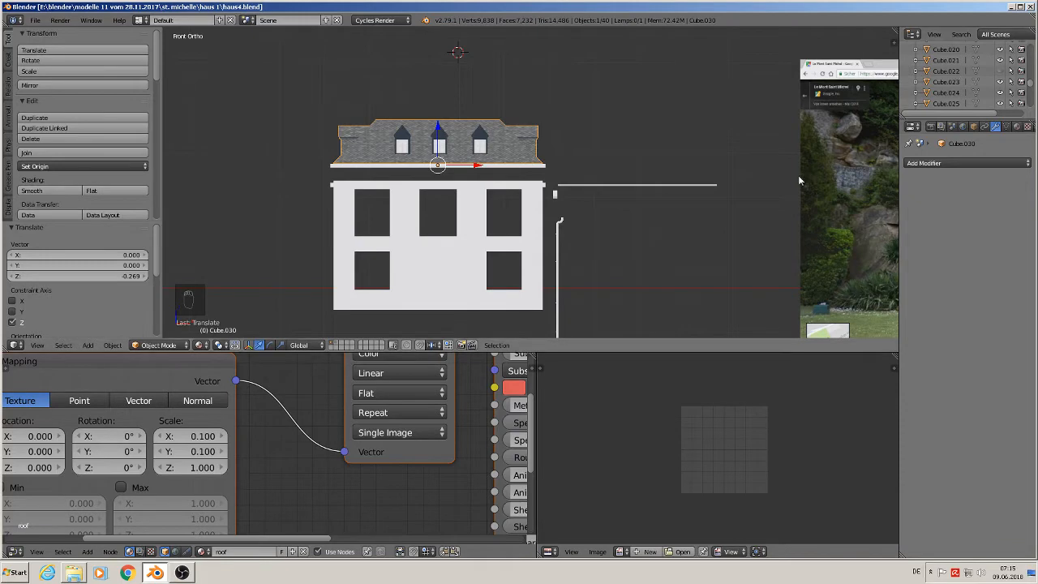
Examine the reference photo of the stone house, especially the wall, windows and downpipe at its corner.
scroll(798, 175, down, 3)
shift+middle_drag(827, 253, 568, 228)
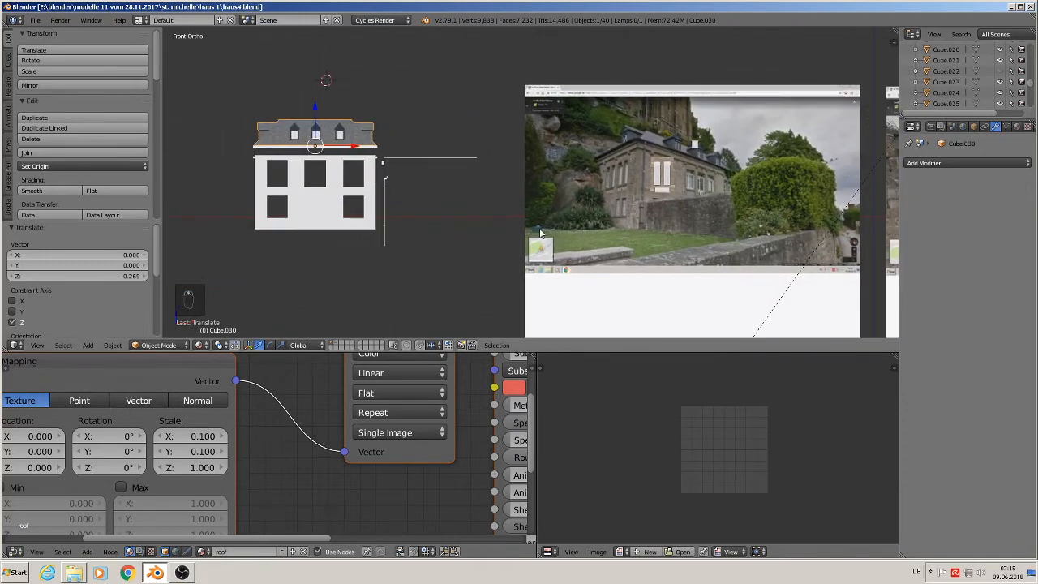
scroll(593, 236, up, 3)
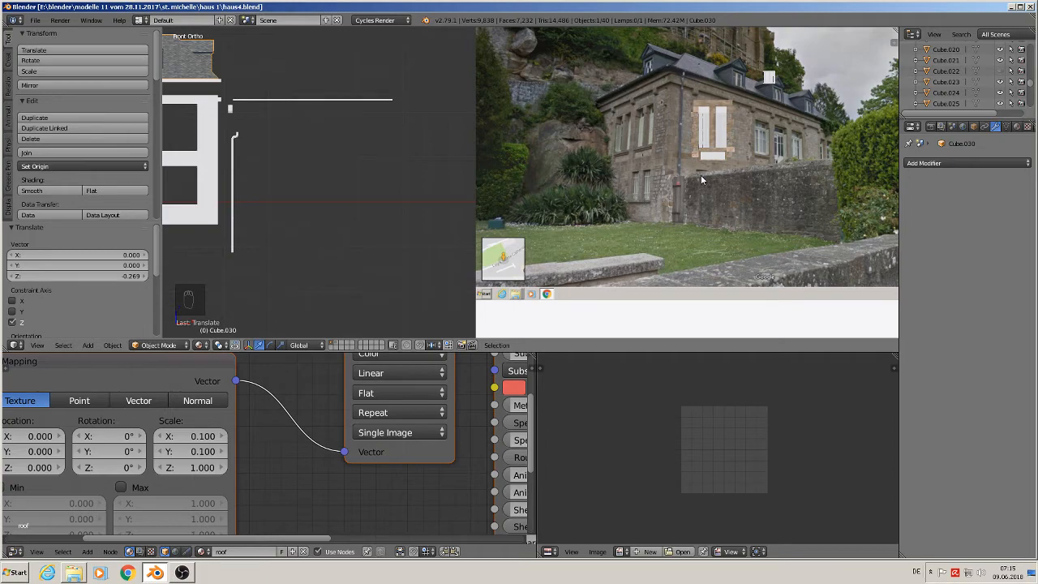
scroll(683, 178, up, 3)
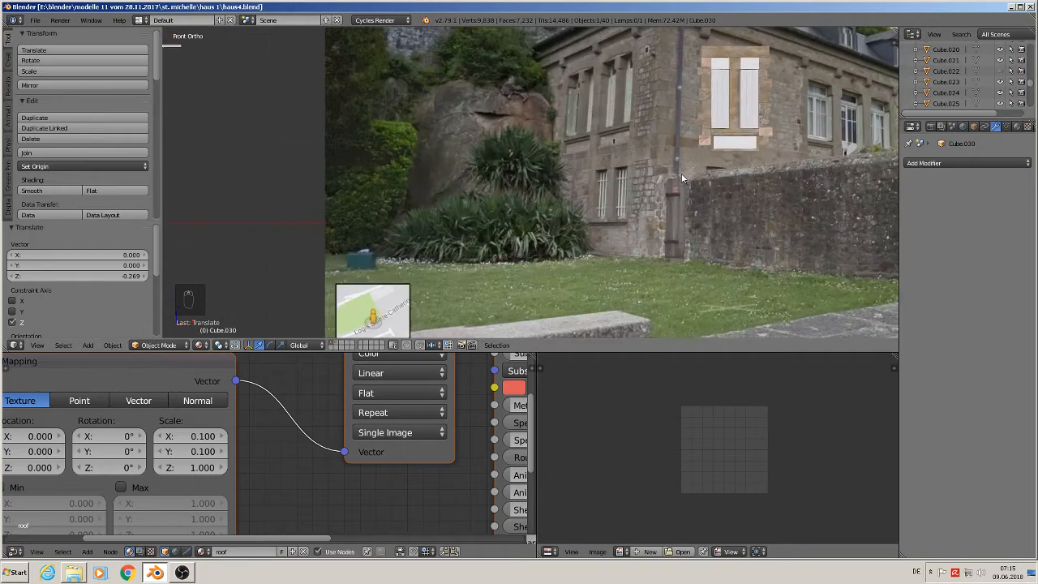
scroll(682, 177, up, 2)
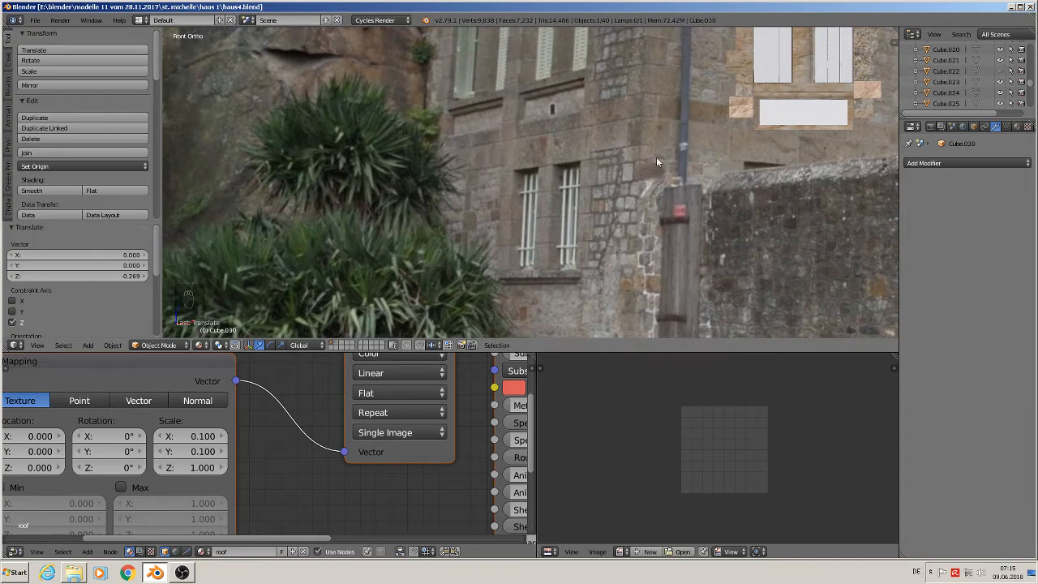
scroll(656, 156, down, 6)
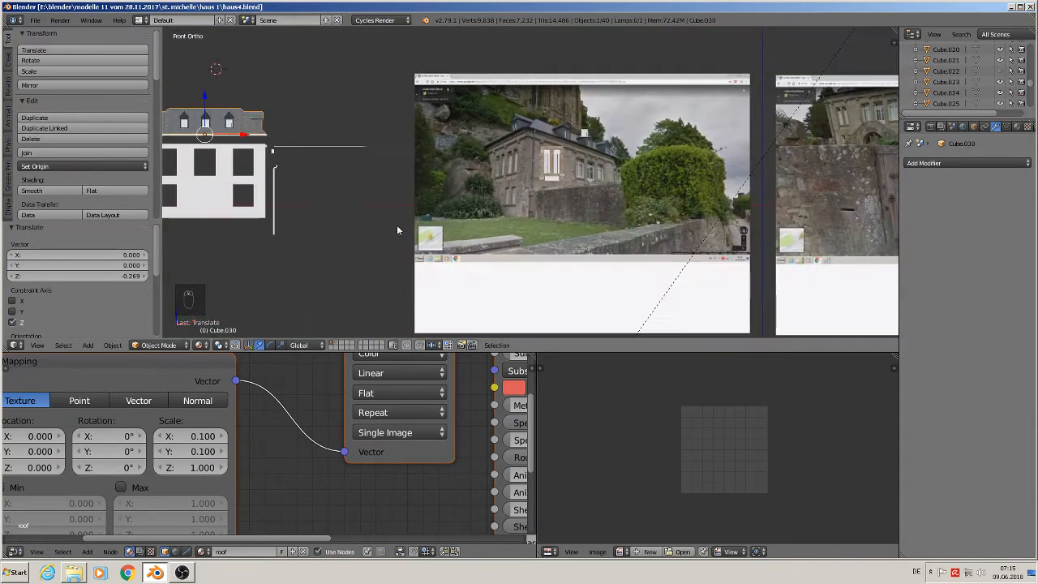
shift+middle_drag(286, 242, 541, 175)
scroll(542, 174, up, 6)
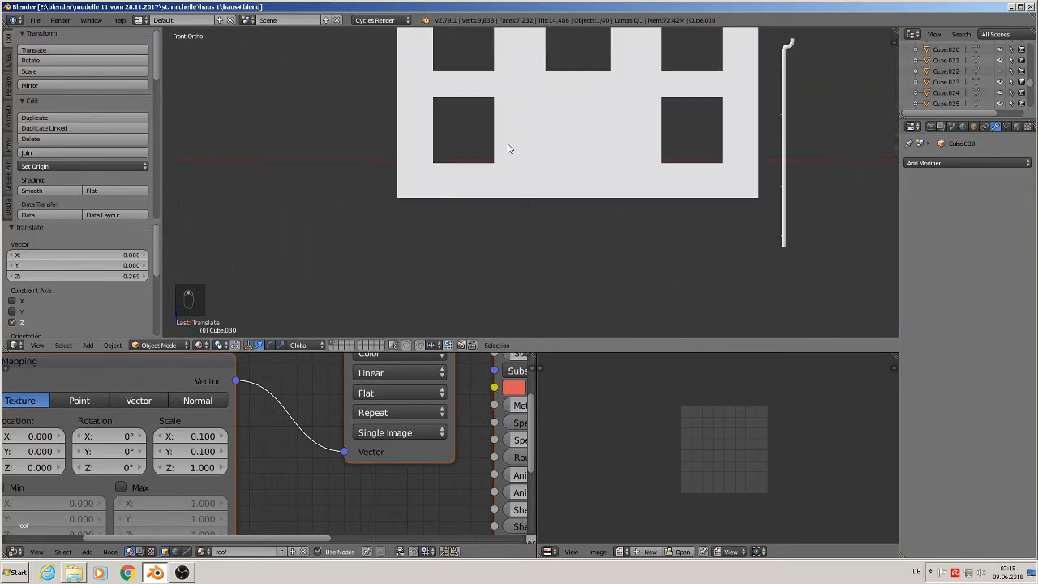
Open the house walls mesh for editing and select the horizontal band of faces between the two floors.
right_click(538, 103)
shift+middle_drag(541, 130, 550, 235)
key(Tab)
middle_drag(538, 193, 412, 200)
alt+right_click(410, 202)
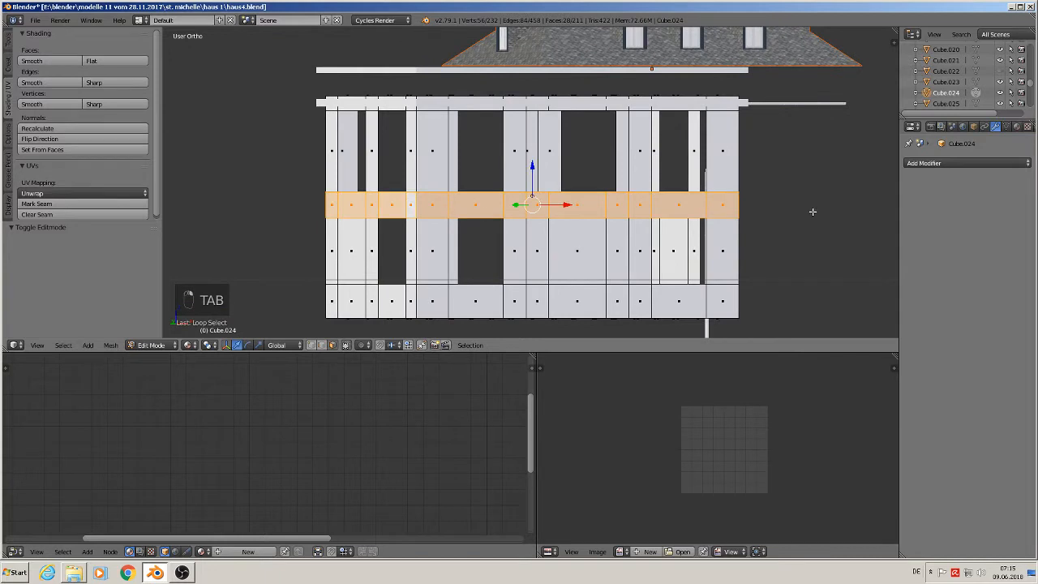
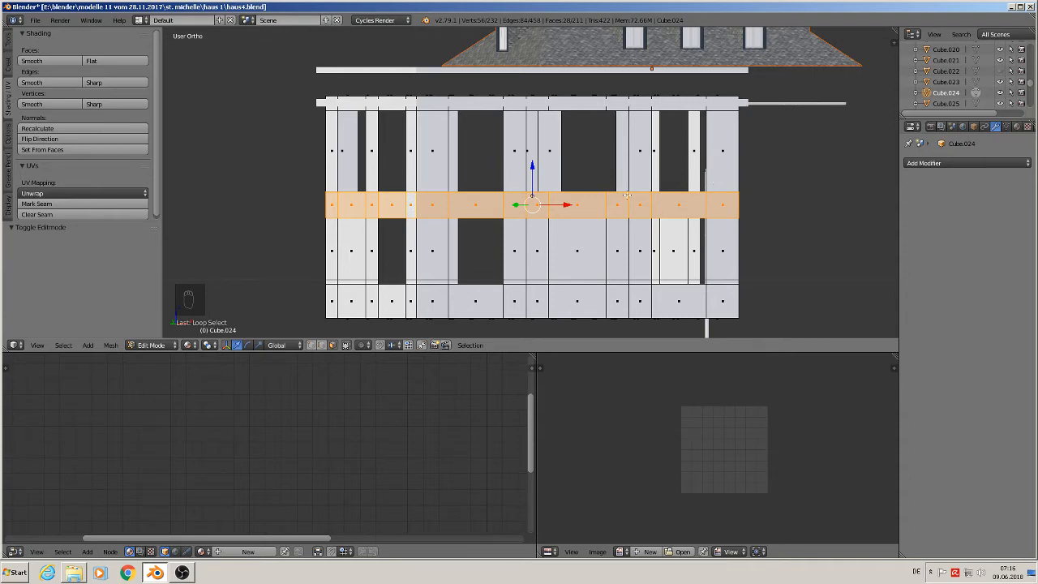
key(Tab)
key(Tab)
Switch to edge selection and select the edge loops around the two upper and one lower window openings of the nearer end wall.
middle_drag(394, 225, 463, 259)
scroll(445, 261, up, 2)
click(322, 345)
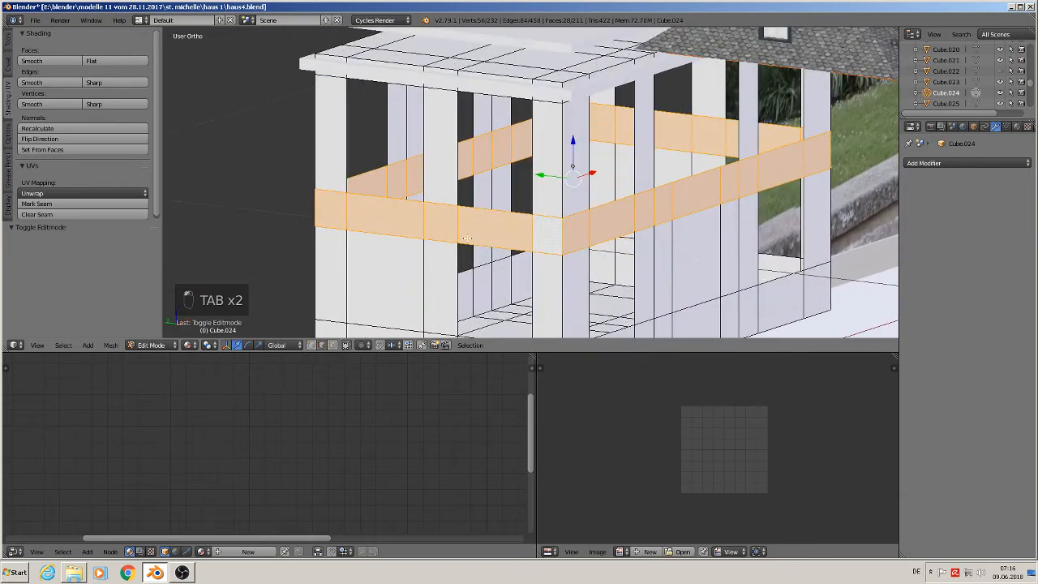
alt+right_click(482, 206)
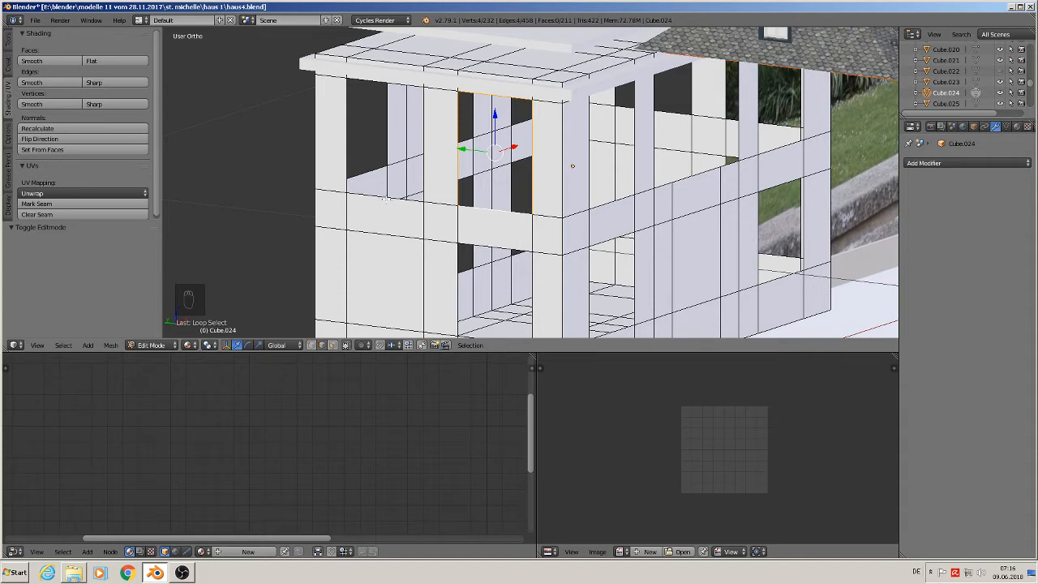
alt+shift+right_click(383, 196)
alt+shift+right_click(501, 245)
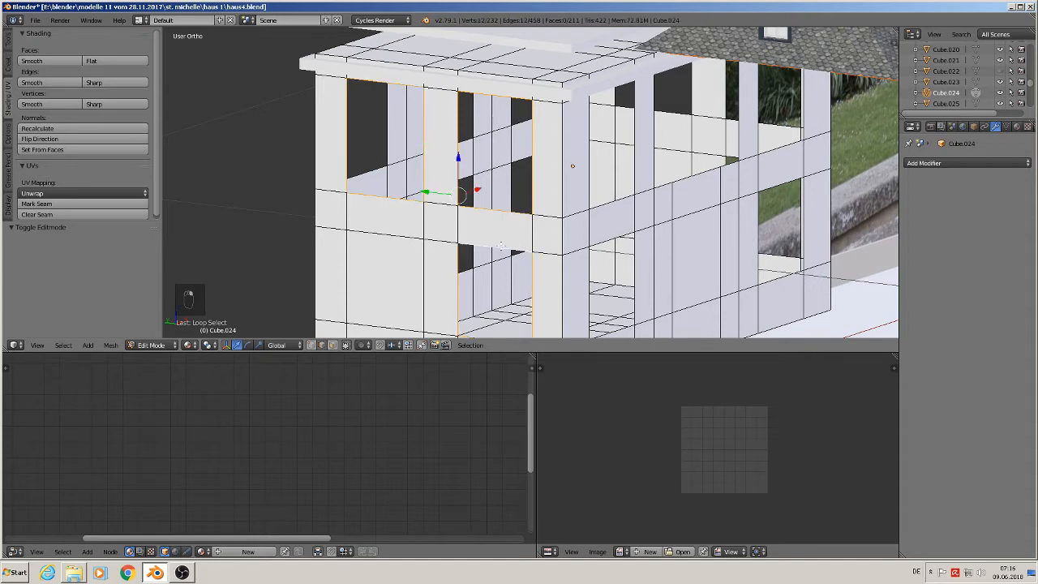
Add the edge loops around the front wall's three upper and two lower window openings to the selection.
alt+shift+right_click(595, 240)
alt+shift+right_click(601, 211)
middle_drag(601, 211, 688, 204)
alt+shift+right_click(709, 208)
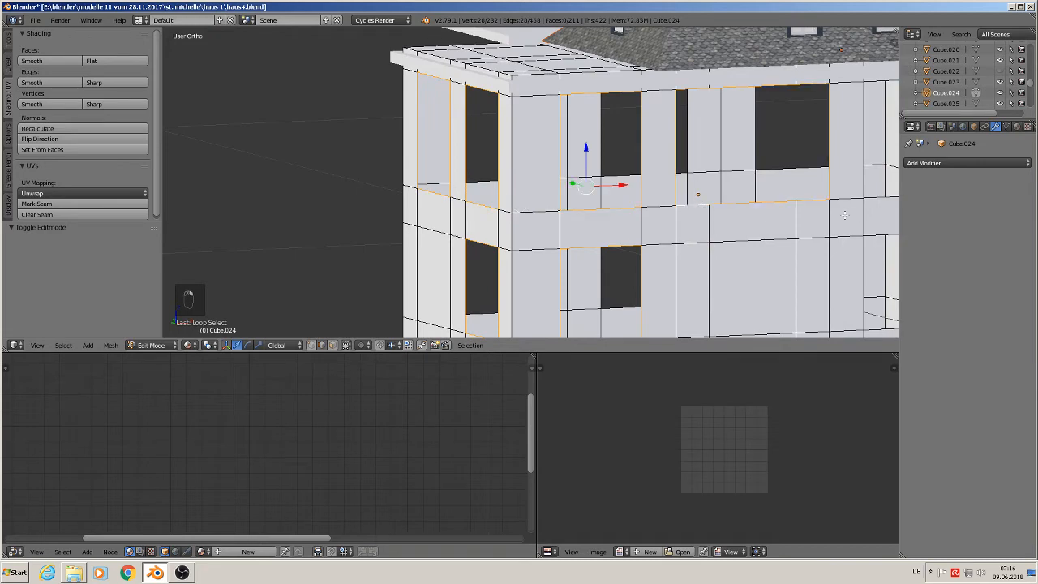
shift+middle_drag(844, 215, 469, 199)
alt+shift+right_click(533, 185)
alt+shift+right_click(538, 217)
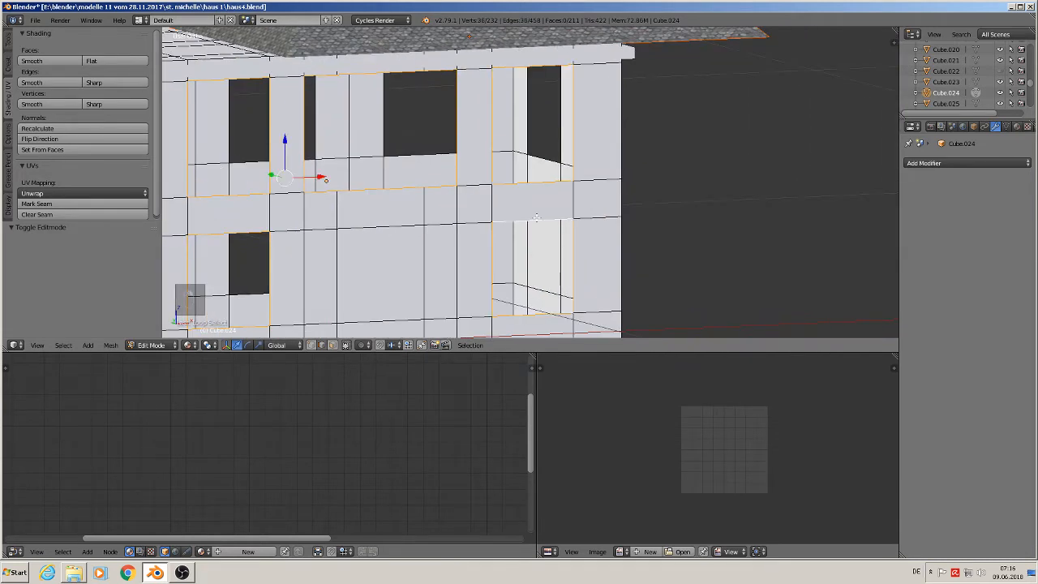
Add the edge loops around the two upper and one lower window openings of the opposite end wall to the selection.
middle_drag(565, 230, 493, 241)
alt+shift+right_click(598, 221)
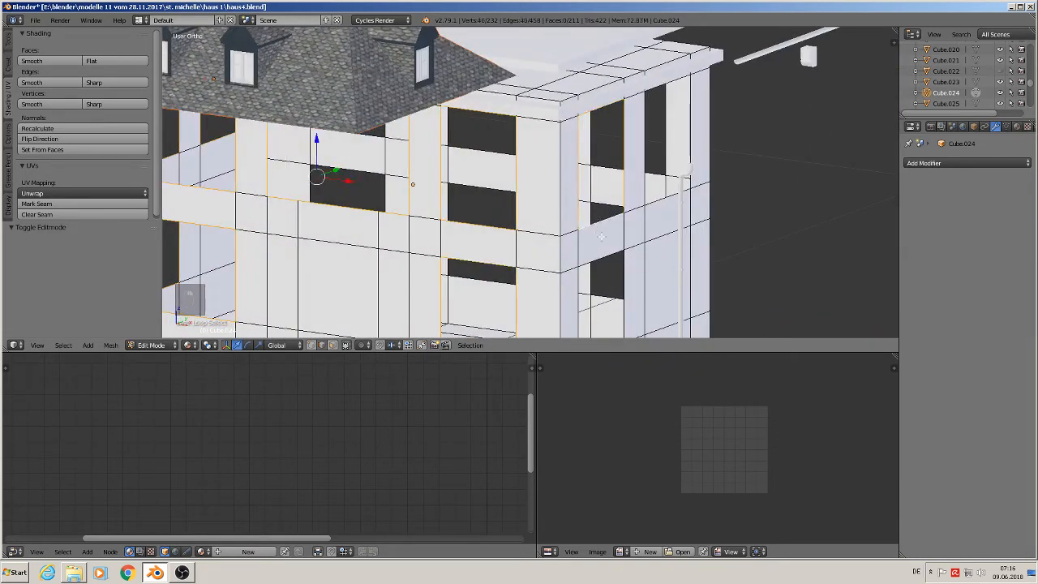
shift+middle_drag(646, 299, 546, 180)
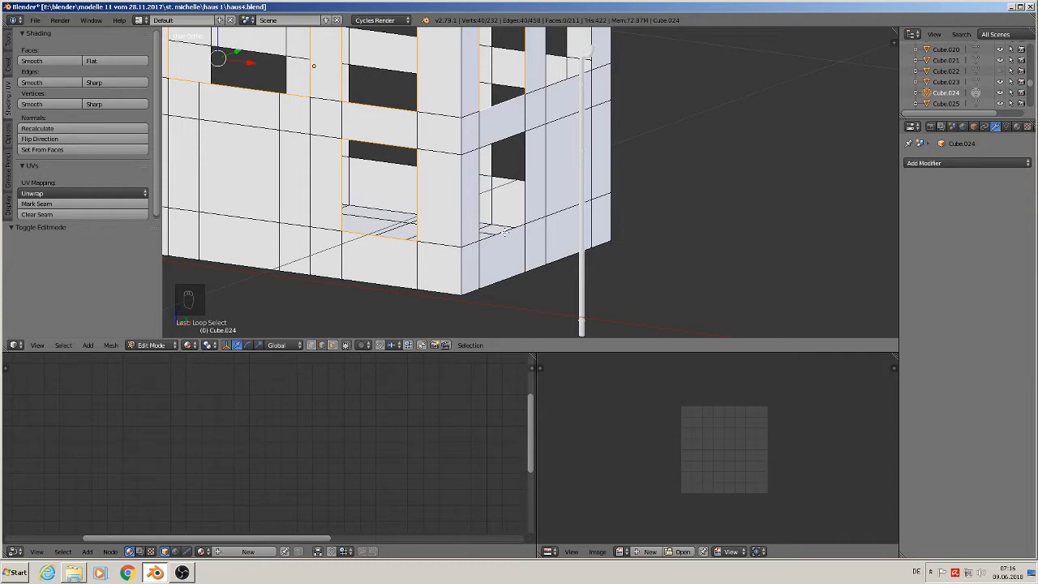
alt+shift+right_click(505, 232)
middle_drag(559, 160, 504, 166)
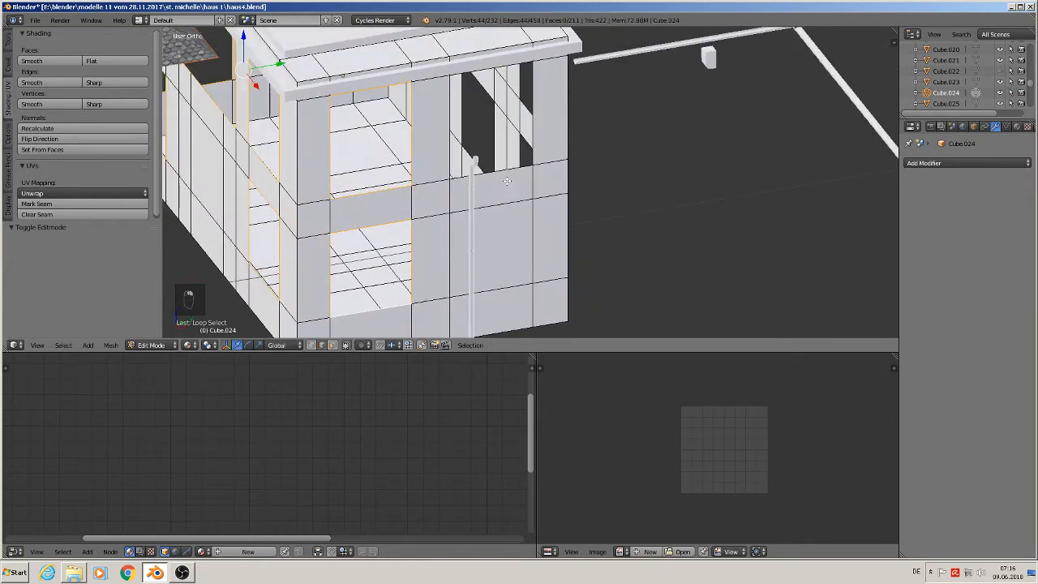
alt+shift+right_click(509, 174)
Add the edge loops around the back wall's three upper and three lower window openings to the selection, then mark all selected loops as seams.
middle_drag(575, 182, 398, 187)
alt+shift+right_click(329, 214)
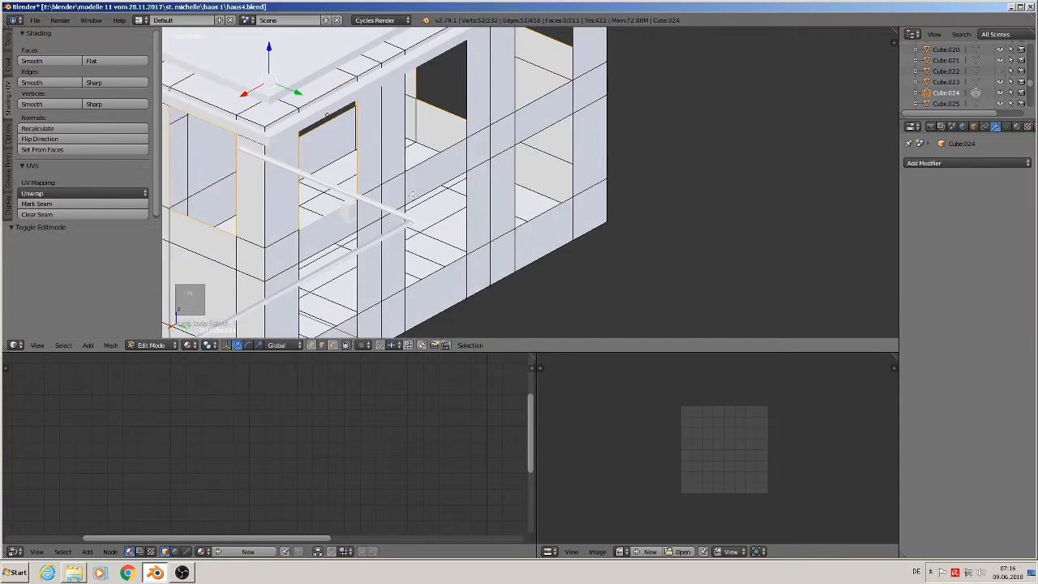
alt+shift+right_click(447, 154)
alt+shift+right_click(526, 108)
alt+shift+right_click(542, 211)
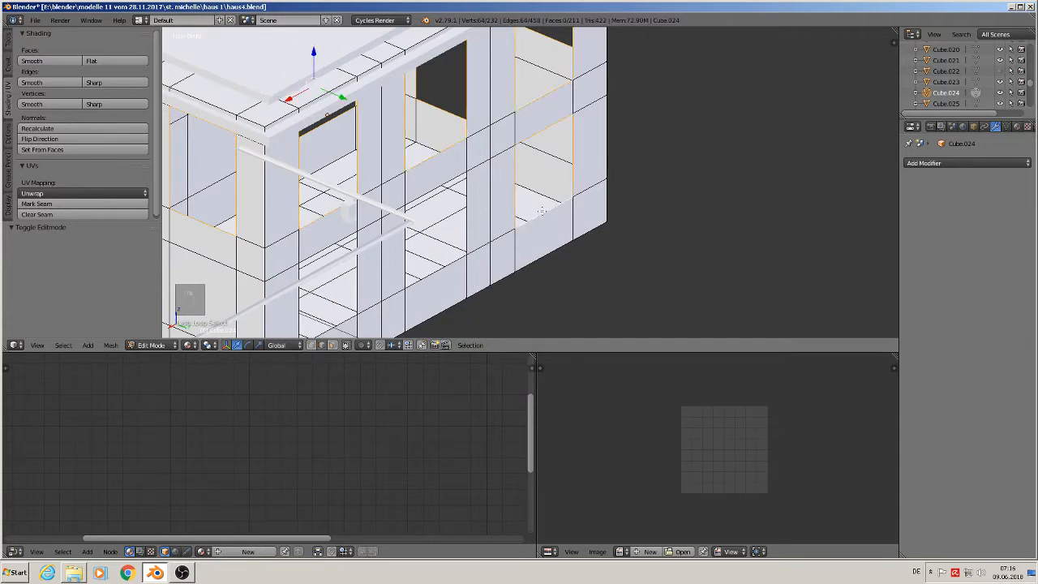
alt+shift+right_click(415, 281)
alt+shift+right_click(341, 323)
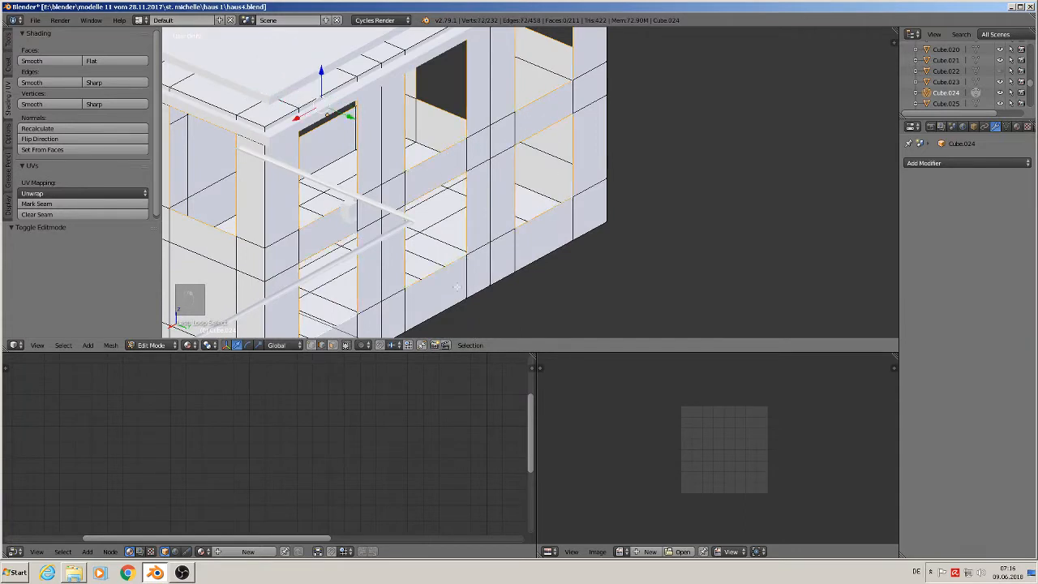
middle_drag(678, 224, 751, 198)
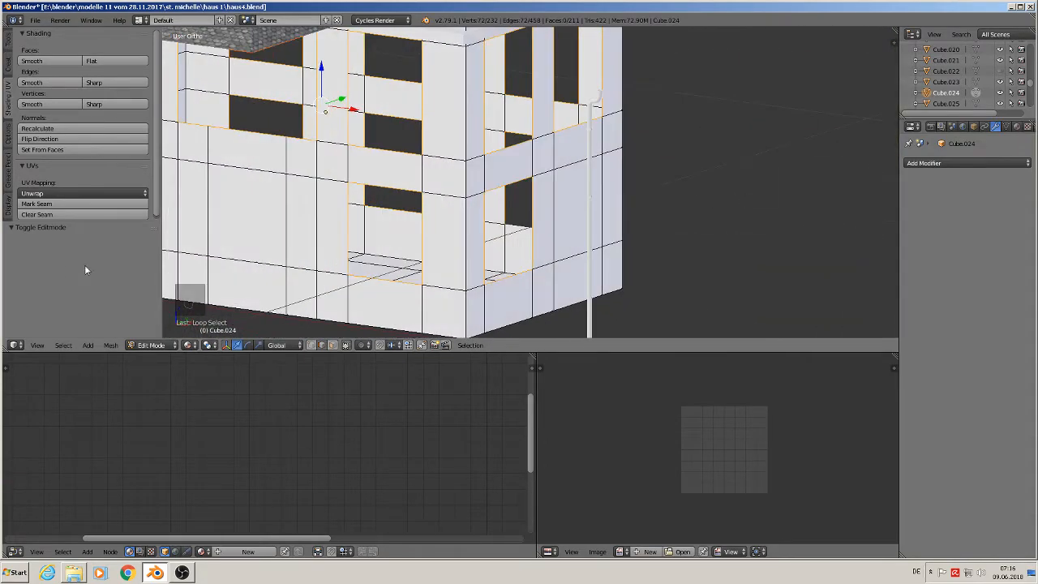
click(86, 206)
key(a)
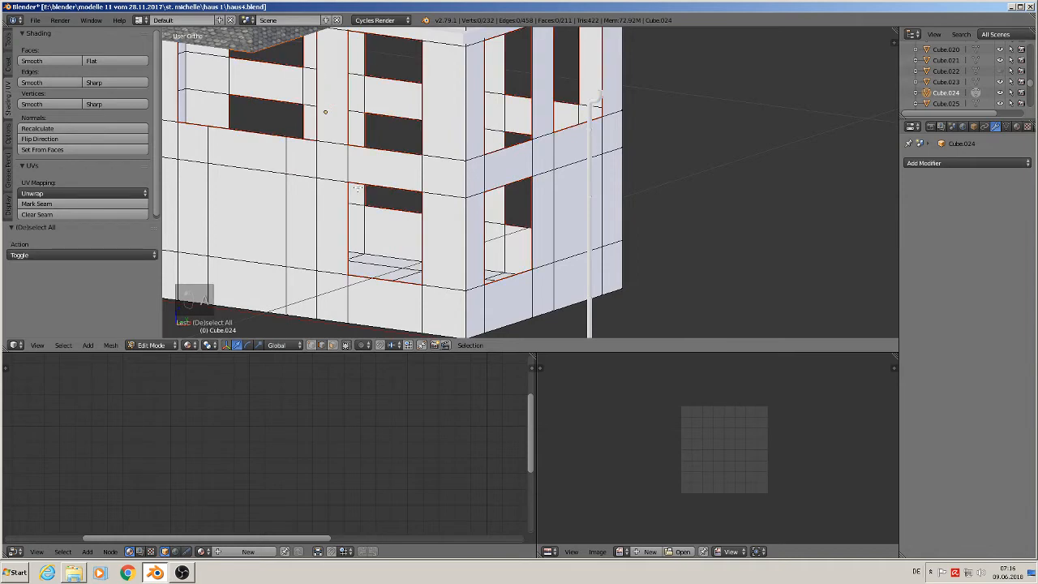
Select the upper edge segments of the band between the floors on the front wall, beside and between the upper window openings.
middle_drag(293, 199, 337, 189)
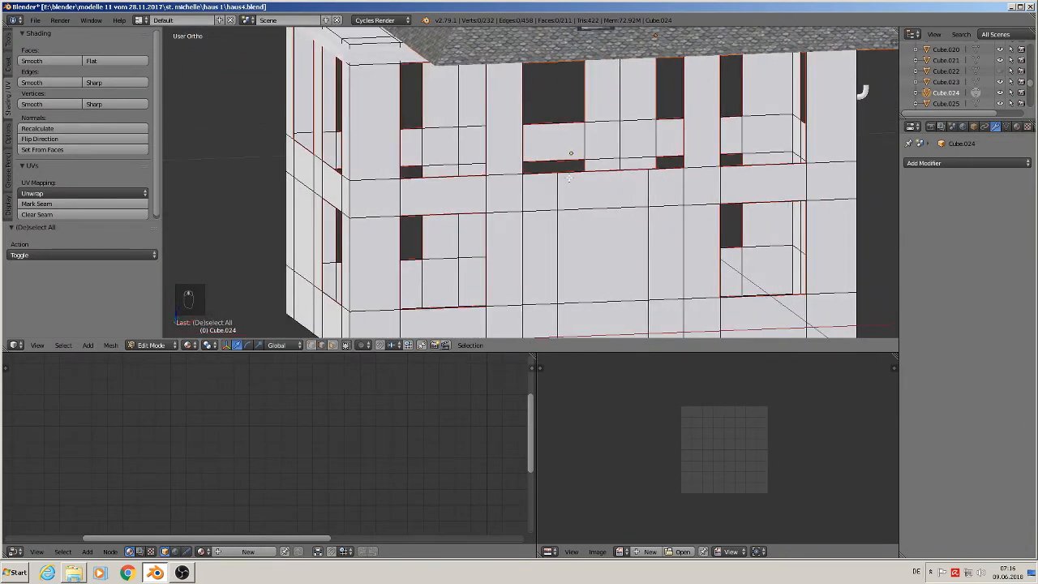
alt+right_click(500, 173)
shift+right_click(373, 181)
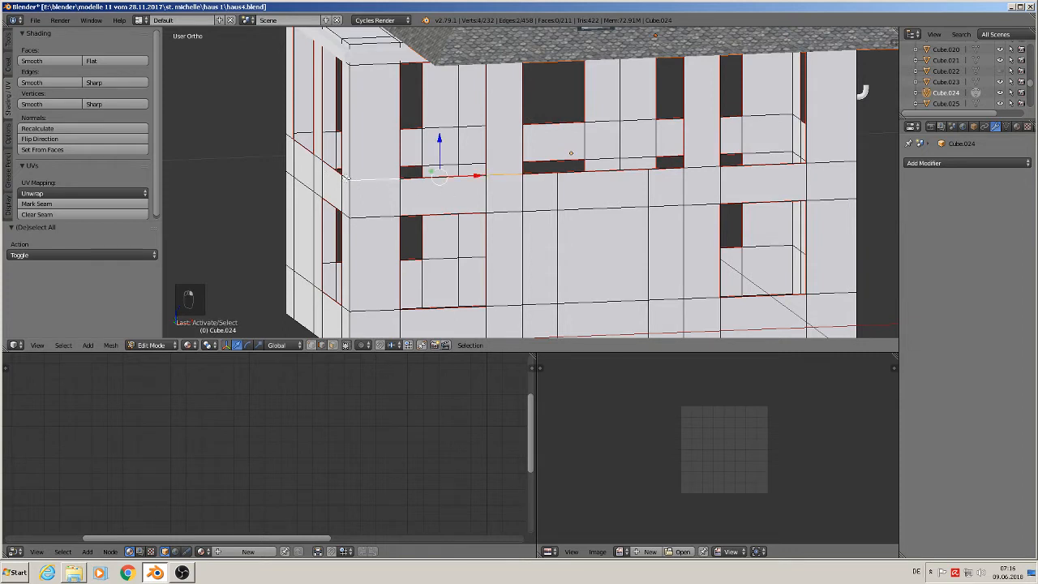
shift+right_click(345, 178)
shift+right_click(705, 165)
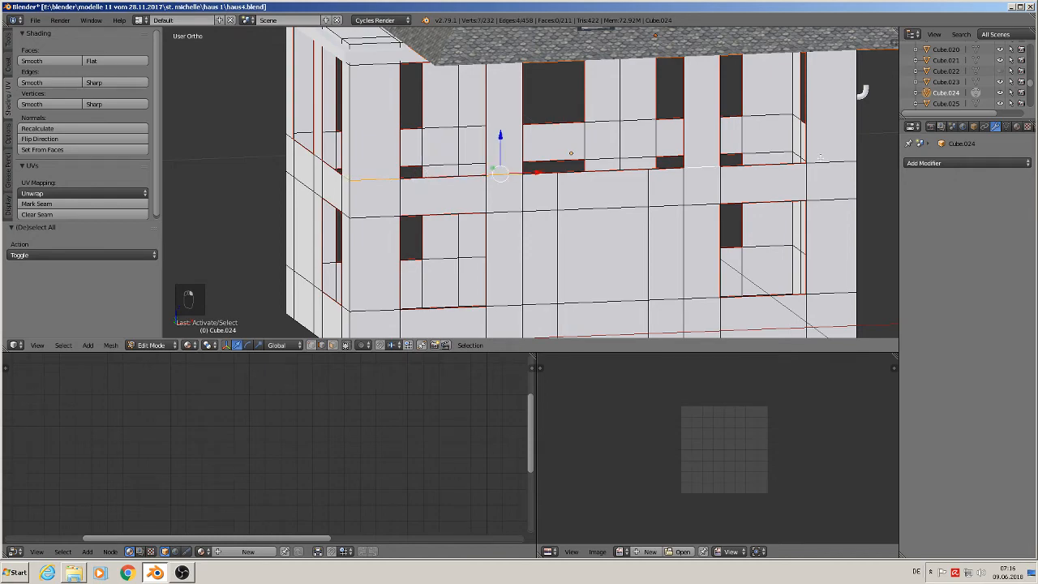
shift+right_click(833, 164)
Add the band's upper edge segments beside and between the upper windows of the adjoining end wall to the selection.
middle_drag(870, 177, 653, 213)
shift+right_click(821, 213)
shift+right_click(648, 211)
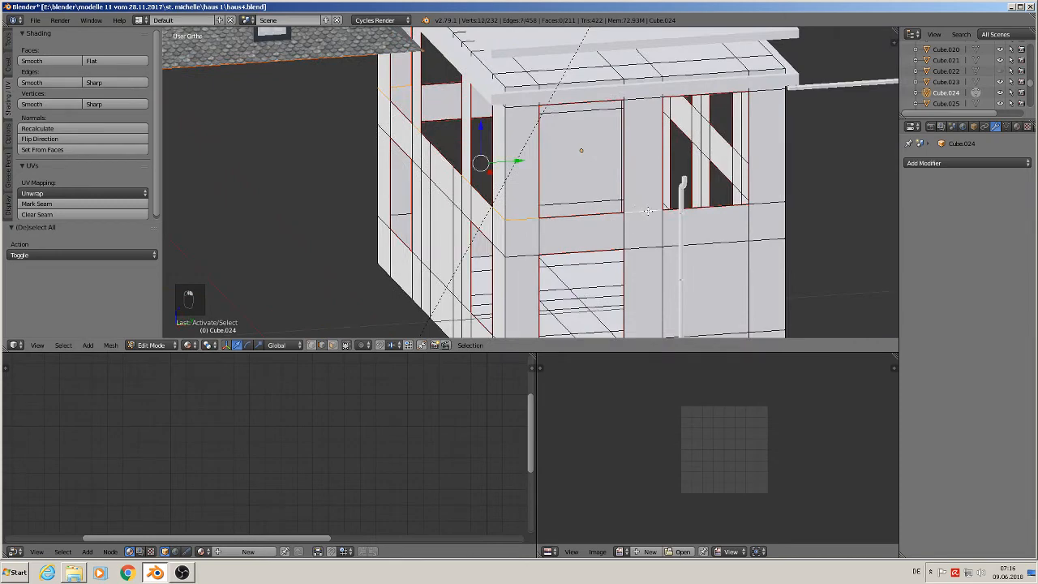
shift+right_click(766, 204)
Add the band's upper edge segments beside and between the three upper windows of the back wall to the selection.
middle_drag(766, 205, 559, 236)
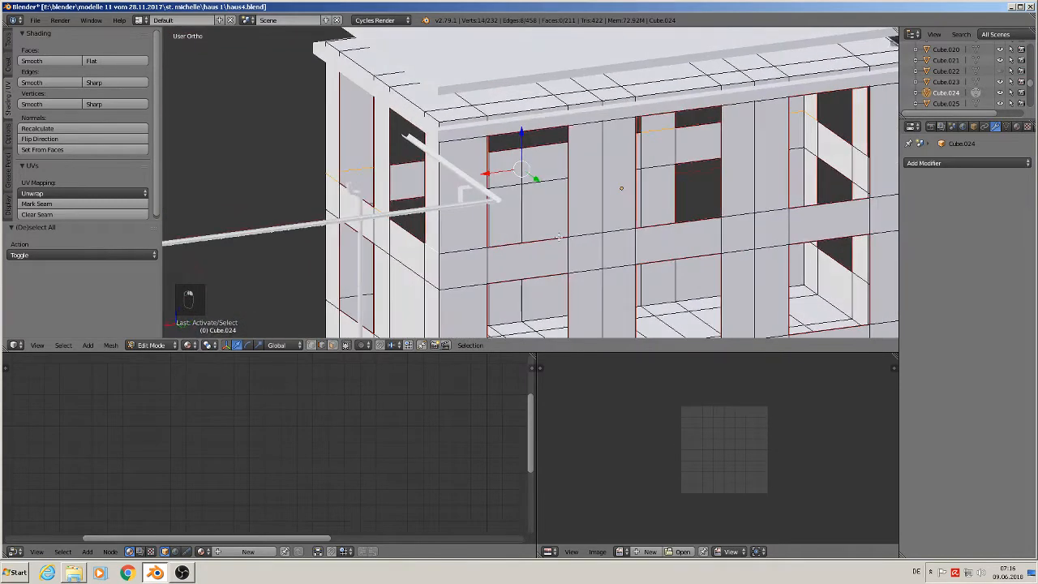
shift+right_click(462, 253)
shift+right_click(595, 237)
shift+right_click(605, 235)
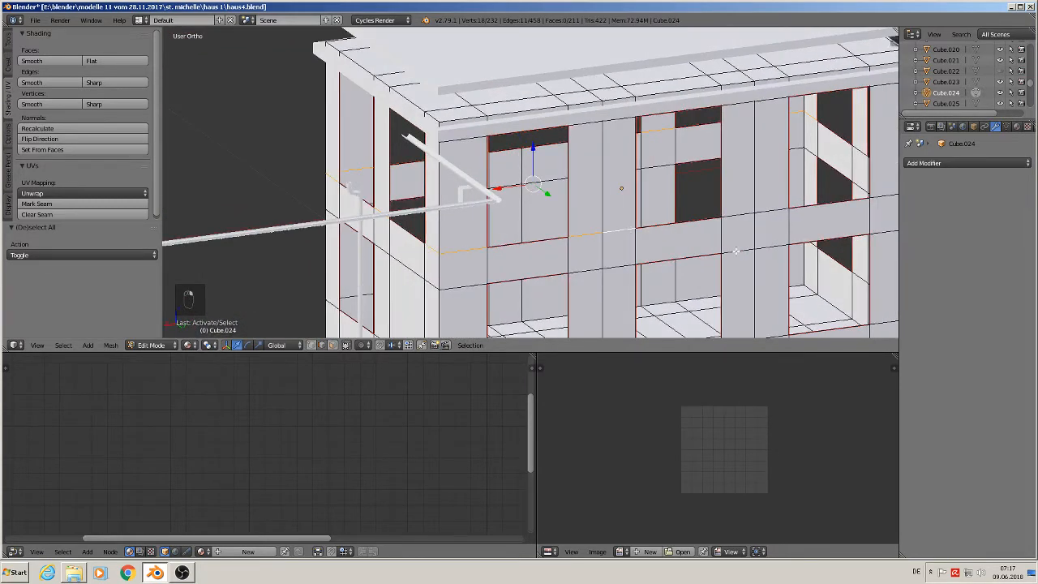
middle_drag(629, 229, 687, 233)
shift+right_click(687, 233)
shift+right_click(723, 230)
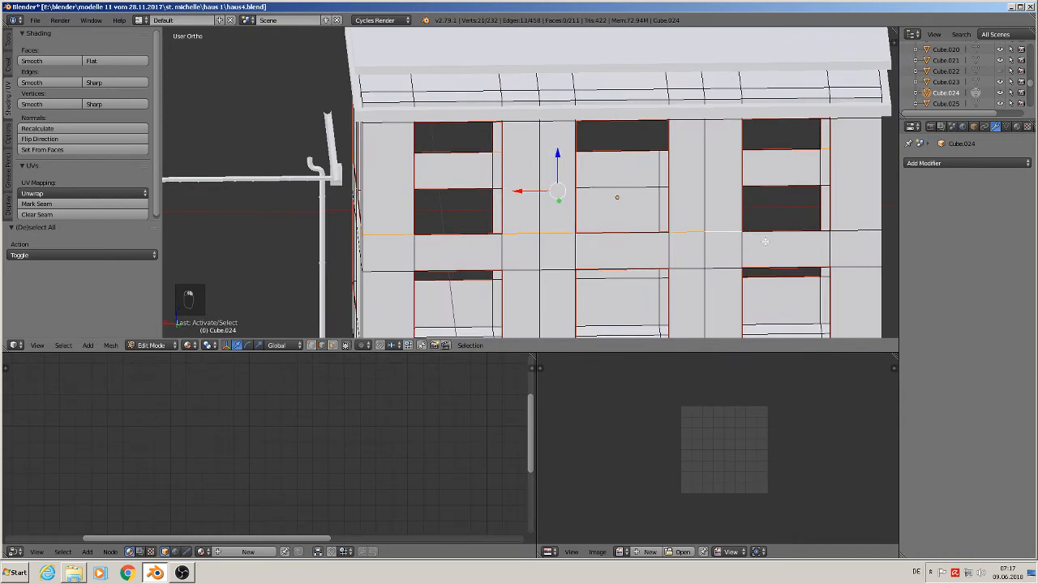
shift+middle_drag(846, 227, 673, 230)
shift+right_click(735, 220)
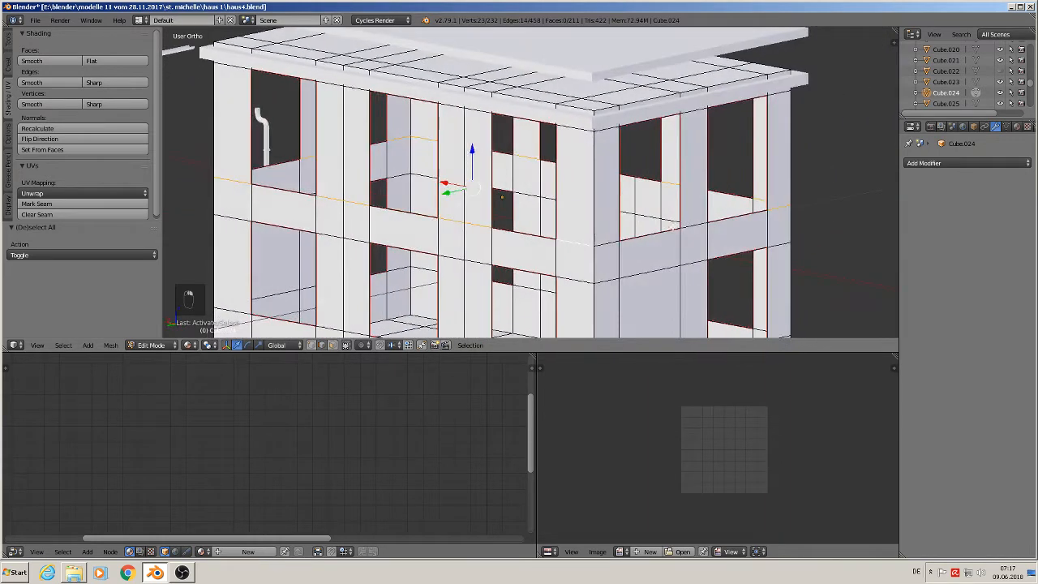
Add the band's remaining upper edge segments on the opposite end wall and mark the whole selection as a seam.
shift+right_click(648, 234)
shift+right_click(727, 224)
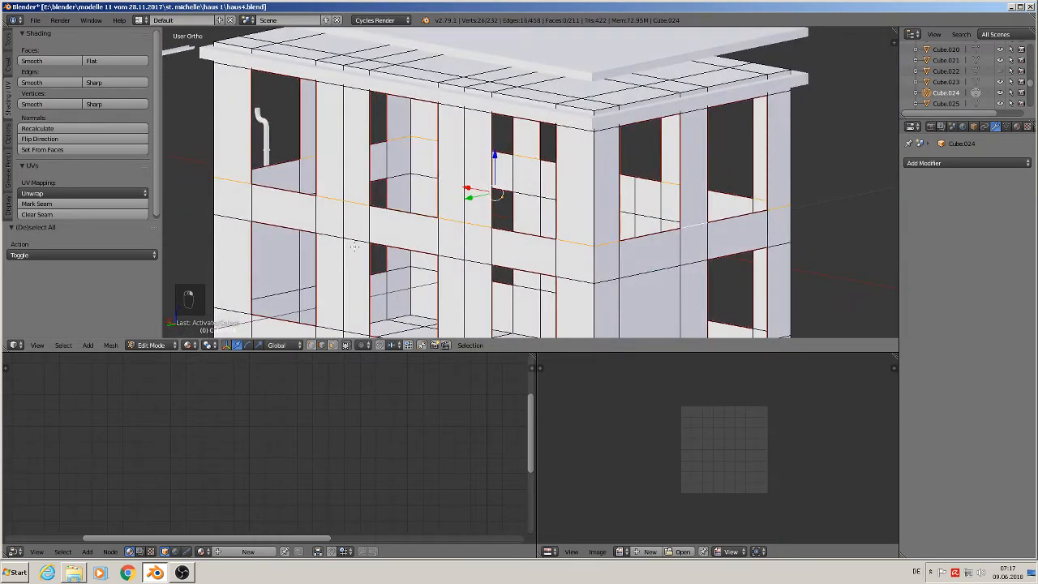
click(36, 204)
Select the band's lower edge segments along the end wall and the adjoining back wall, except where window seams already run.
shift+middle_drag(652, 264, 685, 221)
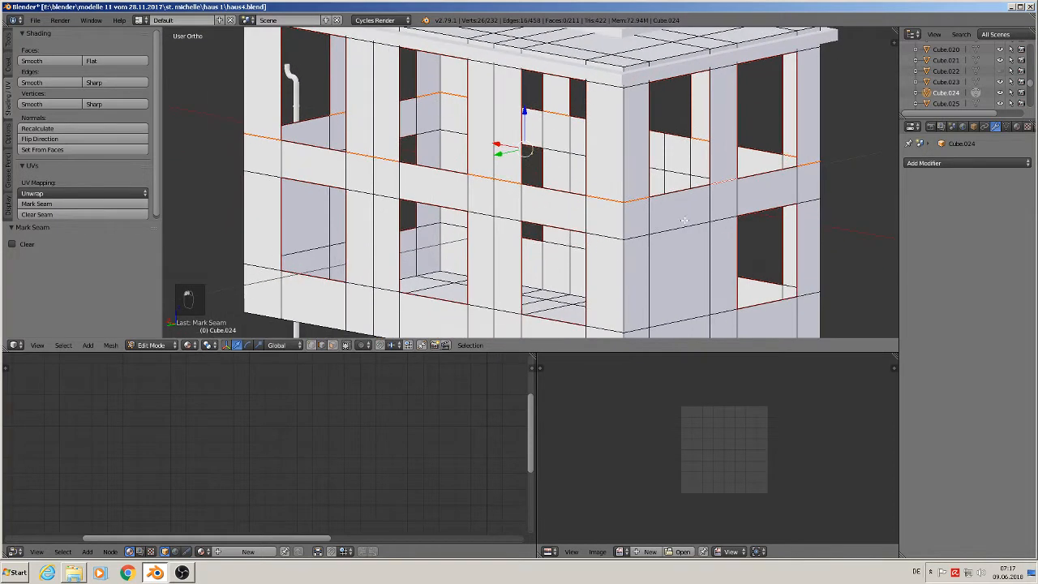
right_click(610, 236)
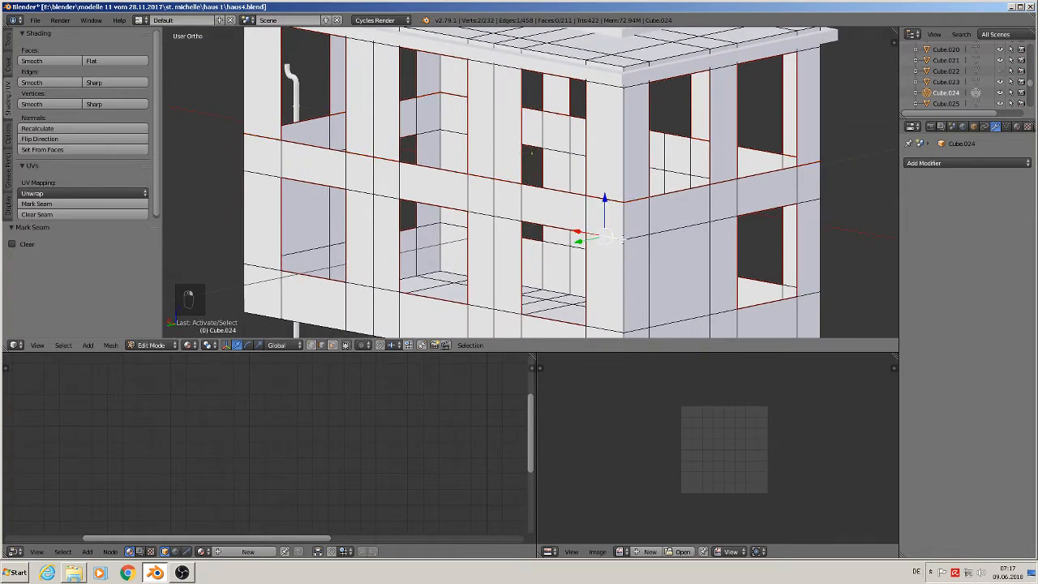
shift+right_click(641, 235)
shift+right_click(678, 229)
shift+right_click(721, 225)
shift+right_click(803, 202)
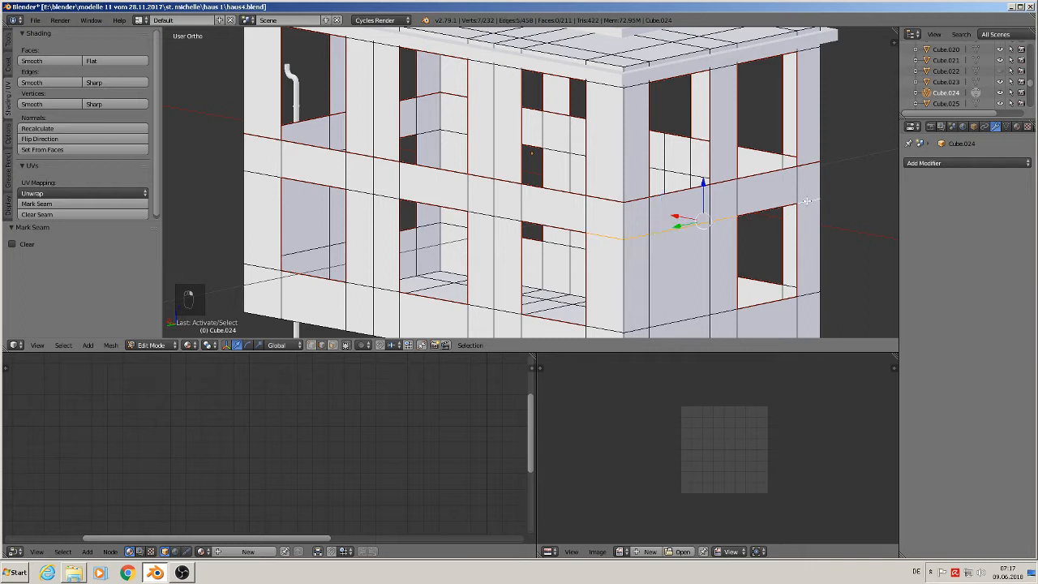
shift+right_click(495, 212)
shift+right_click(502, 215)
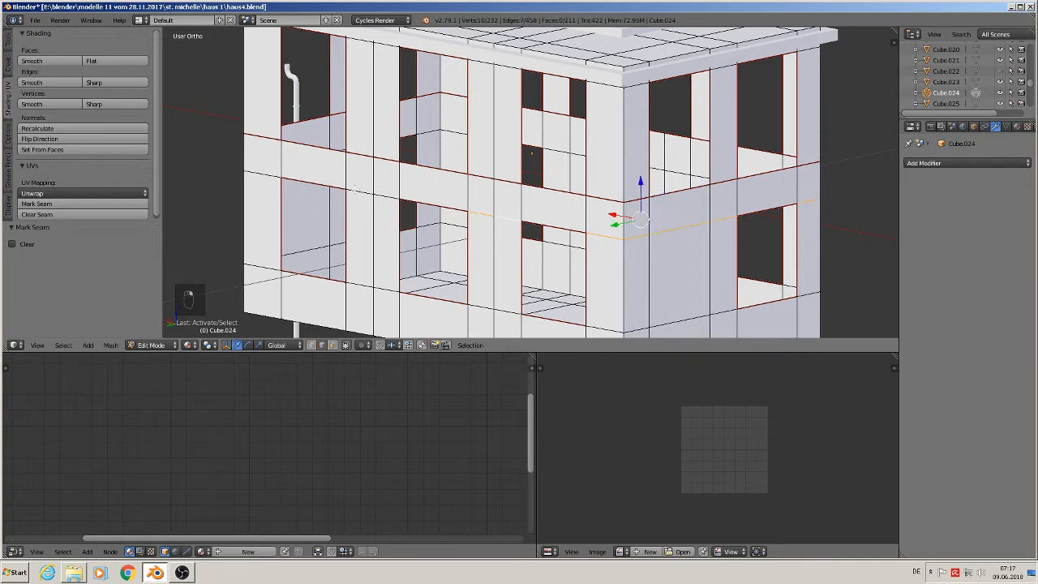
shift+right_click(386, 191)
shift+right_click(249, 178)
Add the band's lower edge segments along the other end wall to the selection, around to the front corner.
middle_drag(250, 178, 566, 257)
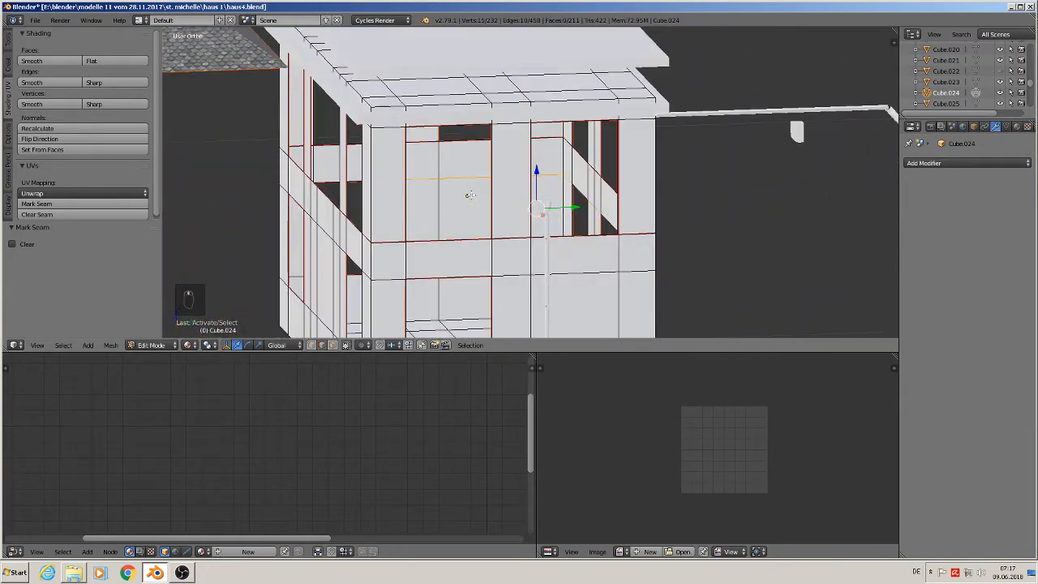
shift+right_click(589, 277)
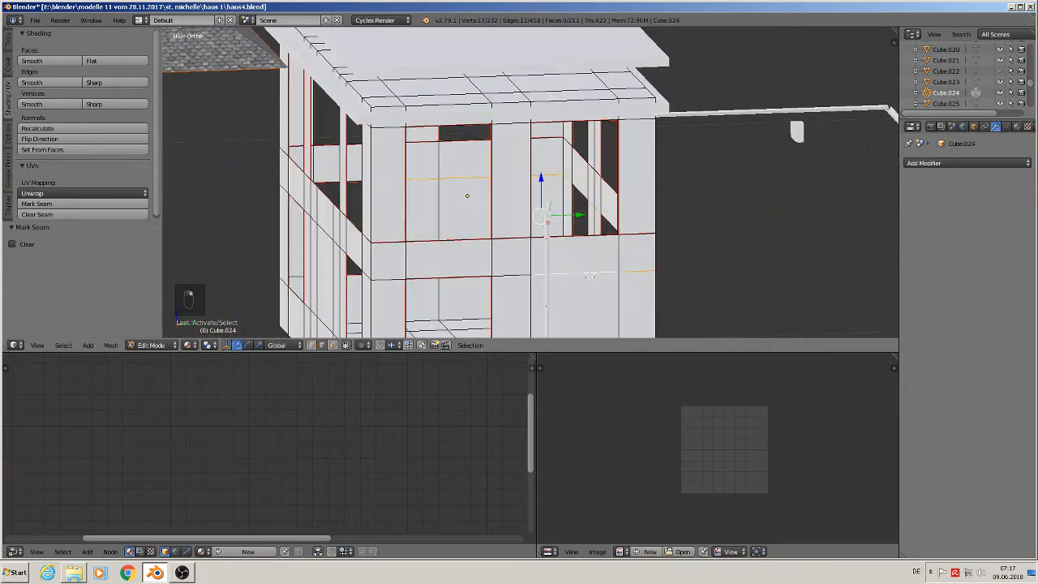
shift+right_click(500, 272)
shift+right_click(389, 278)
shift+right_click(367, 274)
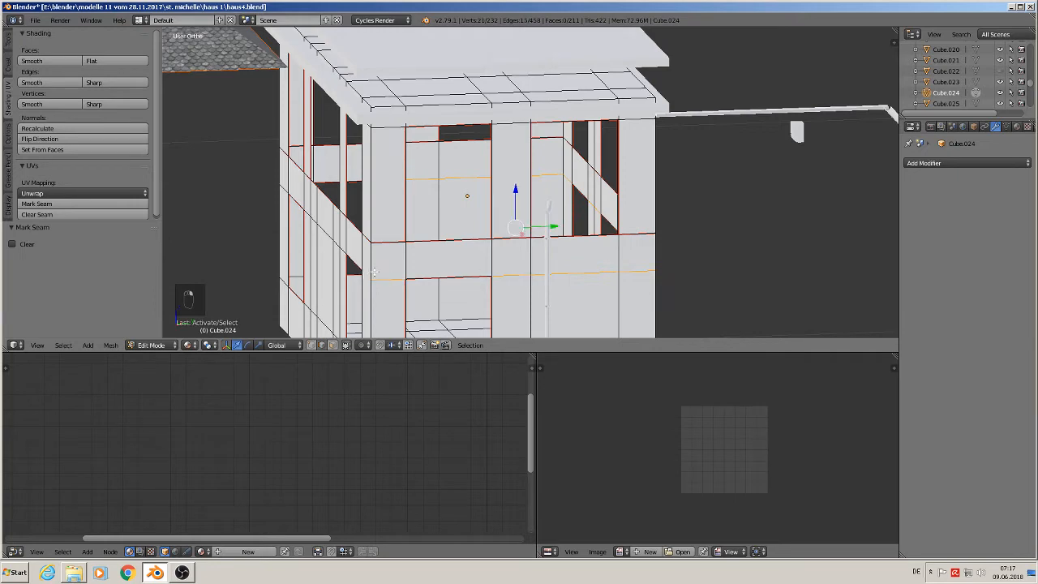
Add the band's lower edge segments along the front wall, mark the whole selection as a seam, and deselect everything.
middle_drag(367, 274, 477, 245)
shift+right_click(475, 242)
shift+right_click(446, 243)
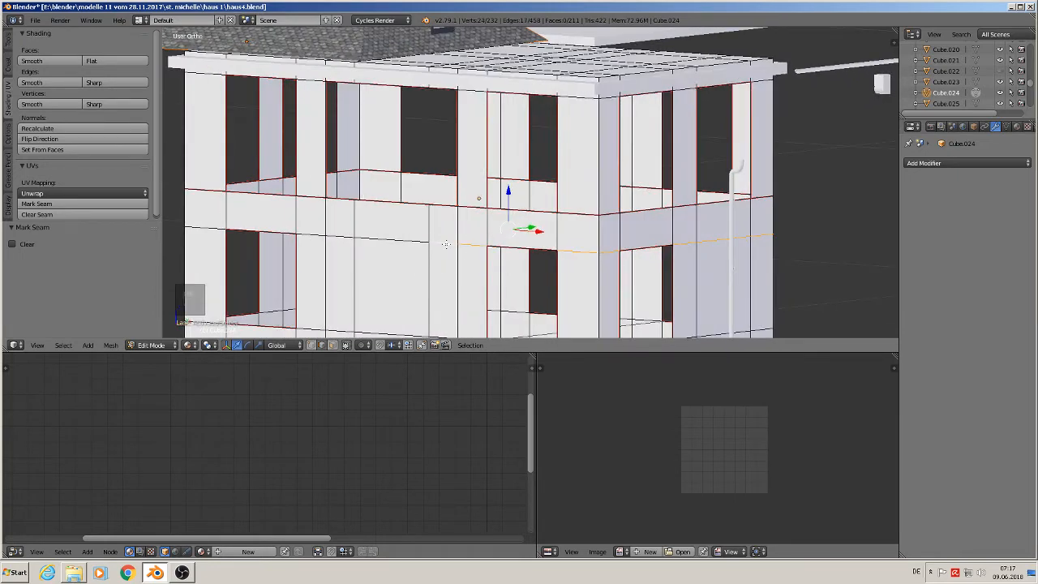
shift+right_click(410, 243)
shift+right_click(319, 236)
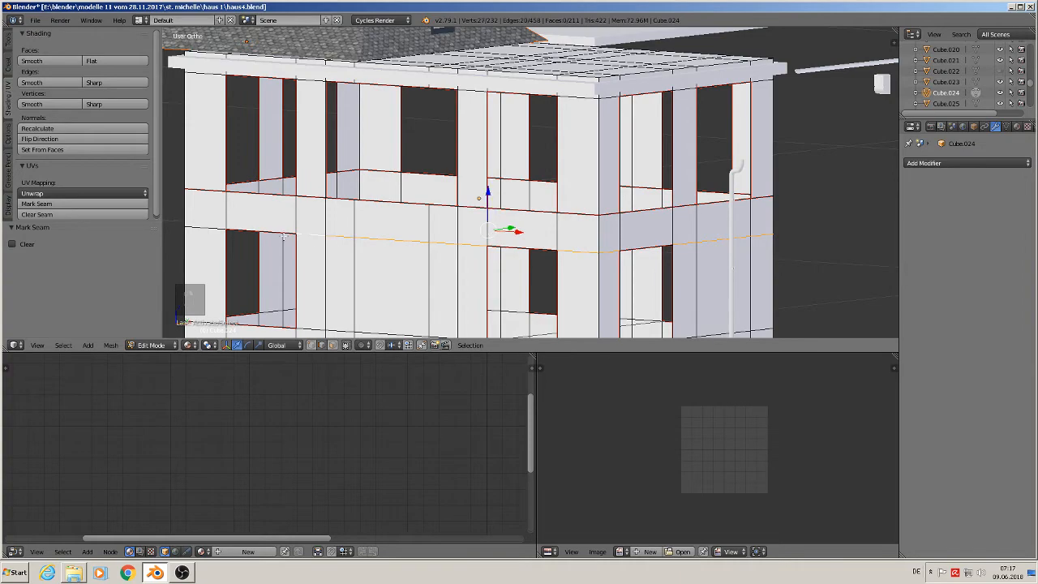
shift+right_click(201, 230)
middle_drag(224, 233, 337, 235)
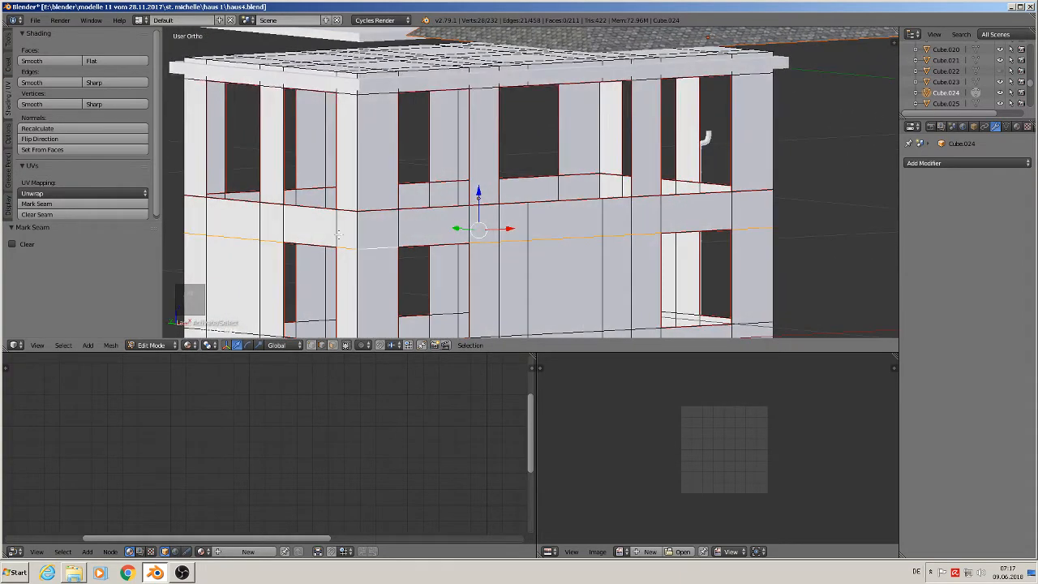
click(71, 203)
key(a)
Examine the reference photo of the house, comparing its windows, wall bands and base with the modelled walls.
scroll(479, 259, down, 3)
shift+middle_drag(527, 289, 508, 244)
scroll(734, 196, down, 1)
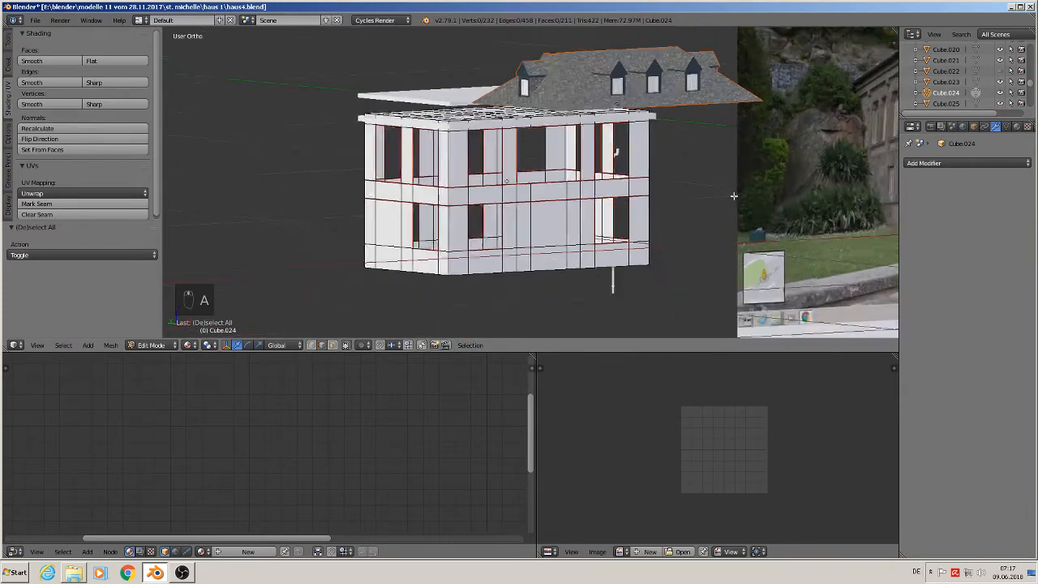
scroll(734, 196, down, 2)
shift+middle_drag(817, 153, 604, 245)
scroll(606, 174, up, 5)
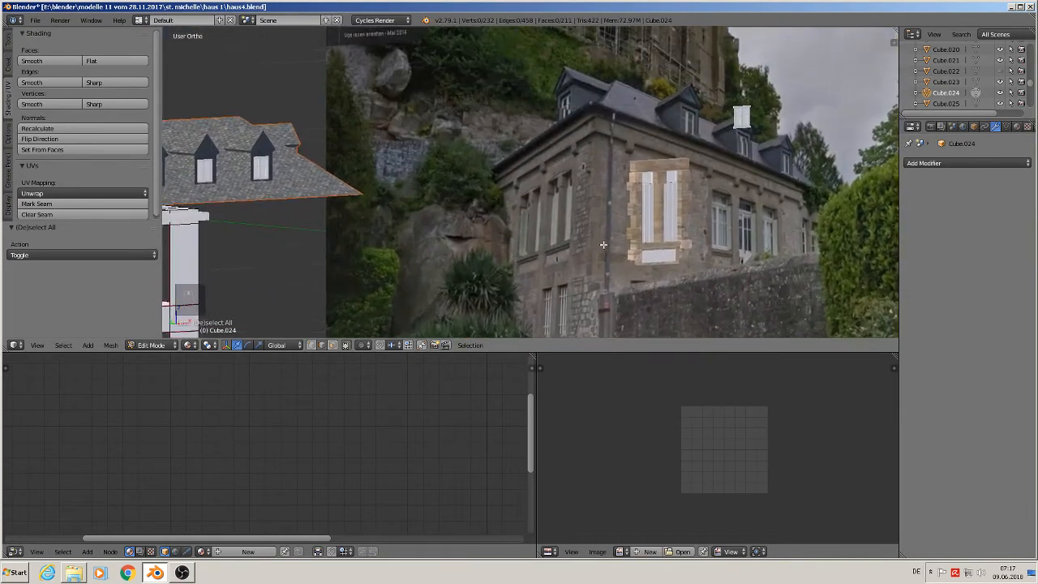
scroll(592, 176, up, 2)
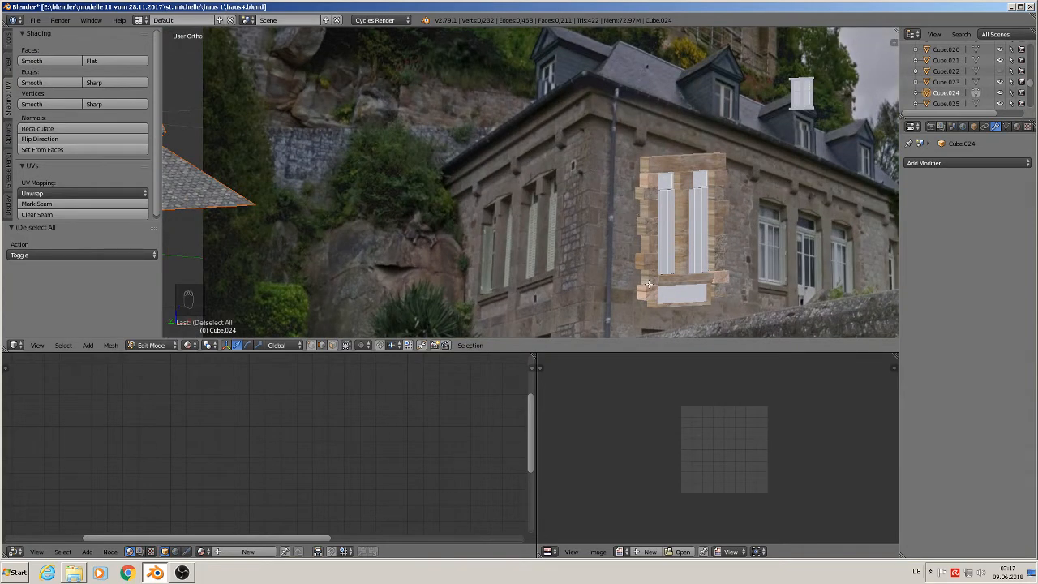
scroll(601, 297, down, 1)
shift+middle_drag(598, 277, 612, 155)
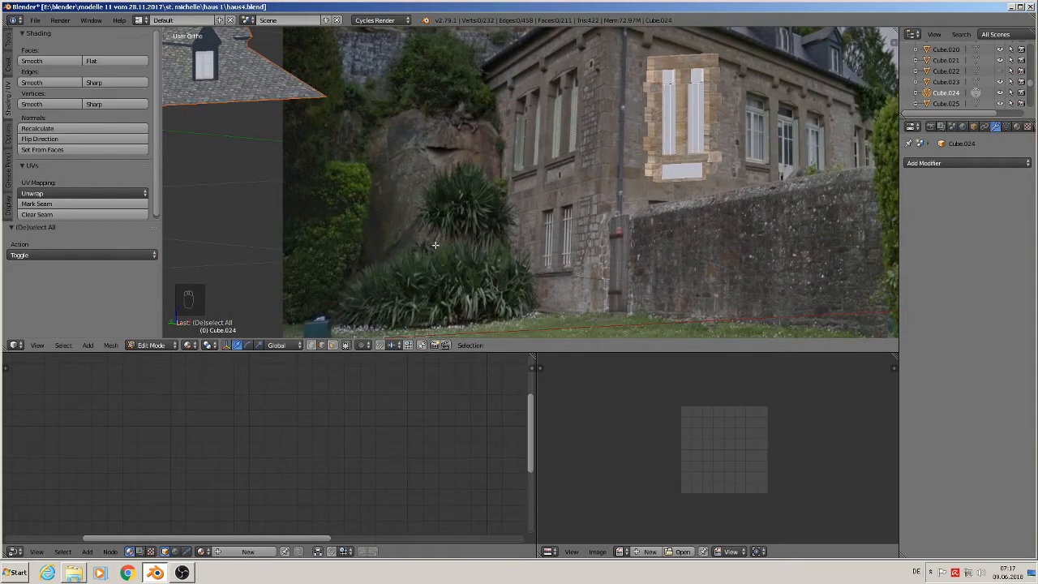
shift+middle_drag(435, 245, 303, 183)
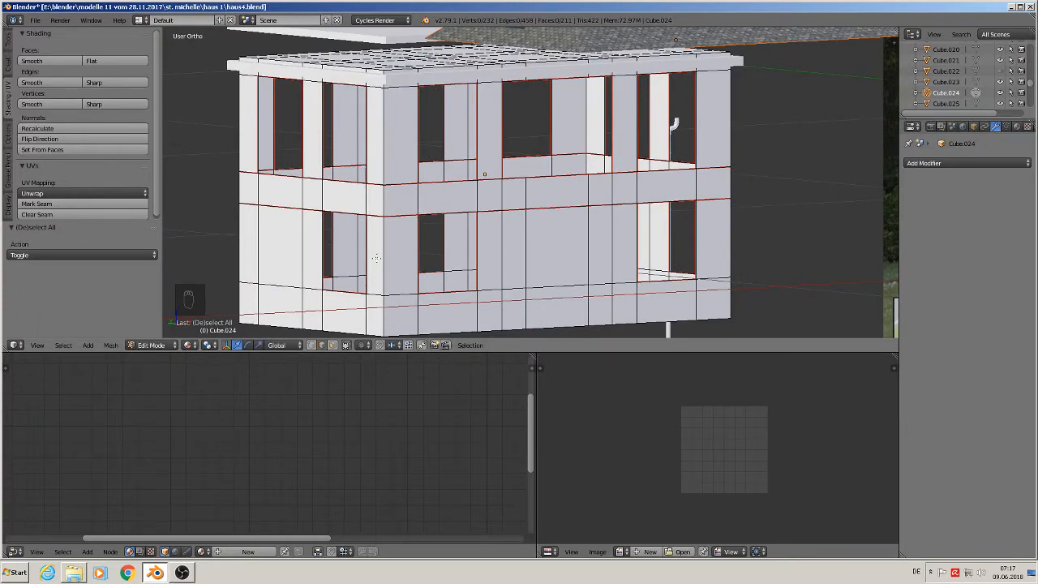
Switch to vertex selection, circle-select the vertices inside the house's bottom floor surface and delete them.
middle_drag(376, 258, 384, 192)
scroll(384, 191, up, 3)
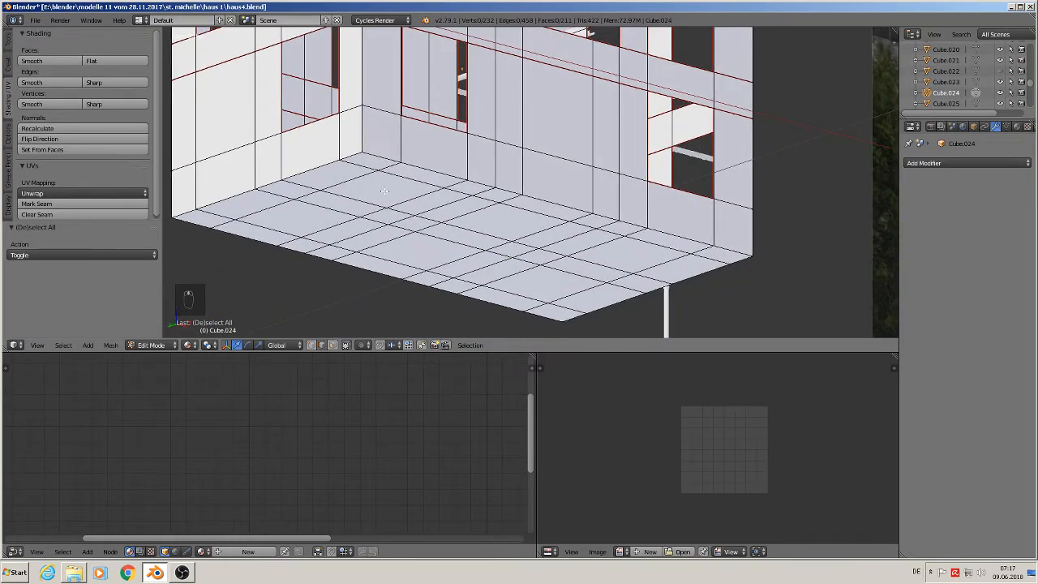
middle_drag(431, 213, 406, 230)
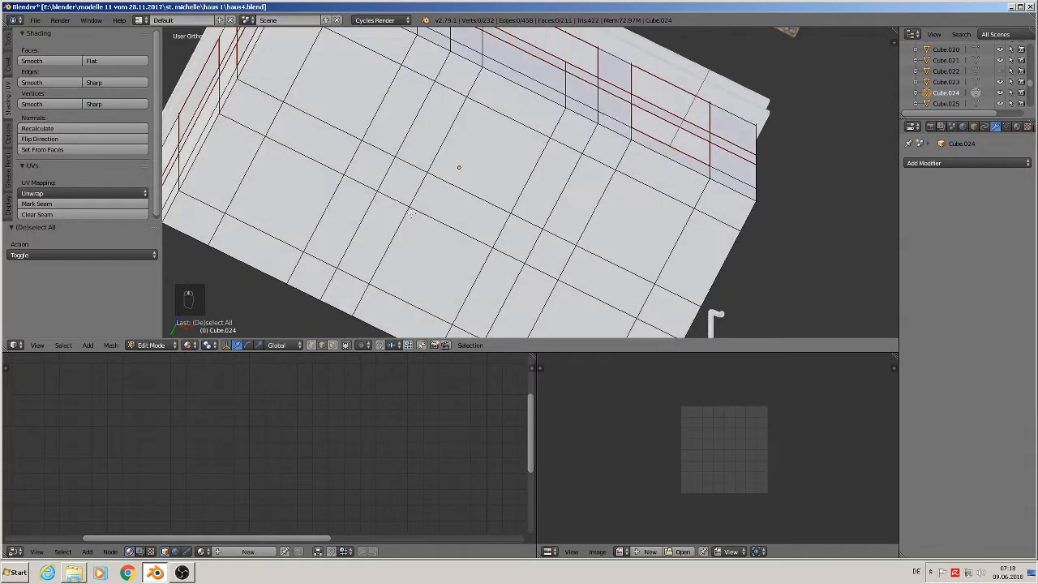
middle_drag(392, 149, 307, 316)
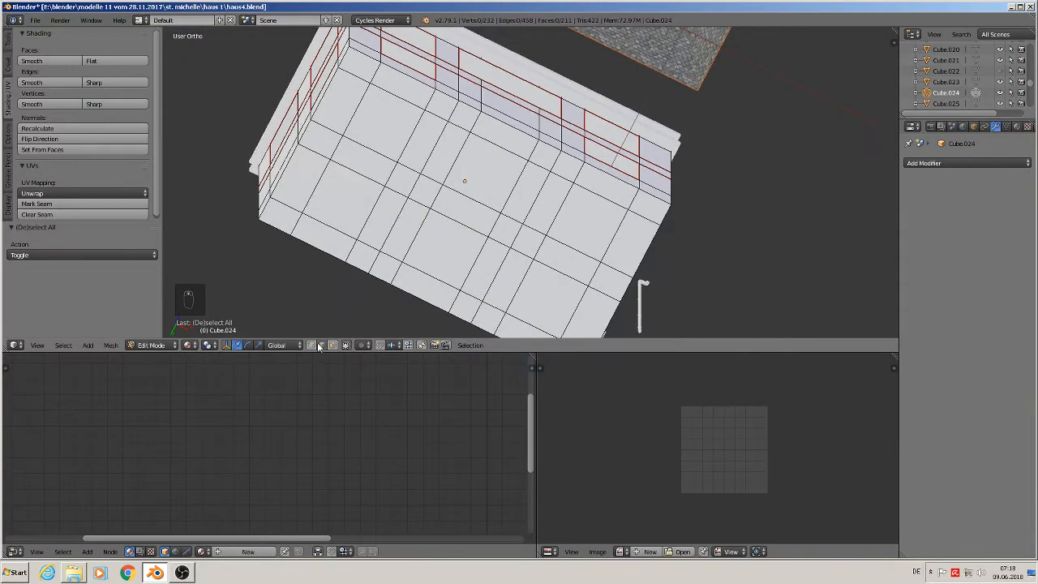
click(321, 345)
key(x)
key(c)
mouse_move(373, 89)
mouse_down()
mouse_move(313, 207)
mouse_move(487, 300)
mouse_move(558, 328)
mouse_move(617, 218)
mouse_move(412, 119)
mouse_move(406, 146)
mouse_move(601, 227)
mouse_move(503, 275)
mouse_move(357, 180)
mouse_up()
right_click(357, 180)
key(x)
click(357, 183)
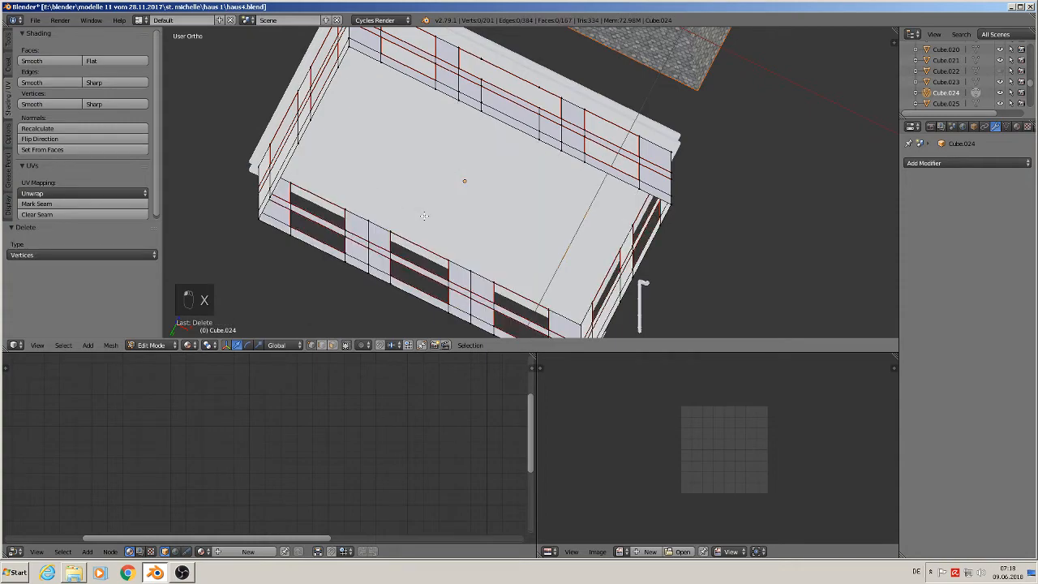
Leave mesh editing and move the flat roof plates off the top of the house walls.
middle_drag(441, 225, 390, 2)
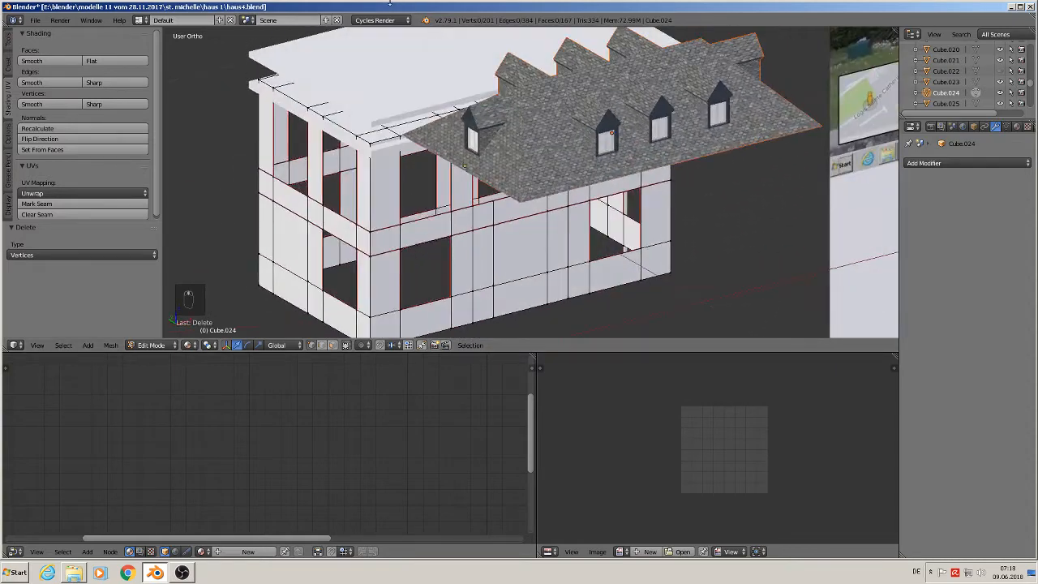
key(Tab)
scroll(381, 108, down, 2)
middle_drag(381, 109, 423, 153)
key(Tab)
drag(481, 136, 298, 57)
shift+middle_drag(325, 88, 414, 186)
right_click(438, 160)
drag(433, 151, 540, 188)
scroll(341, 132, up, 3)
Circle-select the vertices inside the house's top surface, delete them to open the walls, and leave mesh editing.
right_click(331, 137)
key(Tab)
scroll(331, 141, up, 4)
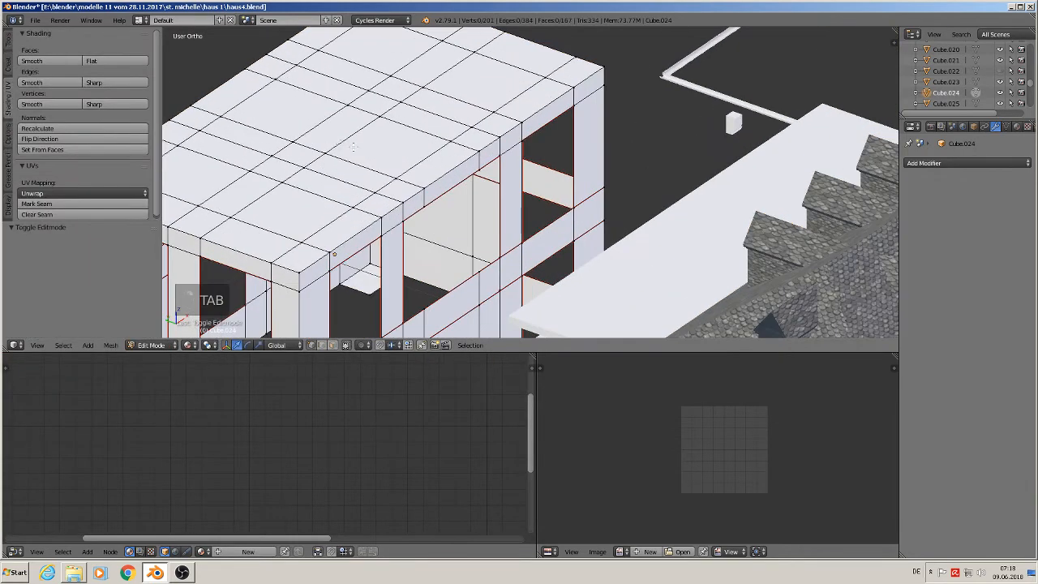
scroll(401, 160, down, 3)
key(x)
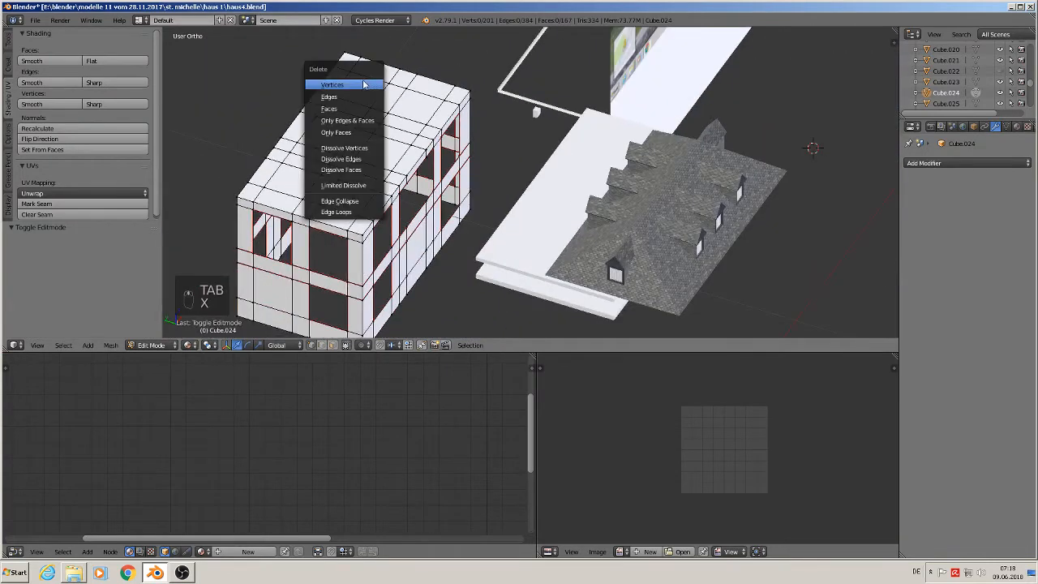
click(351, 89)
key(c)
mouse_move(349, 69)
mouse_down()
mouse_move(276, 182)
mouse_move(361, 207)
mouse_move(434, 101)
mouse_move(381, 81)
mouse_move(345, 154)
mouse_move(381, 114)
mouse_move(325, 183)
mouse_up()
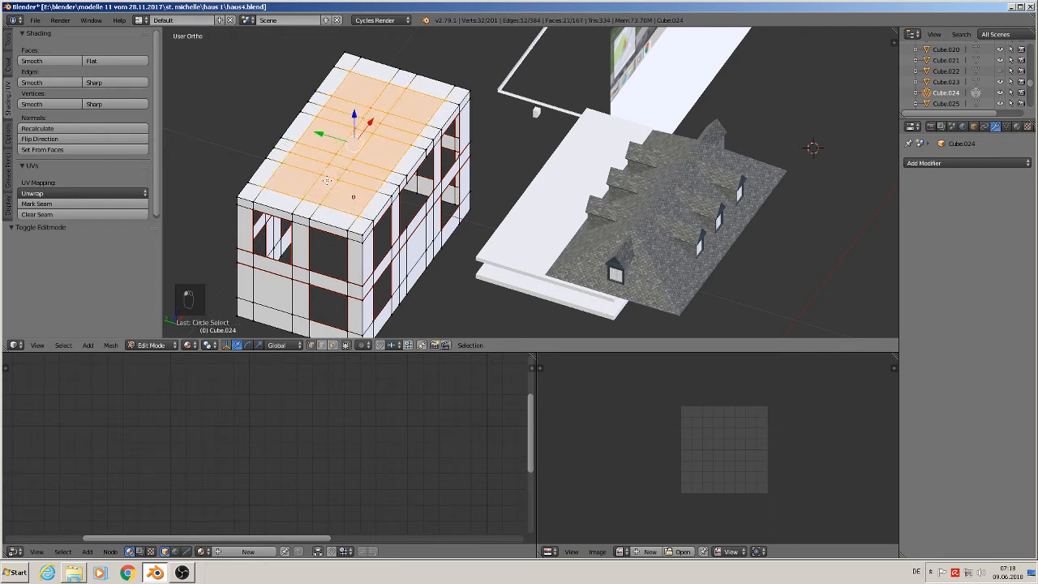
key(x)
click(328, 180)
key(Tab)
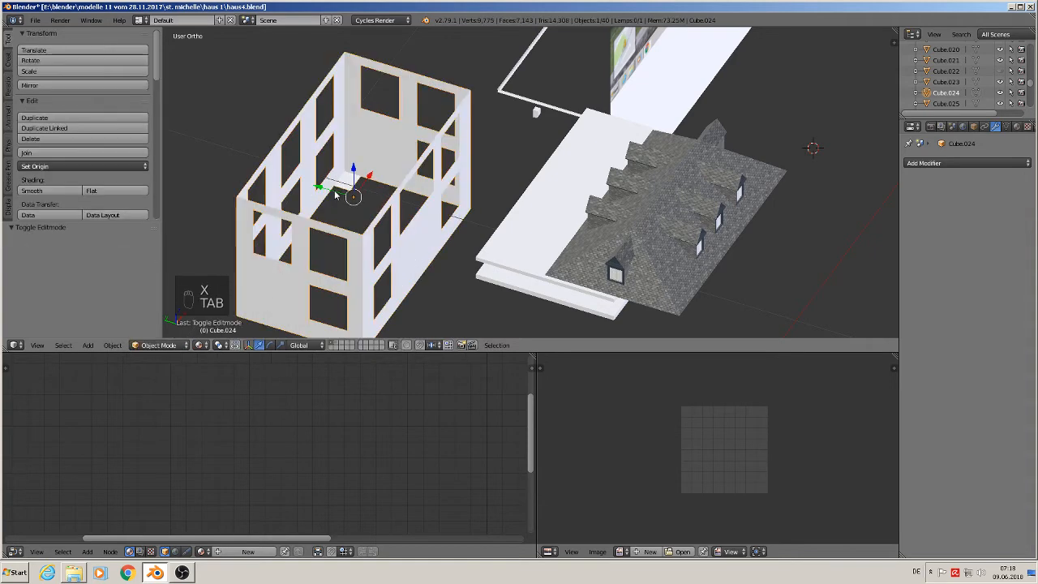
Delete the stray vertex remaining inside the open top of the walls and save the file.
middle_drag(338, 203, 345, 235)
key(Tab)
key(x)
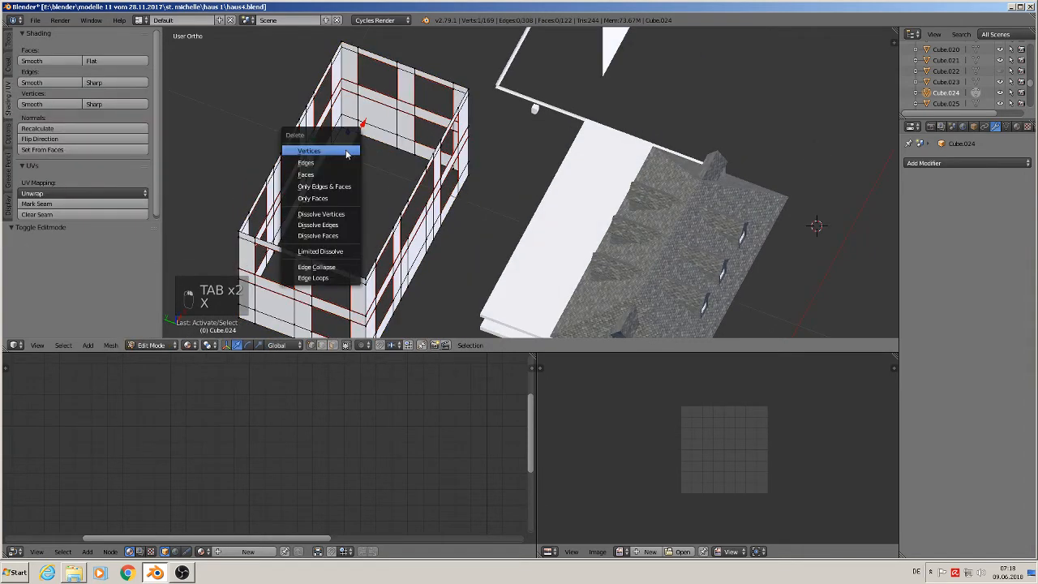
click(348, 152)
key(Tab)
middle_drag(303, 180, 256, 109)
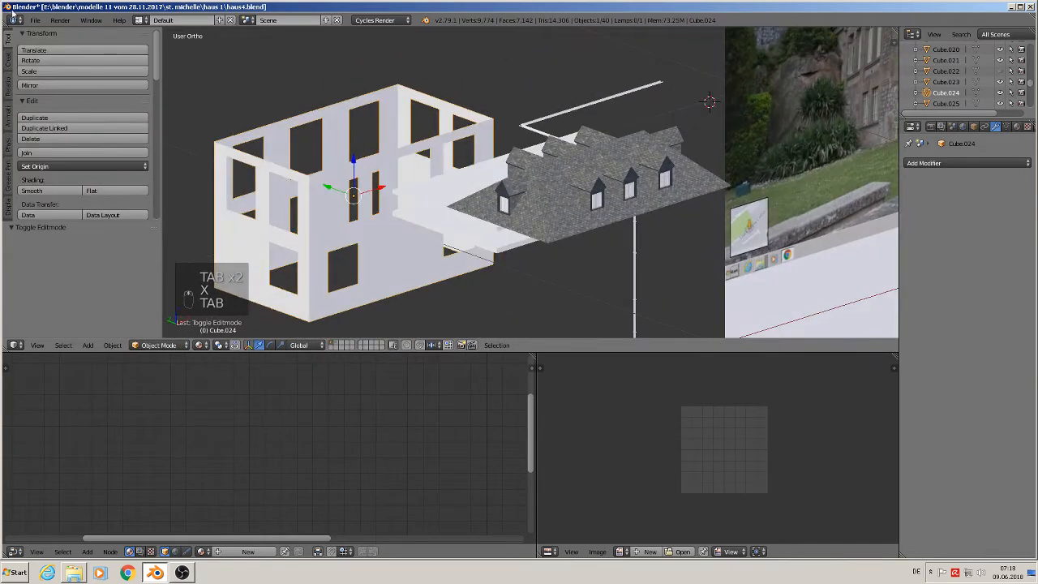
click(35, 20)
click(72, 104)
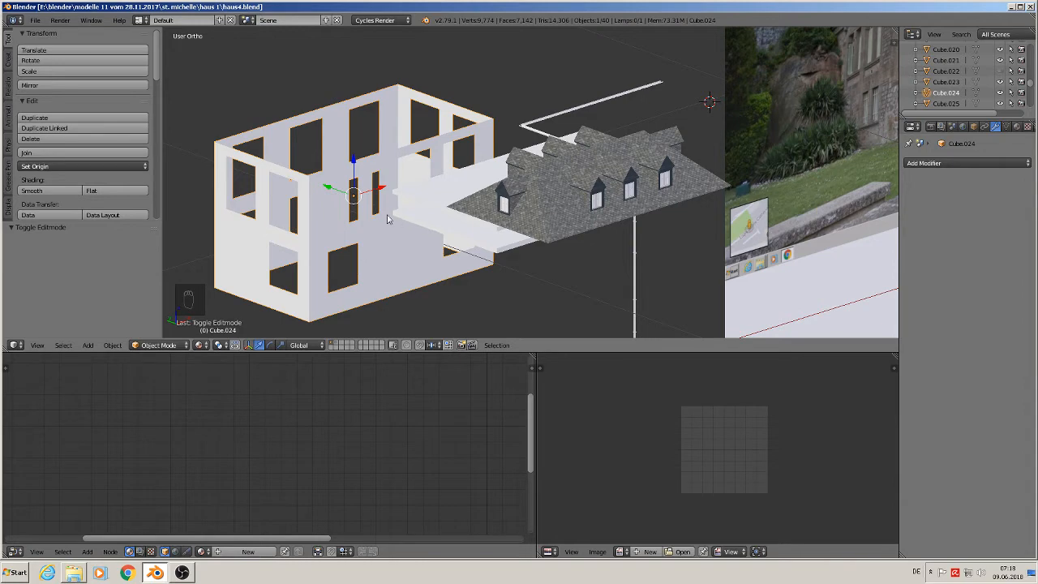
scroll(352, 199, up, 5)
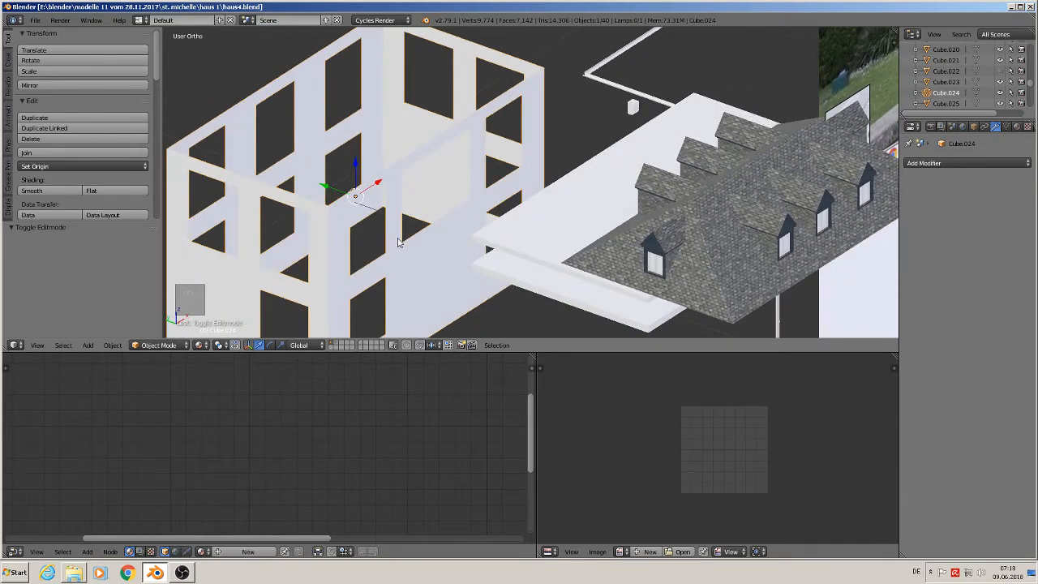
scroll(395, 238, down, 4)
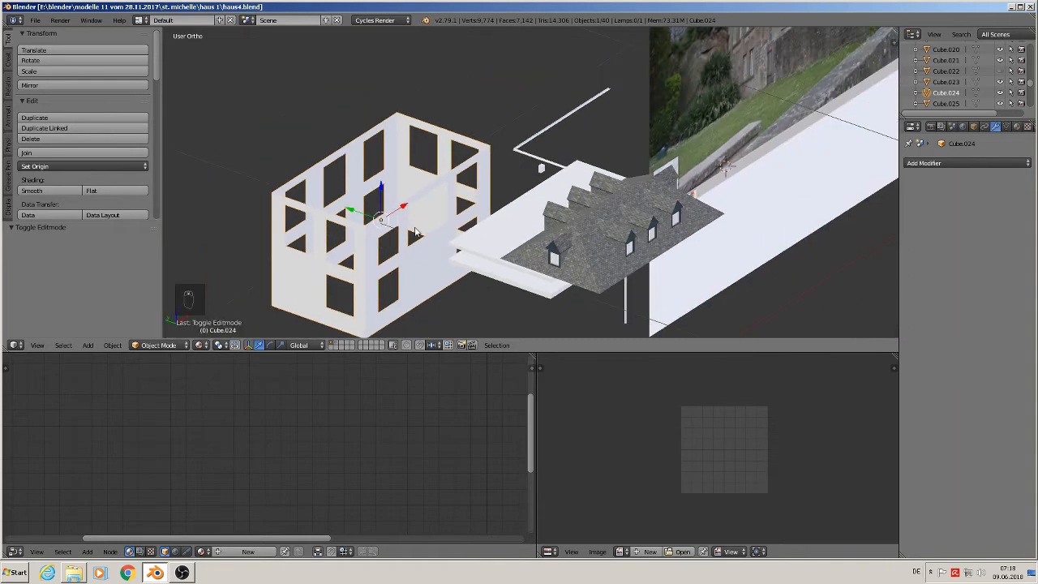
middle_drag(418, 236, 401, 204)
scroll(373, 205, up, 2)
click(38, 20)
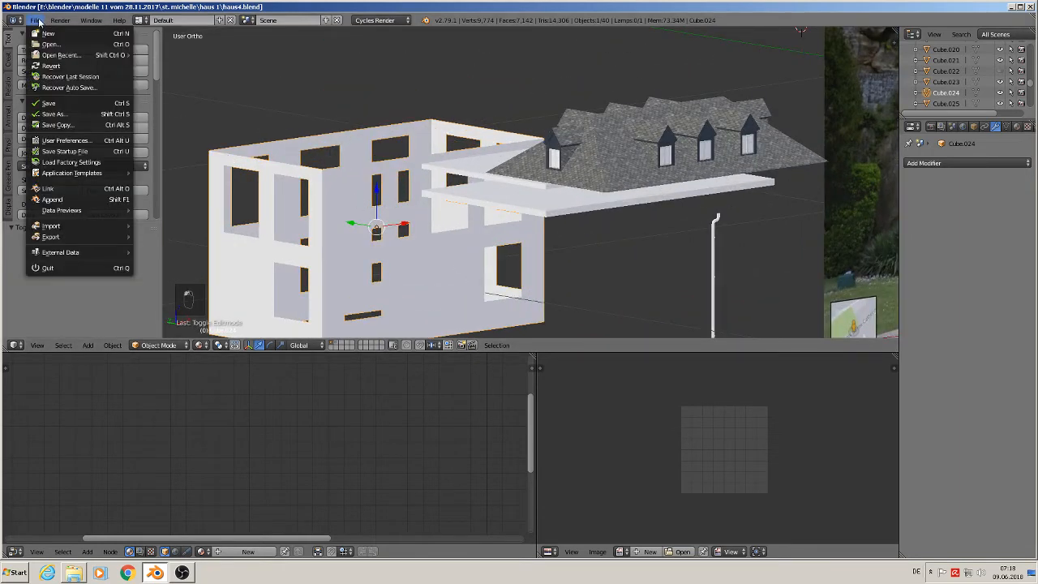
Apply rotation and scale to the house walls object.
right_click(324, 208)
key(Tab)
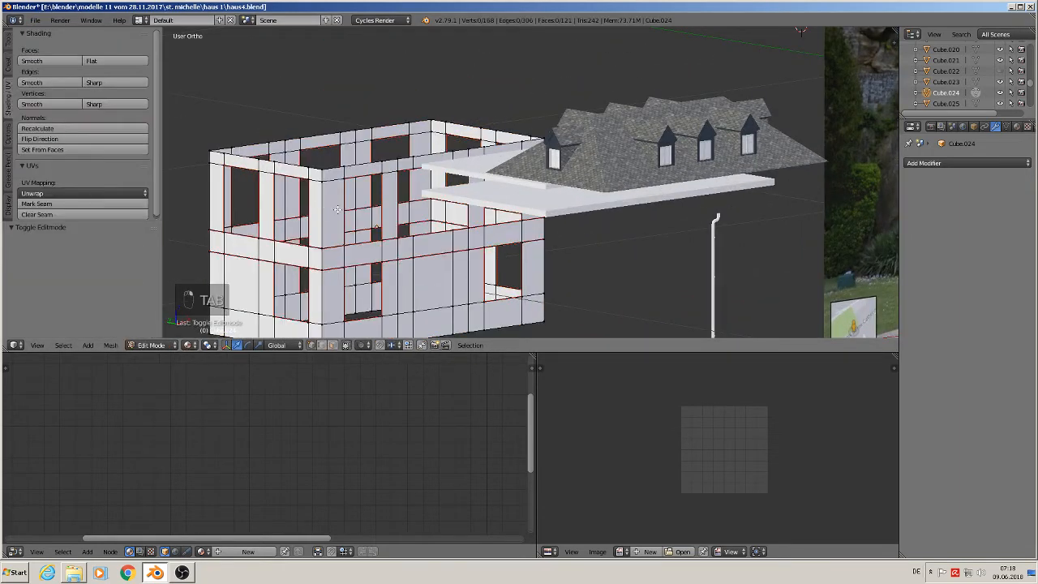
key(Tab)
click(114, 345)
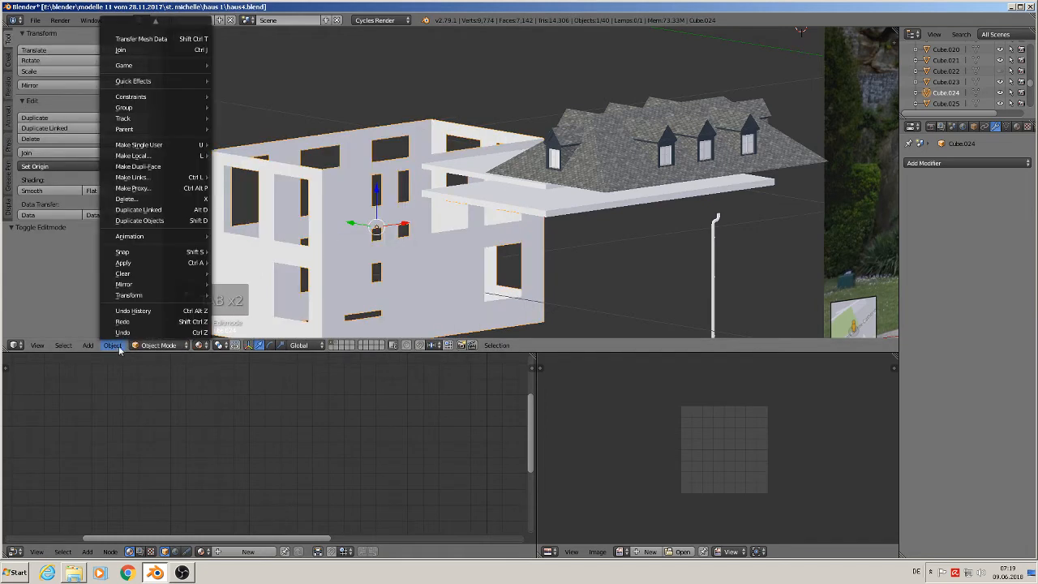
mouse_move(195, 263)
click(270, 295)
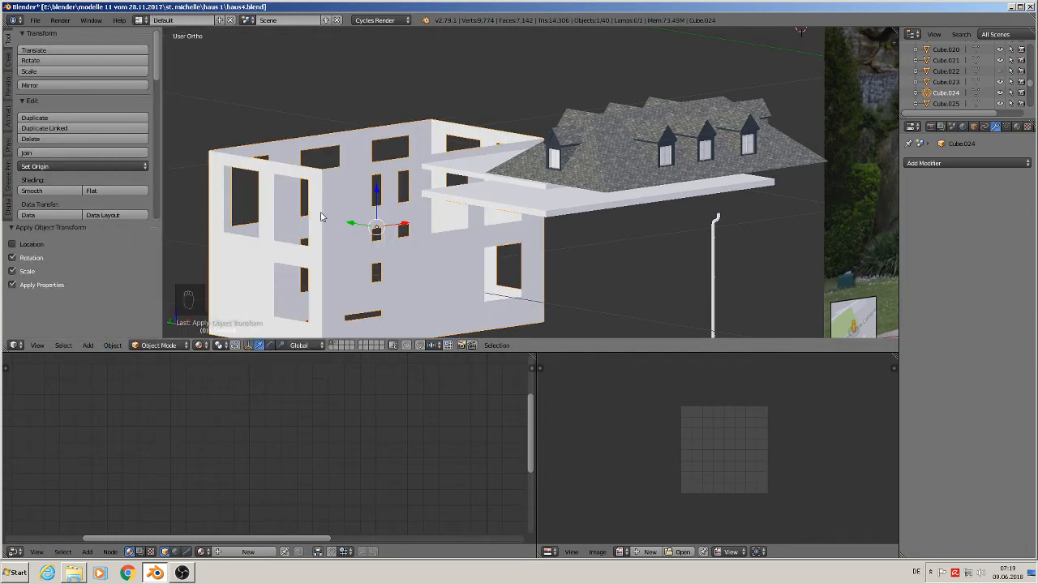
Clear the mesh selection, loop-select the upper rim of the walls and mark it as a seam.
key(Tab)
key(a)
key(a)
key(a)
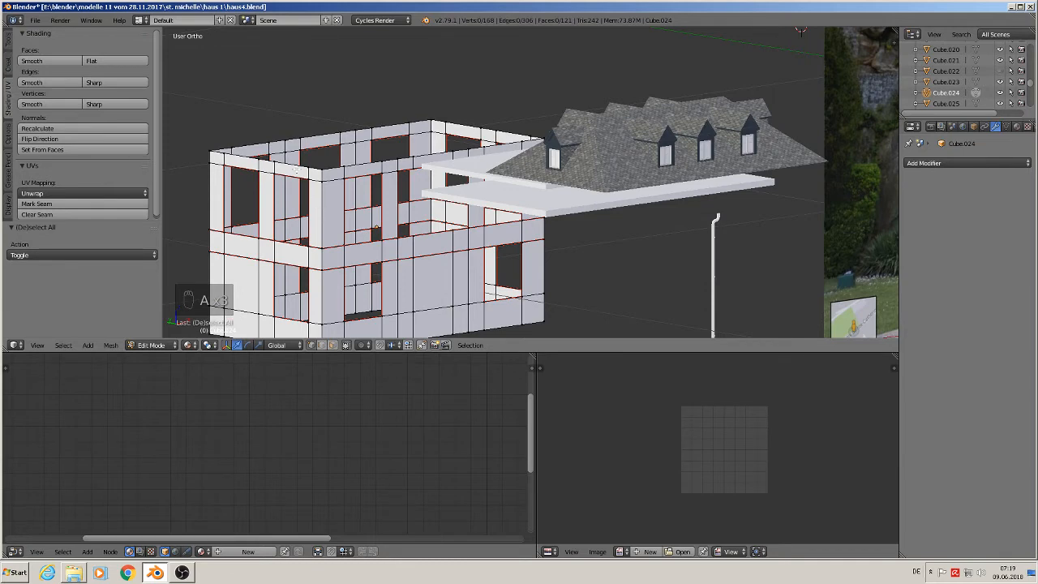
middle_drag(296, 169, 330, 193)
alt+right_click(331, 194)
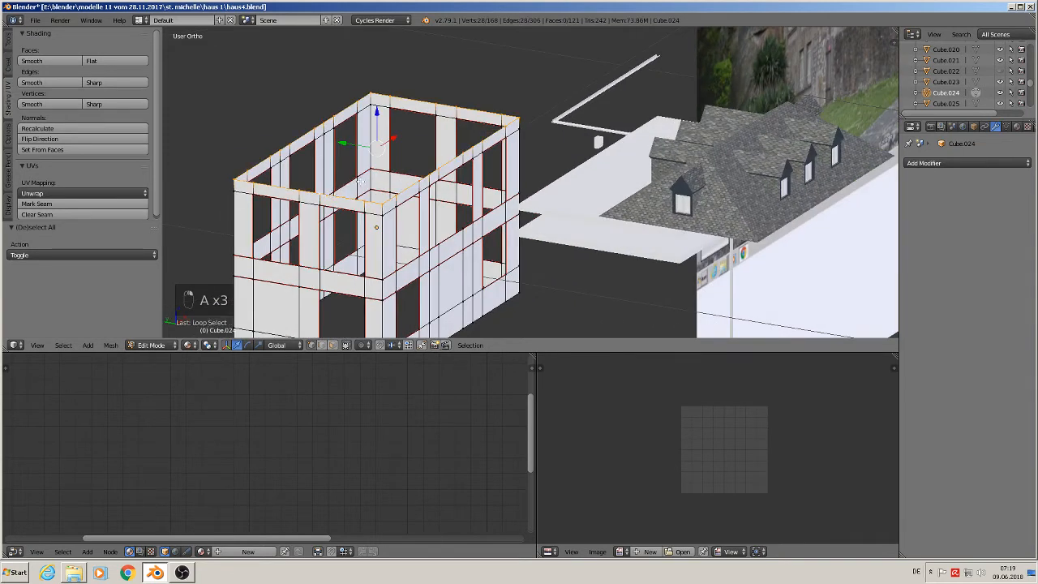
click(59, 204)
Loop-select the bottom edge around the walls and mark it as a seam.
middle_drag(396, 269, 370, 207)
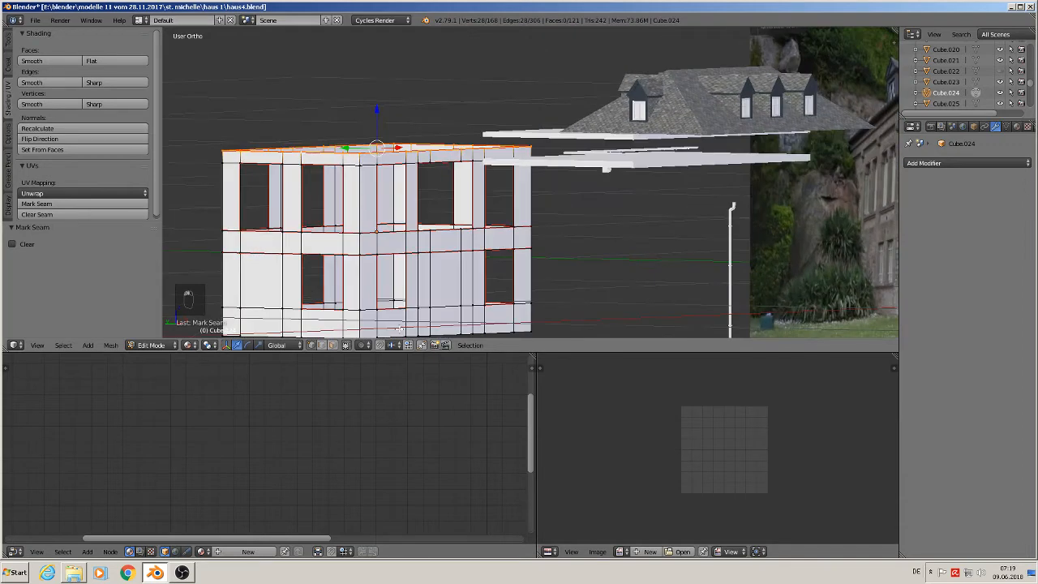
shift+middle_drag(400, 326, 384, 261)
alt+right_click(382, 253)
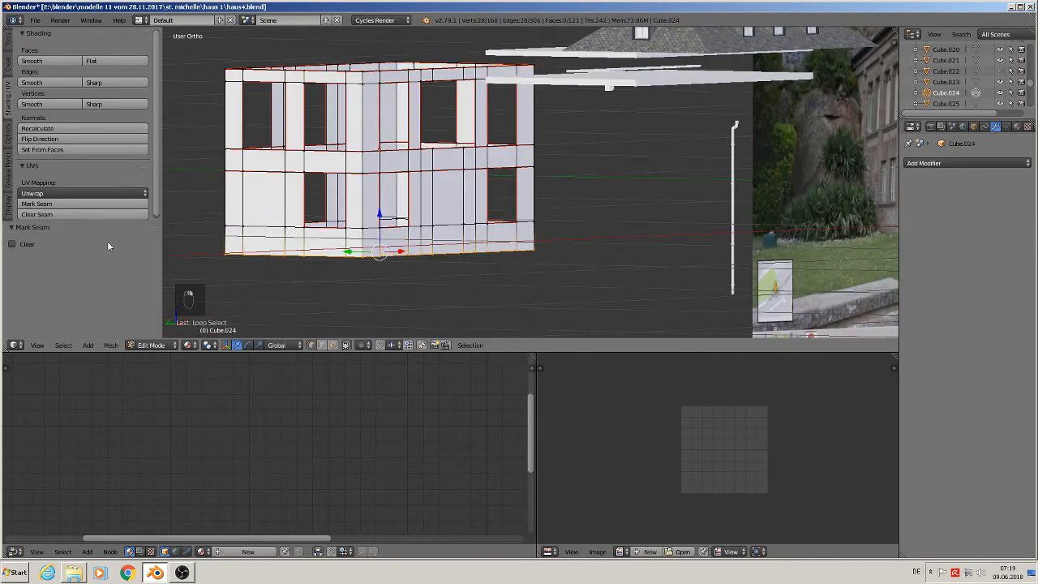
click(57, 204)
Select the entire wall mesh and try unwrapping it along the marked seams.
scroll(334, 156, up, 2)
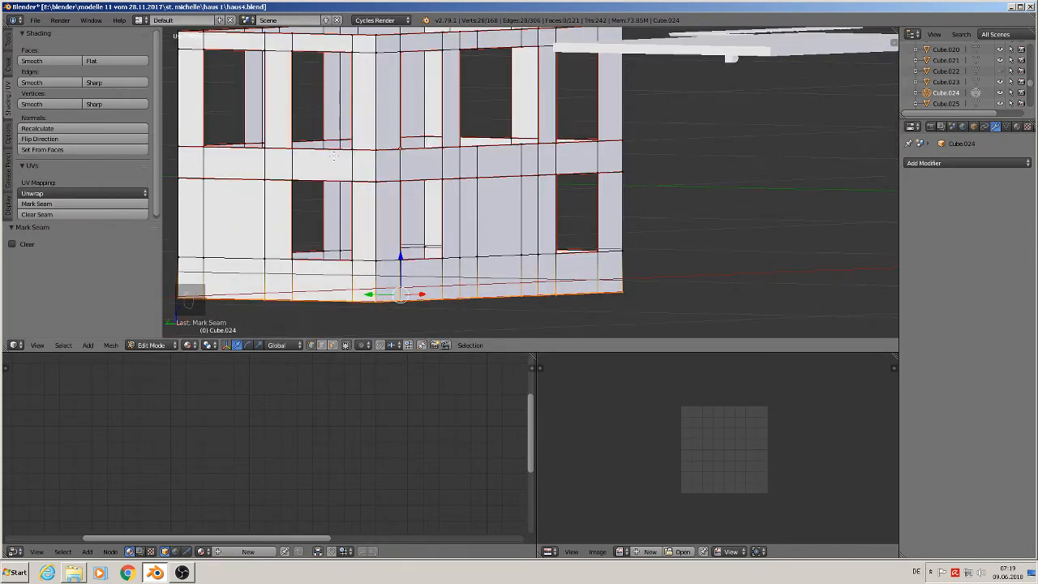
middle_drag(333, 156, 358, 166)
key(a)
key(a)
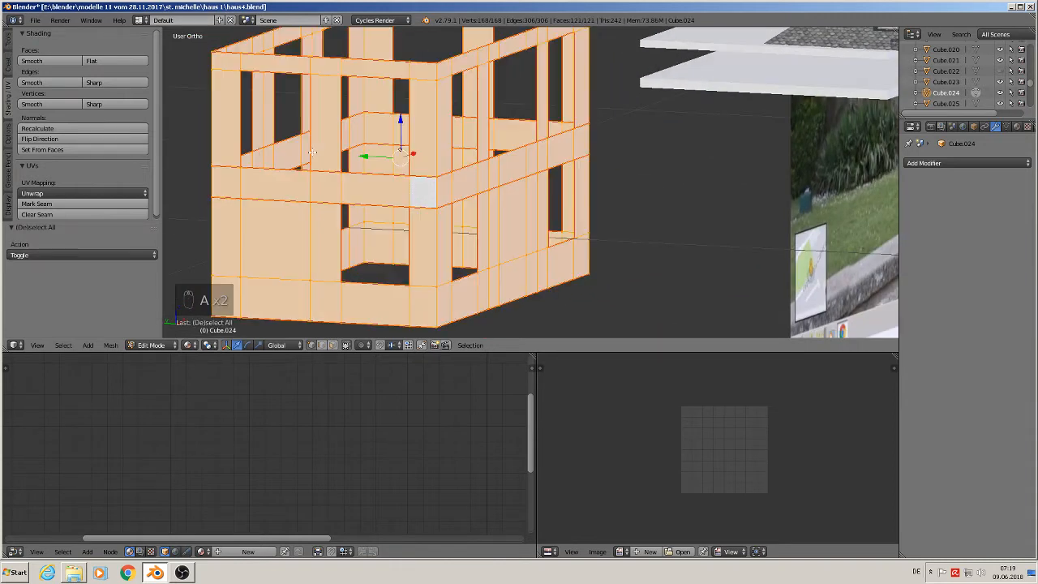
key(u)
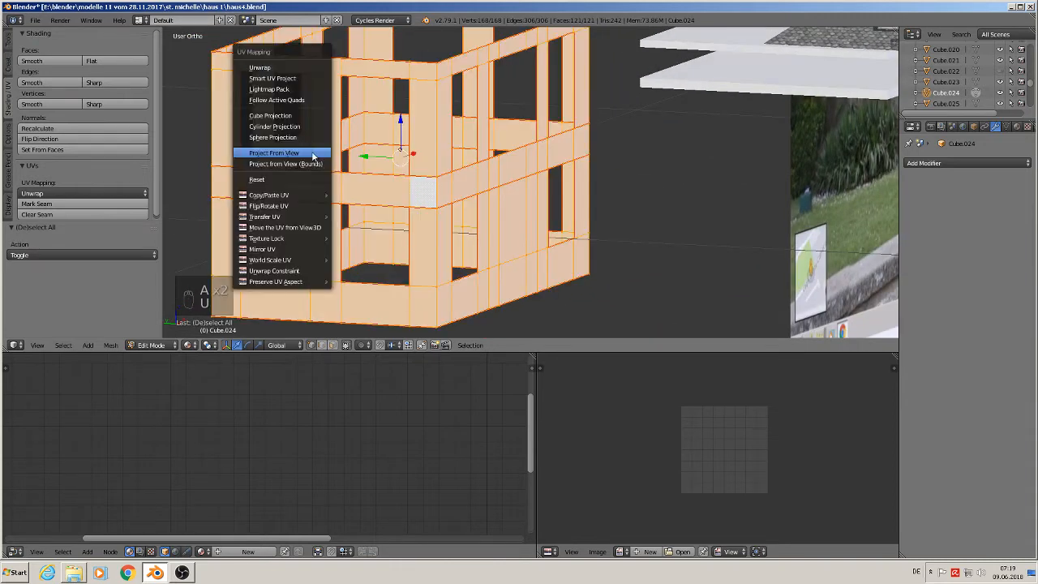
click(292, 67)
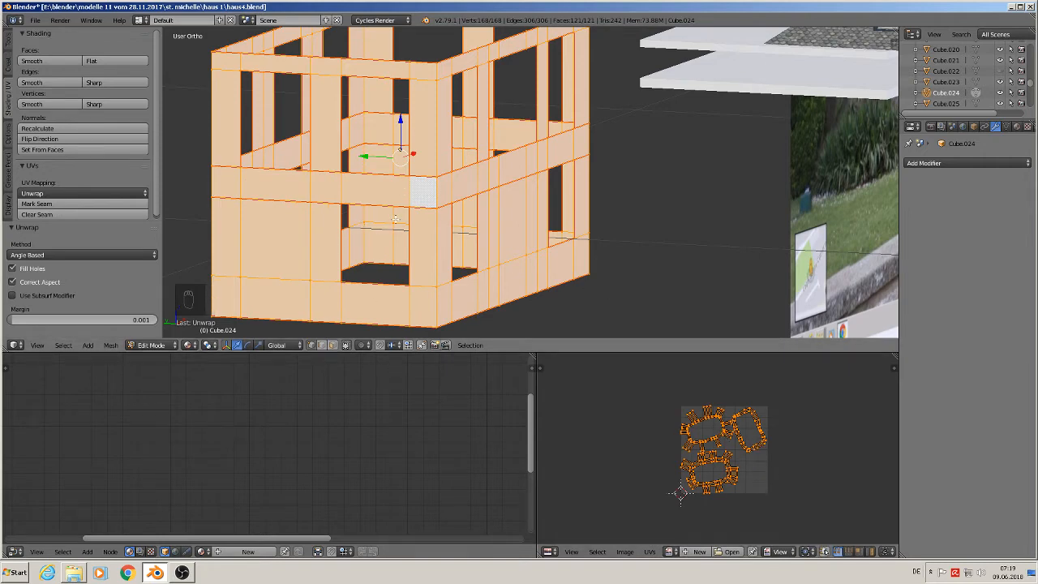
Remap all the wall faces with a Cube Projection and inspect the resulting UV layout.
middle_drag(407, 215, 349, 195)
key(u)
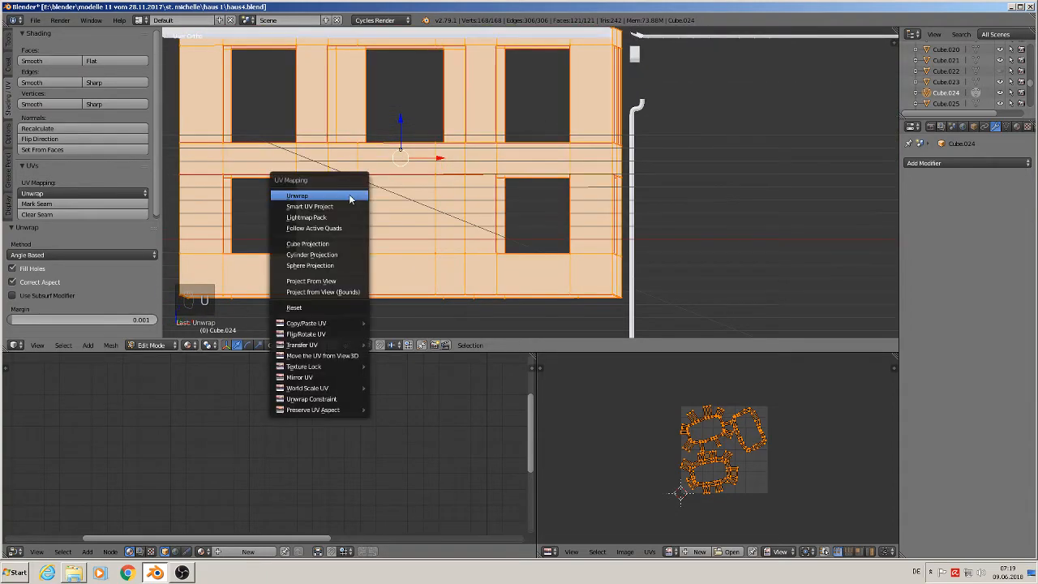
click(334, 243)
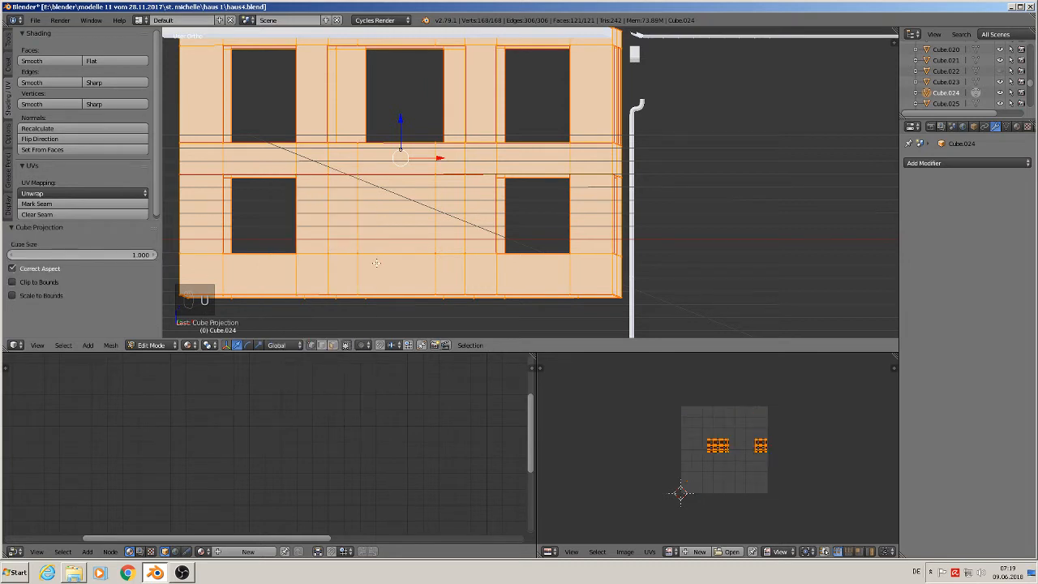
scroll(770, 459, up, 6)
scroll(721, 458, down, 1)
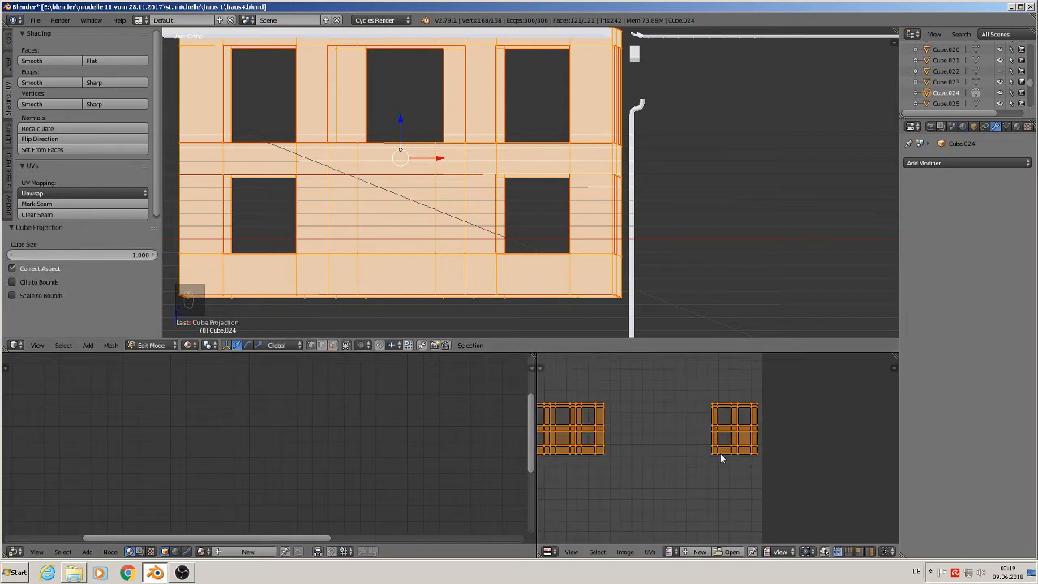
scroll(721, 459, down, 2)
scroll(413, 241, down, 3)
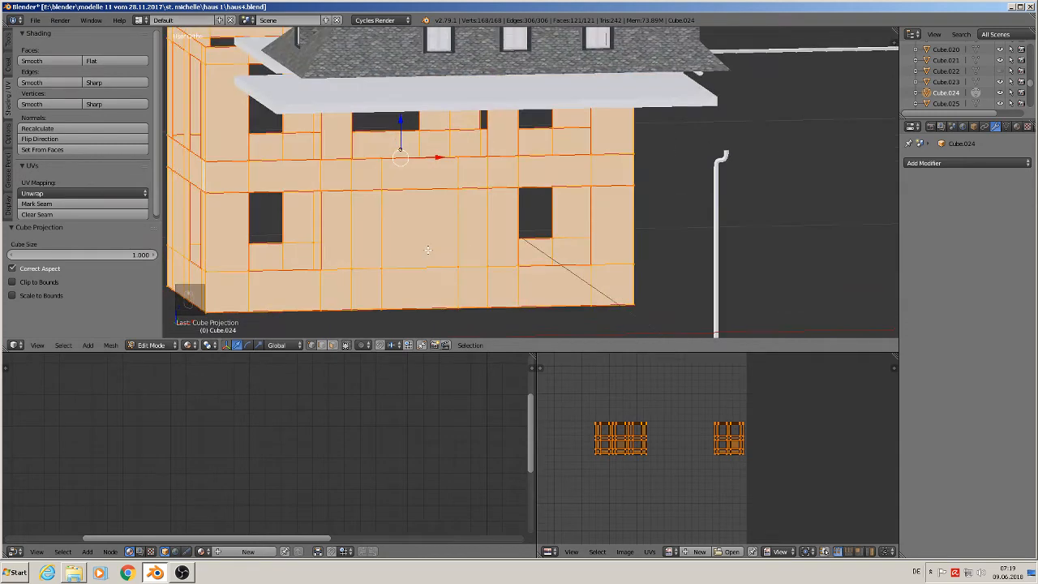
Deselect all the wall geometry and leave mesh editing.
key(a)
scroll(422, 248, down, 4)
middle_drag(425, 251, 438, 258)
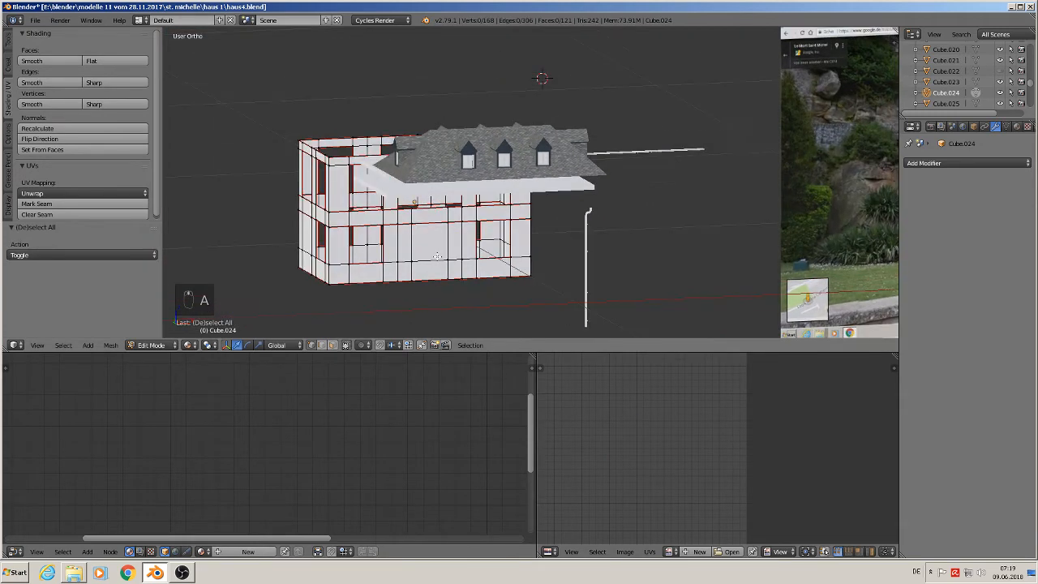
key(Tab)
click(35, 21)
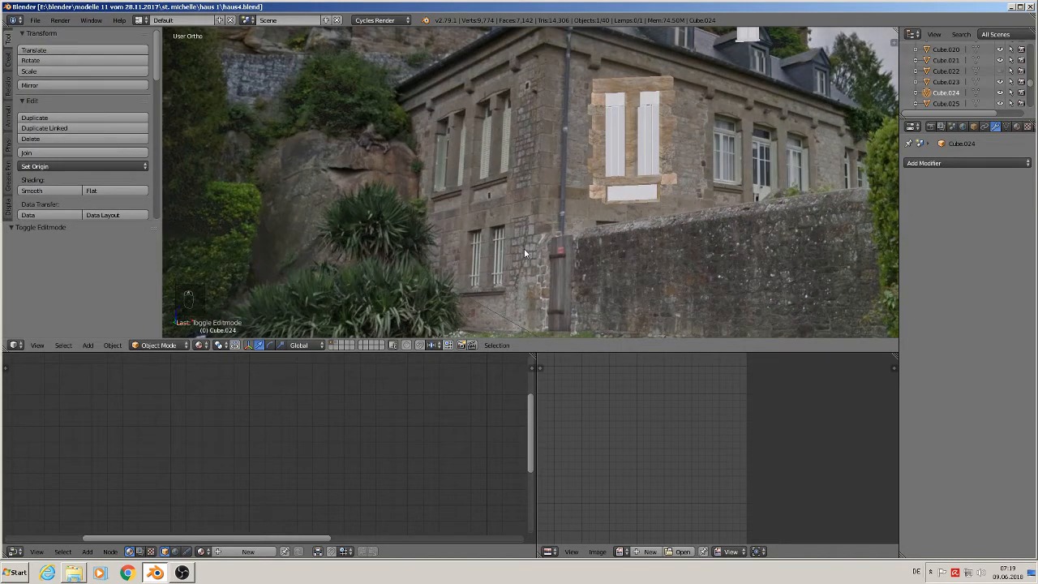
Open the walls' material settings and look over the reference photos of the stone house.
click(1018, 128)
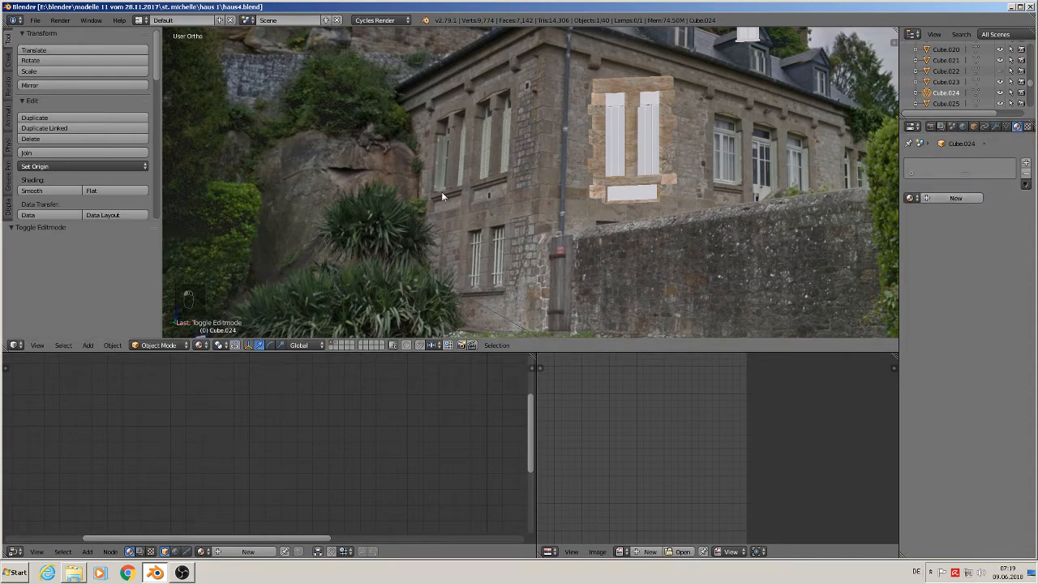
scroll(284, 223, down, 4)
scroll(280, 223, up, 4)
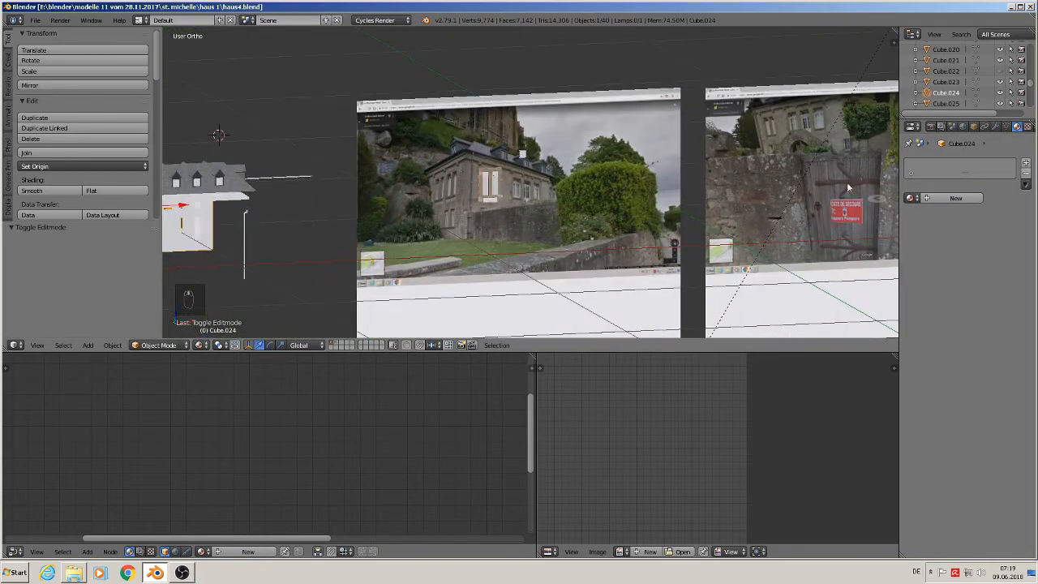
Create a new material for the house walls and clear its default name.
click(955, 199)
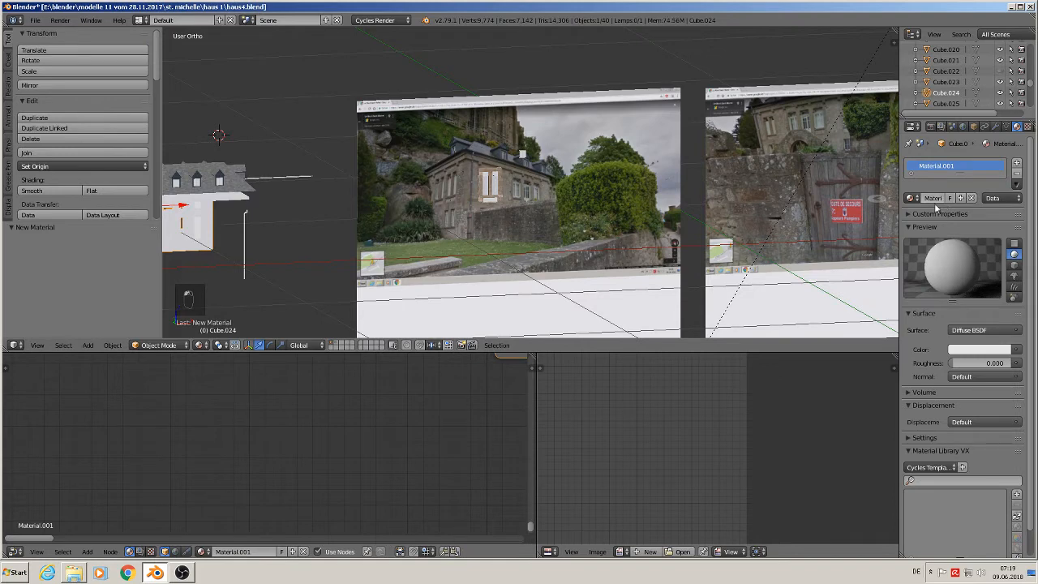
click(935, 201)
key(BackSpace)
key(BackSpace)
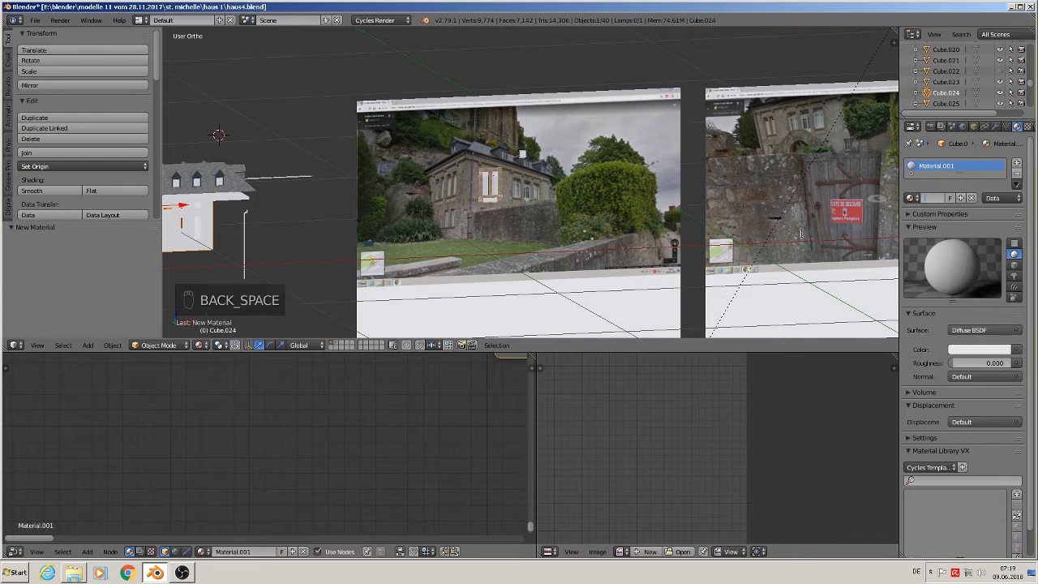
click(1020, 173)
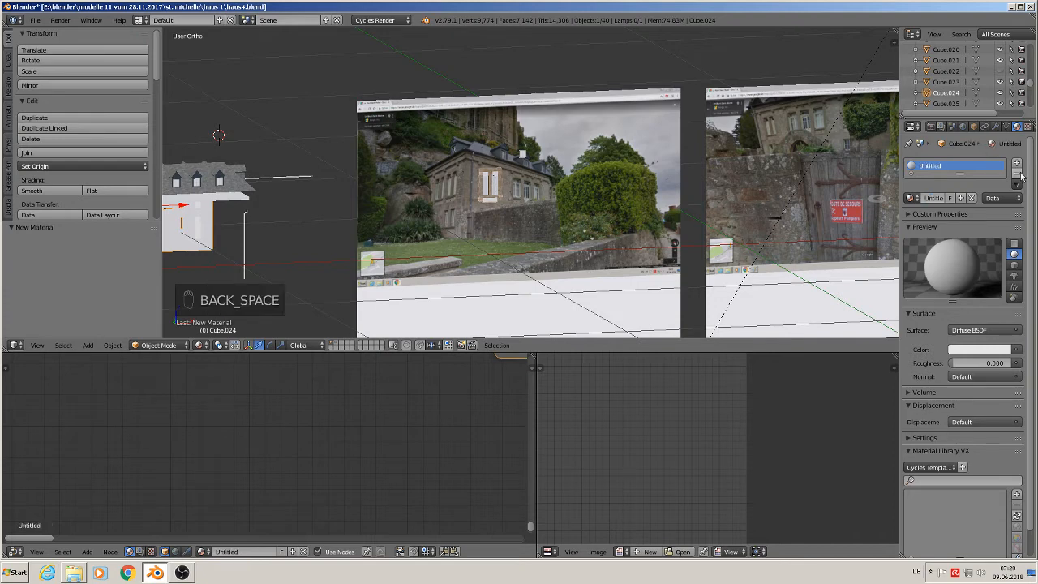
Try the existing "wall" material on the house, then replace its slot with a new empty material slot.
click(913, 200)
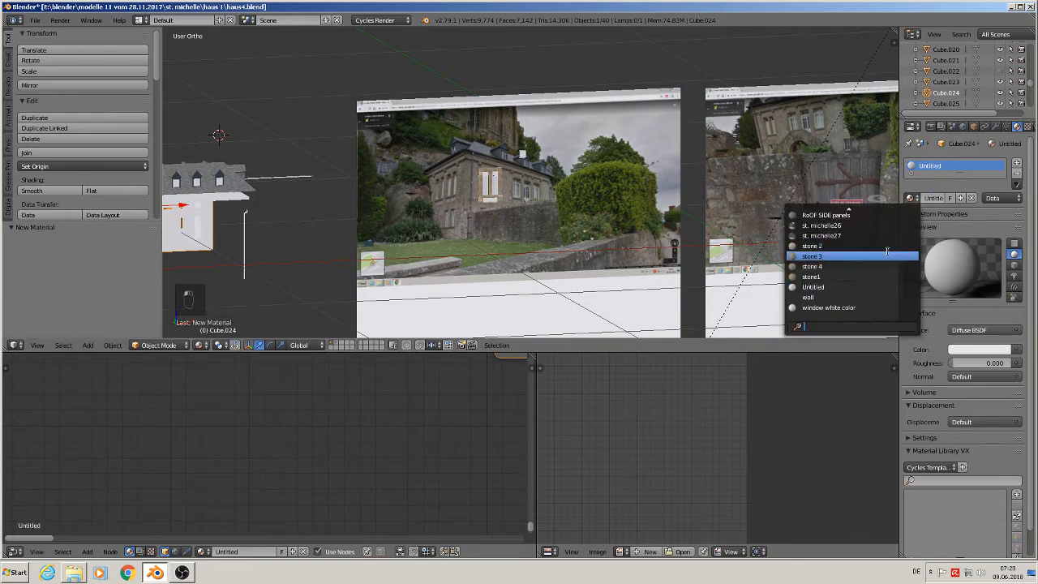
click(859, 298)
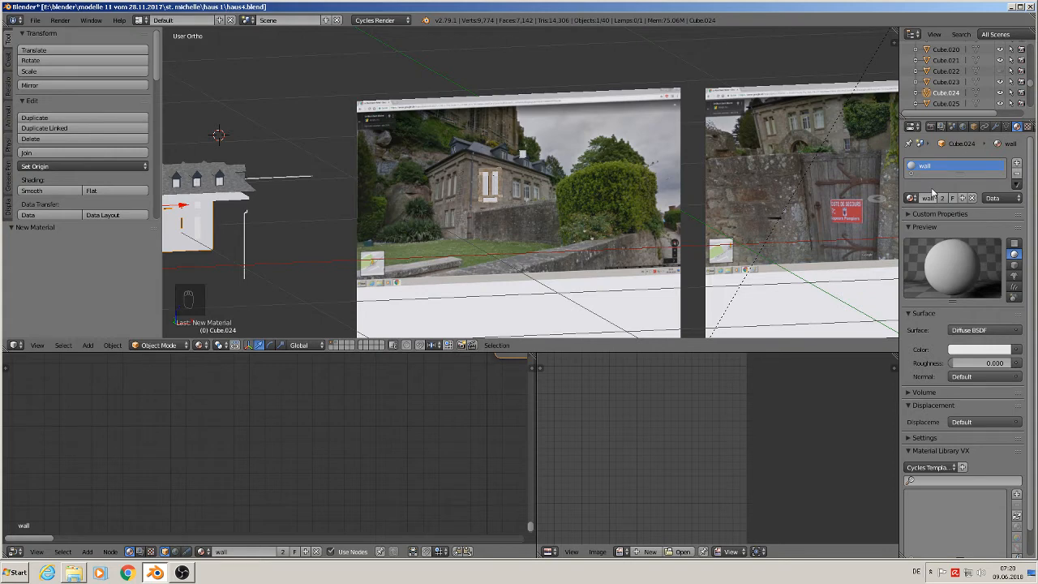
click(1016, 177)
click(1025, 163)
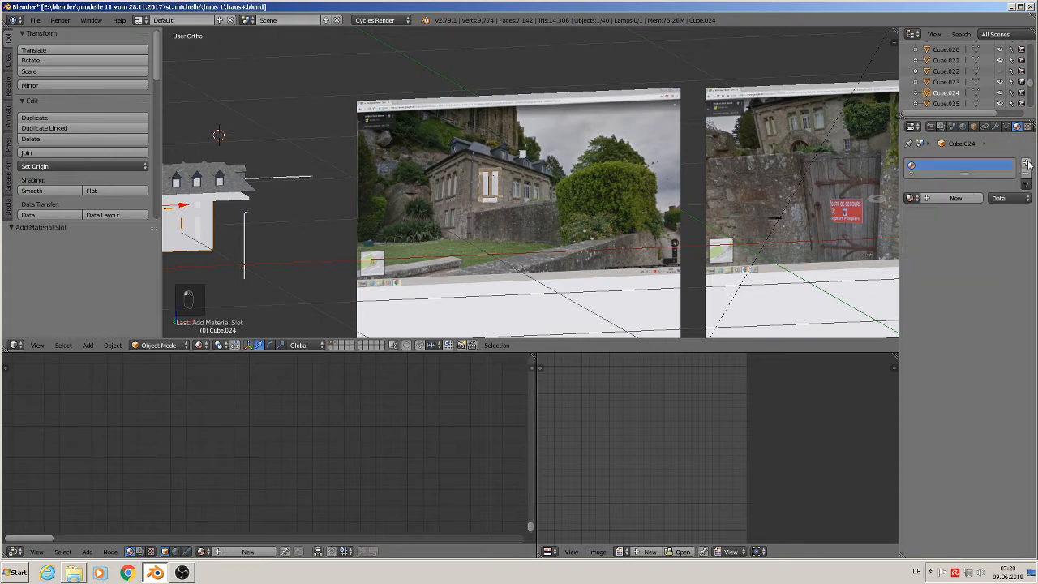
Create a new material for the house walls and name it "wall house".
click(957, 198)
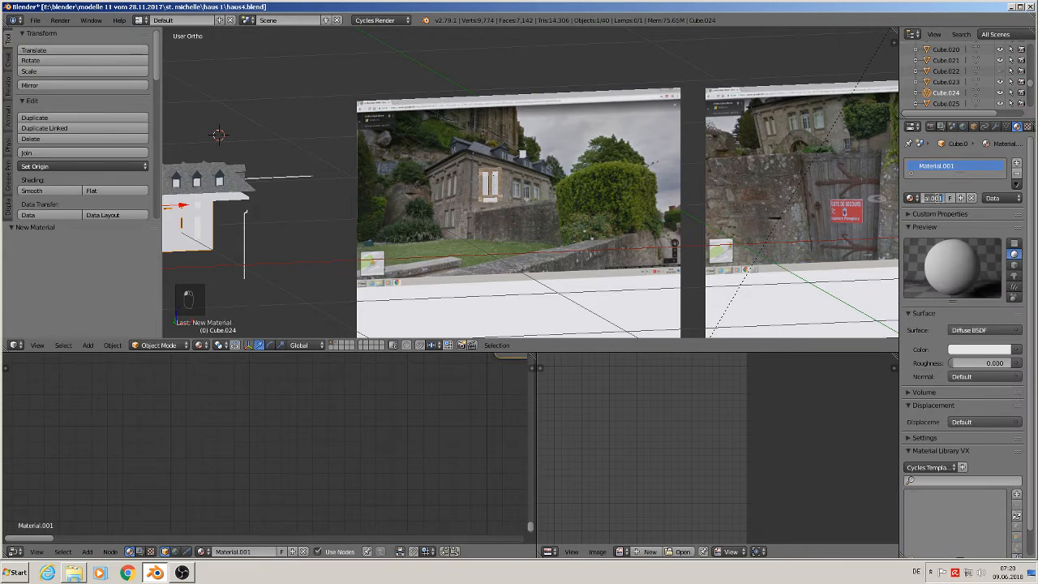
key(l)
key(BackSpace)
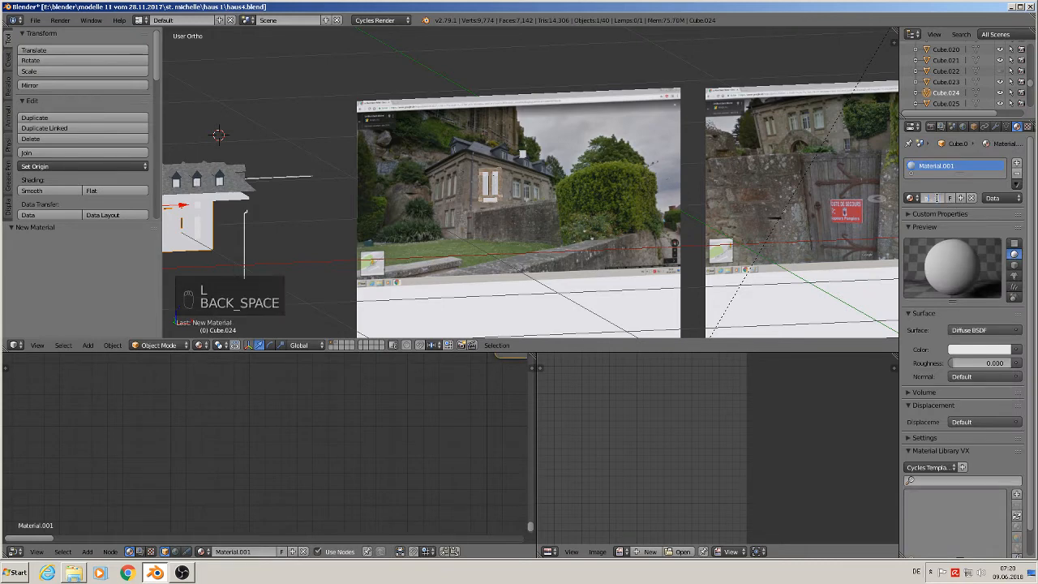
key(l)
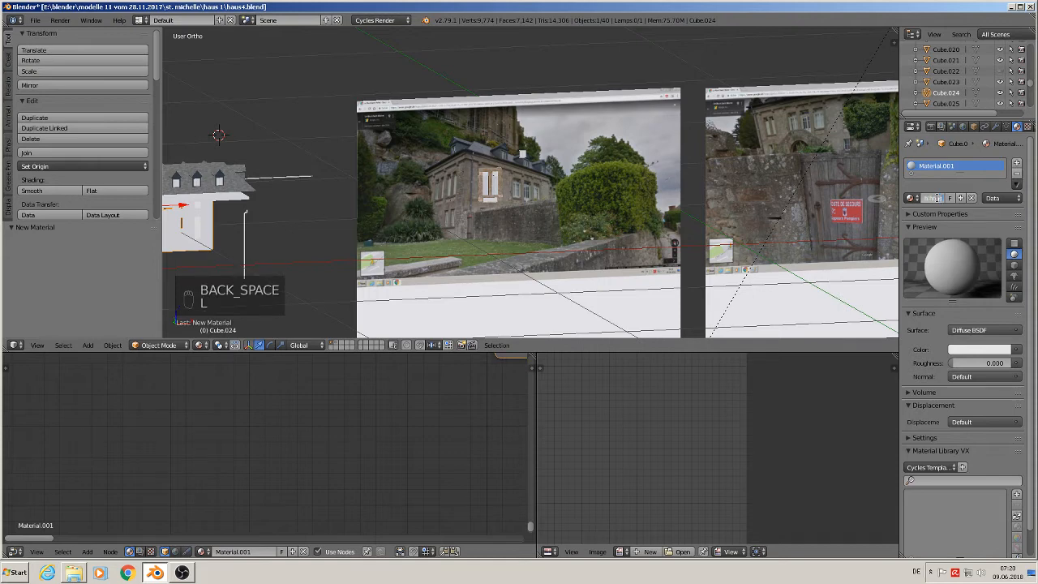
key(Return)
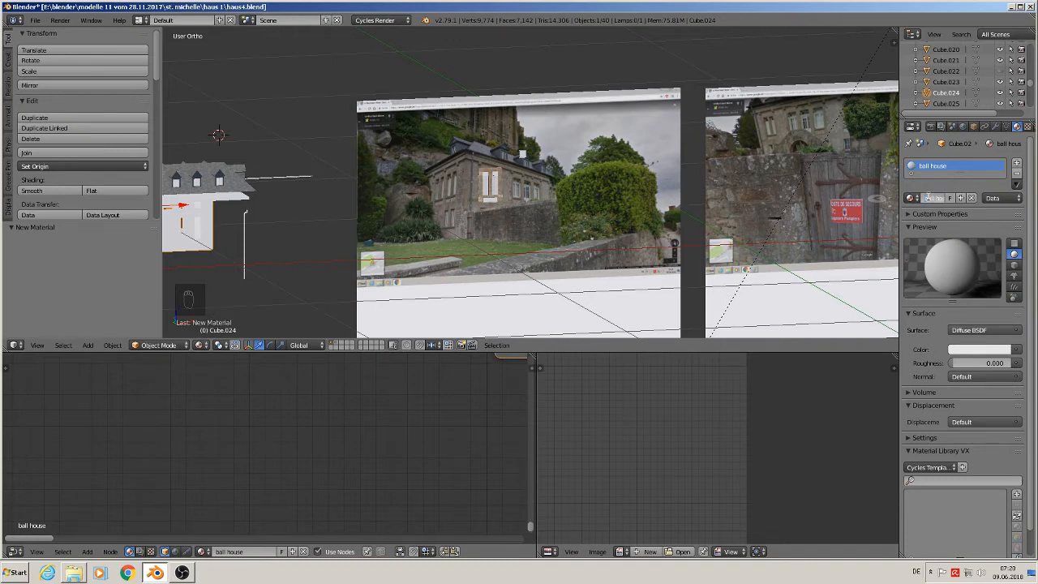
key(Return)
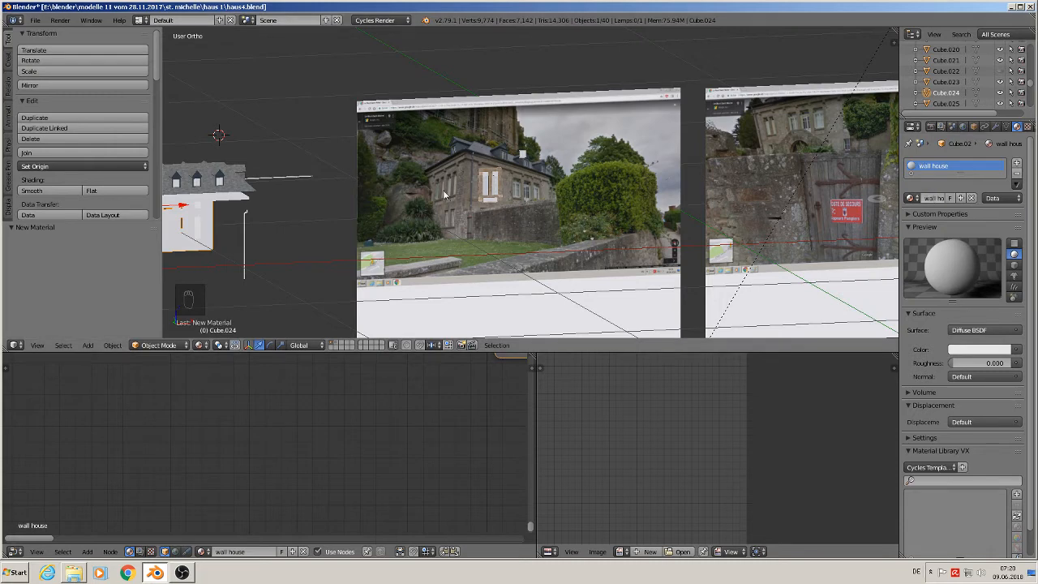
Paste the copied texture node setup into the wall house material and delete its default Diffuse BSDF node.
scroll(403, 195, down, 4)
shift+middle_drag(243, 189, 467, 181)
scroll(467, 180, up, 8)
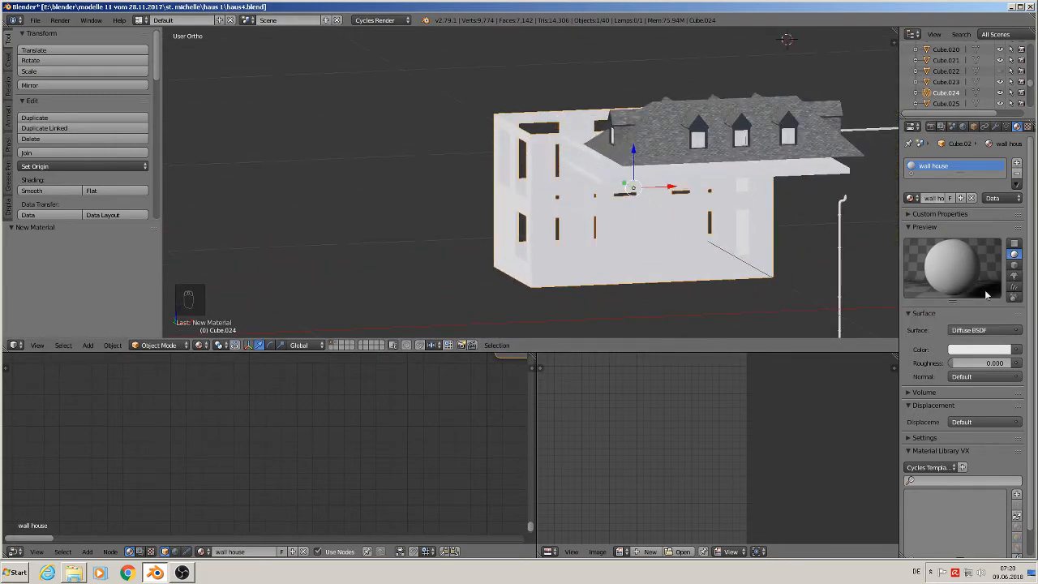
scroll(393, 460, down, 3)
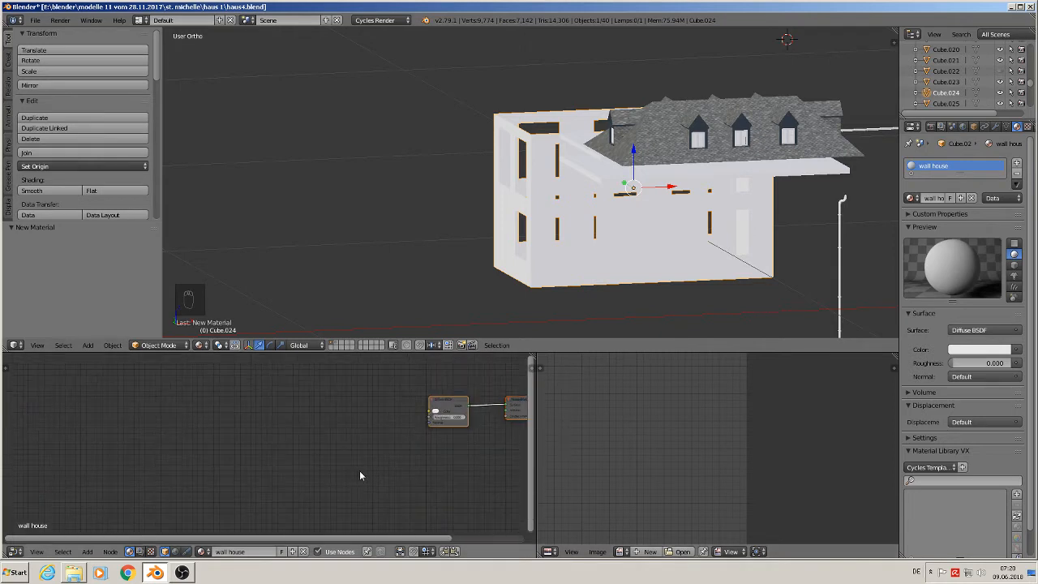
key(ctrl+v)
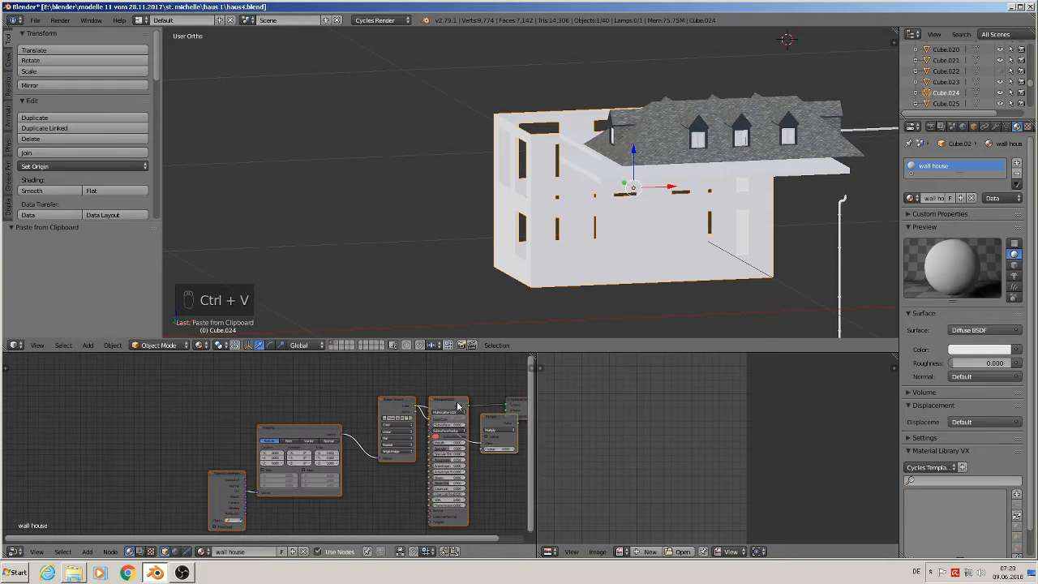
drag(457, 408, 434, 369)
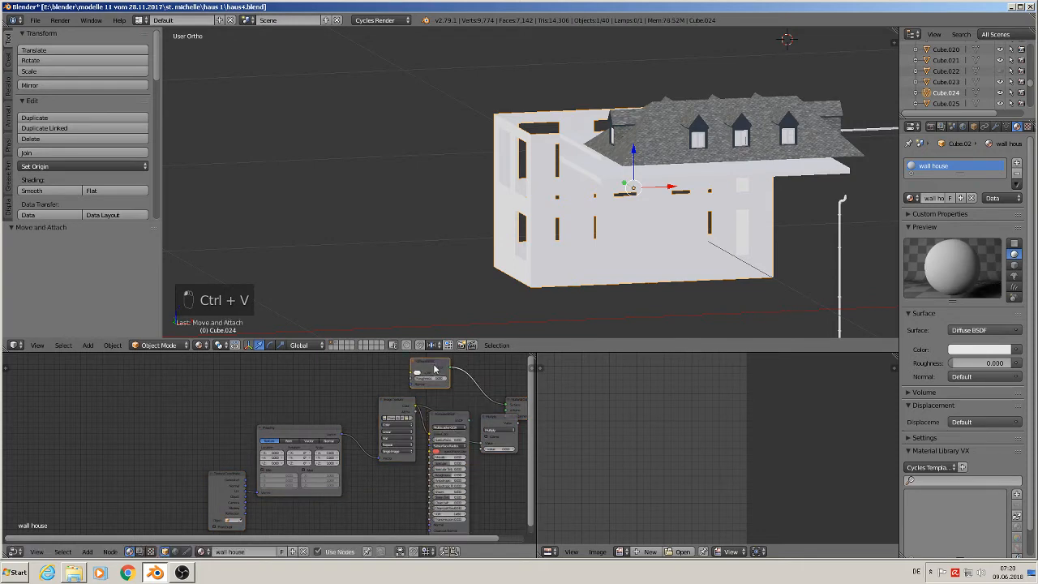
key(x)
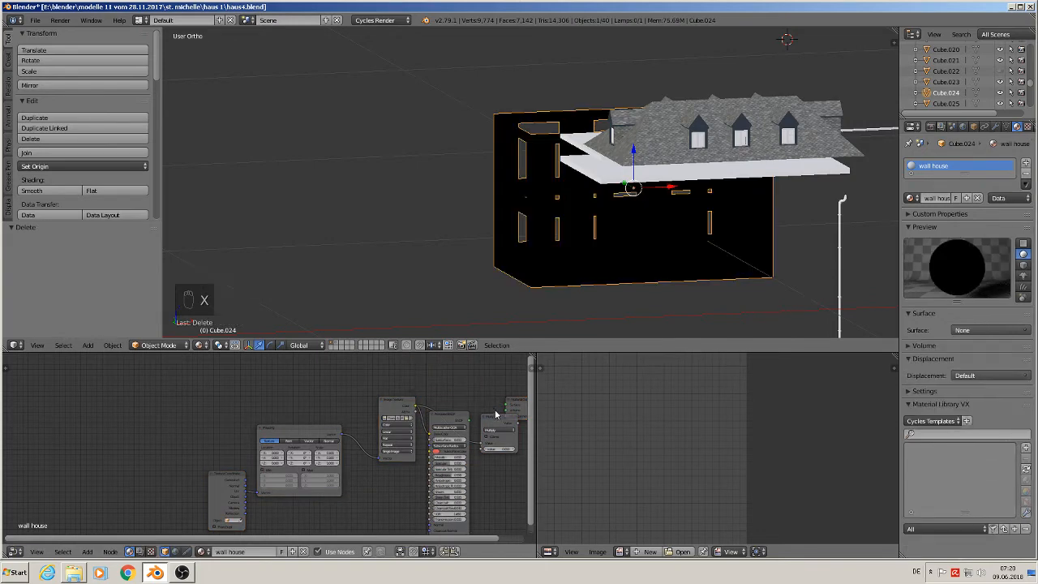
Link the Principled BSDF to the Material Output's Surface and the Multiply node to Displacement, spacing the output node further away.
middle_drag(497, 415, 334, 402)
scroll(333, 401, up, 1)
click(331, 399)
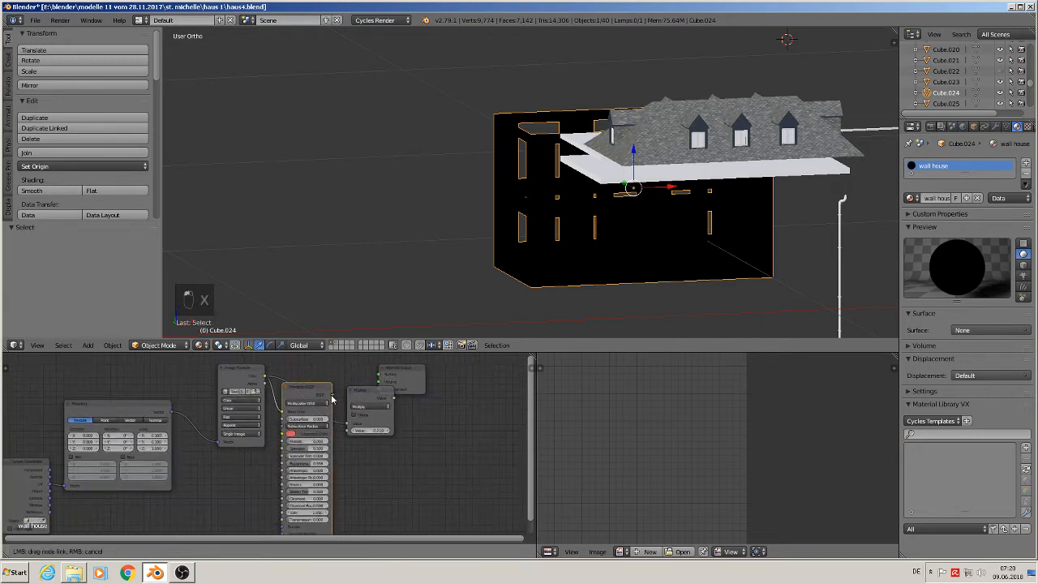
drag(331, 399, 382, 378)
drag(423, 374, 465, 368)
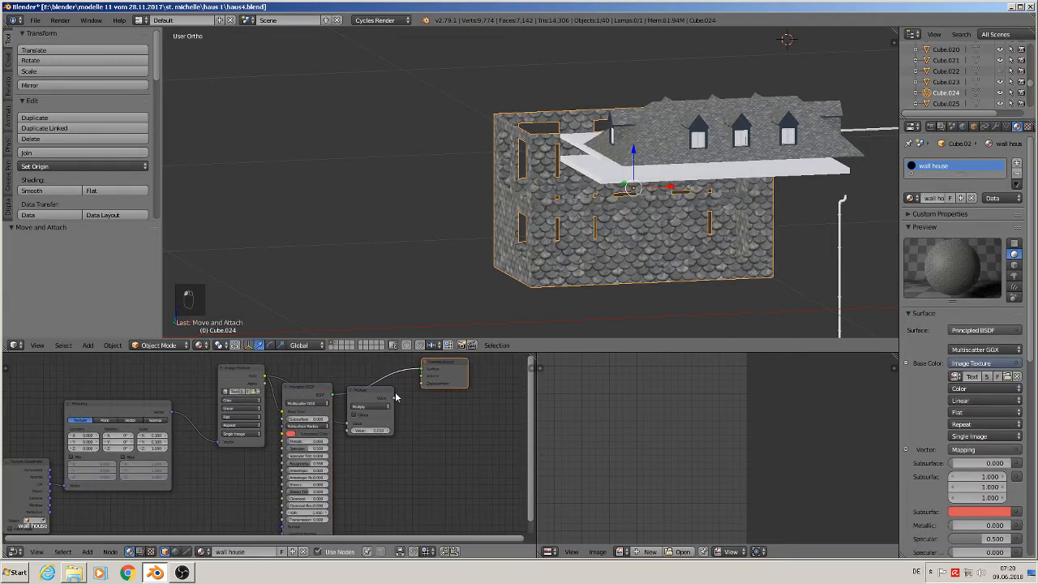
drag(384, 413, 422, 385)
scroll(227, 401, up, 3)
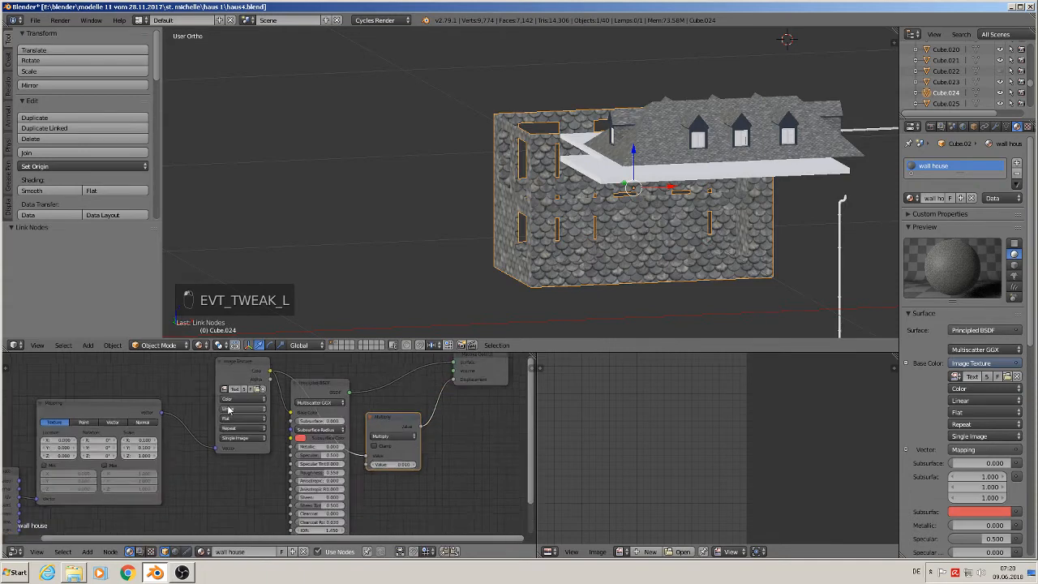
Replace the Image Texture's picture with the BrickOldRou...78_11_S.jpg stone image from the textur folder and view it on the walls.
scroll(227, 402, up, 2)
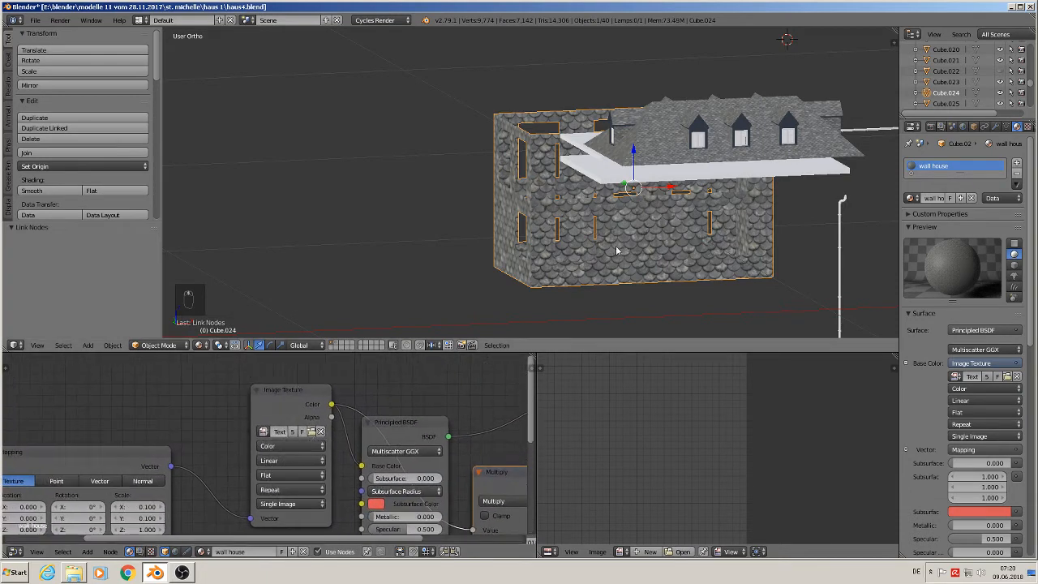
click(312, 432)
click(185, 34)
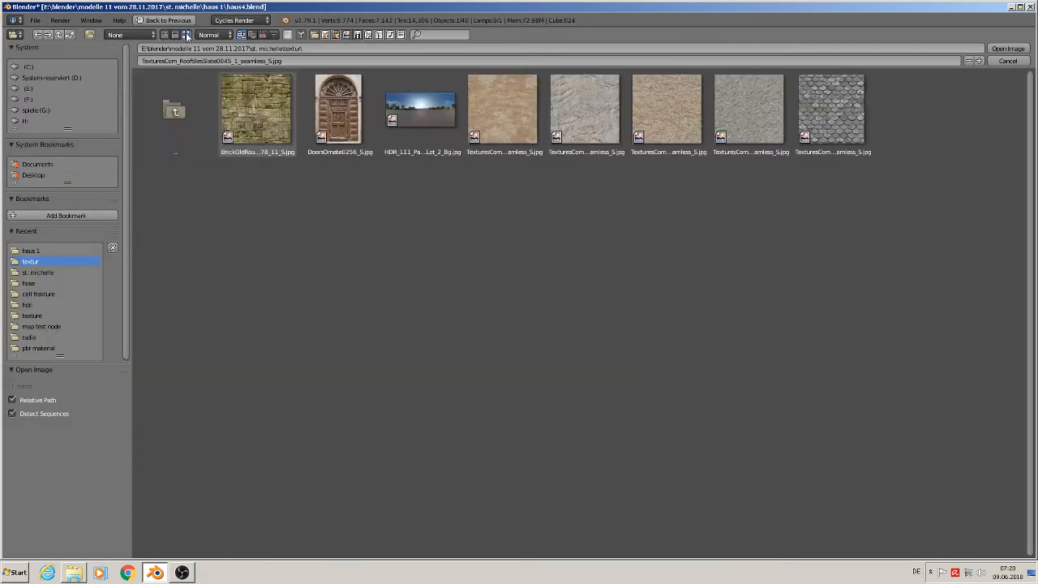
double_click(259, 116)
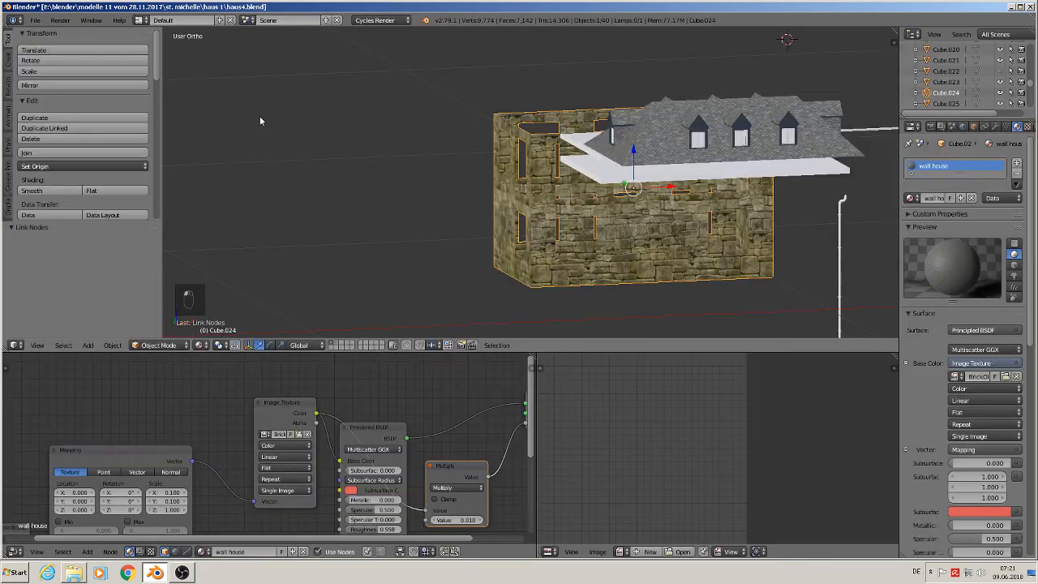
scroll(619, 248, up, 4)
mouse_move(620, 254)
middle_down()
mouse_move(585, 236)
mouse_move(530, 240)
mouse_move(628, 243)
middle_up()
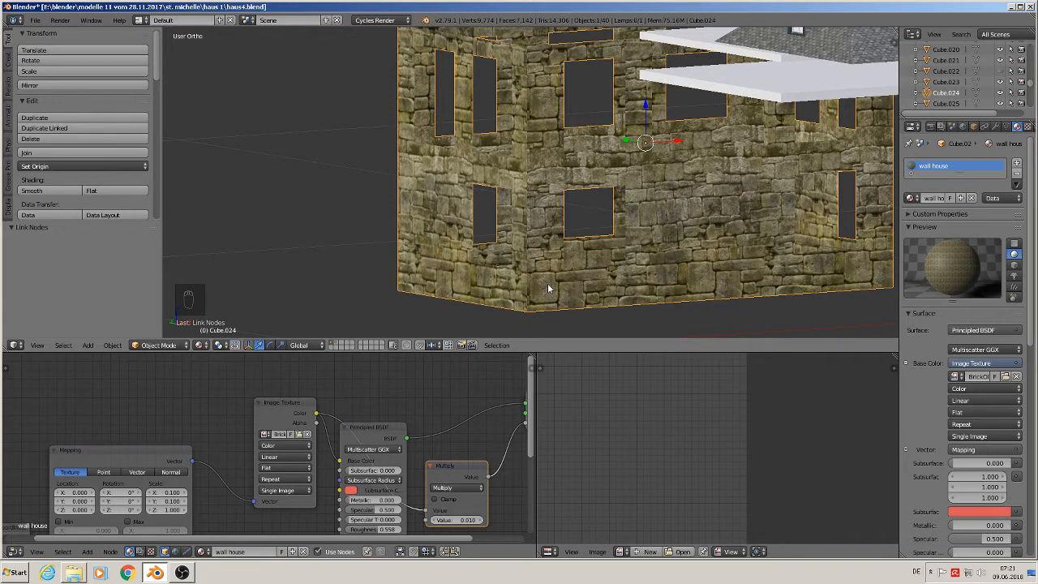
Set the Mapping node's X and Y scale to 0.05 for the stone texture.
scroll(287, 432, down, 3)
middle_drag(234, 455, 345, 426)
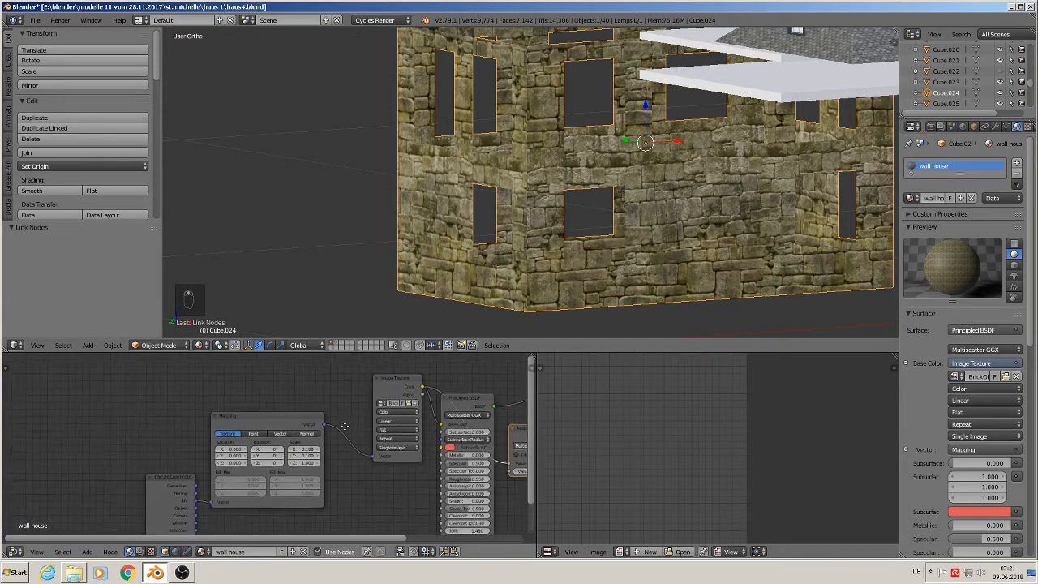
scroll(318, 445, up, 6)
scroll(304, 453, up, 1)
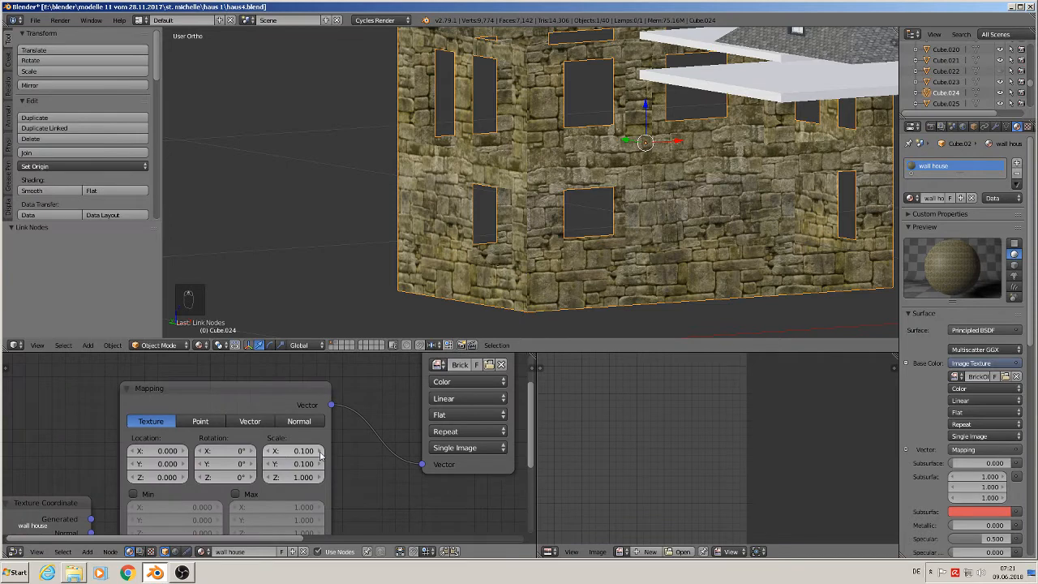
click(320, 455)
click(270, 454)
click(296, 452)
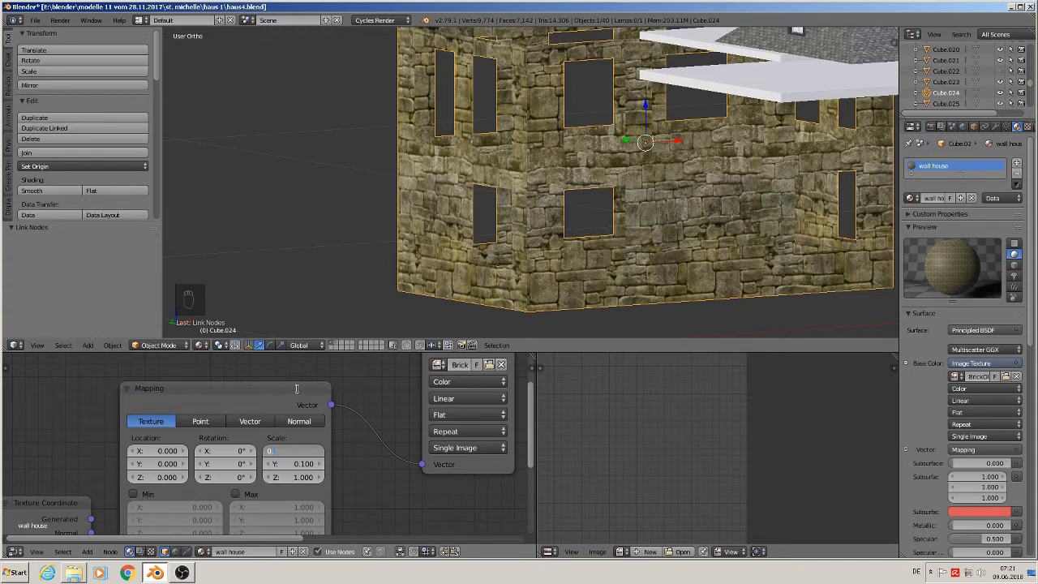
key(Return)
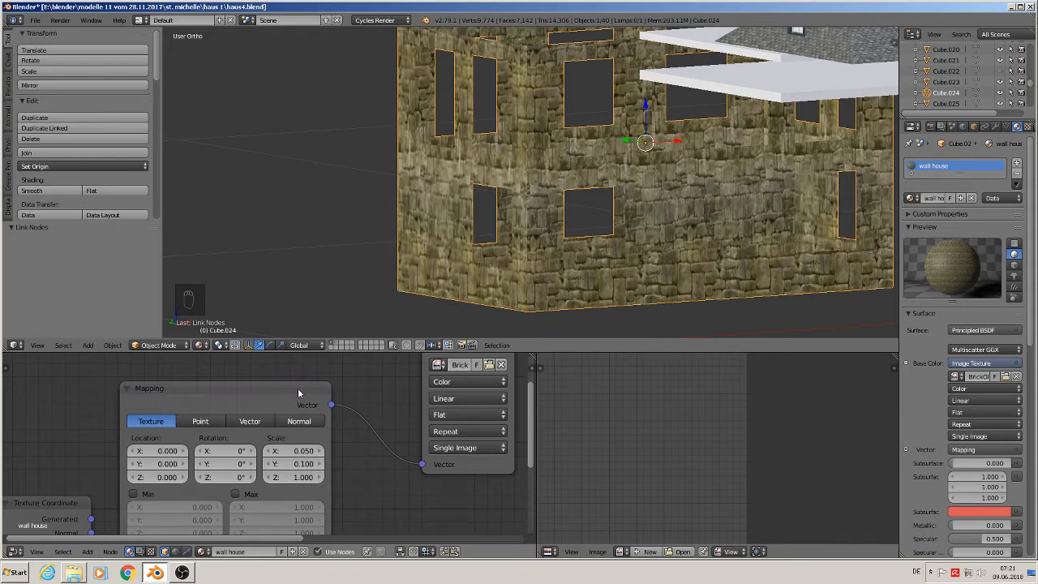
click(286, 464)
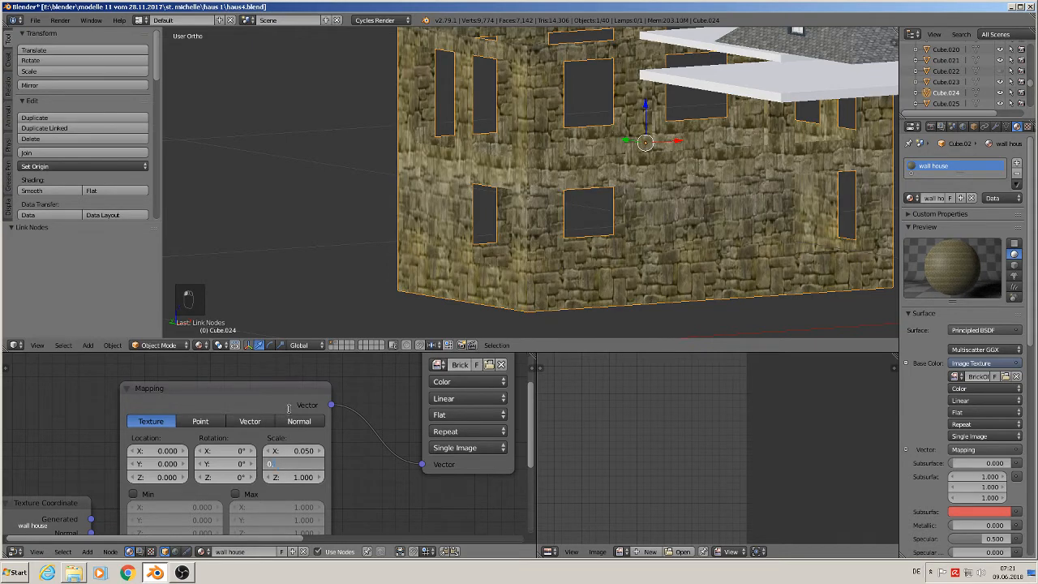
key(BackSpace)
text(0.05)
key(Return)
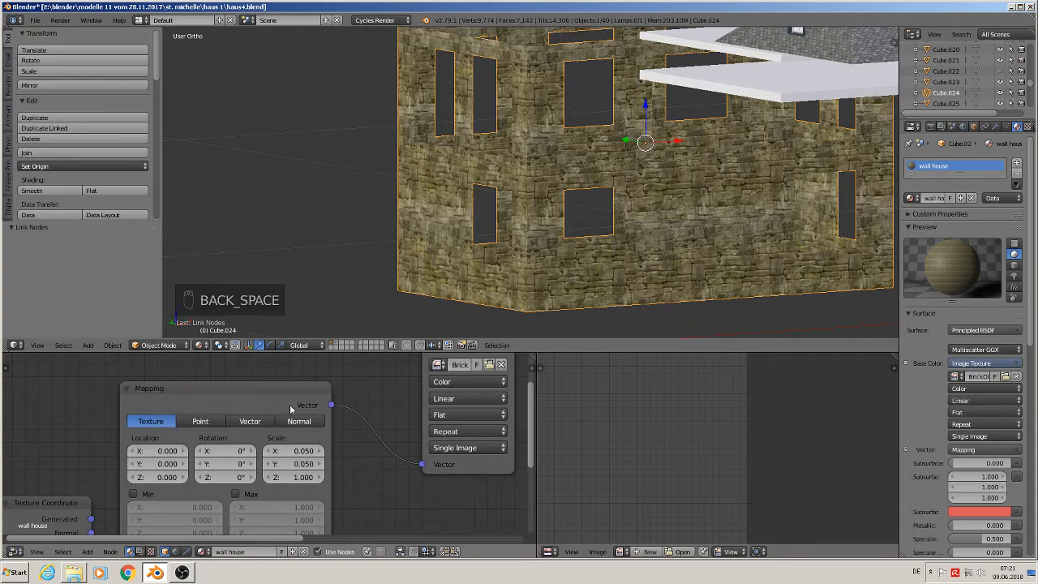
Deselect the house walls and examine how the stone texture tiles across the facades.
key(Tab)
scroll(546, 178, down, 3)
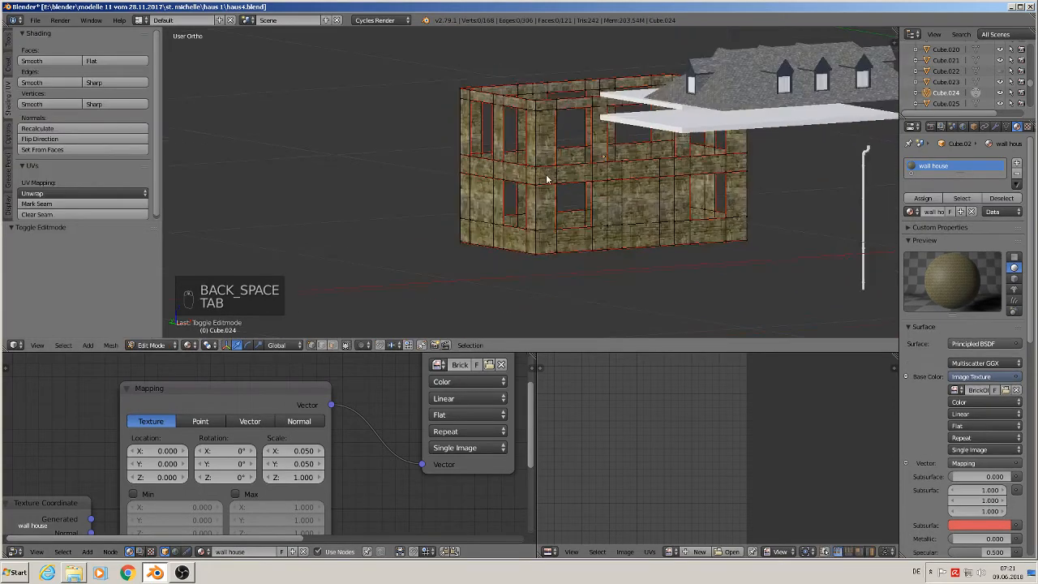
key(Tab)
key(a)
key(a)
key(a)
middle_drag(549, 184, 505, 230)
scroll(565, 192, down, 2)
scroll(505, 230, up, 6)
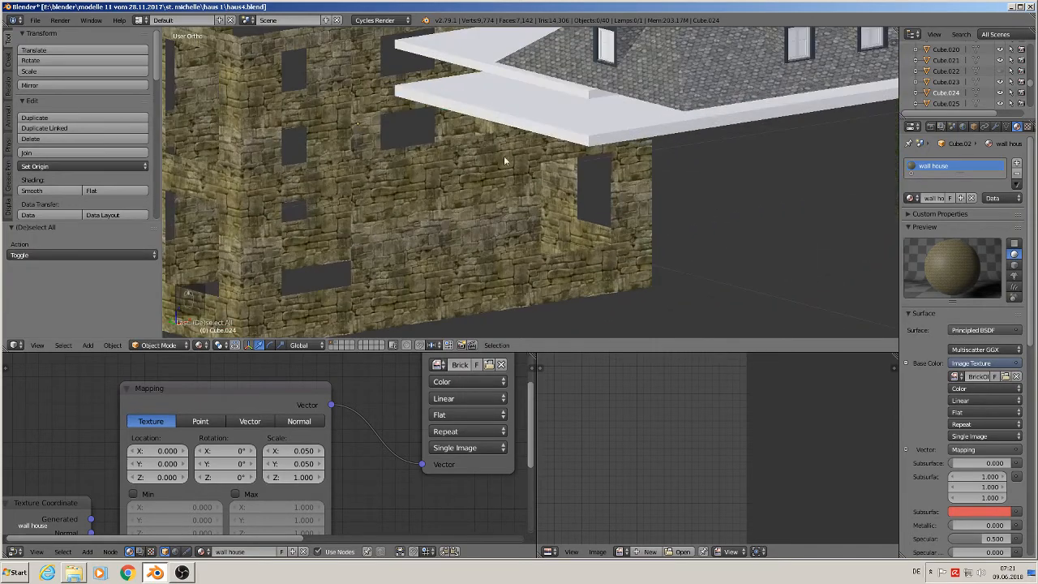
scroll(457, 191, down, 6)
mouse_move(527, 232)
middle_down()
mouse_move(496, 224)
mouse_move(513, 231)
middle_up()
scroll(241, 419, down, 5)
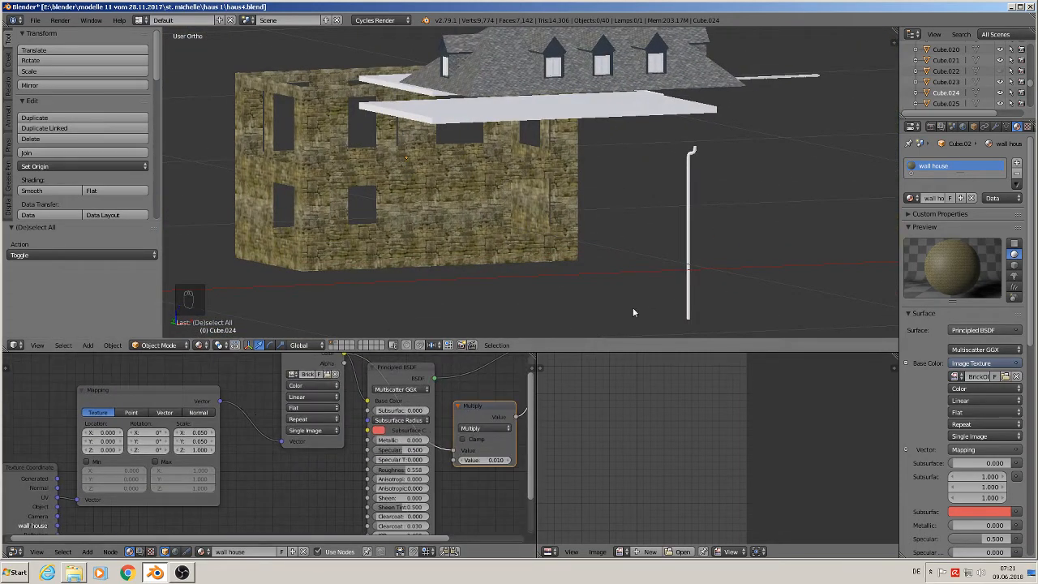
Move the Image Texture node away from the Principled BSDF and save the file.
middle_drag(335, 437, 251, 471)
drag(224, 383, 193, 403)
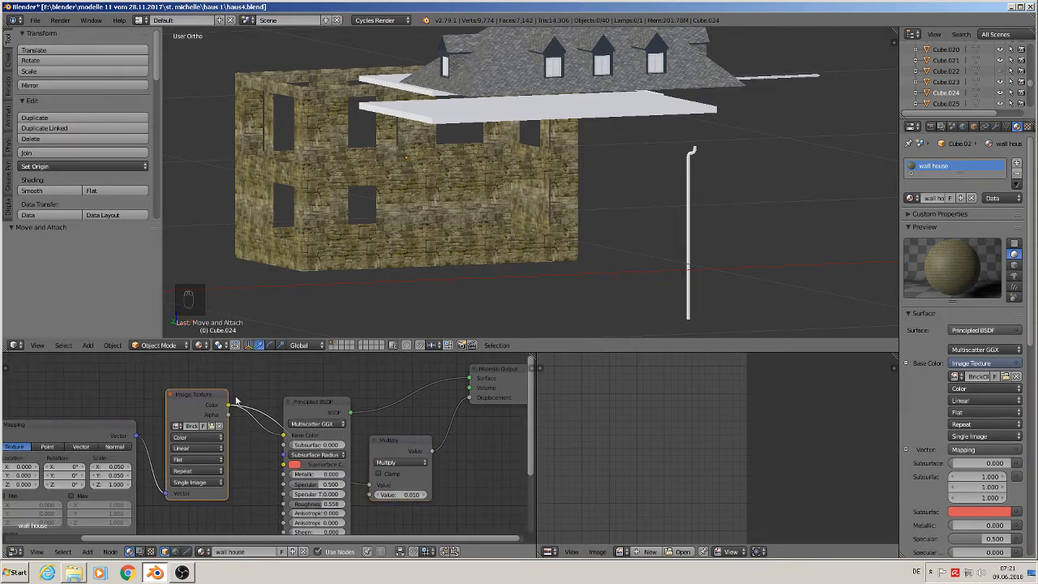
scroll(722, 231, down, 1)
shift+middle_drag(748, 219, 500, 236)
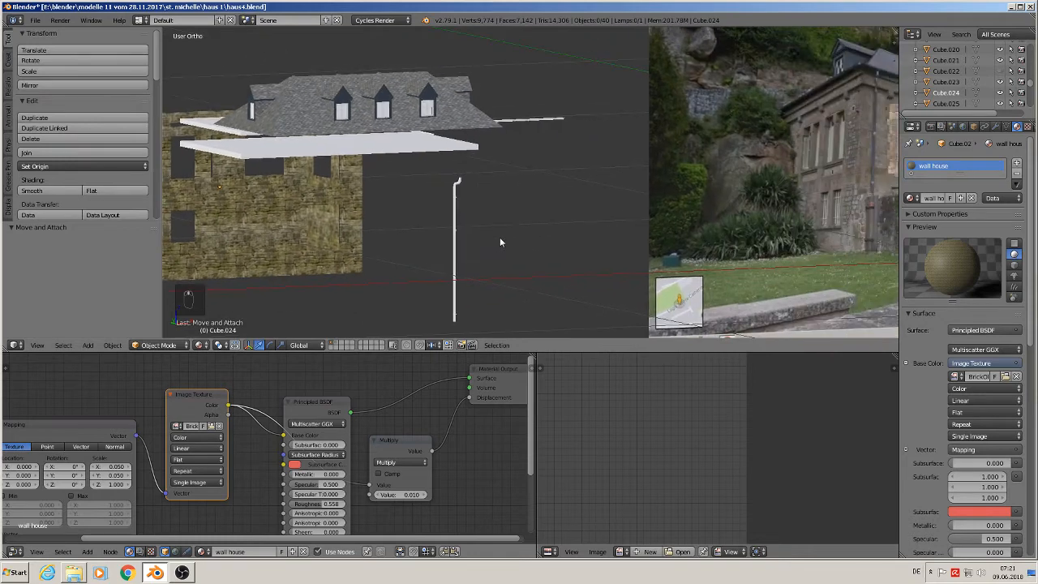
click(35, 19)
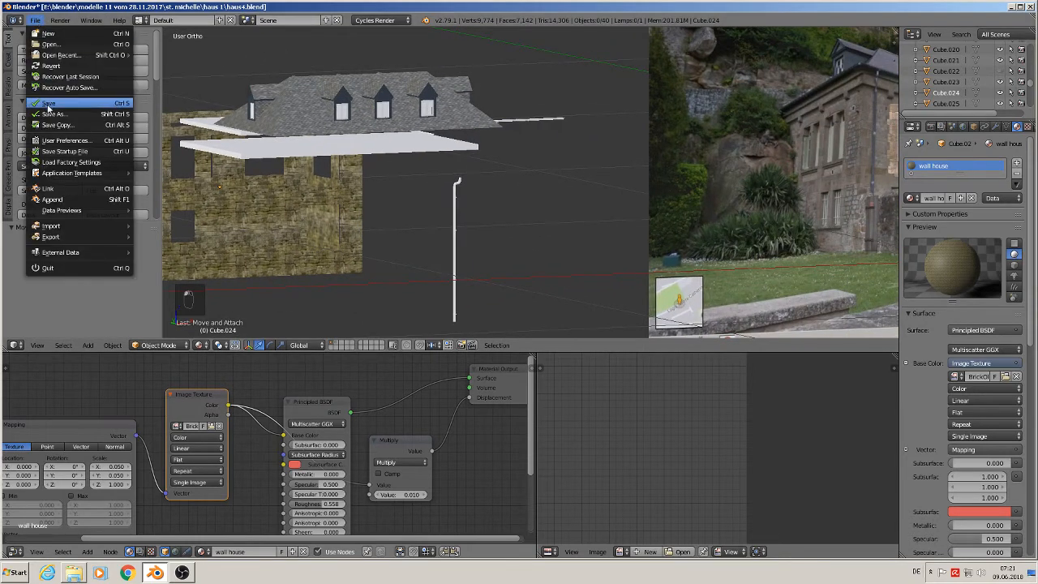
click(50, 104)
Select the vertical drainpipe beside the house and give it a new material named "metal".
scroll(607, 163, down, 2)
shift+middle_drag(683, 165, 548, 191)
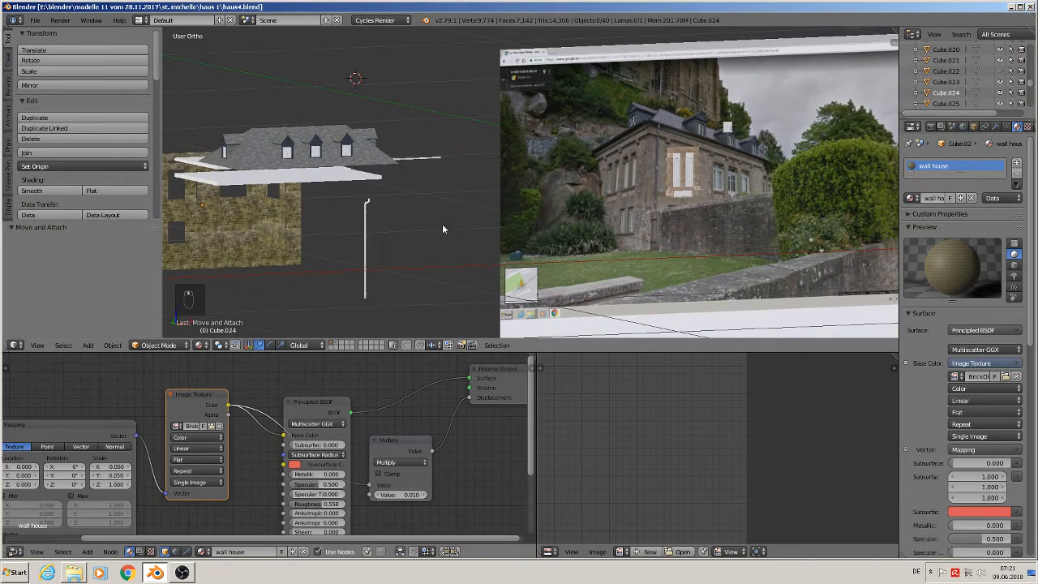
scroll(382, 225, up, 4)
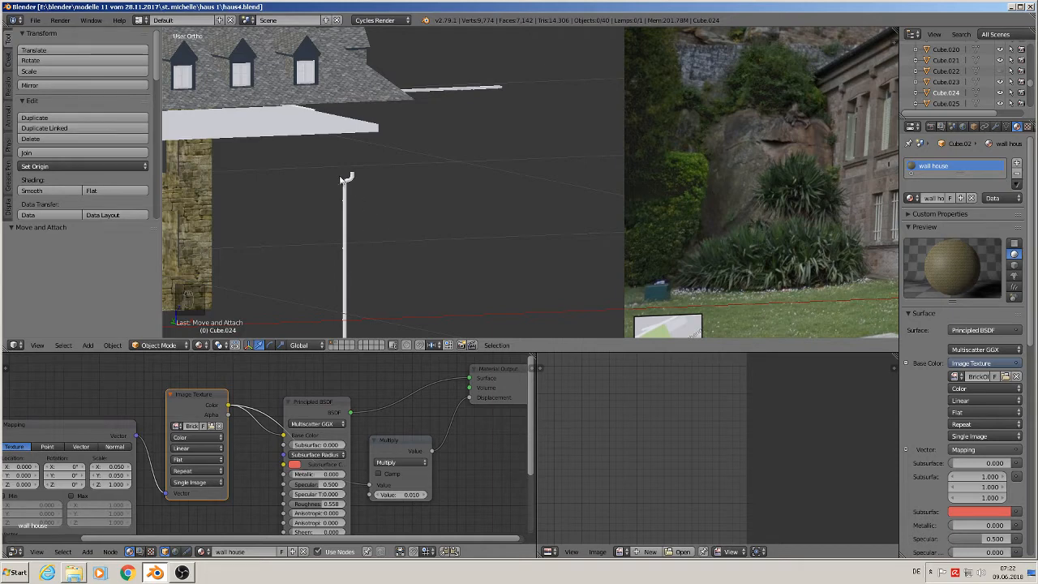
right_click(350, 184)
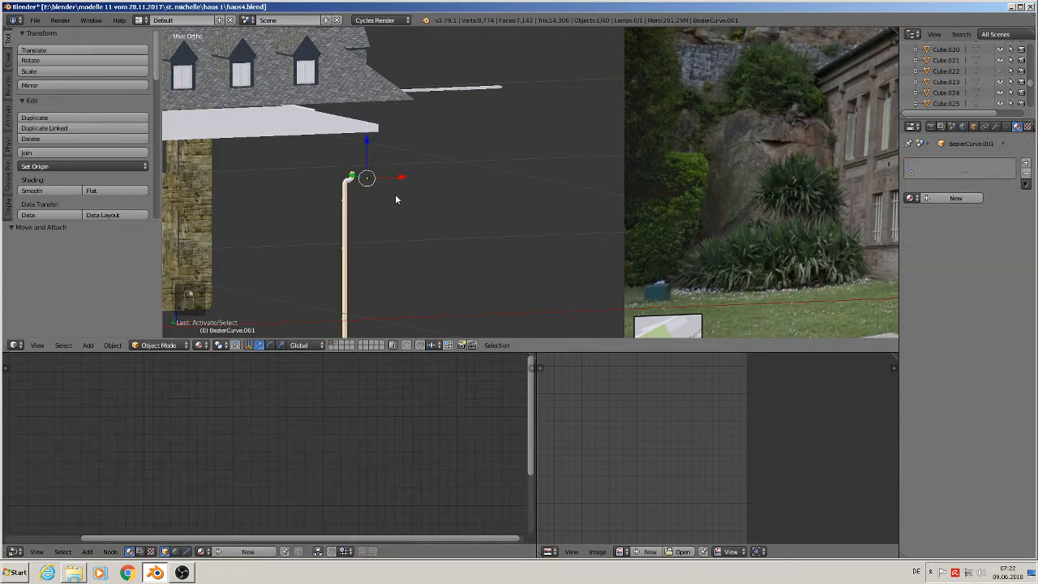
click(956, 198)
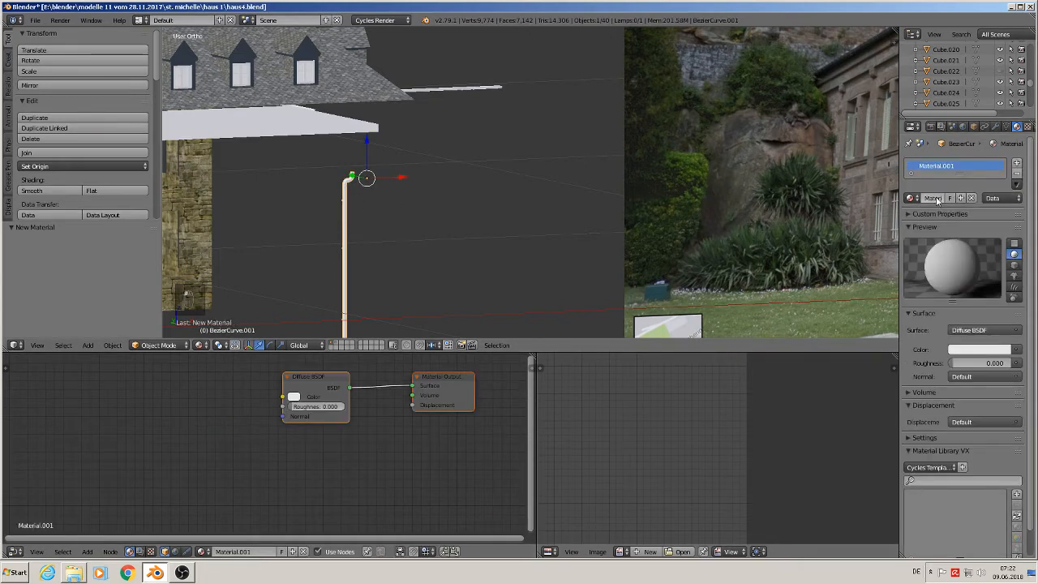
click(936, 197)
text(roh)
key(Return)
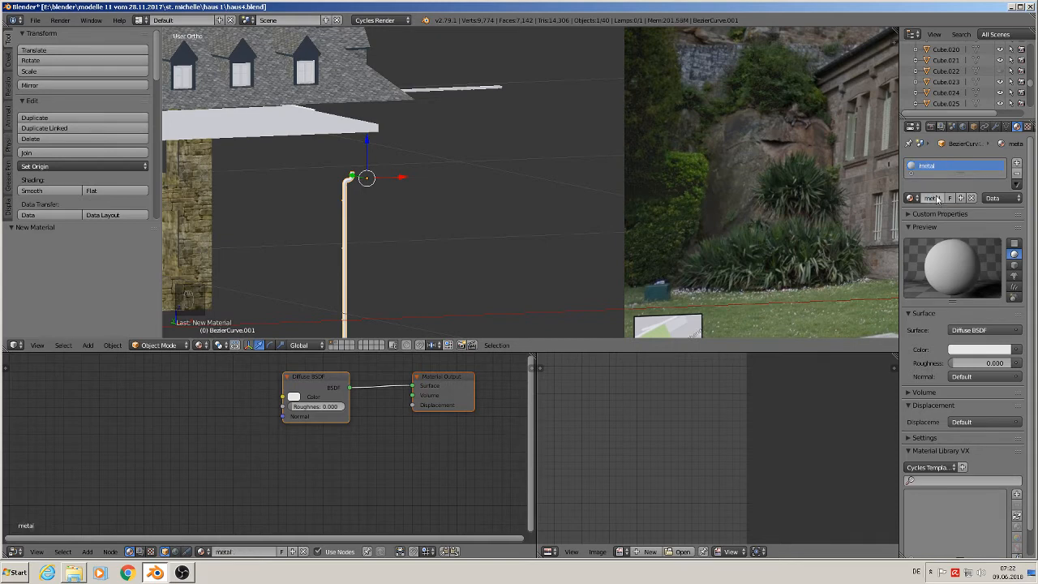
Paste the copied texture node setup into the metal material and remove its default Diffuse BSDF node.
scroll(232, 485, down, 2)
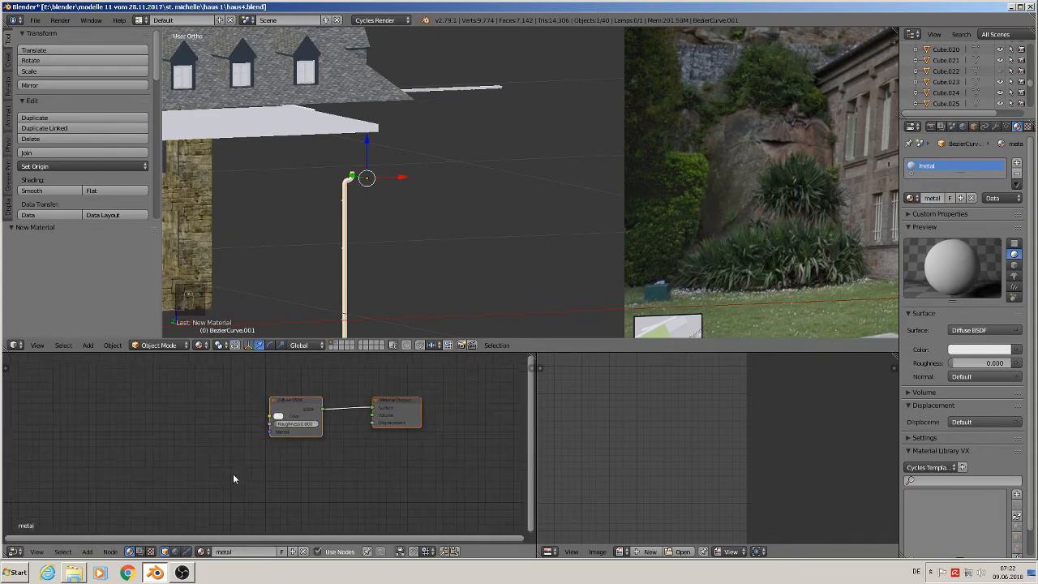
middle_drag(233, 478, 296, 467)
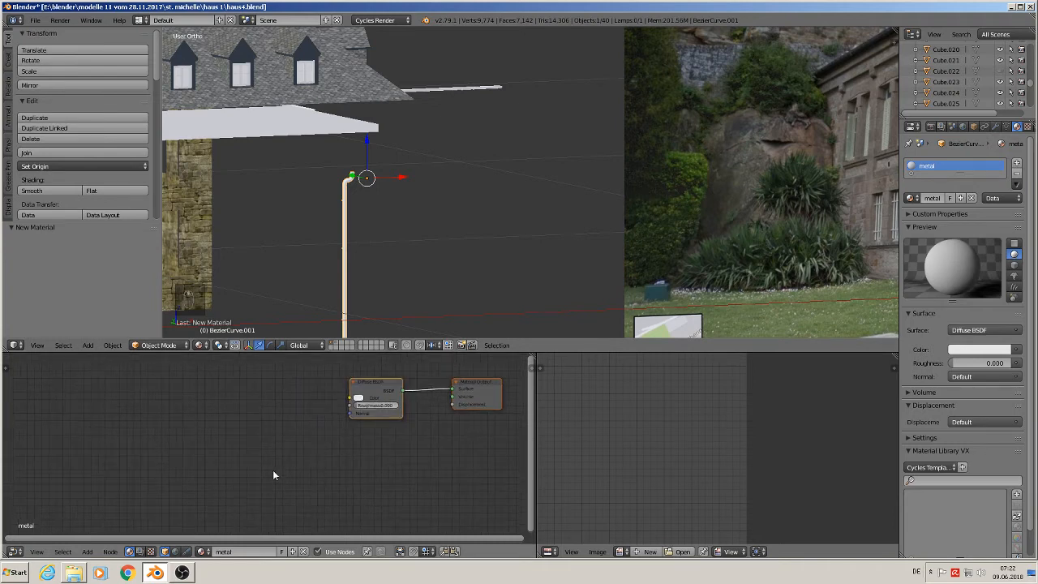
key(ctrl+v)
drag(389, 390, 386, 367)
key(x)
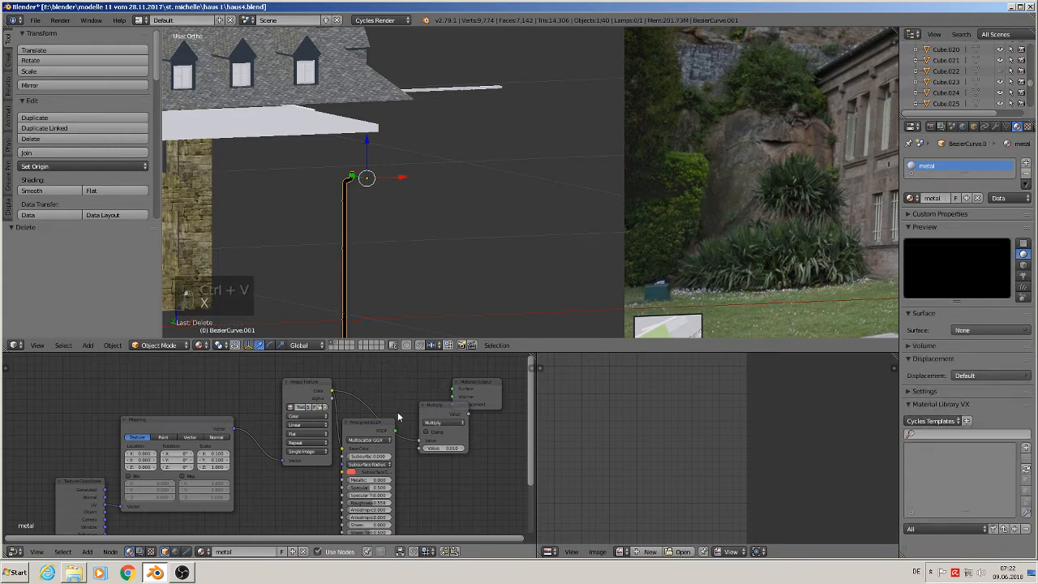
Connect the metal material's Principled BSDF to Surface and its Multiply node to Displacement, and save the file.
drag(395, 430, 453, 405)
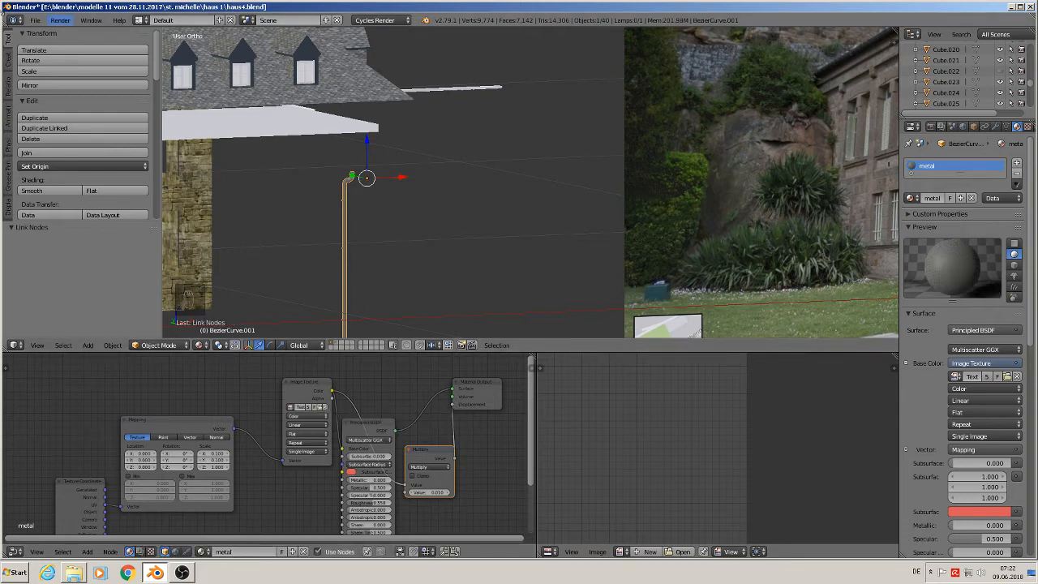
click(36, 21)
click(56, 106)
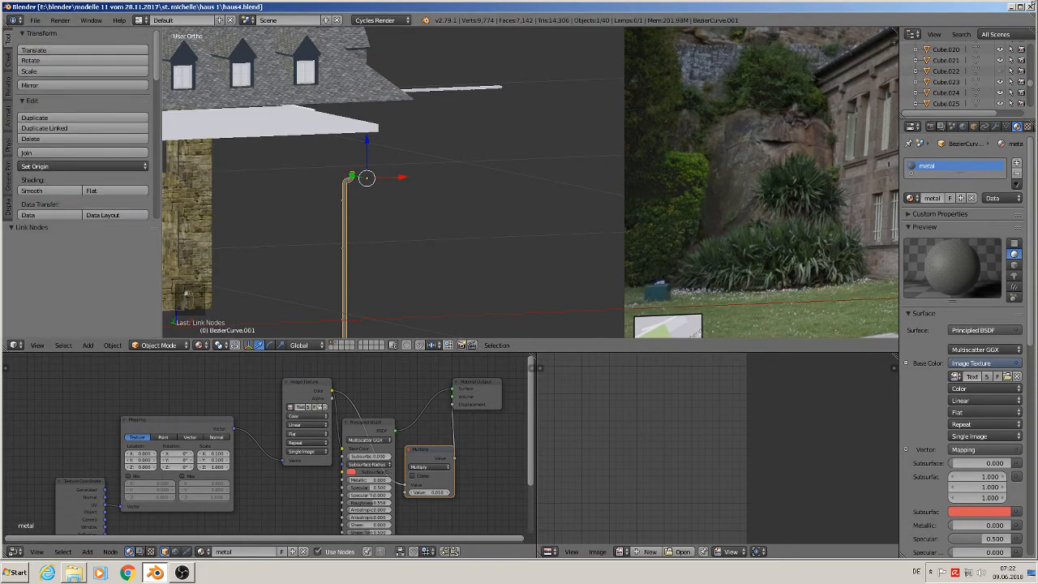
Switch to the file explorer and open the Metall folder inside Komerzielle Texturen to browse its textures.
click(1008, 7)
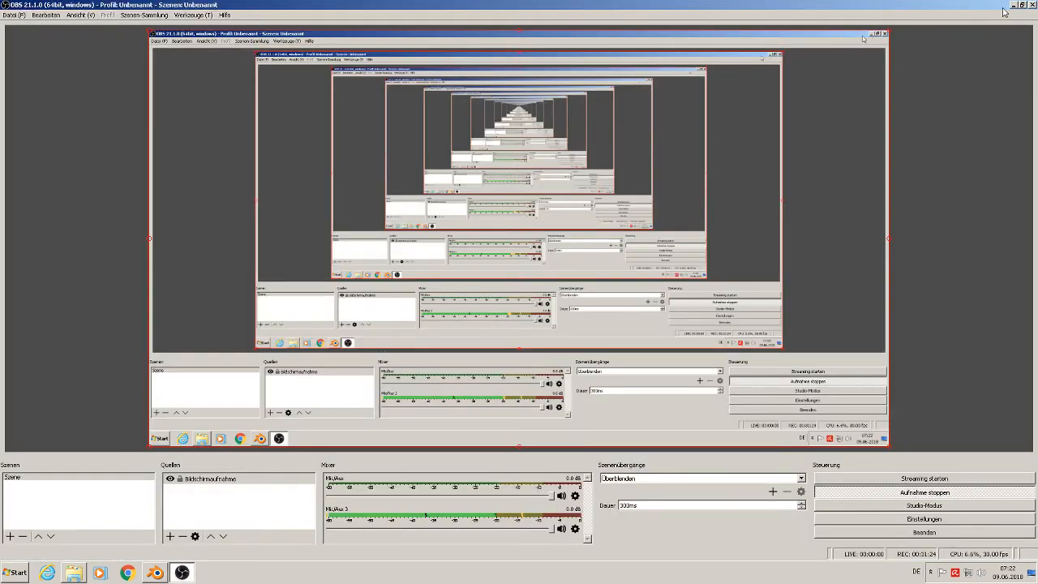
click(1013, 6)
double_click(614, 320)
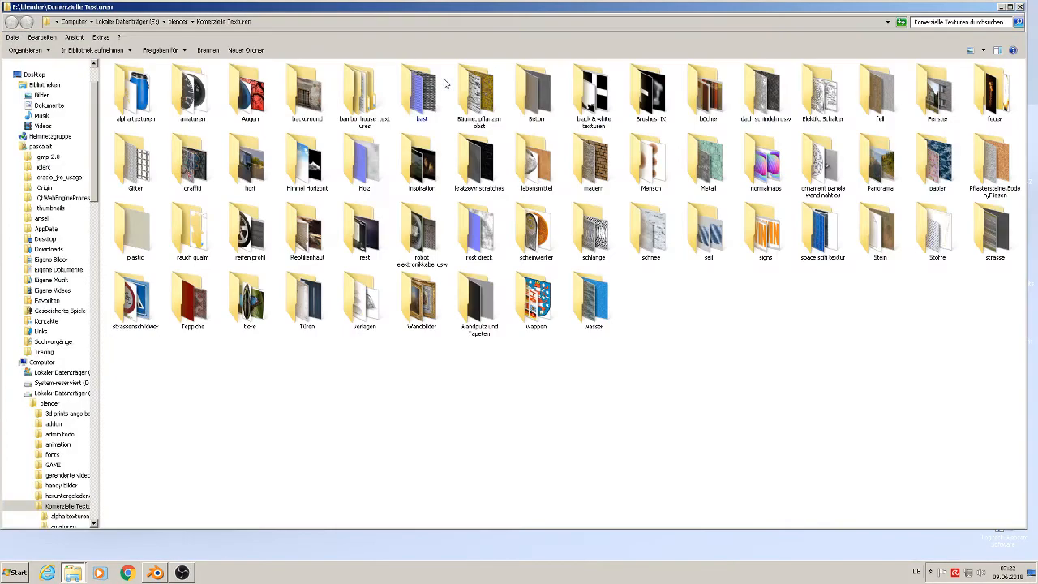
click(438, 87)
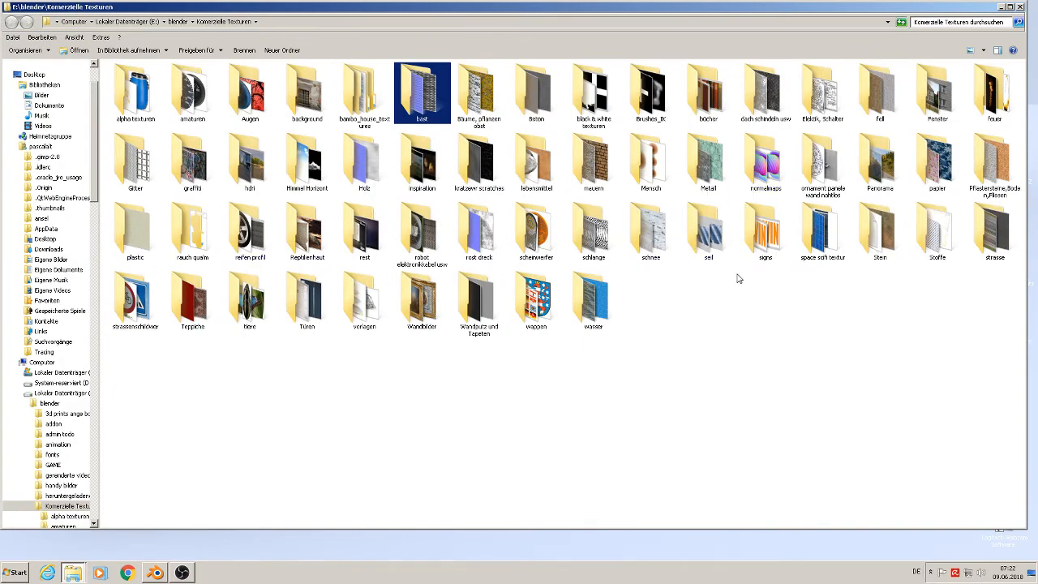
double_click(708, 163)
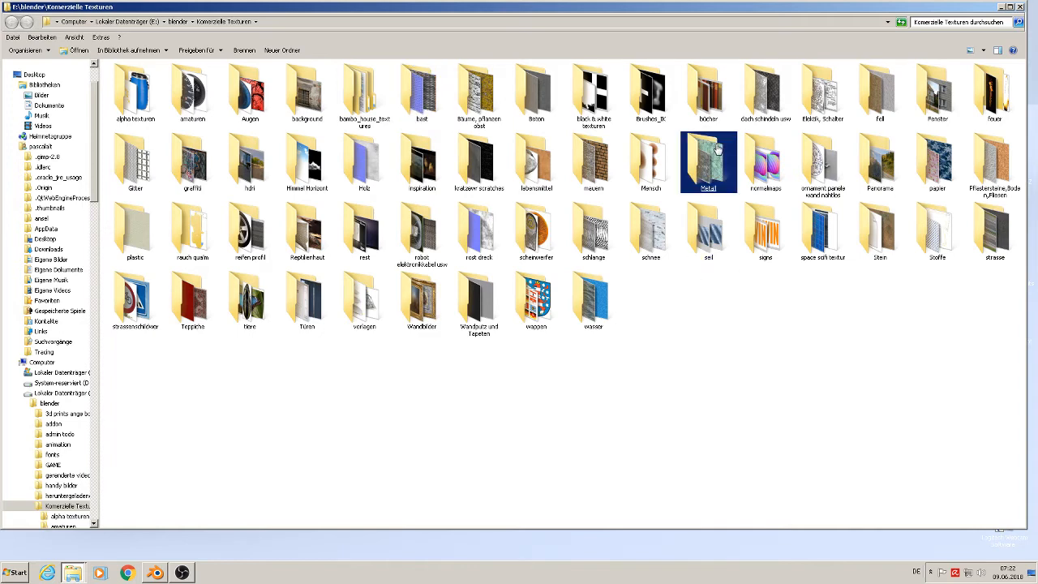
scroll(549, 350, down, 5)
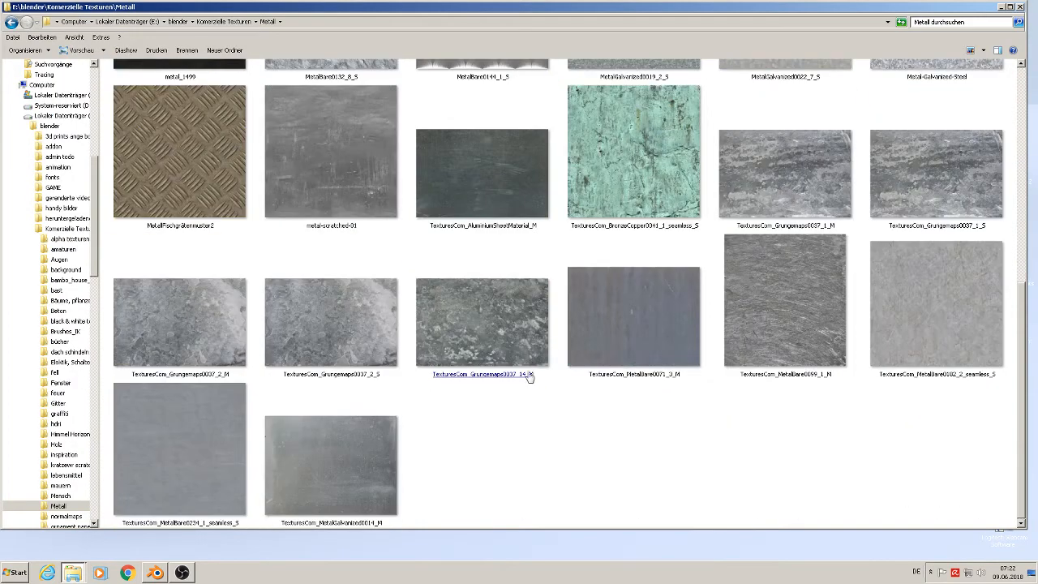
Preview the image TexturesCom_MetalBare0234_1_seamless_S, close the preview and copy the file.
click(165, 461)
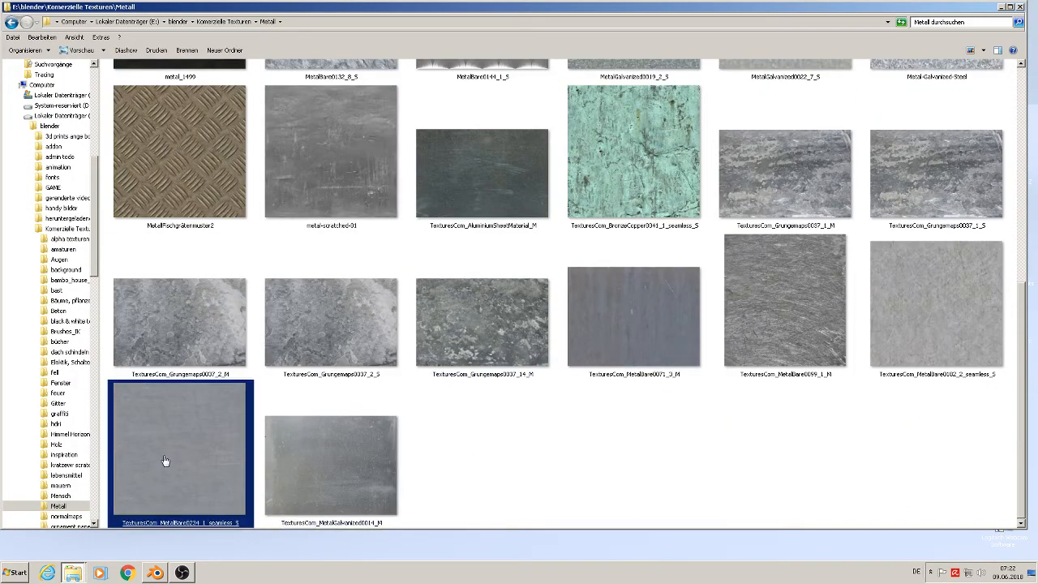
double_click(165, 461)
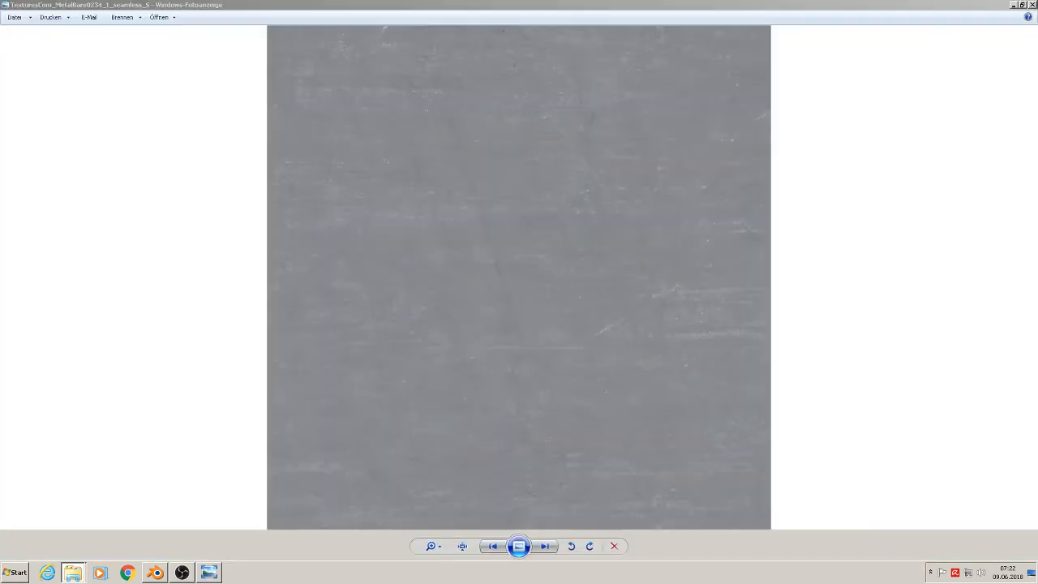
key(alt+F4)
right_click(202, 457)
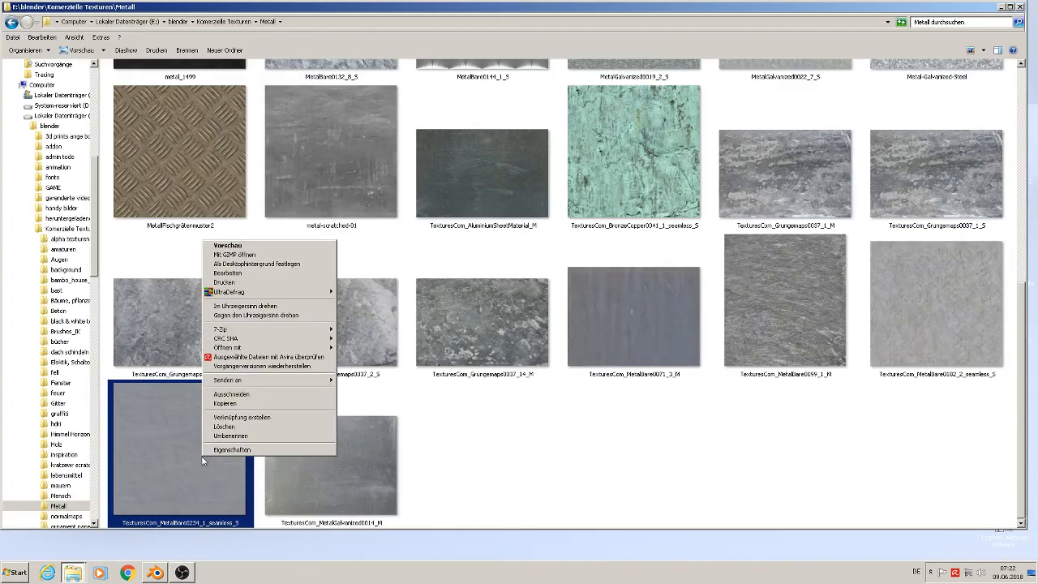
click(271, 403)
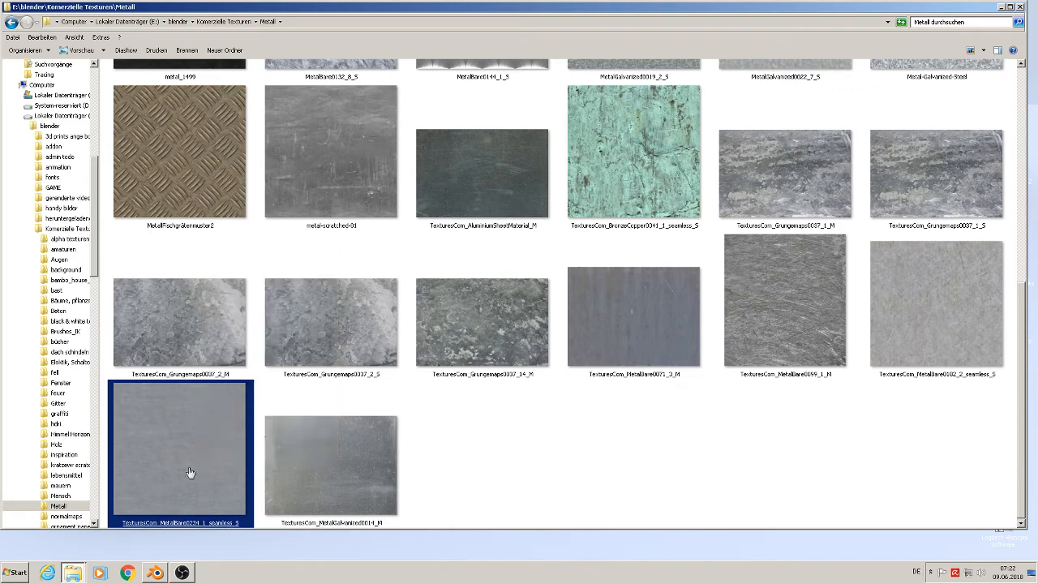
Paste the copied metal texture into the project's st. michelle\textur folder.
click(68, 571)
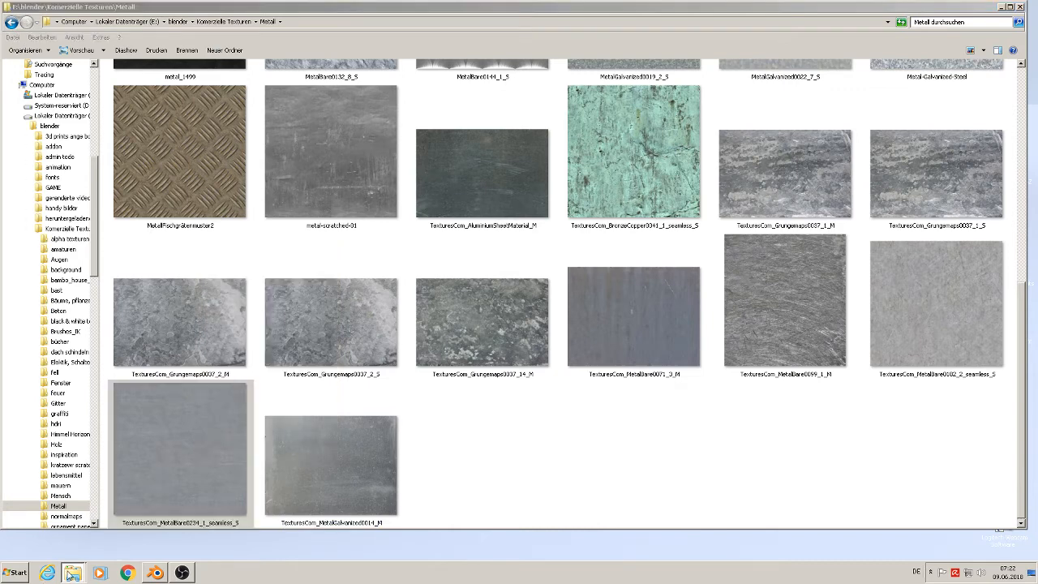
click(135, 539)
right_click(369, 276)
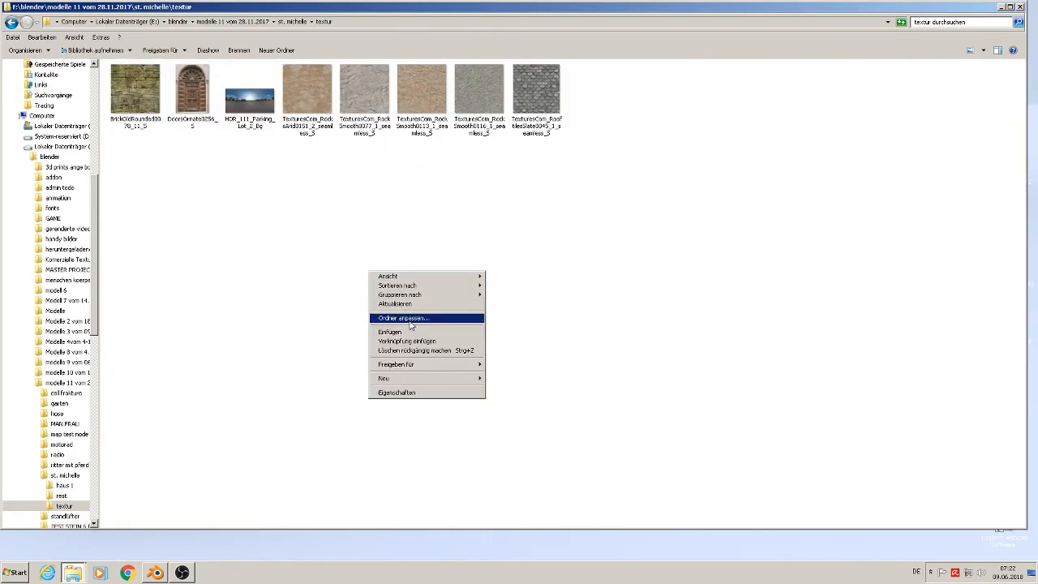
click(409, 335)
click(322, 360)
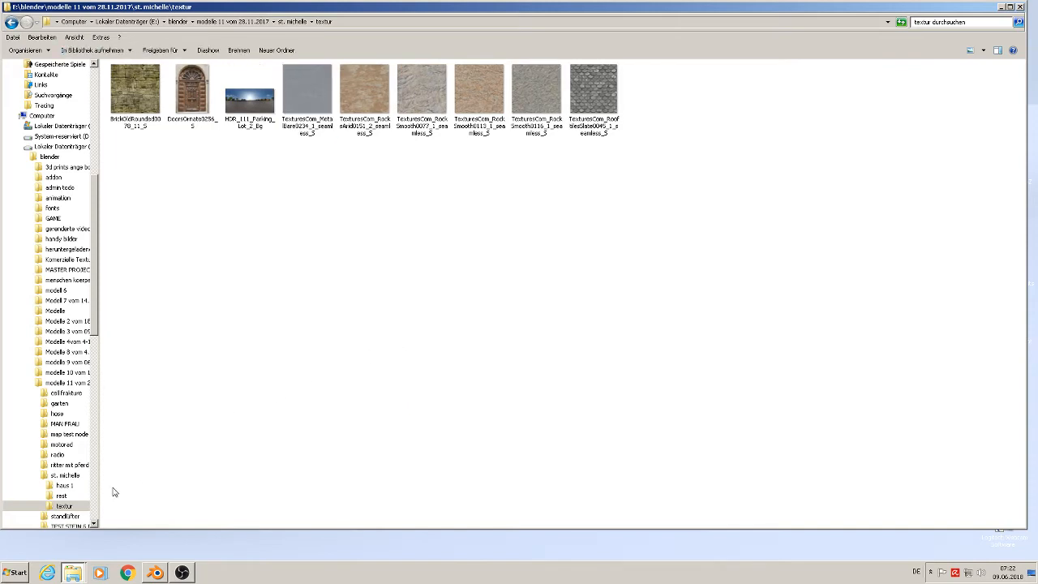
Switch back to Blender and load TexturesCom_MetalBare0234_1_seamless_S.jpg into the metal material's Image Texture node.
click(154, 573)
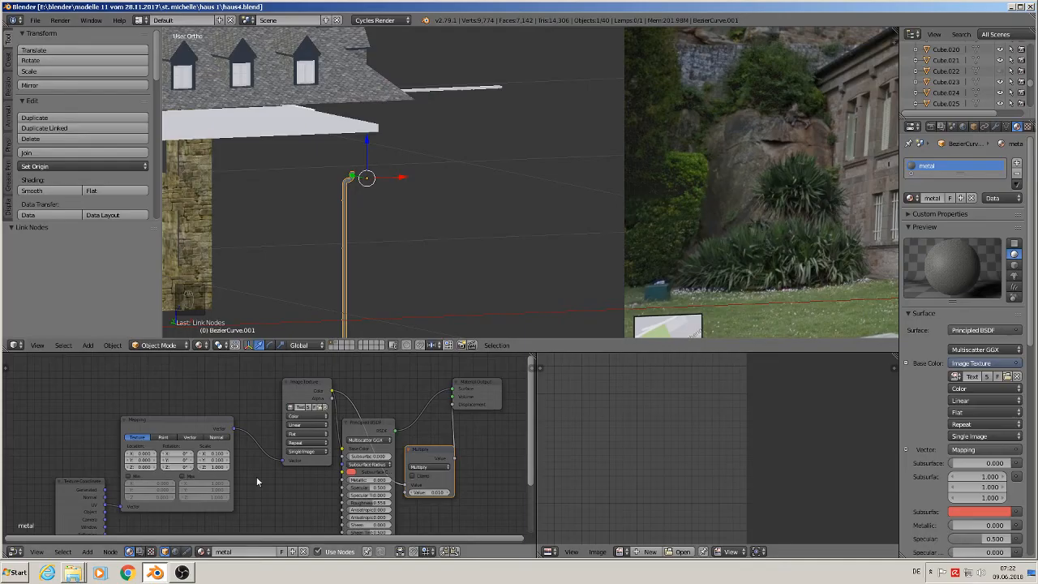
scroll(211, 482, up, 2)
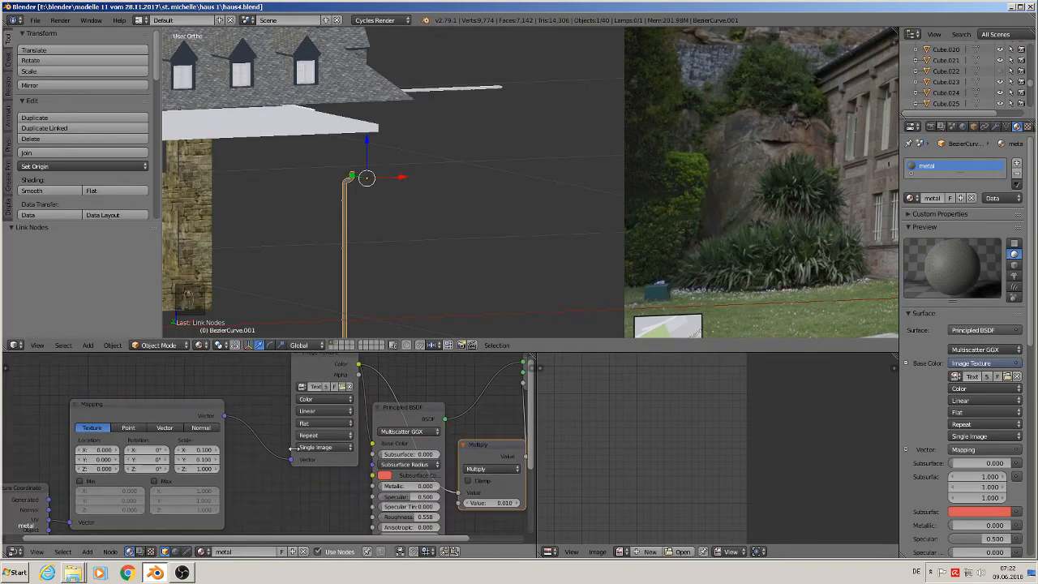
click(347, 390)
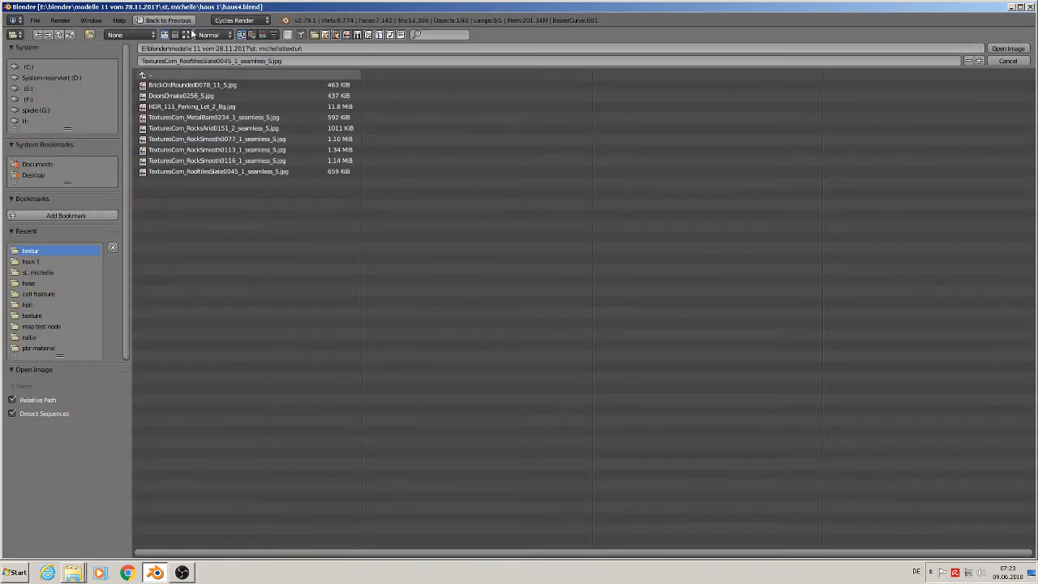
click(185, 34)
double_click(503, 127)
Unwrap the entire drainpipe mesh with Cylinder Projection in Edit Mode, then return to Object Mode.
scroll(336, 212, up, 5)
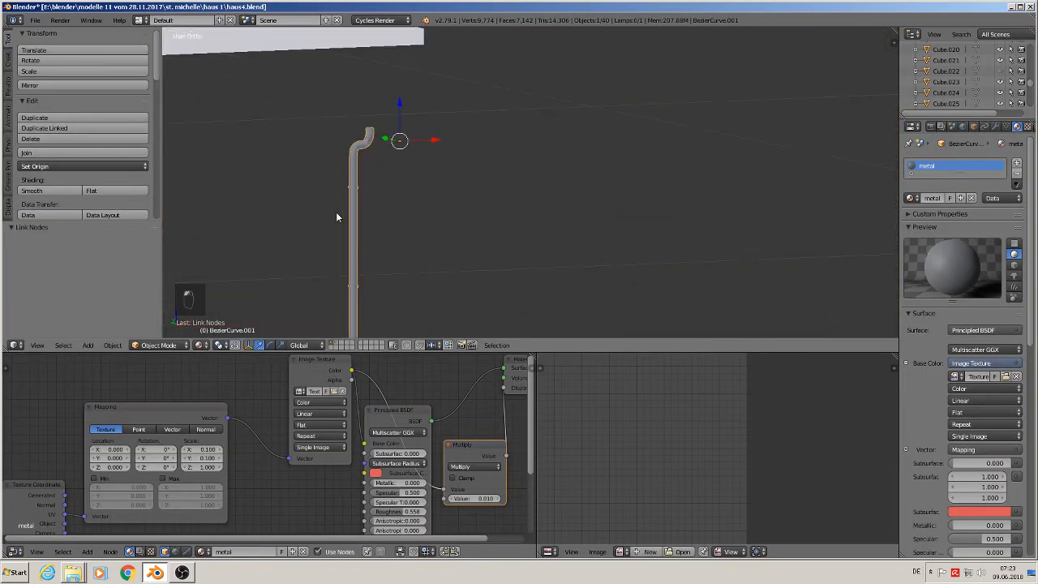
scroll(410, 146, up, 4)
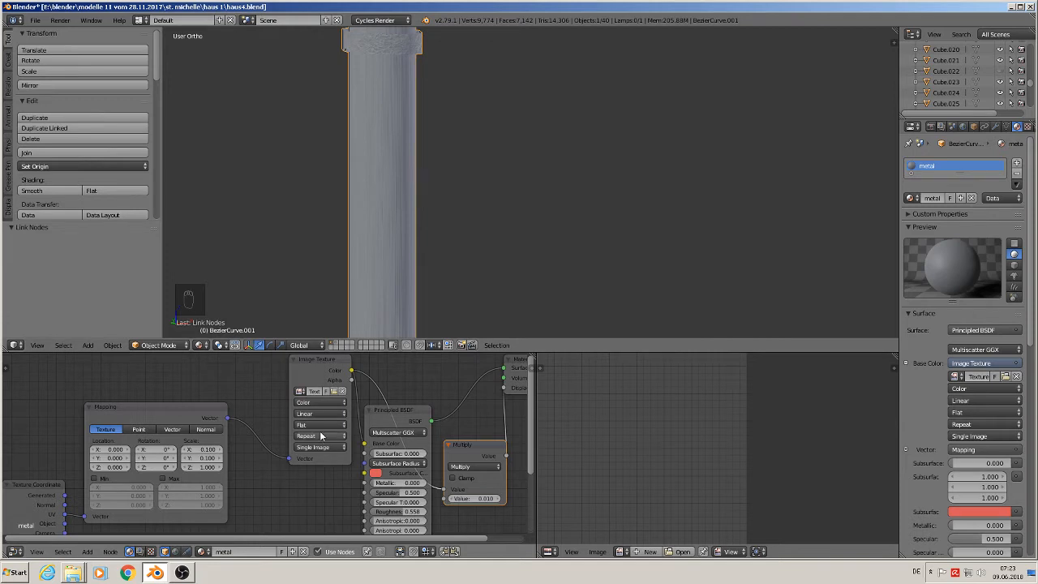
scroll(439, 221, down, 5)
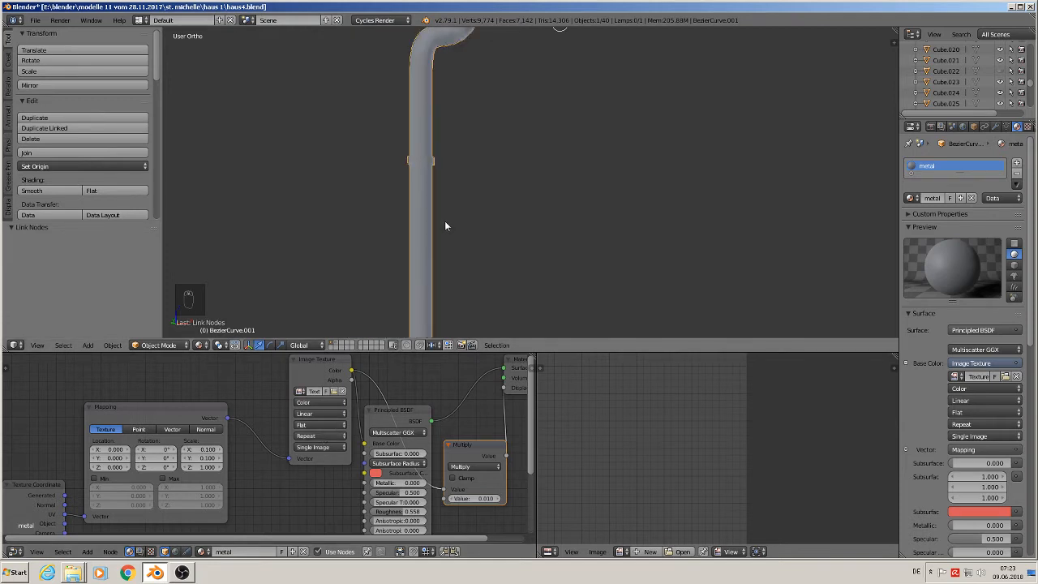
key(Tab)
scroll(444, 204, down, 2)
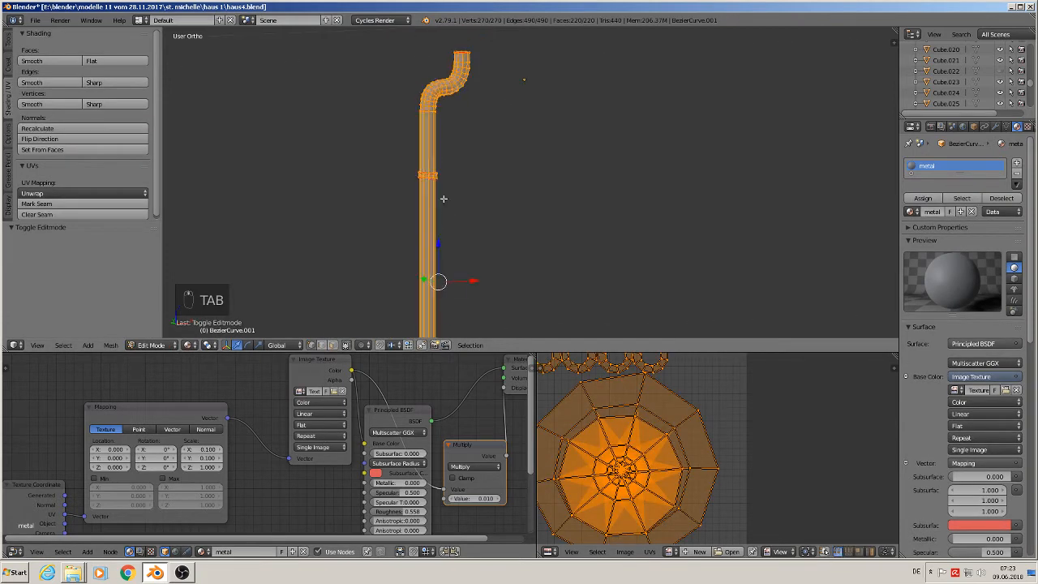
shift+middle_drag(560, 268, 523, 168)
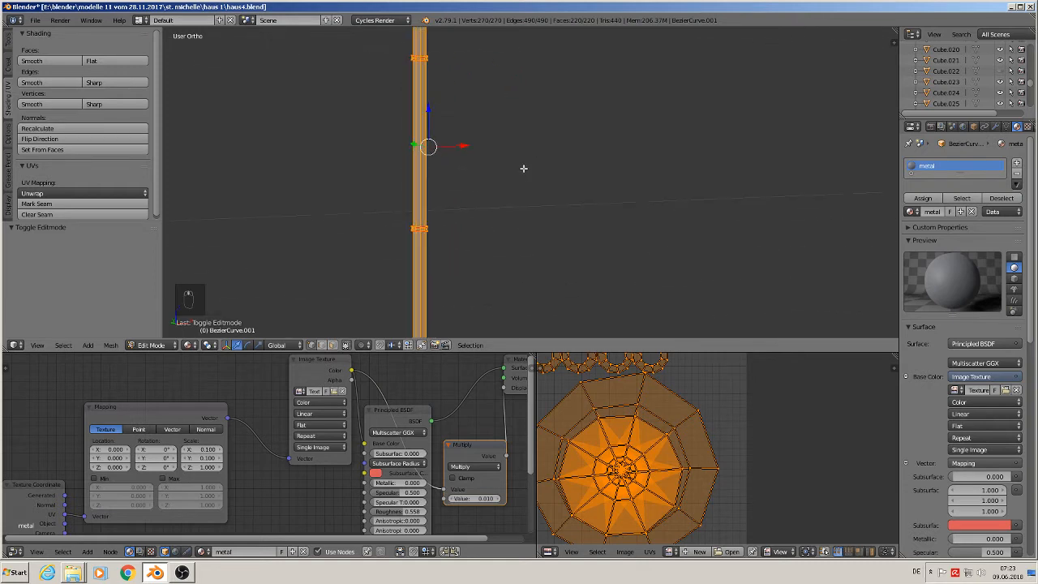
key(u)
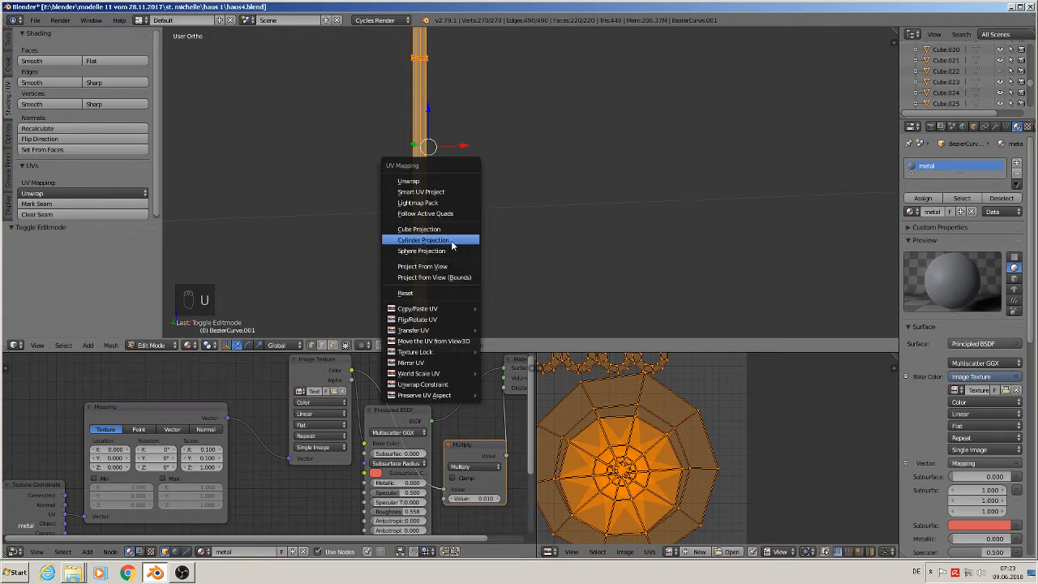
click(451, 243)
scroll(442, 237, up, 6)
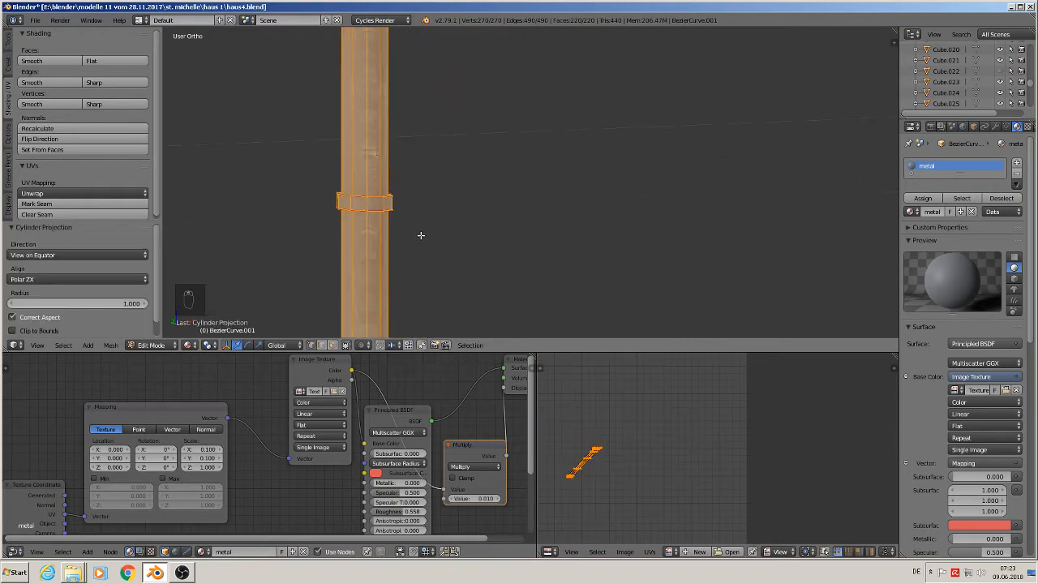
key(Tab)
Set the Multiply node's value to 0.003 in the metal material.
scroll(420, 234, up, 8)
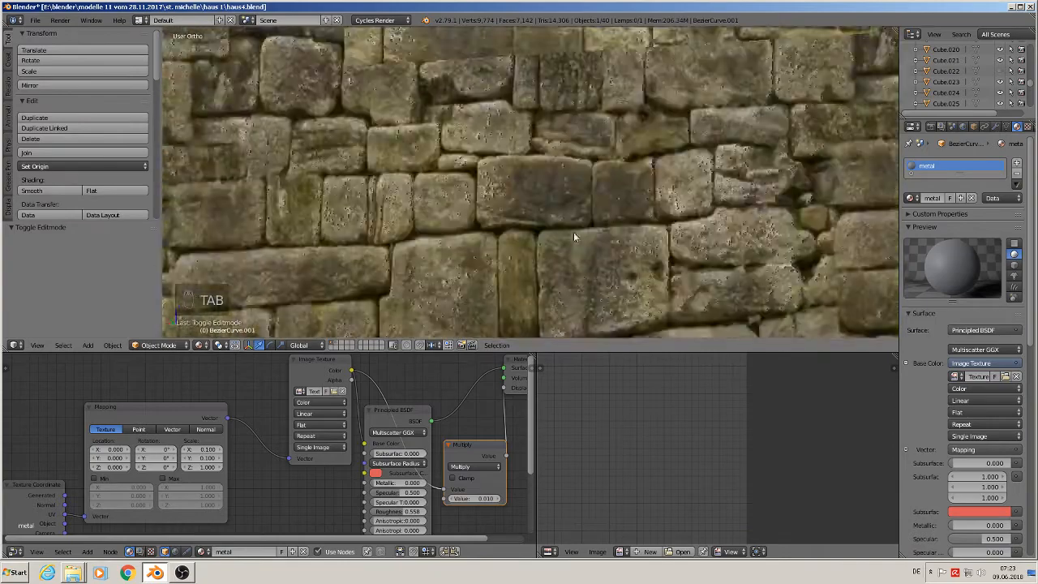
middle_drag(573, 237, 361, 239)
scroll(361, 240, down, 1)
scroll(474, 428, down, 1)
middle_drag(474, 427, 299, 432)
scroll(299, 438, up, 6)
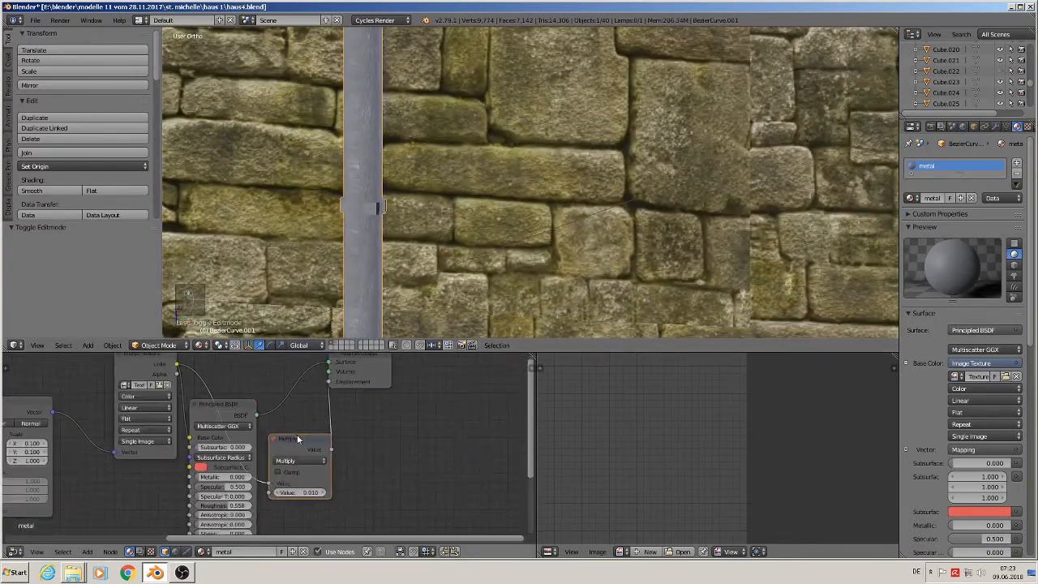
click(309, 514)
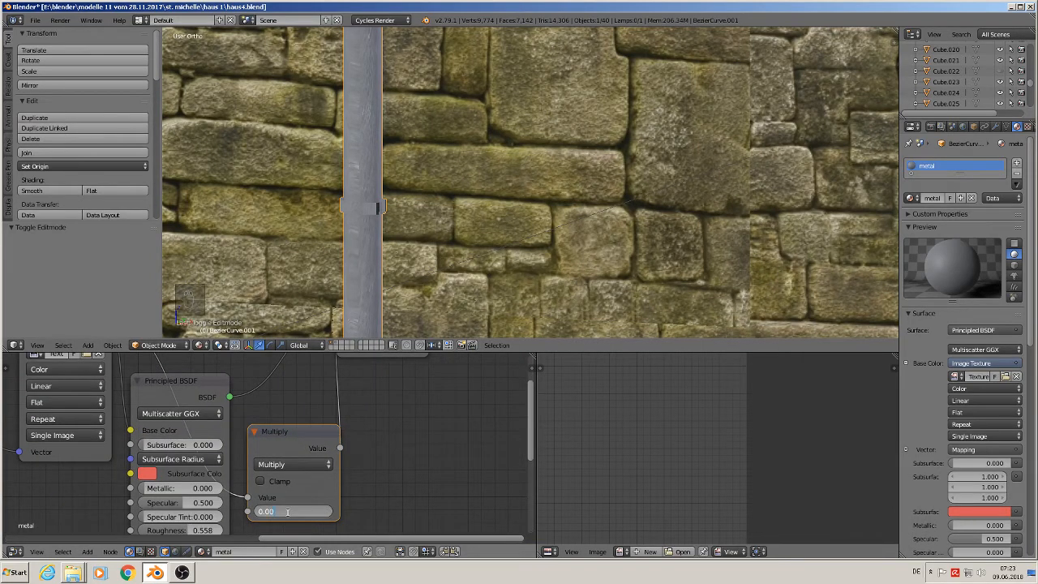
text(0.003)
key(Return)
Add two loop cuts to the drainpipe's uppermost collar, one close to its upper edge and one close to its lower edge.
scroll(377, 278, down, 3)
middle_drag(374, 271, 364, 316)
scroll(413, 171, up, 4)
middle_drag(344, 87, 478, 149)
scroll(487, 178, up, 5)
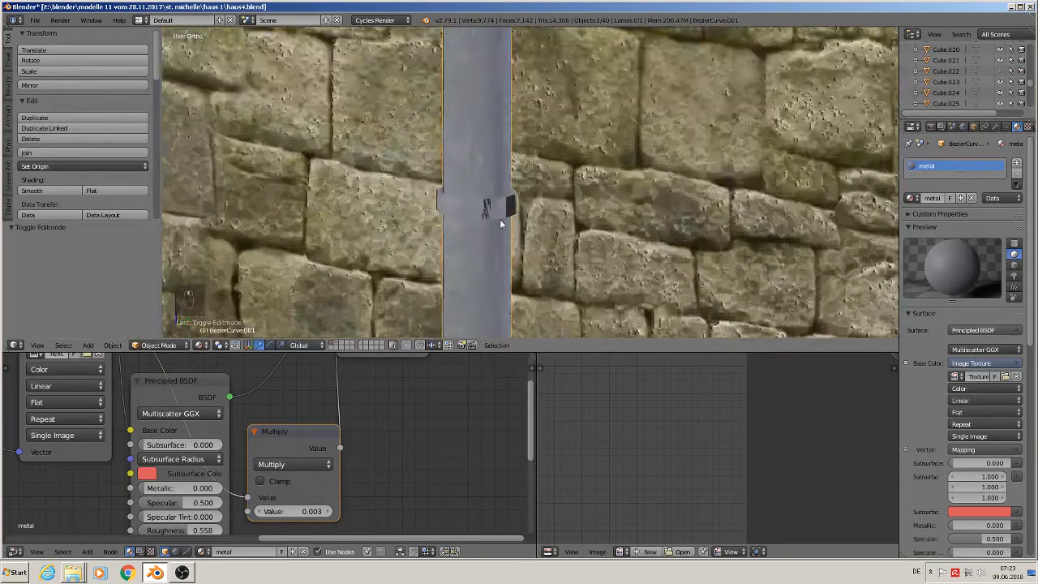
key(Tab)
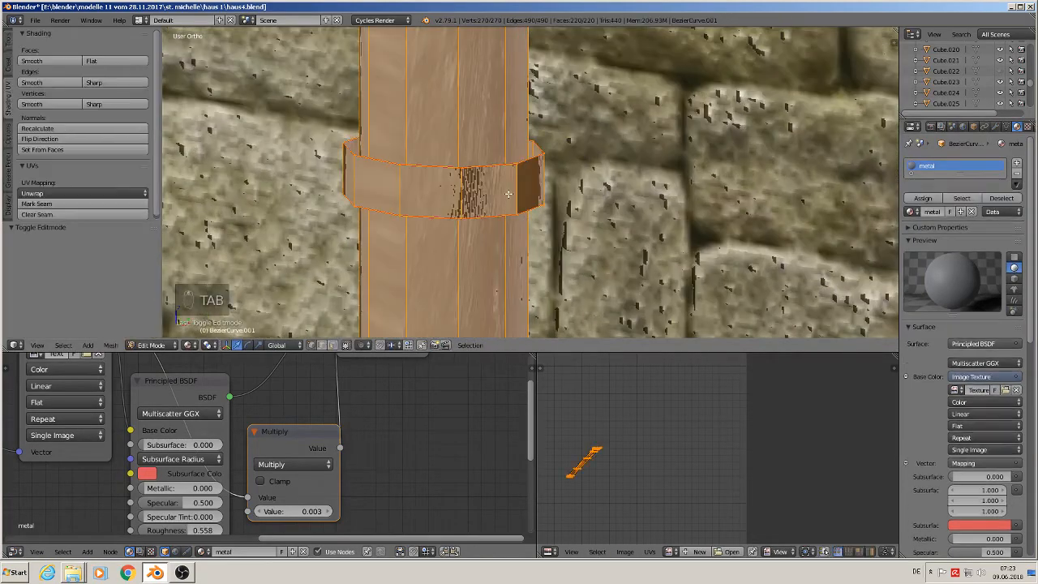
key(ctrl+r)
click(467, 182)
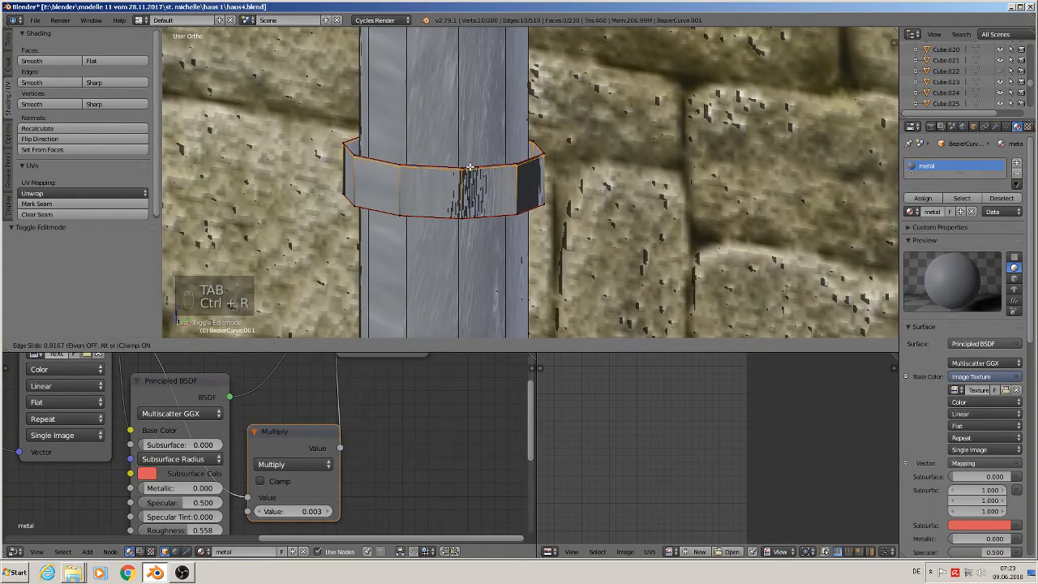
click(471, 166)
key(ctrl+r)
click(472, 195)
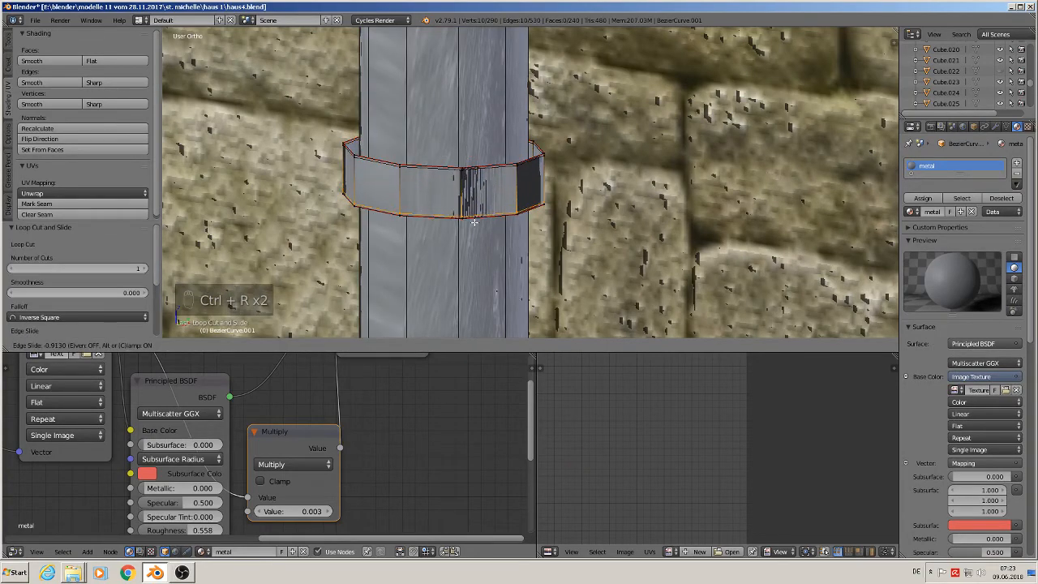
click(475, 222)
Add a loop cut at the drainpipe's upper end, slid close to the opening's rim.
scroll(475, 211, down, 8)
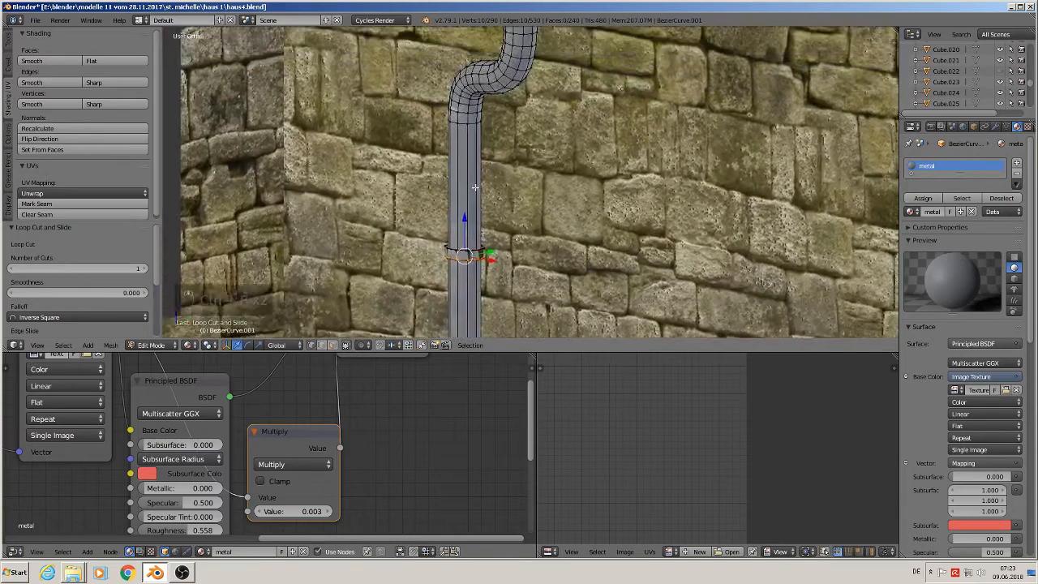
shift+middle_drag(475, 187, 472, 225)
key(ctrl+r)
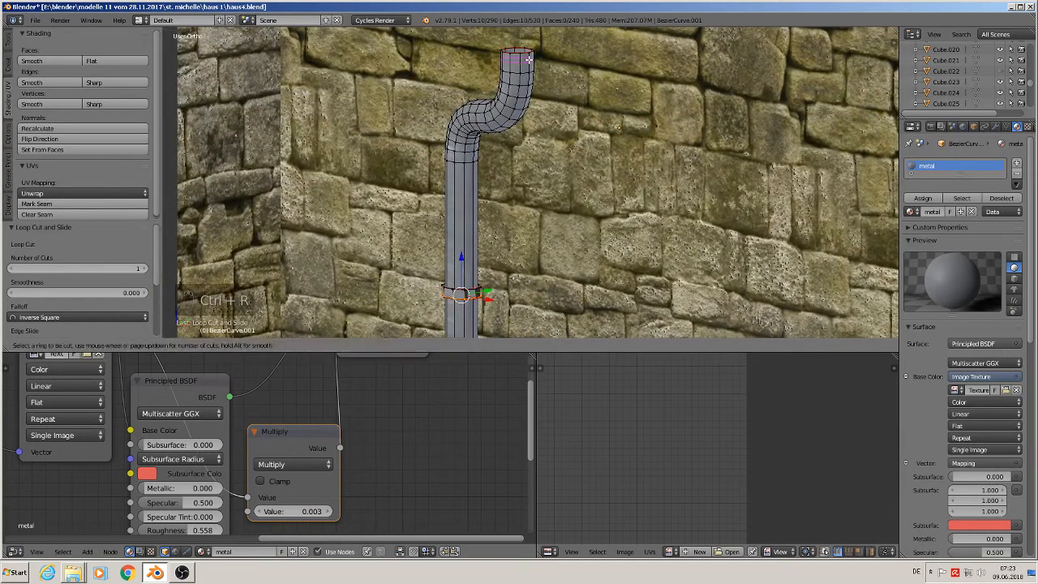
click(529, 60)
click(530, 53)
Add two loop cuts to the drainpipe's second collar from the top, one near its upper edge and one near its lower edge.
scroll(533, 146, down, 3)
scroll(533, 146, up, 6)
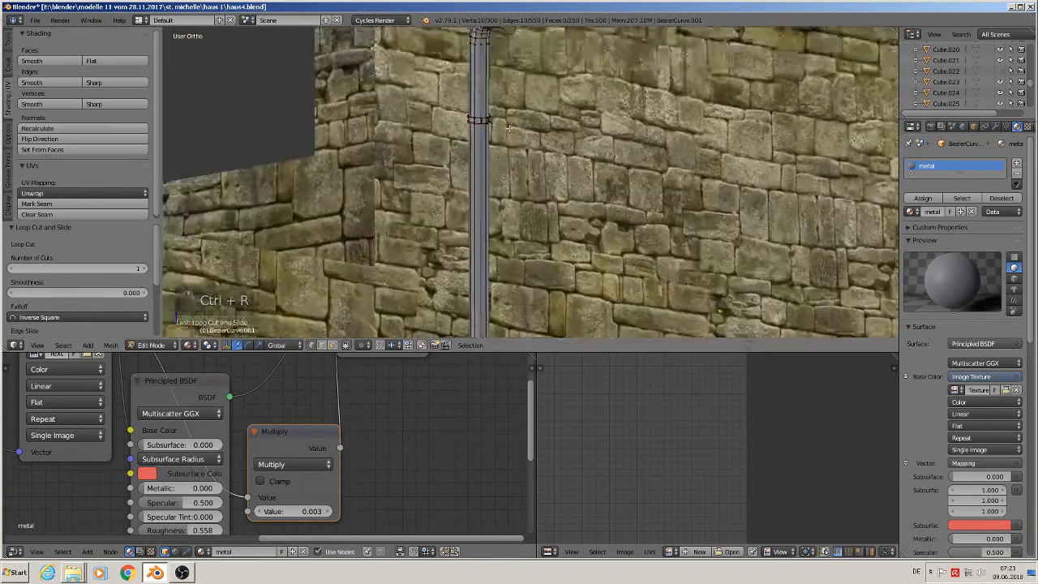
scroll(533, 275, up, 4)
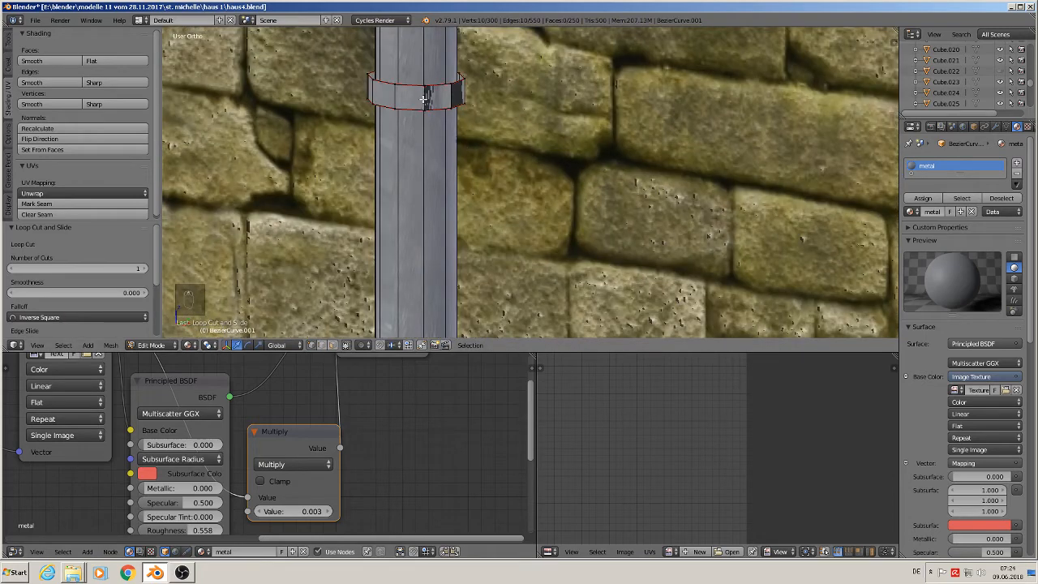
key(ctrl+r)
click(425, 97)
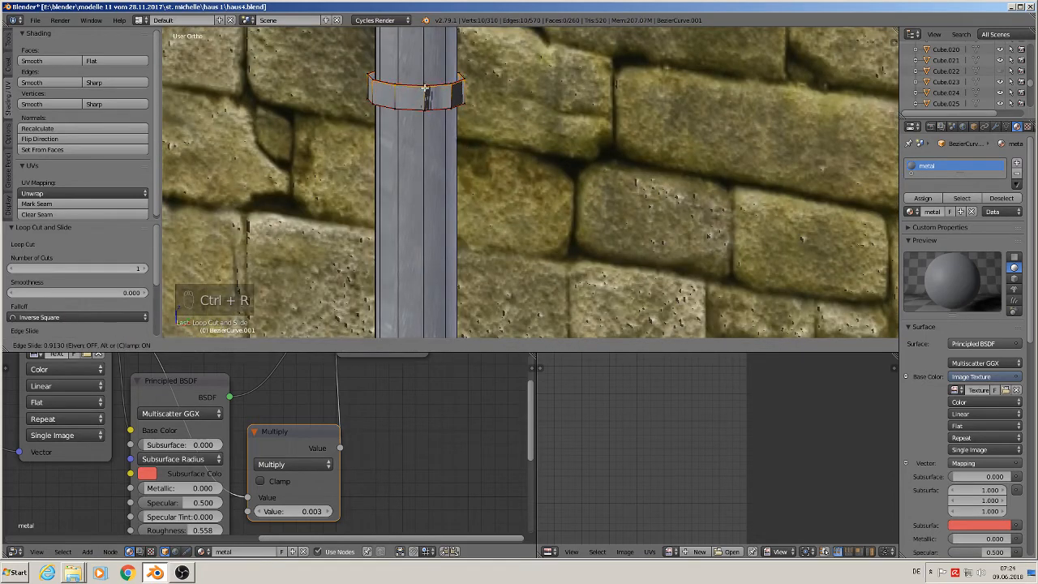
click(424, 88)
key(ctrl+r)
click(424, 91)
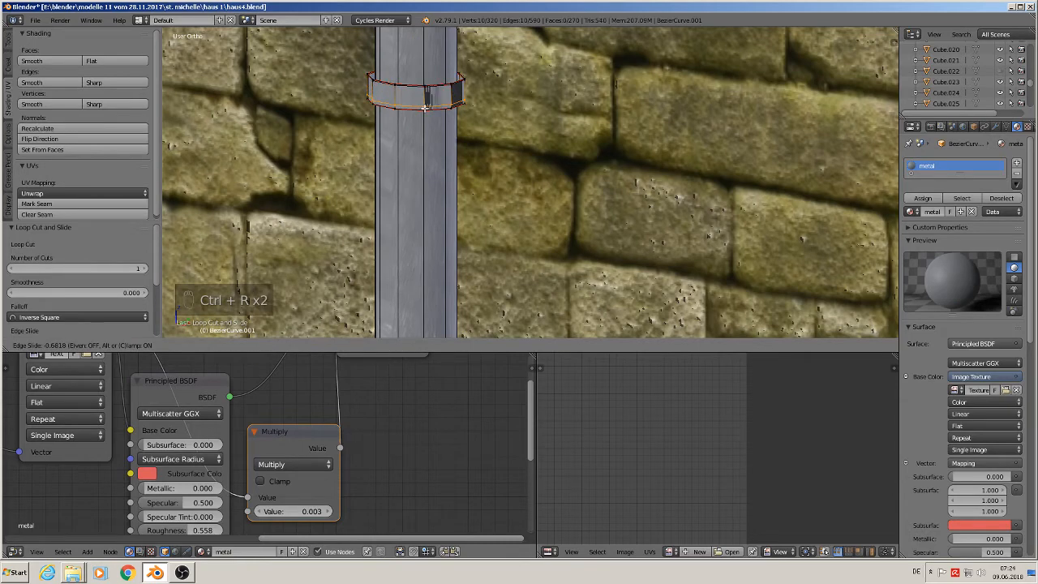
click(425, 111)
Add two loop cuts to the drainpipe's third collar down, one close to each of its upper and lower edges.
scroll(426, 112, down, 3)
shift+middle_drag(527, 333, 522, 154)
scroll(565, 145, down, 4)
shift+middle_drag(572, 181, 574, 95)
scroll(521, 170, up, 8)
scroll(532, 204, up, 2)
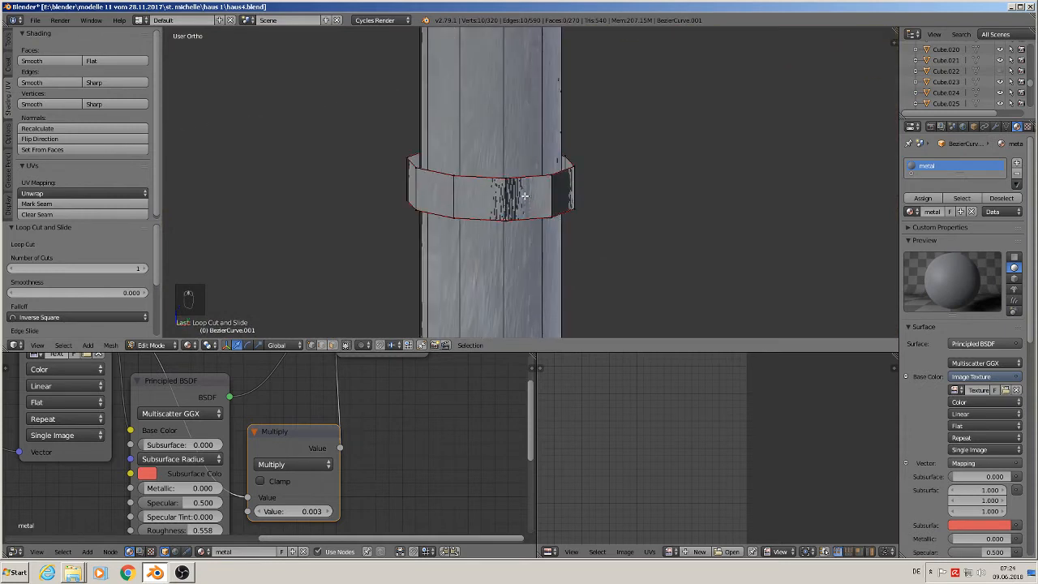
key(ctrl+r)
click(513, 194)
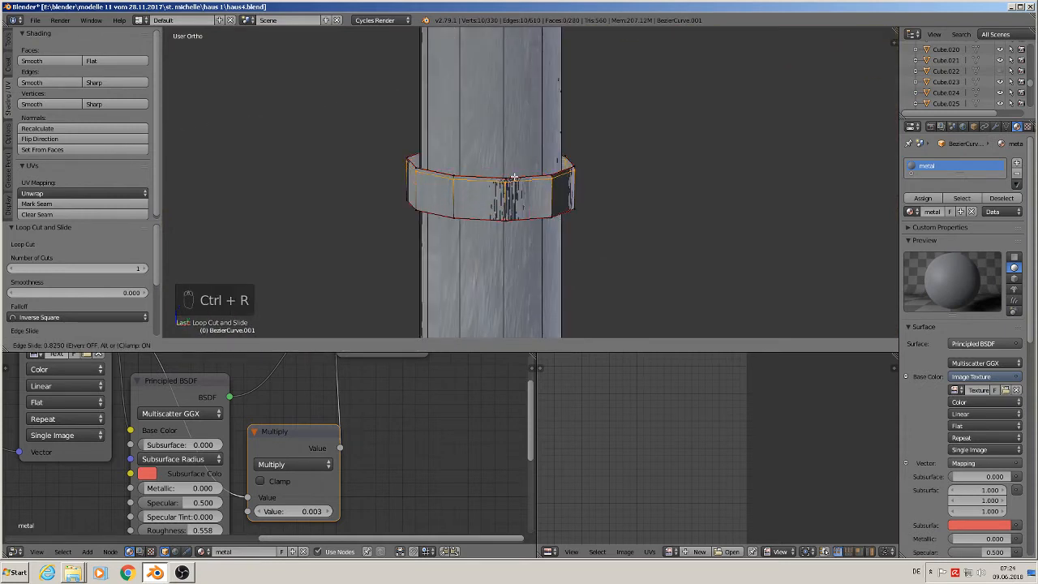
click(514, 175)
key(ctrl+r)
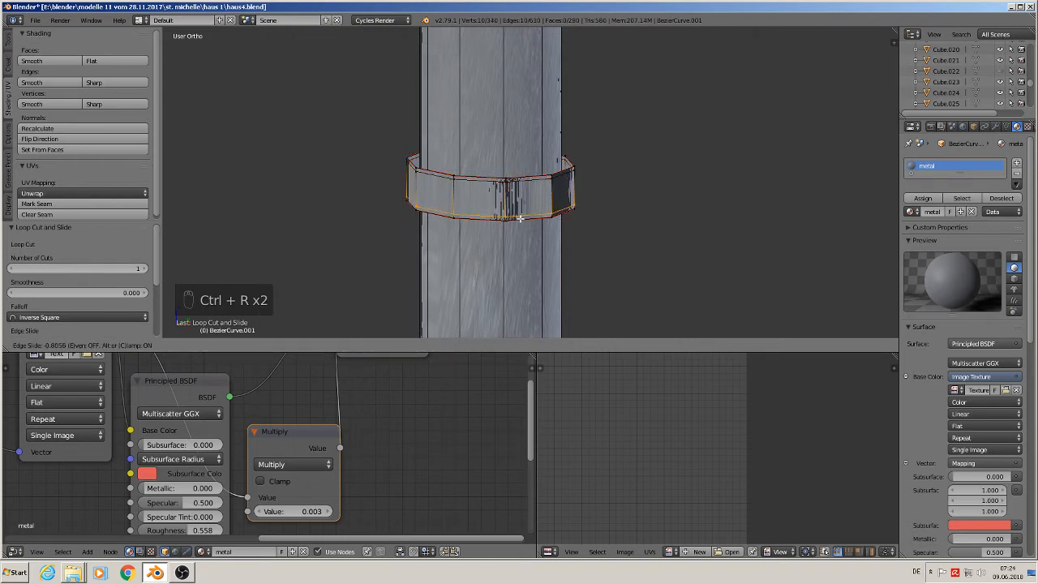
click(520, 218)
Add supporting loop cuts close to the upper and lower edges of the drainpipe's fourth collar down.
scroll(600, 276, down, 3)
shift+middle_drag(612, 284, 495, 39)
scroll(516, 109, down, 9)
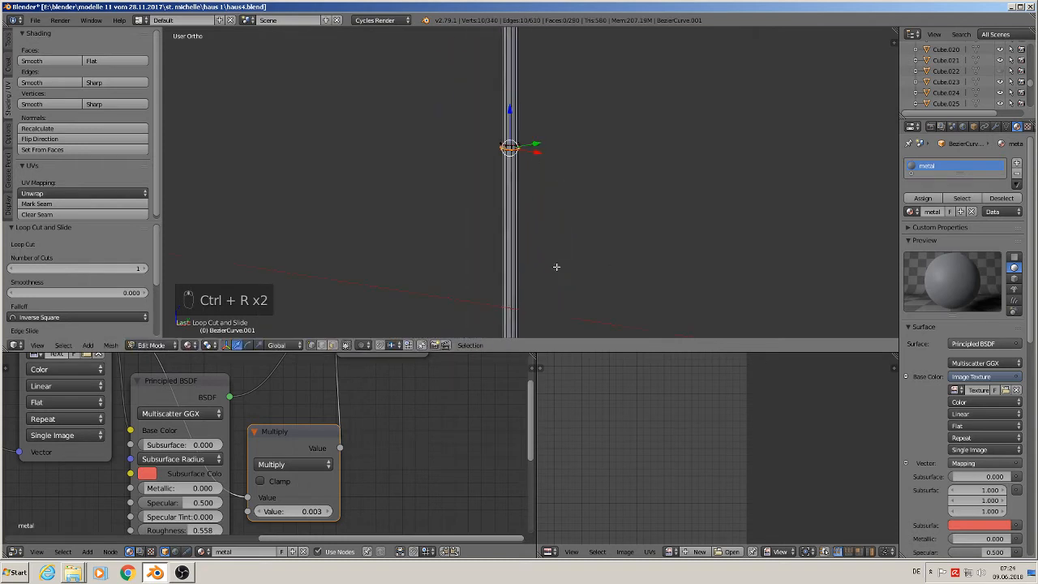
scroll(556, 267, up, 2)
shift+middle_drag(556, 267, 484, 183)
scroll(464, 176, up, 8)
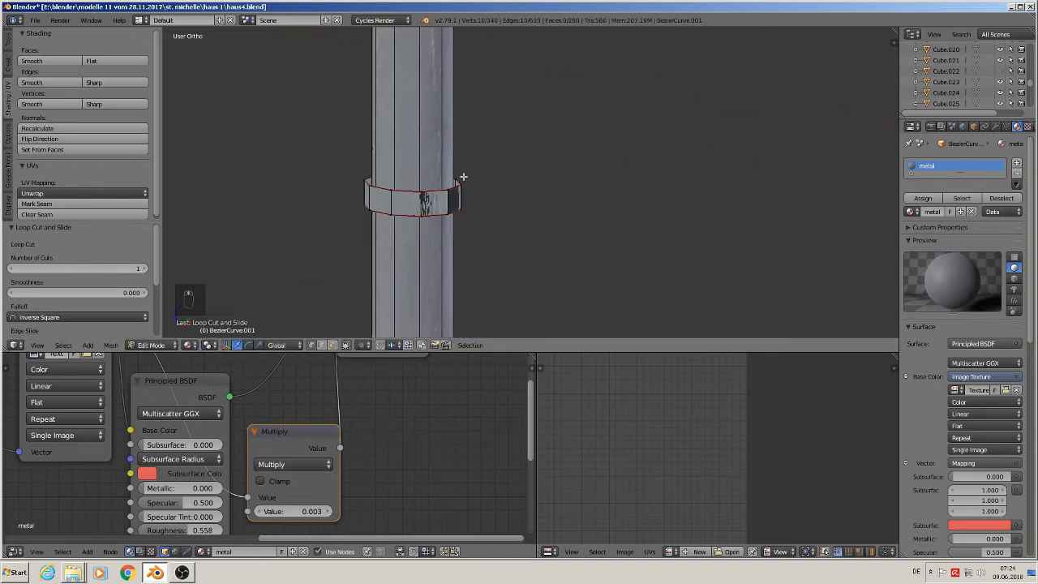
key(ctrl+r)
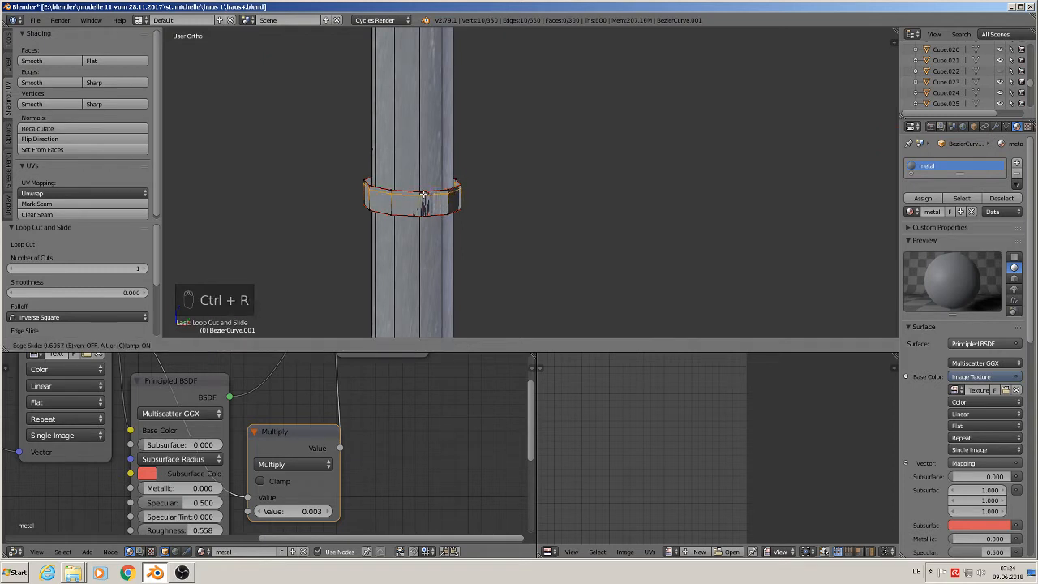
click(422, 202)
key(ctrl+r)
click(423, 209)
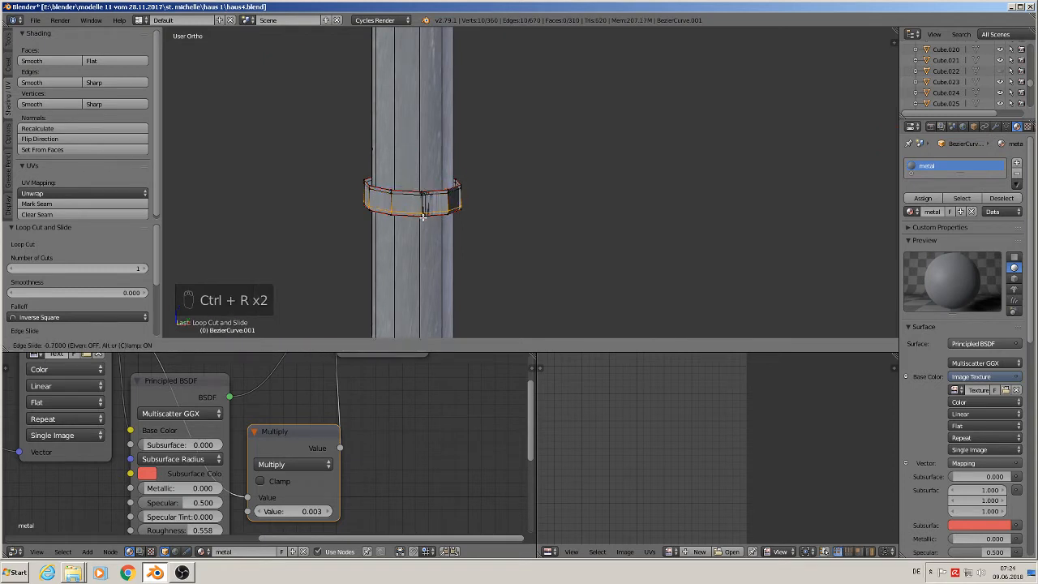
click(423, 217)
Return to Object Mode and apply smooth shading to the drainpipe.
key(Tab)
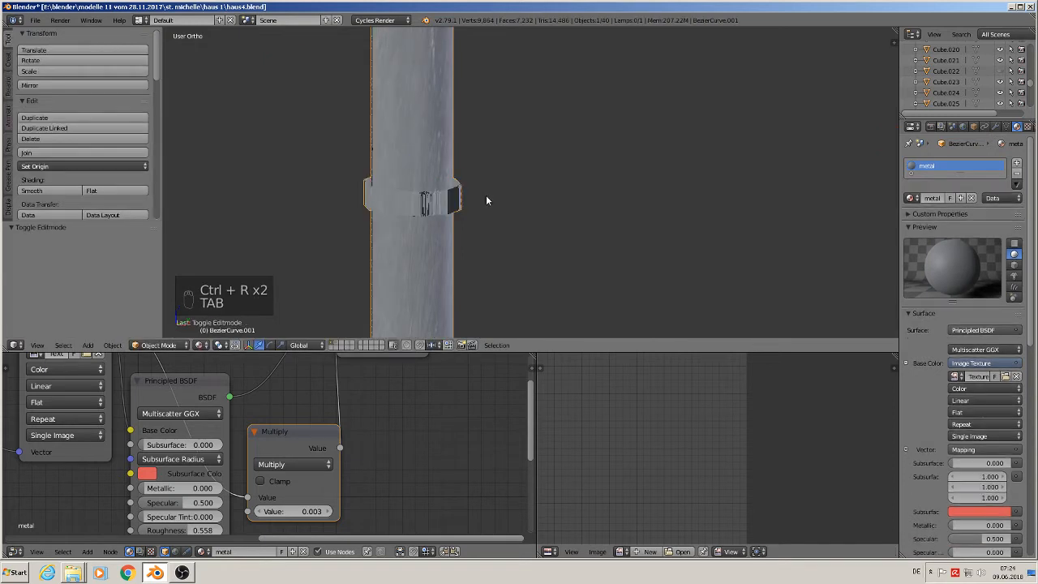
click(44, 192)
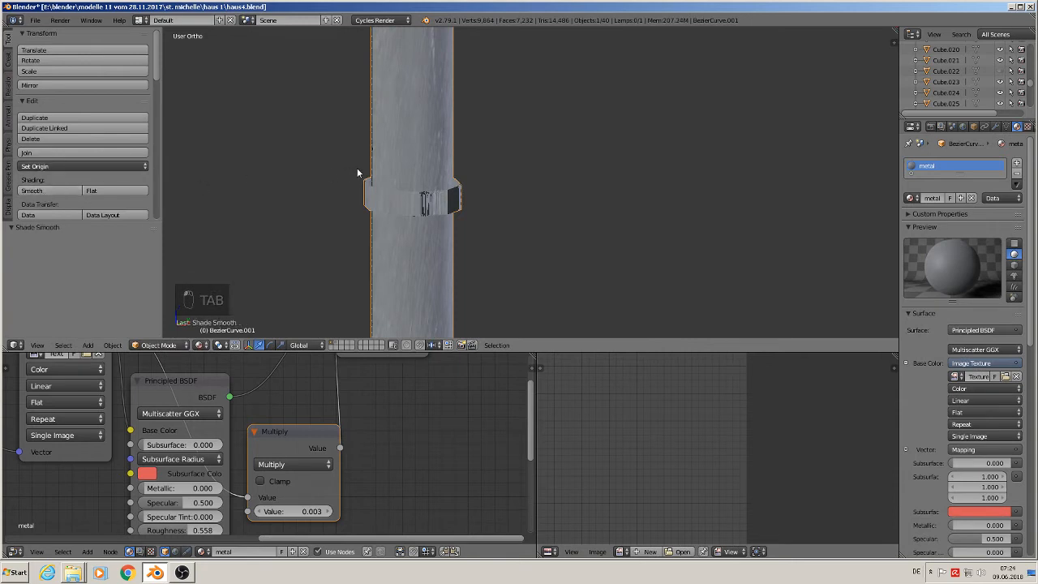
click(997, 127)
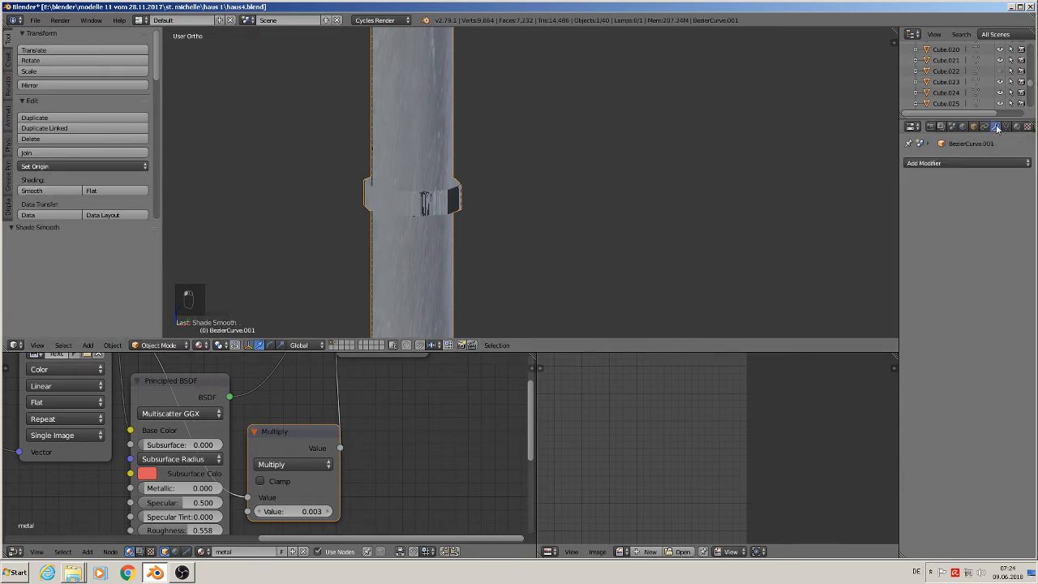
scroll(432, 207, up, 1)
scroll(130, 217, down, 2)
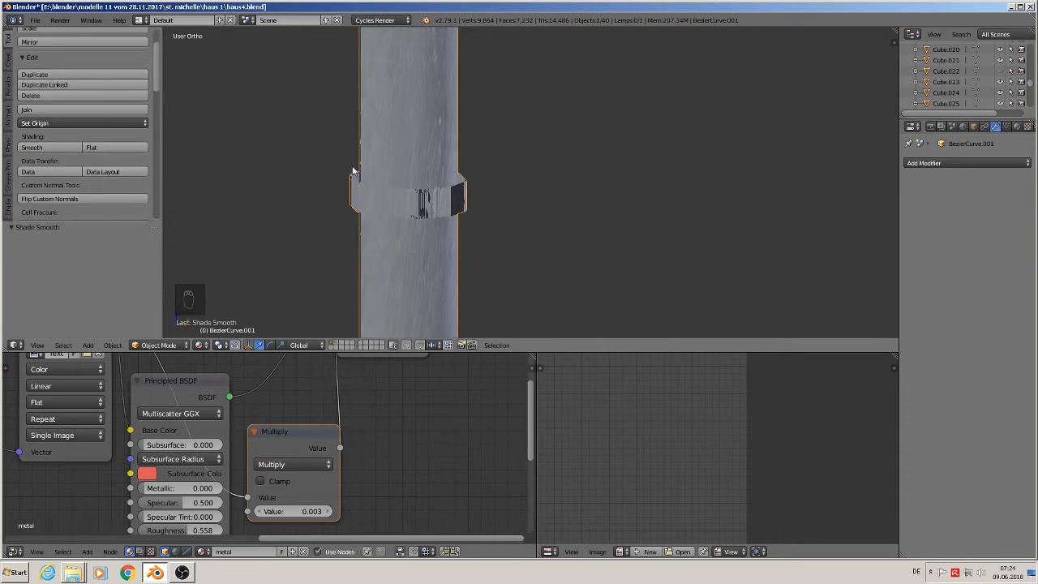
Select the entire drainpipe mesh in Edit Mode and recalculate its normals.
key(Tab)
key(a)
key(a)
key(a)
key(a)
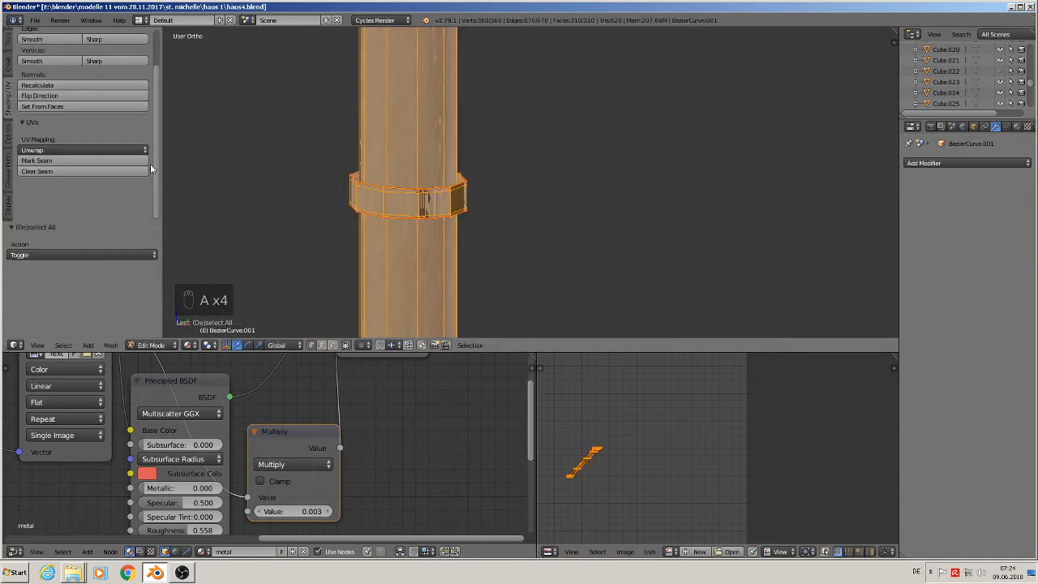
click(56, 86)
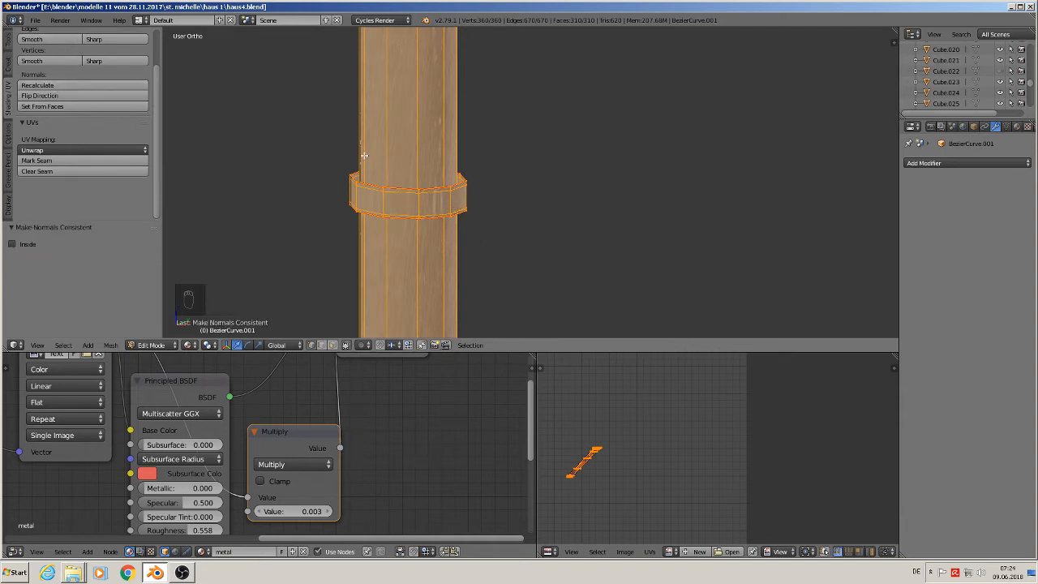
Unwrap the selected drainpipe mesh again with Cylinder Projection and return to Object Mode.
key(u)
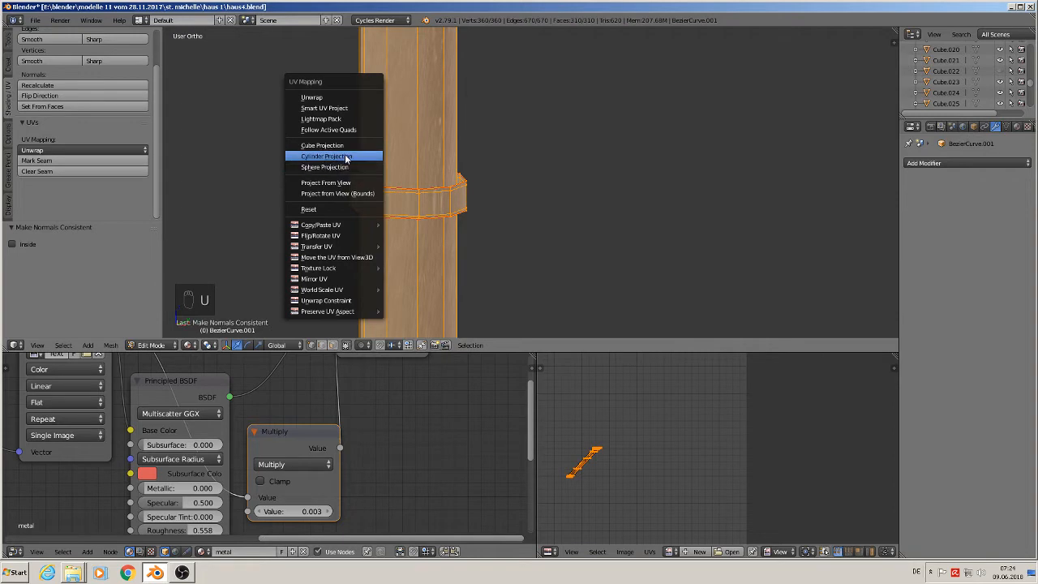
click(345, 157)
key(Tab)
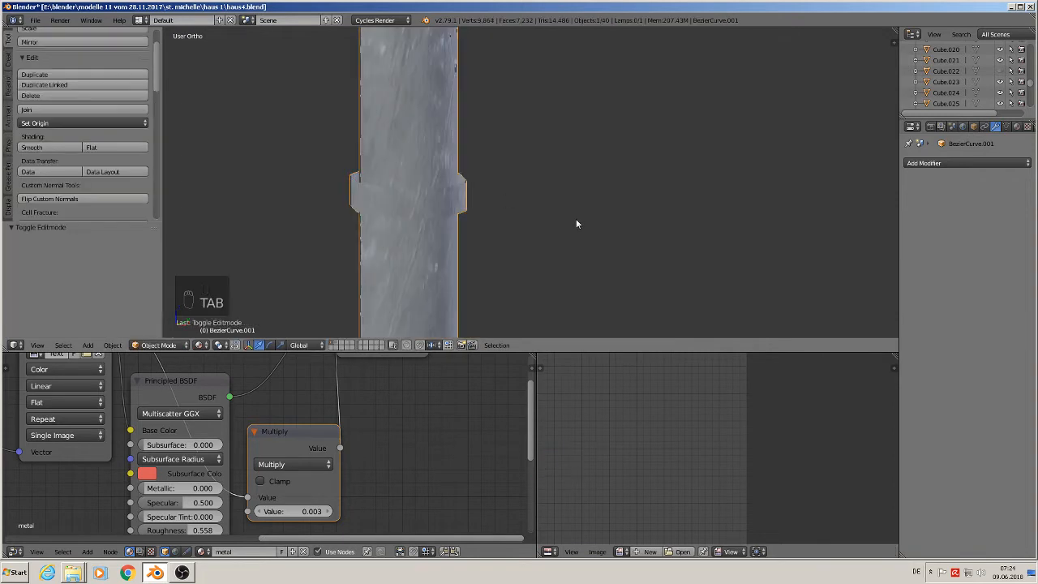
Assign the existing metal material to the shorter white roof gutter, Cylinder.003.
scroll(592, 244, down, 8)
shift+middle_drag(615, 186, 591, 165)
scroll(592, 168, down, 10)
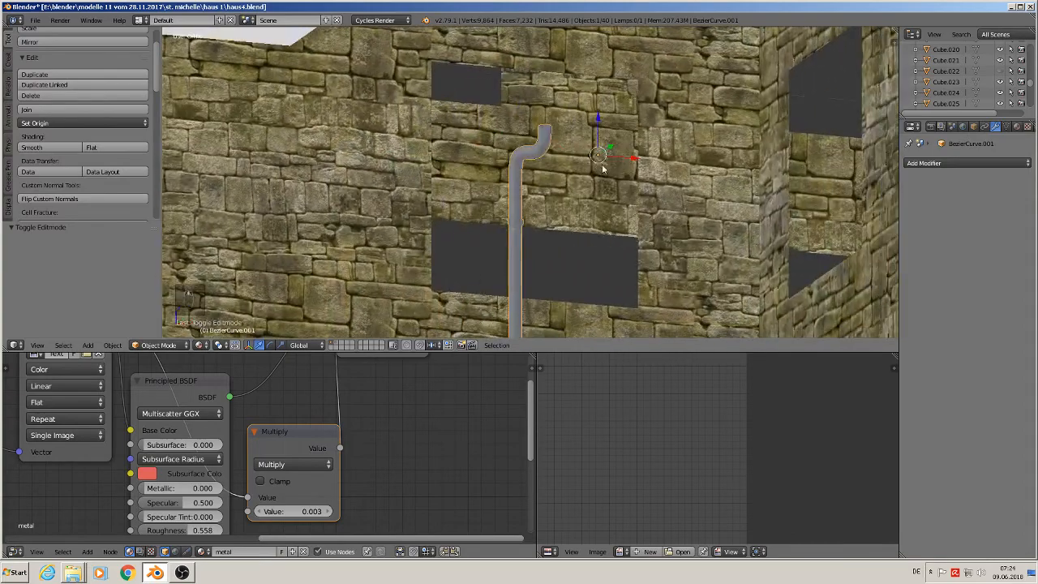
scroll(555, 146, up, 7)
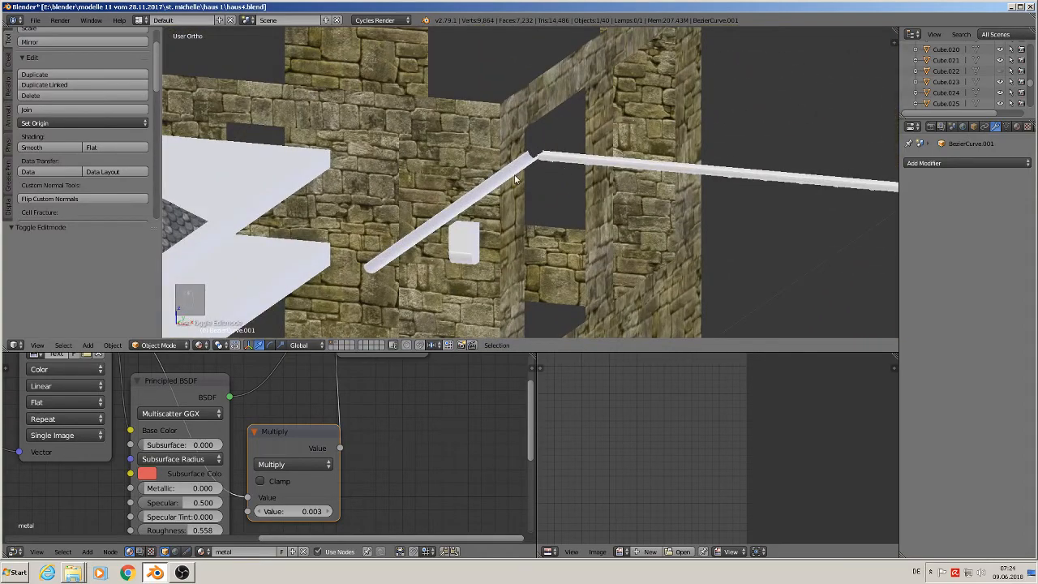
right_click(492, 203)
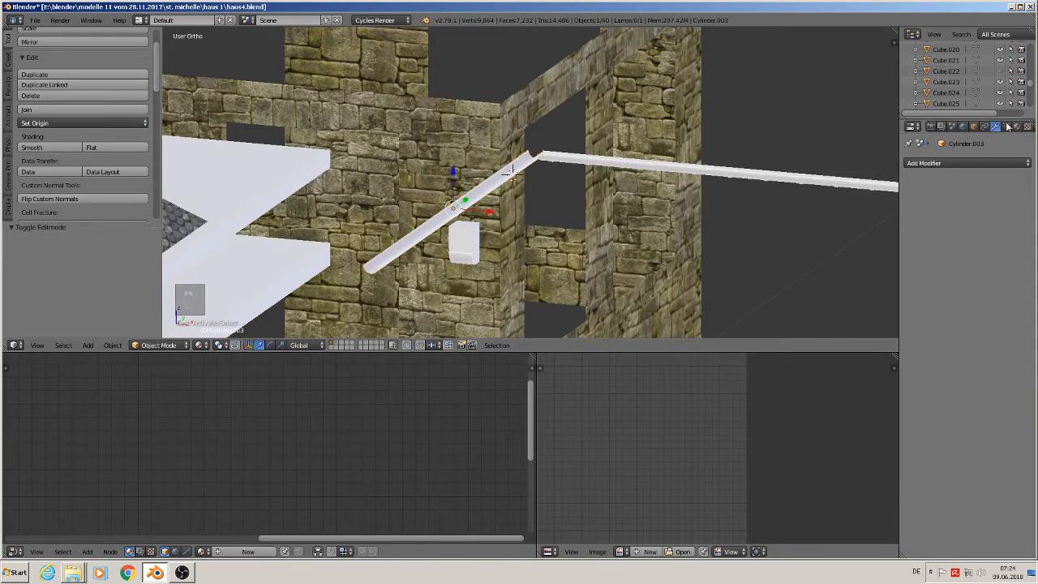
click(1018, 127)
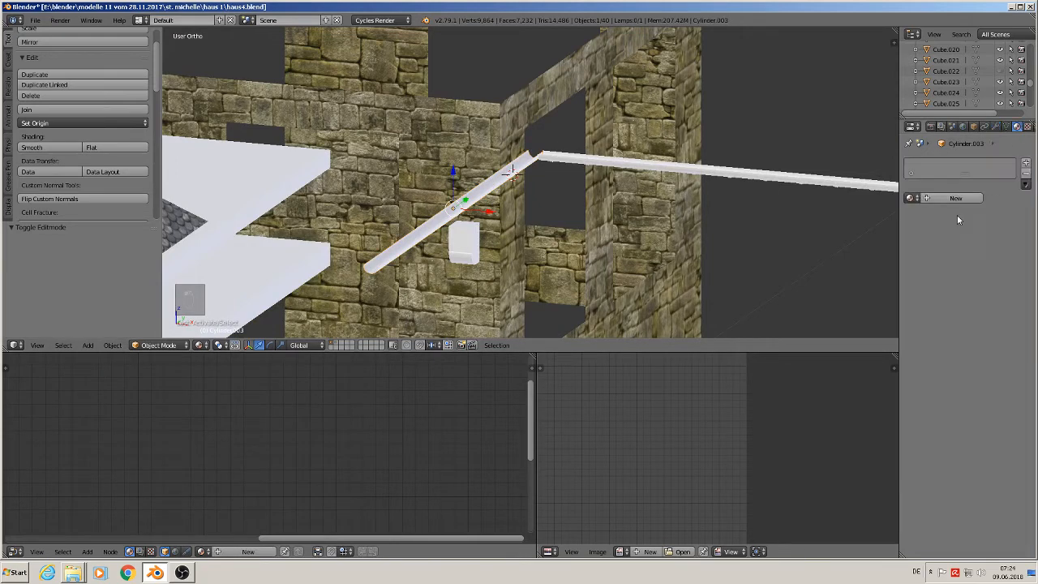
click(912, 198)
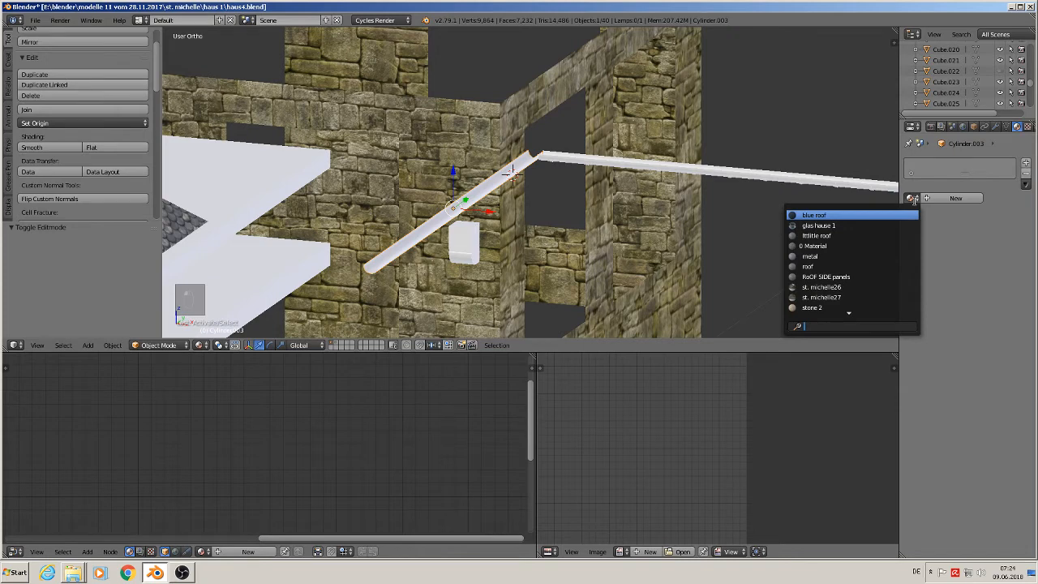
click(804, 256)
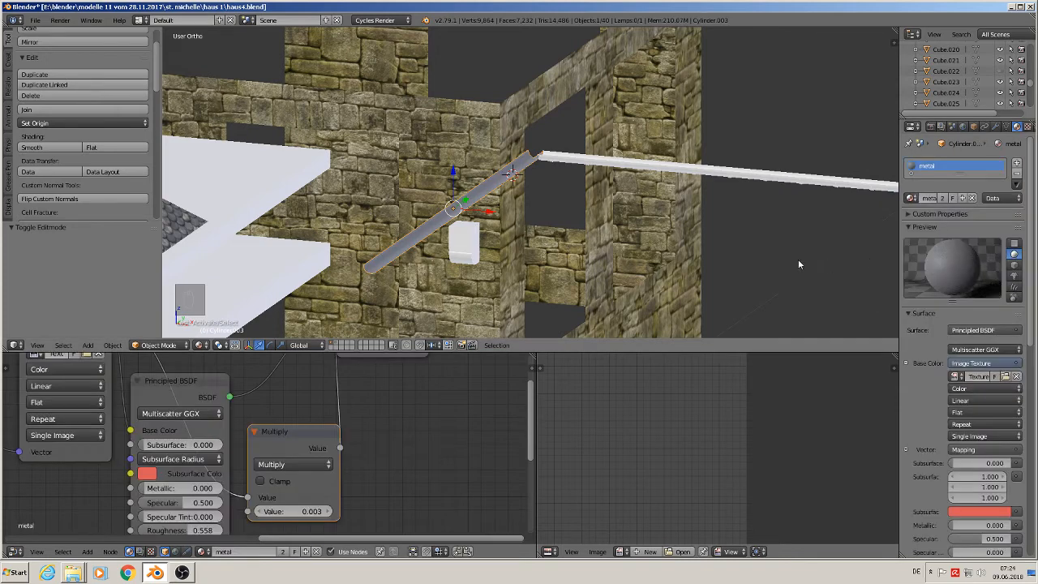
Assign the existing metal material to the long roof gutter with the brackets, Cylinder.002.
right_click(668, 175)
click(912, 198)
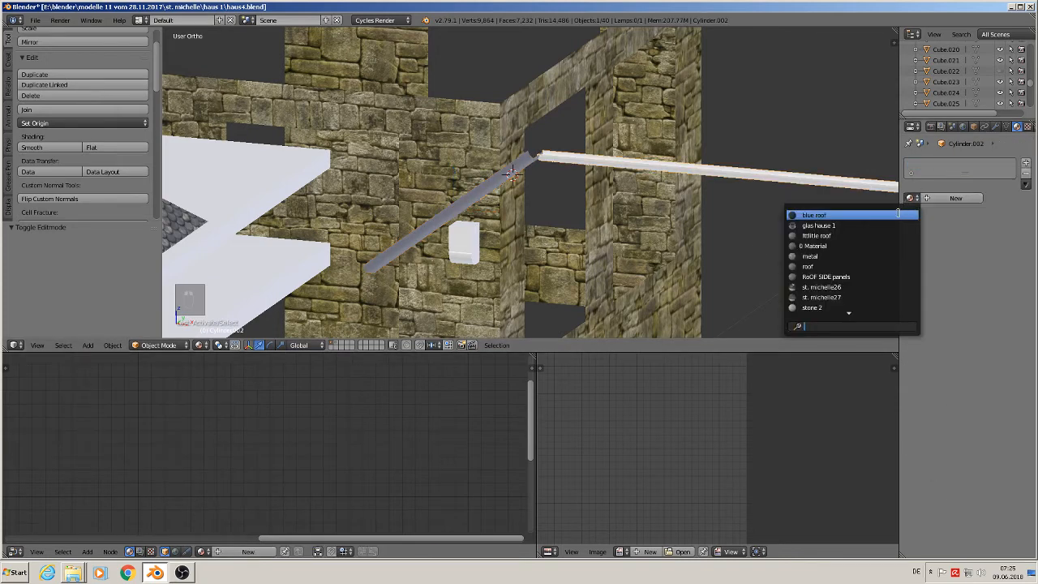
click(850, 245)
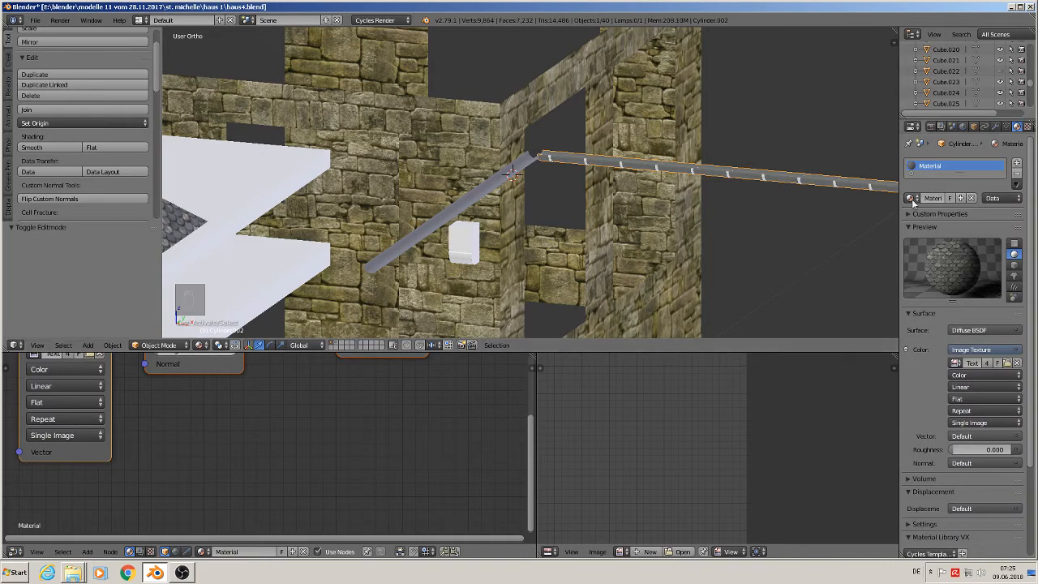
click(912, 198)
click(850, 257)
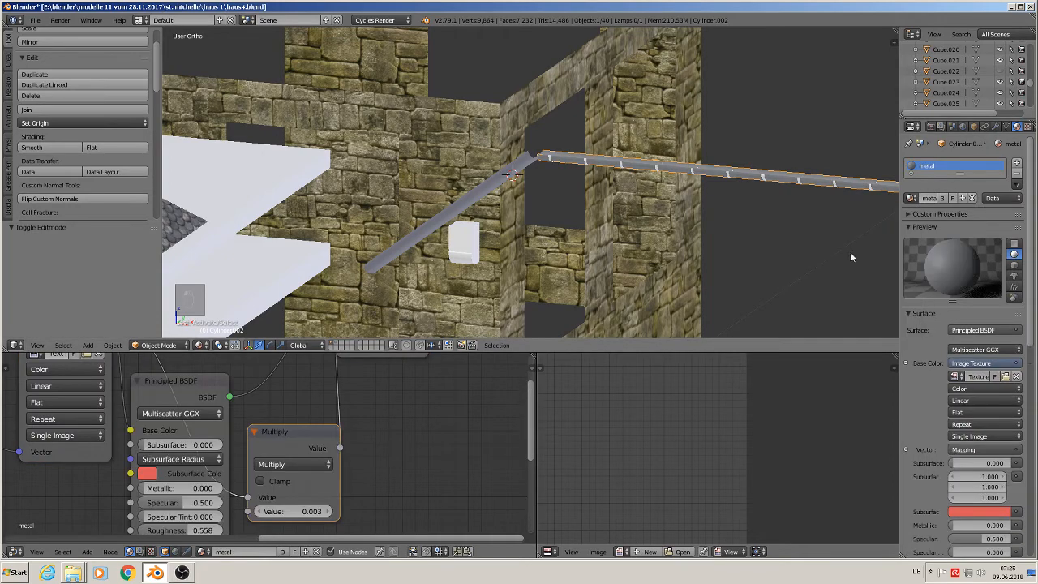
Mark the end edge loop of the long gutter as a seam in Edit Mode, at the corner where the two gutters meet.
scroll(513, 170, up, 8)
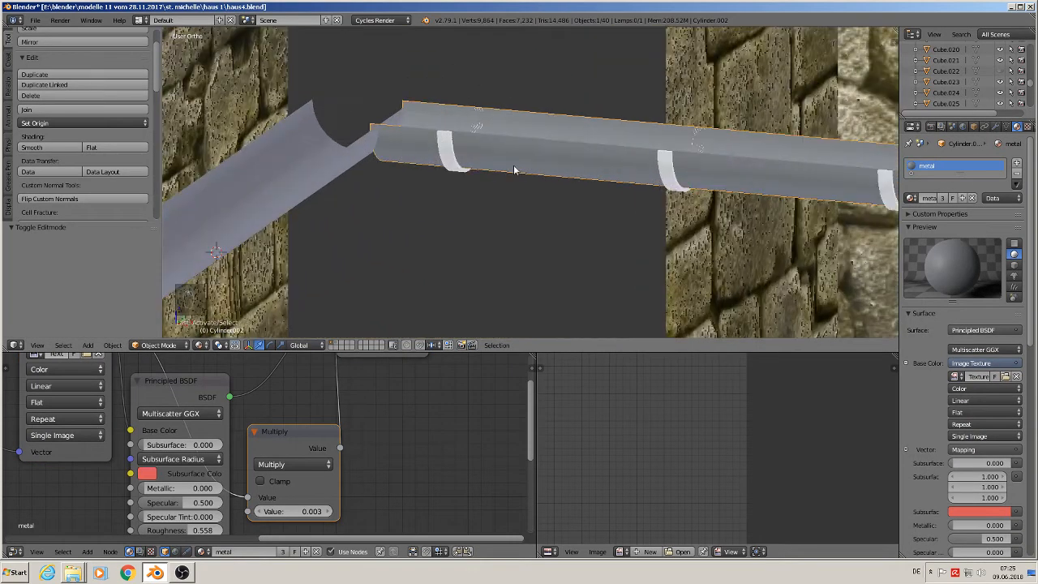
scroll(514, 170, down, 3)
key(Tab)
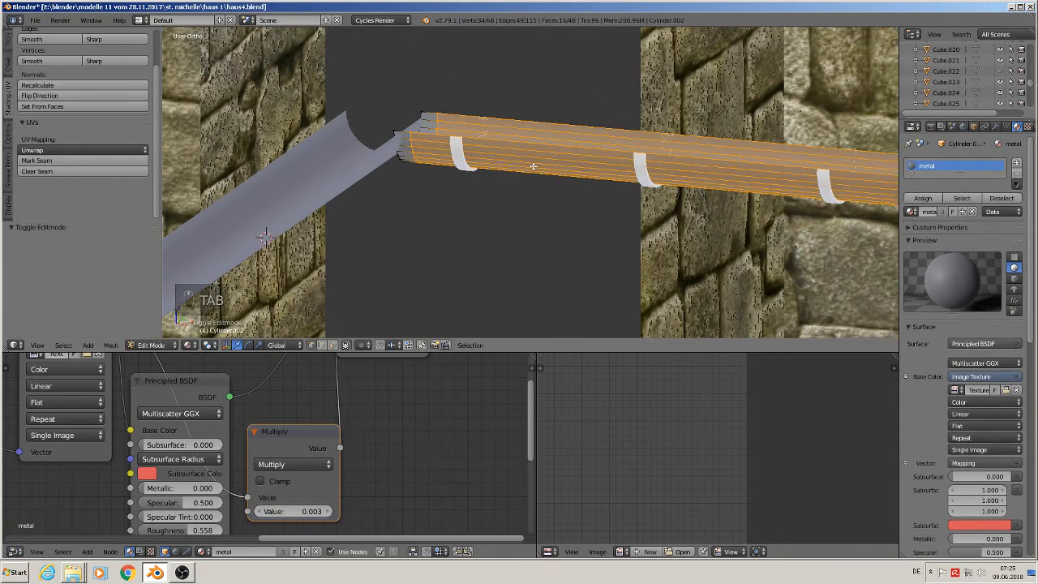
scroll(533, 166, down, 4)
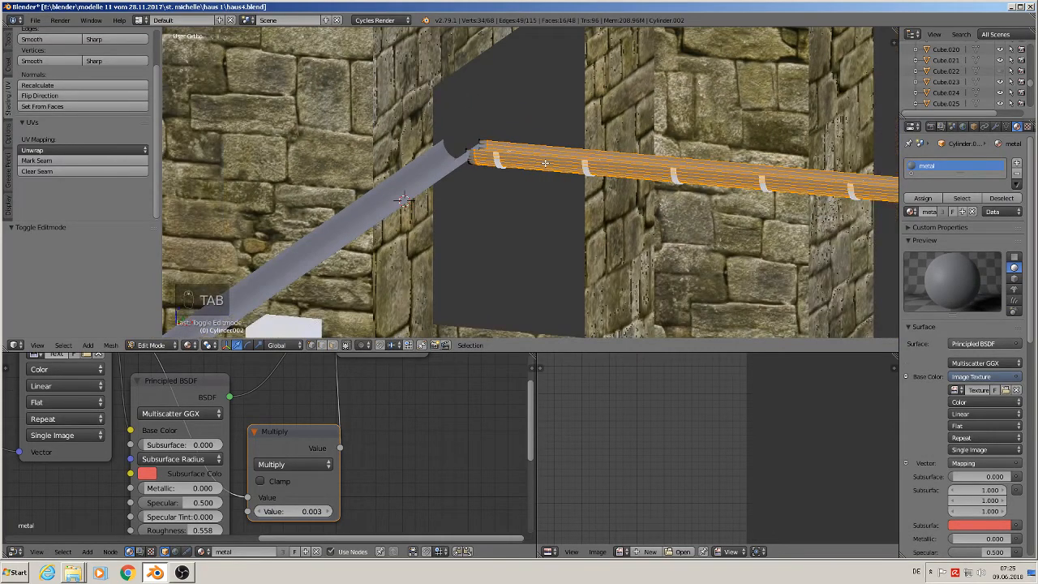
scroll(478, 145, up, 4)
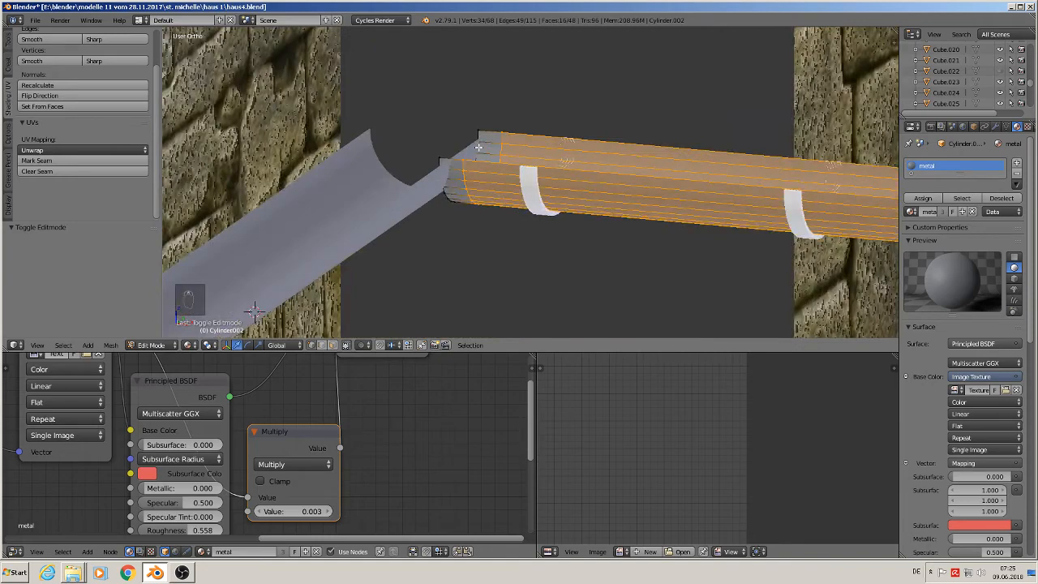
alt+right_click(478, 147)
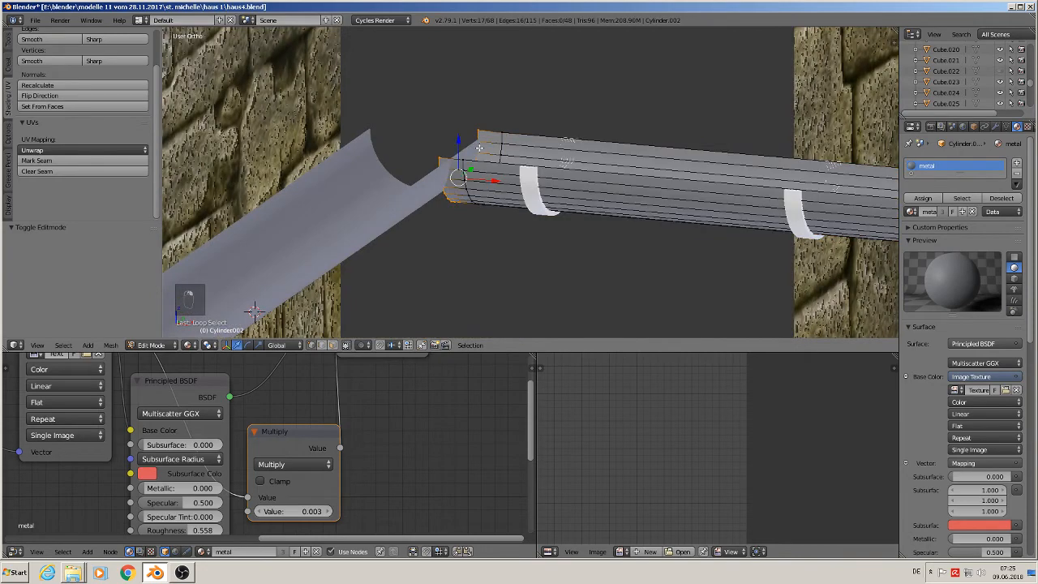
click(63, 161)
Mark the end edge loop at the far end of the long gutter as a seam.
middle_drag(568, 194, 733, 86)
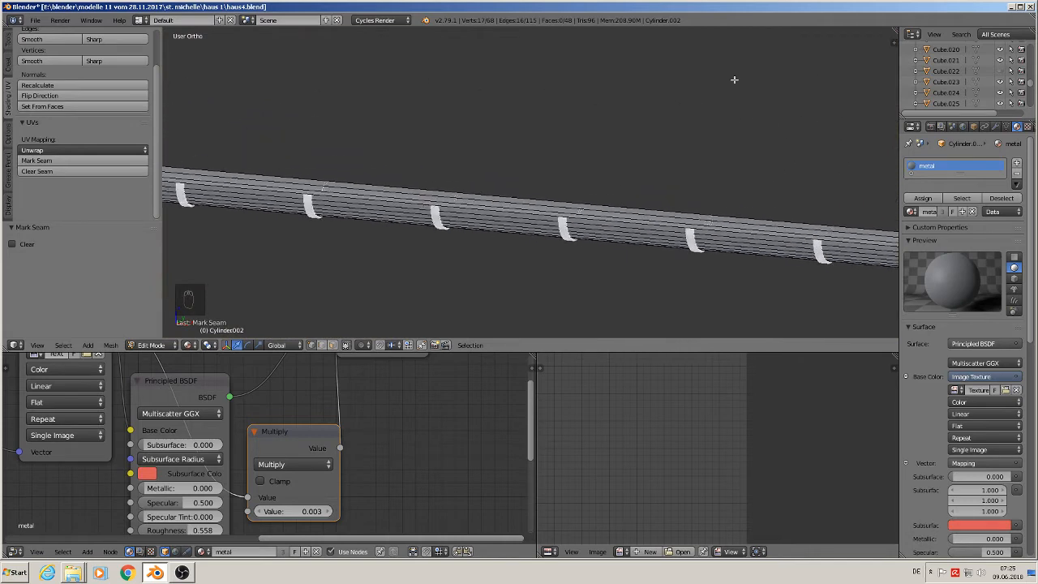
scroll(843, 187, down, 5)
shift+middle_drag(849, 192, 667, 172)
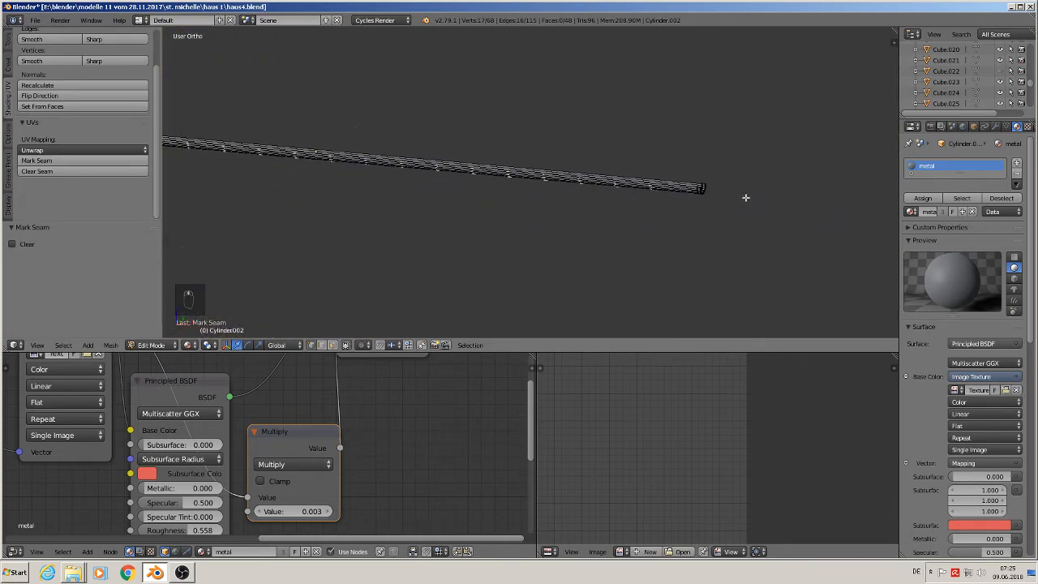
scroll(742, 195, up, 9)
alt+right_click(486, 168)
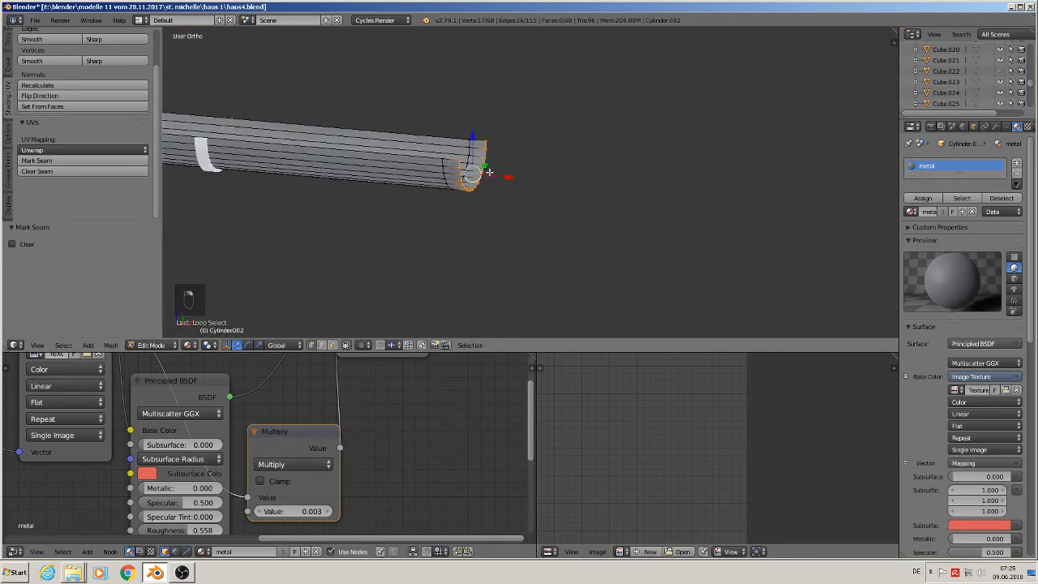
click(49, 162)
Mark the two rim edge loops running along the length of the long gutter as seams.
ctrl+scroll(460, 214, up, 6)
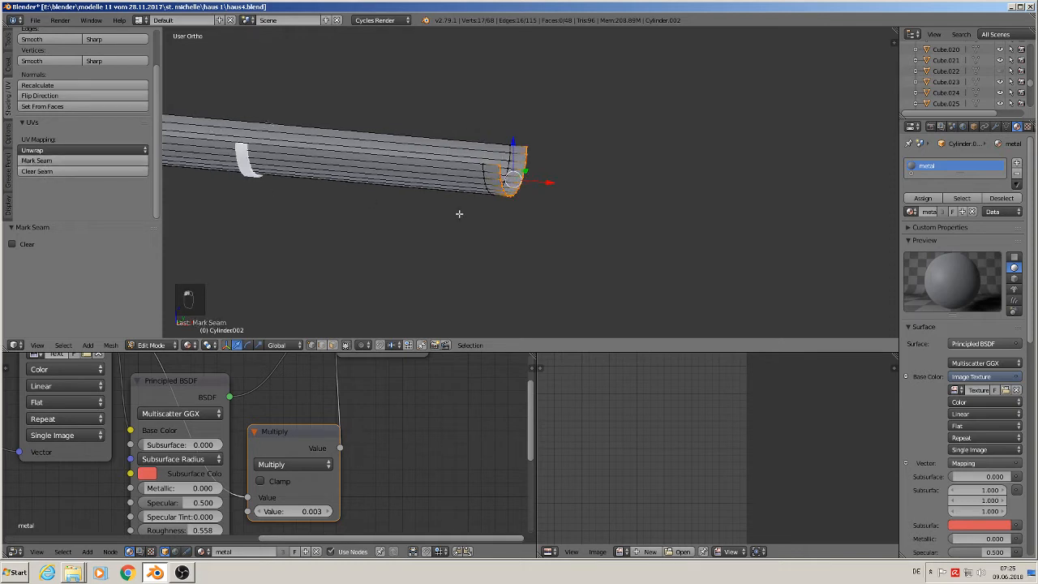
alt+right_click(561, 164)
alt+shift+right_click(590, 143)
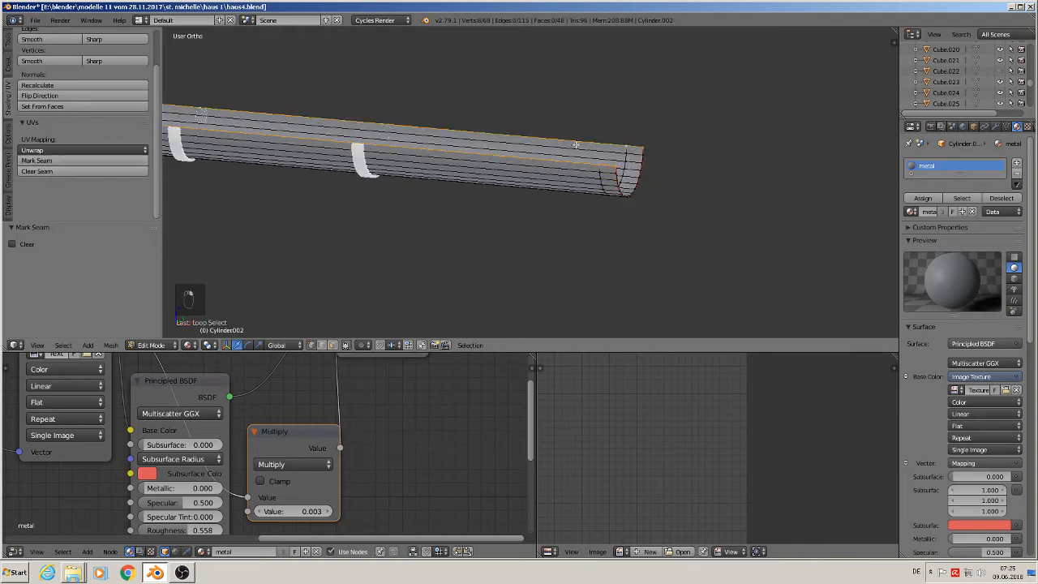
click(86, 160)
Unwrap the whole mesh of the long gutter along its seams and return to Object Mode.
middle_drag(424, 172, 465, 154)
key(Tab)
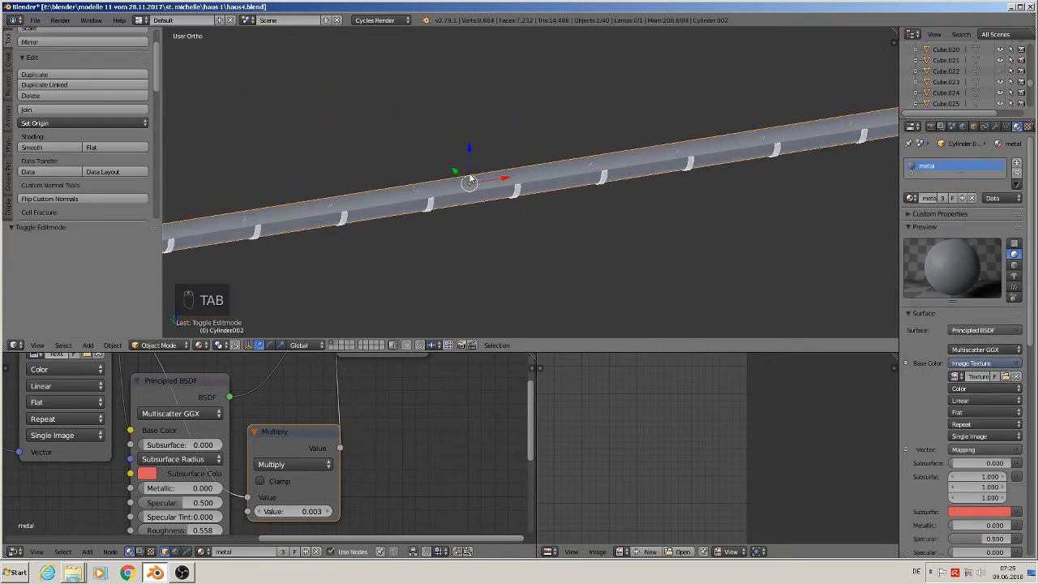
key(Tab)
key(Tab)
key(Tab)
key(Tab)
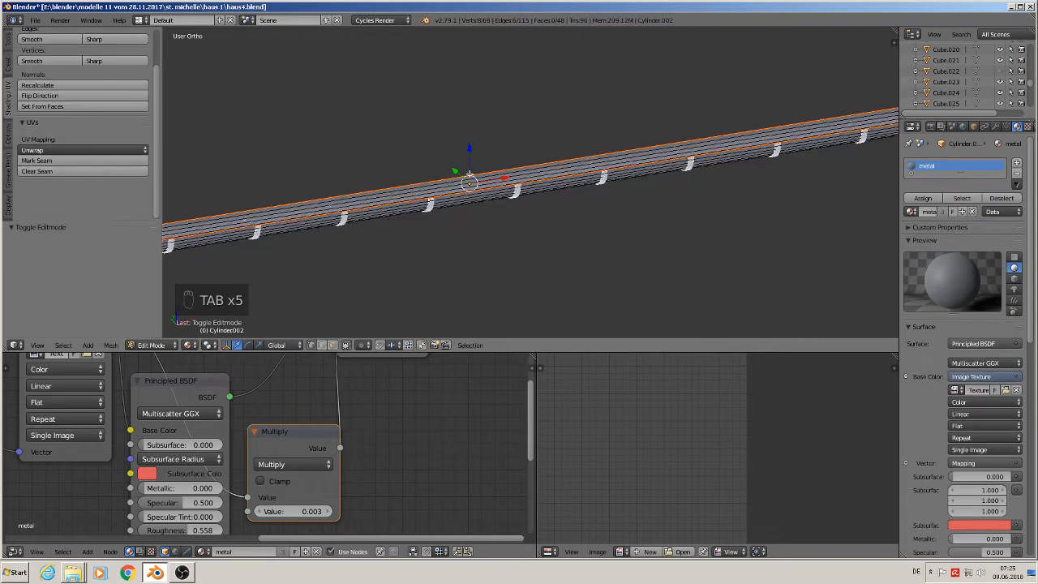
key(a)
key(a)
key(a)
key(a)
key(a)
key(a)
key(a)
key(a)
key(u)
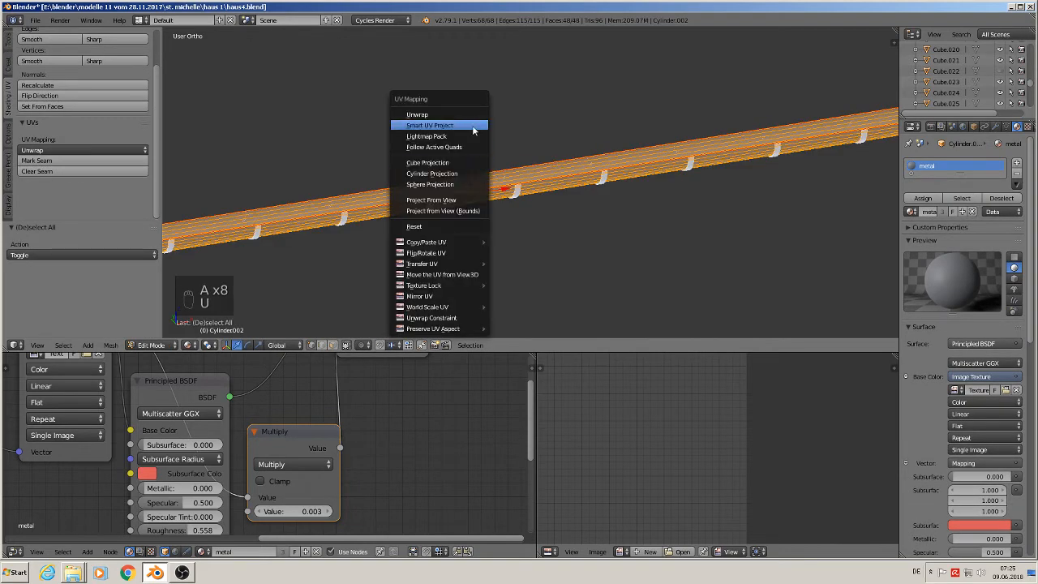
click(470, 111)
key(Tab)
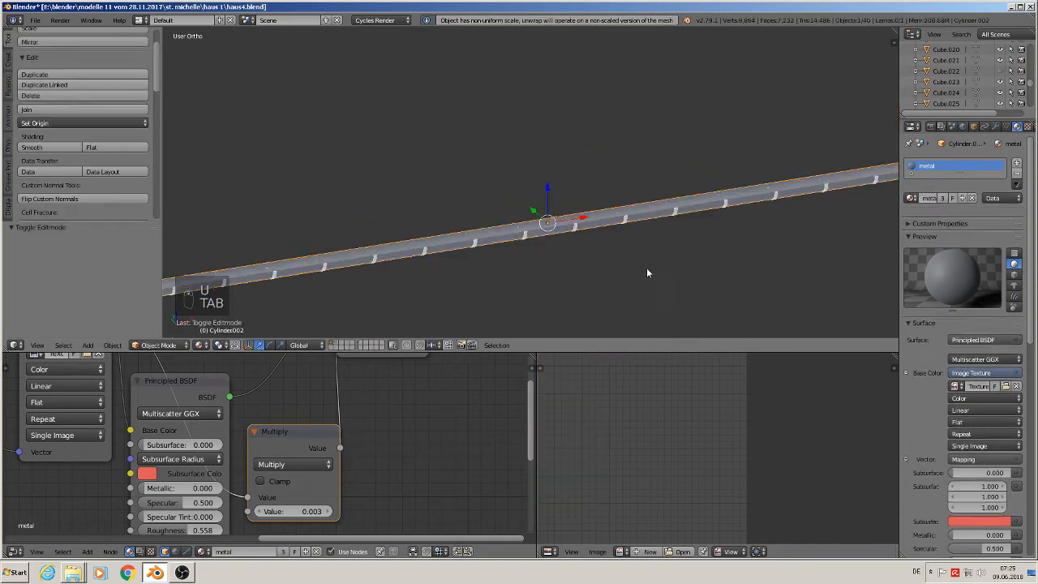
Apply the rotation and scale of the long gutter, Cylinder.002.
middle_drag(646, 274, 503, 226)
scroll(502, 225, up, 1)
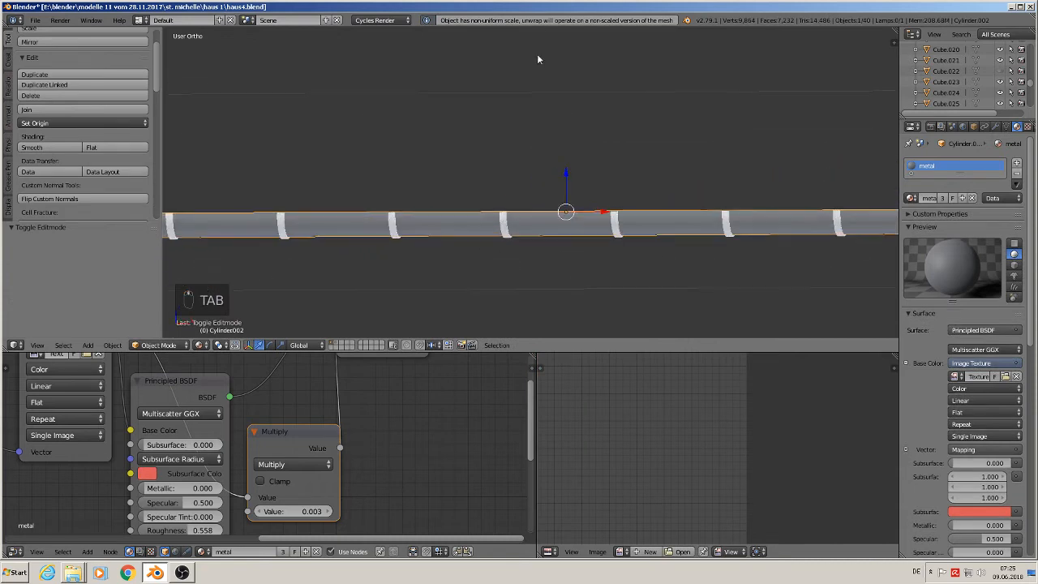
click(110, 346)
mouse_move(149, 266)
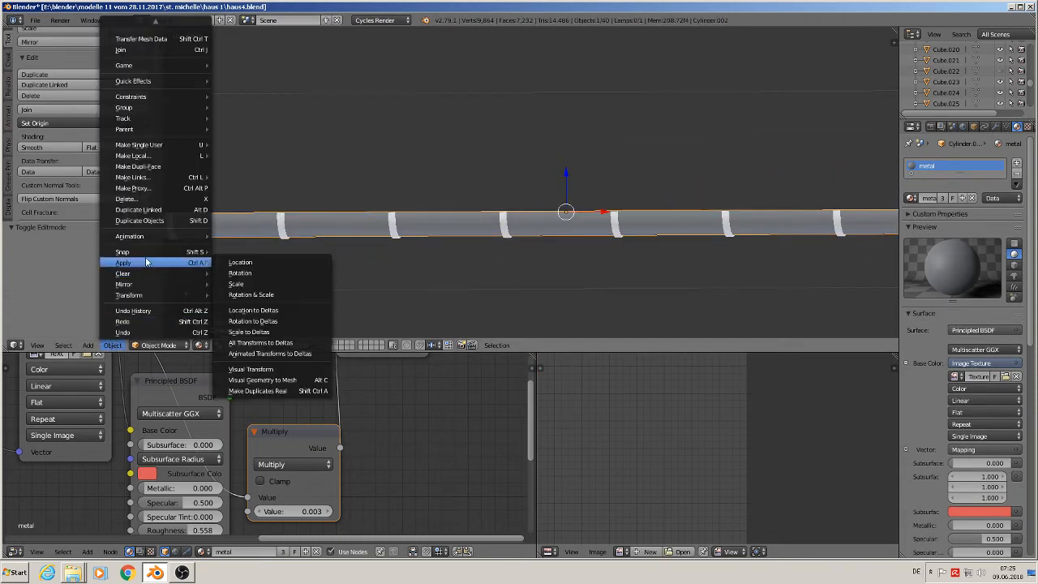
click(245, 295)
Unwrap the long gutter's mesh again in Edit Mode and return to Object Mode.
key(Tab)
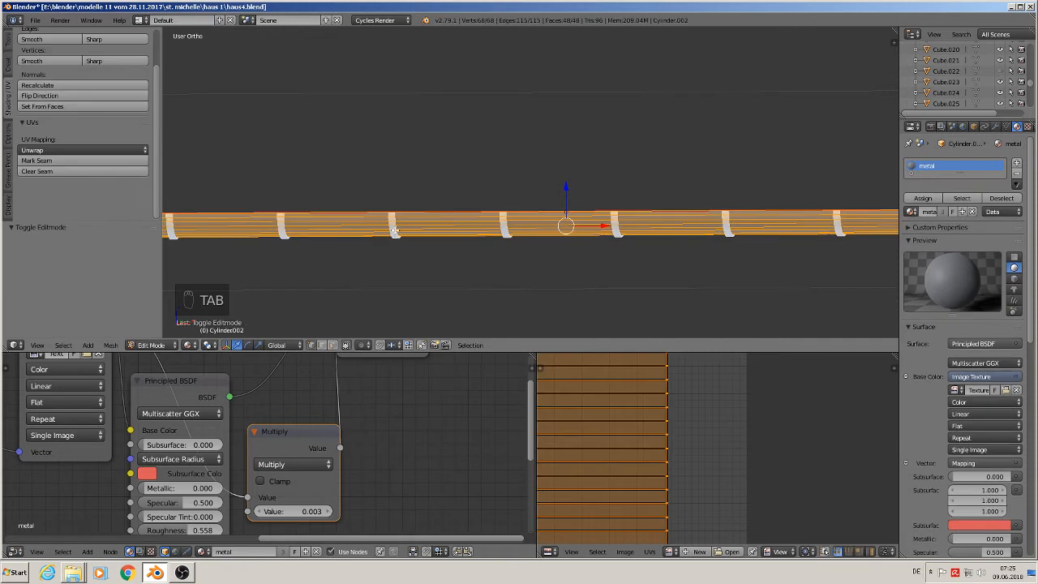
key(u)
click(396, 232)
key(Tab)
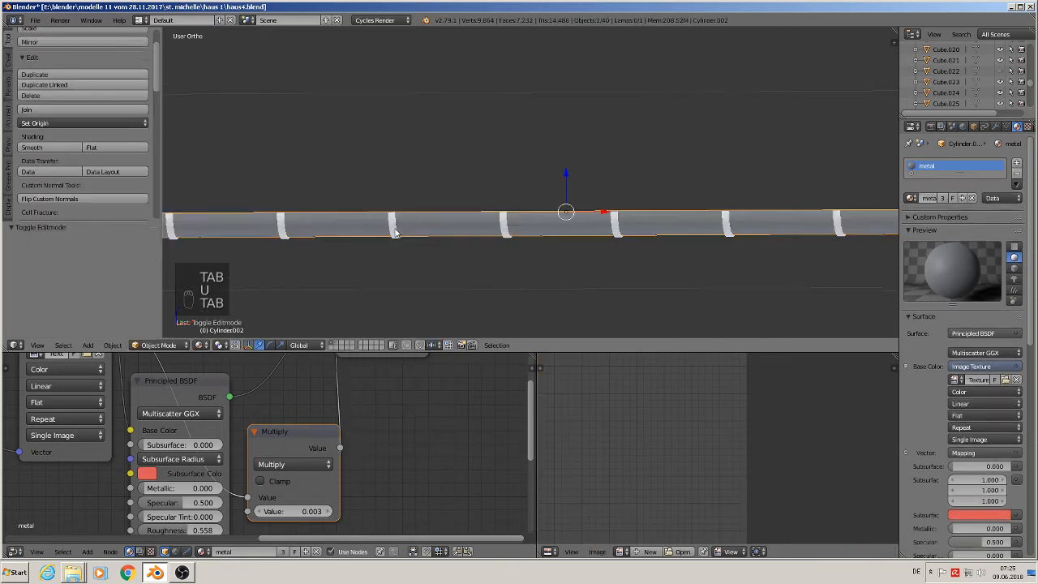
Mark the end edge loop of the shorter gutter, Cylinder.003, as a seam in Edit Mode, at the end away from the corner.
middle_drag(407, 239, 177, 158)
scroll(371, 256, down, 5)
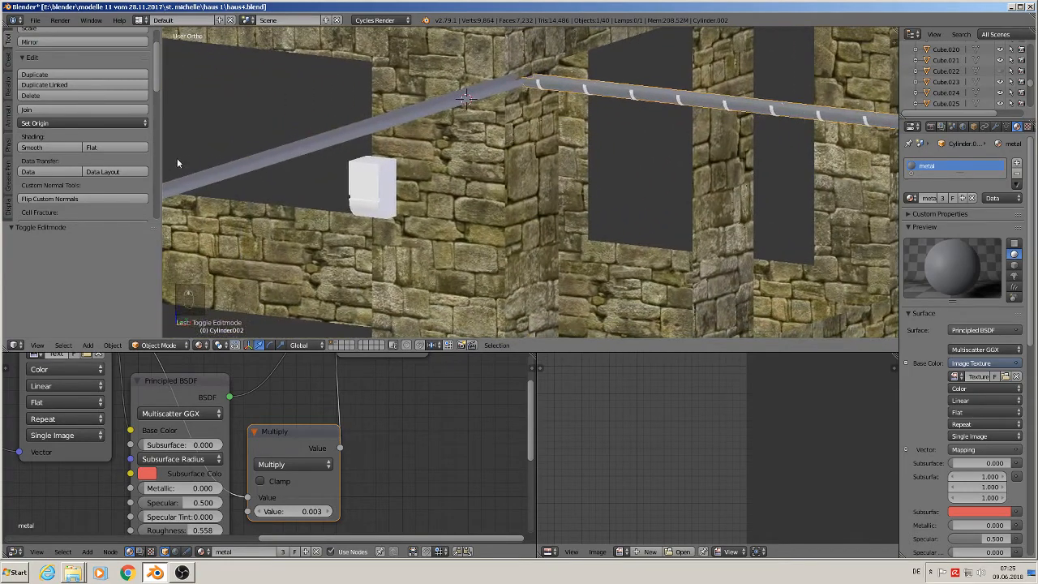
scroll(177, 159, up, 2)
right_click(356, 153)
key(Tab)
shift+middle_drag(288, 210, 506, 194)
scroll(386, 195, up, 4)
alt+right_click(366, 201)
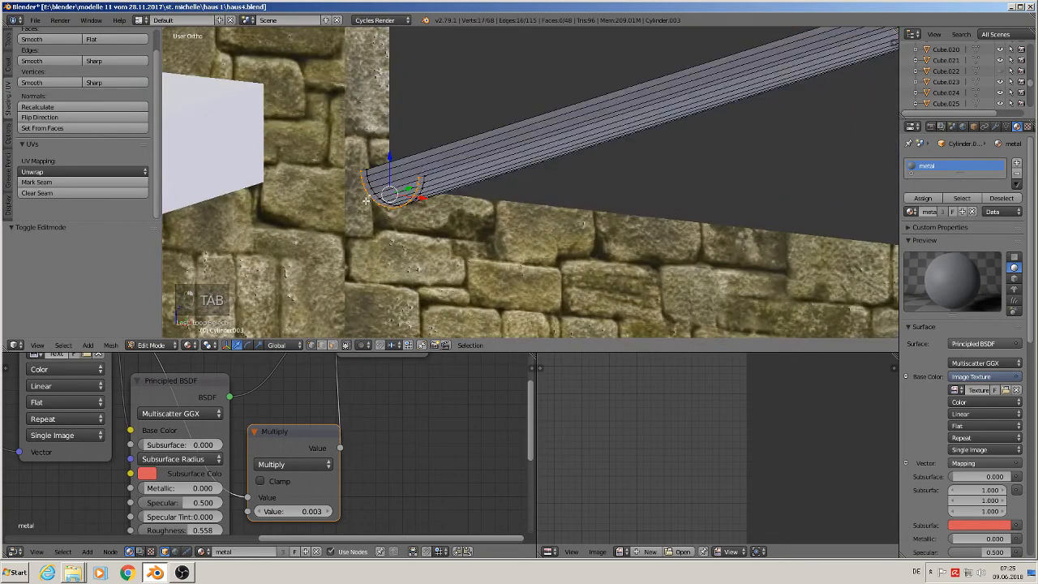
click(37, 181)
Mark the shorter gutter's corner-end edge loop and its two lengthwise rim edge loops as seams.
middle_drag(720, 91, 395, 182)
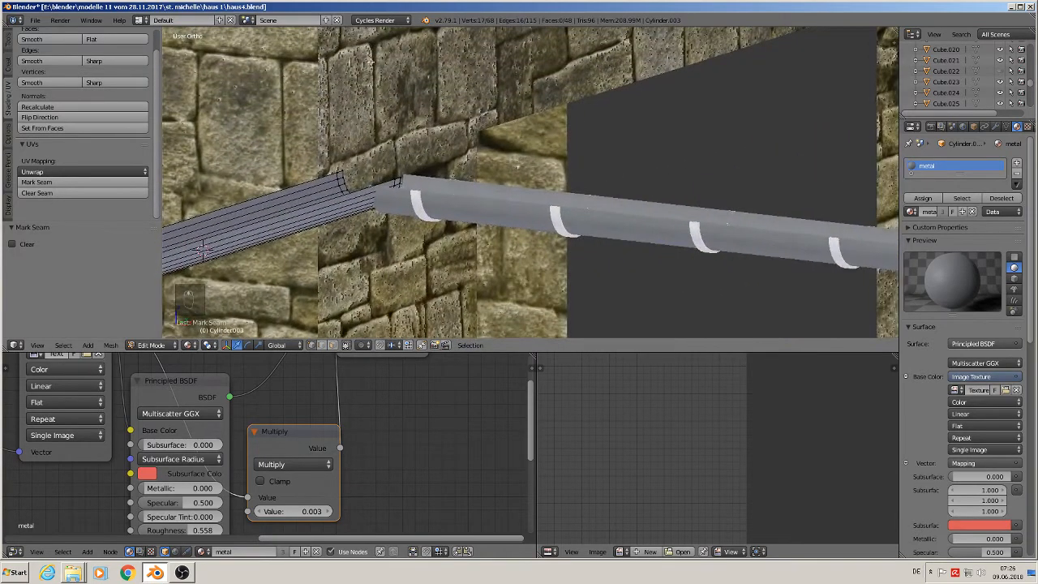
alt+right_click(345, 180)
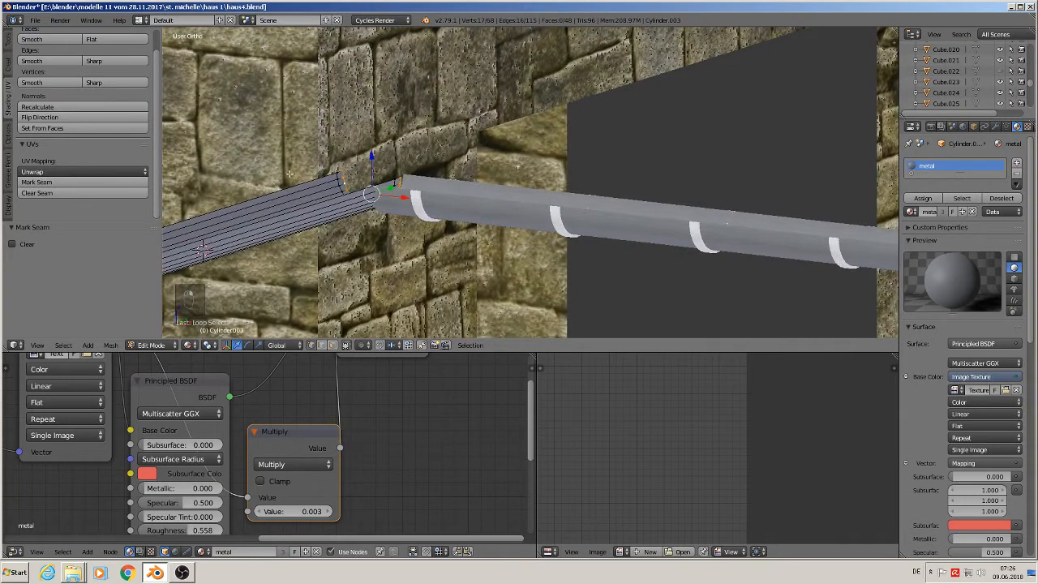
alt+right_click(250, 193)
alt+shift+right_click(372, 190)
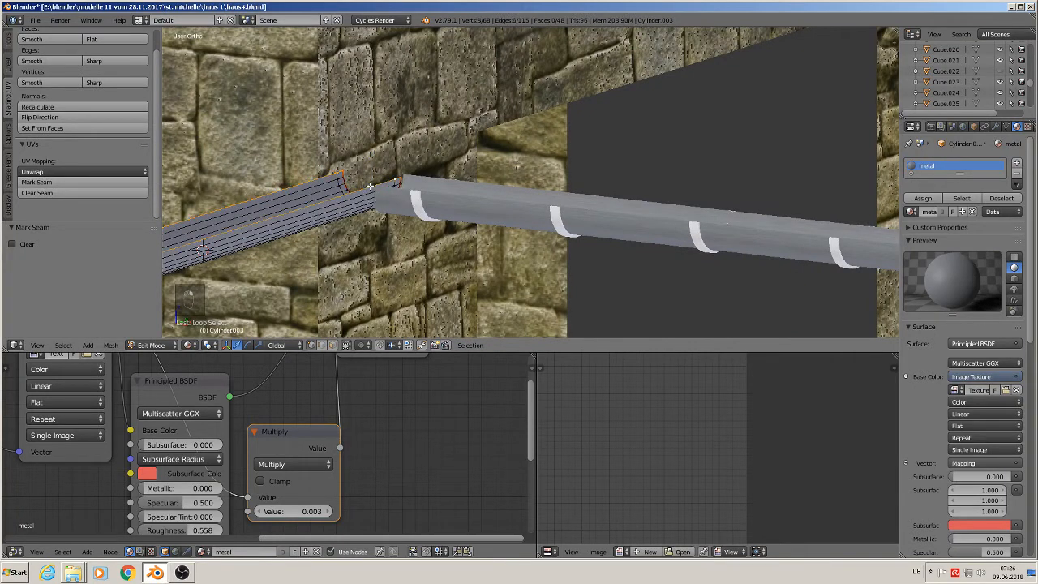
click(36, 182)
Return to Object Mode and apply the rotation and scale of the shorter gutter.
middle_drag(231, 270, 292, 243)
key(Tab)
click(104, 346)
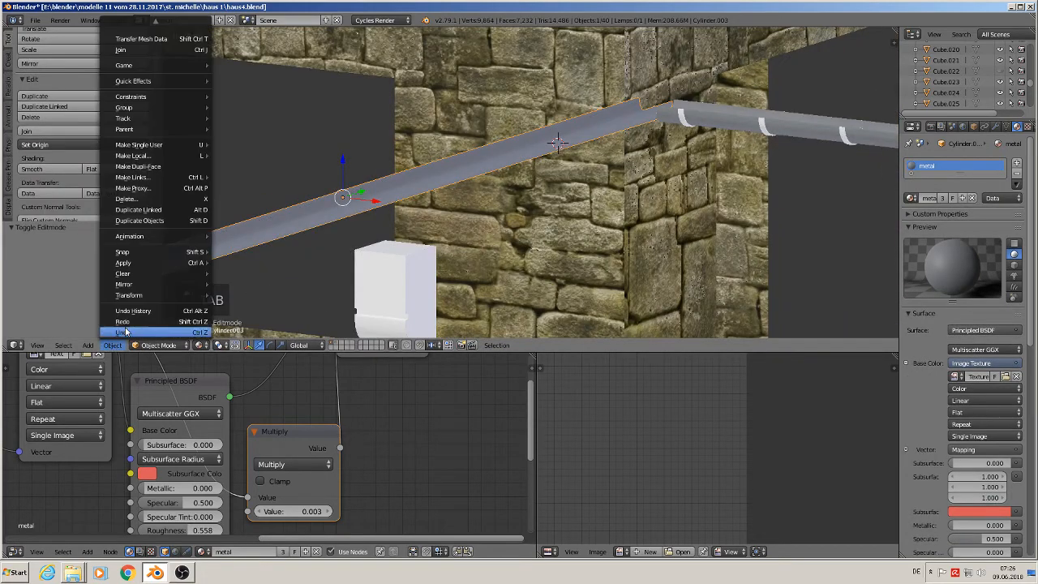
mouse_move(143, 263)
click(252, 295)
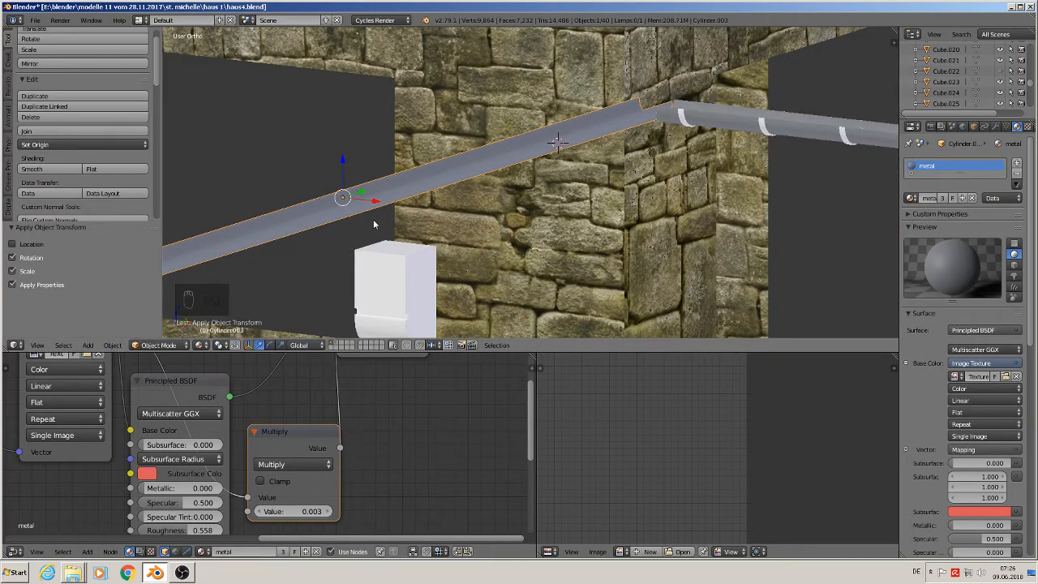
Unwrap the whole mesh of the shorter gutter along its seams and return to Object Mode.
key(Tab)
key(a)
key(a)
key(a)
key(a)
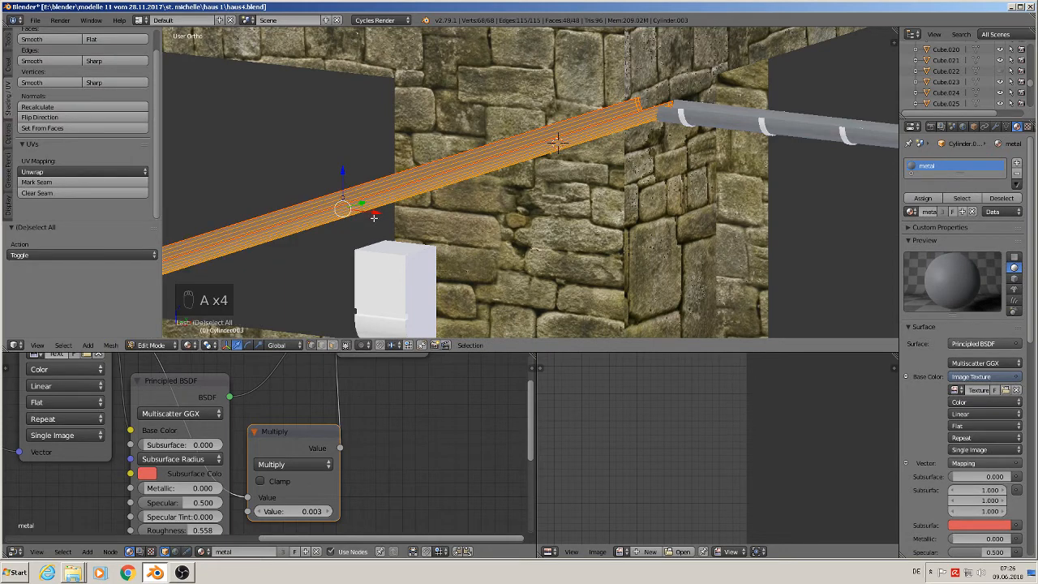
key(u)
click(374, 217)
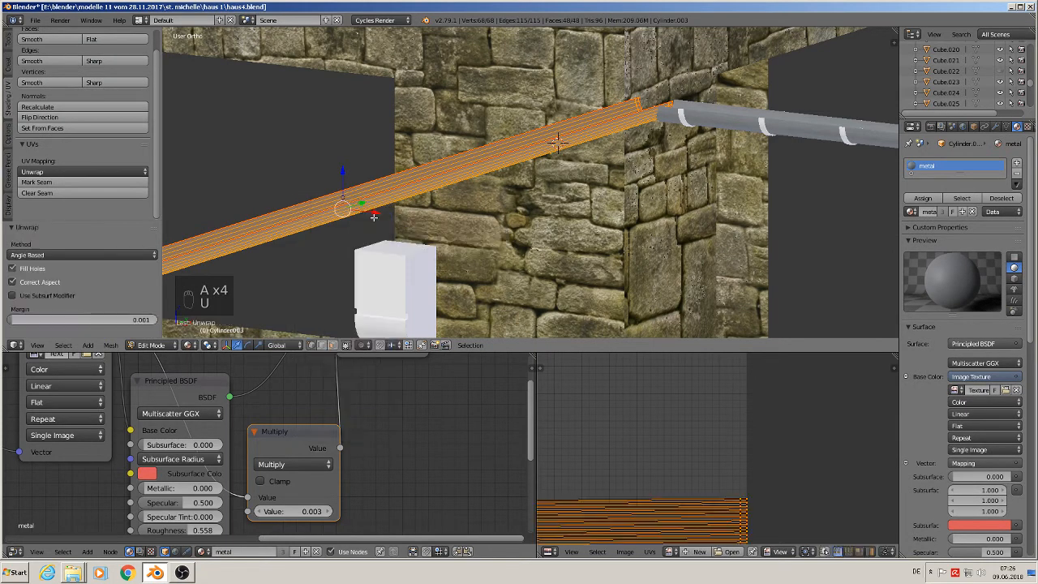
key(Tab)
Select the white gutter brackets, Cylinder.004, and open their modifier settings.
scroll(380, 217, up, 3)
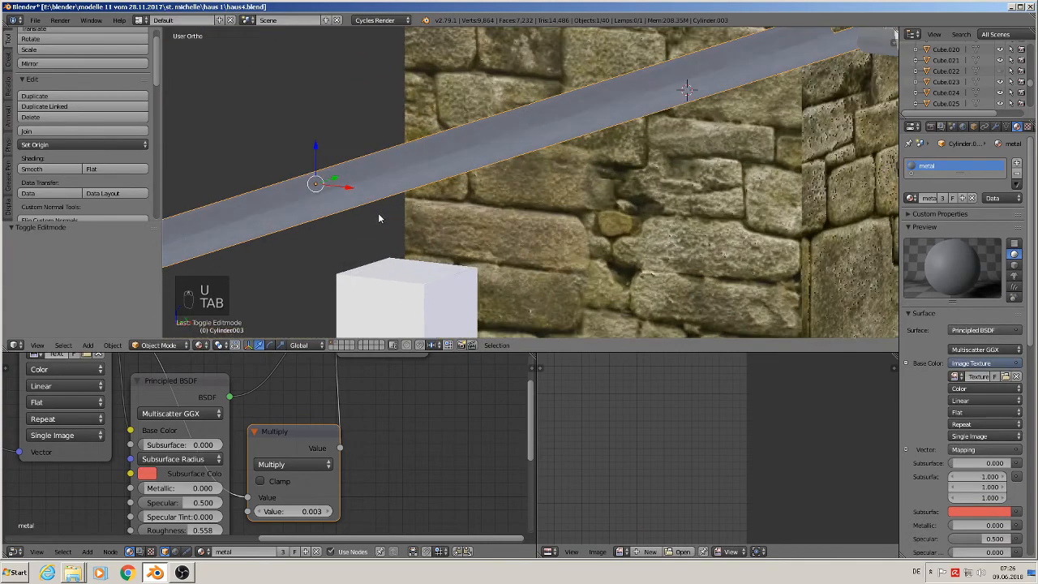
scroll(378, 213, down, 6)
shift+middle_drag(605, 153, 495, 157)
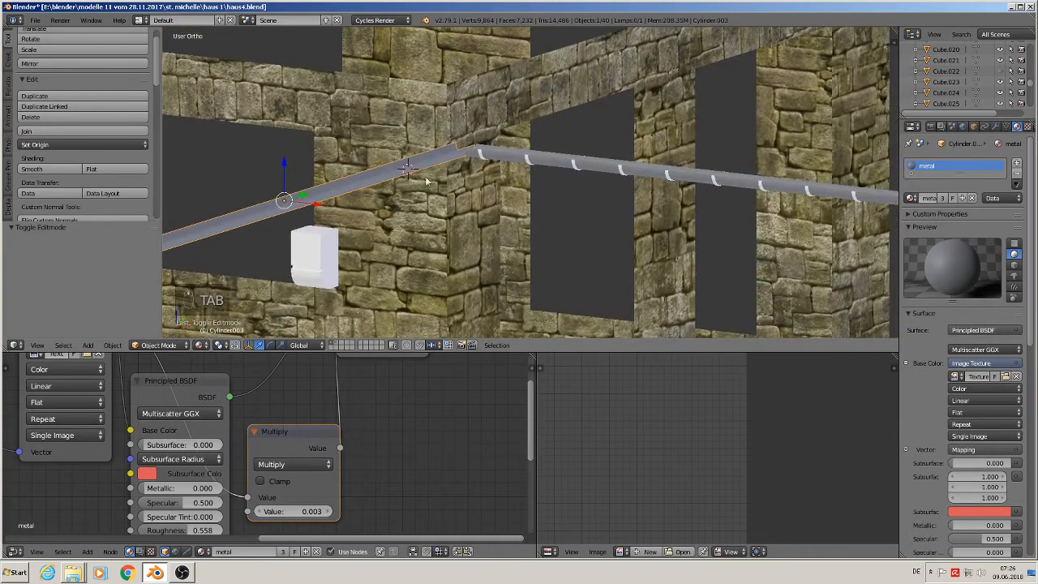
scroll(480, 168, up, 4)
right_click(516, 124)
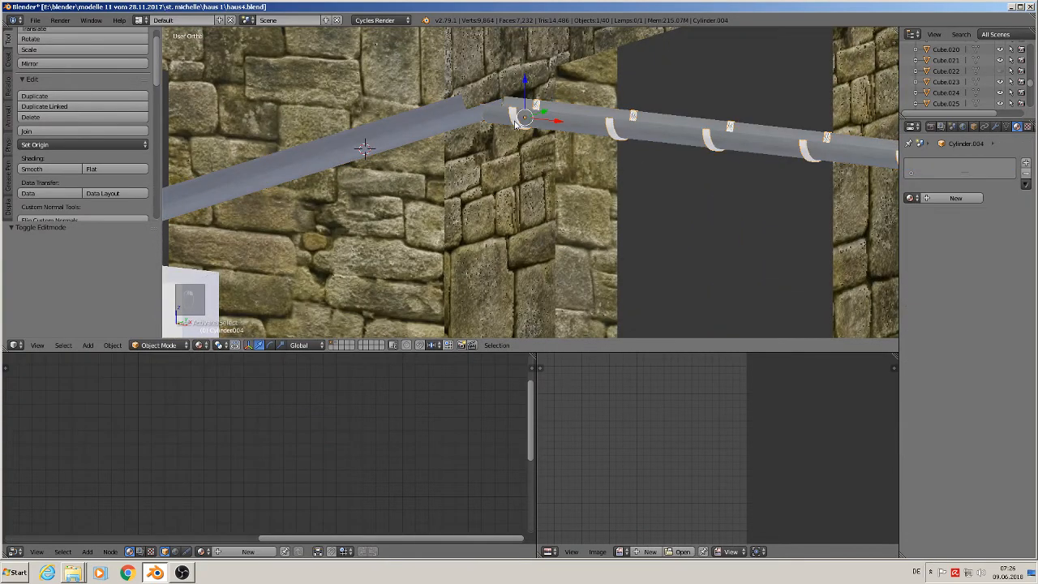
shift+middle_drag(559, 162, 548, 198)
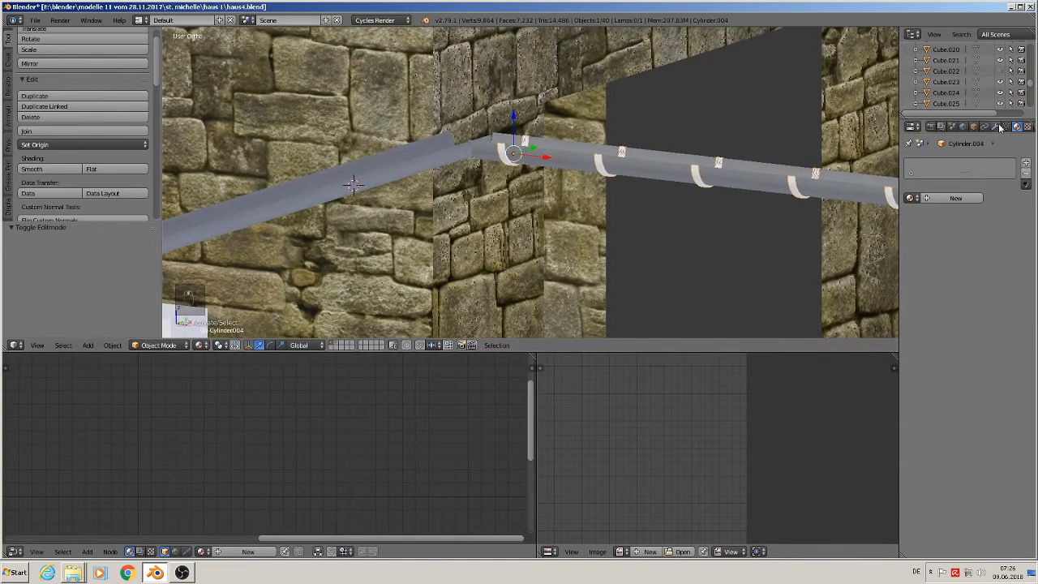
click(997, 127)
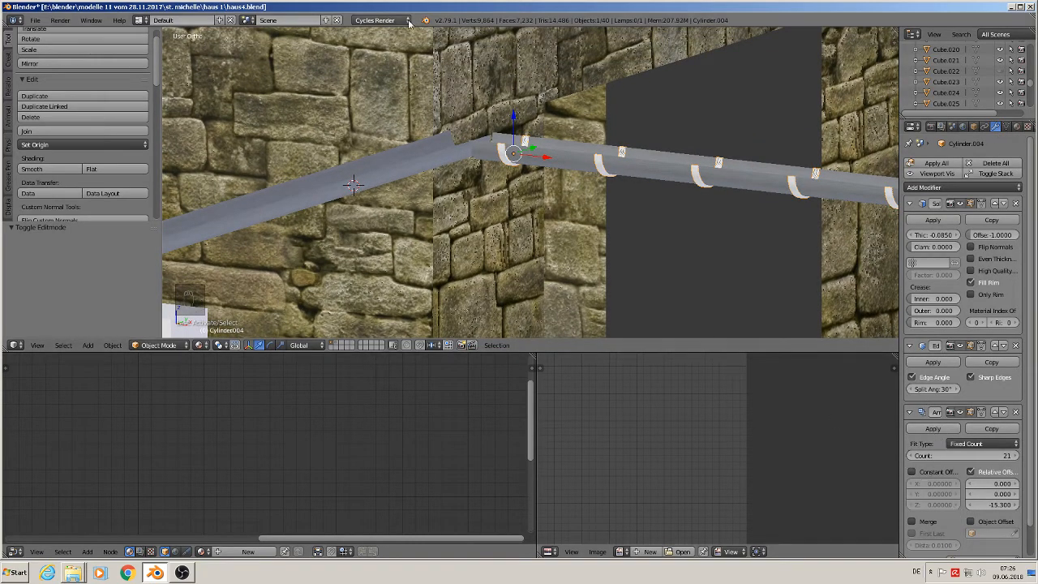
Mark the side edge loop already selected on the first bracket as a seam in Edit Mode.
scroll(606, 234, up, 4)
scroll(606, 234, up, 2)
key(Tab)
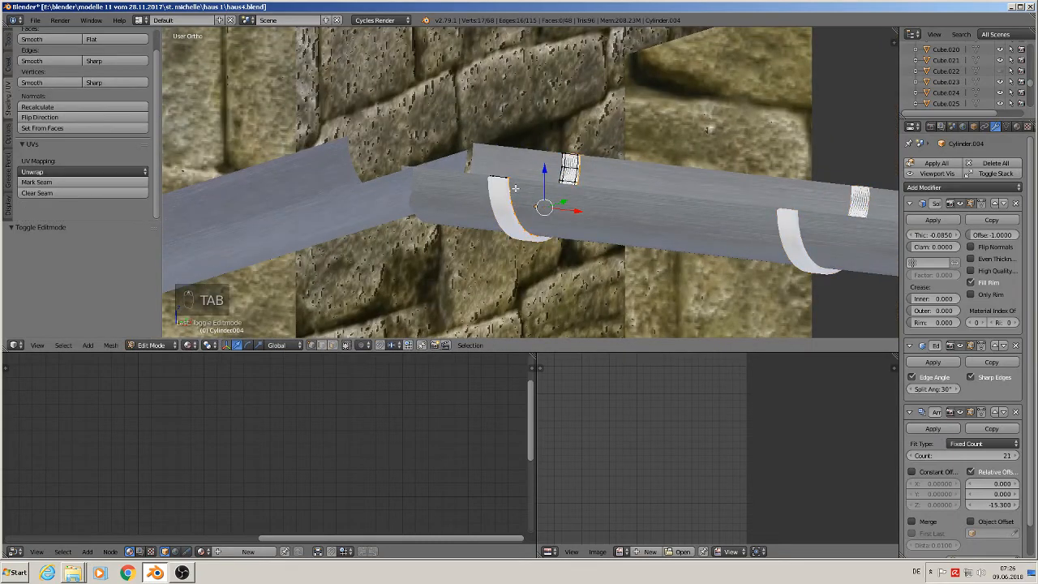
scroll(515, 190, up, 2)
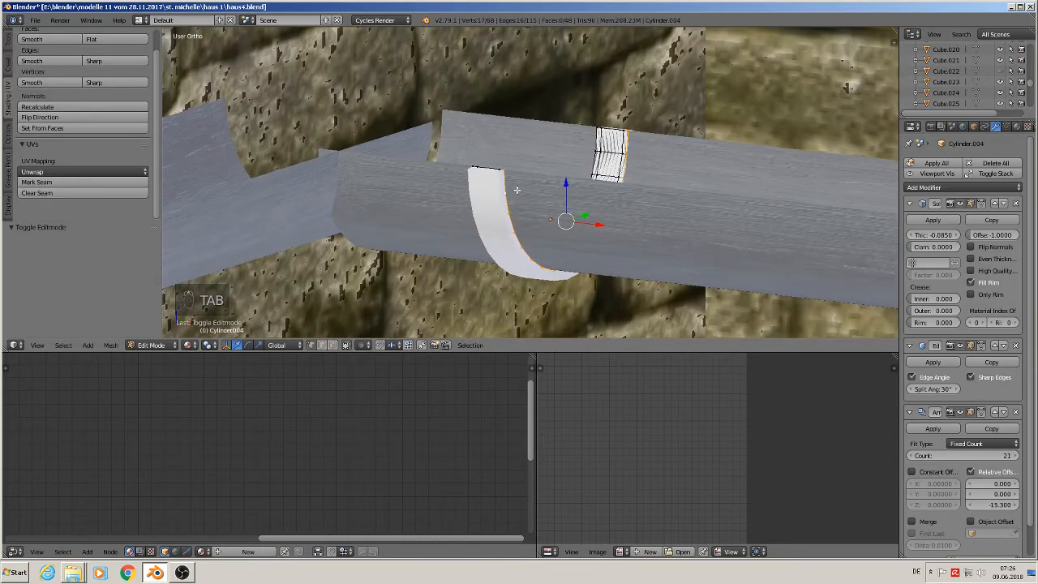
middle_drag(516, 190, 633, 244)
click(57, 184)
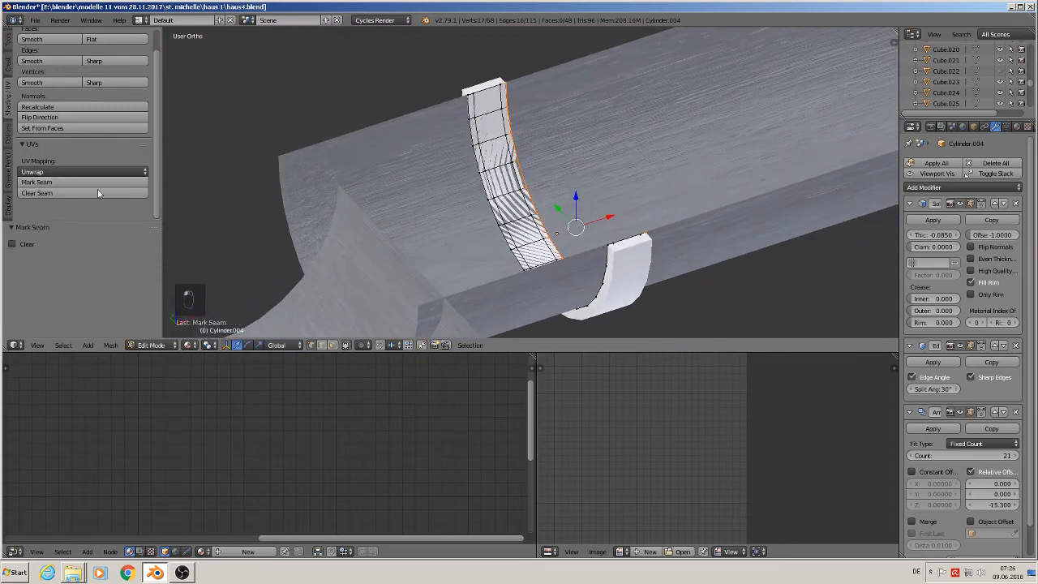
Mark the bracket's opposite side edge loop and the short edges at both of its ends as seams.
alt+right_click(468, 167)
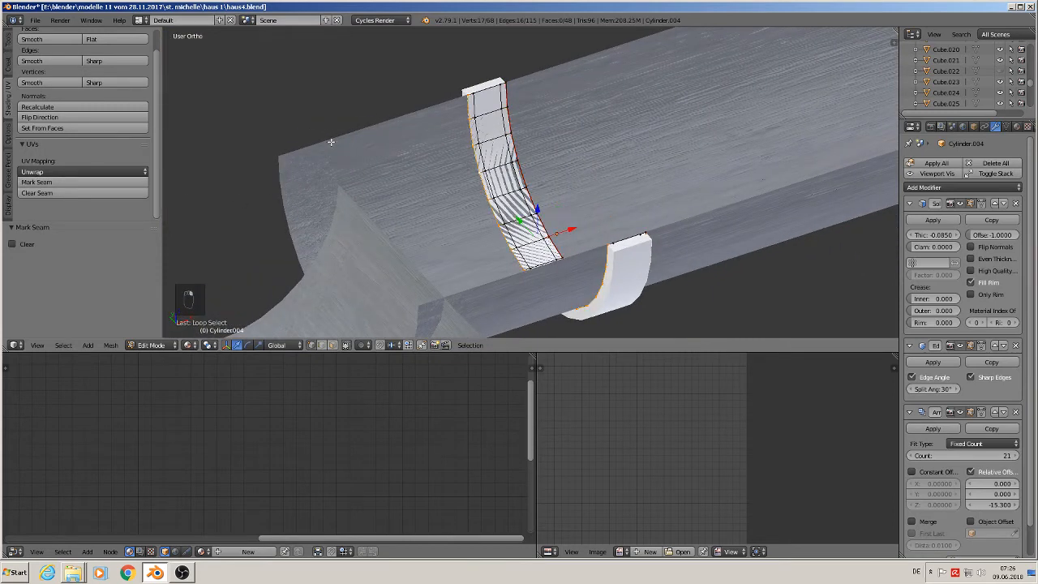
click(57, 183)
alt+right_click(487, 89)
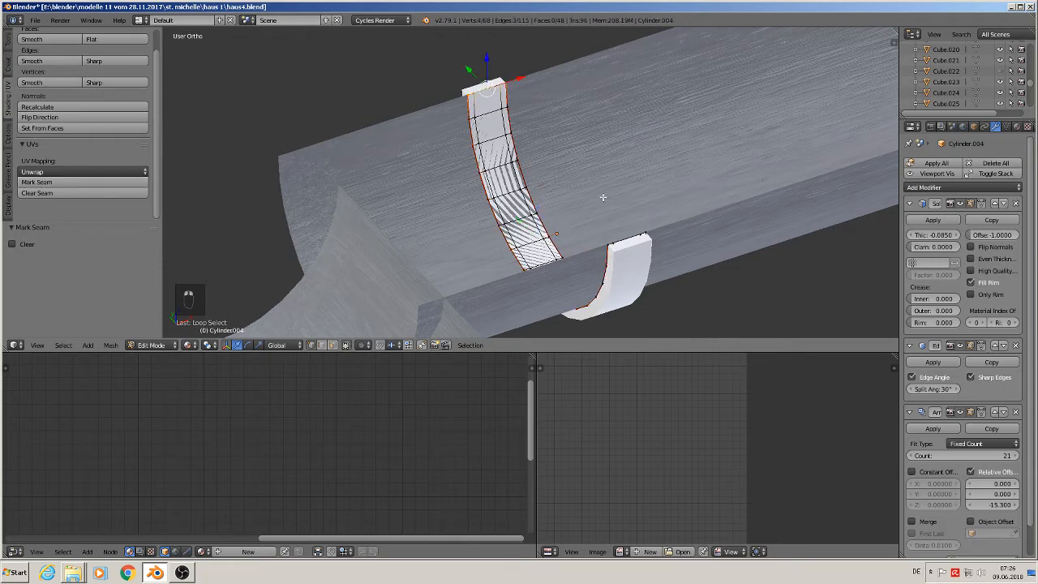
alt+shift+right_click(629, 237)
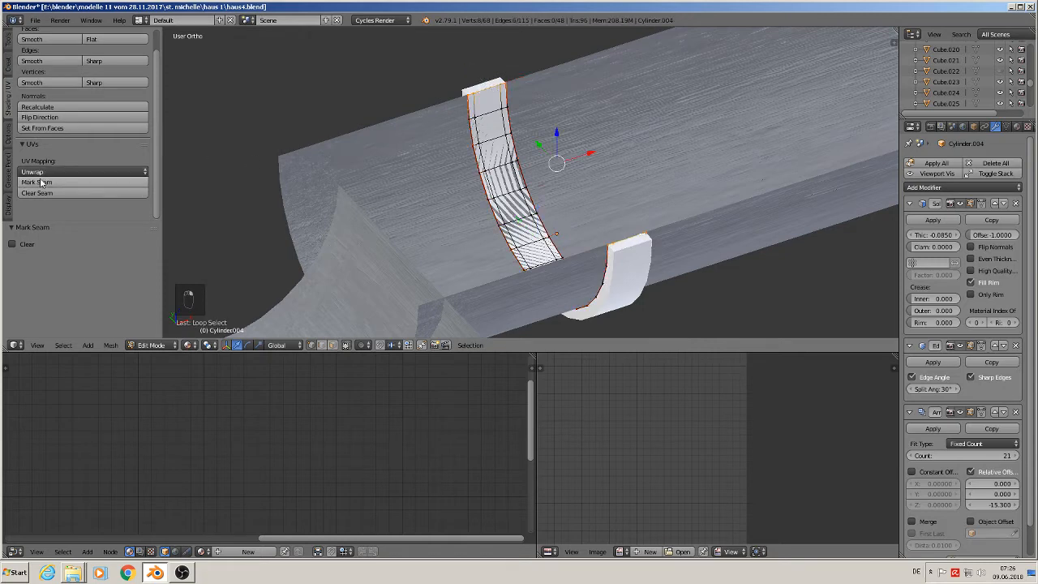
Select the whole bracket mesh and unwrap it along its seams.
key(a)
key(a)
key(a)
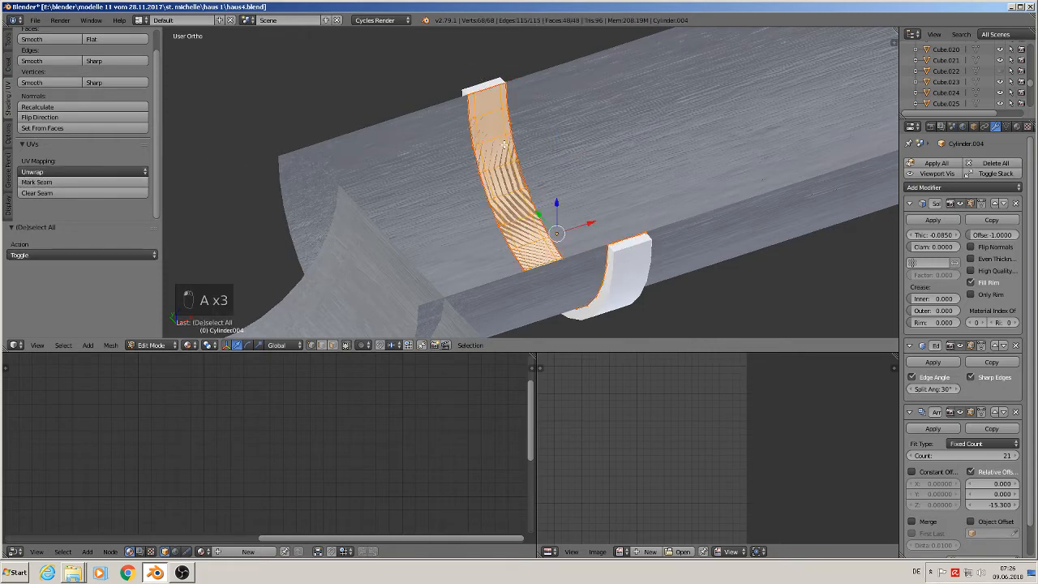
key(u)
click(504, 146)
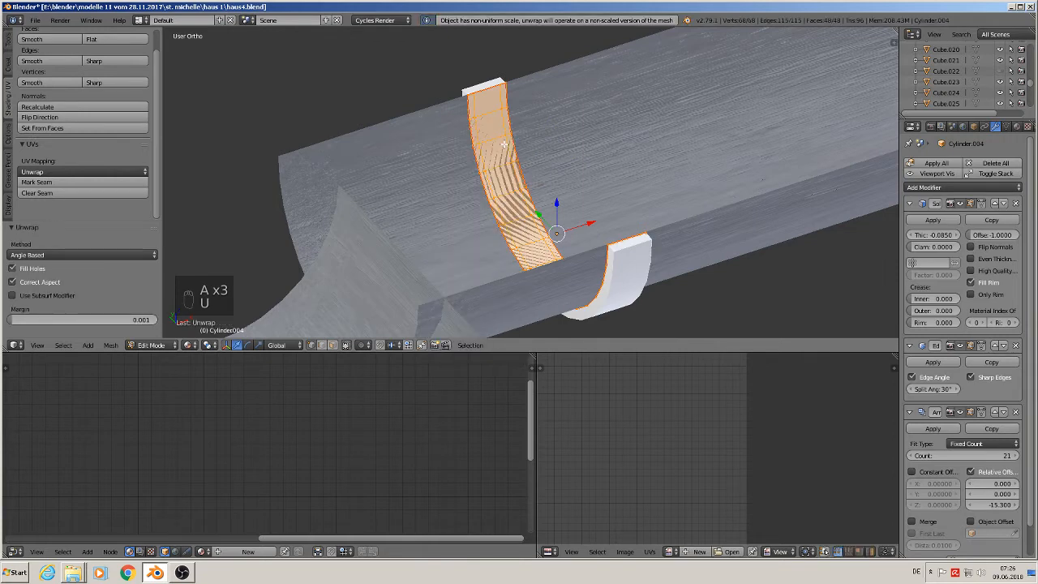
Try to apply the rotation and scale of the gutter brackets in Object Mode, and undo it.
key(Tab)
click(112, 346)
mouse_move(160, 259)
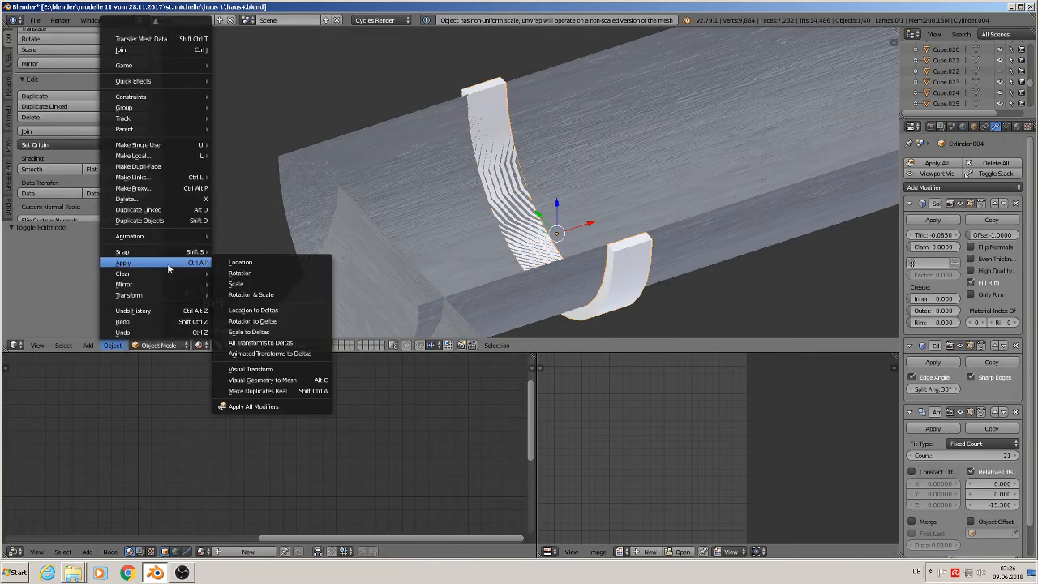
click(250, 294)
scroll(462, 201, down, 6)
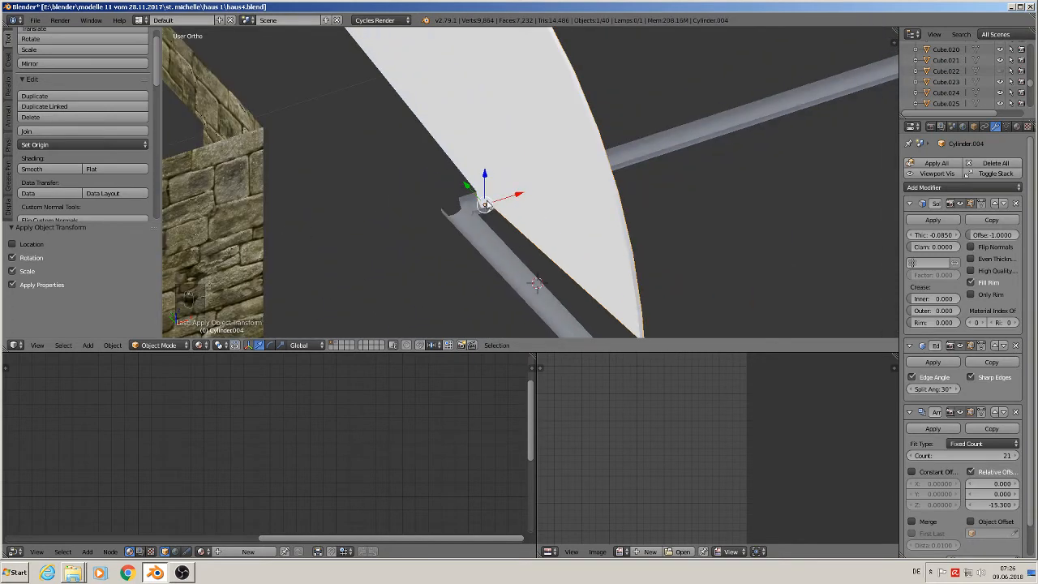
key(ctrl+z)
Apply the gutter brackets' Array, EdgeSplit and Solidify modifiers, in that order.
scroll(590, 162, up, 3)
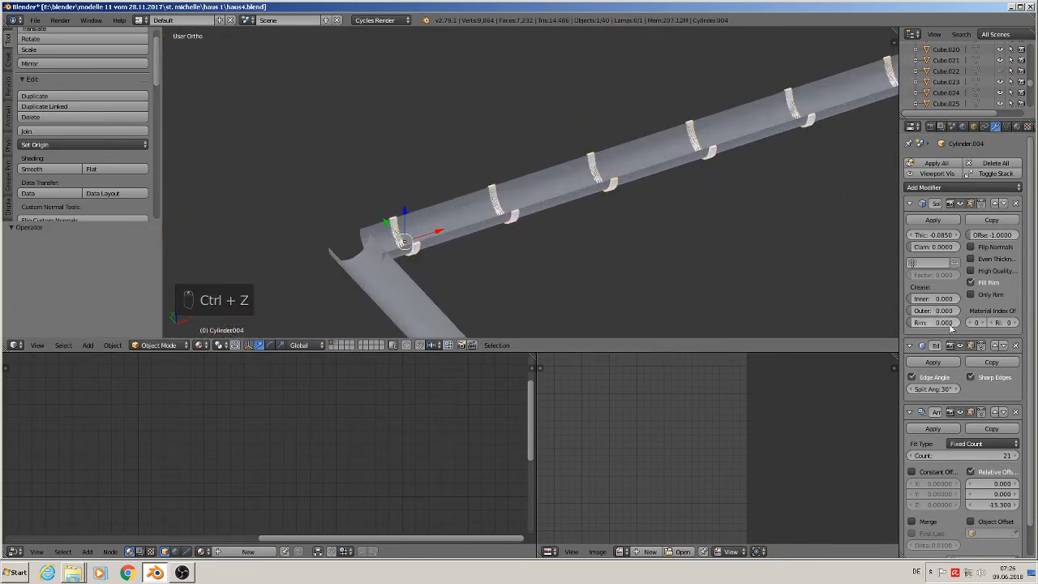
scroll(950, 328, down, 1)
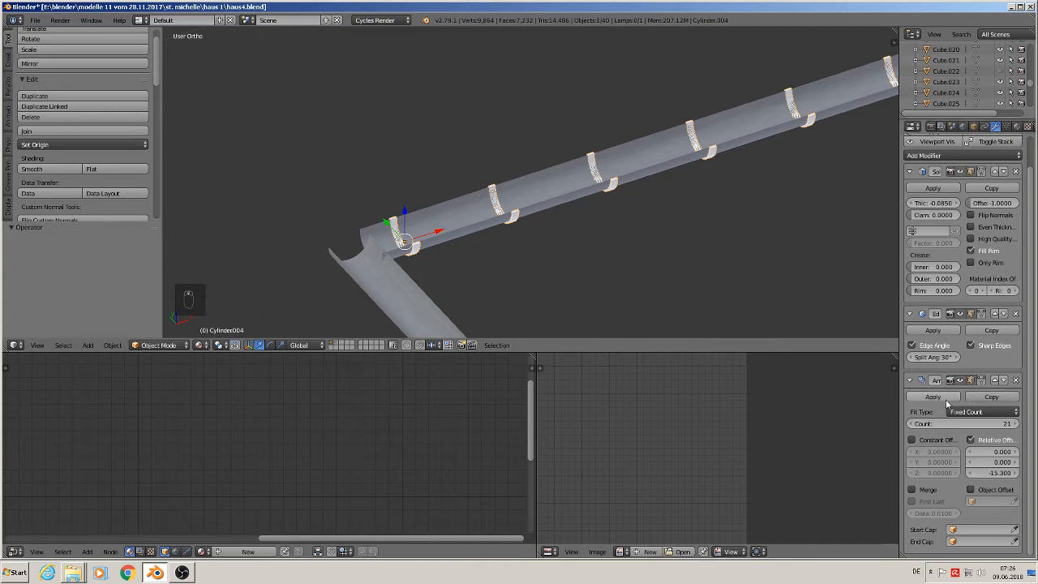
click(934, 397)
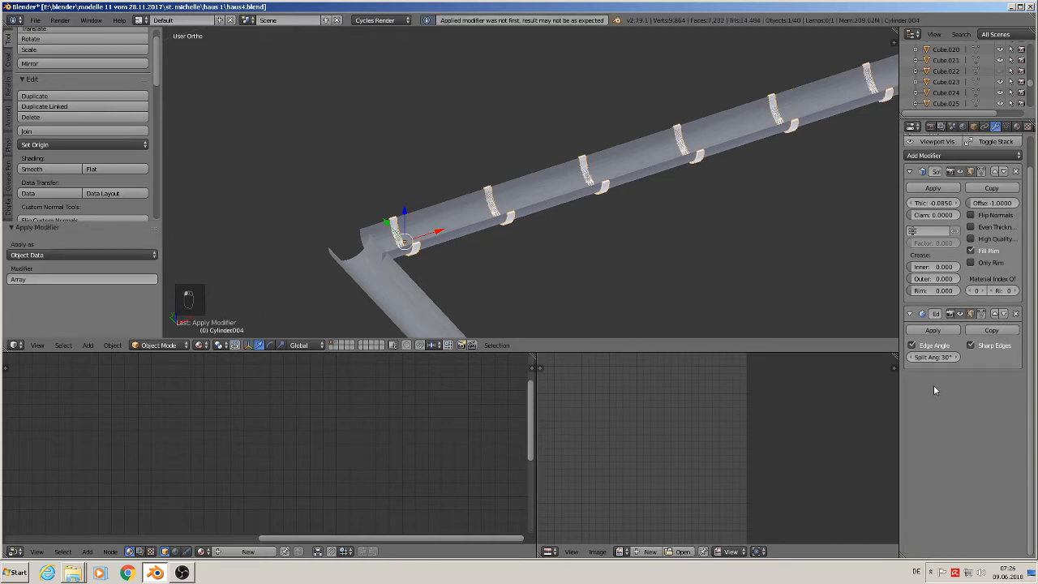
click(933, 330)
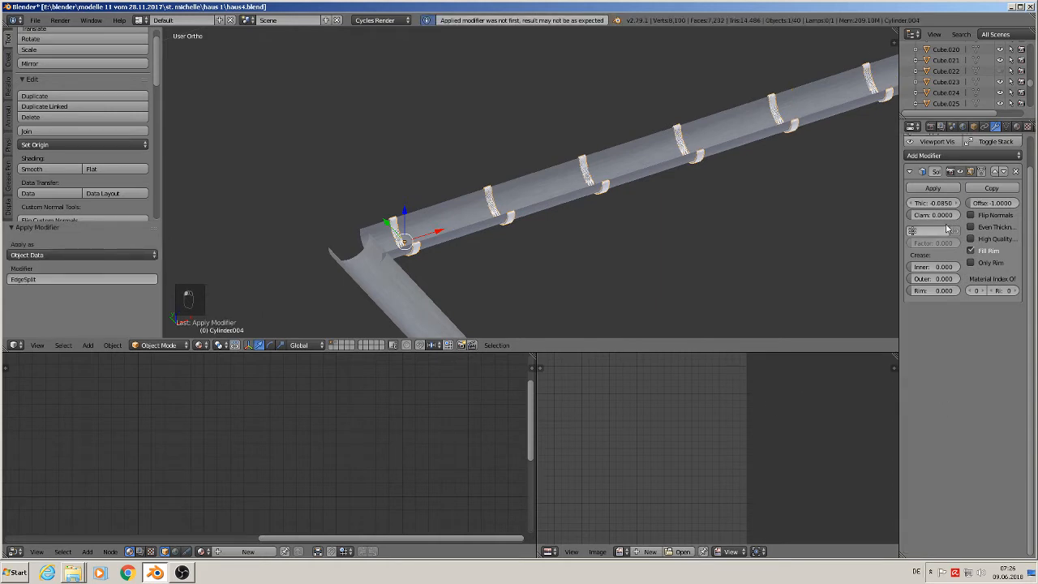
click(935, 189)
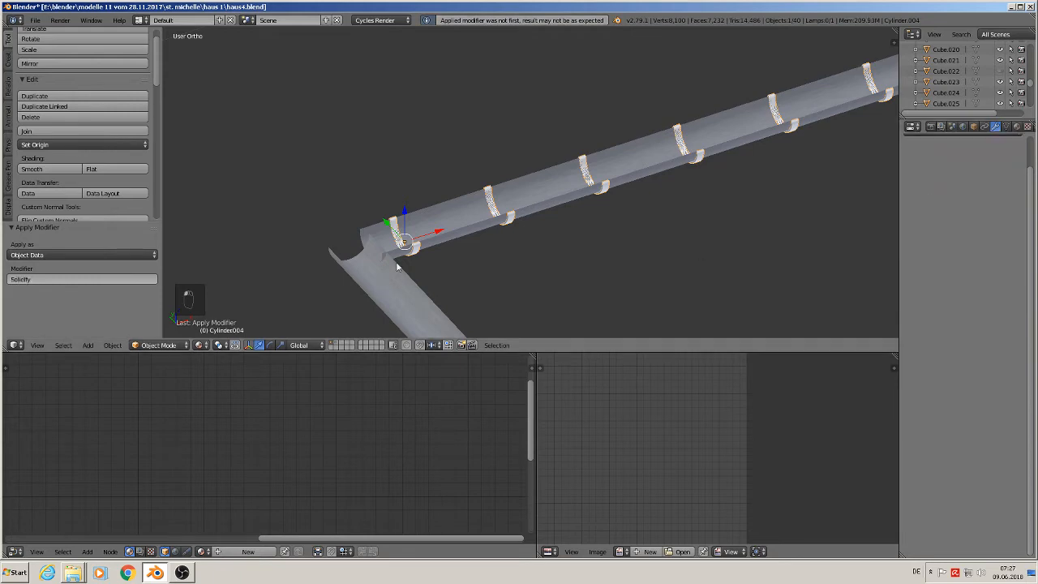
Apply the rotation and scale of the gutter brackets in Object Mode.
scroll(439, 249, up, 7)
key(Tab)
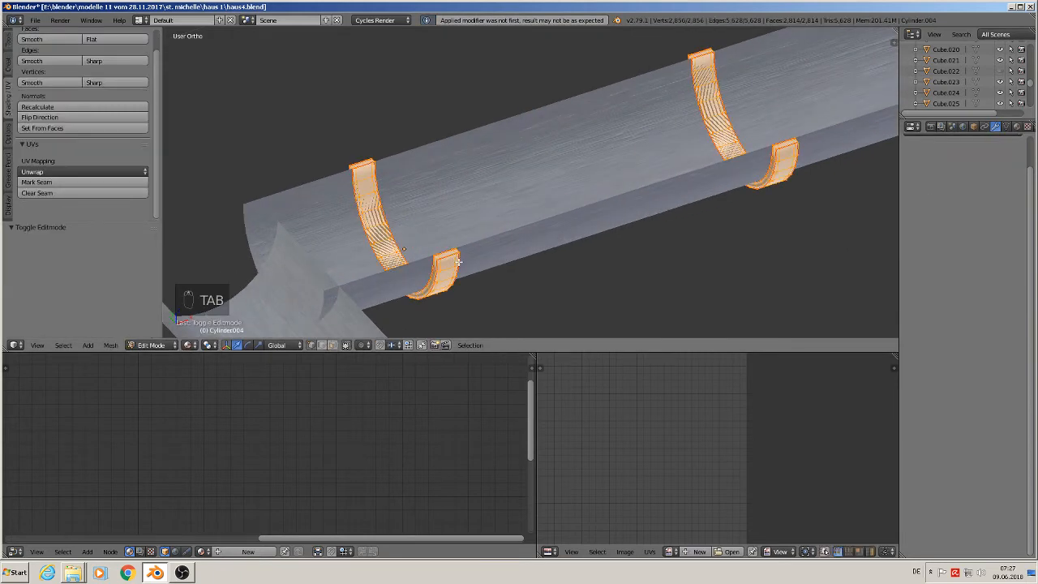
scroll(453, 257, up, 6)
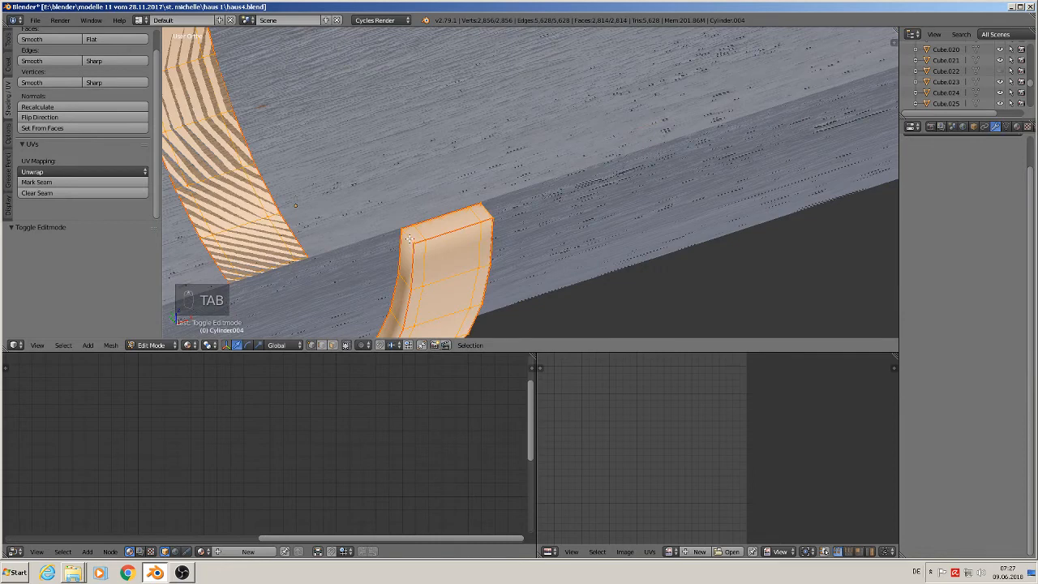
scroll(410, 238, down, 2)
scroll(410, 238, down, 4)
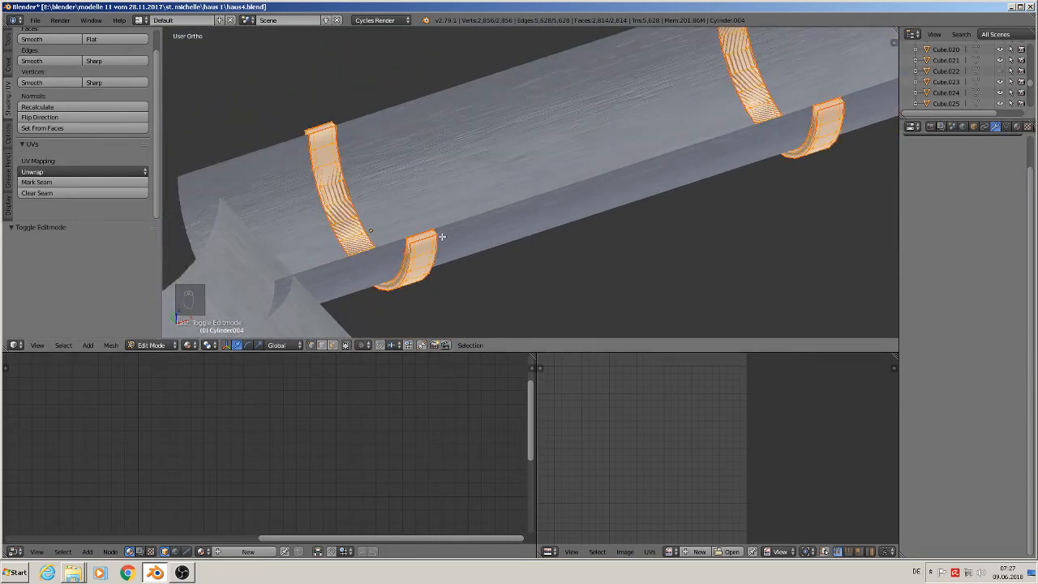
key(Tab)
click(112, 345)
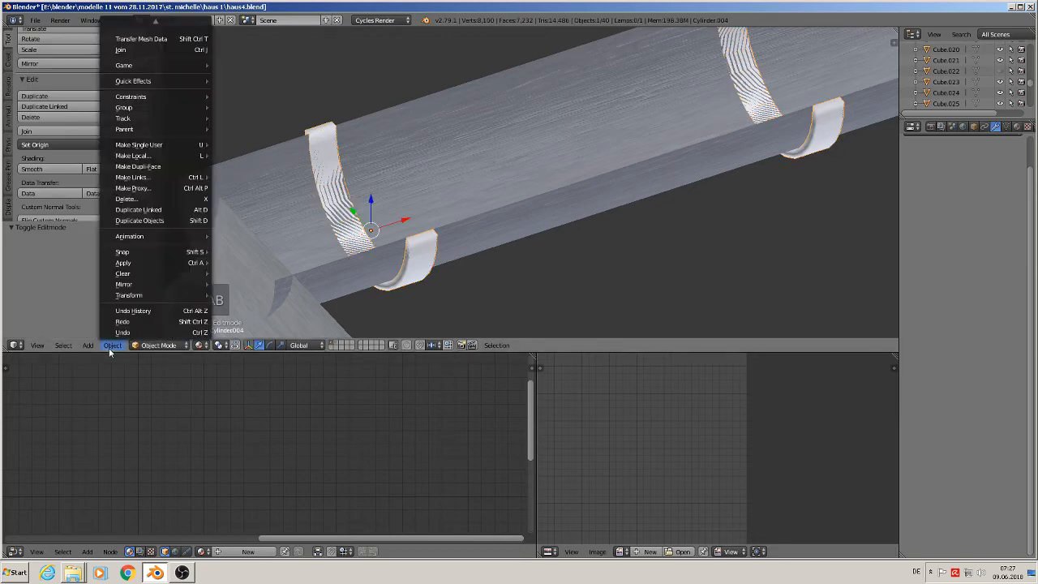
mouse_move(141, 270)
click(273, 294)
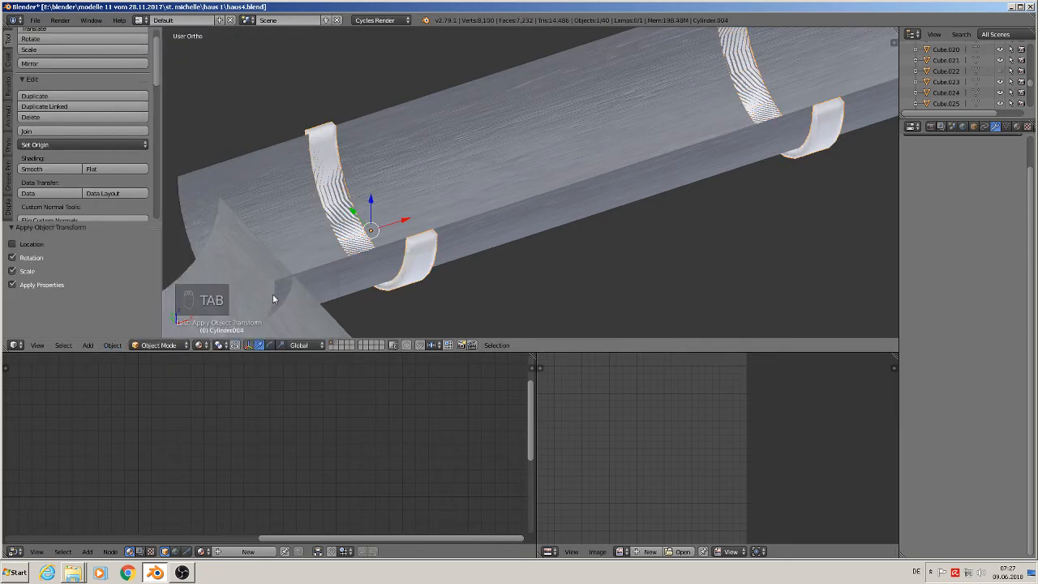
Unwrap the full mesh of all the gutter brackets and return to Object Mode.
key(Tab)
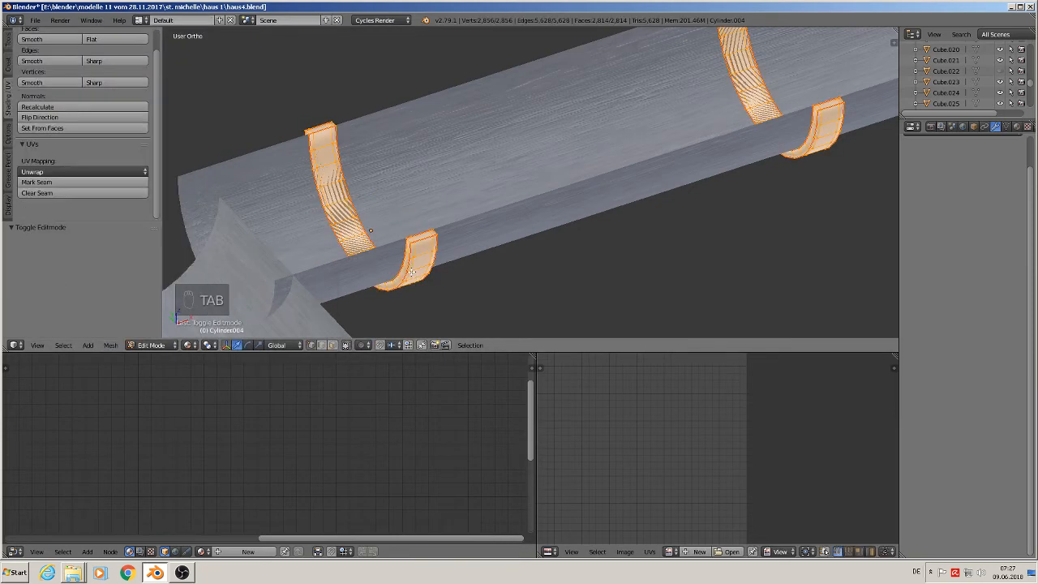
key(u)
click(410, 273)
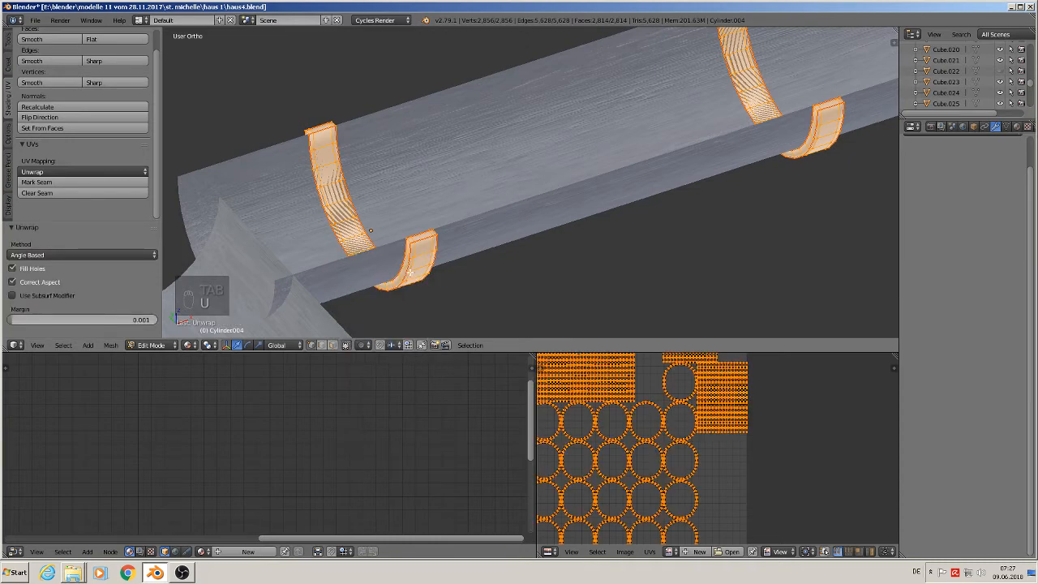
key(Tab)
Assign the existing material "metal" to the gutter brackets.
click(1017, 127)
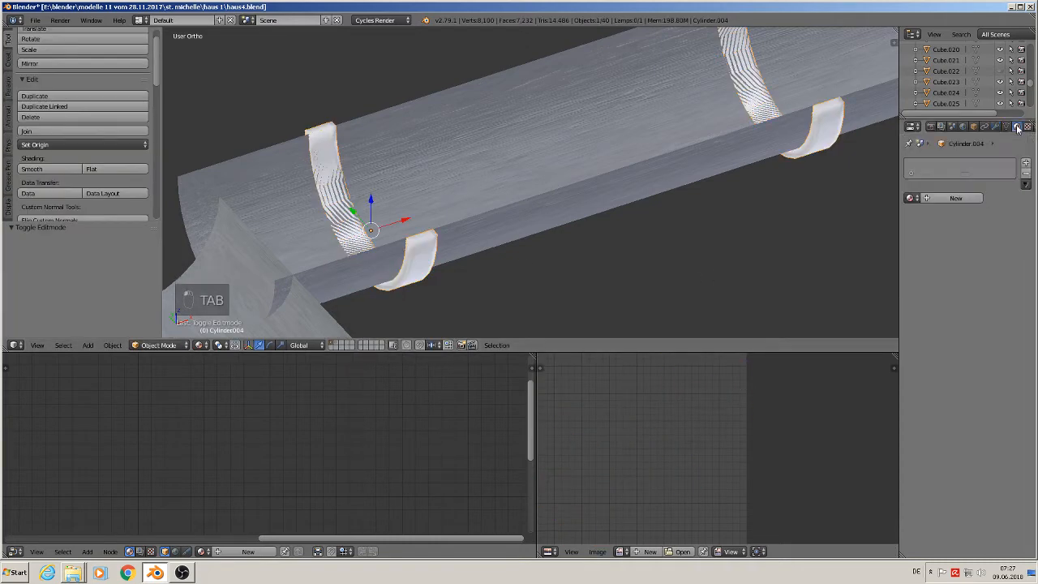
click(910, 198)
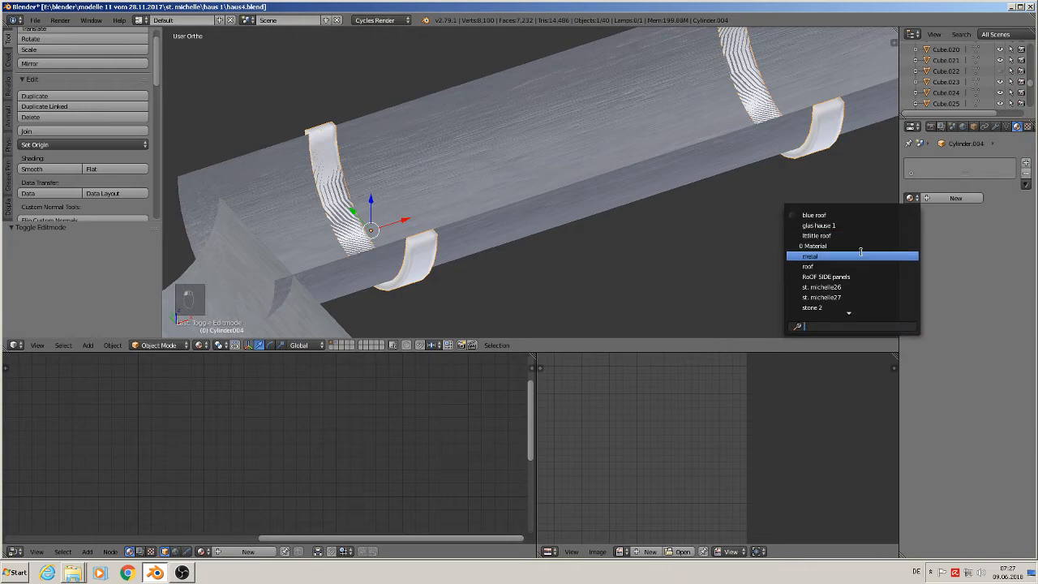
click(859, 256)
Deselect all objects, and recalculate the normals of the whole bracket mesh in Edit Mode.
key(KP_Decimal)
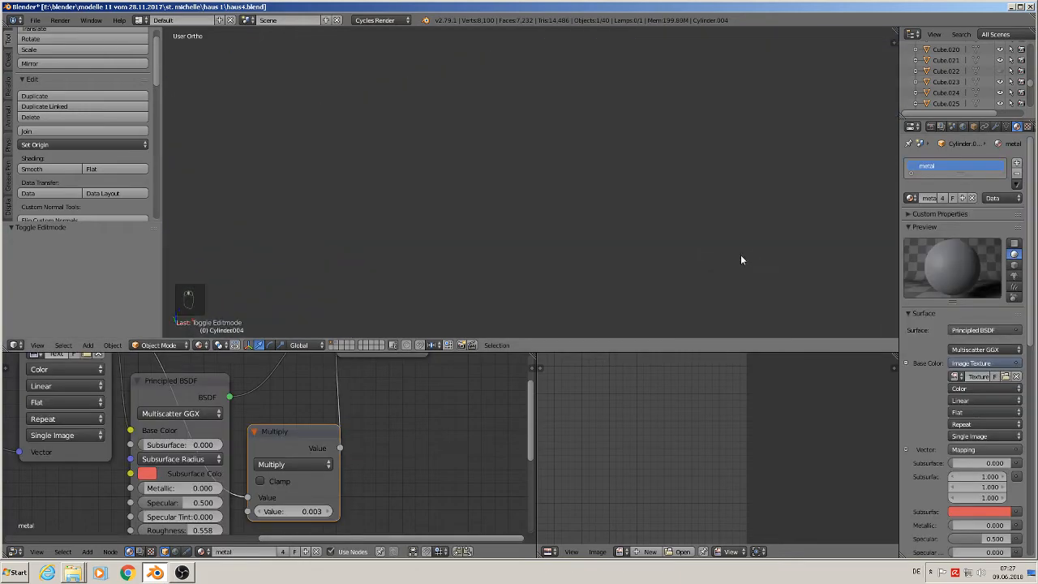
scroll(727, 266, down, 6)
key(a)
middle_drag(708, 244, 551, 290)
scroll(644, 219, down, 1)
scroll(600, 254, up, 3)
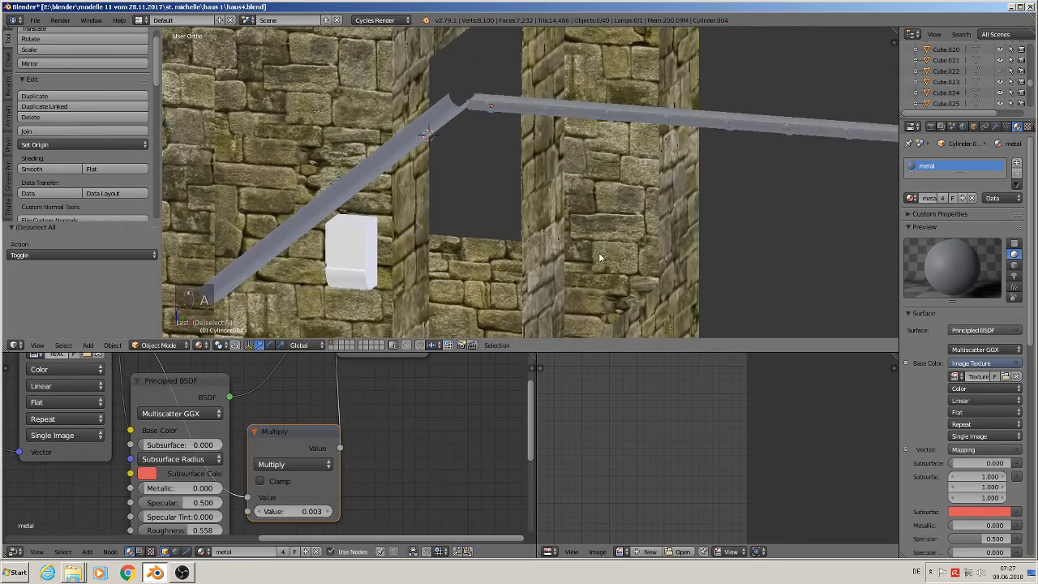
scroll(565, 197, up, 1)
scroll(567, 203, up, 6)
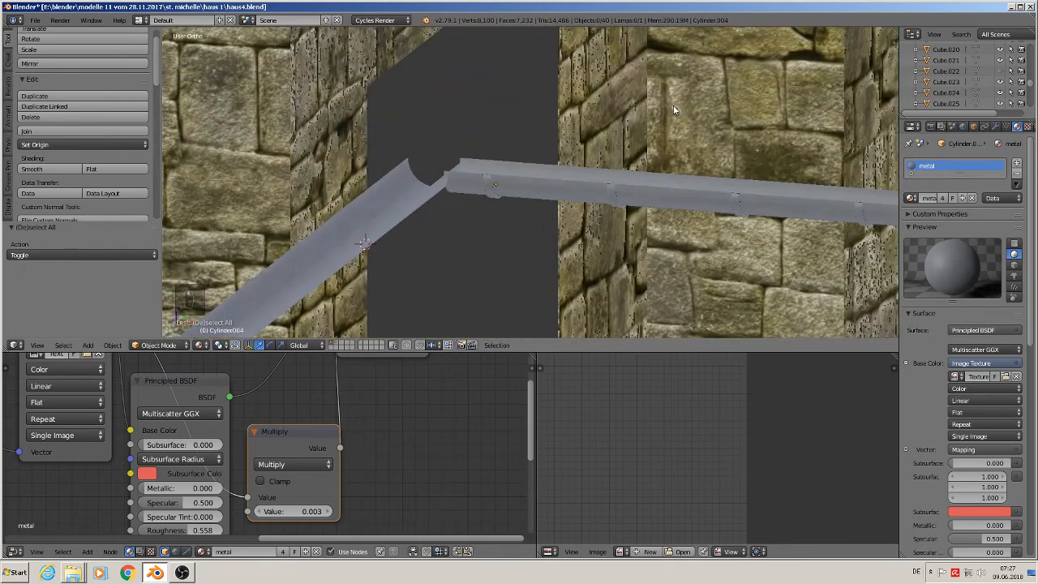
key(Tab)
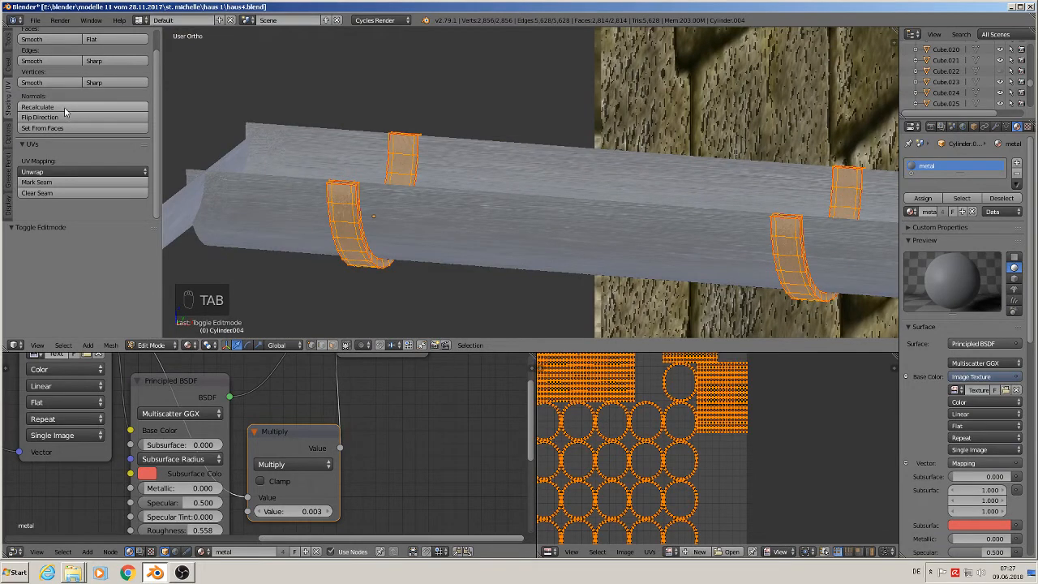
click(64, 107)
key(Tab)
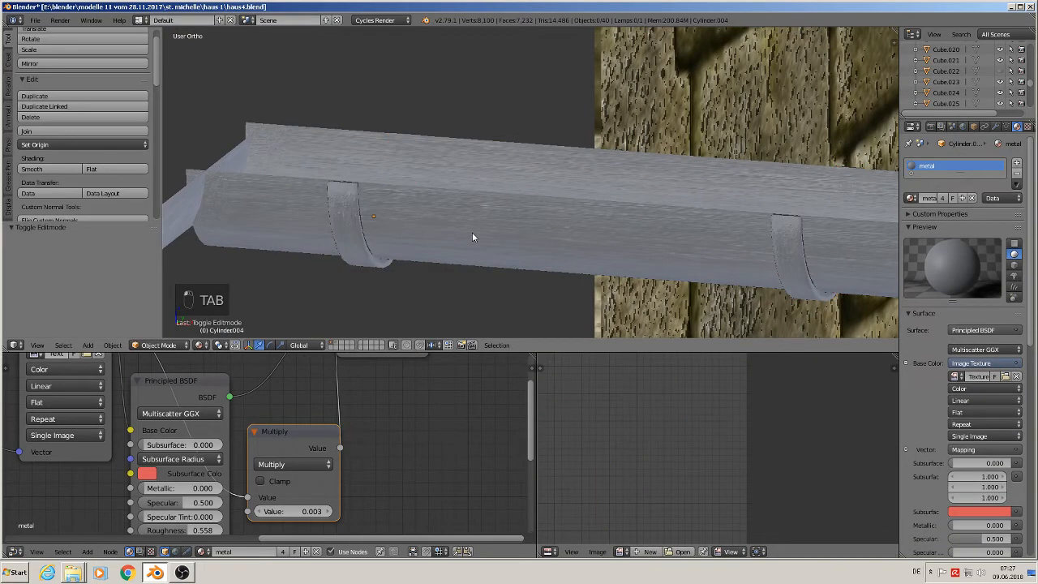
Save the house model to its current file.
scroll(473, 236, down, 14)
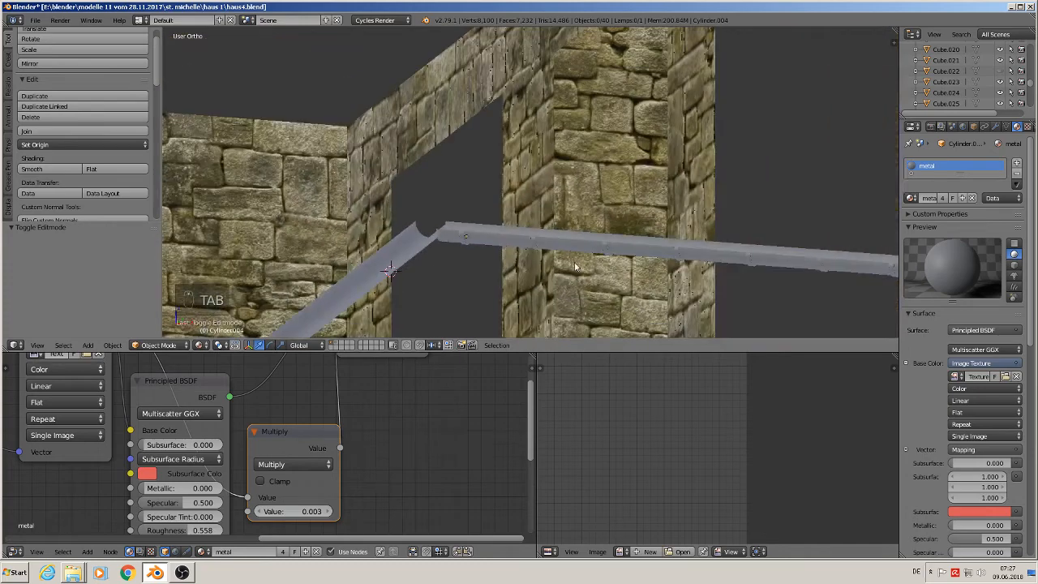
scroll(592, 173, down, 5)
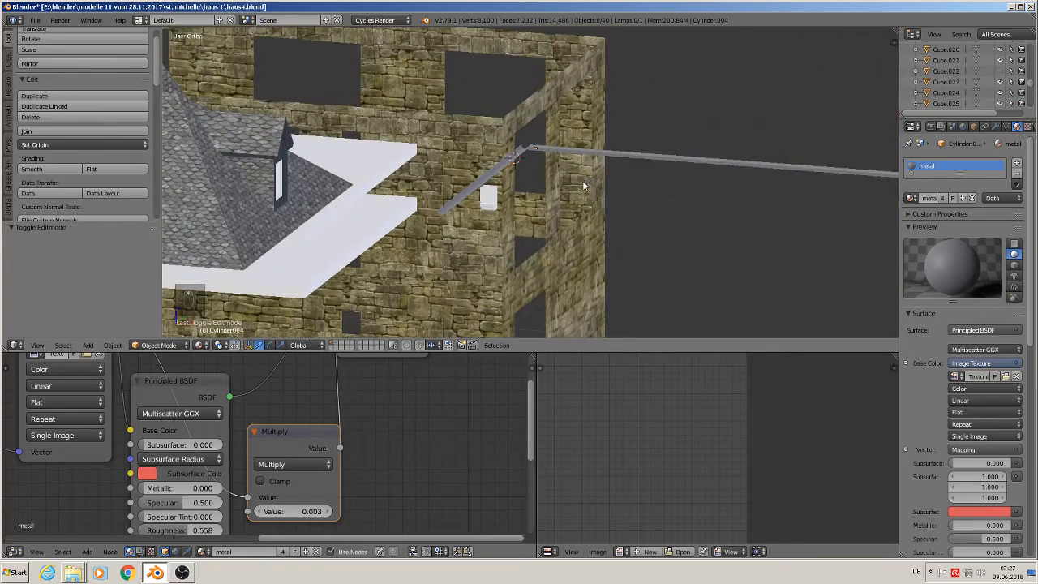
scroll(583, 186, down, 8)
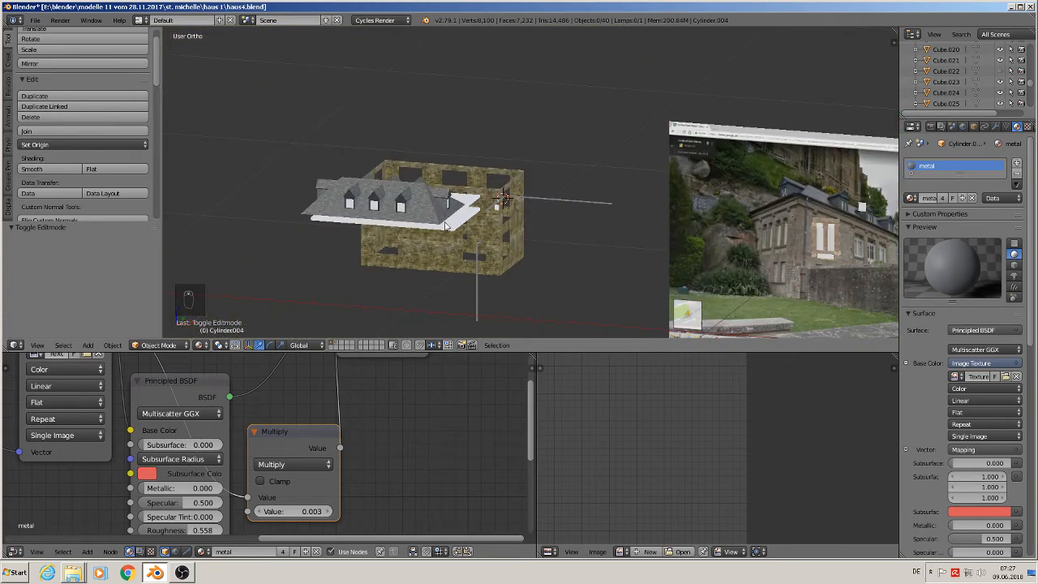
click(35, 20)
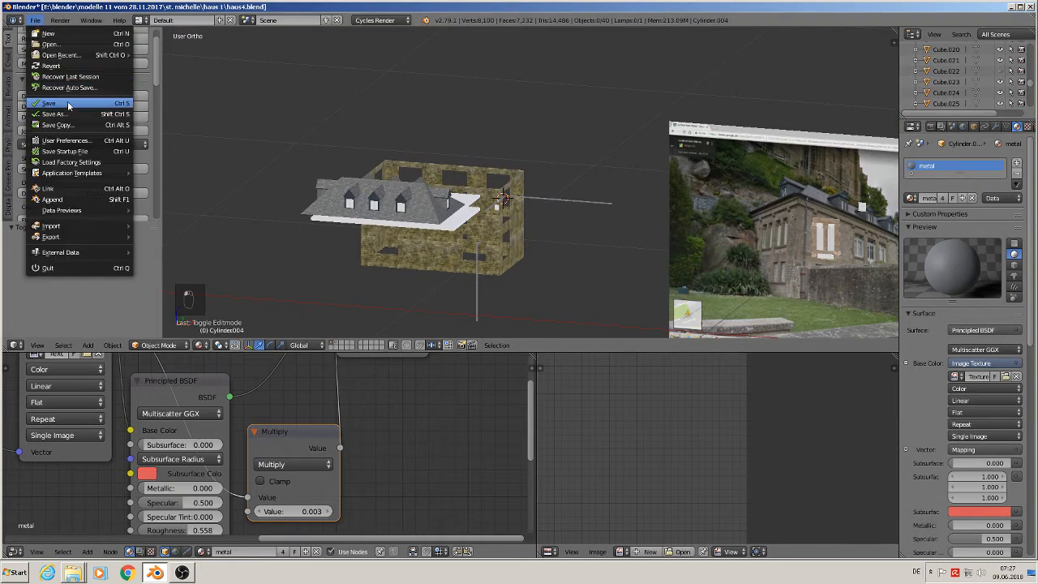
click(68, 103)
Select the panel below the window on the reference photo, Cube.020, and show its "wall" material nodes.
scroll(687, 222, down, 3)
shift+middle_drag(720, 242, 385, 203)
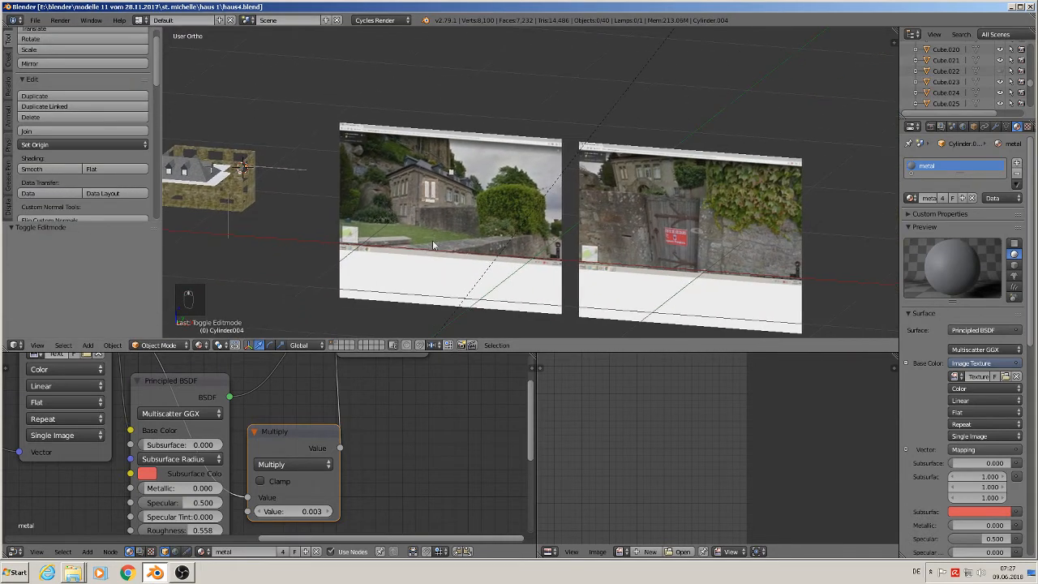
scroll(433, 242, up, 3)
shift+middle_drag(303, 250, 628, 253)
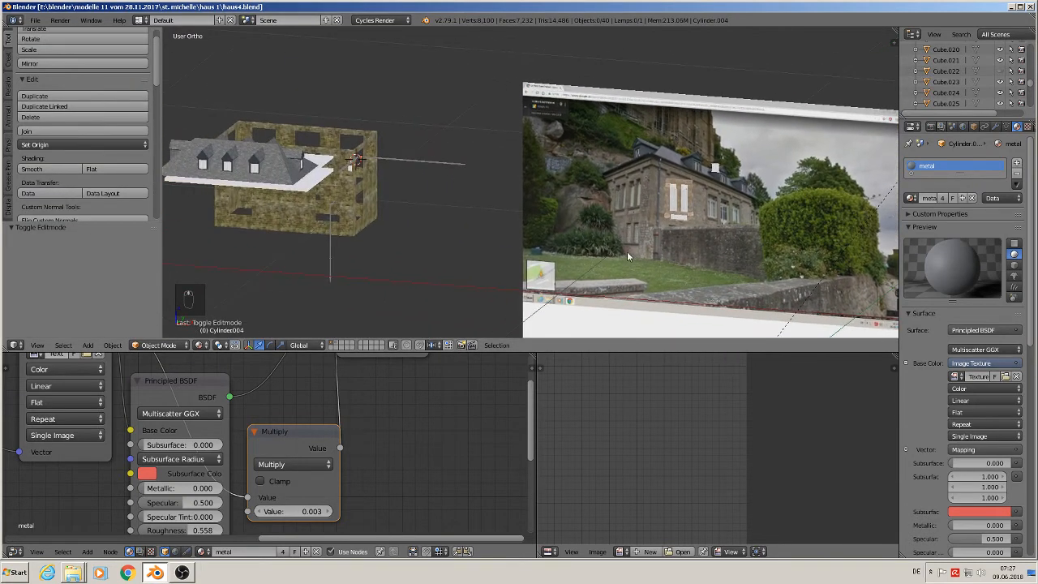
scroll(683, 231, up, 8)
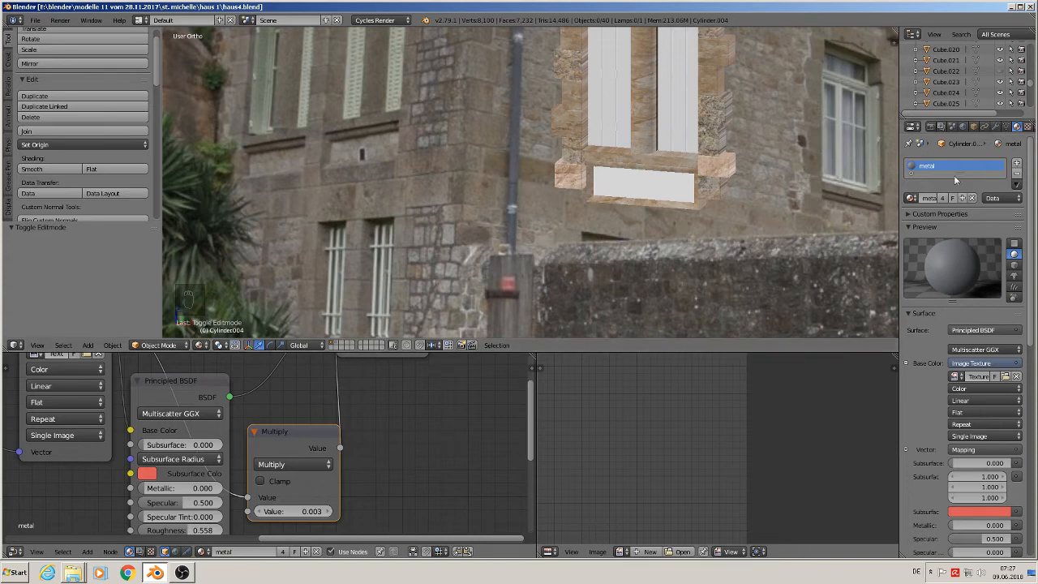
right_click(613, 179)
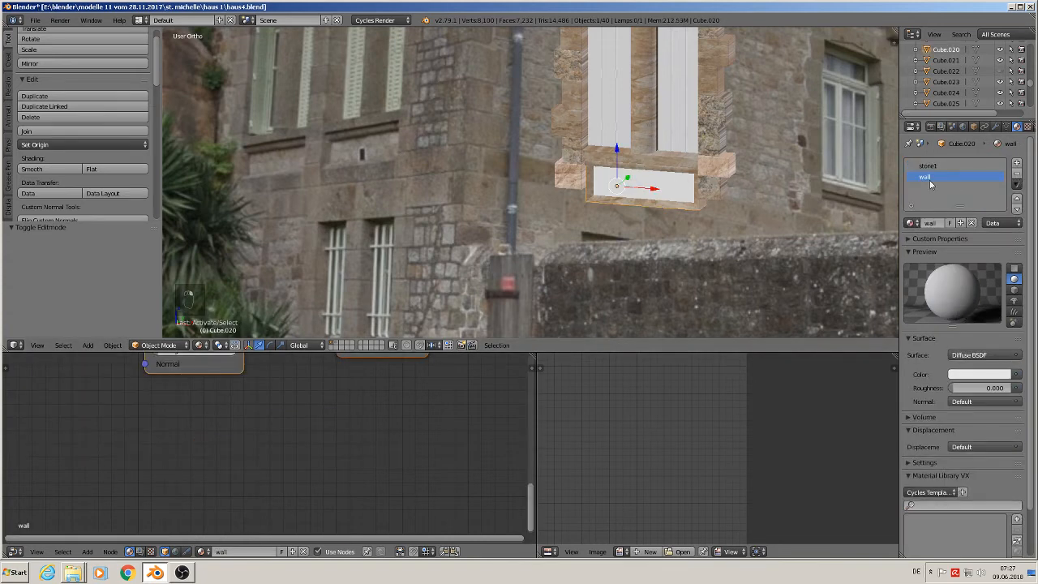
key(Home)
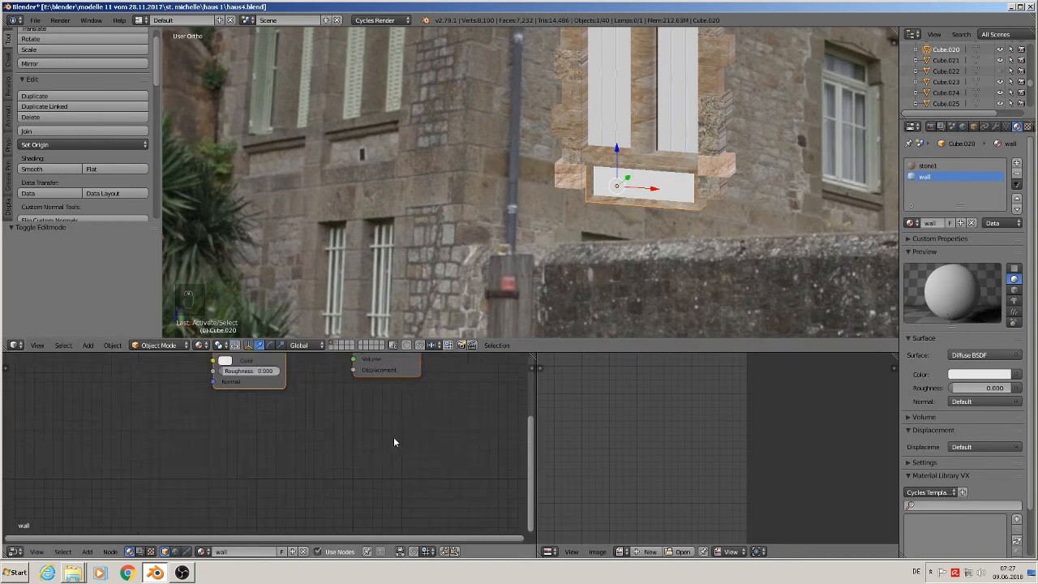
scroll(376, 448, down, 4)
middle_drag(376, 440, 384, 487)
scroll(384, 486, up, 1)
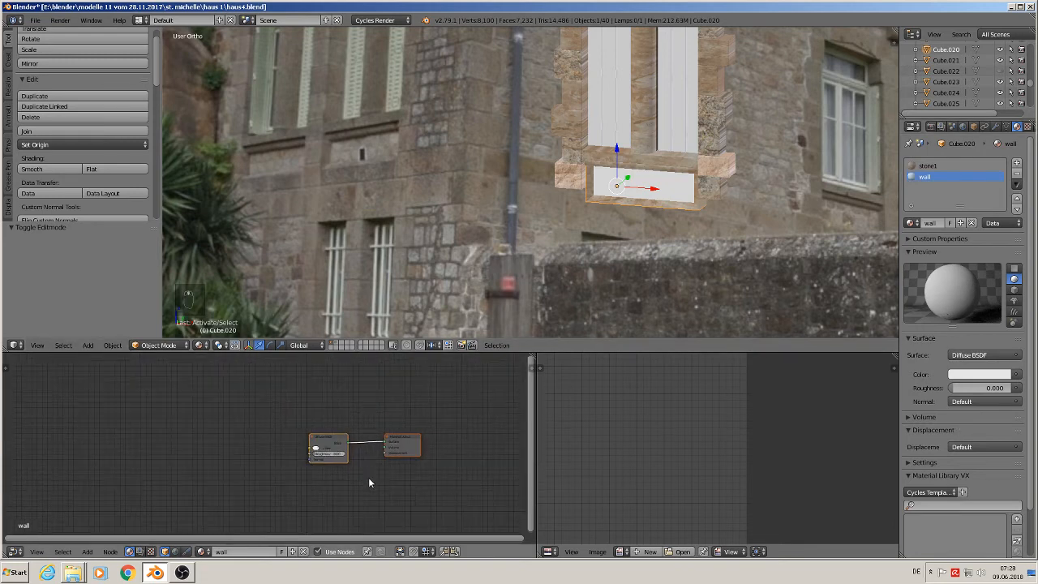
Paste the copied texture nodes into the wall material, delete the Diffuse shader, and link Principled BSDF to Surface and Multiply to Displacement.
key(ctrl+v)
drag(340, 441, 378, 396)
key(x)
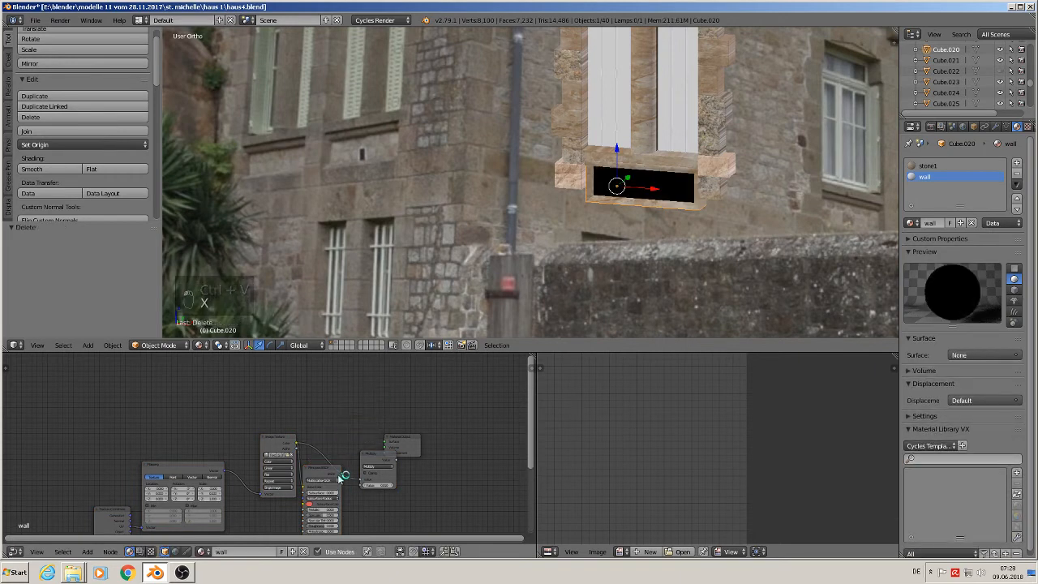
drag(342, 481, 447, 437)
drag(395, 485, 426, 446)
scroll(289, 469, up, 2)
scroll(290, 469, up, 1)
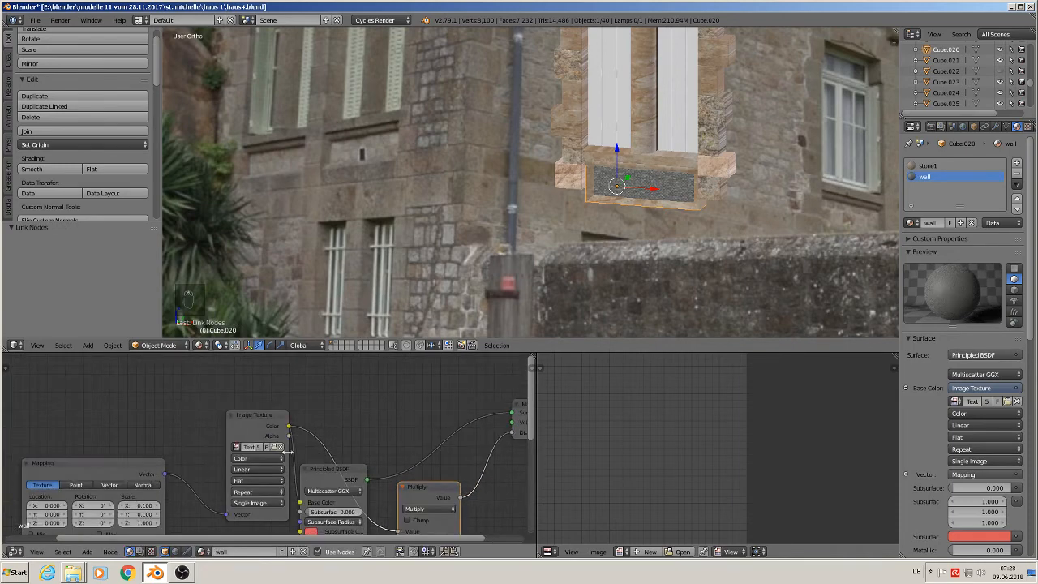
Load BrickOldRounded0078_11_S.jpg into the wall material's Image Texture node, picking it from the texture folder's thumbnails.
click(277, 448)
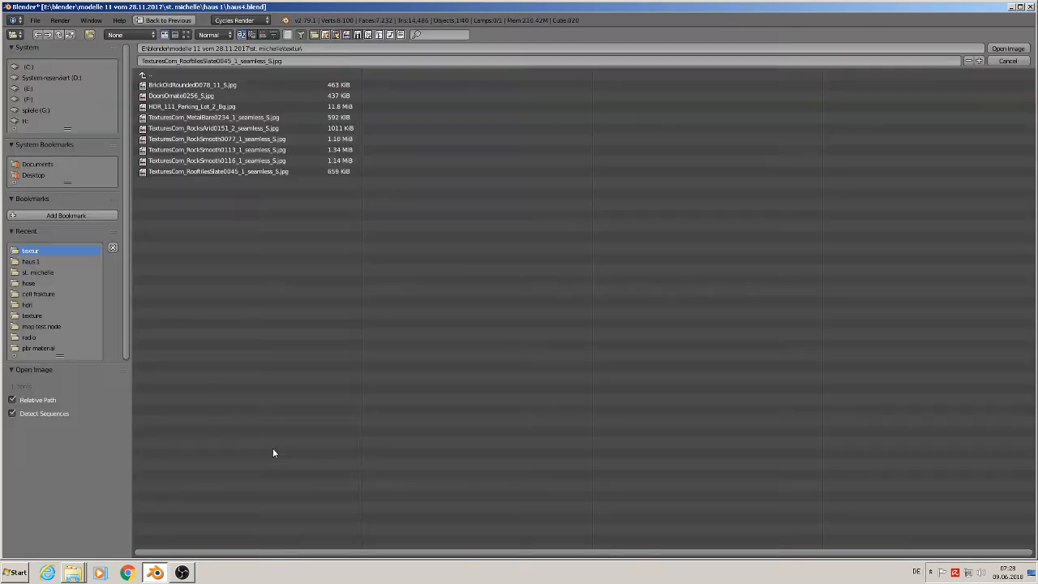
click(186, 35)
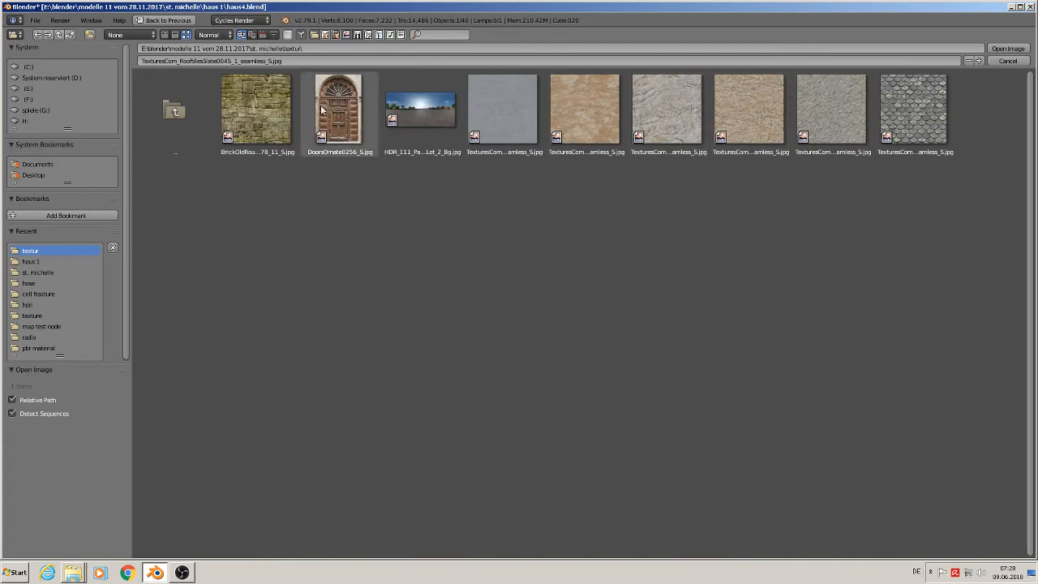
click(272, 127)
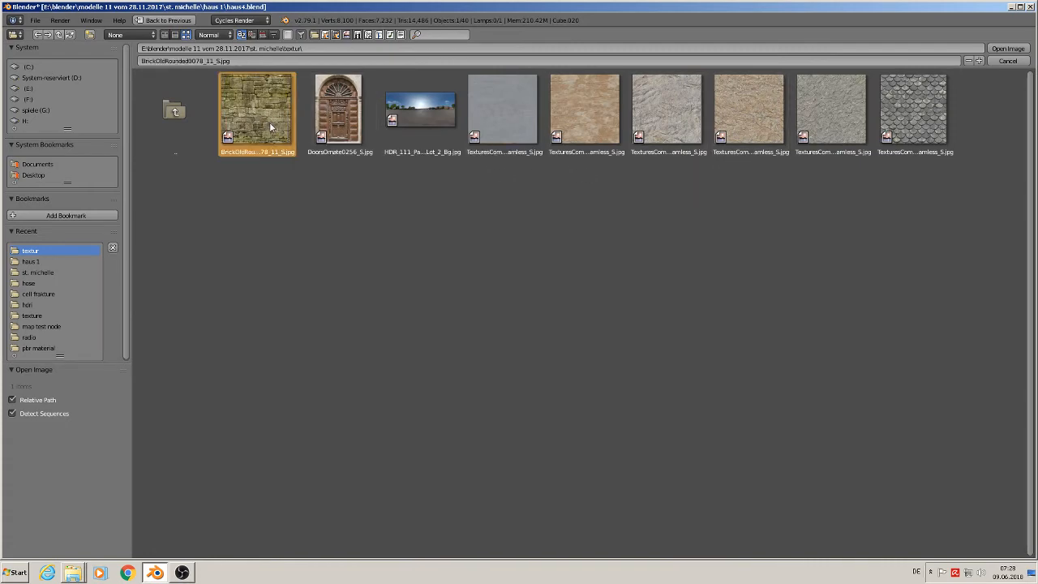
double_click(272, 127)
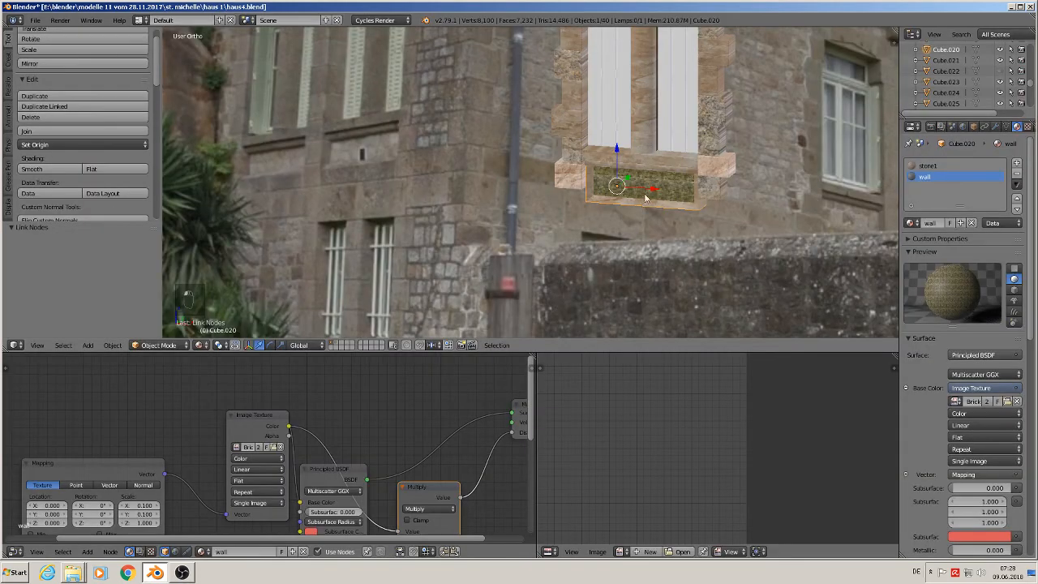
Set the wall texture's Mapping scale to 1.000 on both X and Y.
scroll(646, 197, up, 5)
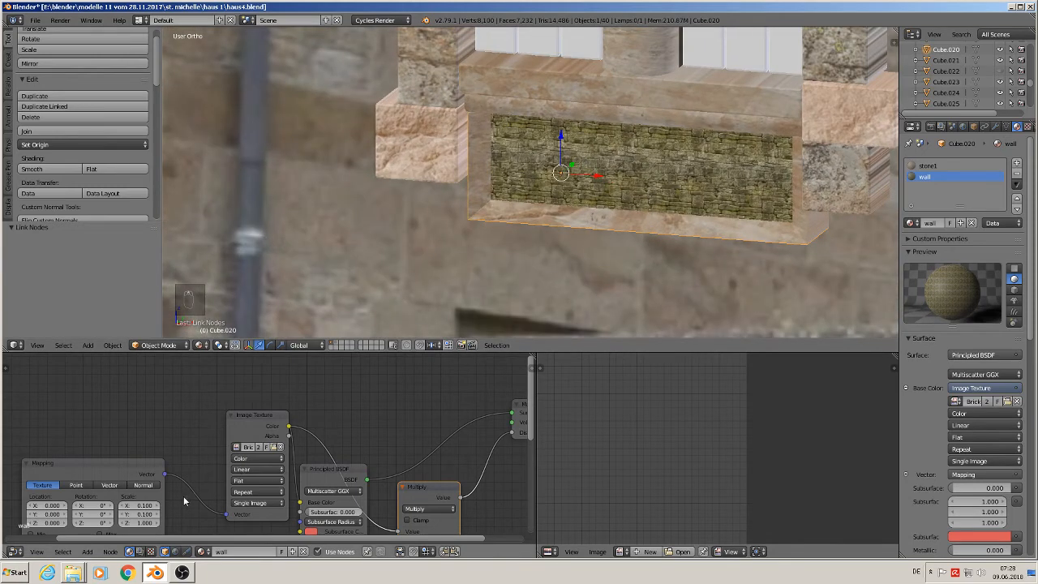
scroll(183, 496, up, 2)
click(134, 507)
text(1)
key(Return)
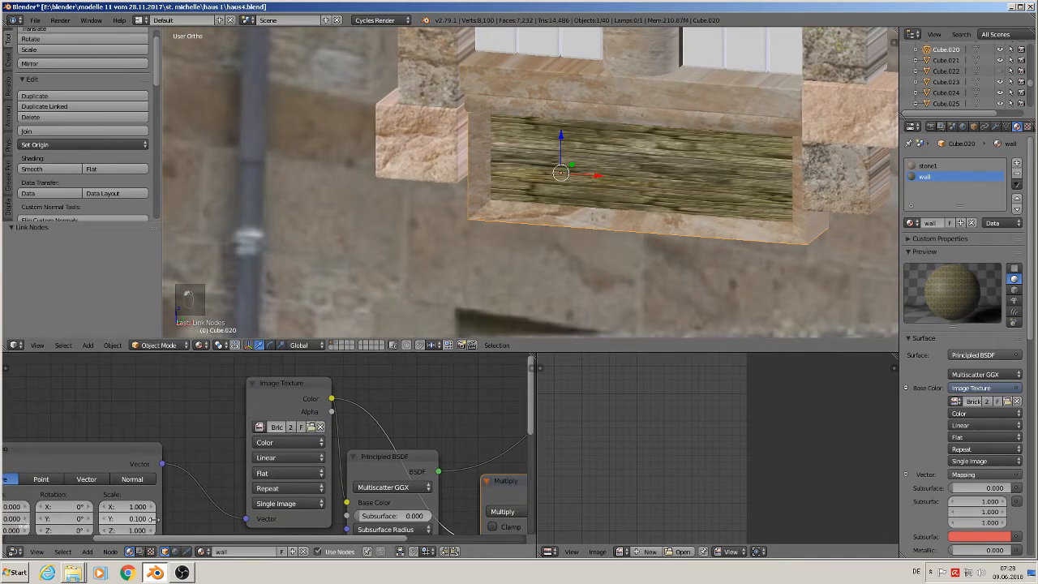
click(134, 519)
text(1)
key(Return)
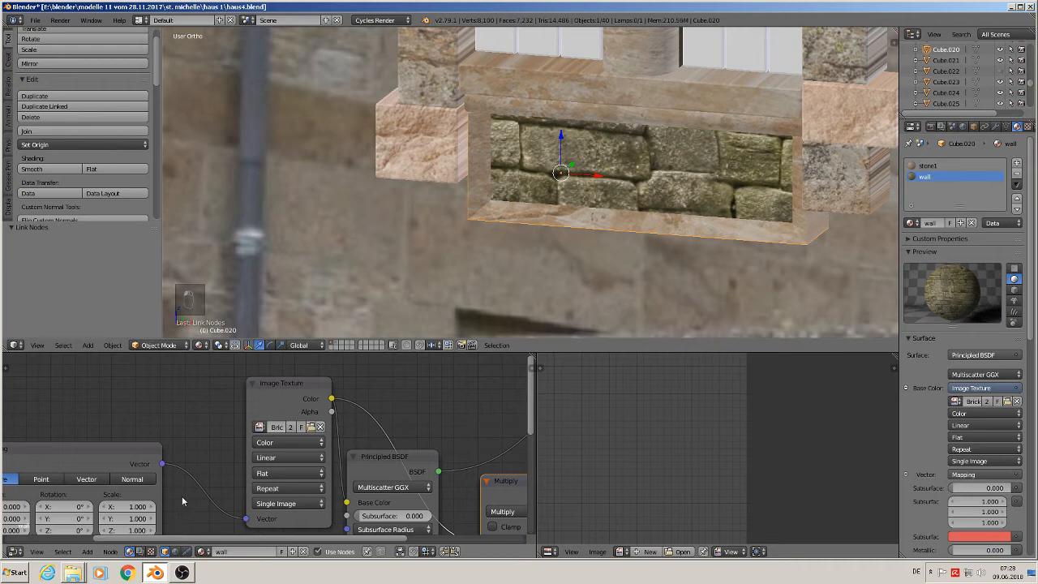
Reduce the wall texture's Mapping scale to 0.500 on both X and Y.
click(104, 507)
click(104, 507)
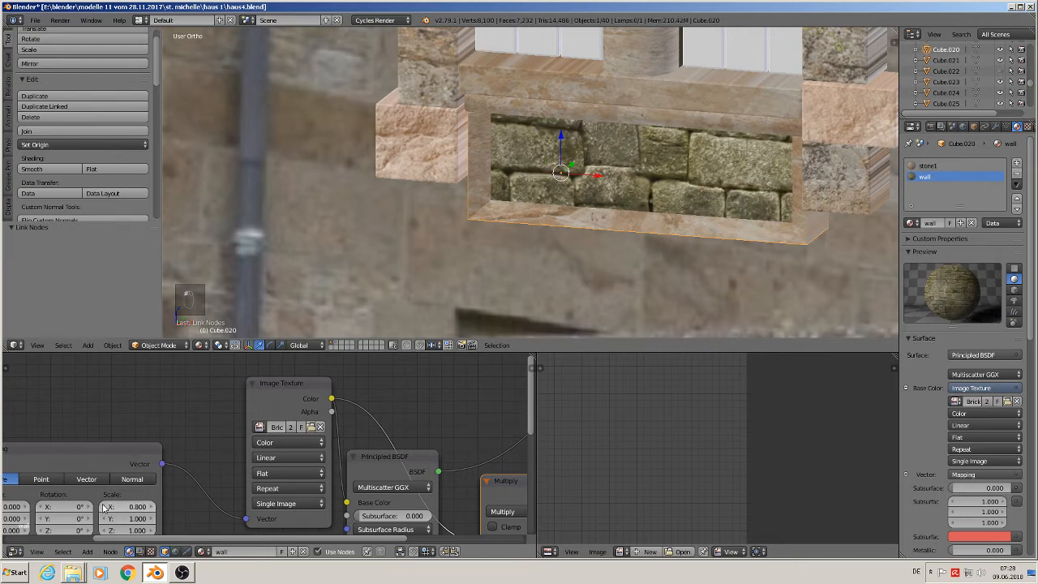
click(104, 507)
click(103, 507)
click(104, 507)
click(103, 519)
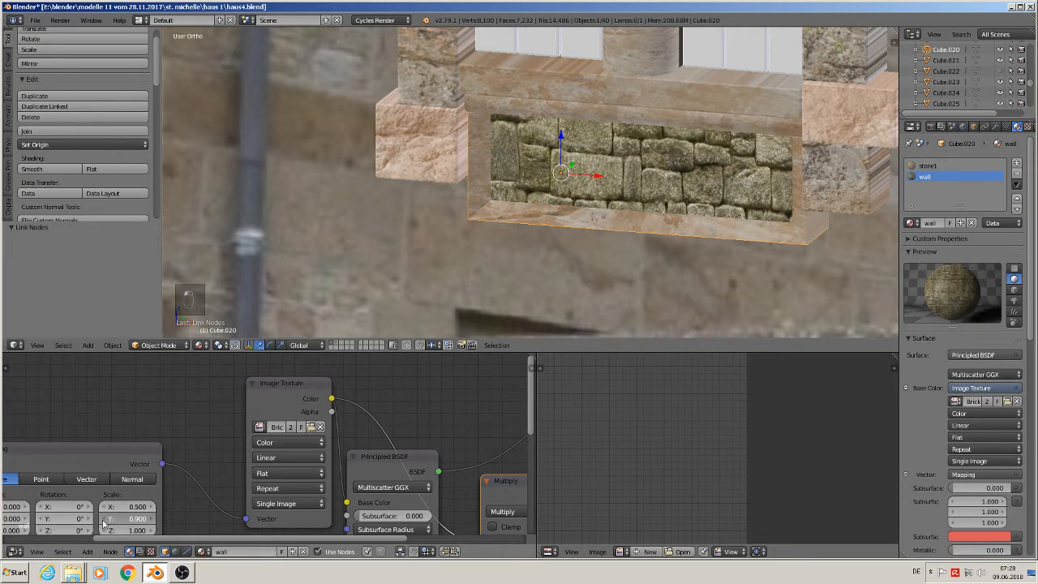
click(104, 519)
click(104, 519)
click(103, 519)
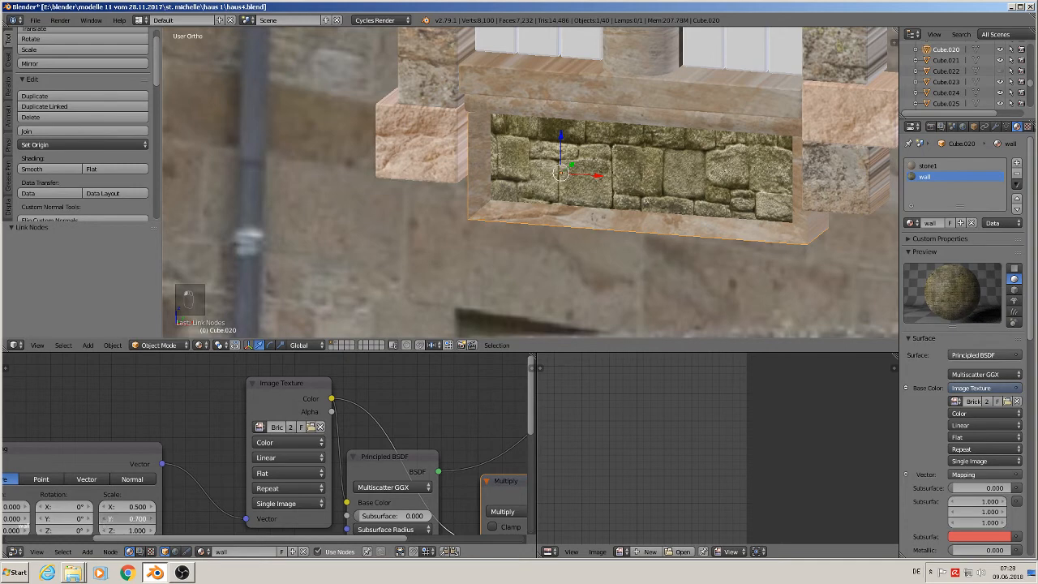
click(104, 519)
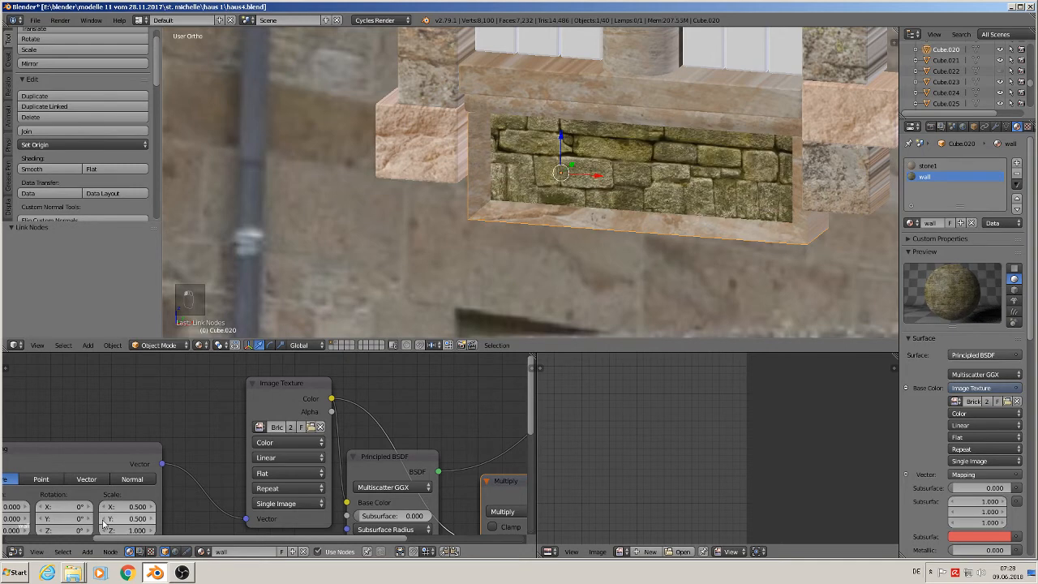
Spread out the Image Texture, Principled BSDF and Multiply nodes to make room between the texture and the shader.
scroll(780, 245, down, 4)
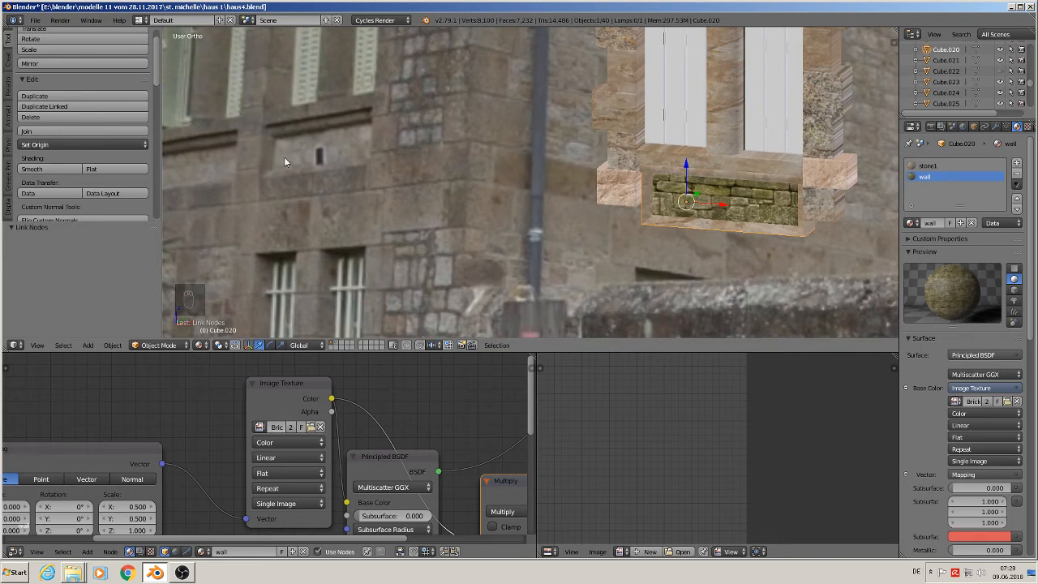
shift+middle_drag(781, 241, 612, 312)
drag(279, 385, 208, 399)
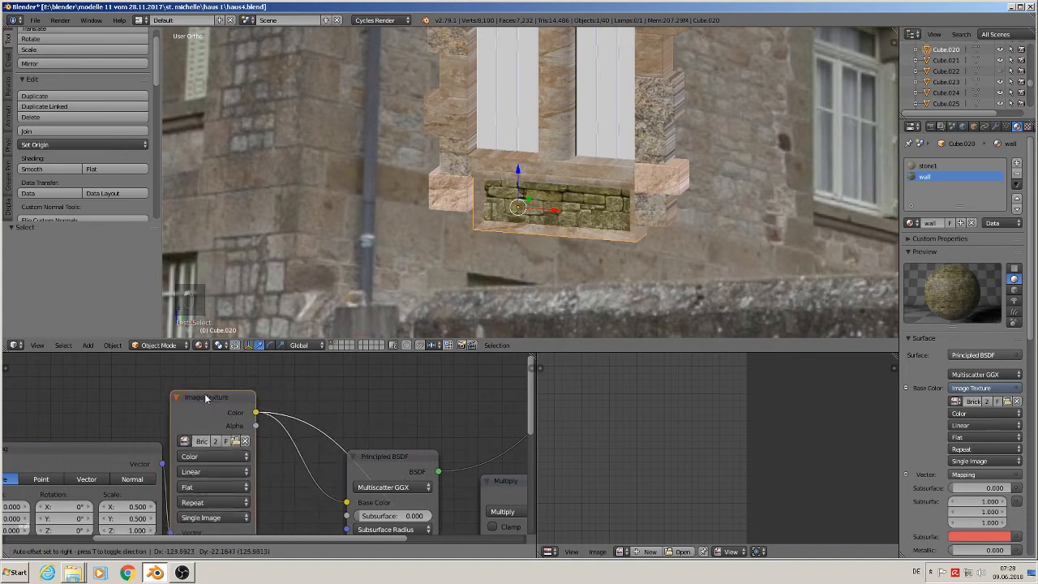
drag(388, 457, 469, 332)
scroll(359, 393, down, 3)
middle_drag(360, 440, 219, 486)
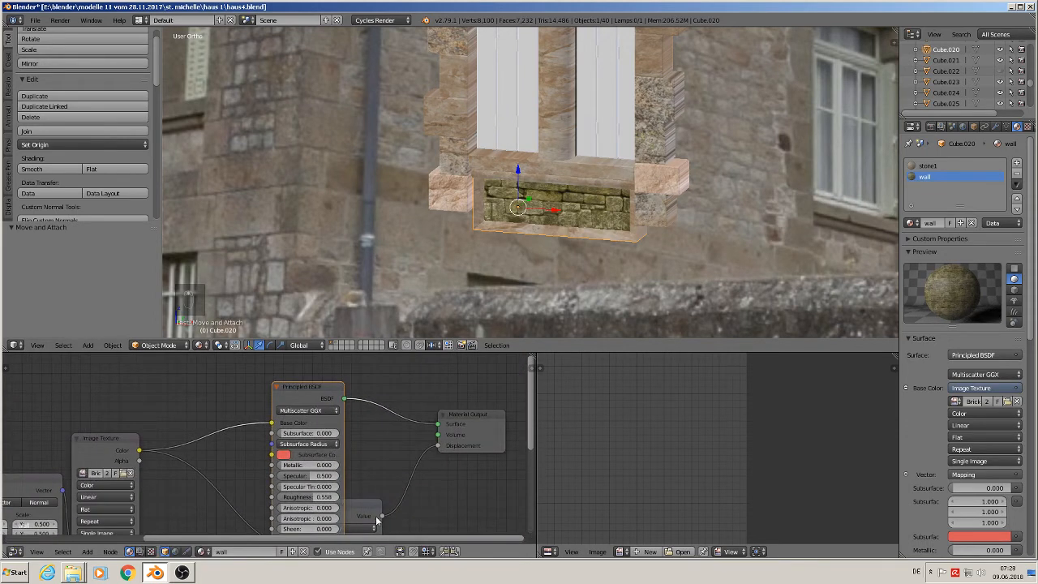
drag(377, 521, 460, 496)
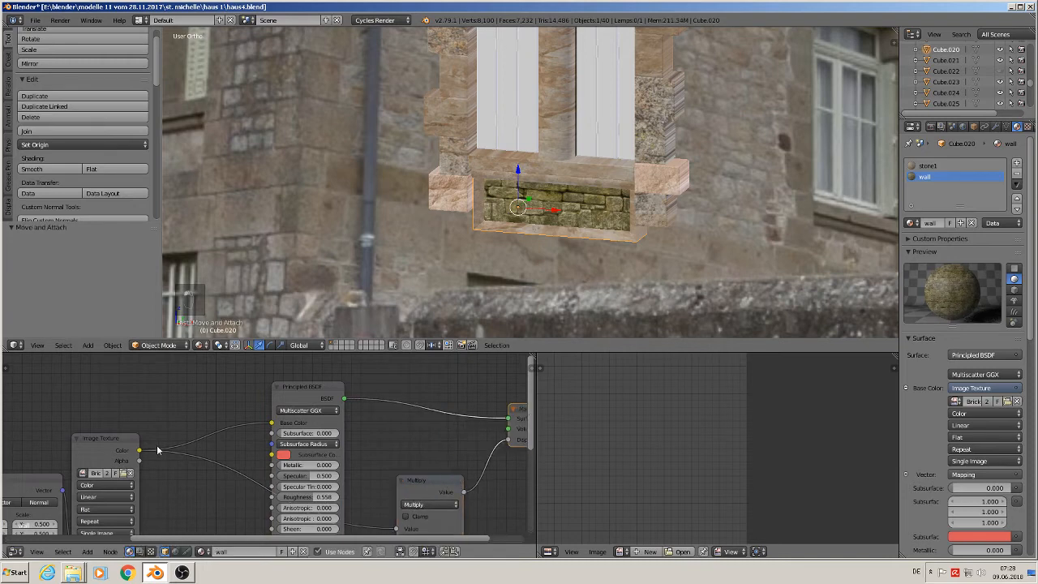
Insert a MixRGB node between the Image Texture's Color output and Base Color, and place it above the link.
click(87, 552)
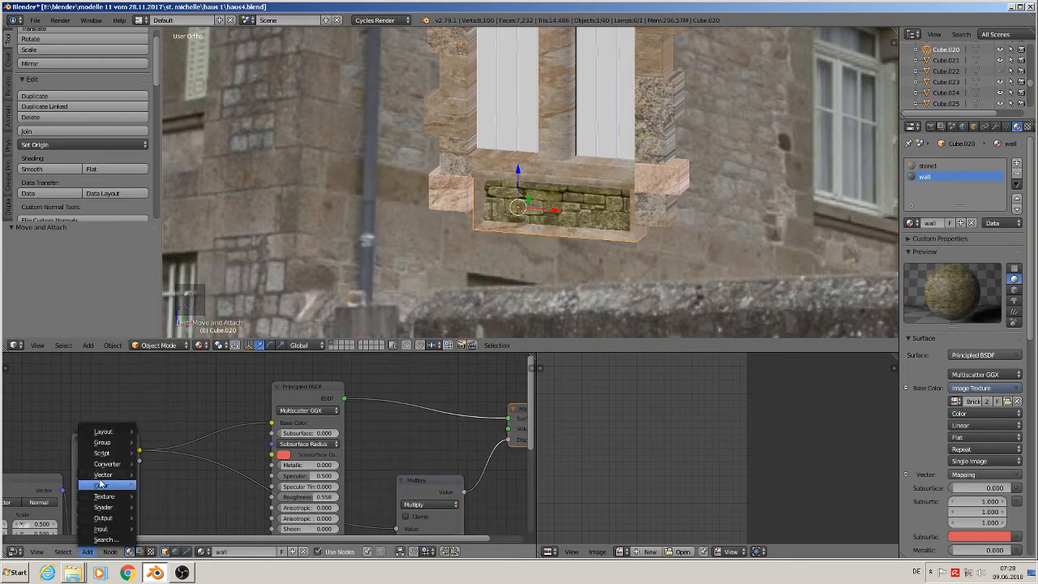
mouse_move(101, 487)
click(168, 474)
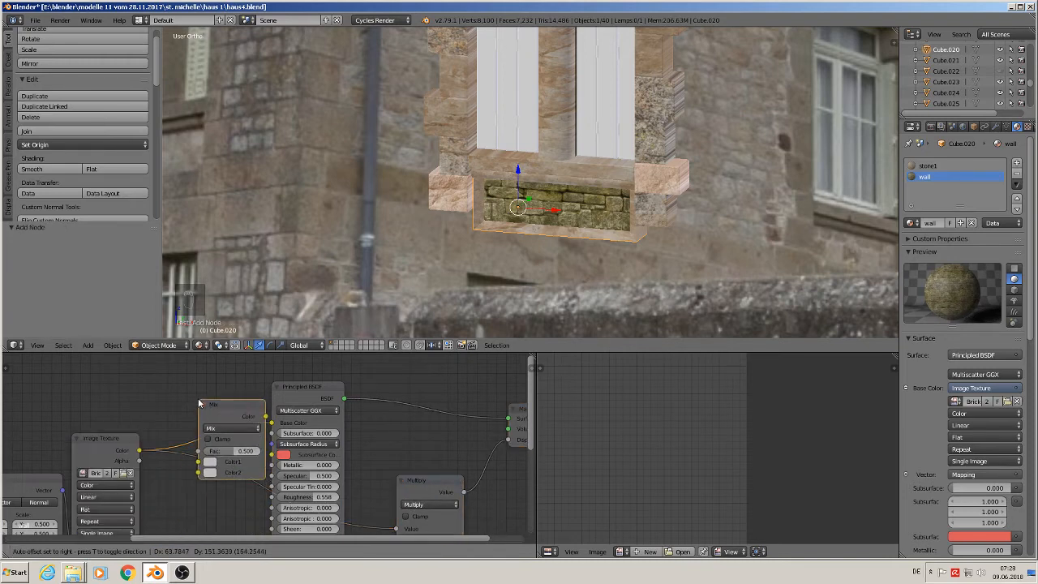
click(184, 412)
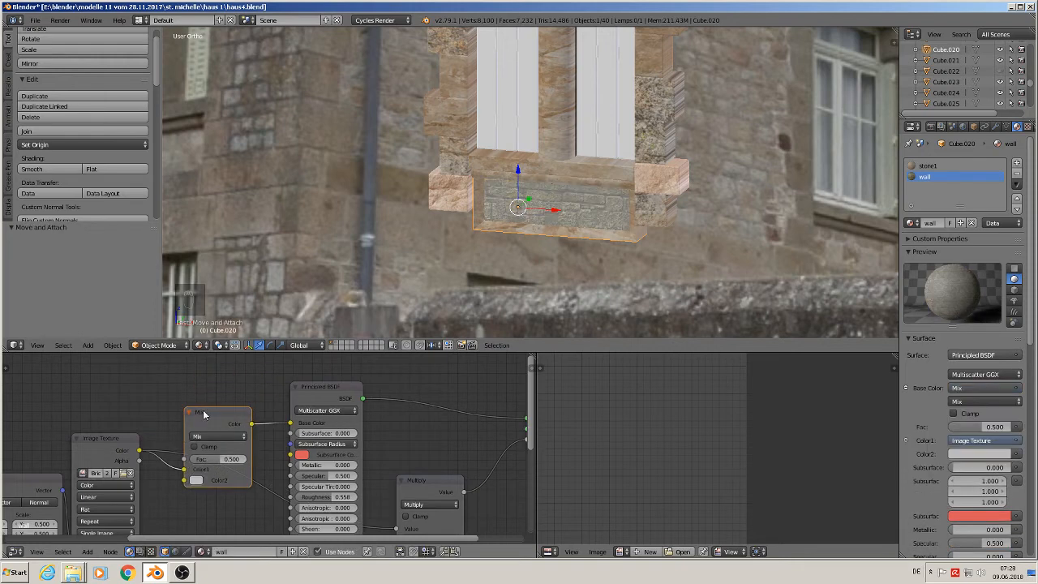
drag(209, 418, 210, 375)
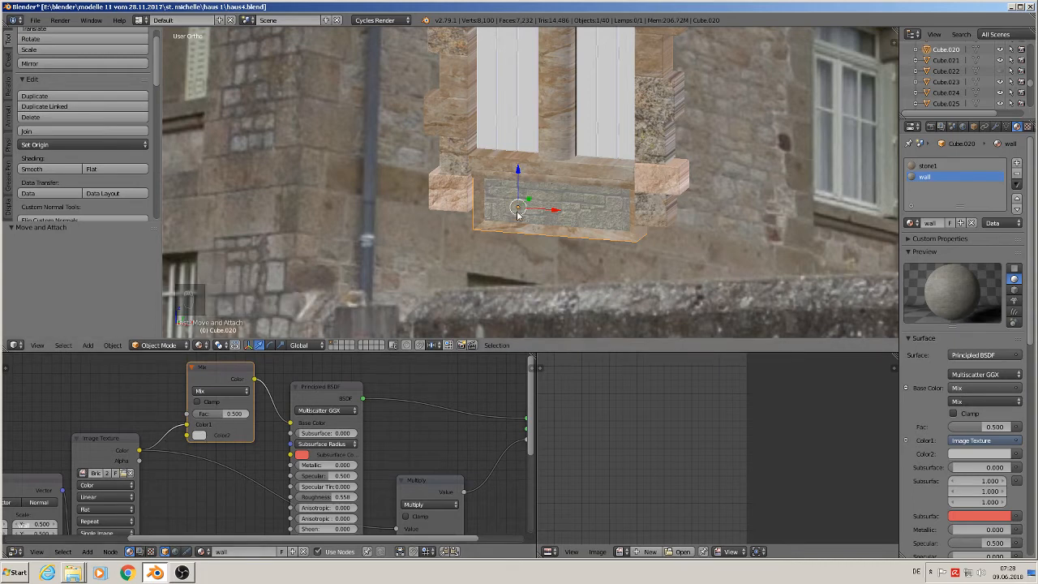
Deselect all objects and set the mix node's blend mode to Add.
key(a)
scroll(560, 233, up, 3)
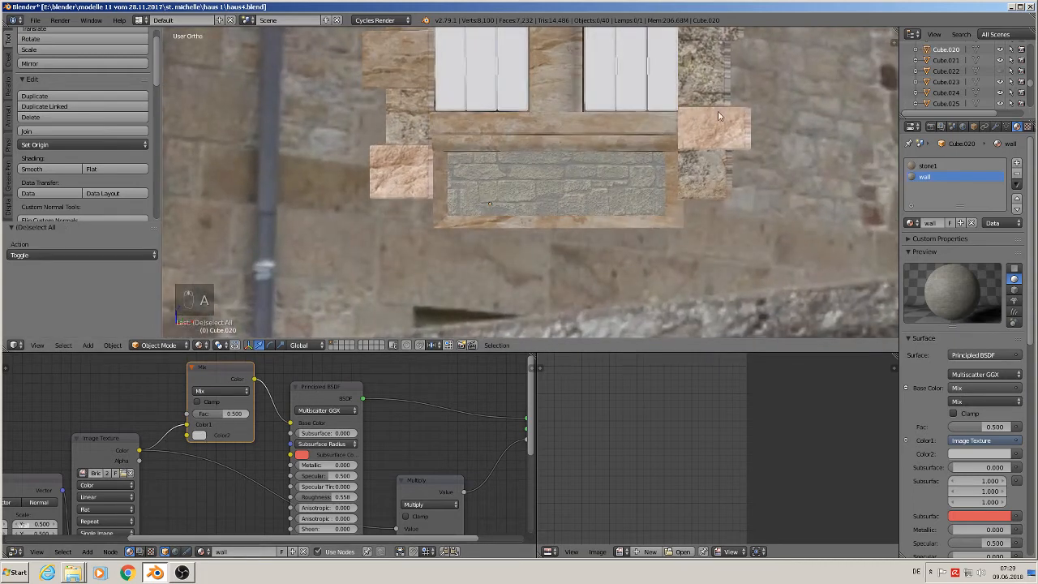
click(225, 391)
click(215, 368)
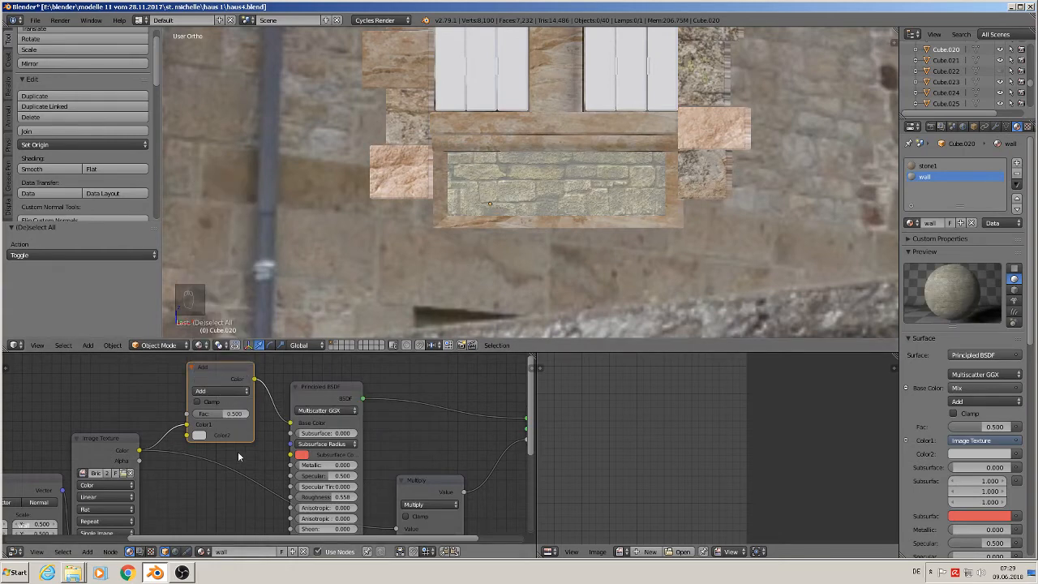
Tint the Add node's Color2 a muted pink so the panel's bricks match the surrounding sandstone.
click(197, 437)
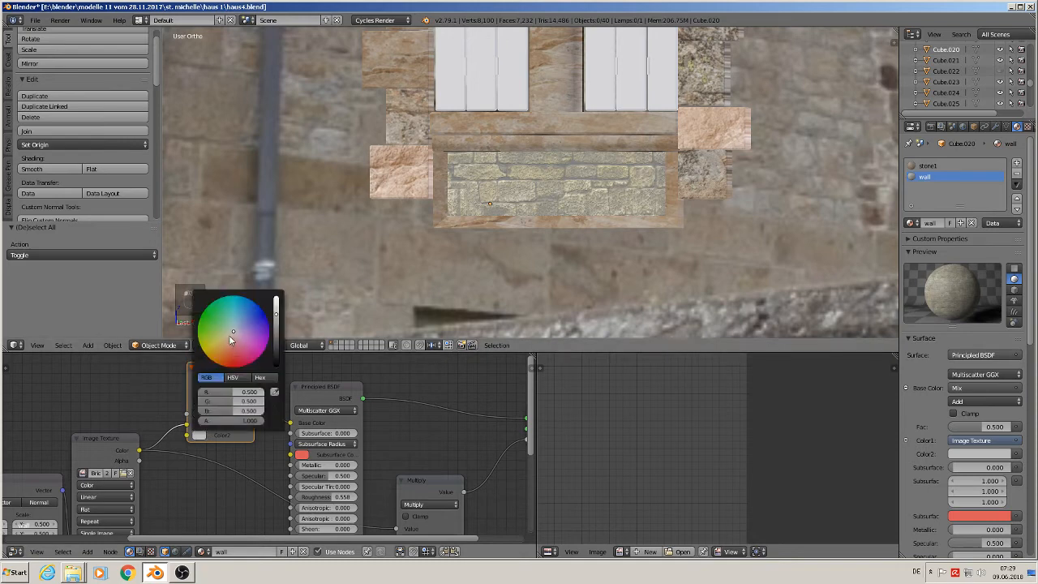
click(230, 343)
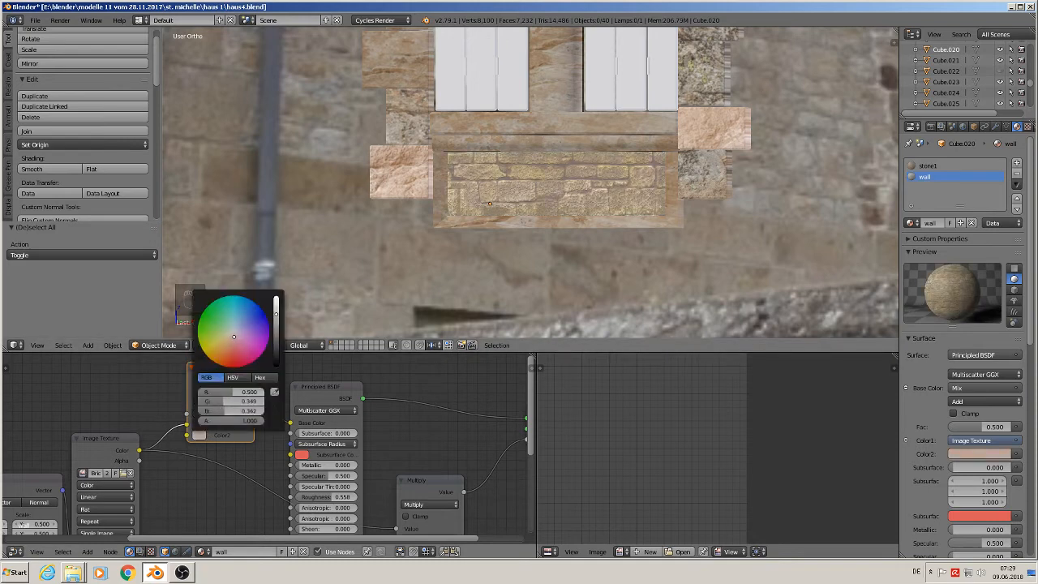
drag(233, 336, 234, 336)
Compare the tinted panel below the window with the reference photo's masonry and the brick walls of the house model.
scroll(646, 233, down, 3)
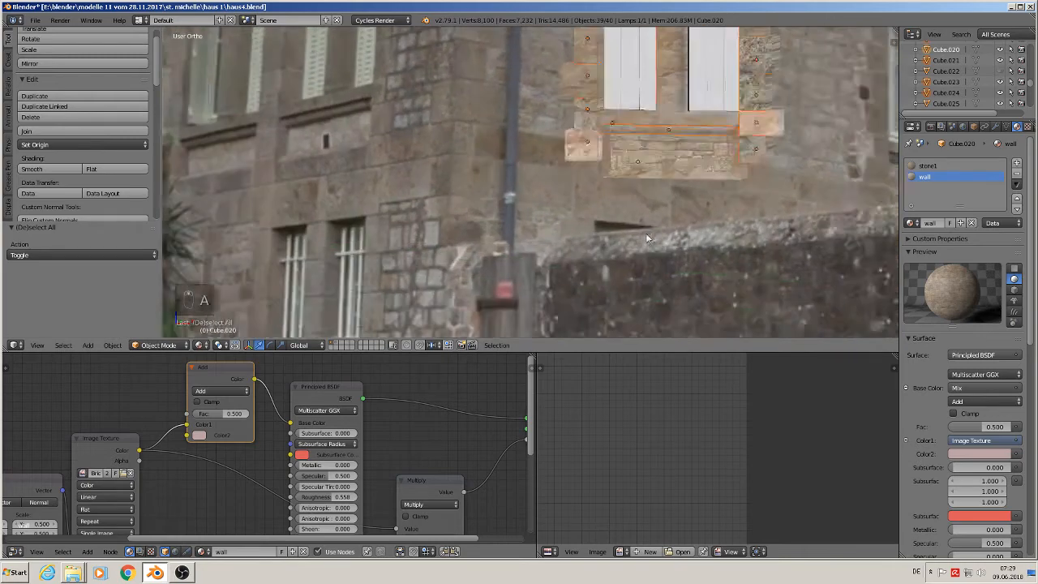
scroll(662, 217, down, 5)
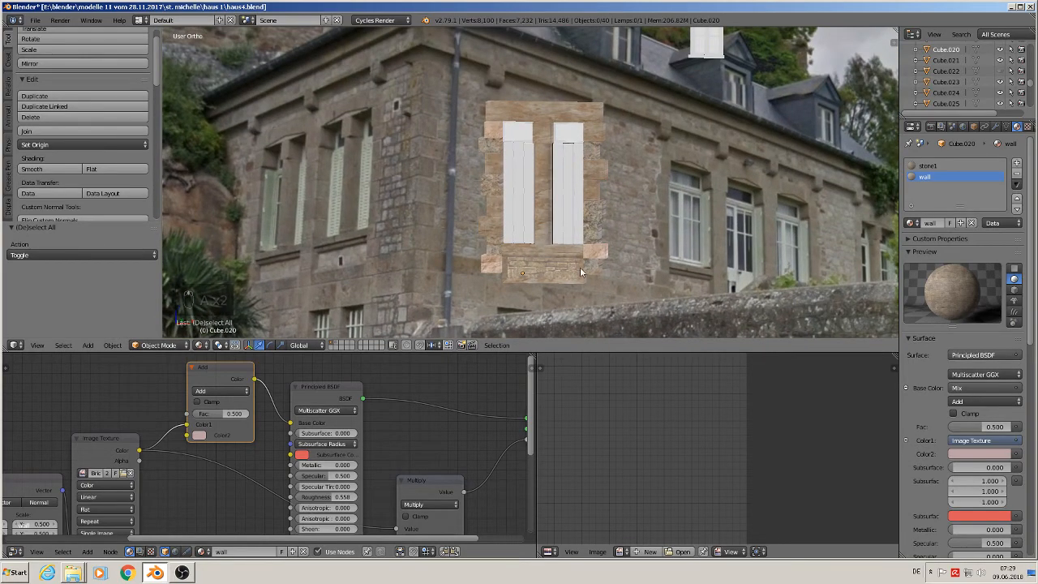
middle_drag(594, 259, 578, 278)
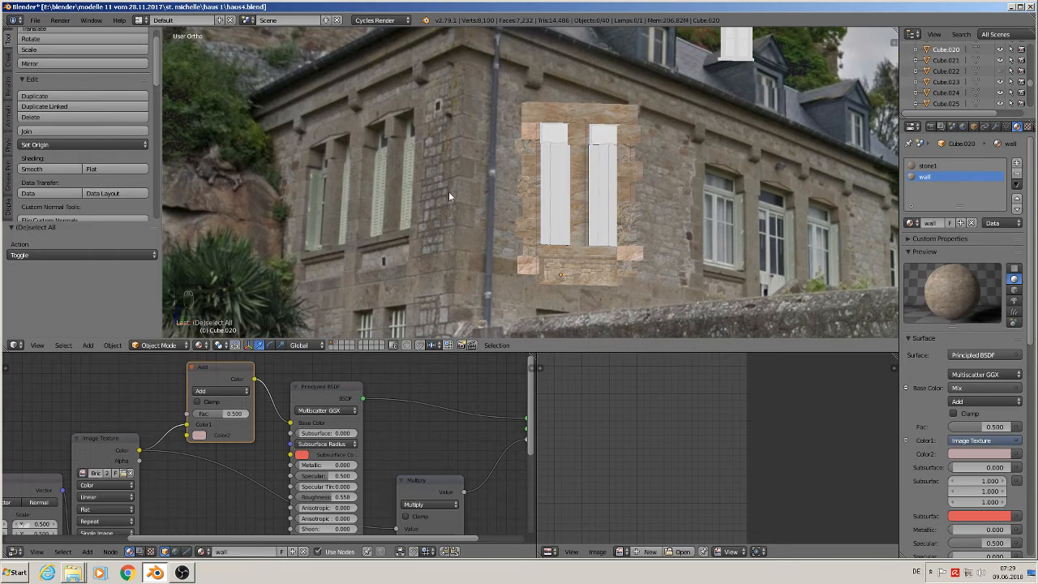
scroll(447, 308, down, 7)
shift+middle_drag(376, 308, 677, 203)
scroll(456, 170, up, 4)
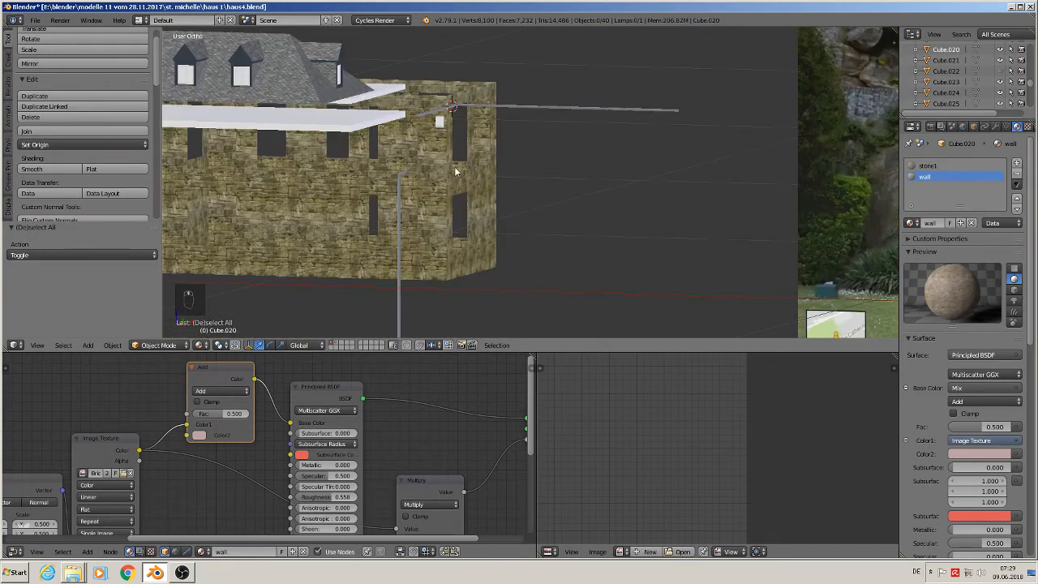
scroll(417, 179, up, 2)
scroll(415, 200, down, 3)
shift+middle_drag(601, 222, 81, 266)
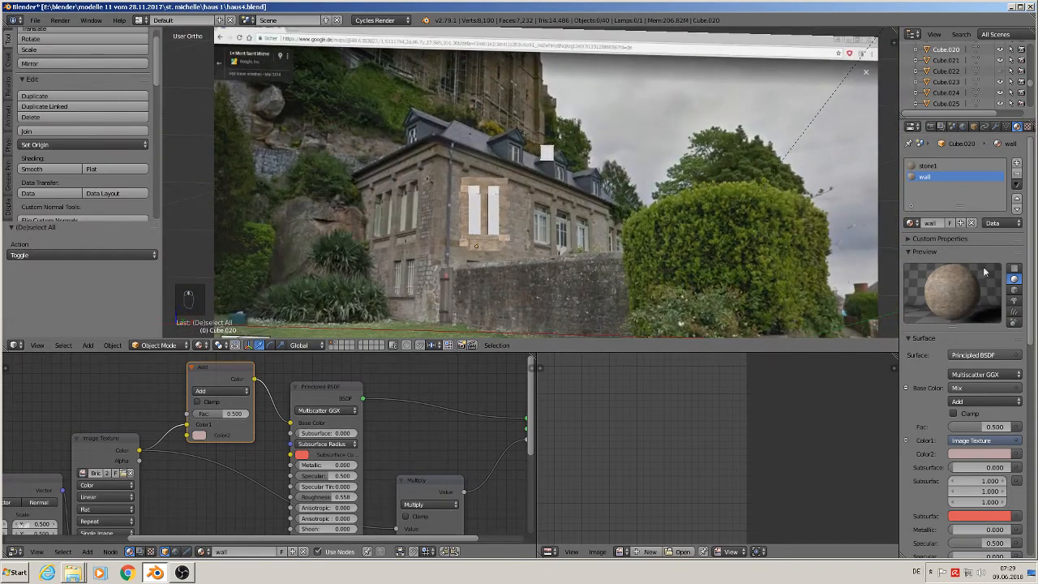
scroll(487, 248, up, 5)
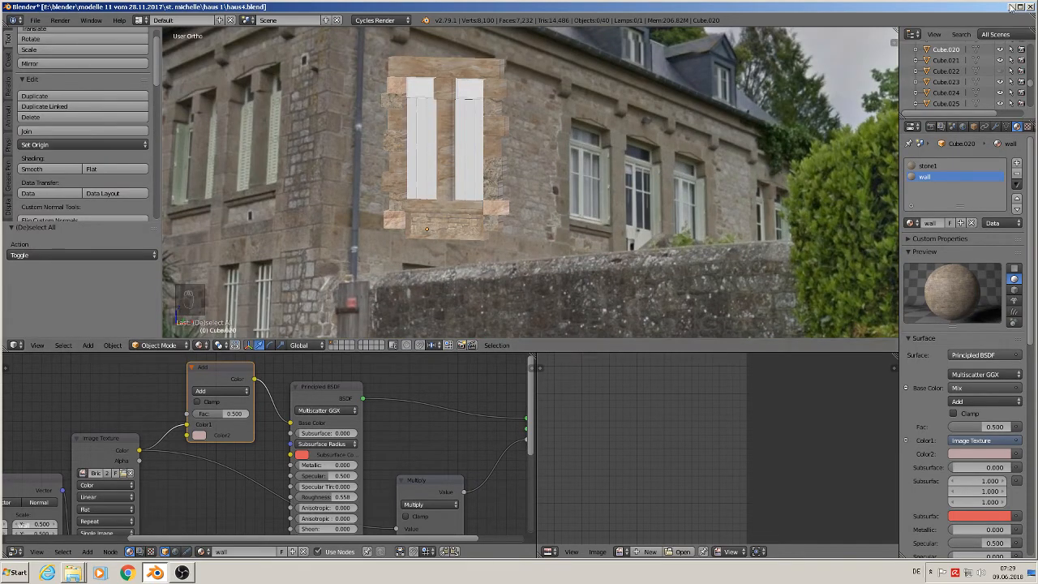
Save the house model with the new wall material to its current file.
click(35, 20)
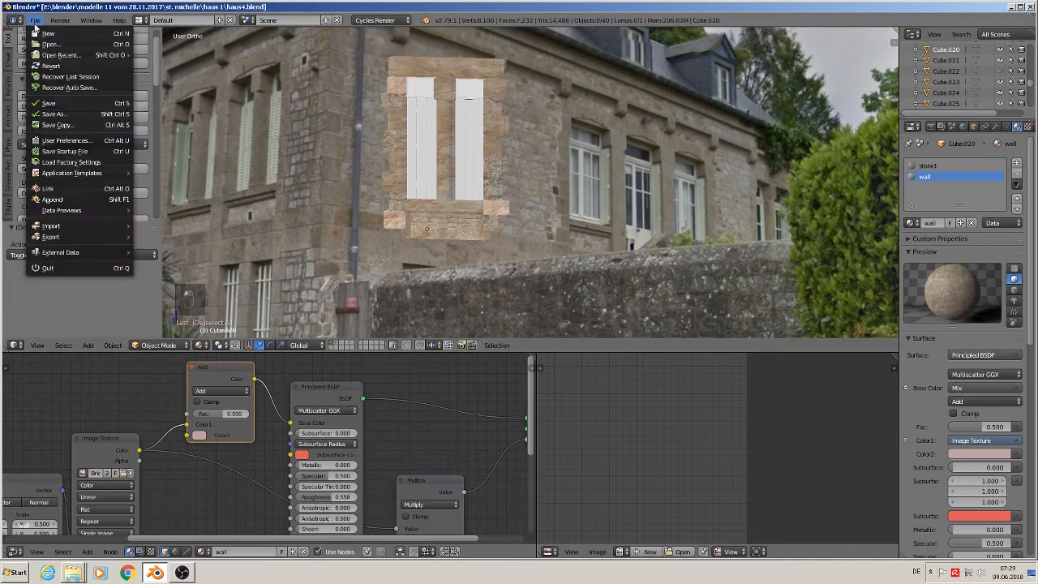
click(65, 103)
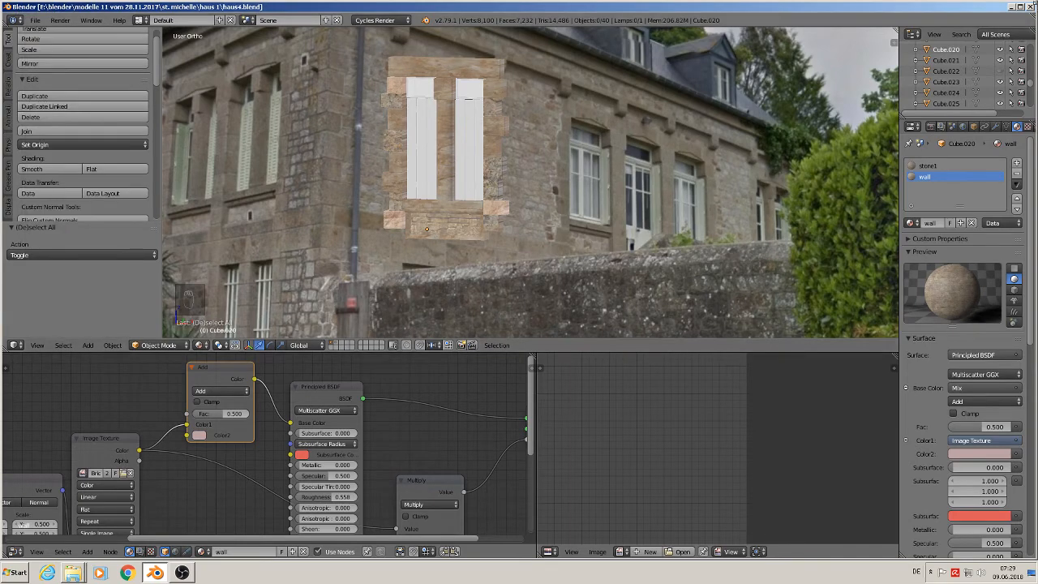
Switch to Windows Explorer and bring up the Komerzielle Texturen folder with its texture categories.
click(1014, 8)
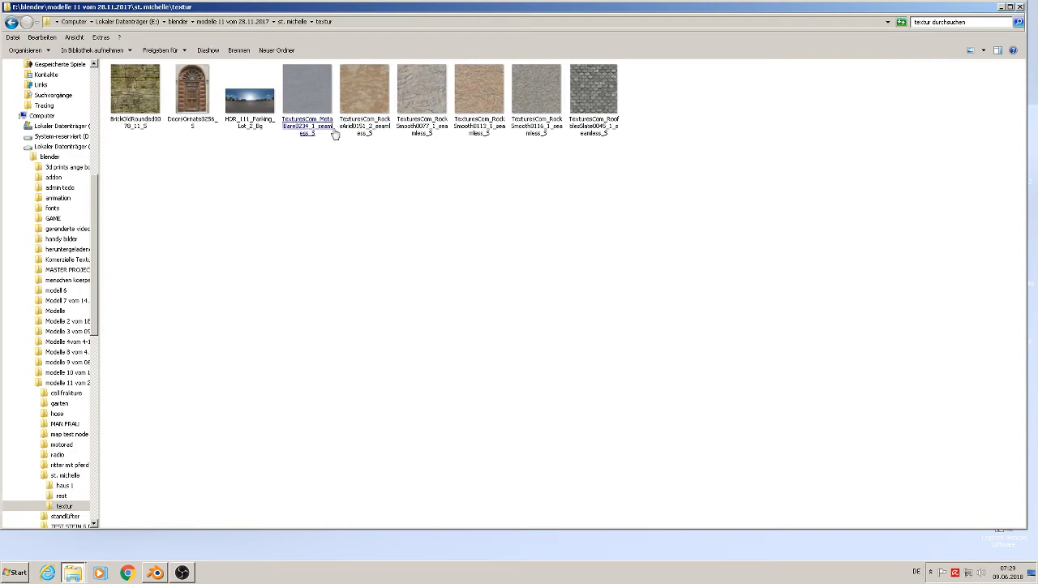
click(191, 121)
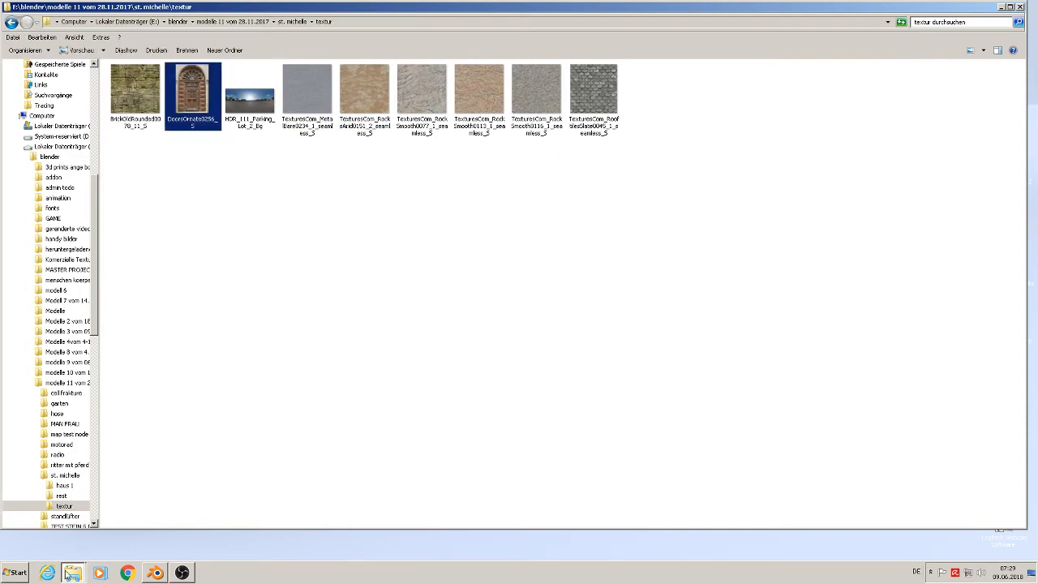
click(73, 574)
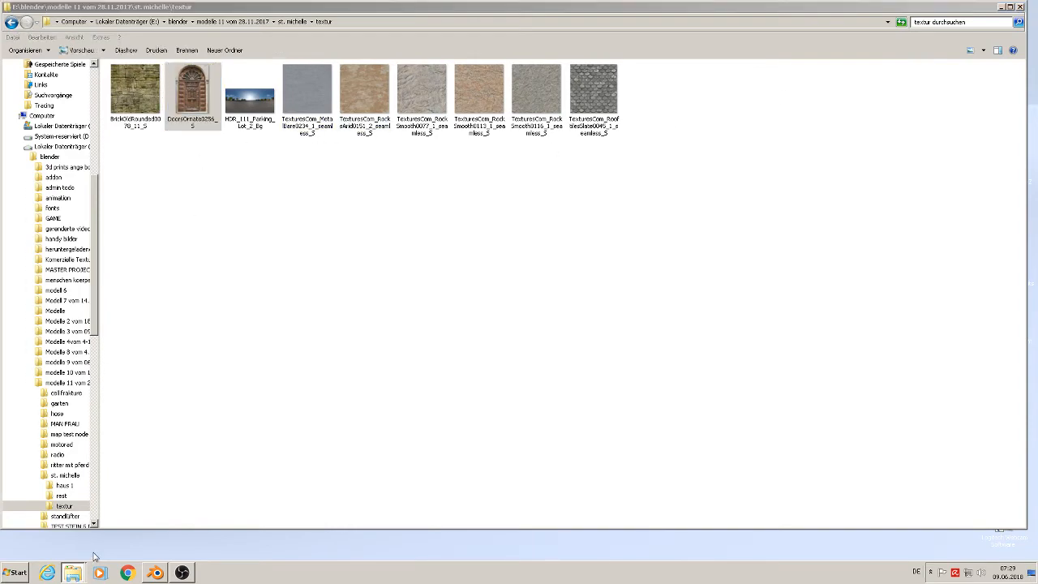
click(93, 556)
click(226, 22)
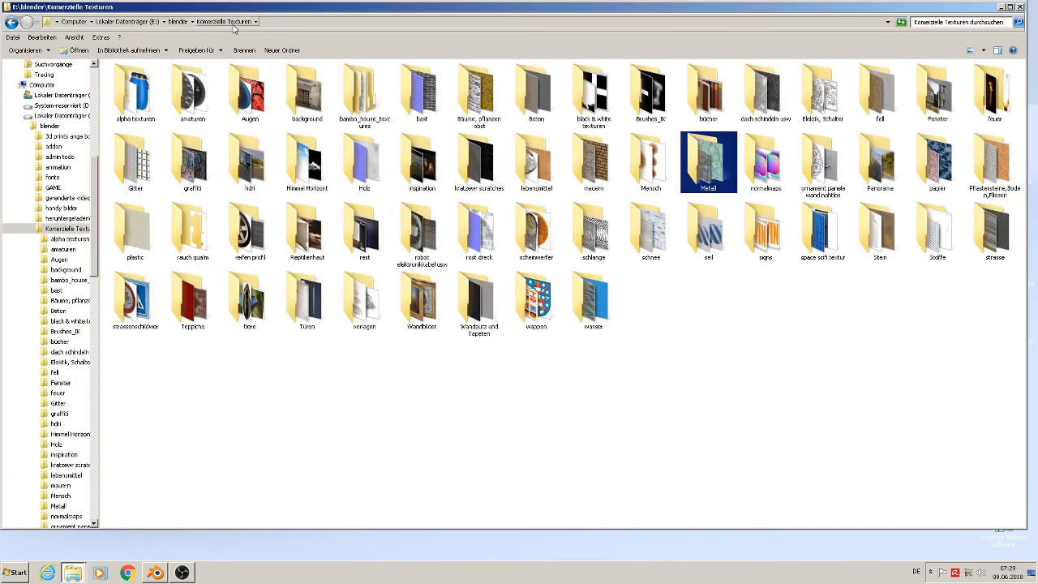
Open the rechteckige folder inside mauern and preview the bricks_09 wall texture at full size.
double_click(591, 185)
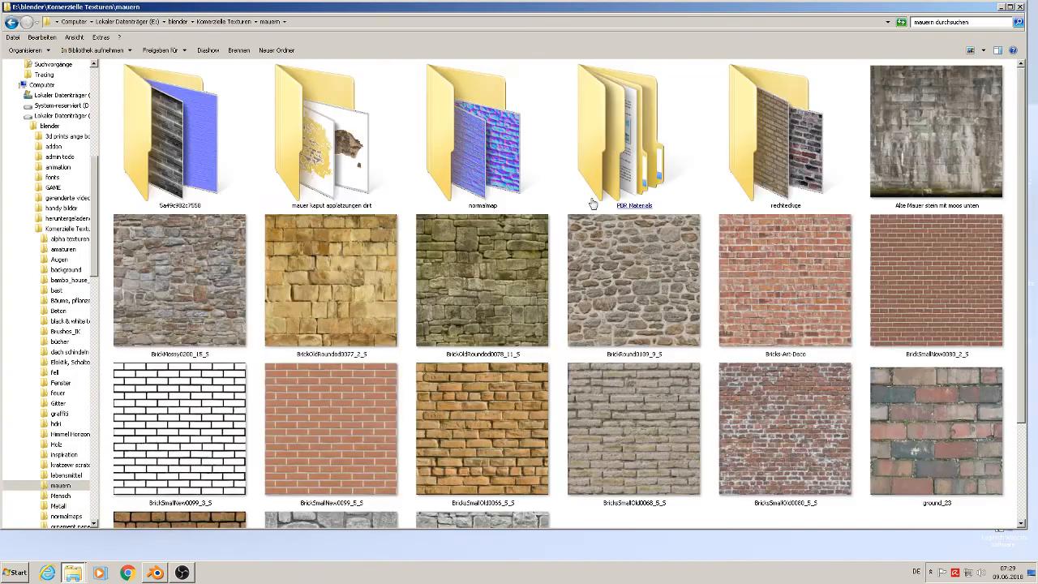
double_click(758, 183)
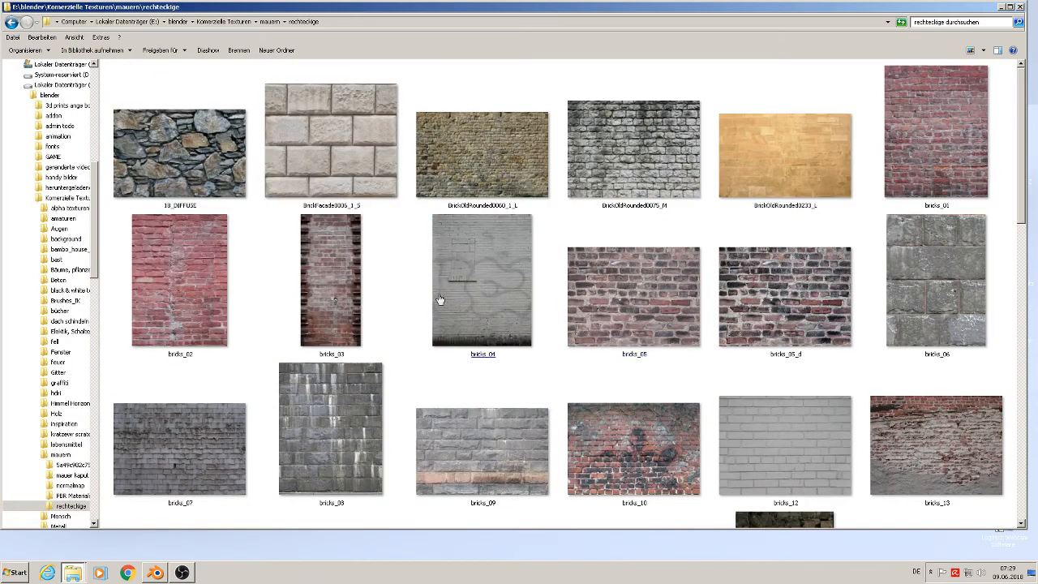
click(498, 462)
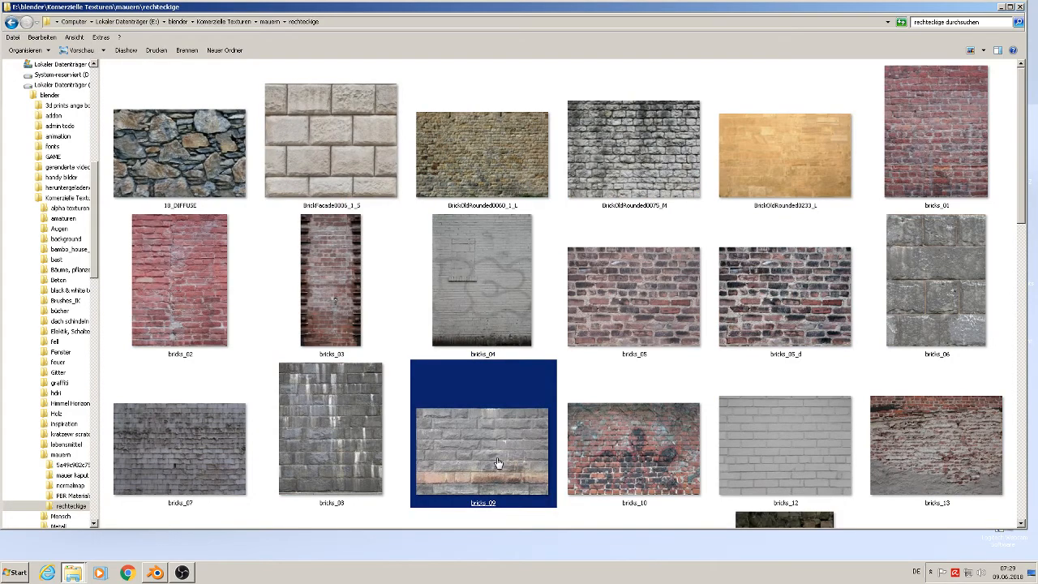
double_click(498, 462)
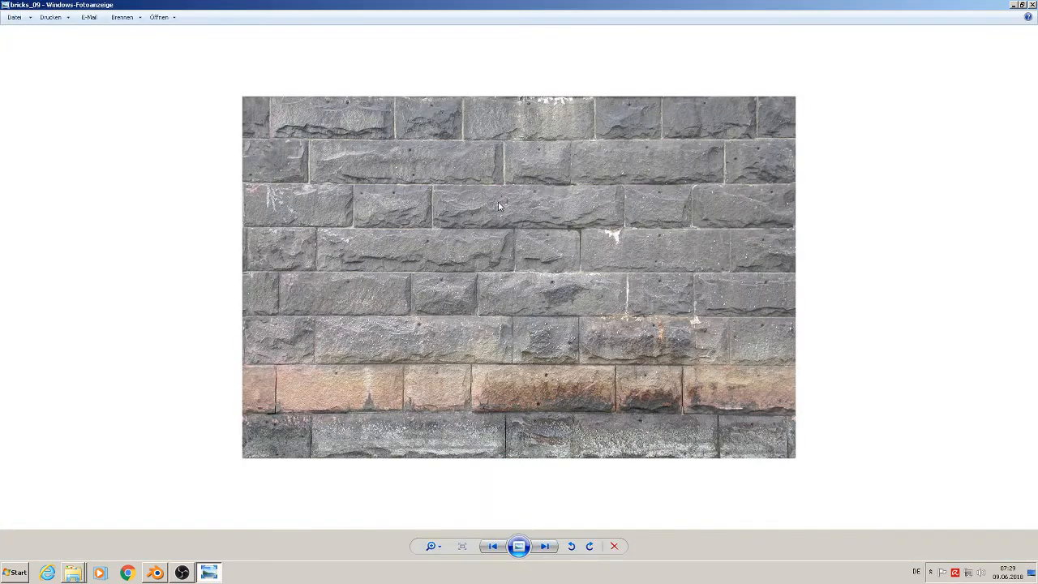
click(1031, 6)
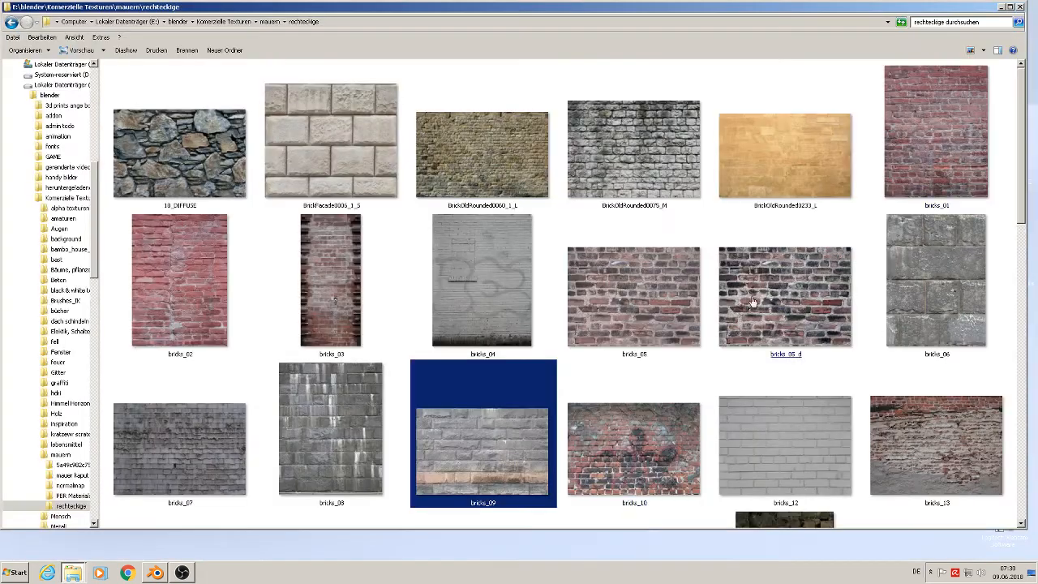
Copy the bricks_09 image into the textur folder of the st. michelle project.
right_click(504, 430)
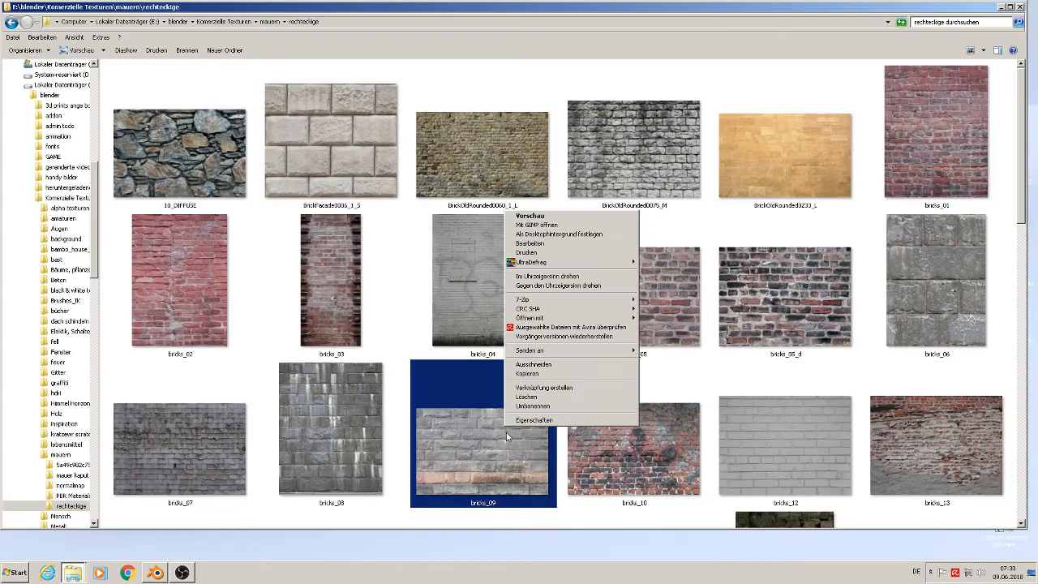
click(535, 374)
click(79, 572)
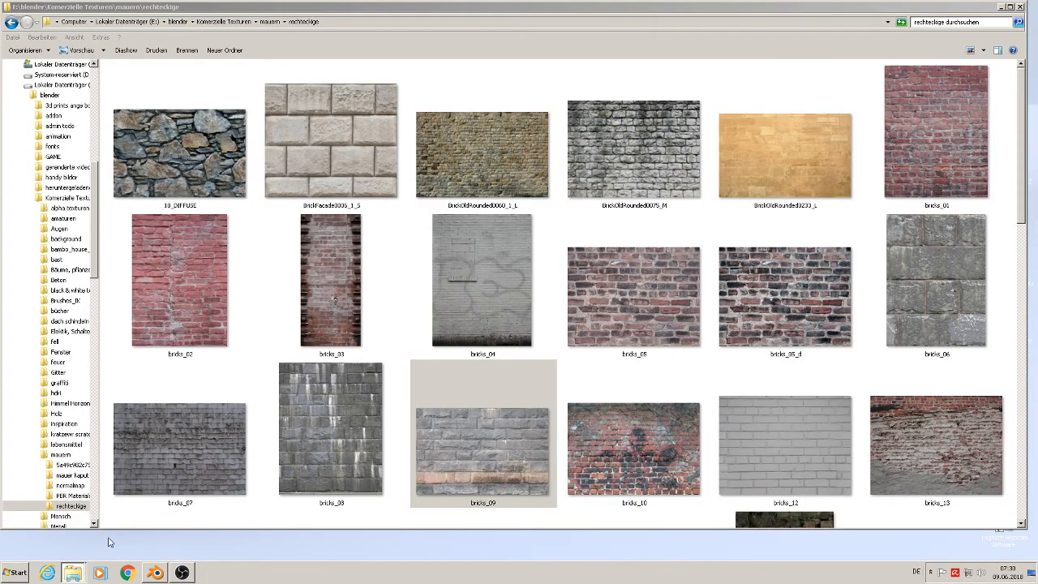
click(111, 541)
right_click(412, 208)
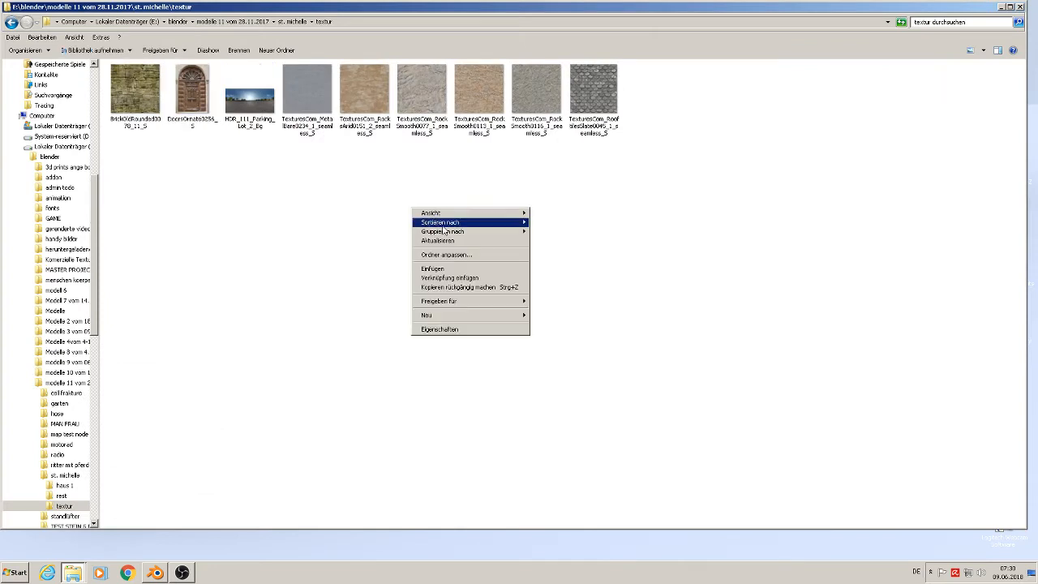
click(455, 269)
click(365, 252)
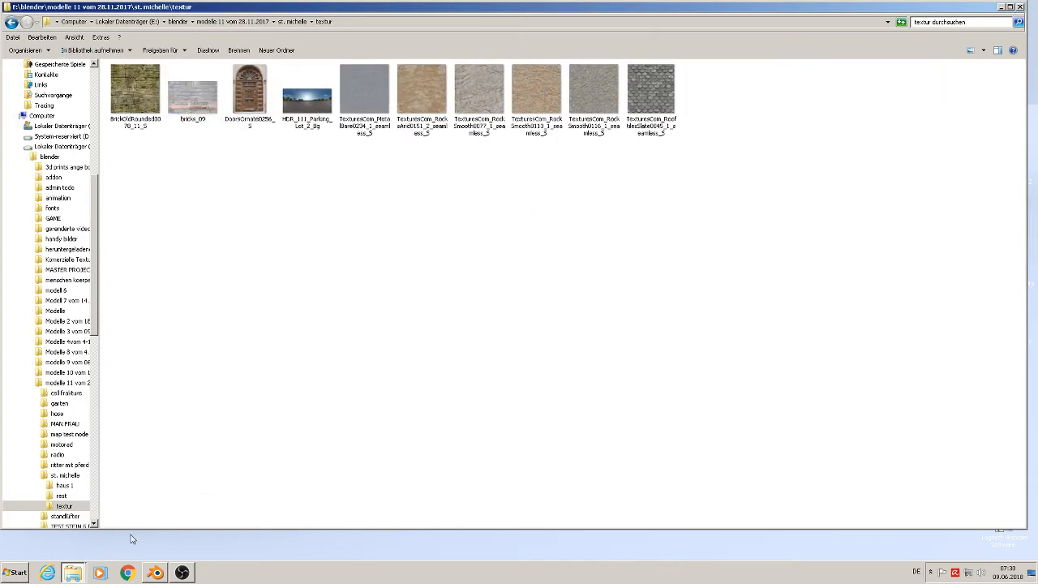
Switch to Blender and select the horizontal loop of wall faces between the two window rows on the house walls.
click(157, 575)
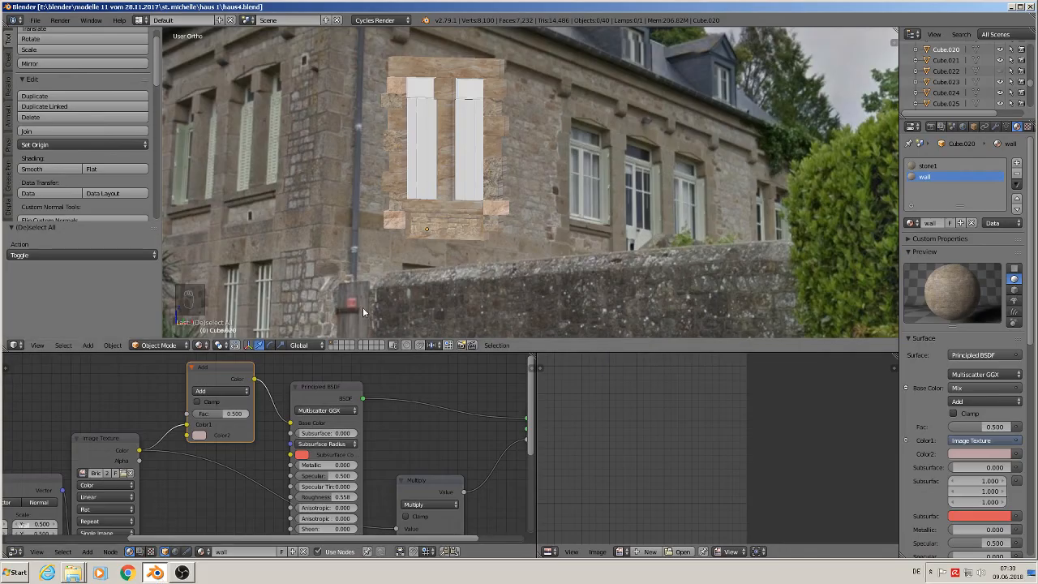
scroll(364, 296, down, 8)
shift+middle_drag(350, 268, 748, 134)
shift+middle_drag(440, 151, 566, 162)
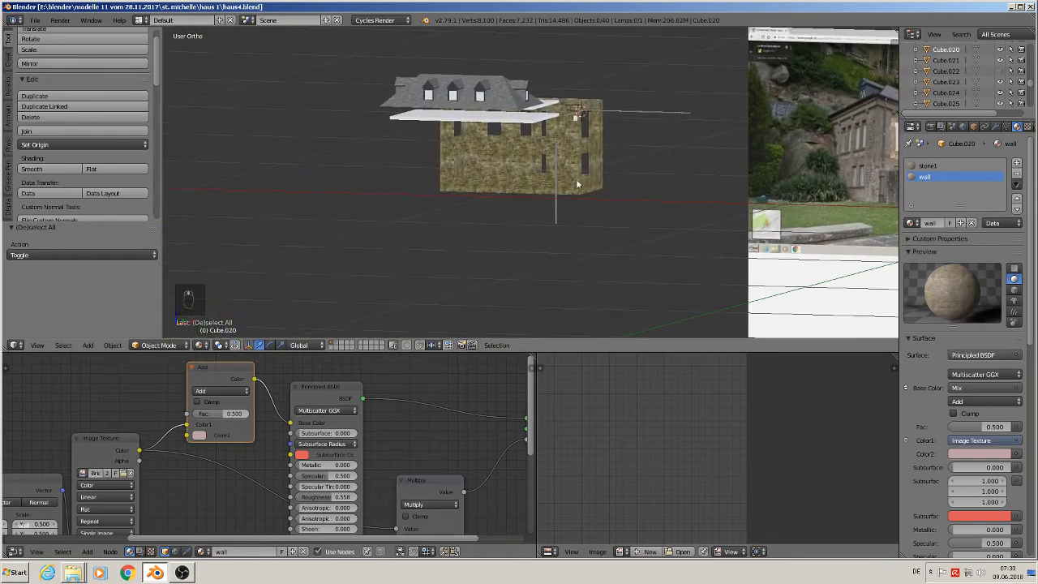
scroll(475, 161, up, 9)
key(Tab)
key(Tab)
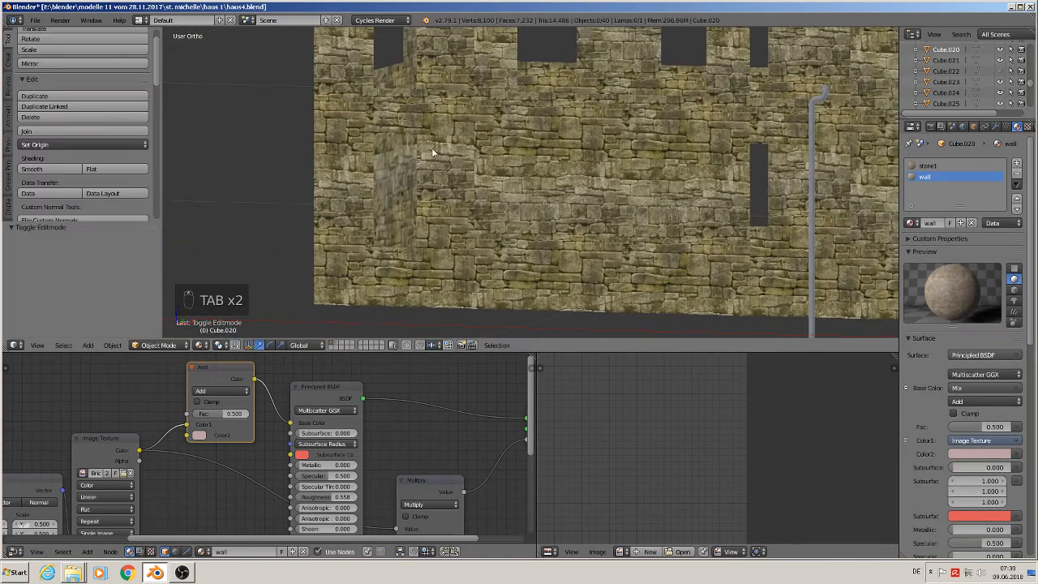
right_click(432, 154)
key(Tab)
scroll(408, 143, up, 2)
alt+right_click(365, 104)
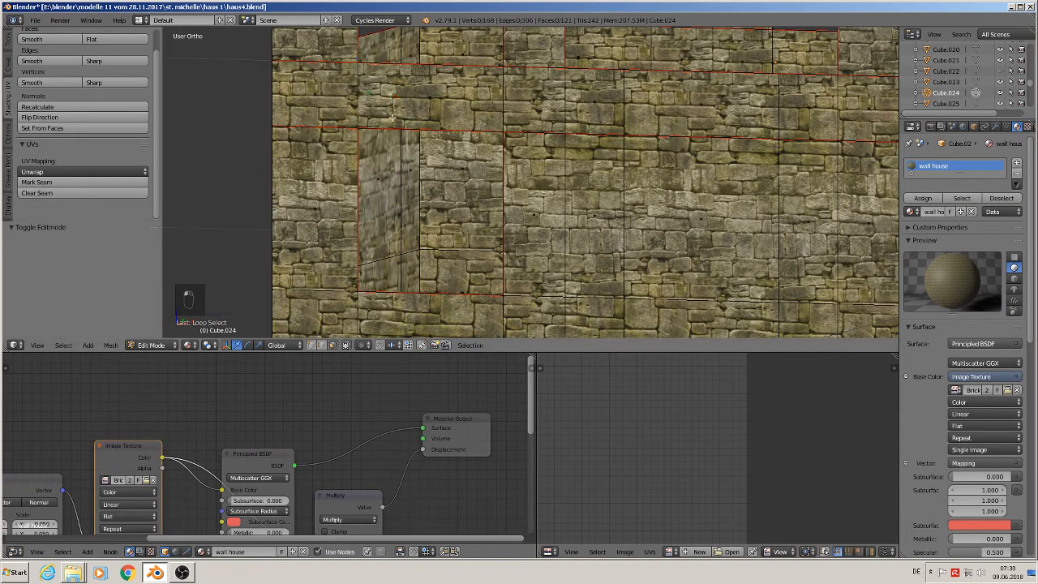
alt+right_click(355, 87)
Add a second material slot with a new material named "house middle material" and assign it to the selected face band.
scroll(424, 143, down, 3)
shift+middle_drag(438, 153, 302, 211)
drag(963, 172, 966, 218)
click(1017, 163)
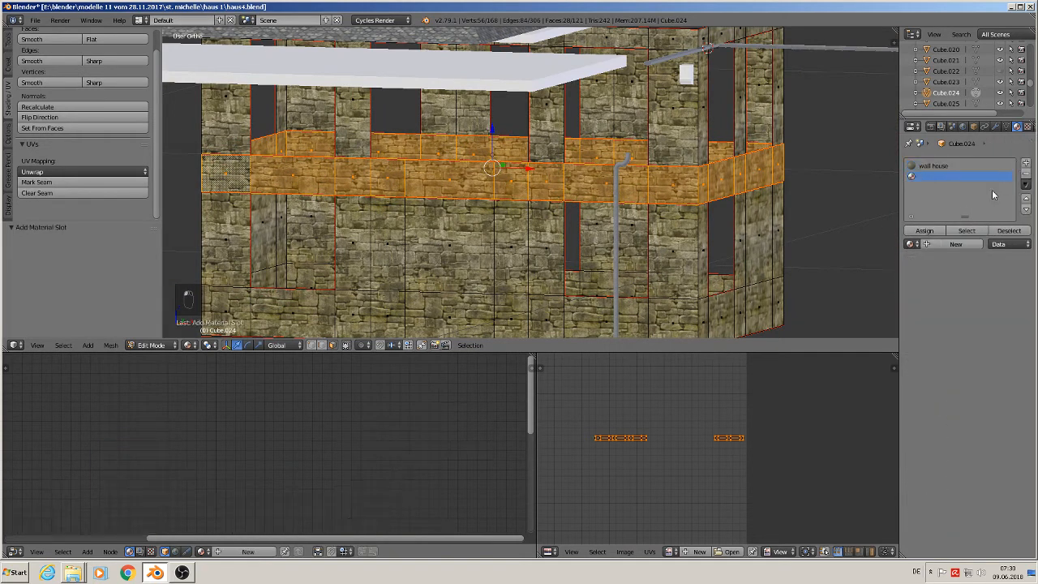
click(949, 244)
click(927, 243)
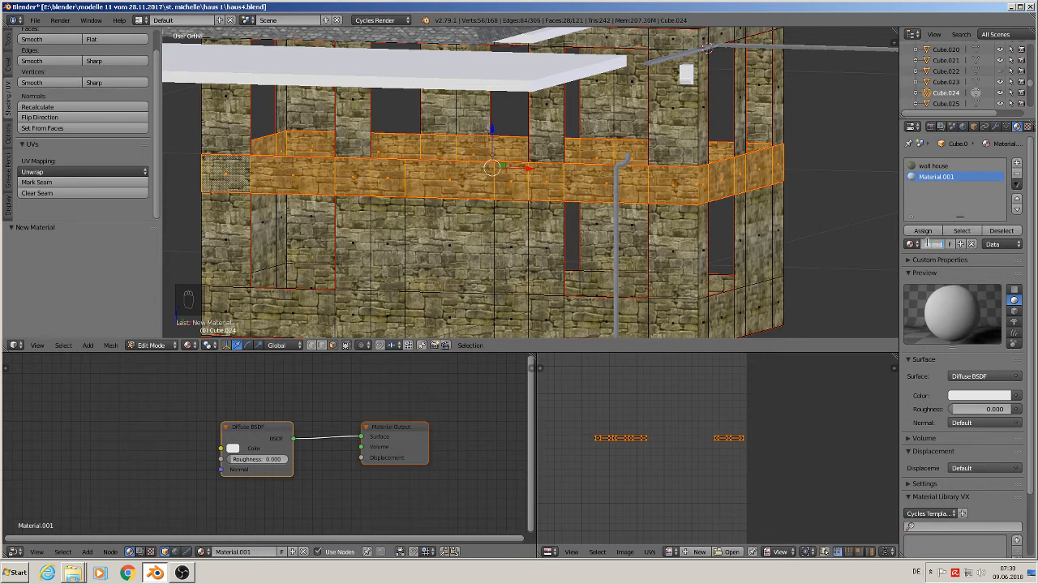
text(D)
text(l)
key(Return)
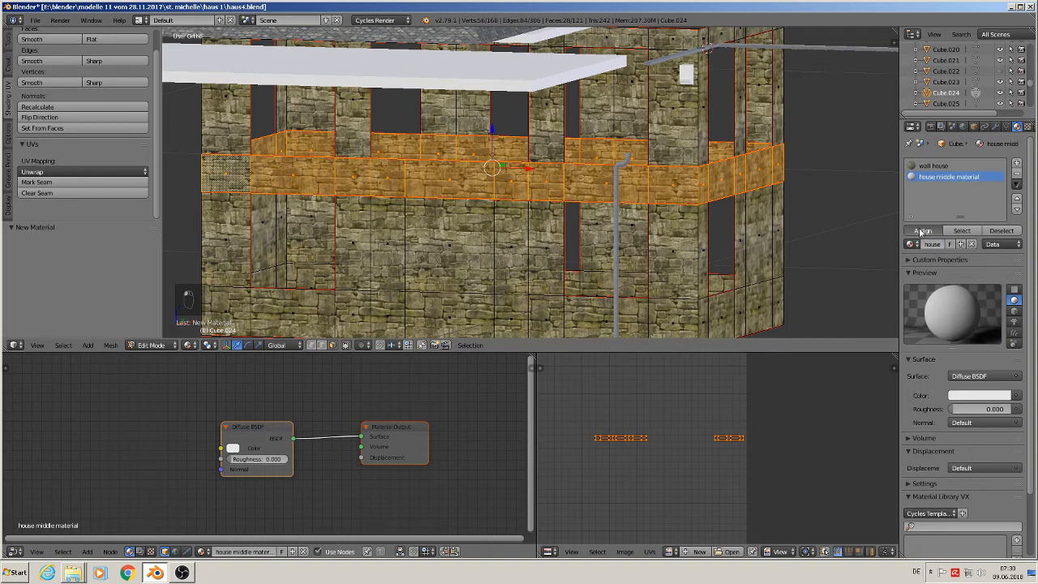
click(923, 231)
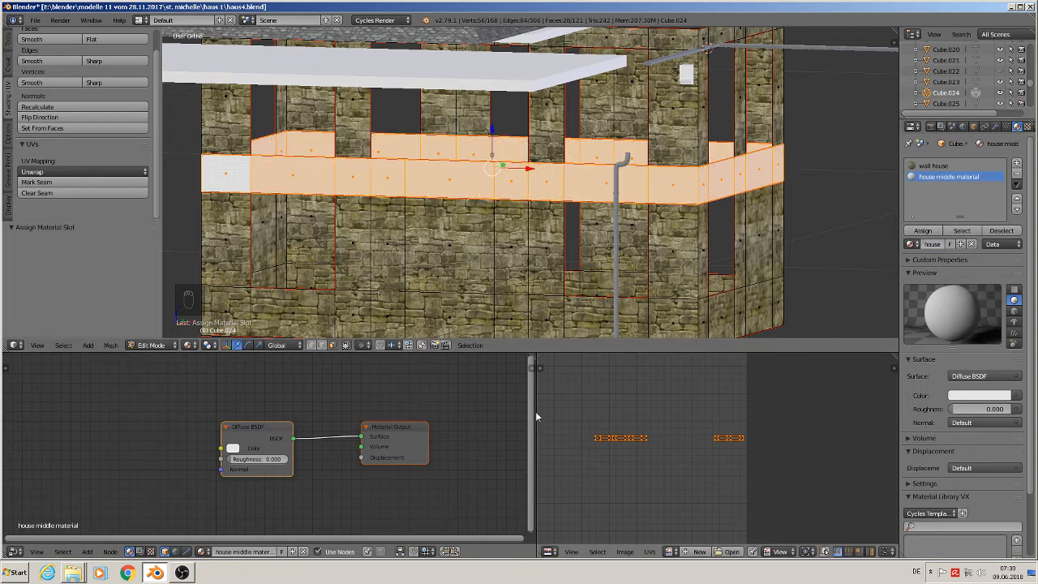
Paste the copied node setup, delete the Diffuse BSDF, and link the Principled BSDF and Multiply nodes to the Material Output.
scroll(396, 454, down, 3)
middle_drag(372, 464, 395, 431)
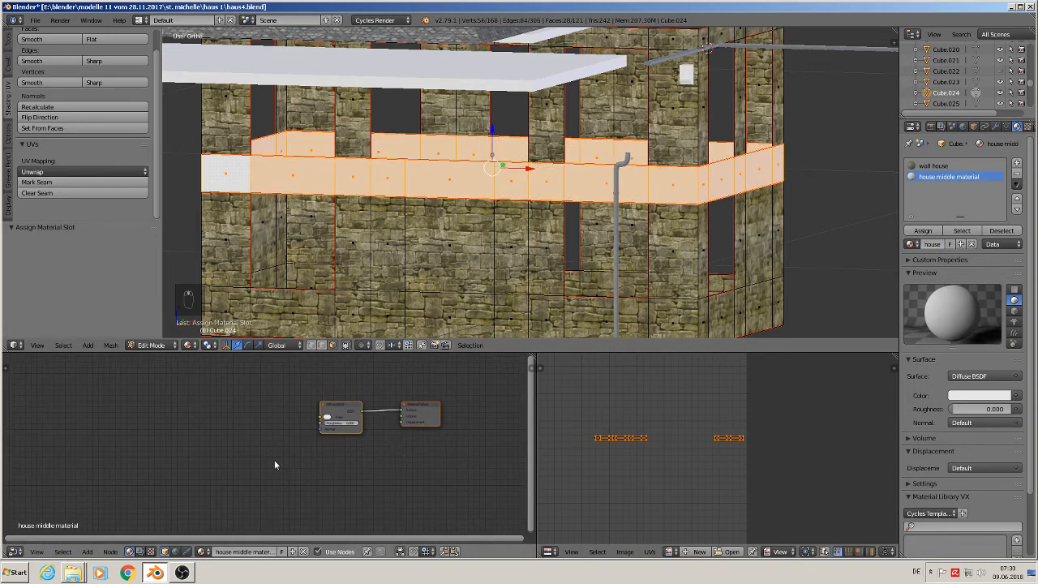
key(ctrl+v)
drag(344, 414, 353, 386)
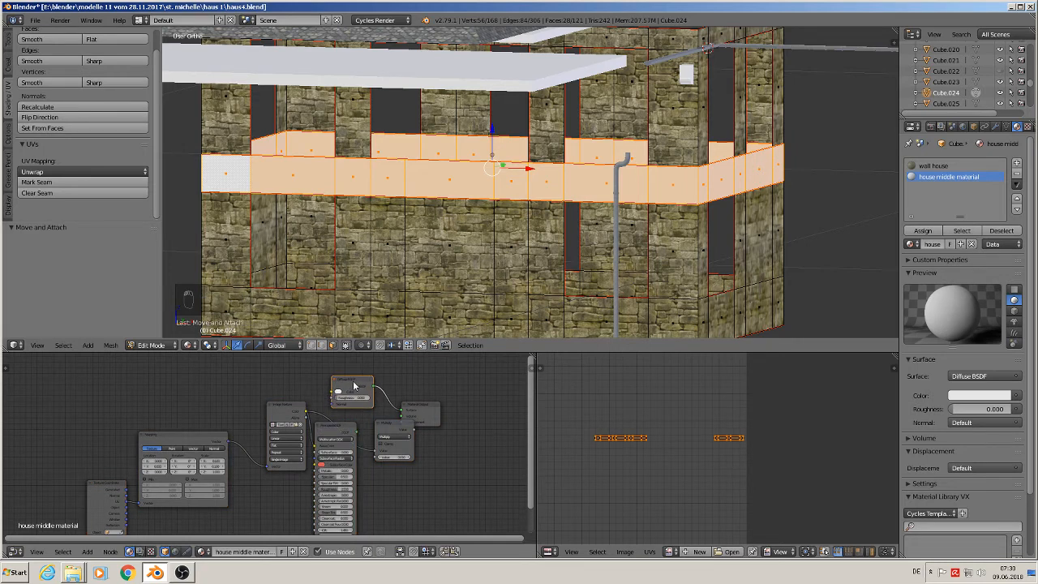
key(x)
drag(421, 409, 460, 403)
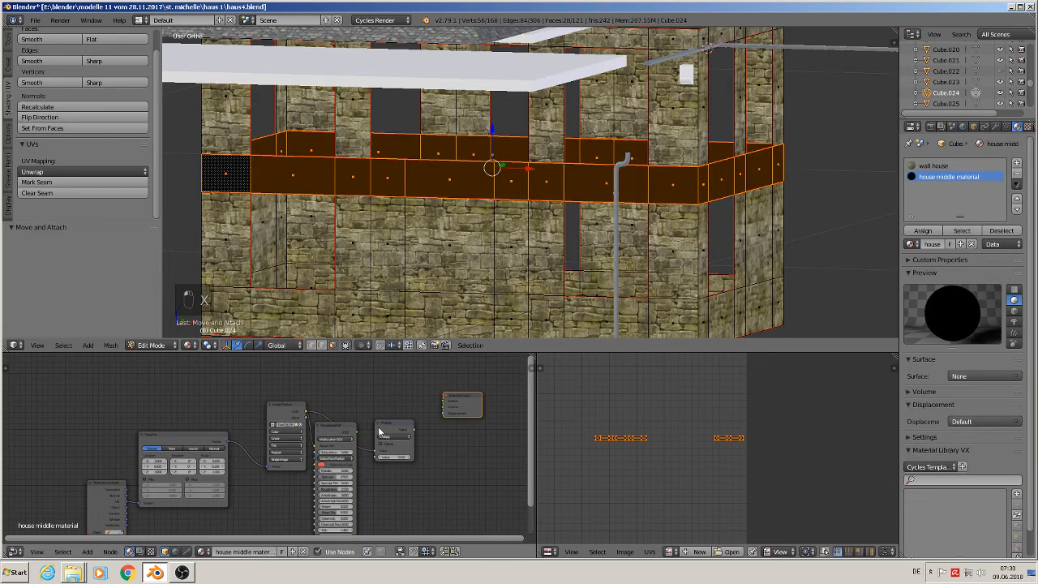
drag(379, 431, 445, 404)
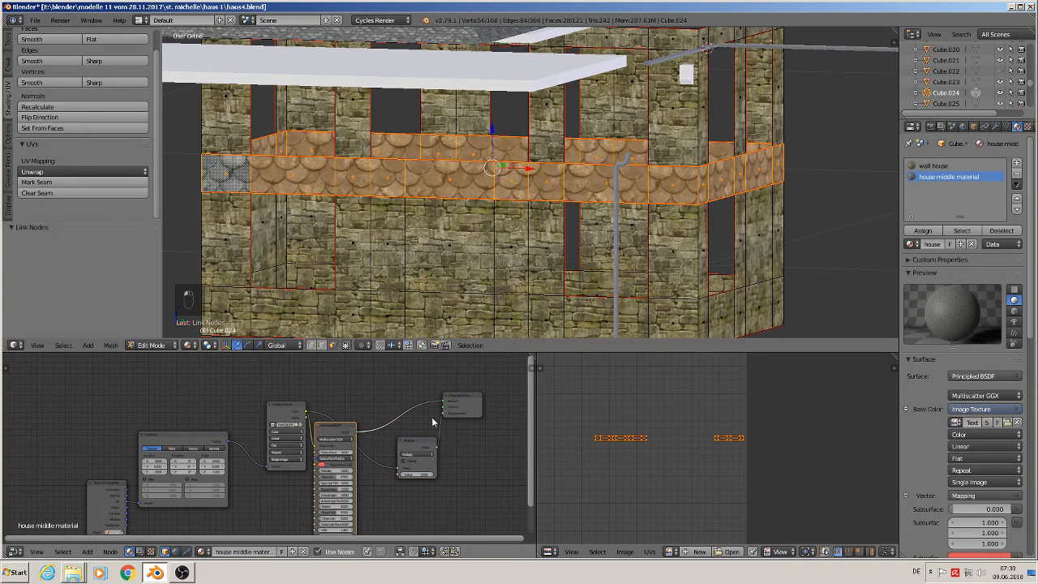
Load bricks_09.jpg from the textur folder into the Image Texture node of the middle band's material.
scroll(298, 425, up, 3)
click(292, 427)
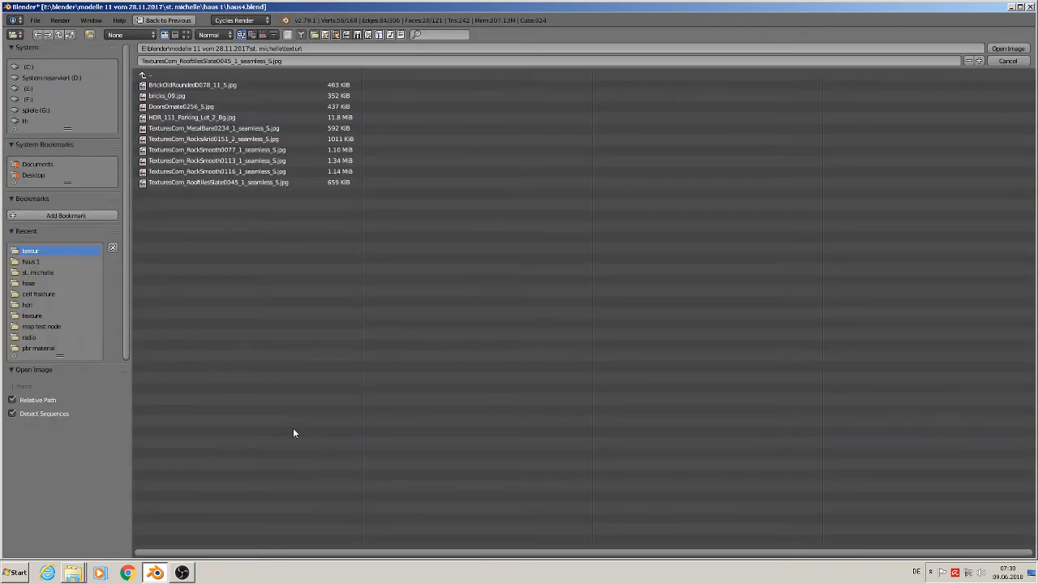
click(186, 35)
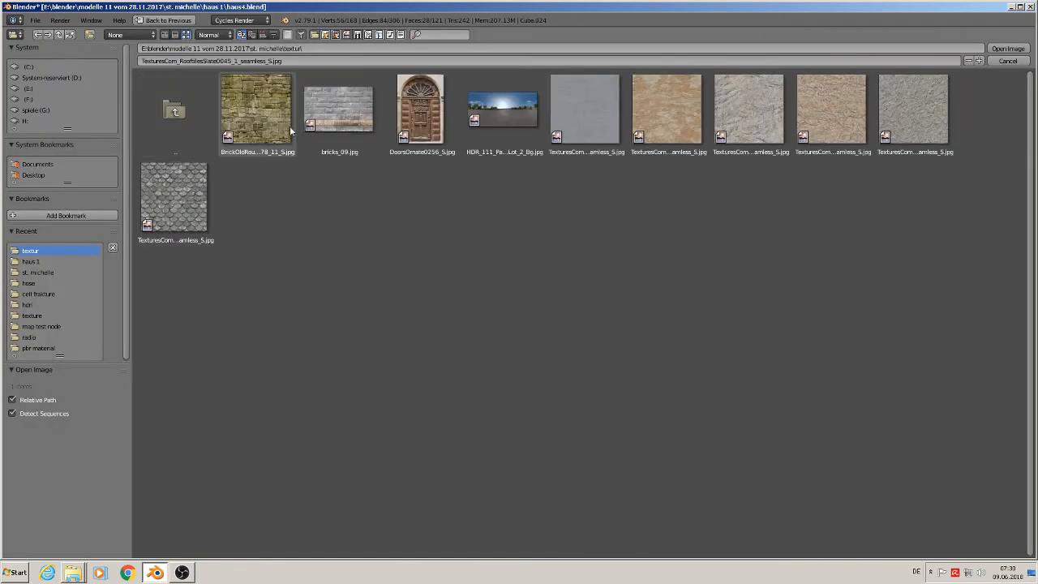
double_click(342, 115)
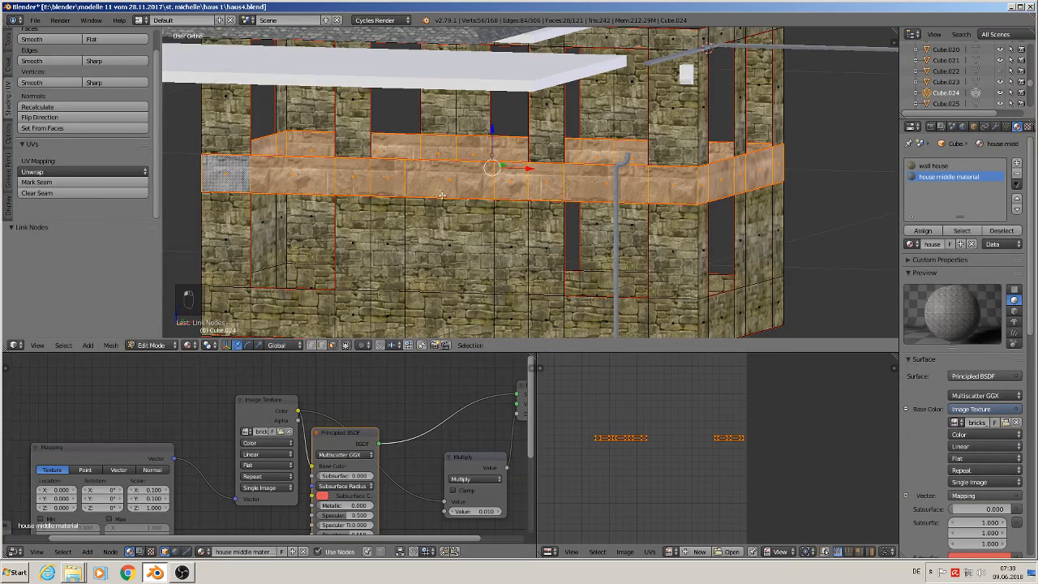
Display bricks_09.jpg behind the selected band's UV layout in the UV editor.
click(670, 552)
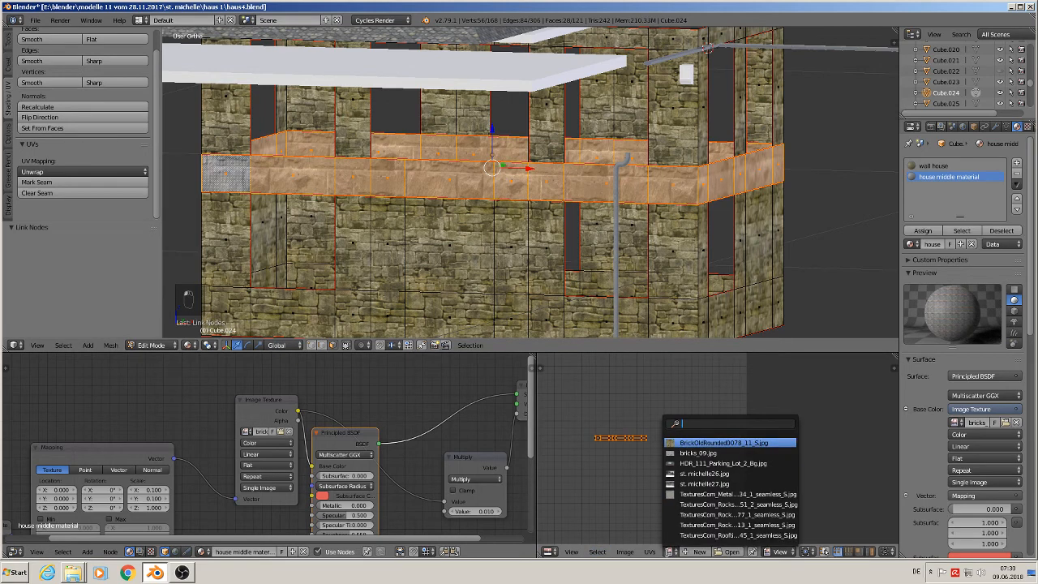
click(698, 452)
scroll(704, 461, down, 2)
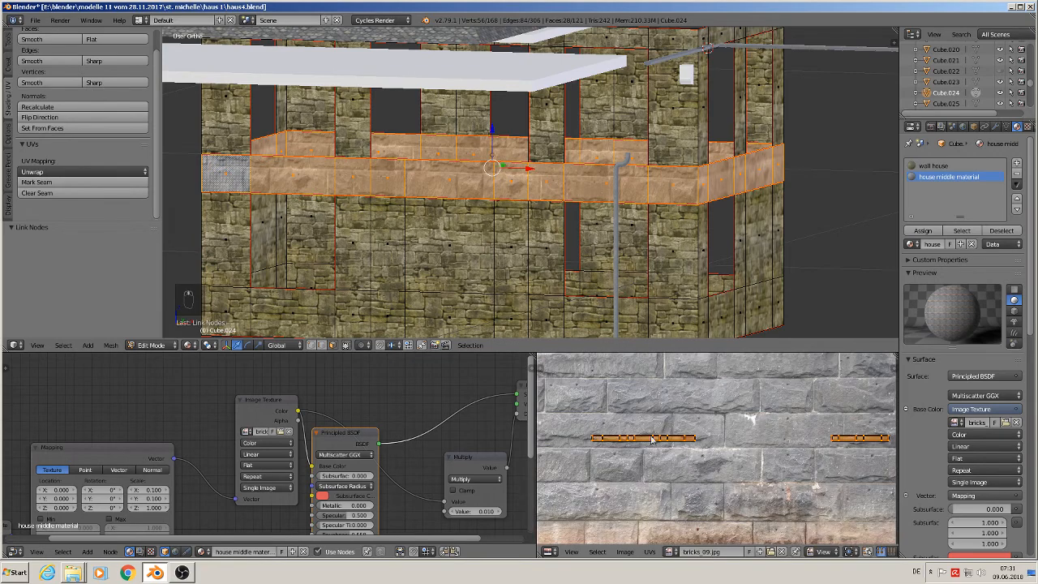
scroll(713, 468, down, 1)
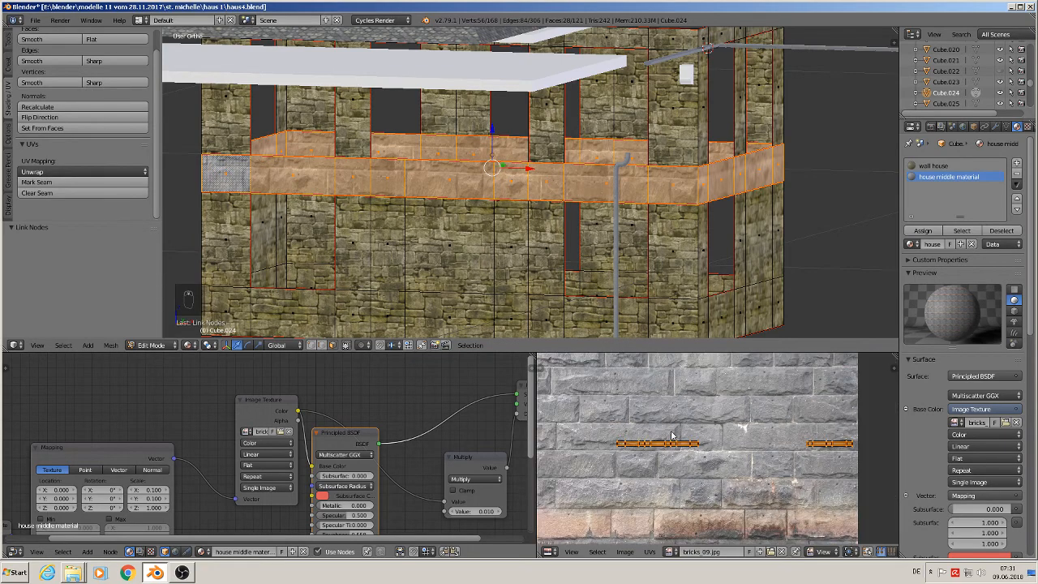
Scale the band's UVs by about -1.7 and inspect the brick pattern around the house corner.
key(s)
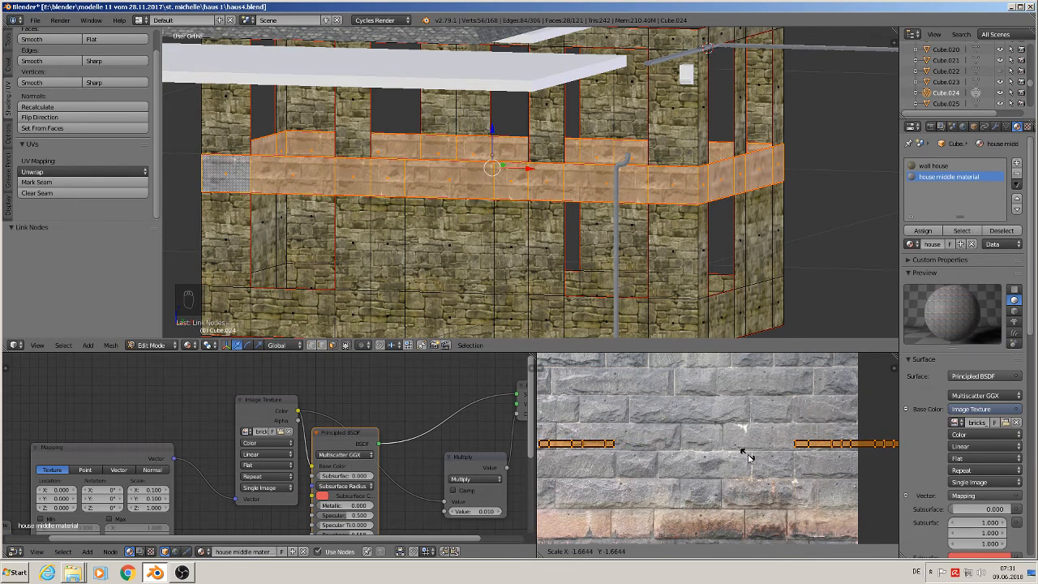
click(749, 457)
key(Tab)
middle_drag(471, 214, 563, 202)
scroll(563, 197, up, 6)
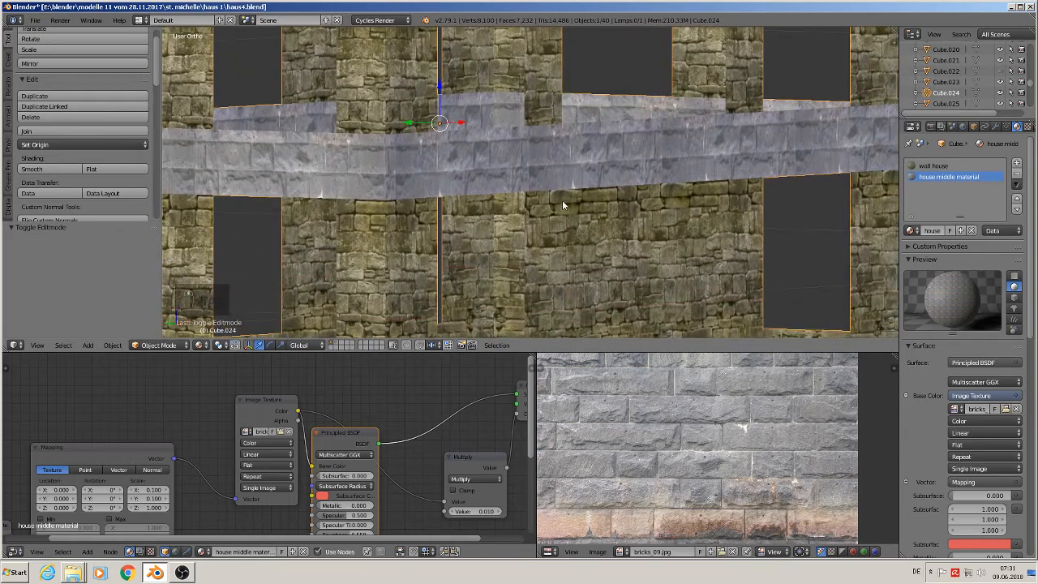
Fine-tune the band's UVs by shifting them -0.002 in X and 0.002 in Y and scaling them by 0.873.
key(Tab)
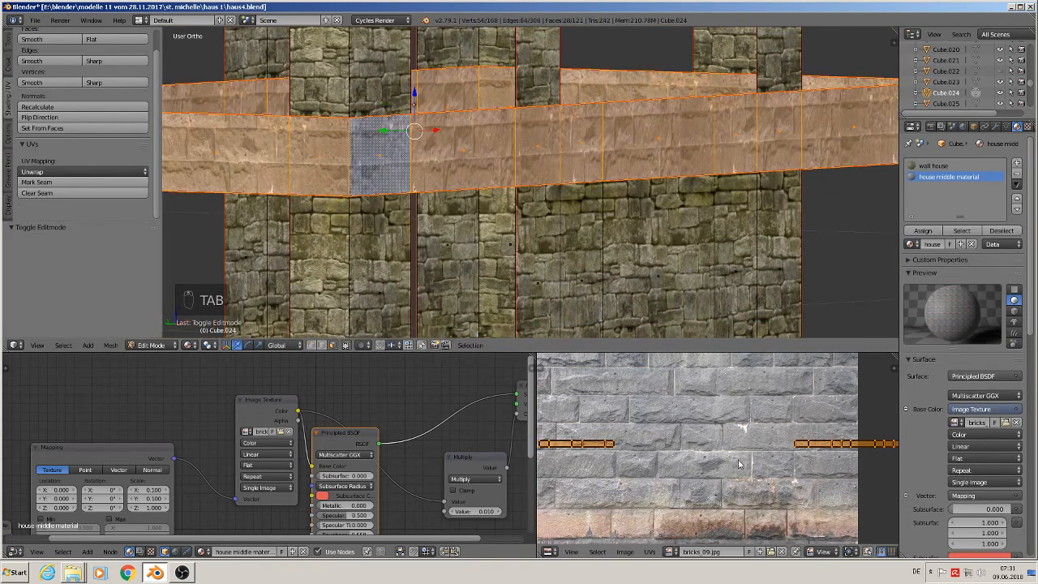
key(s)
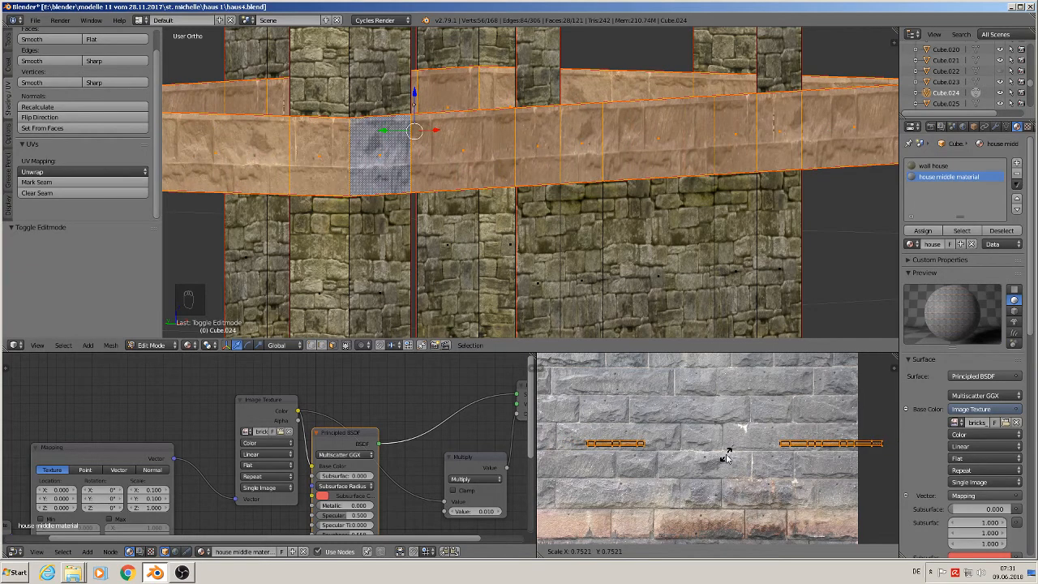
click(725, 463)
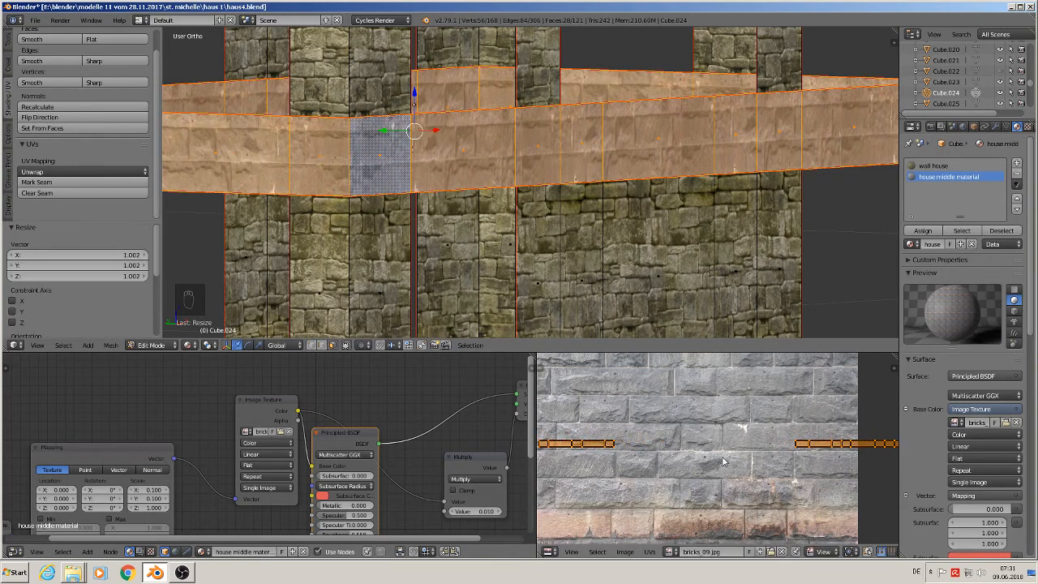
key(g)
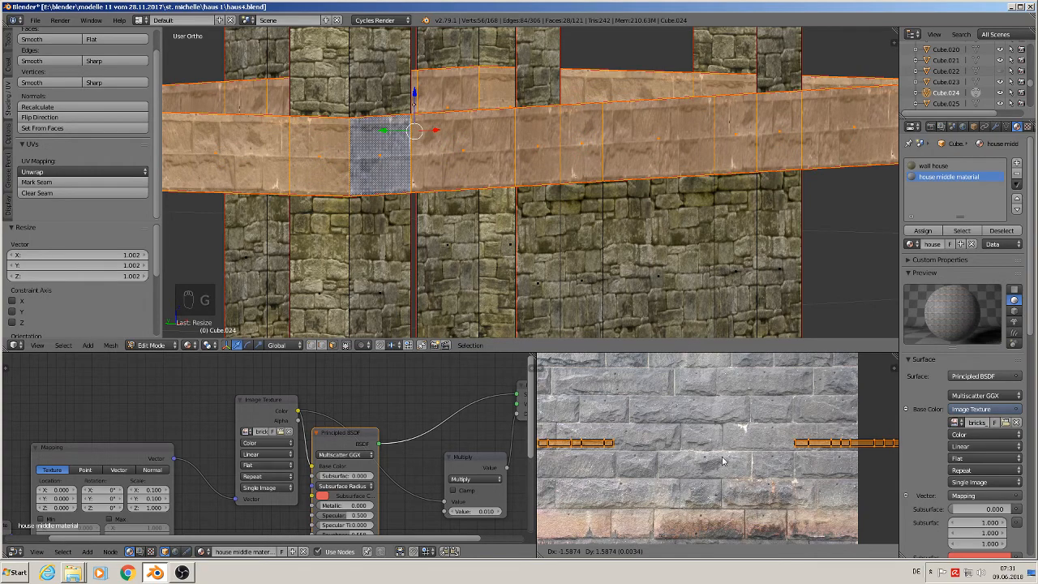
click(724, 463)
key(s)
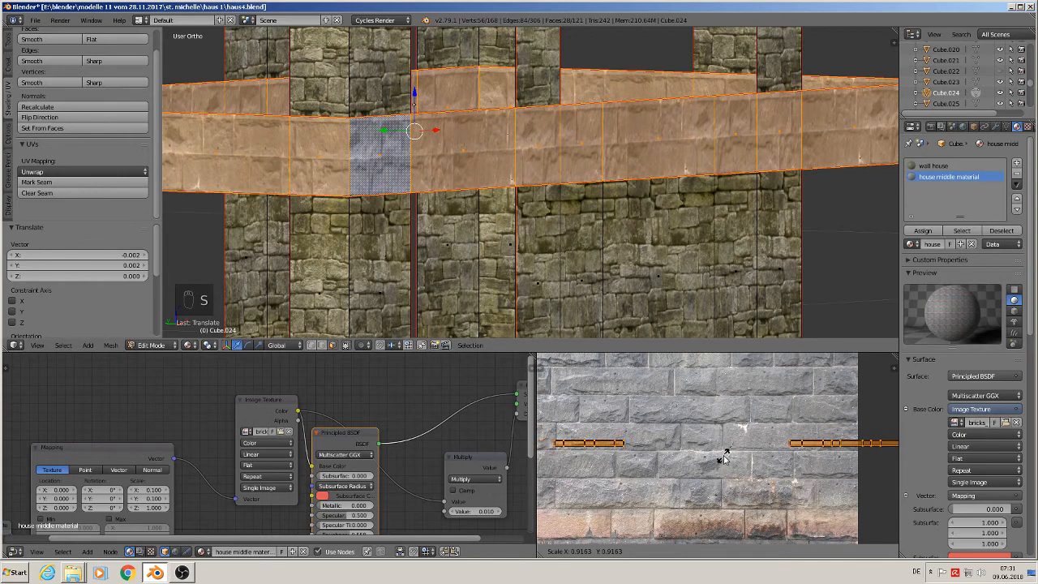
click(722, 459)
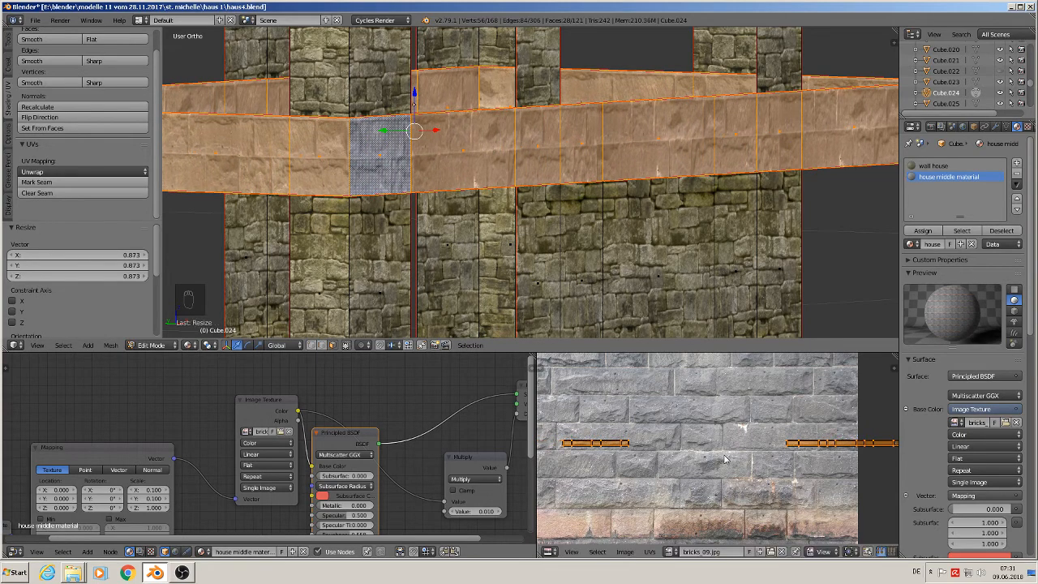
Return to object mode and examine how the grey brick band fits the surrounding walls of the house.
key(Tab)
middle_drag(603, 314, 484, 229)
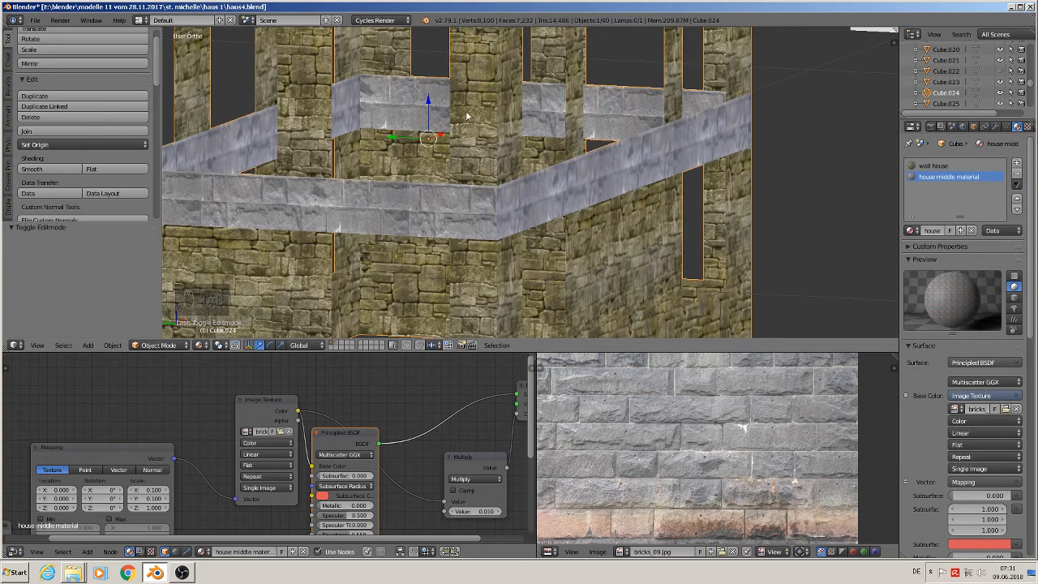
scroll(528, 240, down, 5)
middle_drag(549, 248, 495, 263)
scroll(542, 242, down, 3)
scroll(539, 236, up, 2)
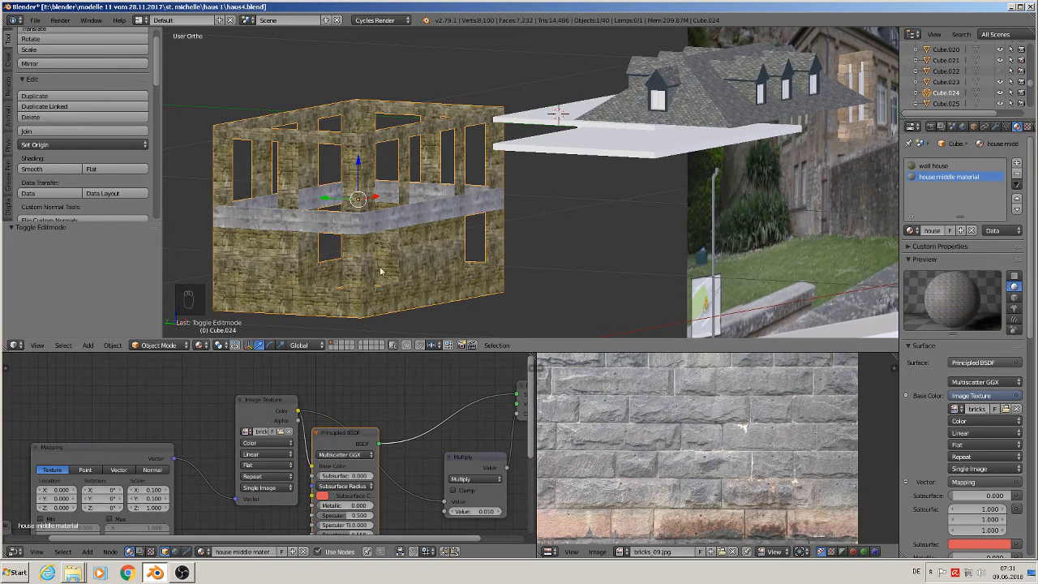
scroll(380, 272, up, 3)
right_click(438, 252)
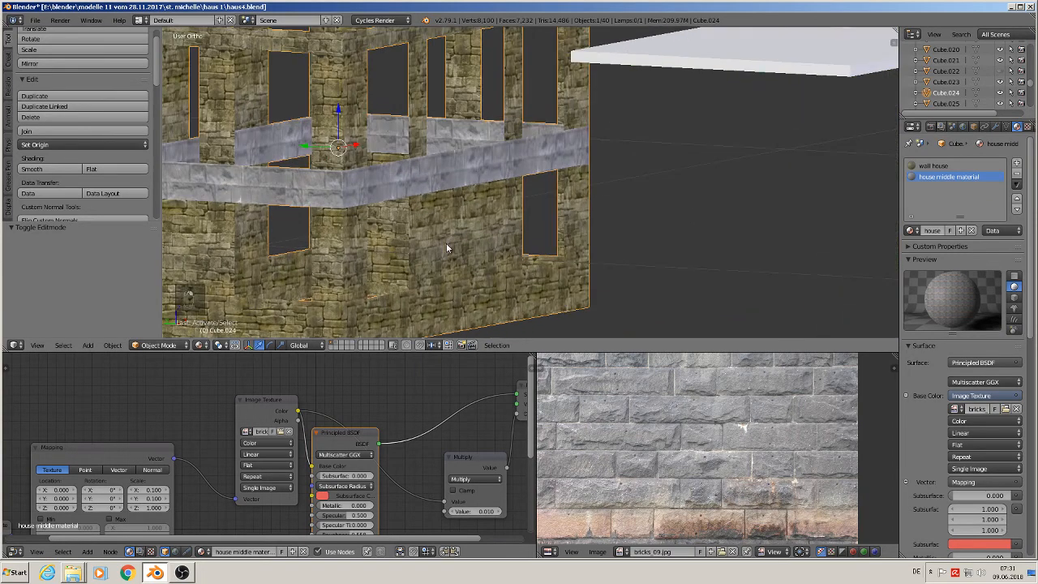
Show the wall house material's nodes and move the Principled BSDF node away from the Image Texture node.
click(941, 166)
key(Home)
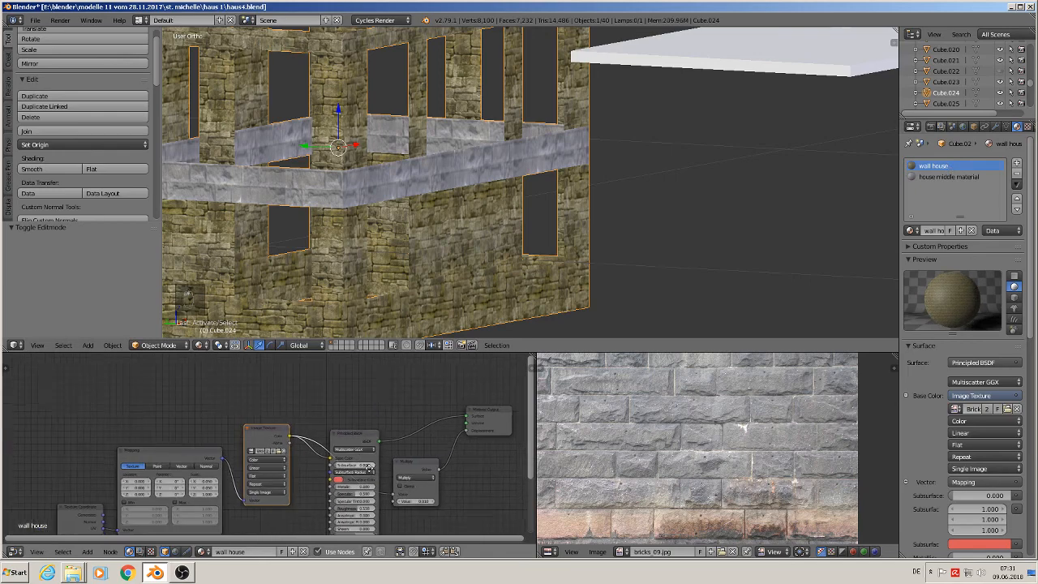
middle_drag(369, 468, 325, 476)
drag(318, 451, 372, 383)
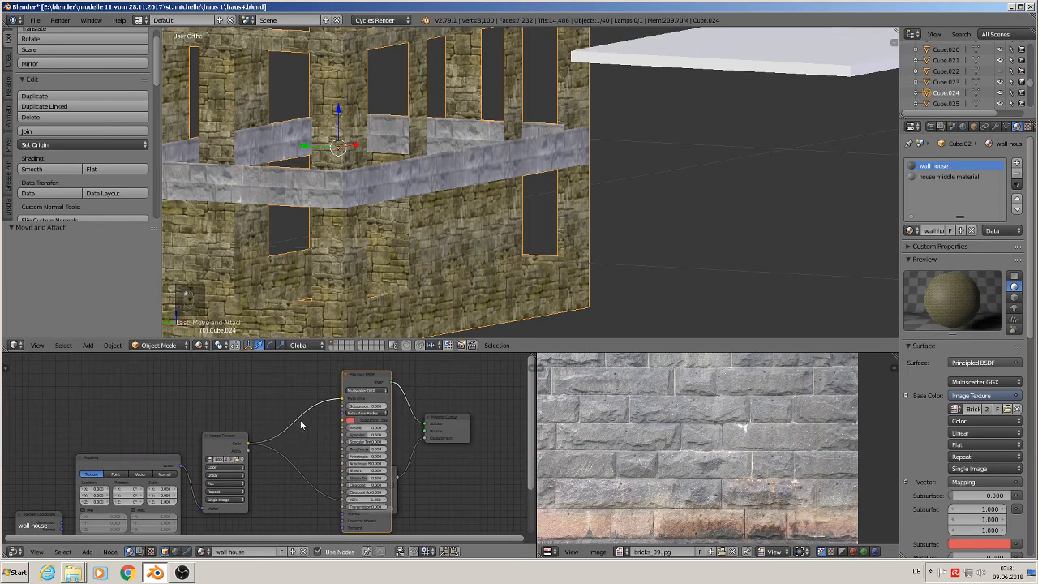
scroll(292, 425, up, 2)
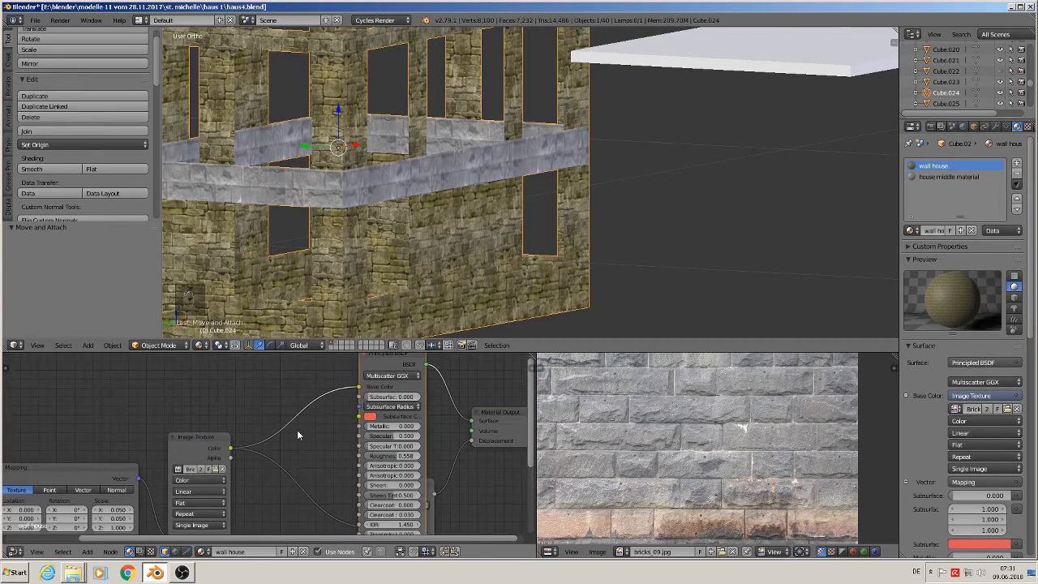
Insert a MixRGB node between the wall's Image Texture and the Base Color input, with the Add blend type.
click(88, 551)
mouse_move(105, 487)
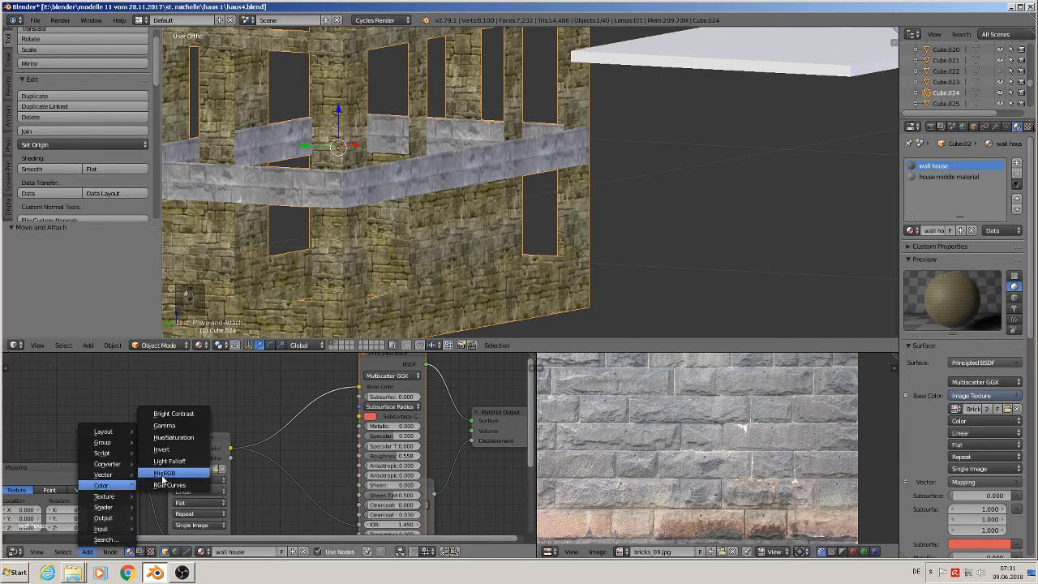
click(165, 480)
click(280, 382)
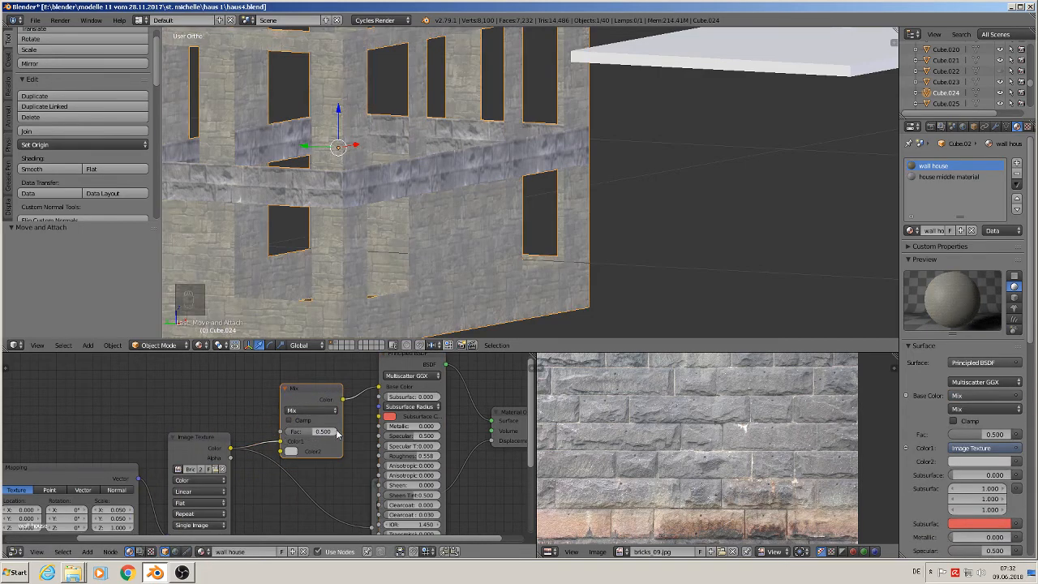
scroll(327, 493, up, 1)
click(309, 399)
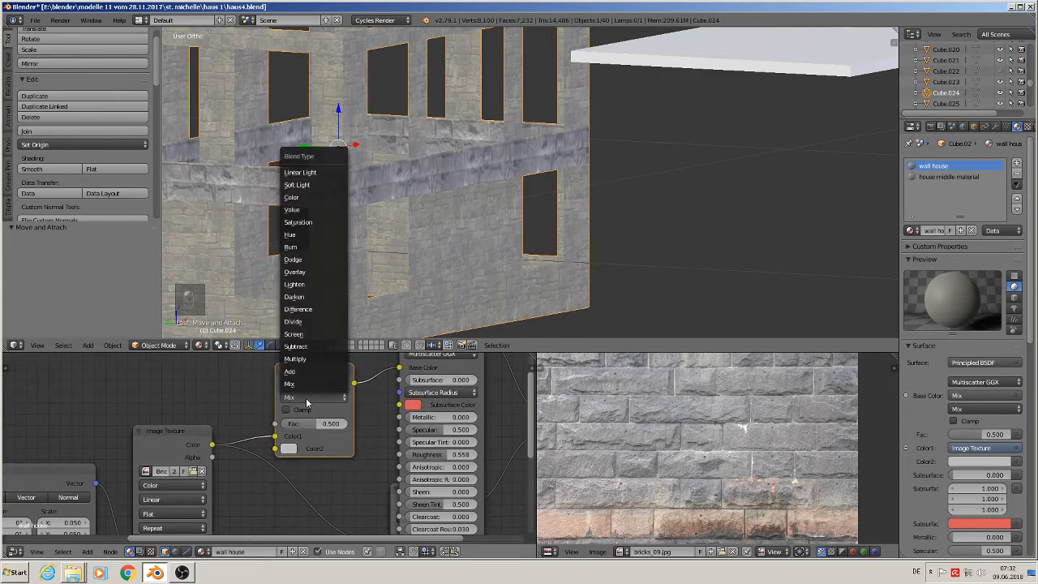
click(305, 372)
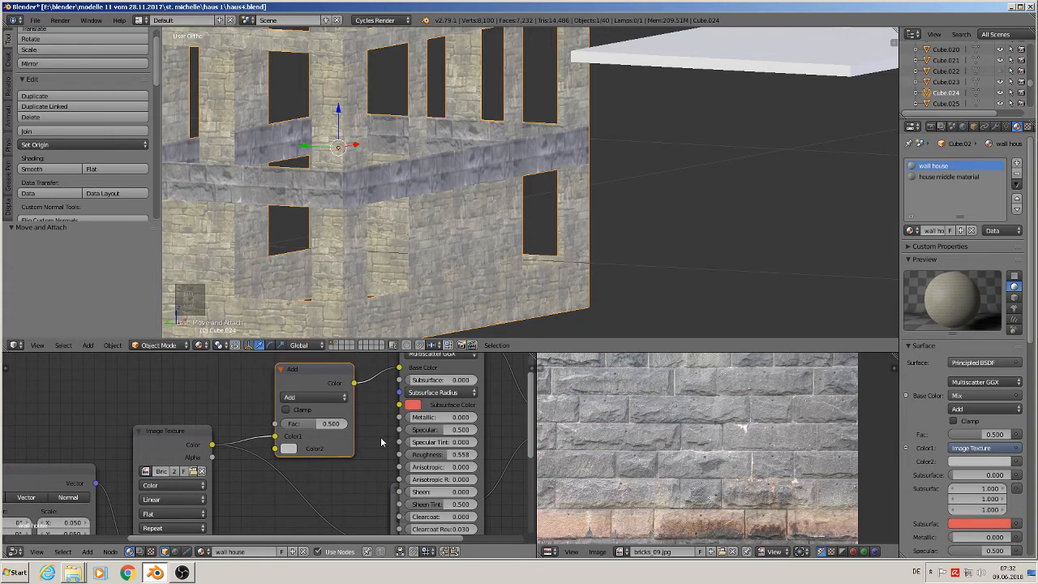
Try a darker grey of about 0.187 as Color2 of the wall's Add node.
click(295, 451)
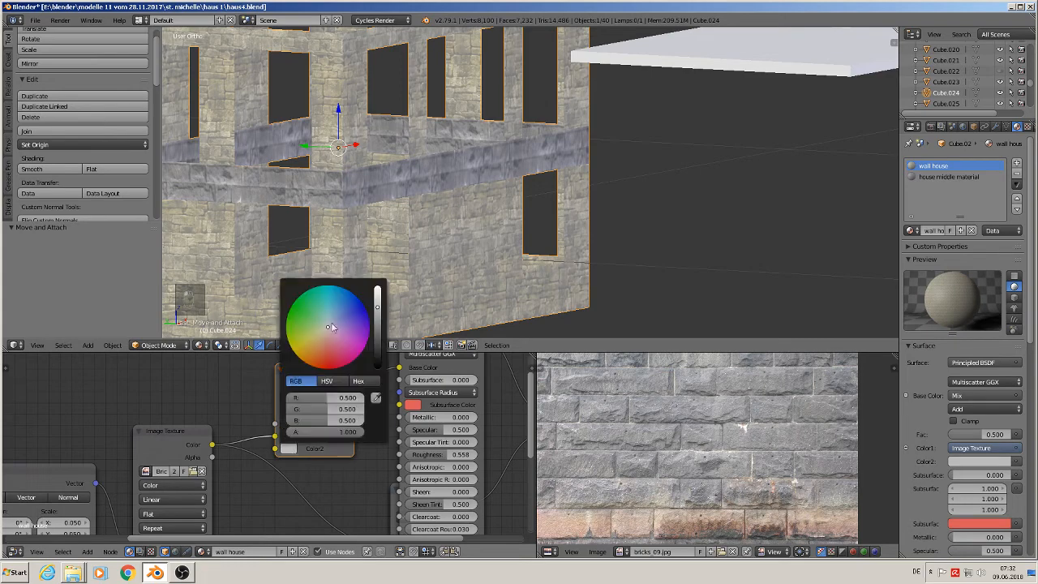
click(382, 332)
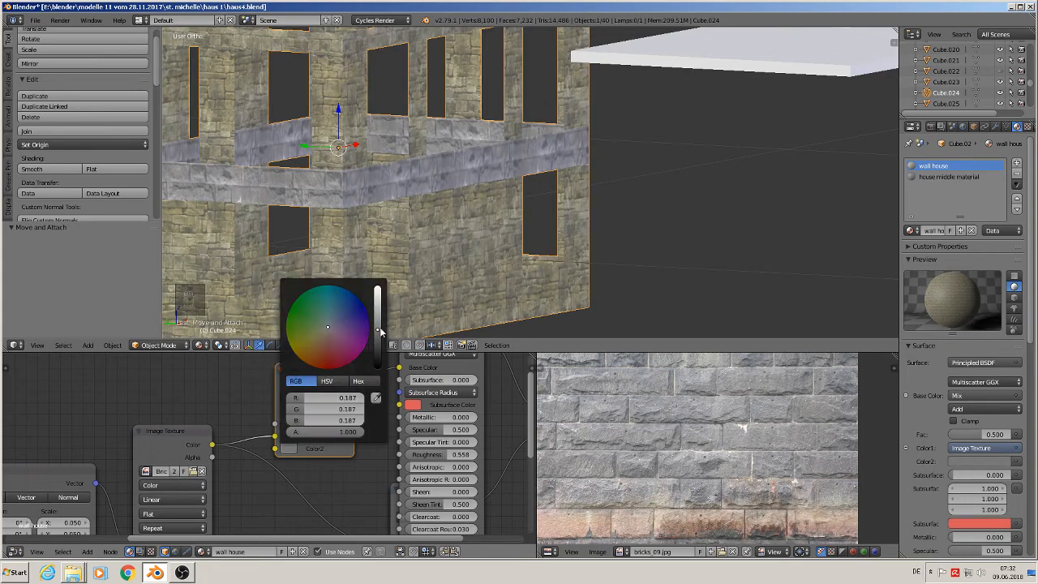
drag(377, 328, 375, 318)
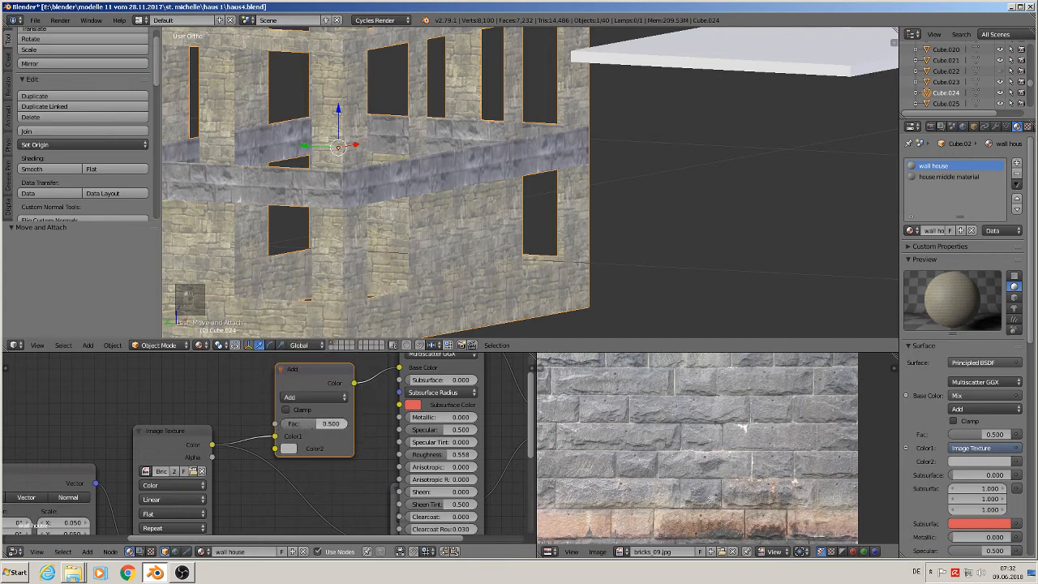
Try the Multiply and Mix blend types on the wall's color node, with factors of 0.536 and 0.418.
mouse_move(315, 424)
mouse_down()
mouse_move(338, 423)
mouse_move(305, 424)
mouse_move(326, 424)
mouse_up()
click(312, 397)
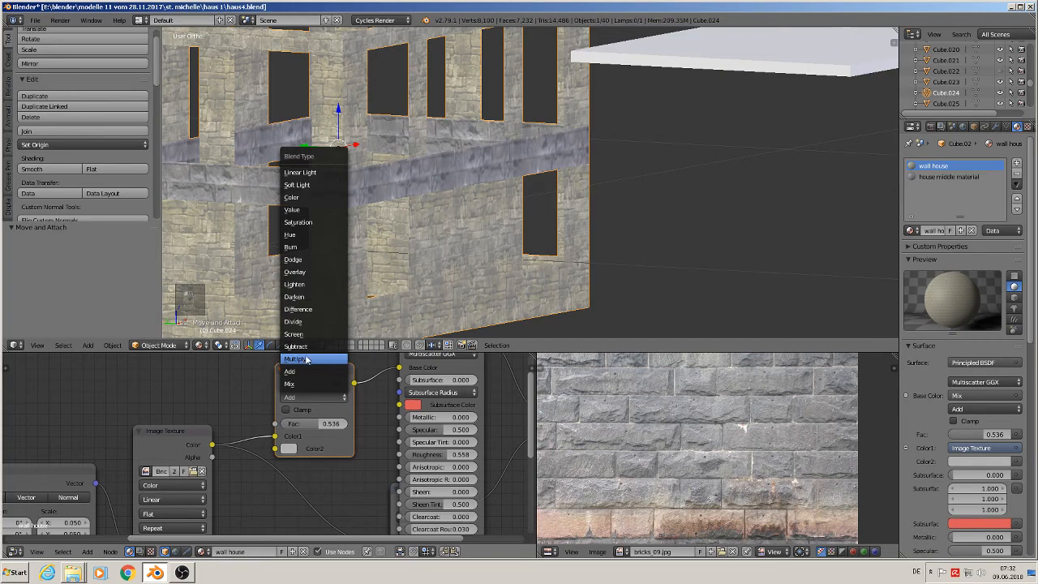
click(306, 359)
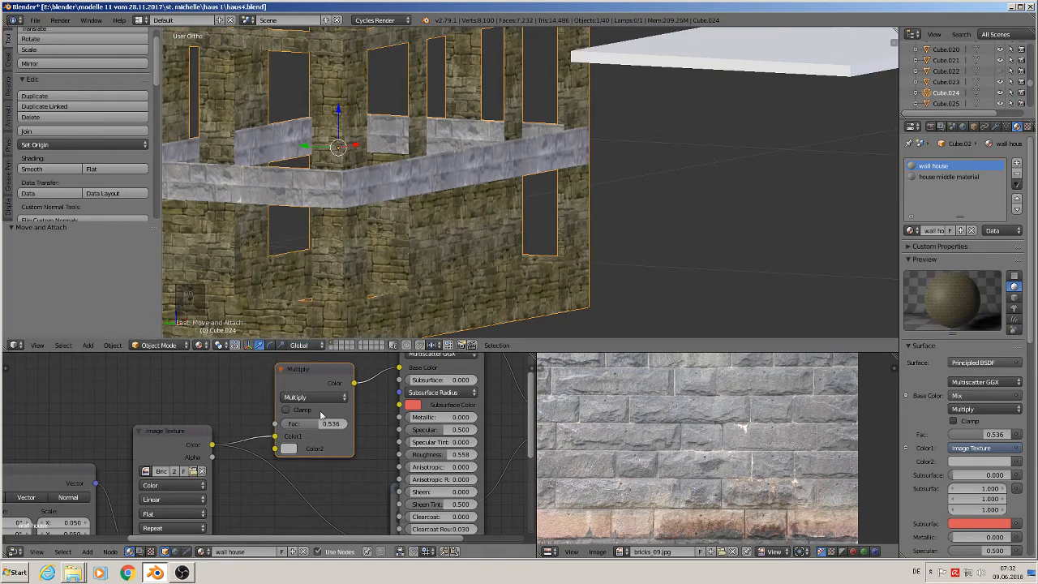
mouse_move(323, 423)
mouse_down()
mouse_move(341, 423)
mouse_move(313, 427)
mouse_up()
click(315, 397)
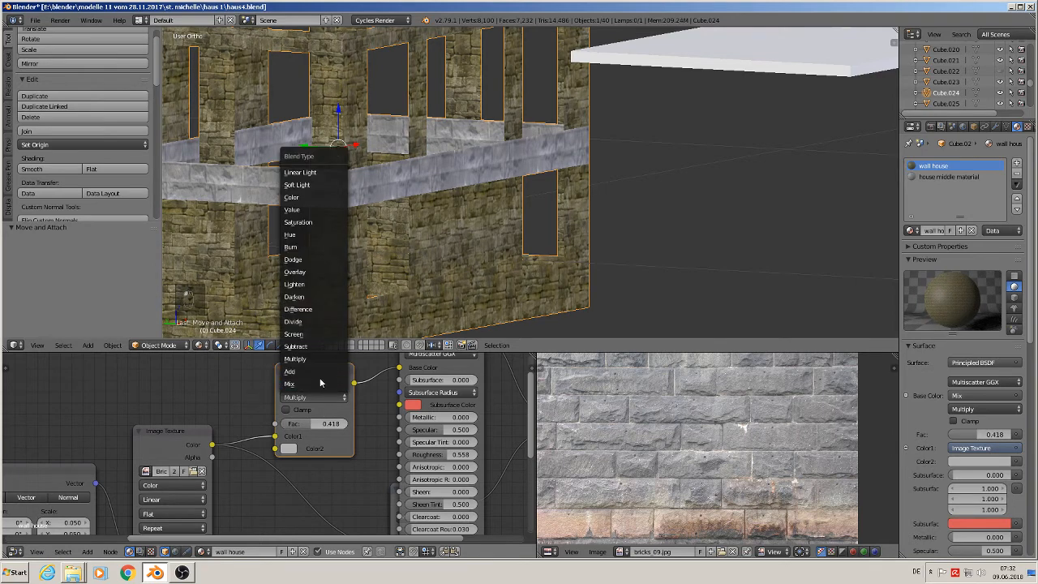
click(316, 386)
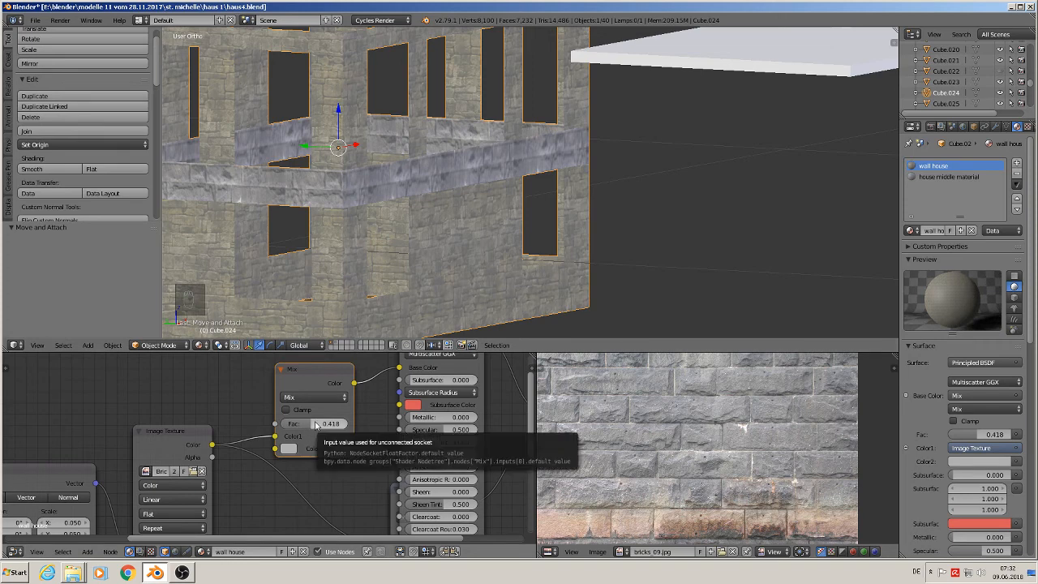
Set the wall's color node to the Add blend type with a factor of 0.382.
click(314, 397)
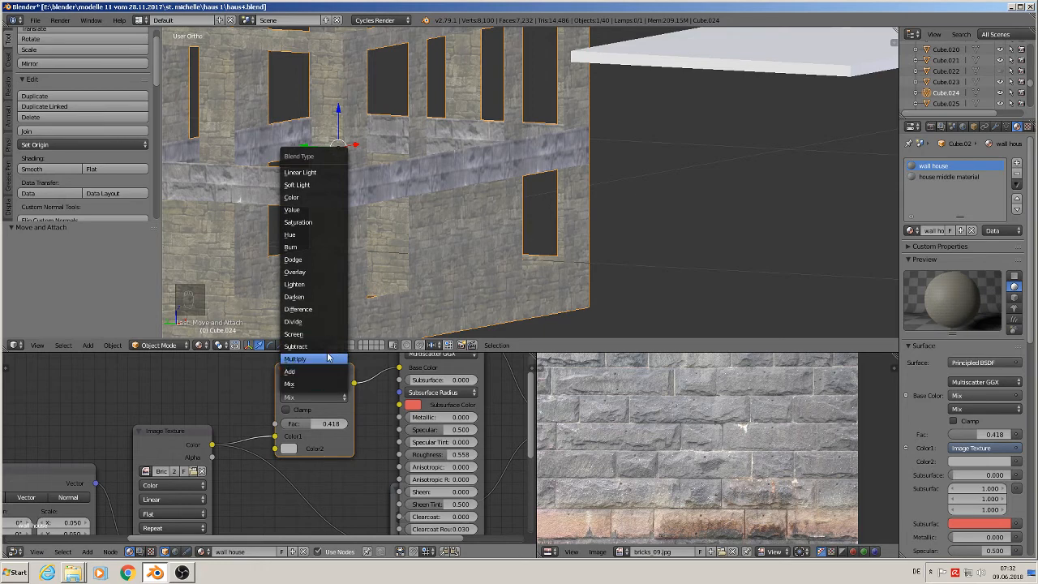
click(324, 370)
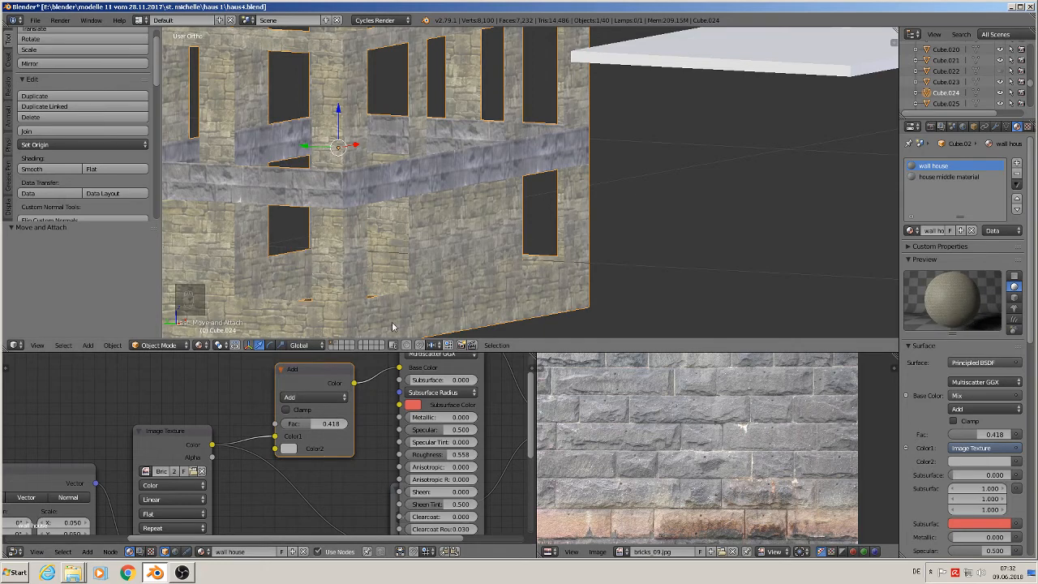
drag(306, 428, 298, 424)
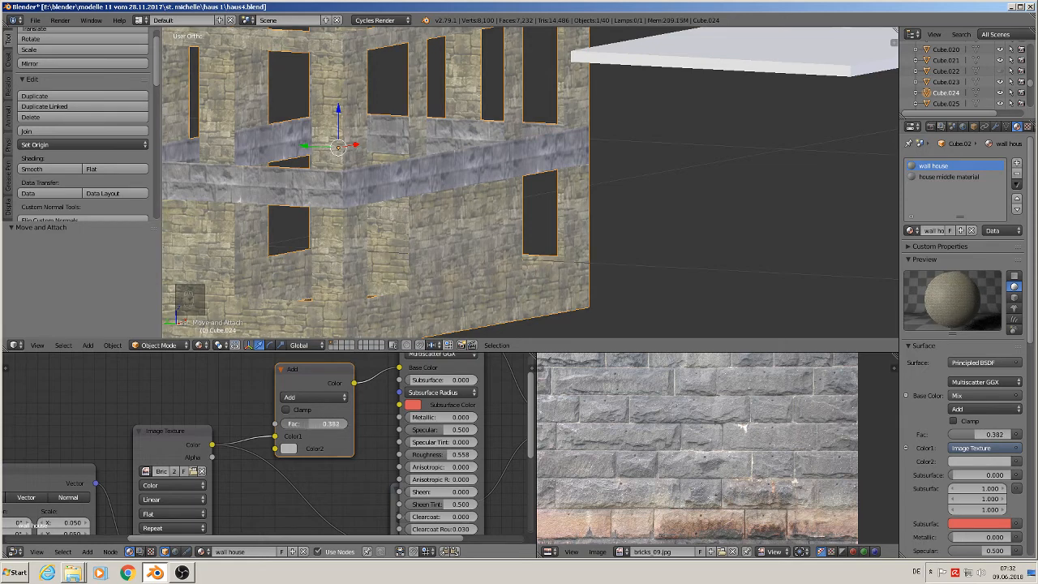
Deselect everything and examine the lightened walls around the house.
scroll(454, 260, down, 4)
key(Tab)
key(Tab)
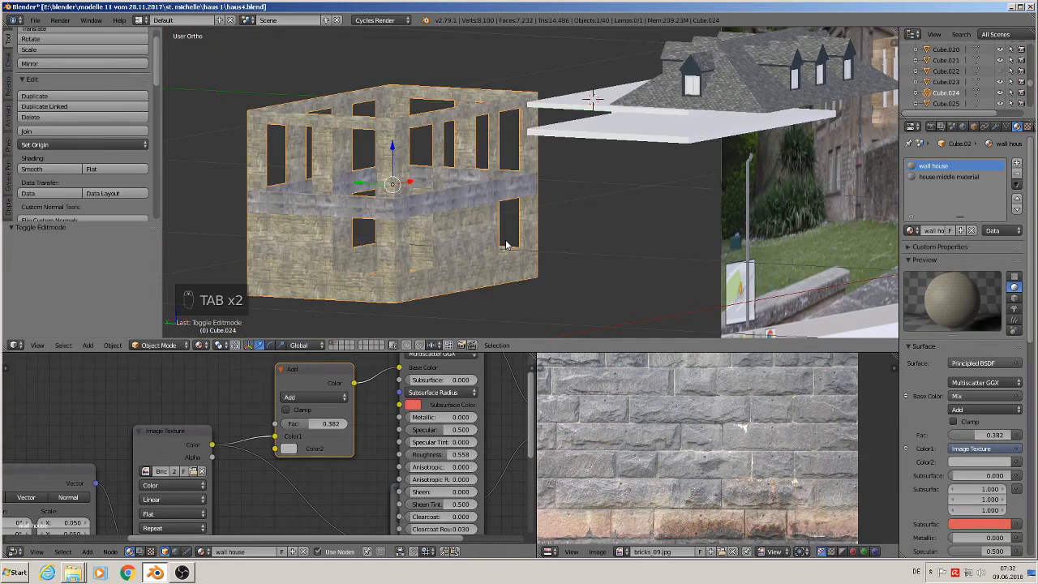
key(a)
key(a)
key(a)
middle_drag(505, 233, 478, 239)
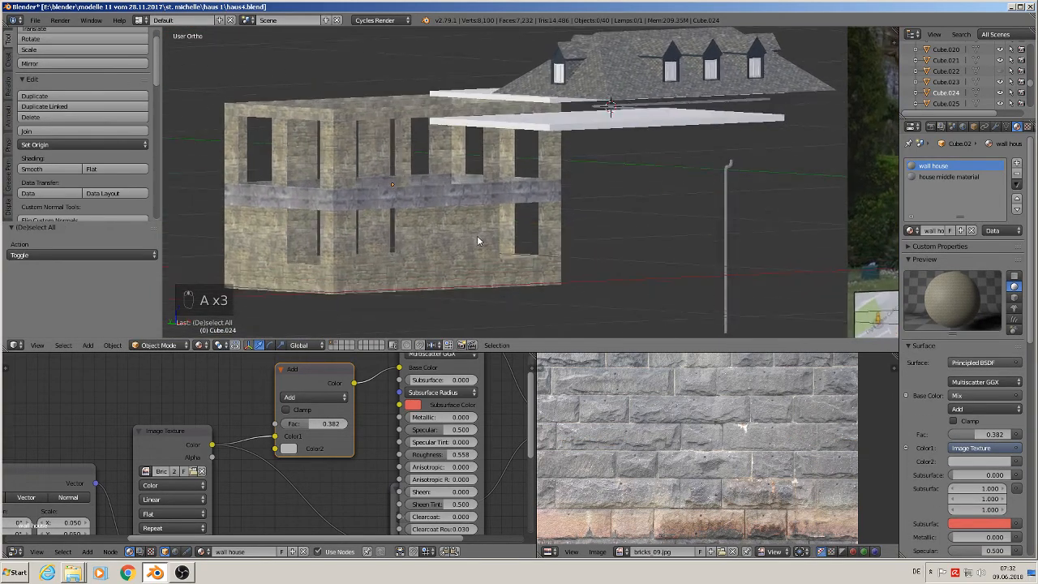
scroll(354, 213, up, 4)
Show the nodes of the house middle material and move its Principled BSDF away from the Image Texture node.
right_click(363, 210)
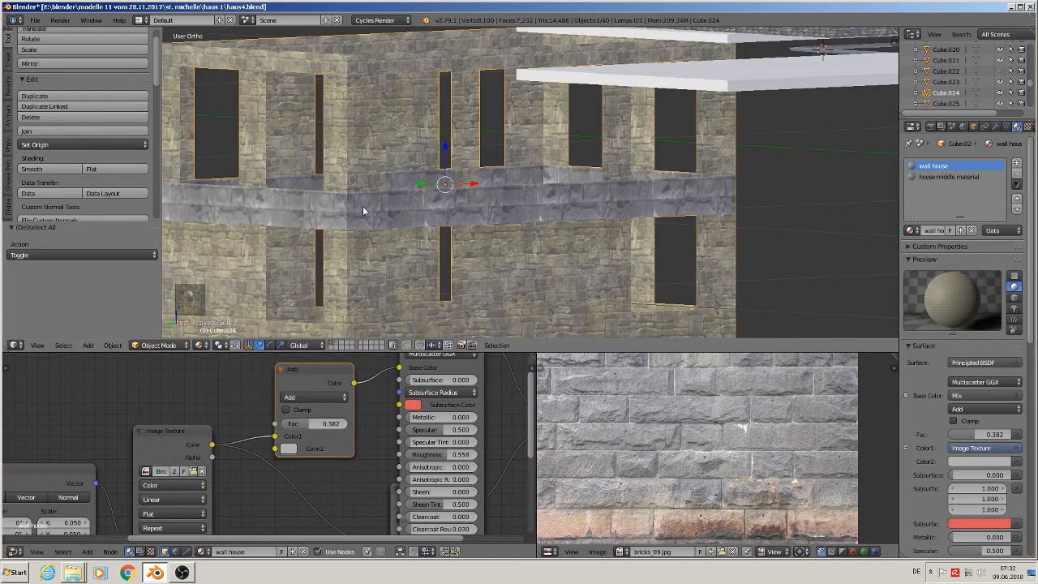
click(946, 178)
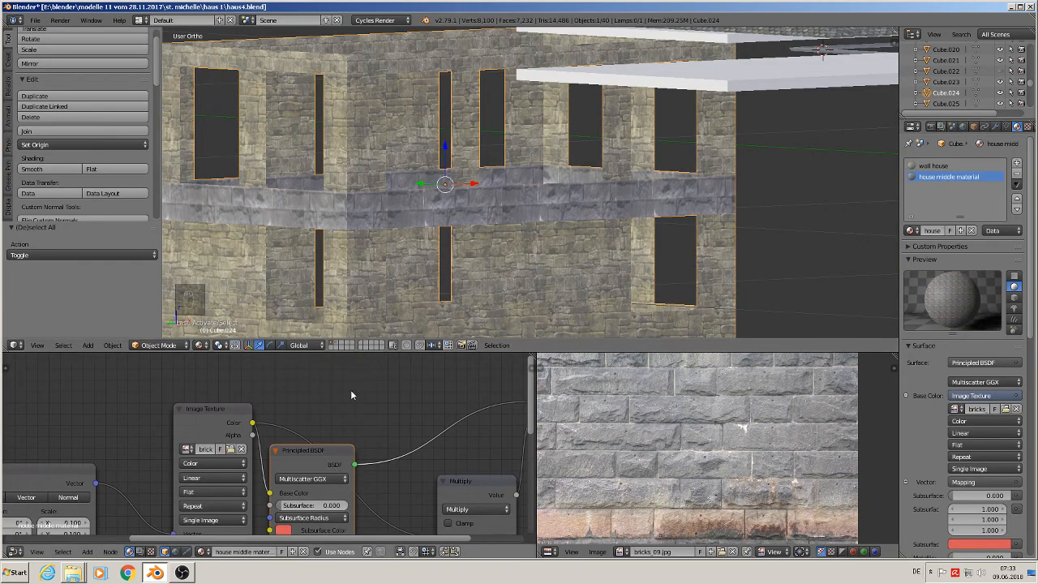
scroll(349, 442, down, 1)
drag(328, 439, 454, 354)
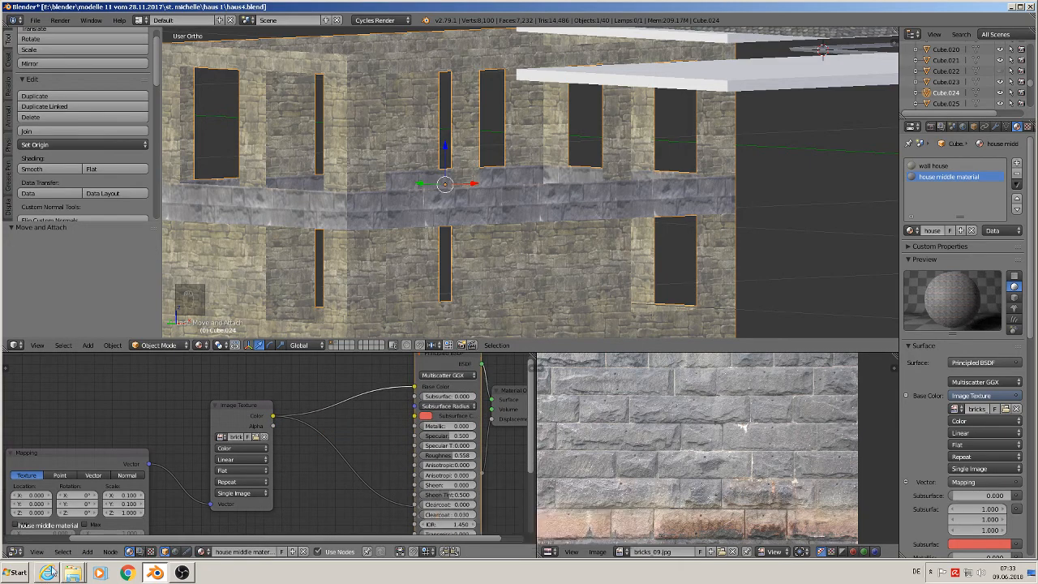
Insert a MixRGB node between the band's Image Texture and the Principled BSDF's Base Color.
click(87, 552)
mouse_move(101, 485)
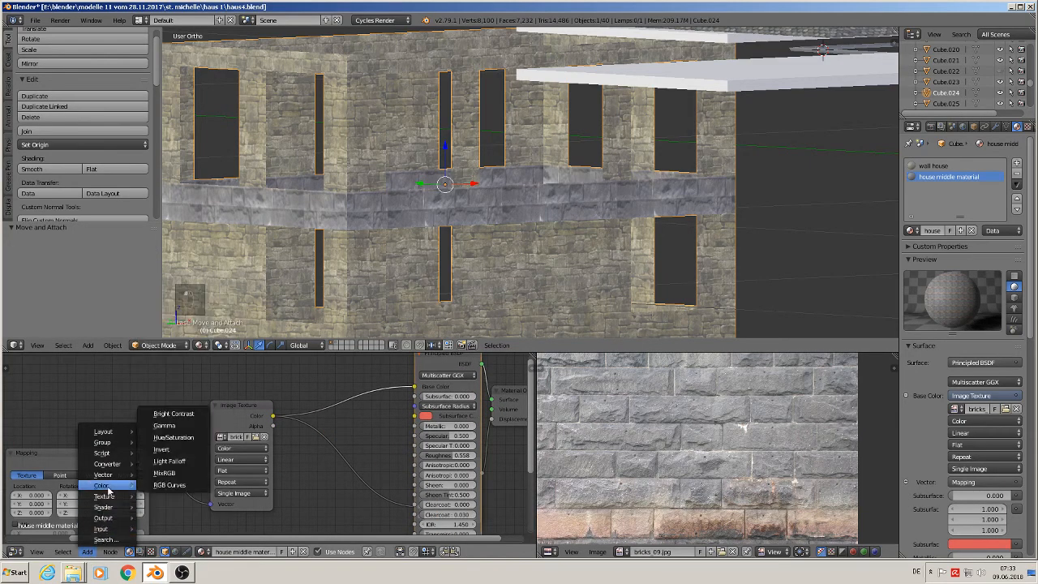
click(177, 479)
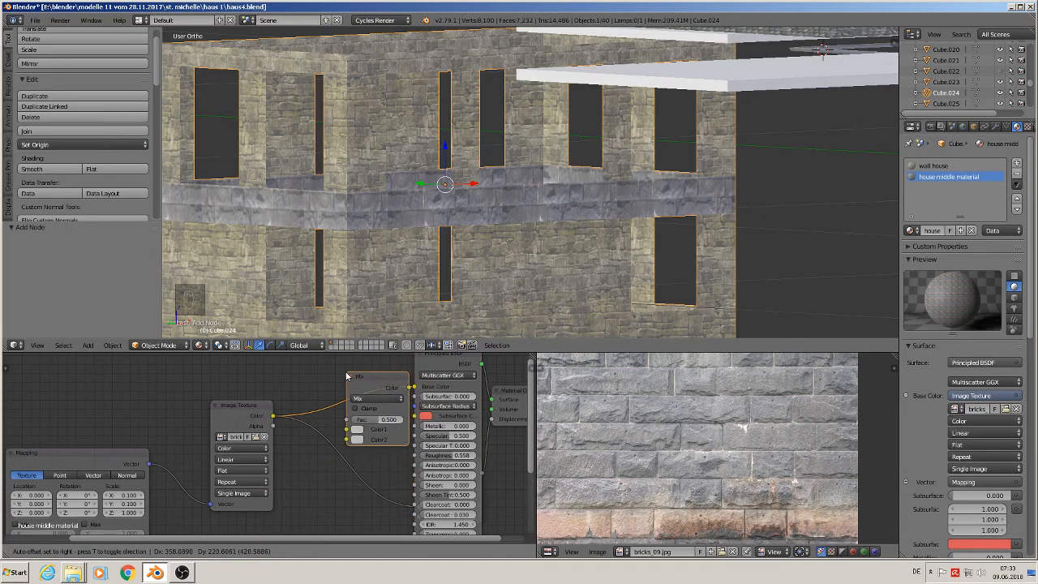
click(346, 376)
Set the band's color node to the Add blend type and tint its Color2 a sandy yellow.
scroll(361, 390, up, 2)
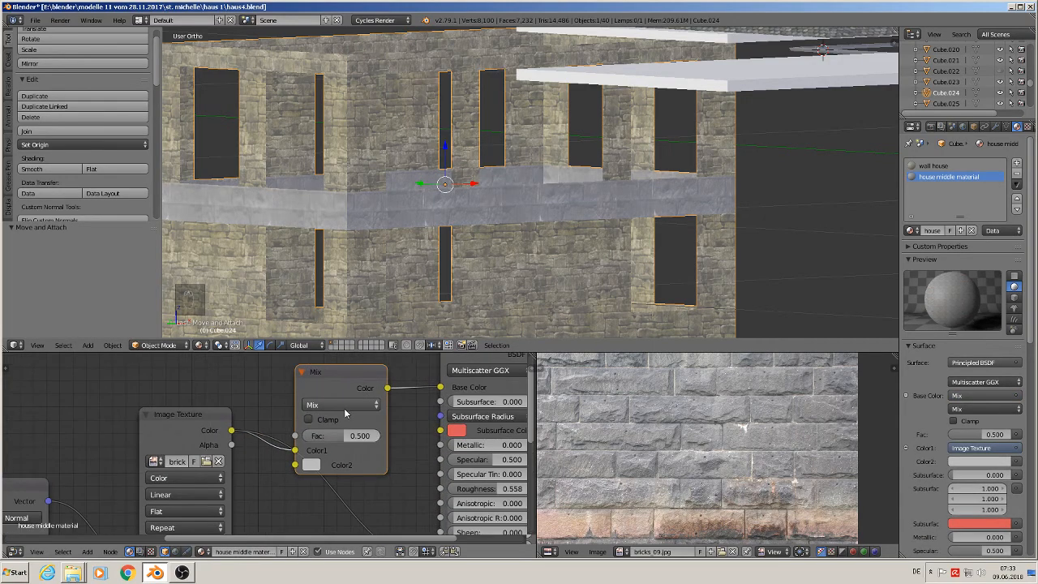
click(343, 410)
click(347, 386)
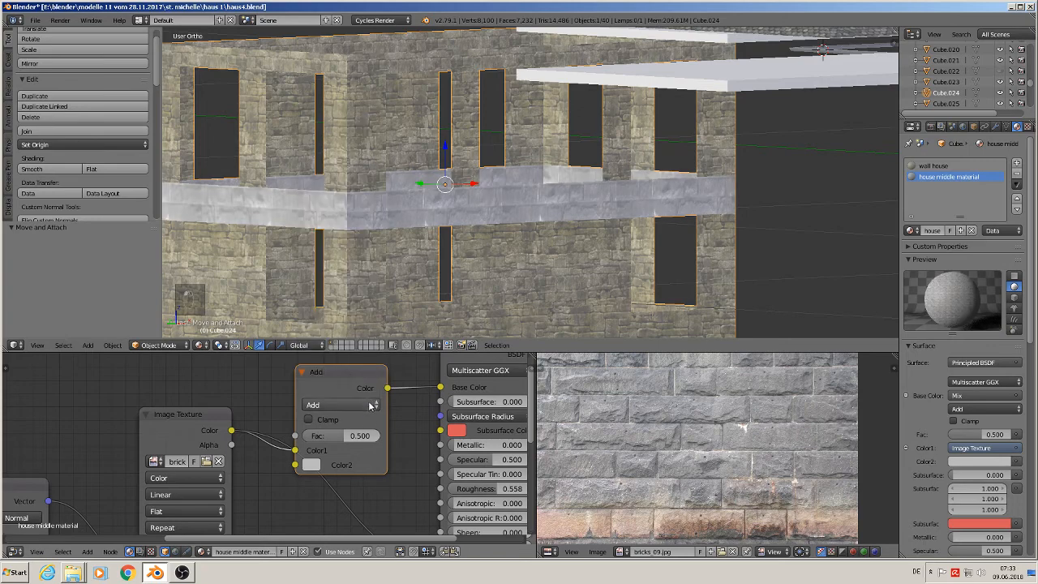
click(312, 465)
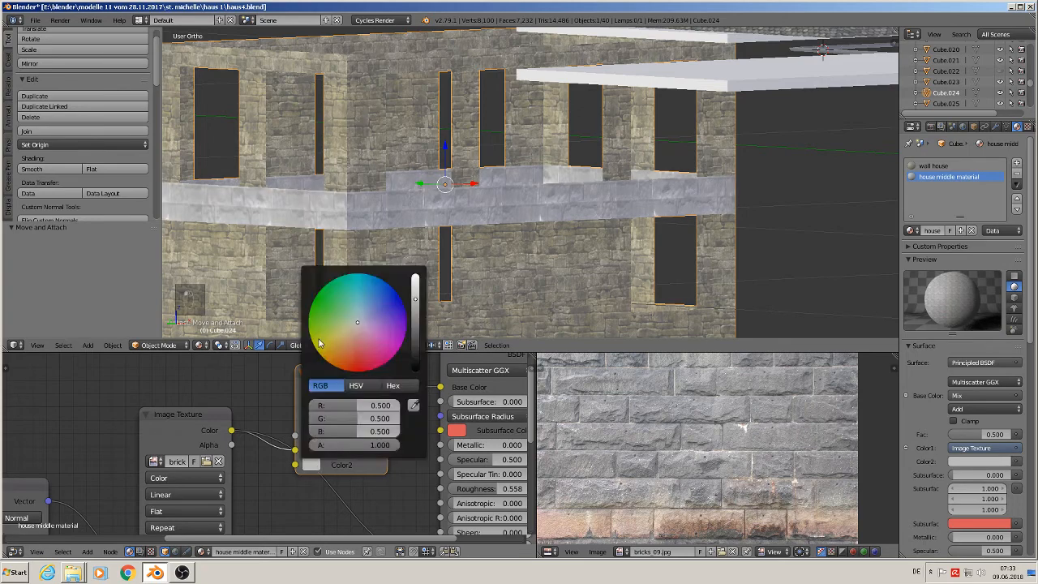
drag(357, 322, 340, 336)
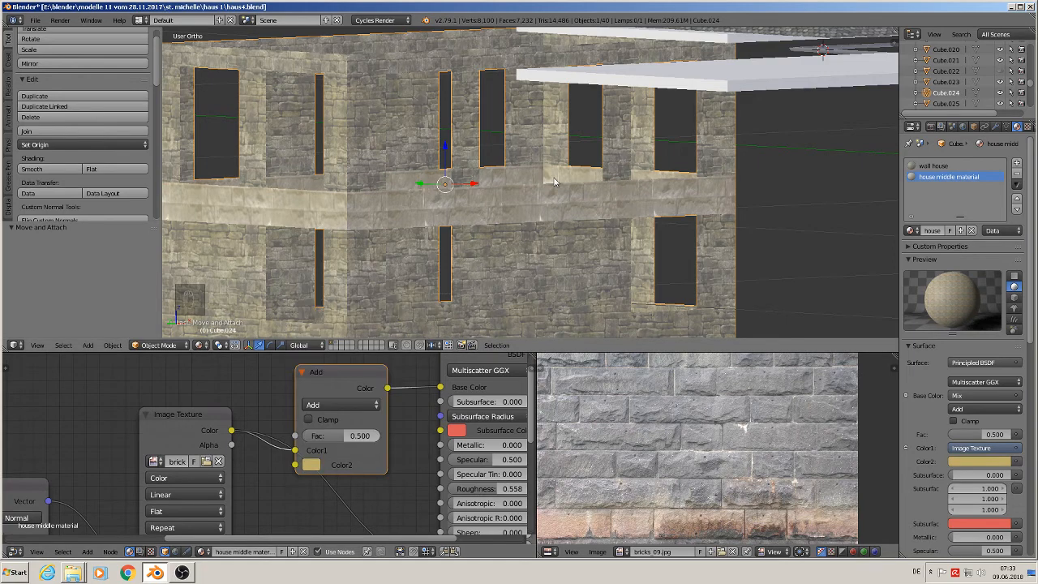
Deselect everything and examine the tinted band against the walls of the whole house.
key(a)
key(a)
key(a)
scroll(544, 260, down, 5)
scroll(530, 267, up, 2)
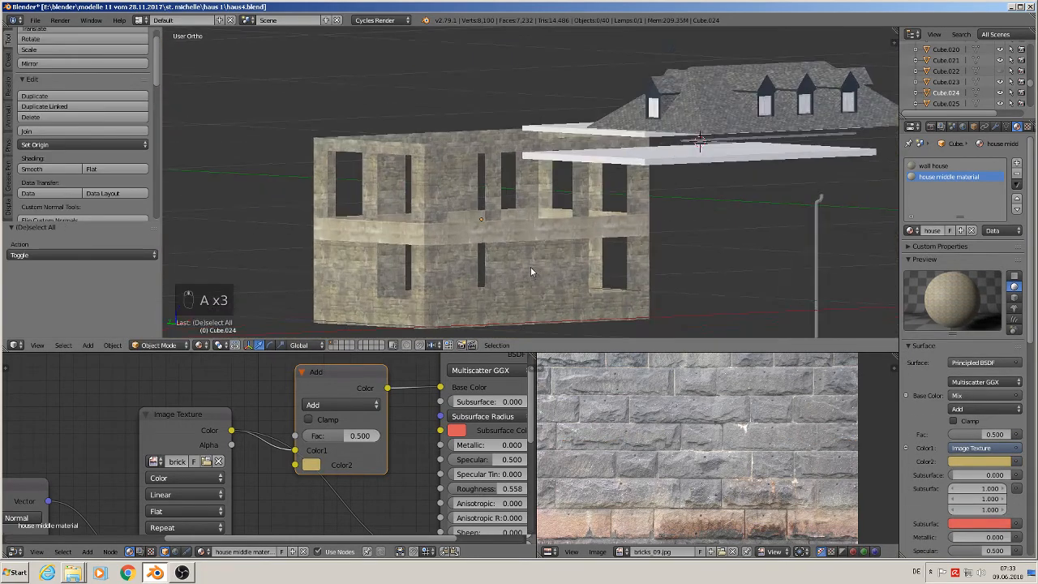
mouse_move(531, 266)
middle_down()
mouse_move(499, 265)
mouse_move(541, 271)
middle_up()
scroll(552, 265, down, 2)
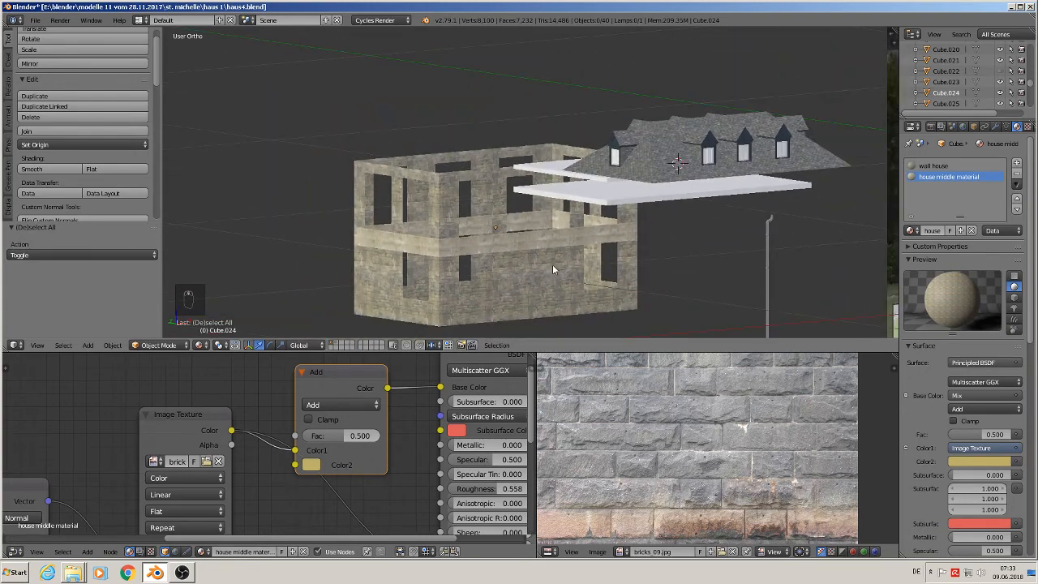
scroll(552, 264, down, 1)
Save the Blender file and bring the reference photo into view beside the house.
click(35, 19)
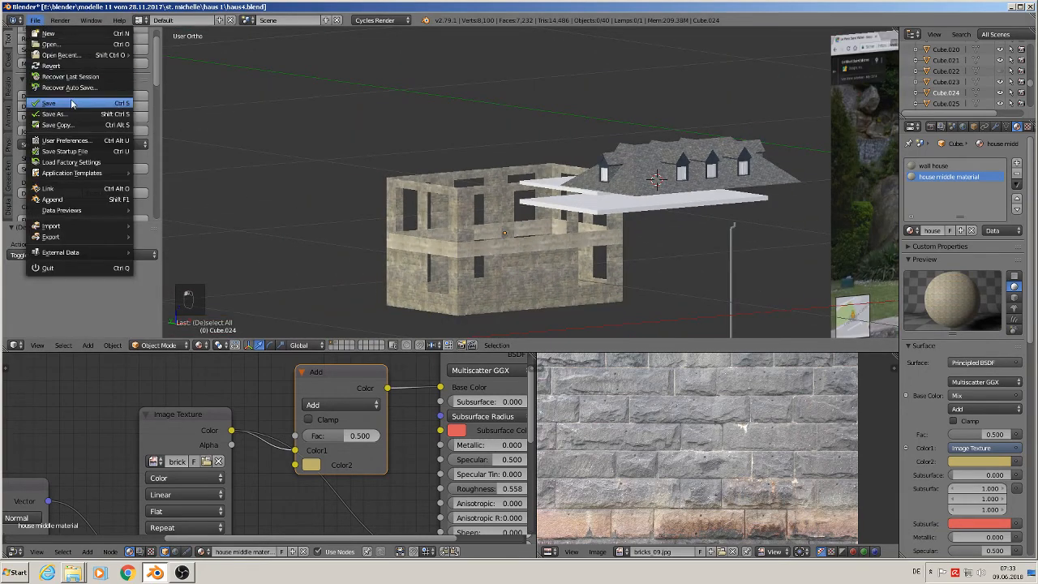
click(71, 103)
scroll(616, 205, up, 2)
scroll(686, 223, down, 4)
shift+middle_drag(753, 241, 638, 214)
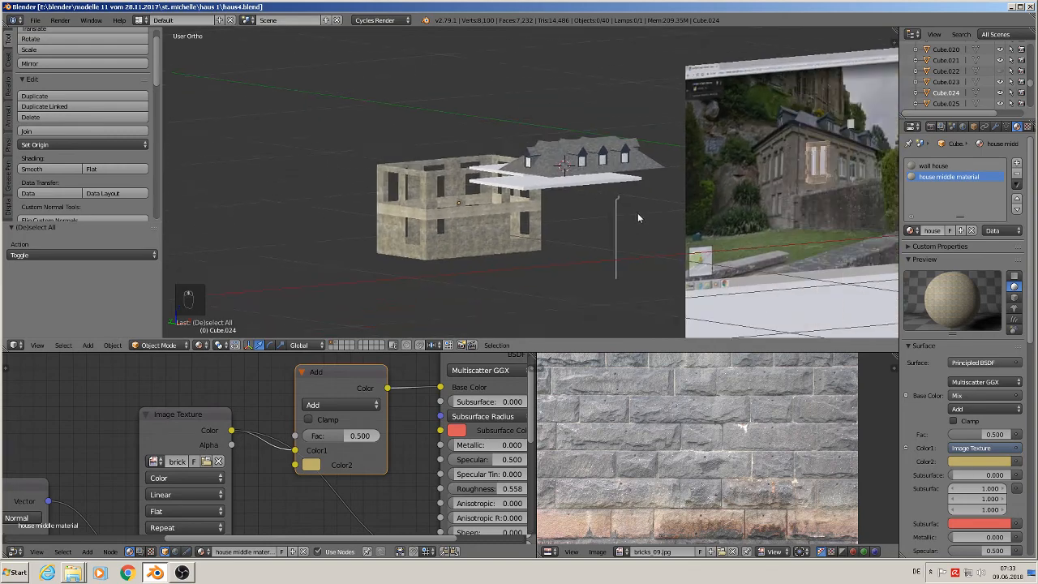
Add a cube over the barred ground-floor window in the reference photo.
scroll(446, 186, up, 5)
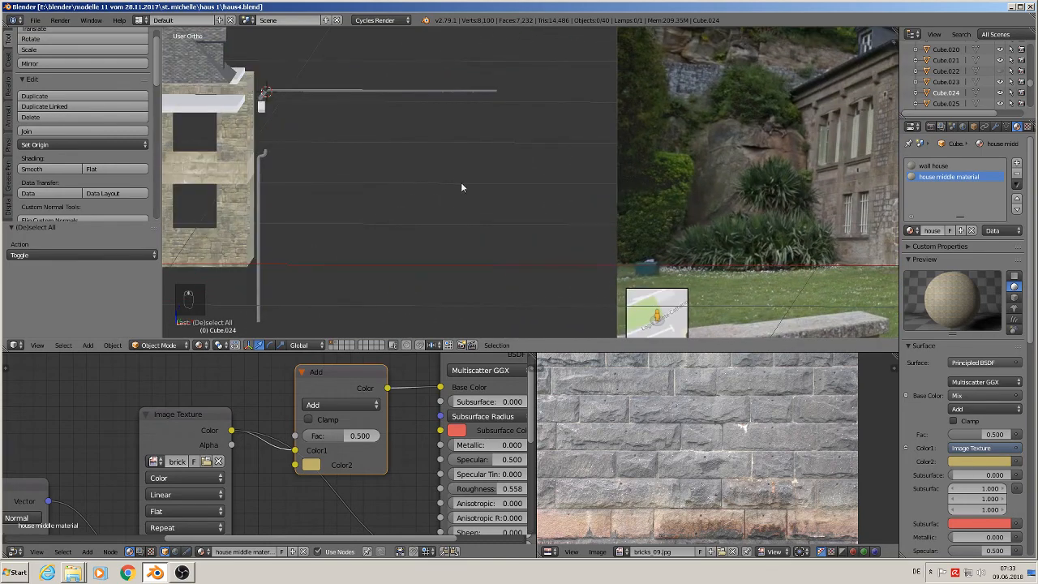
shift+middle_drag(678, 240, 456, 194)
scroll(456, 195, down, 1)
scroll(646, 162, up, 3)
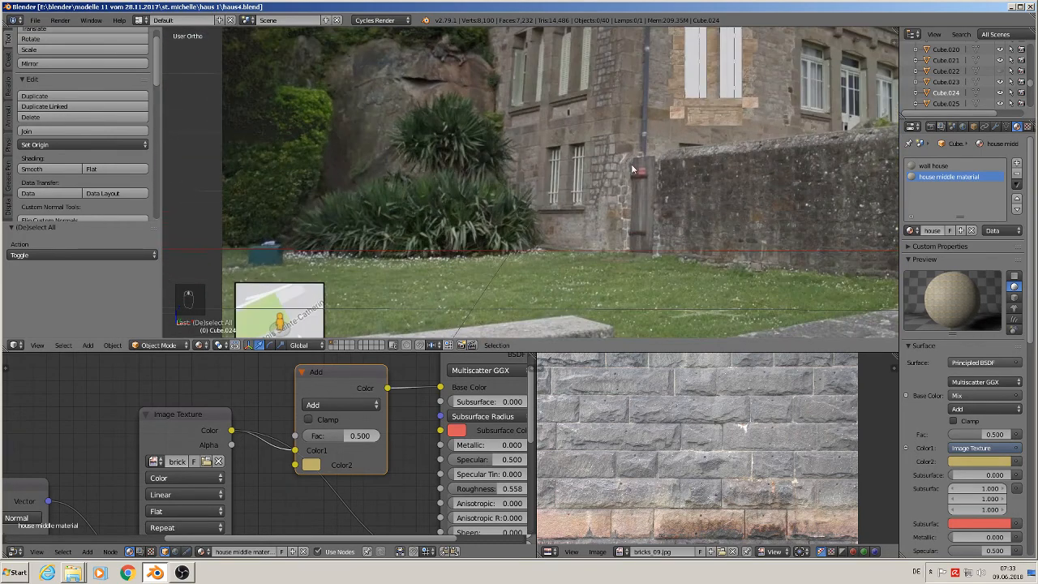
scroll(609, 170, up, 3)
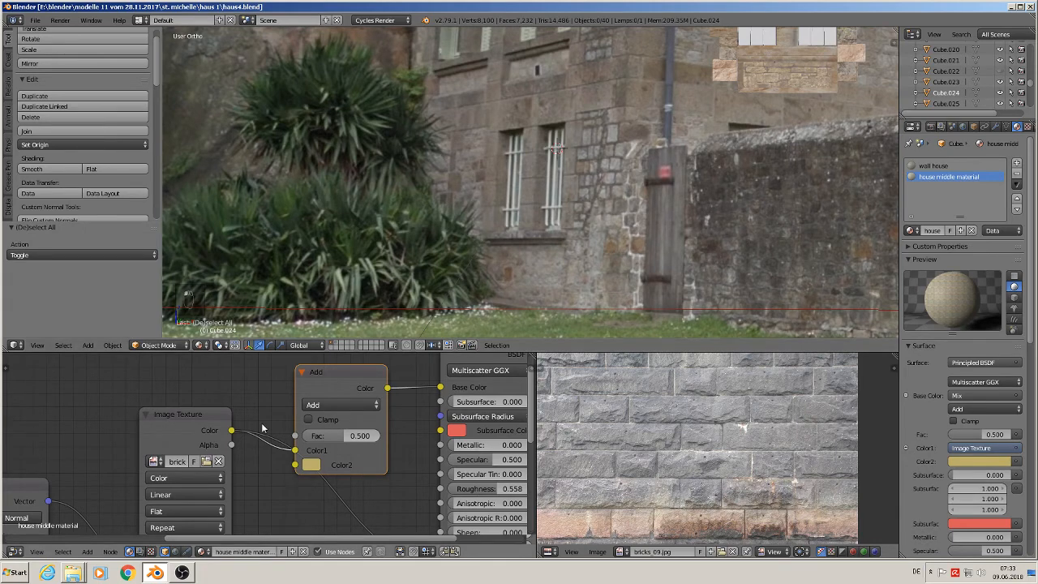
click(88, 346)
mouse_move(96, 333)
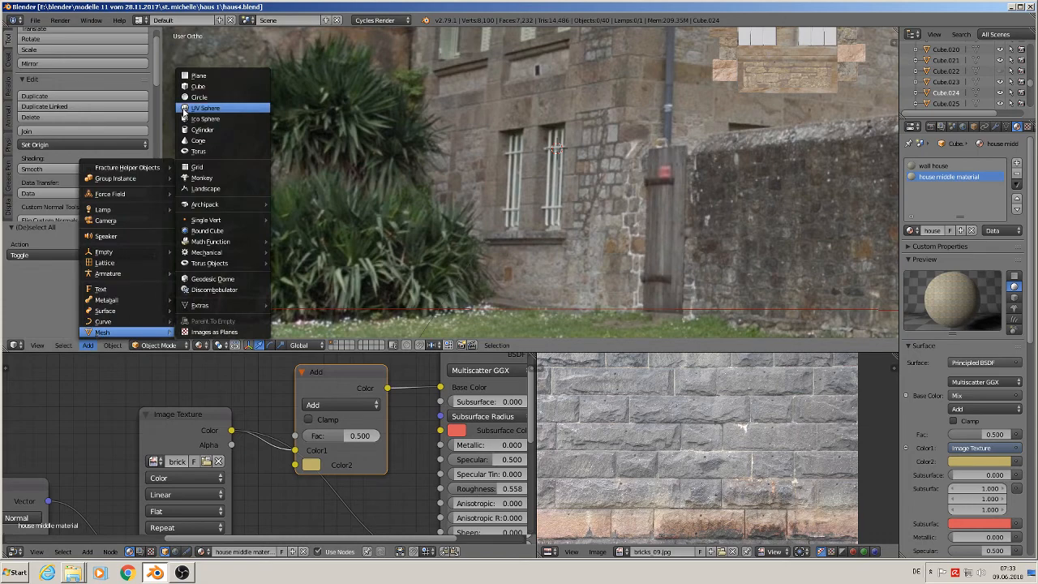
click(197, 86)
Shrink the new cube uniformly in several passes to a tiny block the thickness of a window bar.
key(s)
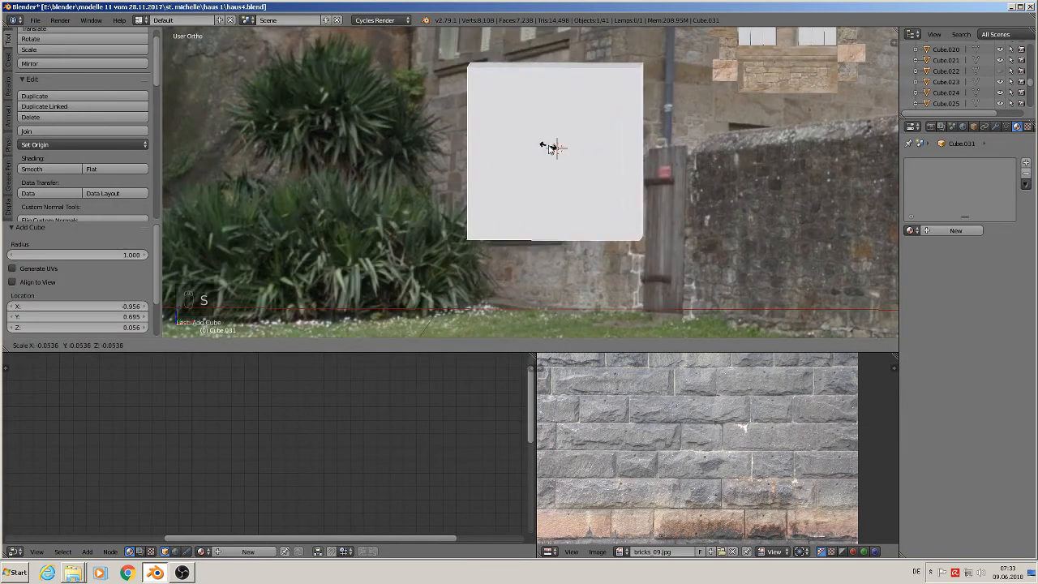
click(549, 146)
key(s)
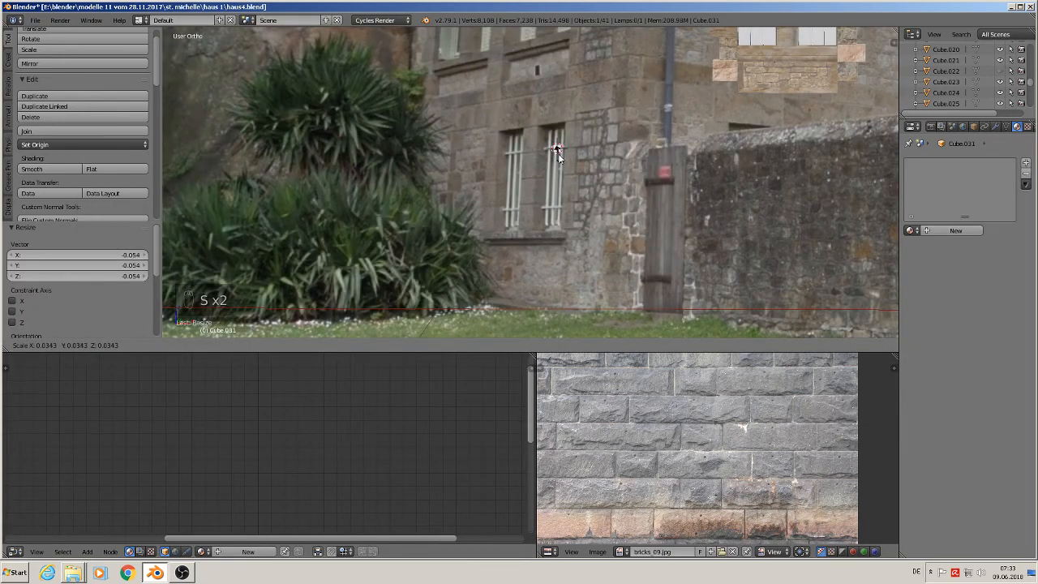
click(553, 152)
scroll(584, 172, up, 3)
key(s)
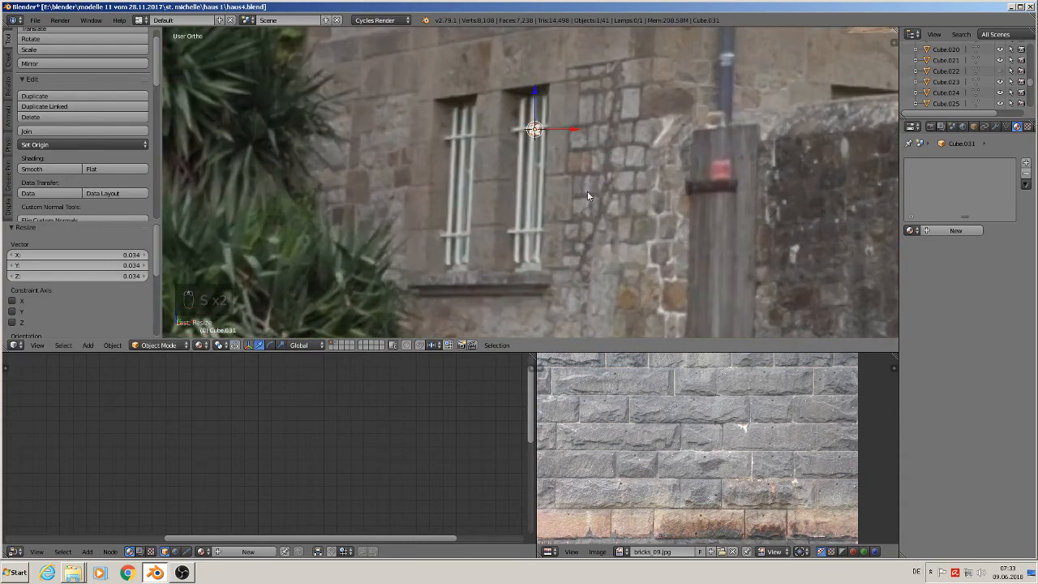
click(550, 168)
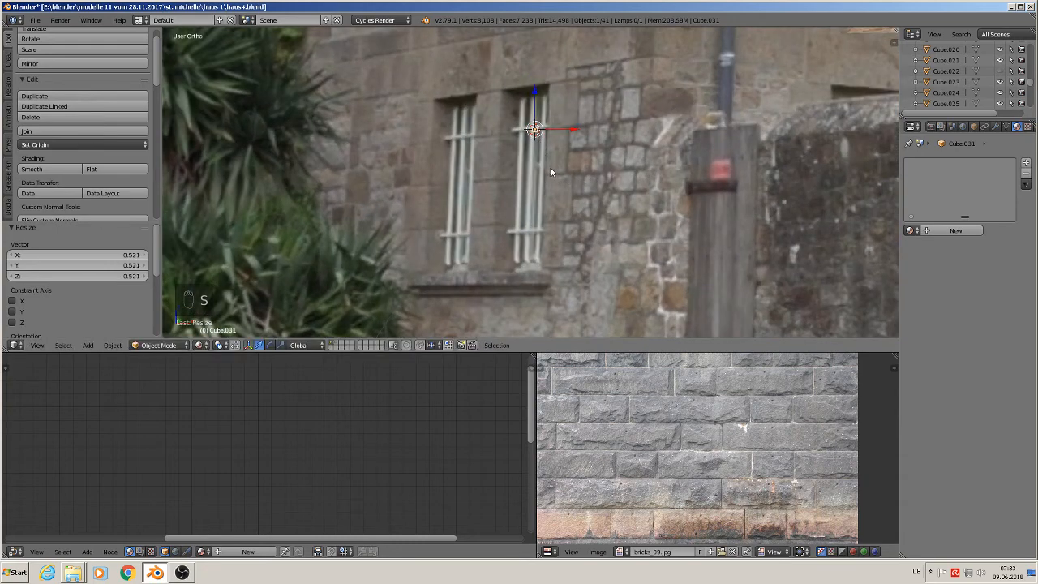
Form the block into a thin horizontal bar: stretch it about 16 times along X, scale it to about 0.667, then stretch X by about 1.56.
key(s)
key(x)
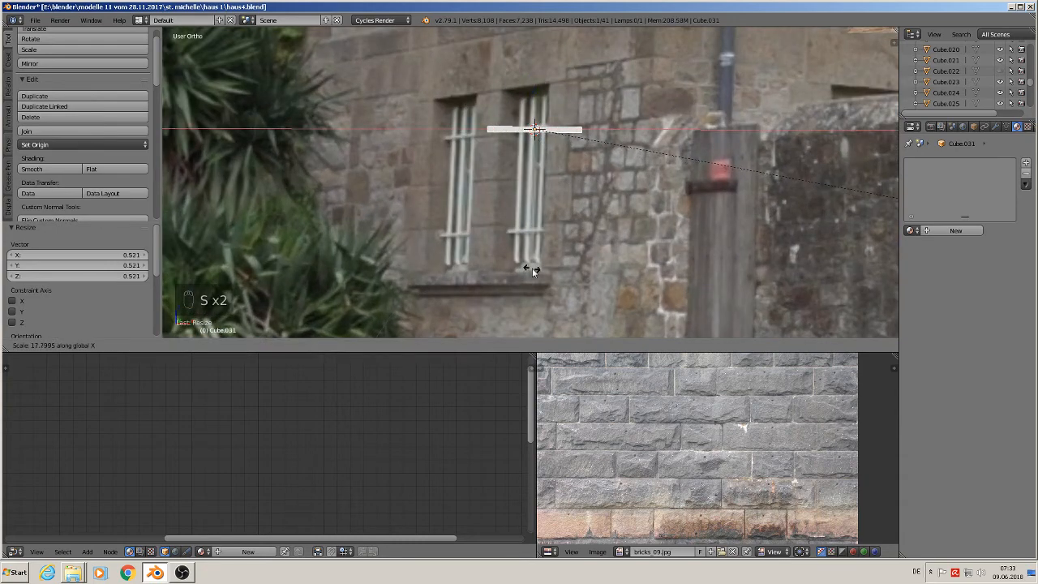
click(661, 261)
key(s)
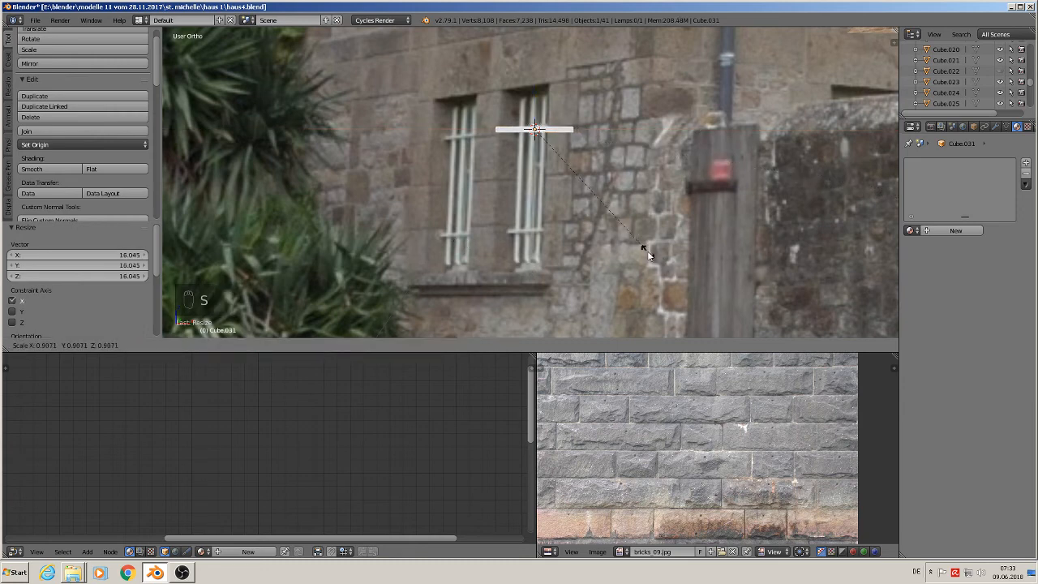
click(598, 234)
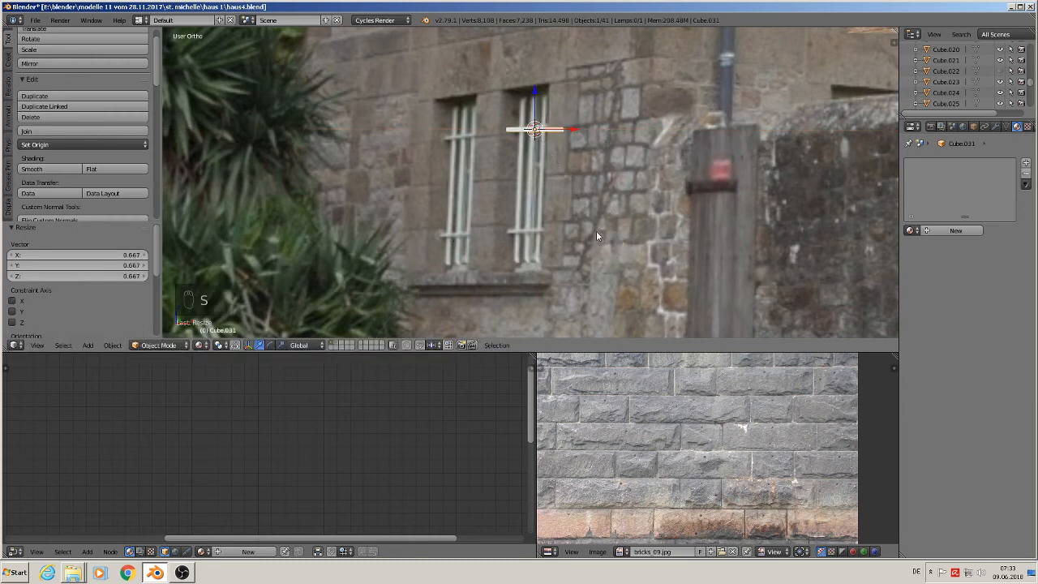
key(s)
key(x)
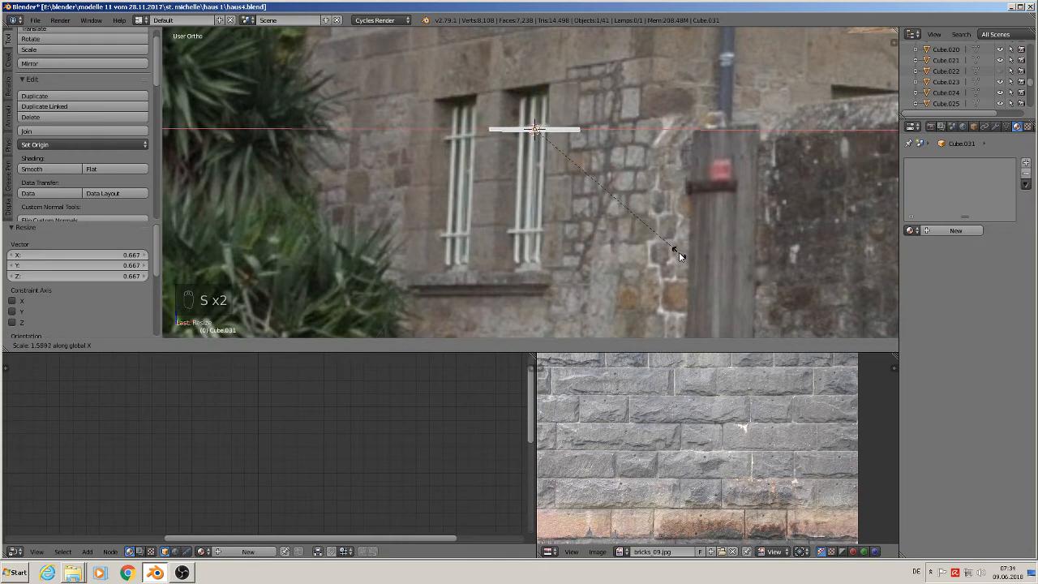
click(678, 253)
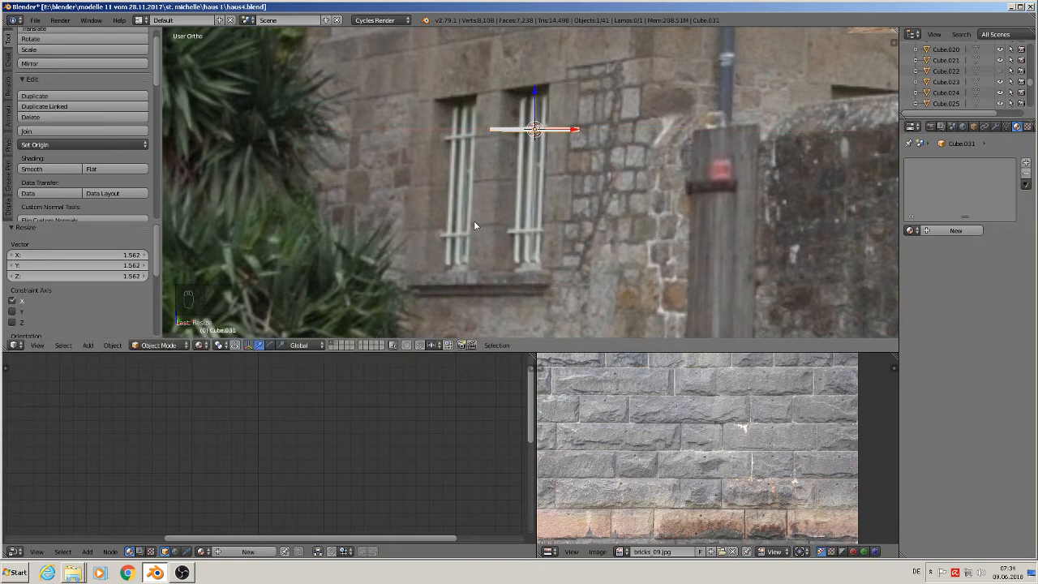
Make a linked duplicate of the horizontal bar and move it about 0.037 down along Z.
key(alt+d)
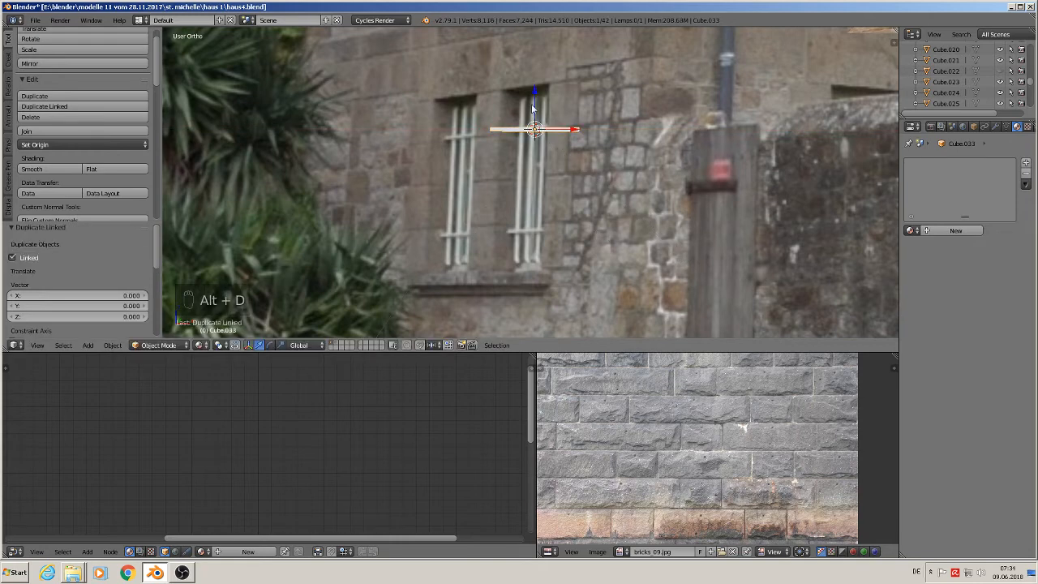
key(z)
click(552, 199)
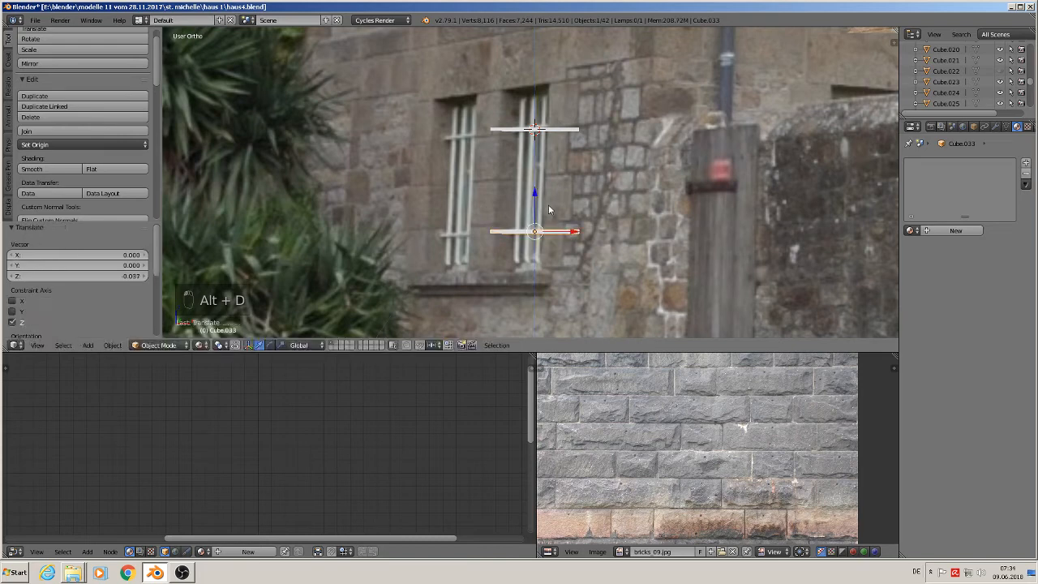
Make another linked duplicate of the bar between the two horizontal bars and shift it about -0.004 along Y.
click(533, 150)
middle_drag(534, 166, 470, 244)
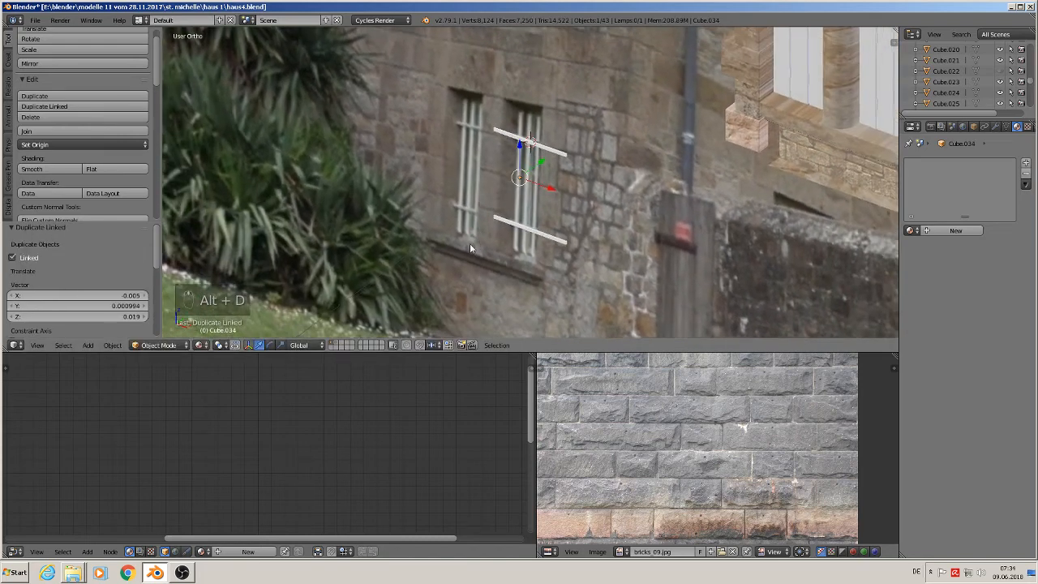
drag(548, 164, 539, 171)
middle_drag(538, 171, 550, 266)
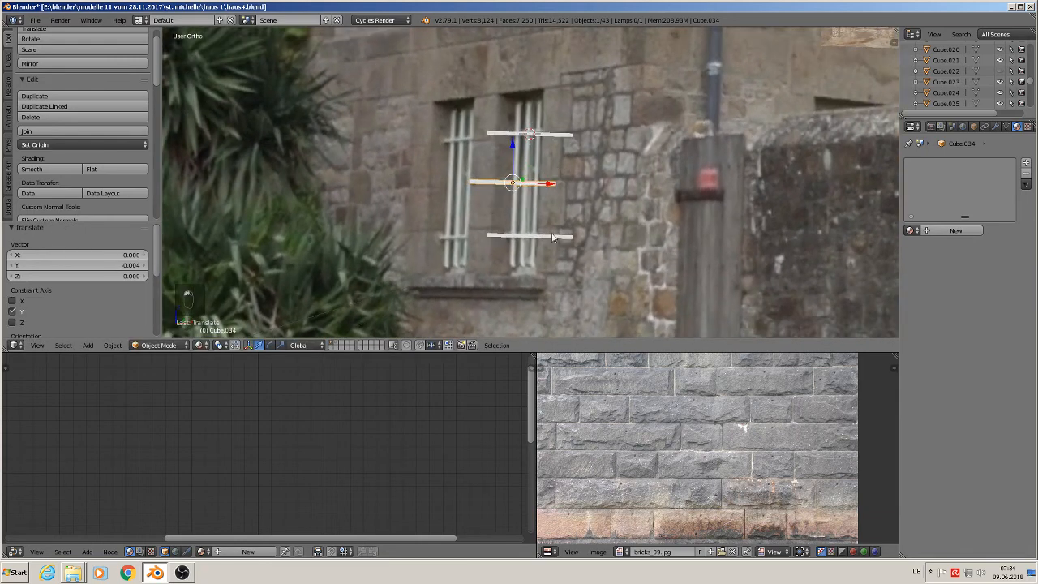
key(r)
text(y)
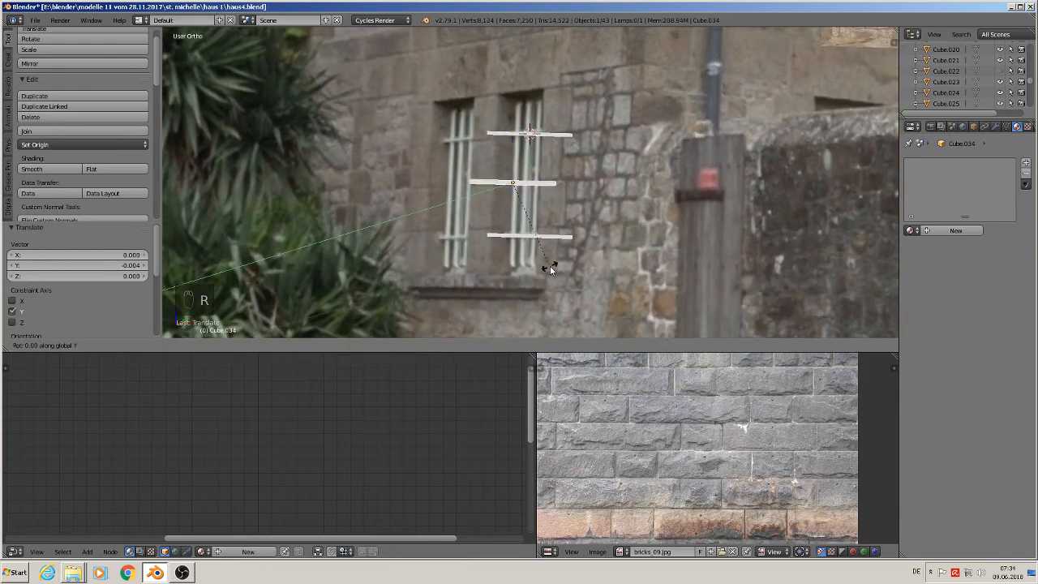
text(180)
text(r)
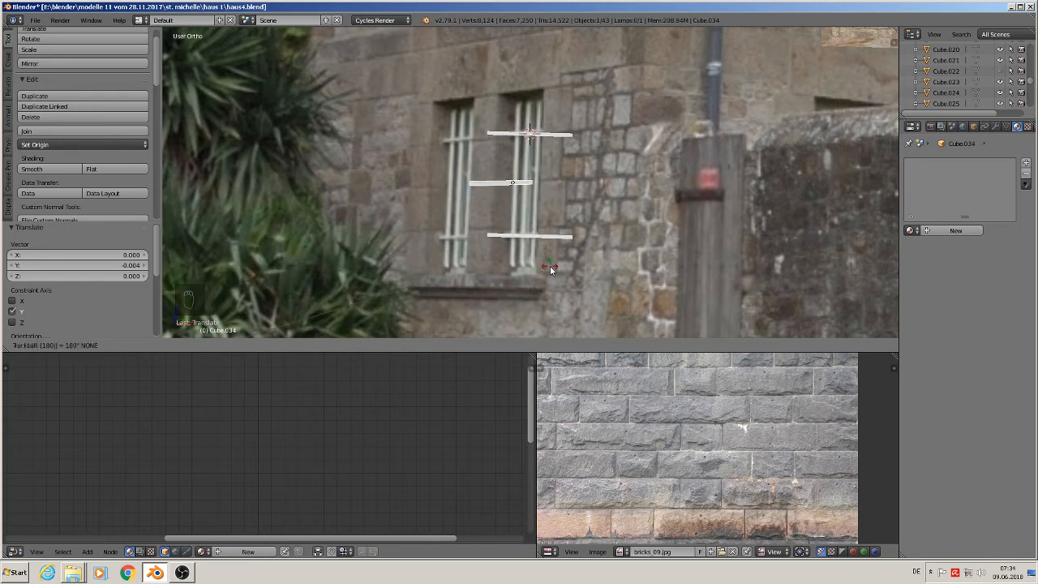
text(90)
key(Escape)
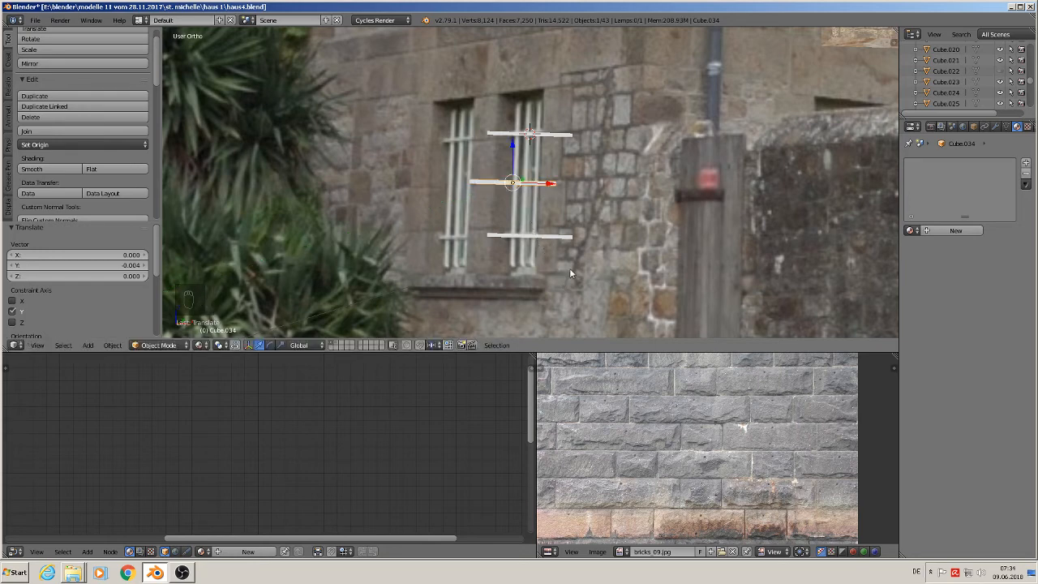
Rotate the middle bar 90° about the Y axis and move it about -0.004 along X.
text(ry9)
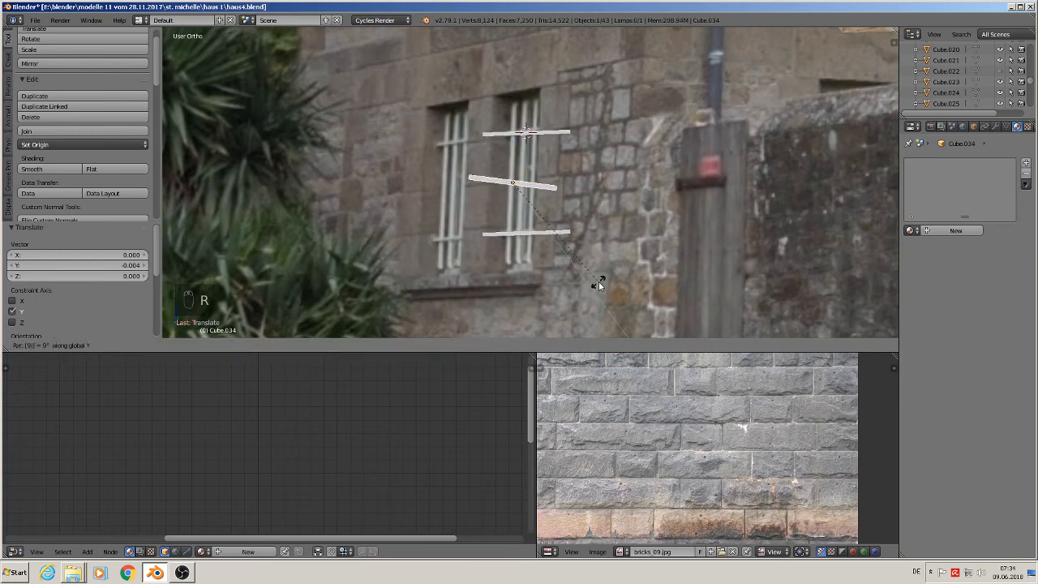
text(0)
key(Return)
scroll(551, 215, up, 1)
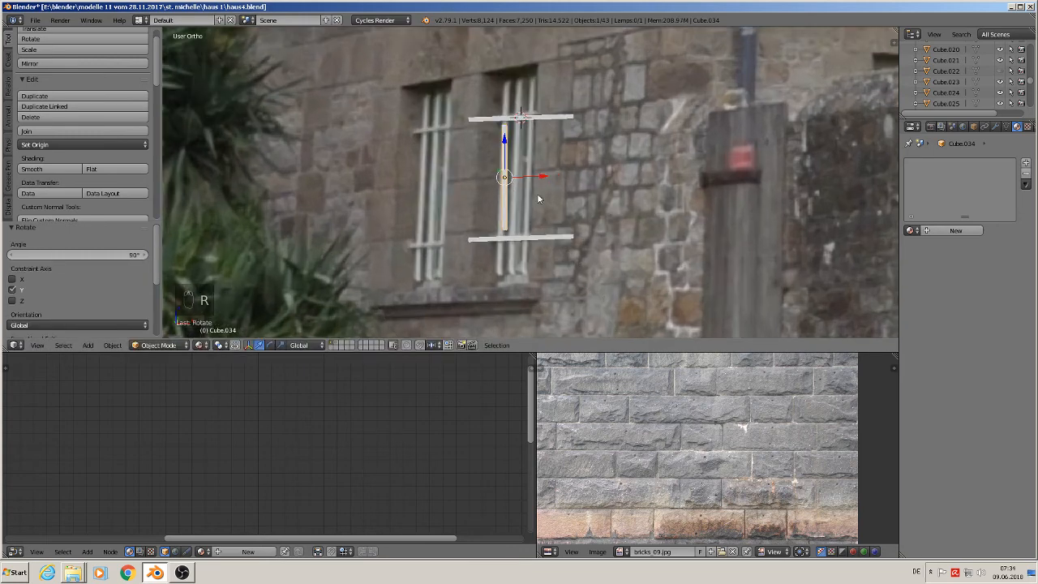
click(532, 176)
drag(542, 176, 530, 176)
In front view, lengthen the vertical bar about 1.8 times along Z and lower it slightly across the horizontal bars.
key(KP_1)
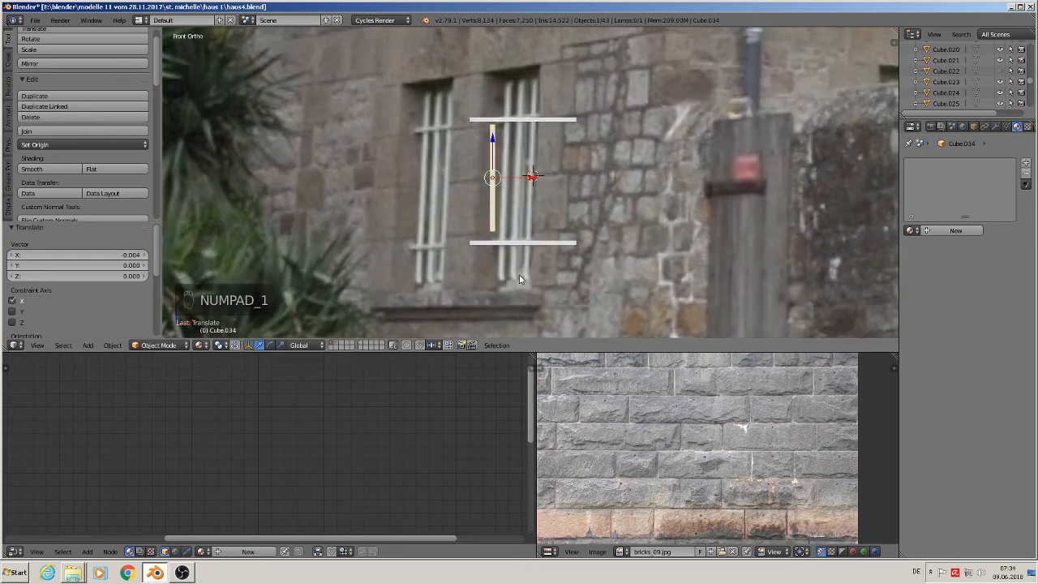
key(s)
key(z)
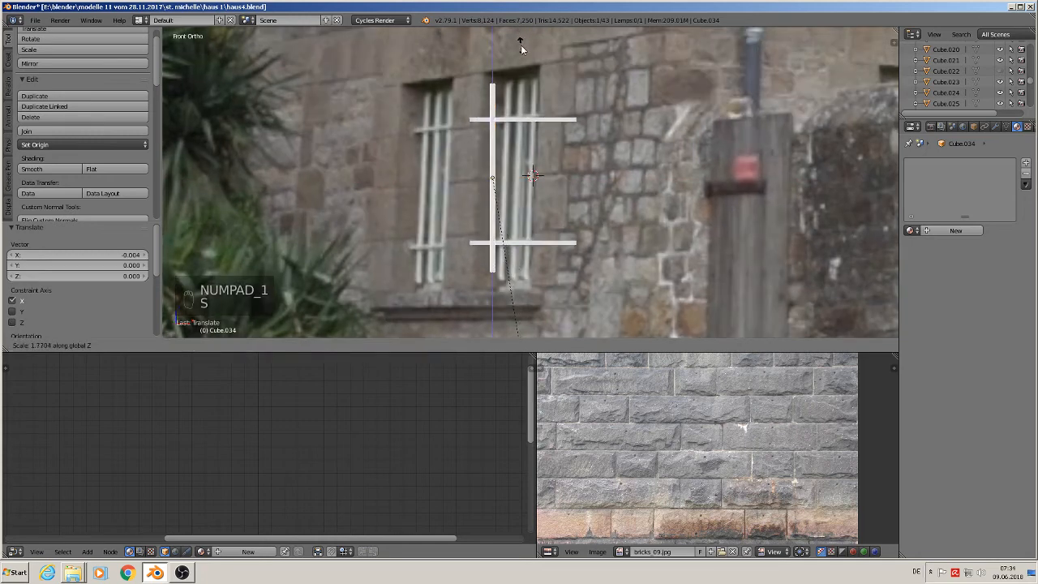
click(520, 48)
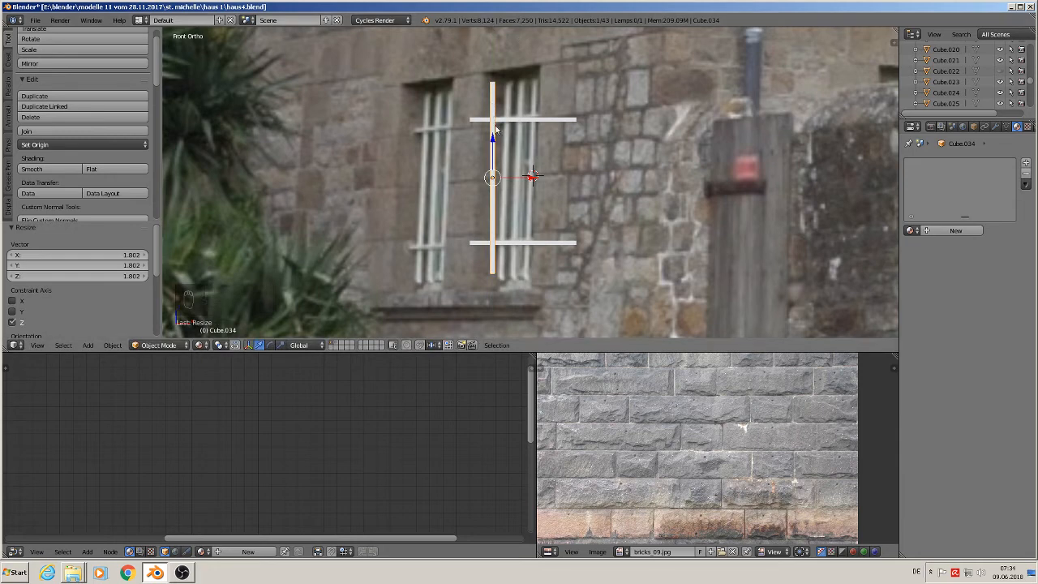
drag(496, 130, 494, 149)
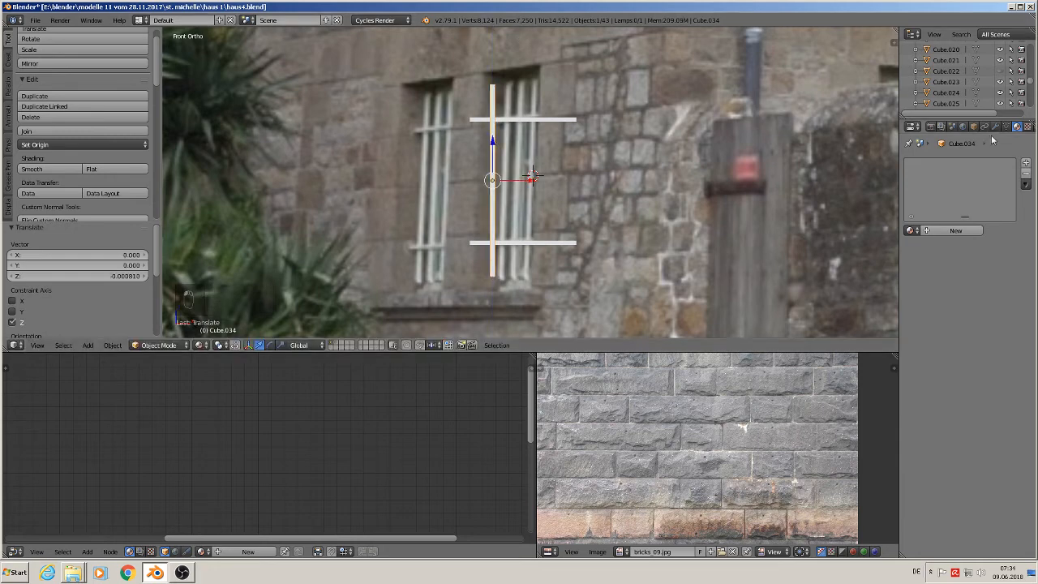
Add an Array modifier to the vertical bar with a relative offset of 0 in X and -6 in Z.
click(996, 127)
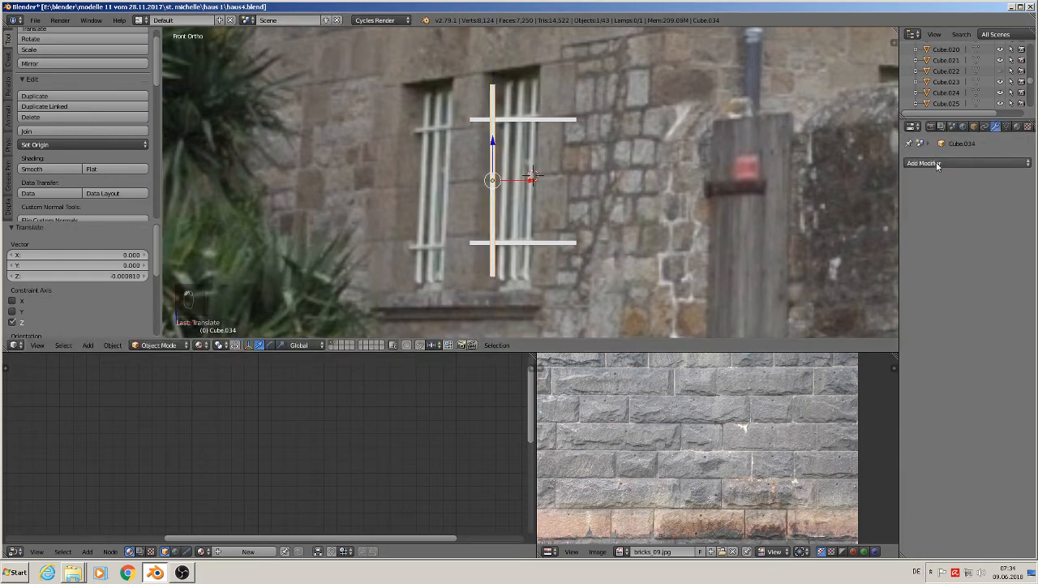
click(944, 188)
click(825, 188)
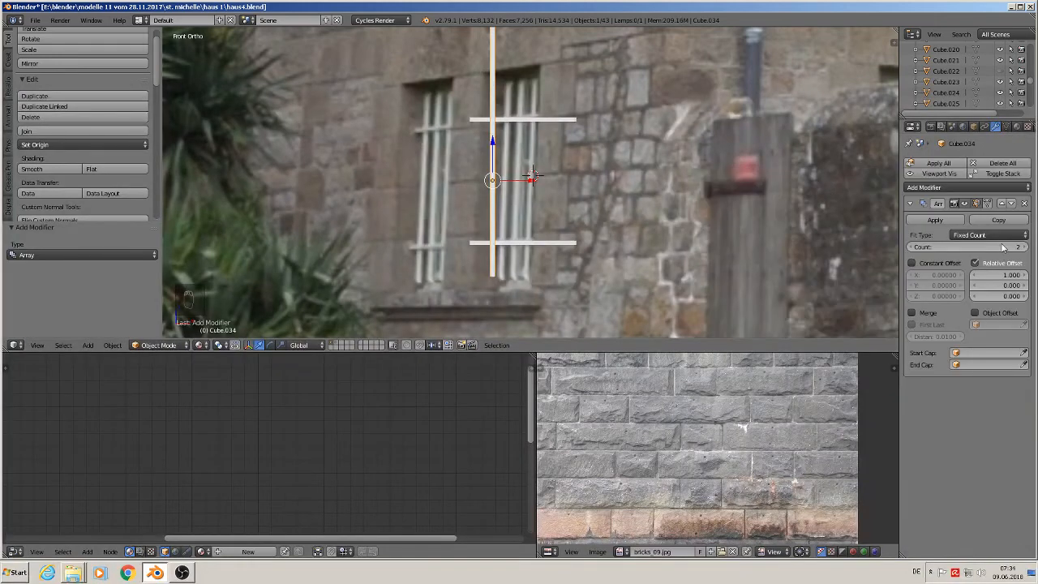
click(998, 274)
text(0)
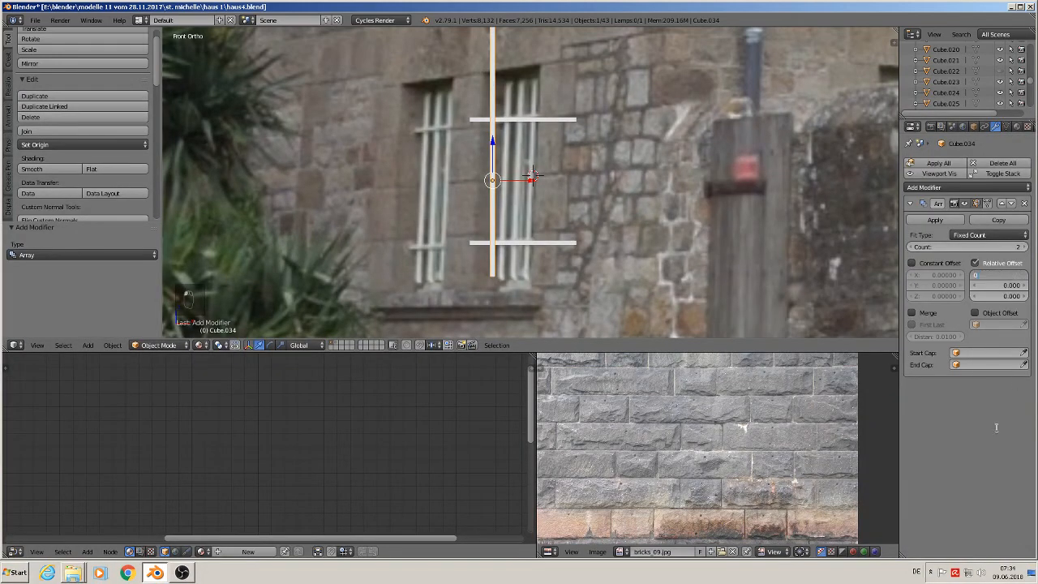
key(Tab)
key(Tab)
text(1)
key(Return)
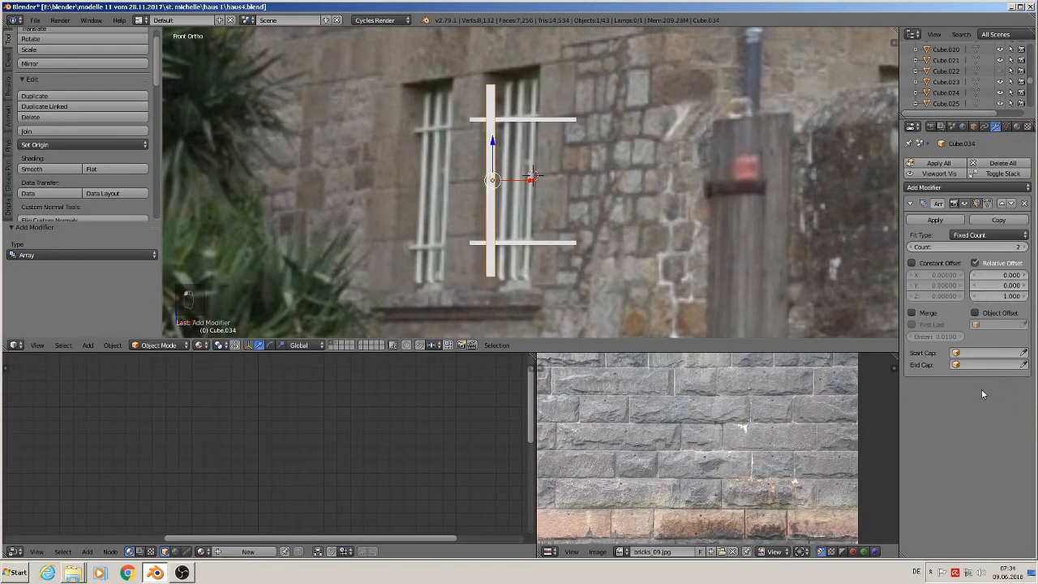
drag(1004, 296, 826, 296)
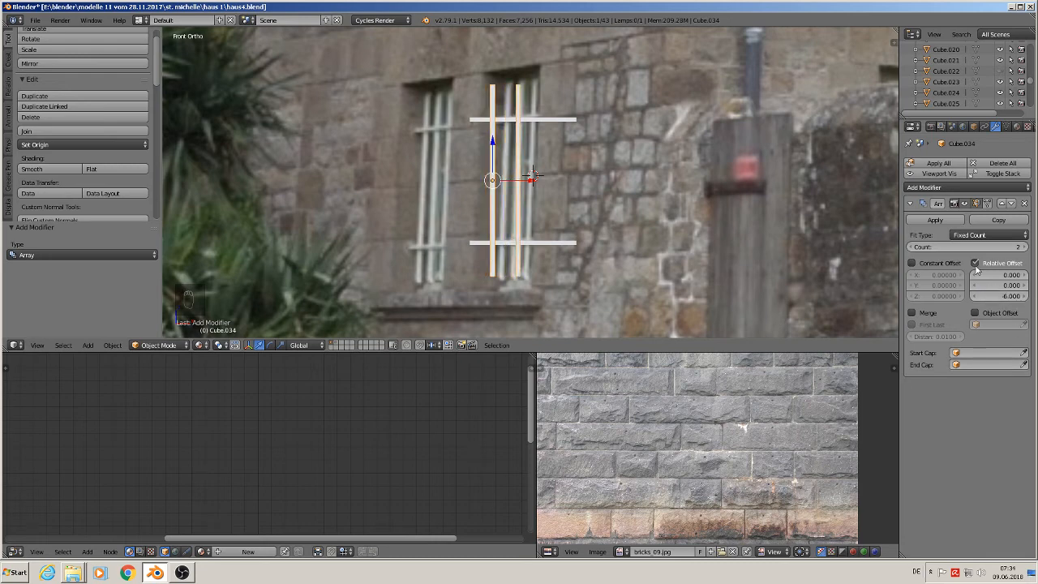
Set the array count to 4 and shift the vertical bars about -0.002 along X to center them on the horizontal bars.
click(1024, 248)
click(1024, 247)
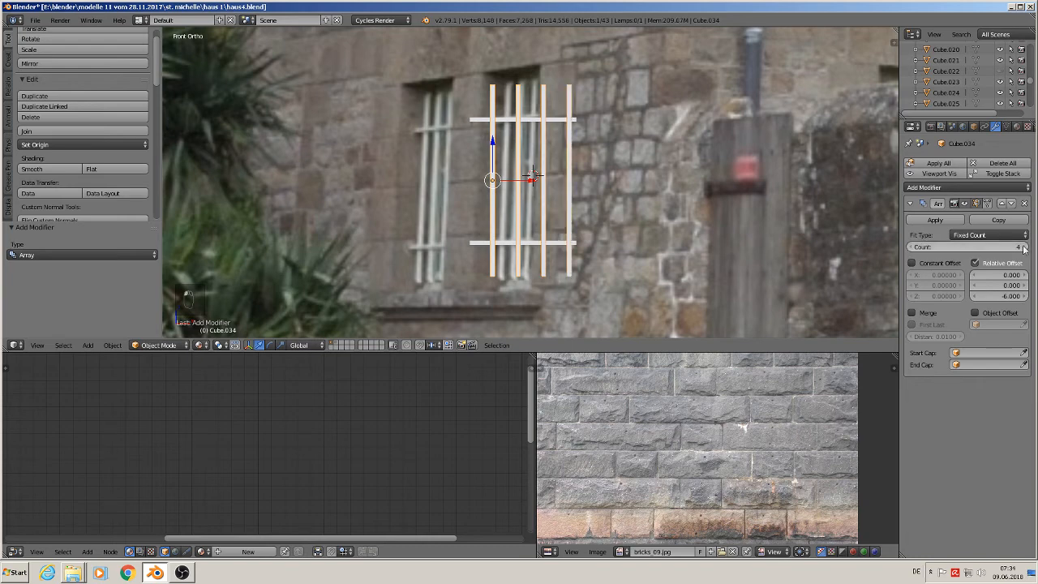
key(g)
key(x)
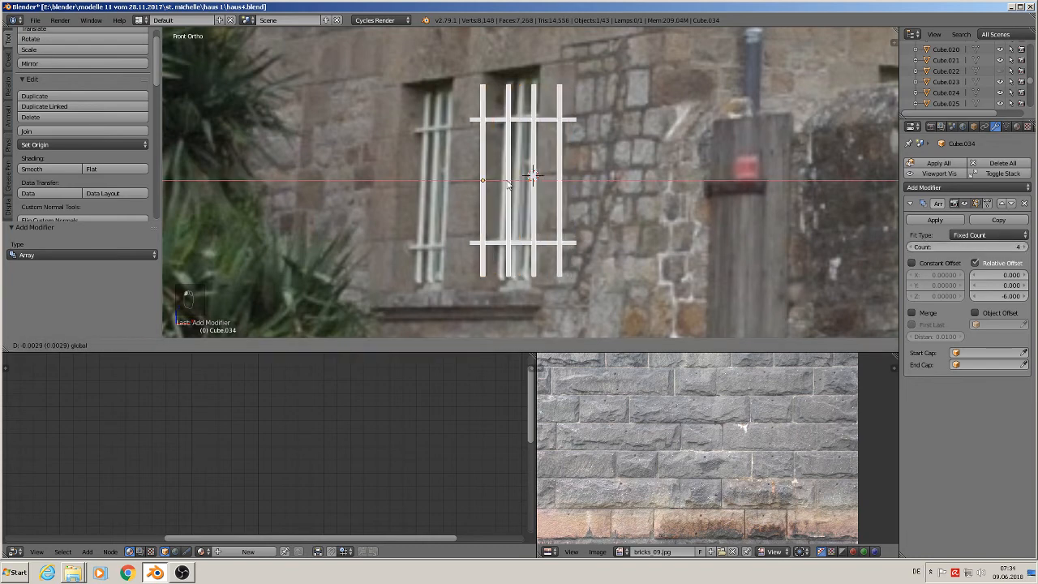
click(509, 185)
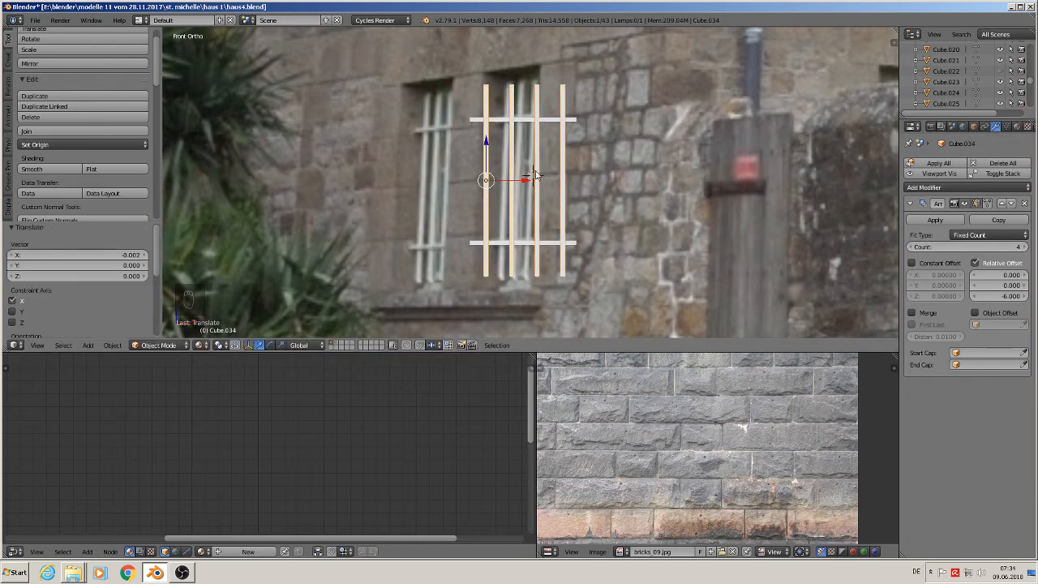
Try to join the upper and lower horizontal grille bars into one object, and undo the join.
middle_drag(519, 177, 532, 173)
scroll(531, 172, up, 3)
key(Tab)
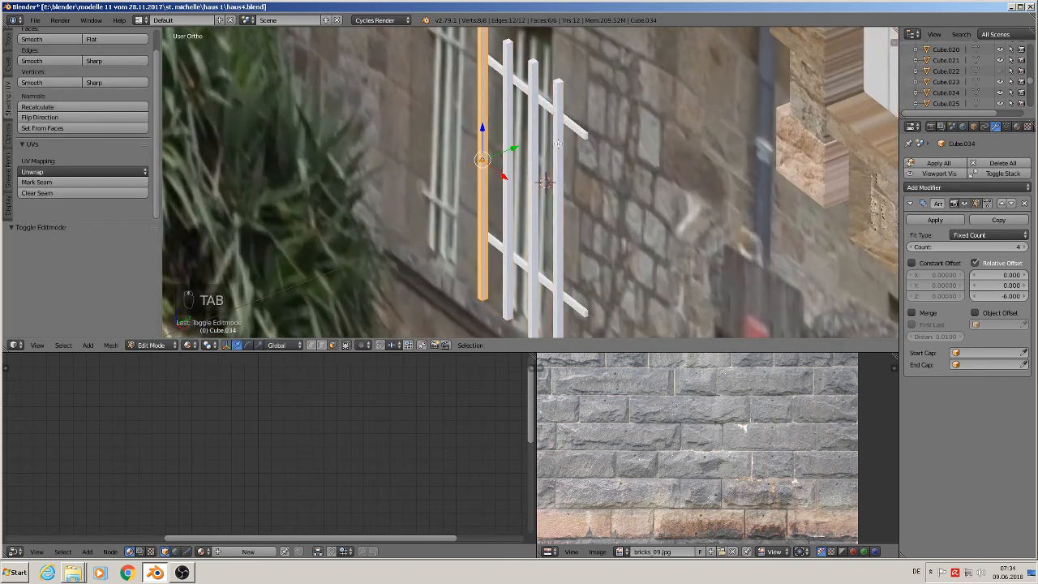
key(Tab)
right_click(579, 133)
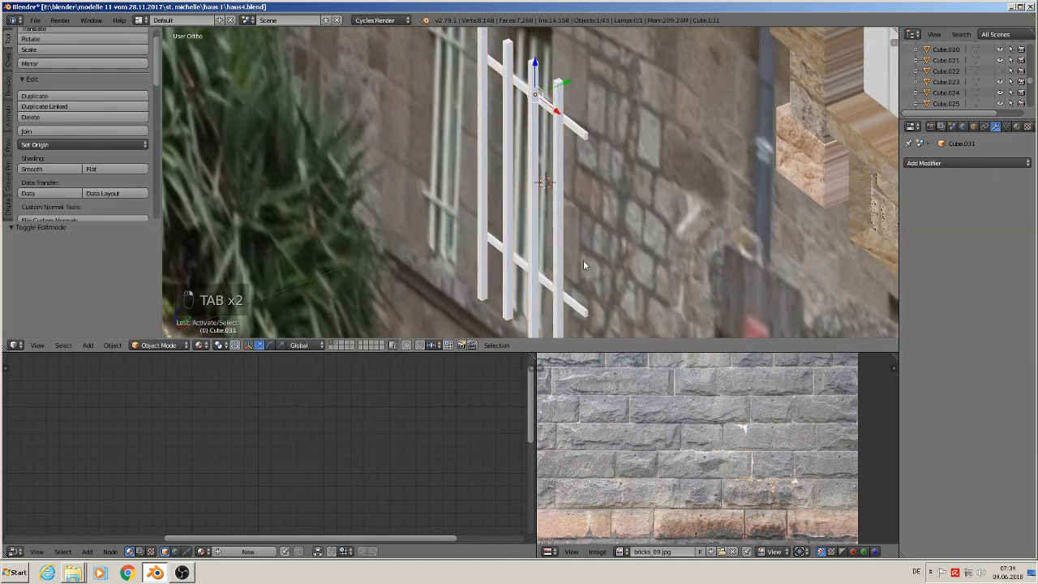
shift+right_click(574, 306)
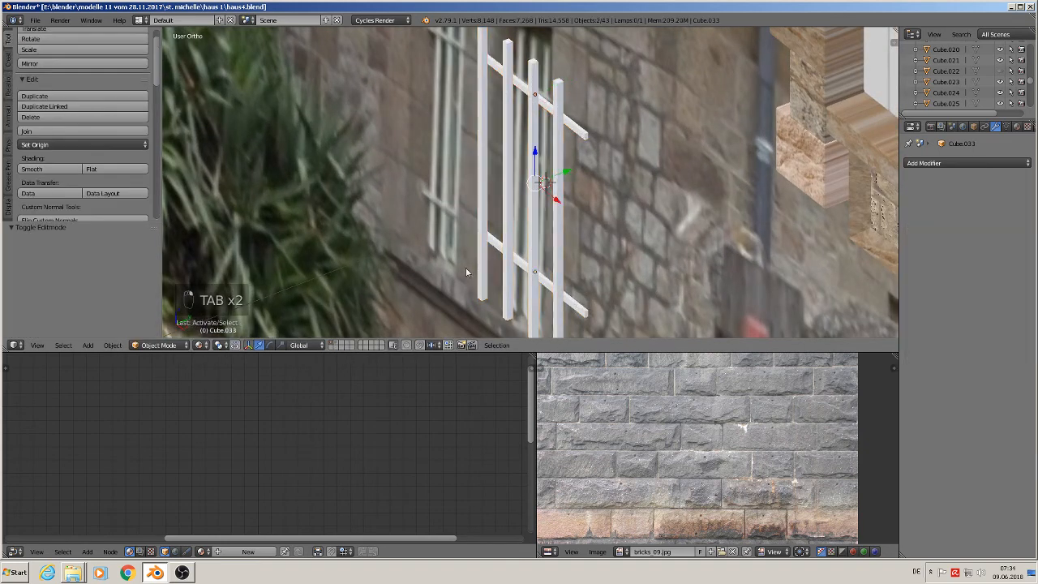
click(70, 131)
scroll(477, 142, down, 3)
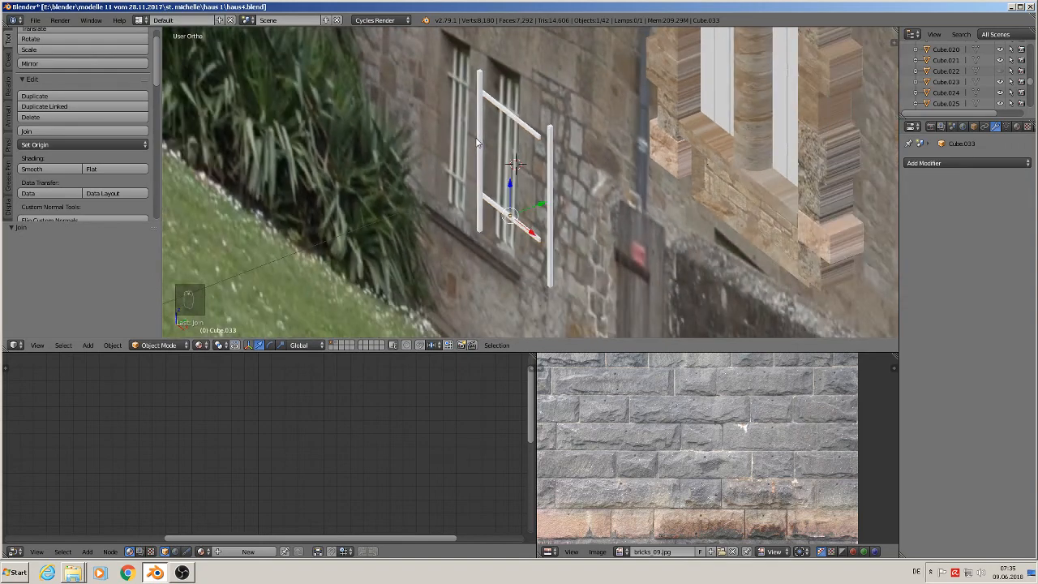
key(ctrl+z)
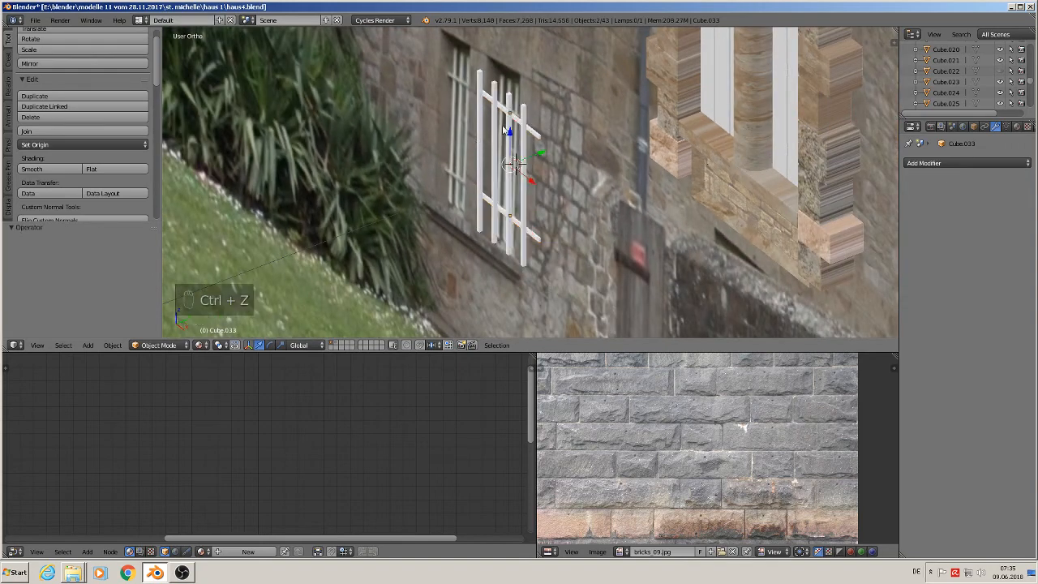
Retry joining the same two horizontal bars, undo it, and return to the arrayed vertical bars.
scroll(535, 130, up, 2)
right_click(537, 145)
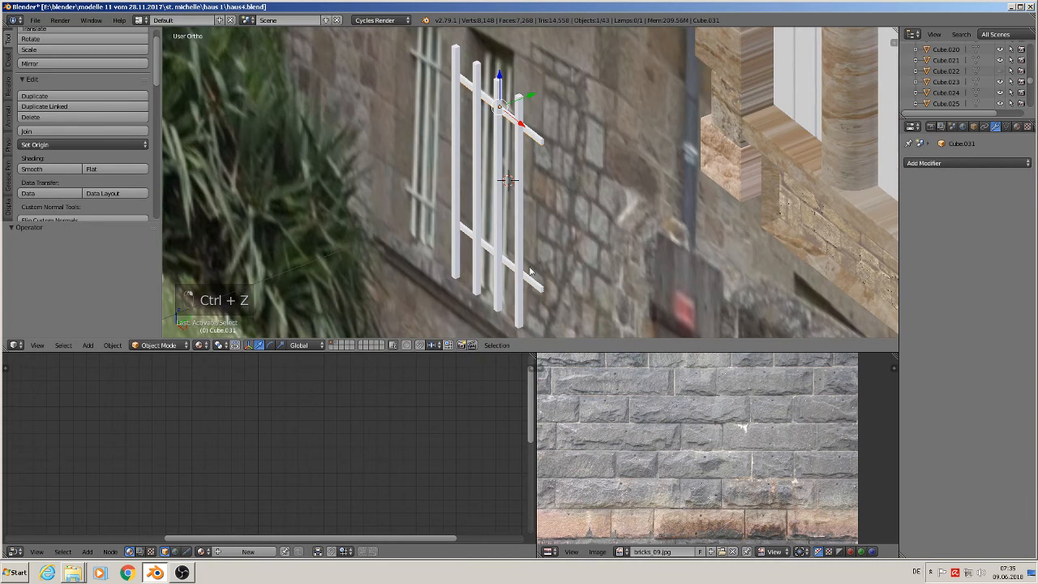
shift+right_click(531, 273)
click(73, 132)
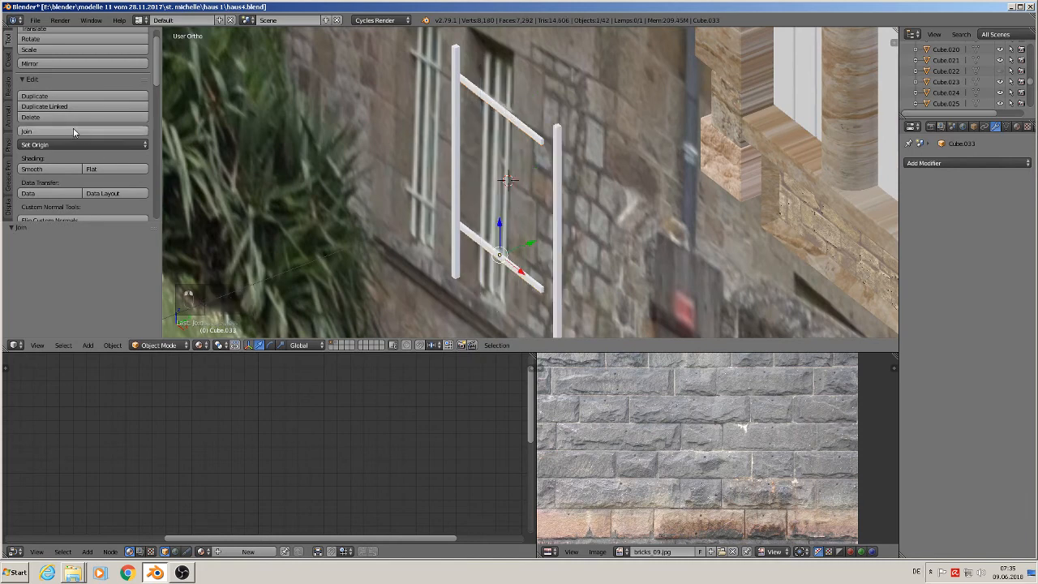
key(ctrl+z)
key(ctrl+z)
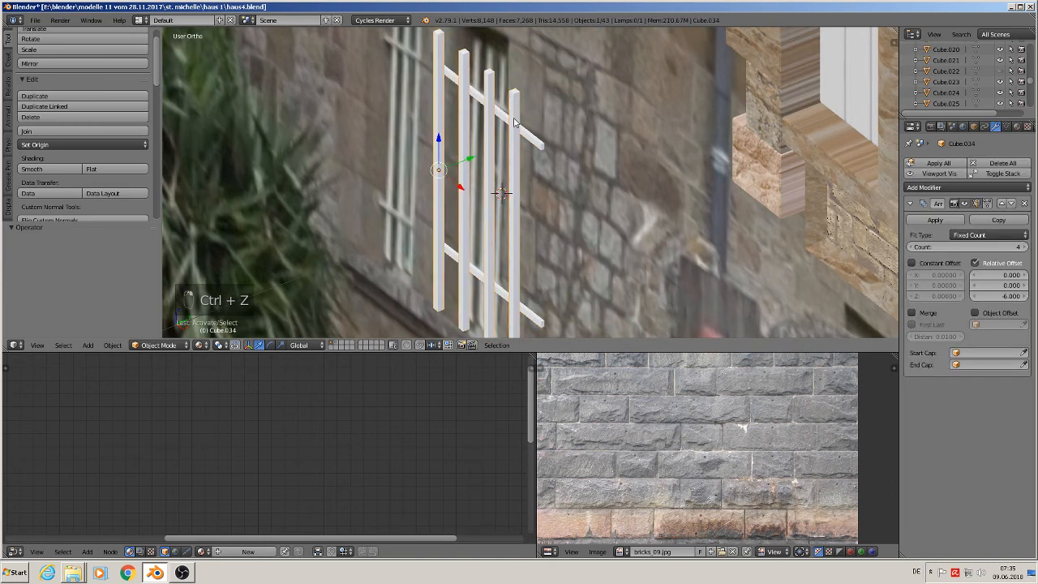
Try to apply the Array modifier, and move the vertical bars about 0.003 along Y into the horizontal bars.
click(935, 220)
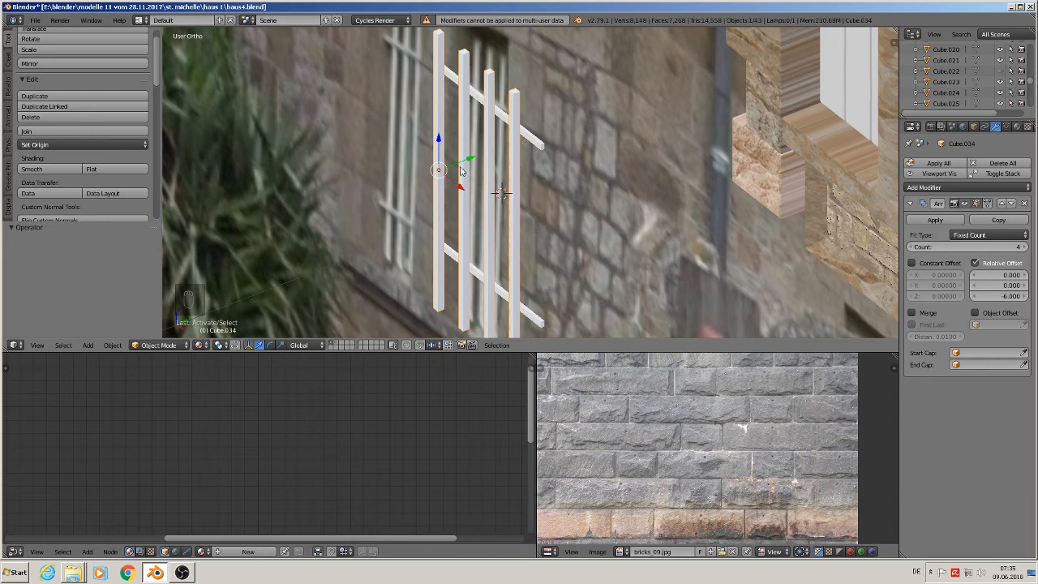
key(g)
key(y)
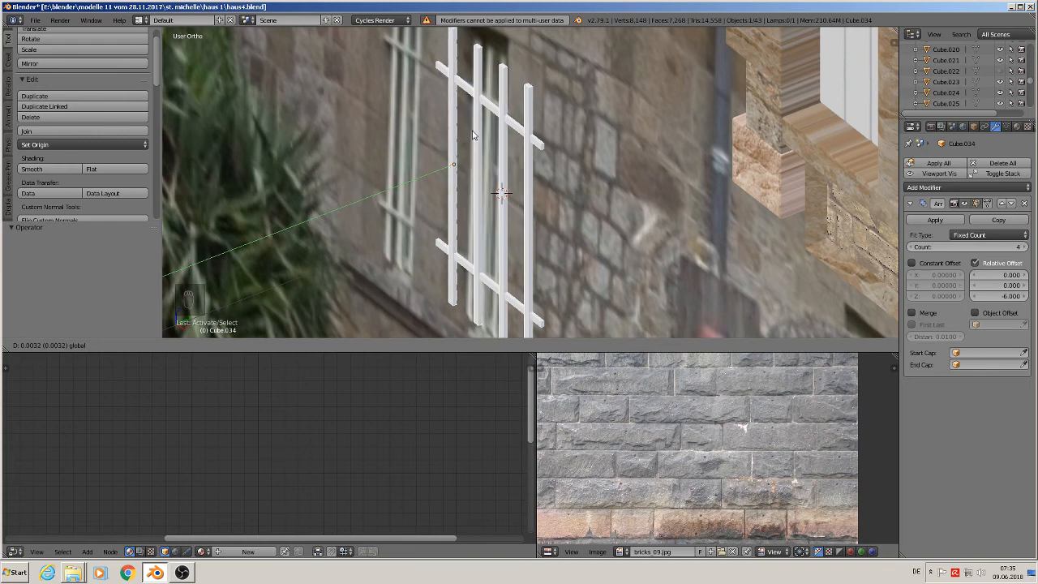
click(469, 135)
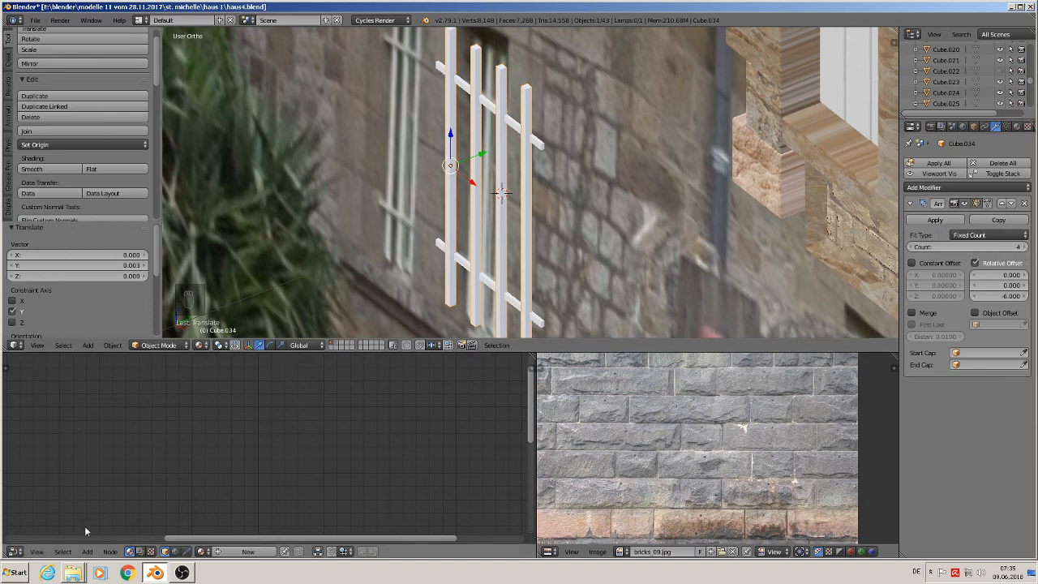
Try to apply the vertical bar's transforms, and remove its Array modifier.
click(118, 345)
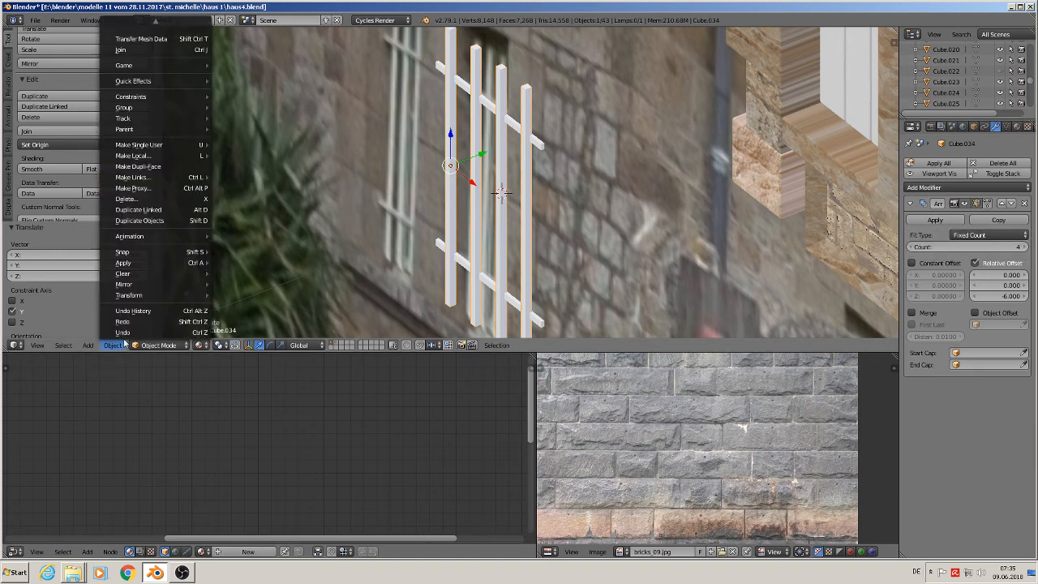
mouse_move(146, 263)
click(302, 296)
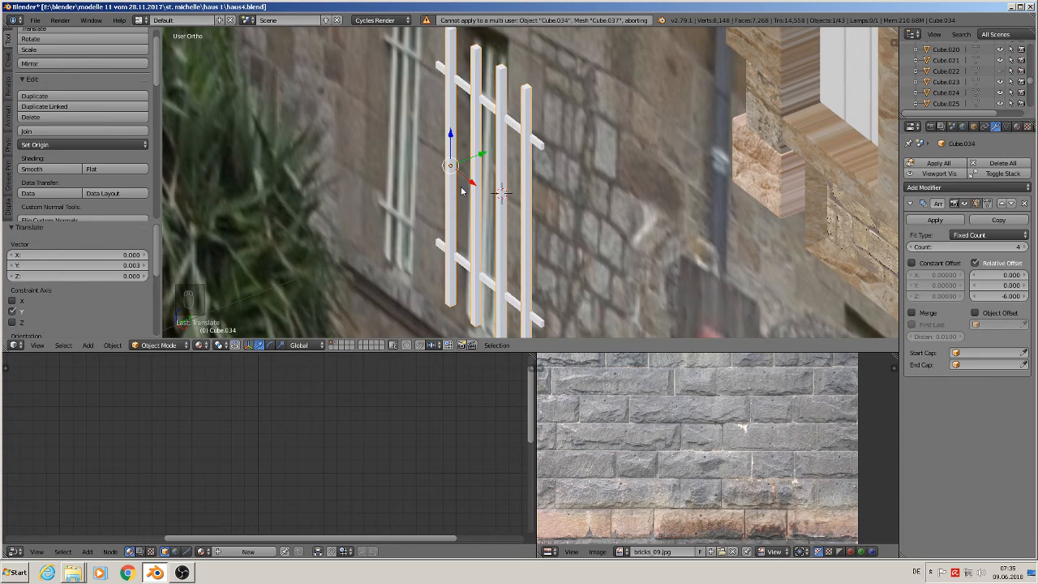
middle_drag(469, 208, 535, 214)
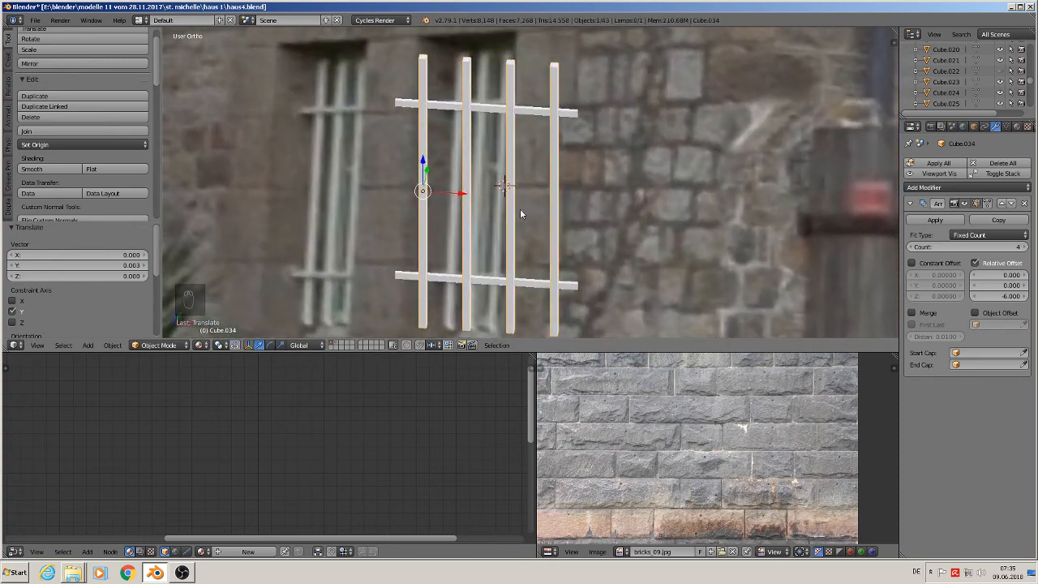
click(1025, 204)
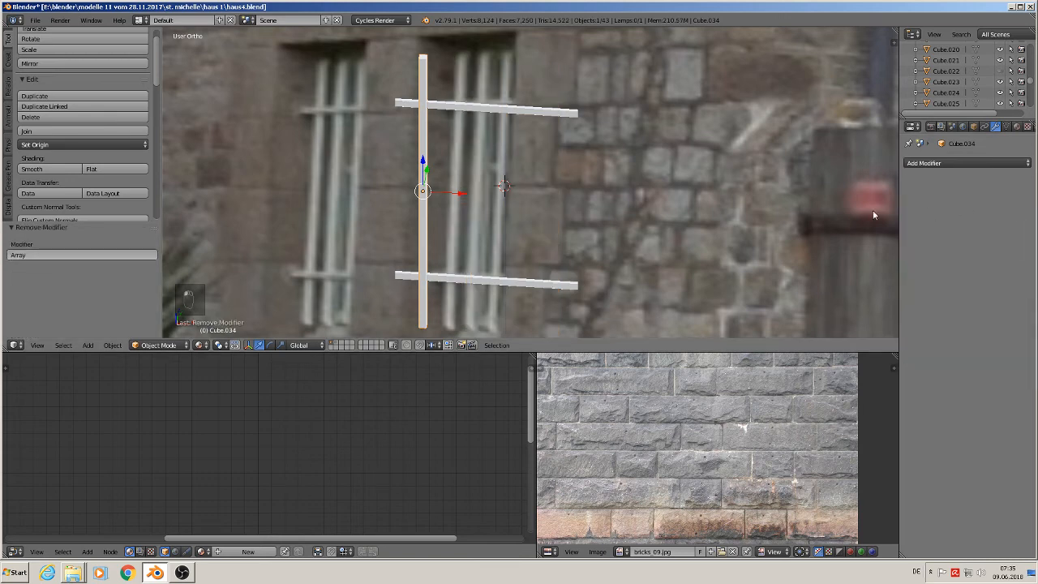
Make three linked duplicates of the vertical bar, spaced about 0.007 apart along X across the horizontal bars.
key(alt+d)
click(464, 201)
drag(463, 195, 586, 208)
key(alt+d)
click(503, 197)
key(alt+d)
click(544, 198)
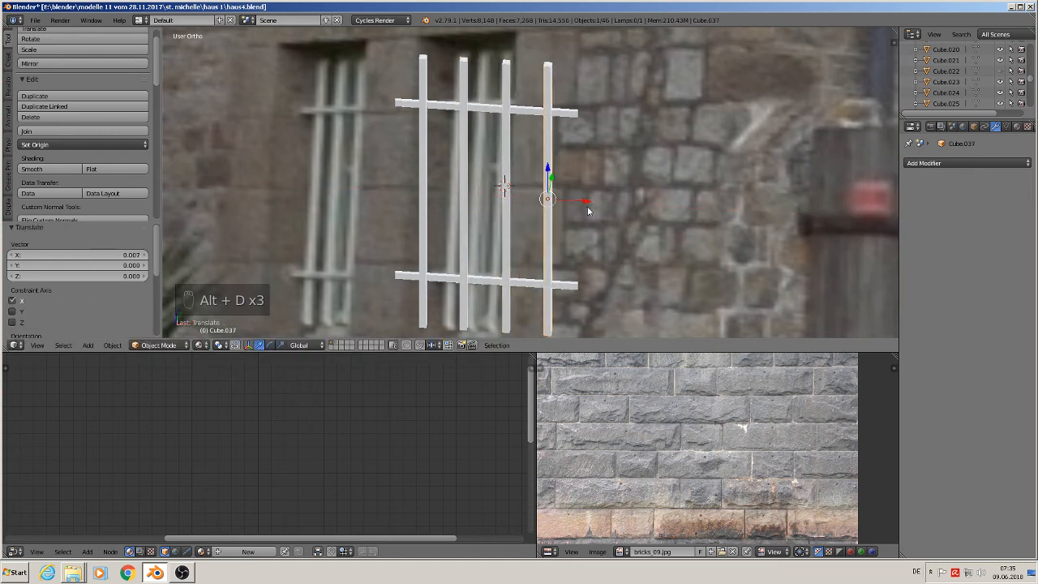
Try to join all four vertical bars into one object, and undo the join.
middle_drag(589, 211, 539, 200)
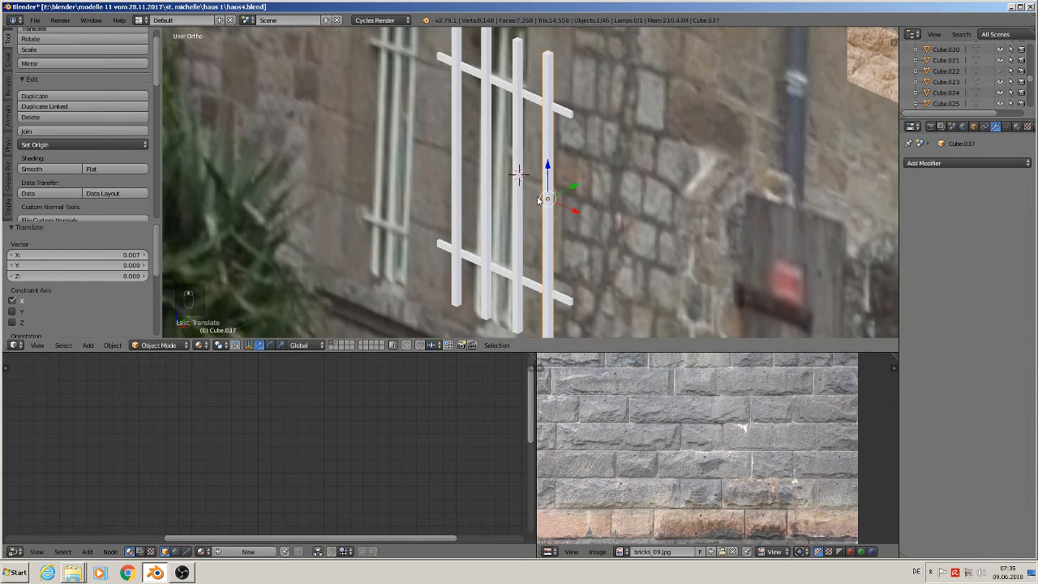
shift+right_click(518, 140)
shift+right_click(489, 136)
shift+right_click(458, 135)
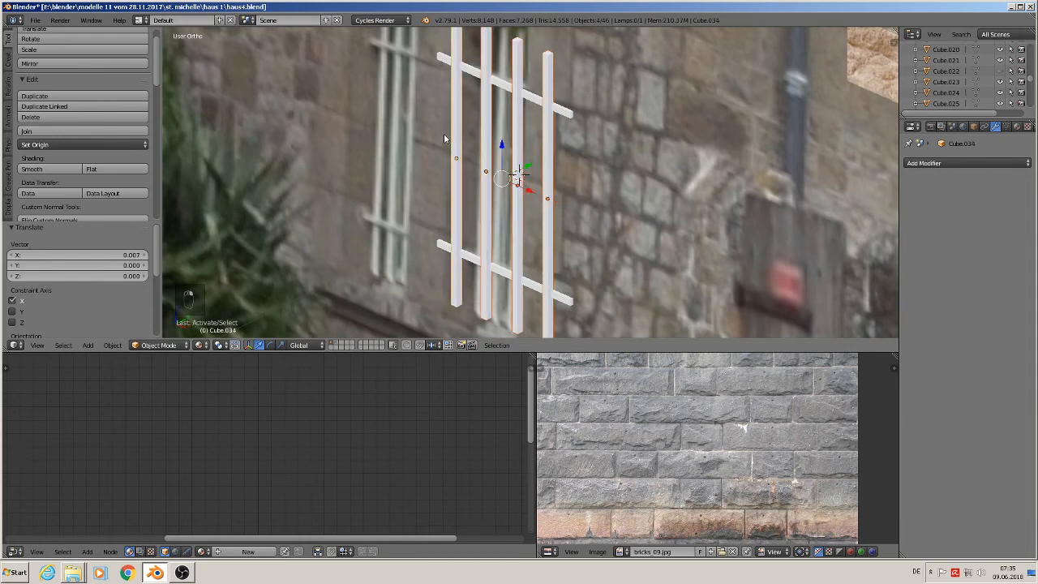
click(78, 130)
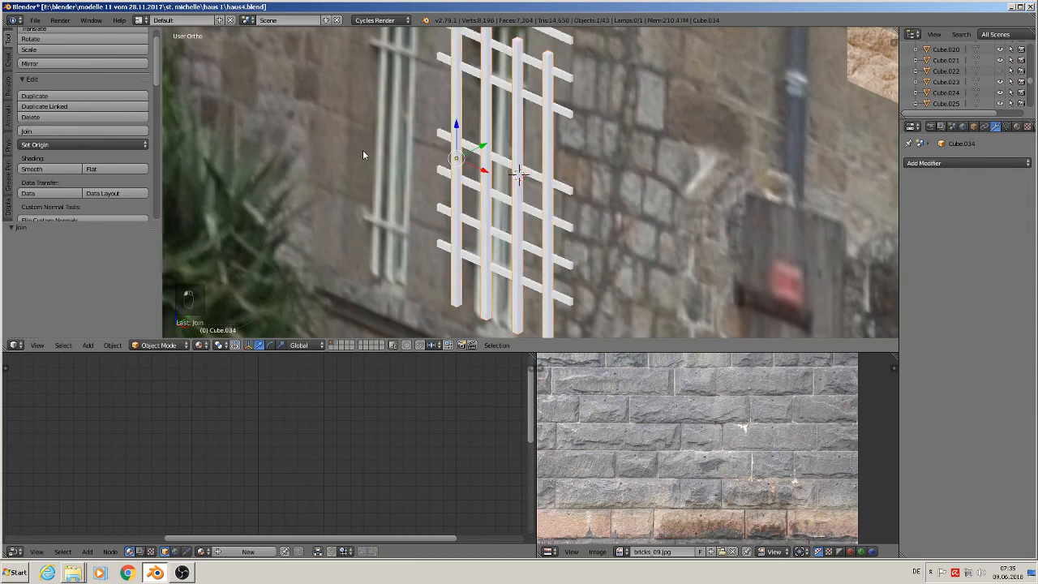
middle_drag(497, 177, 497, 160)
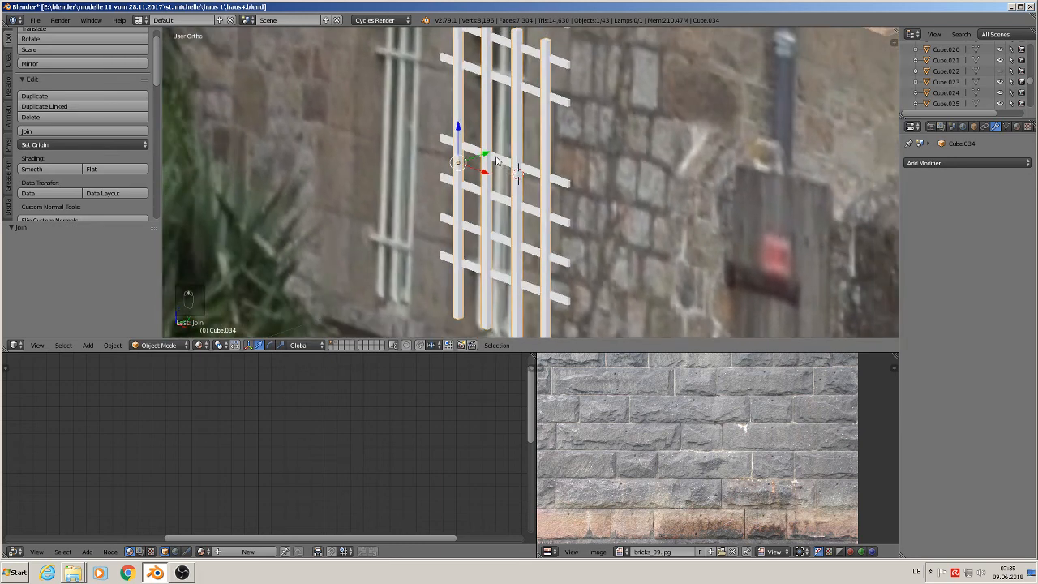
key(ctrl+z)
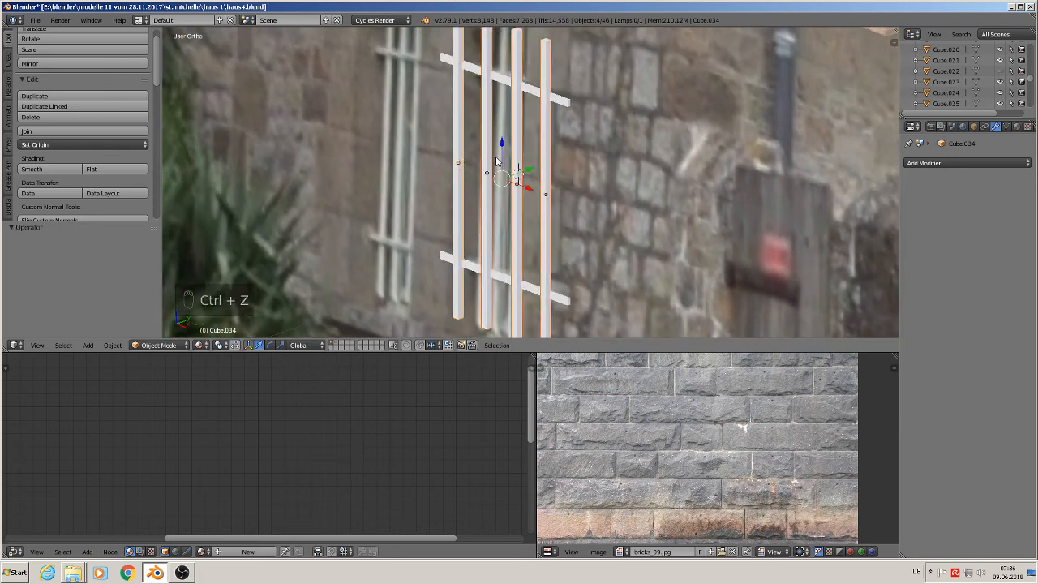
key(ctrl+z)
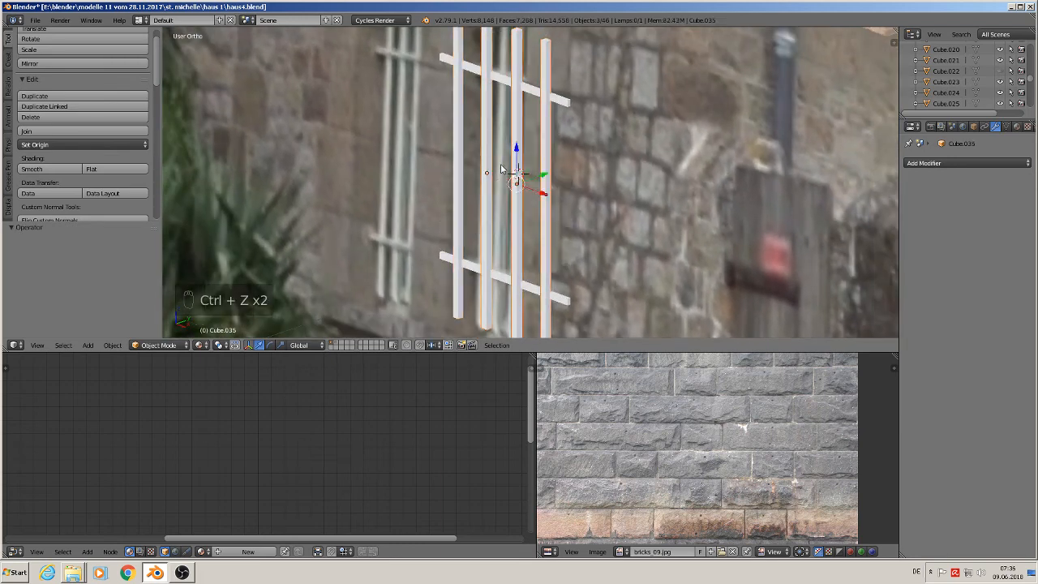
Join the three duplicated vertical bars and move the joined object about 0.075 along X, away from the grille.
shift+middle_drag(541, 139, 509, 213)
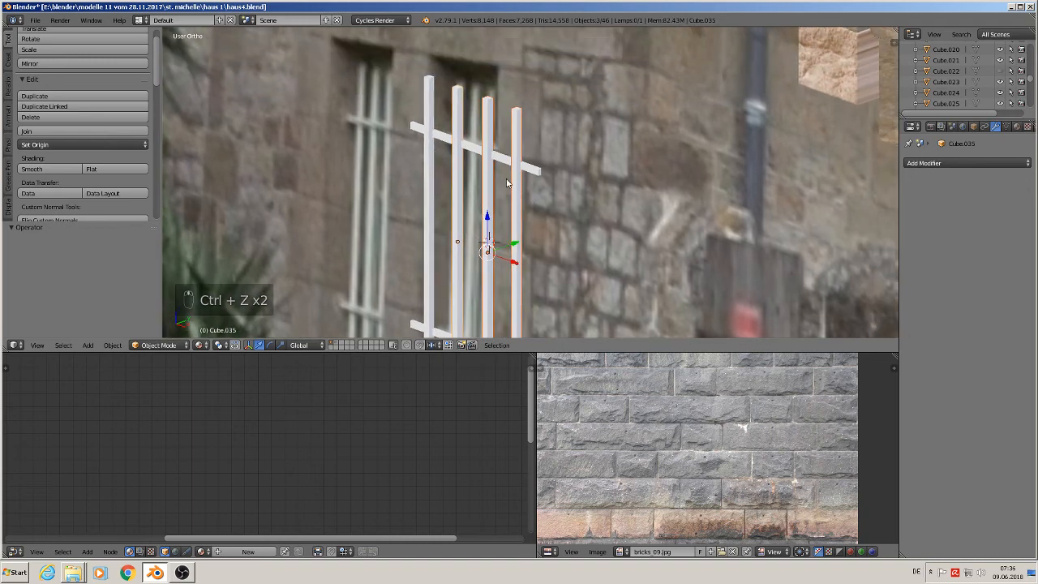
click(65, 131)
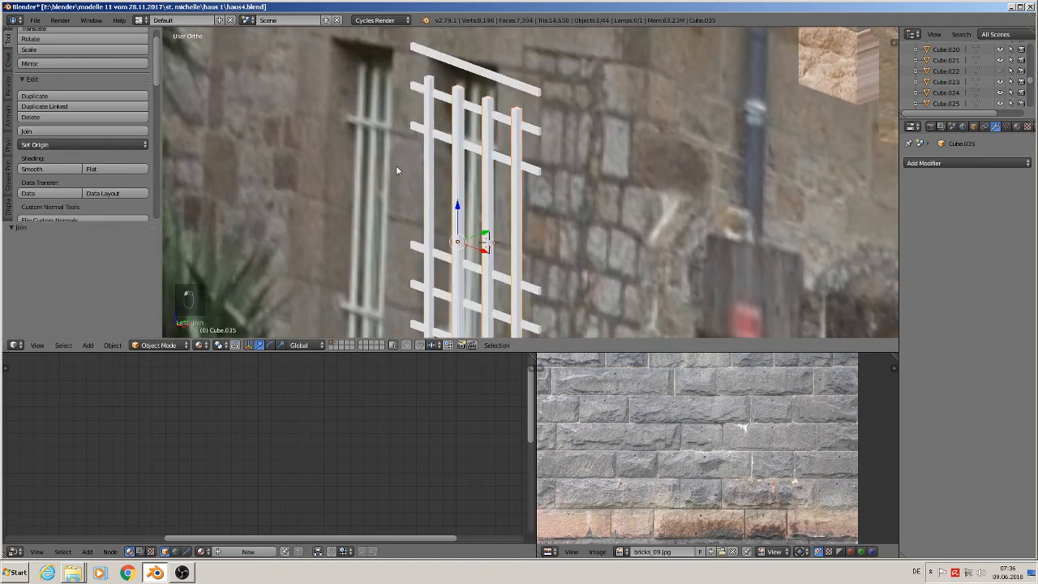
scroll(486, 211, down, 2)
key(g)
key(x)
click(679, 264)
middle_drag(608, 263, 654, 228)
Shift the remaining vertical bar object about 0.00035 and the upper horizontal bar object about 0.00048 along X.
right_click(434, 242)
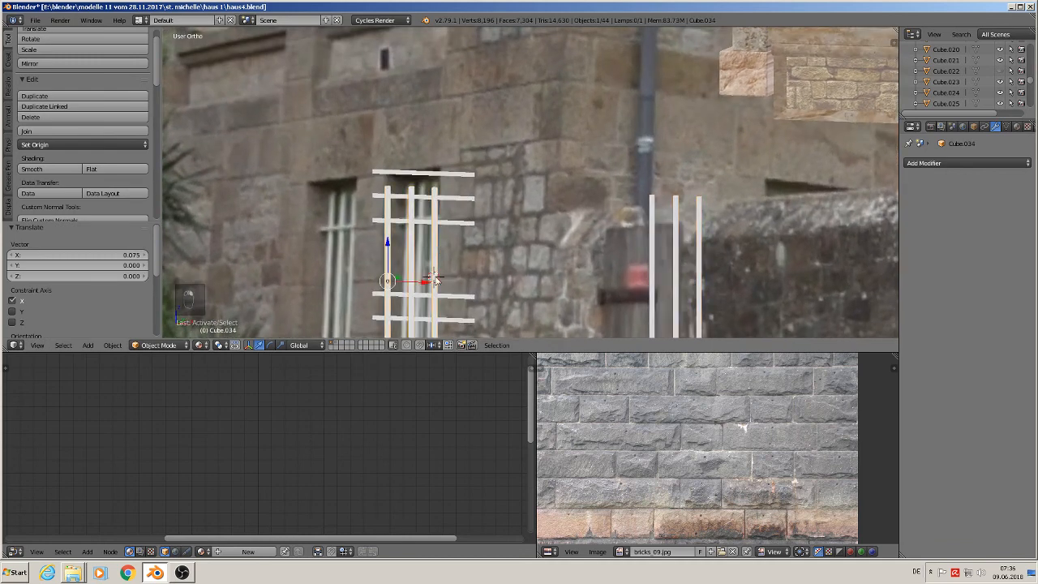
key(g)
key(x)
click(443, 221)
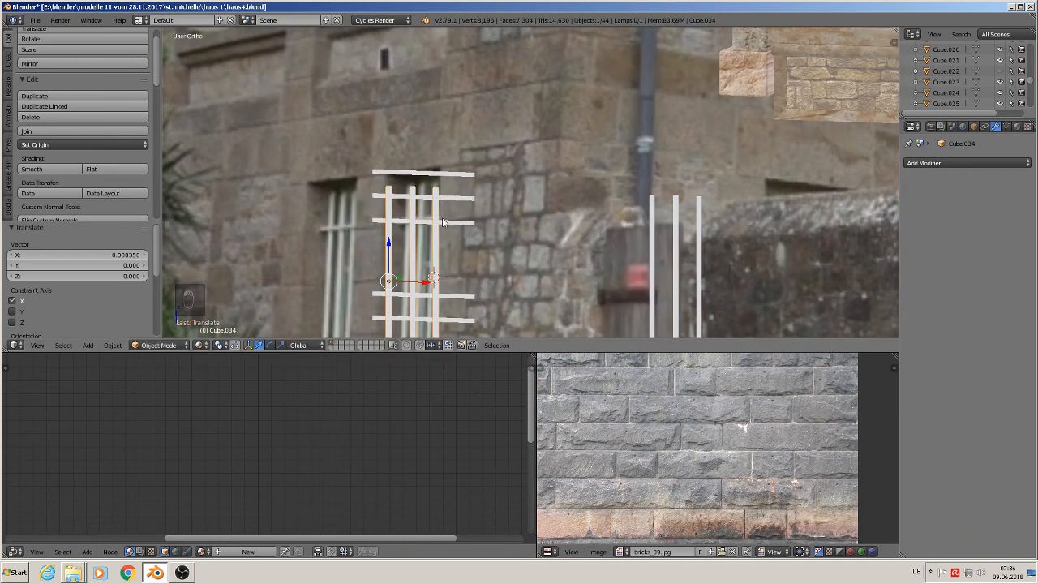
right_click(456, 226)
key(g)
key(x)
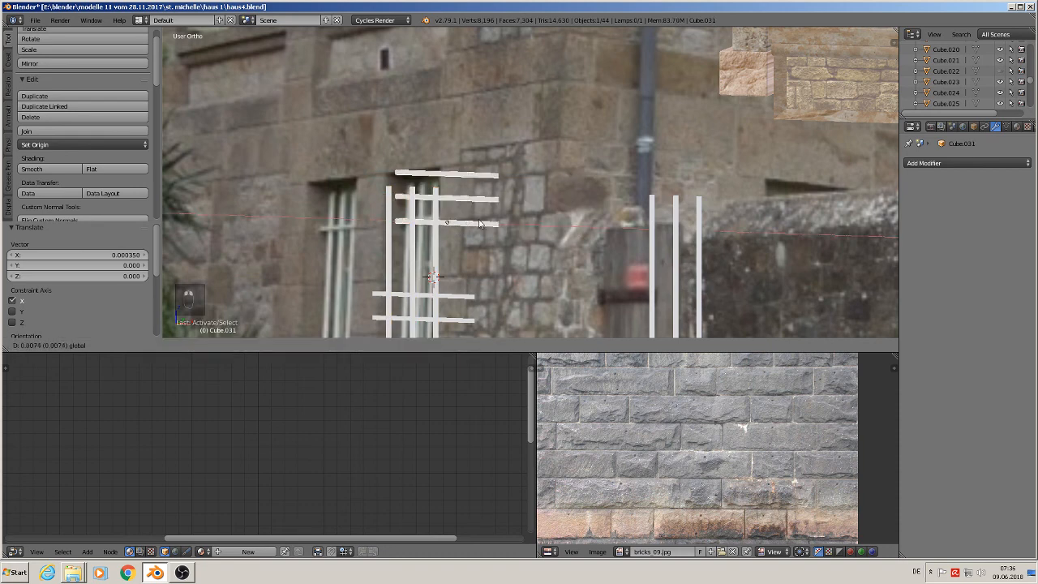
click(493, 234)
shift+middle_drag(493, 233, 495, 141)
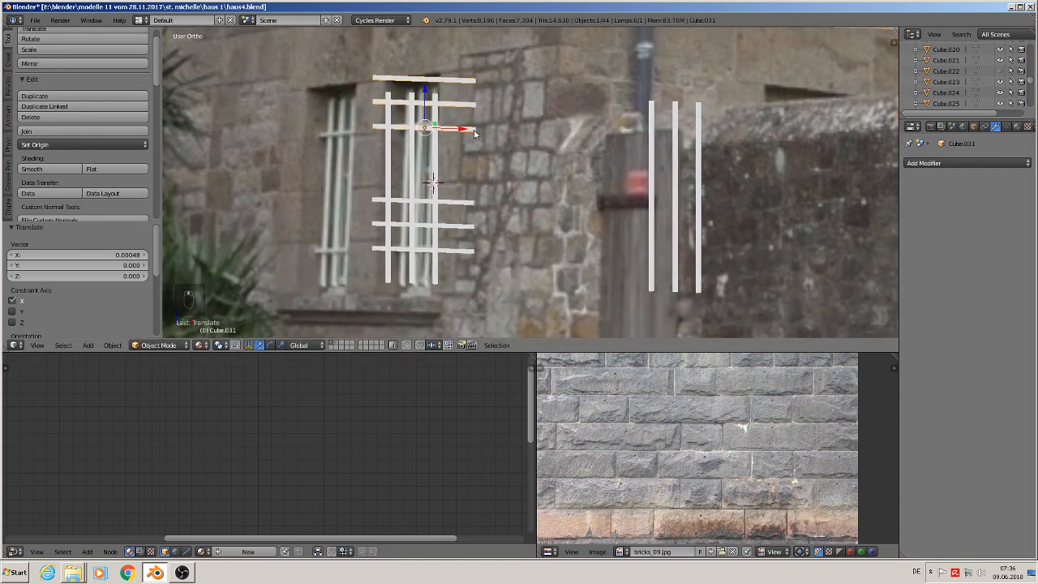
In edit mode, delete the vertices of the two extra bars above the original upper horizontal bar.
key(Tab)
key(a)
key(a)
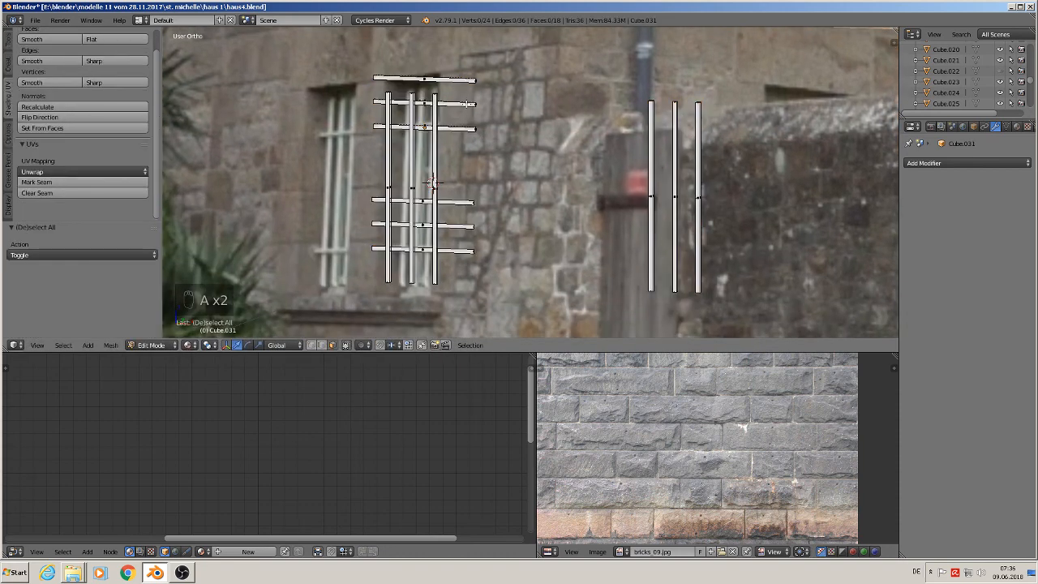
key(l)
key(l)
key(l)
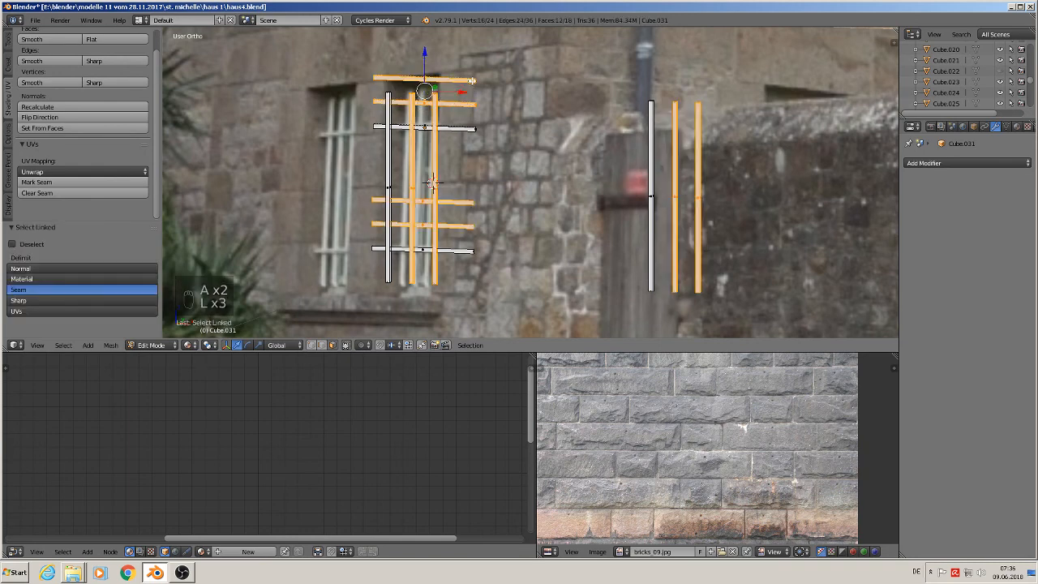
key(x)
click(472, 80)
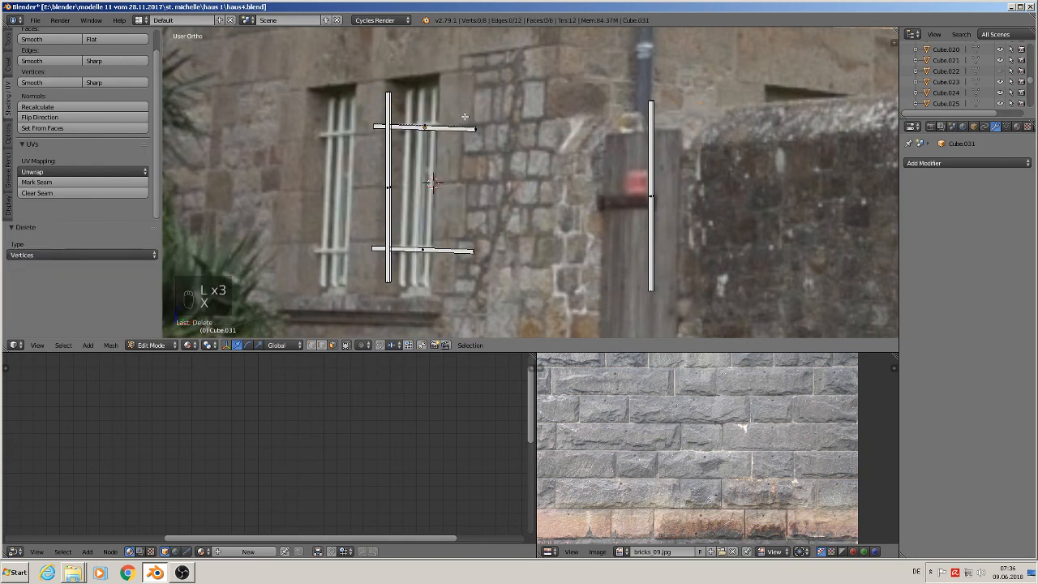
key(Tab)
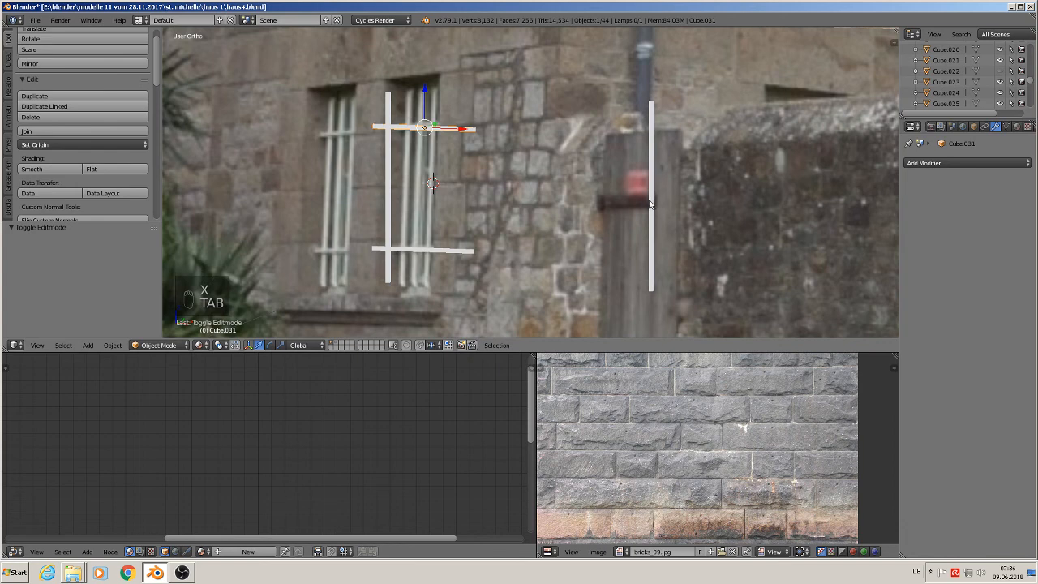
In edit mode, try to select the linked geometry of the detached vertical bar beside the window grille.
key(Tab)
key(l)
key(l)
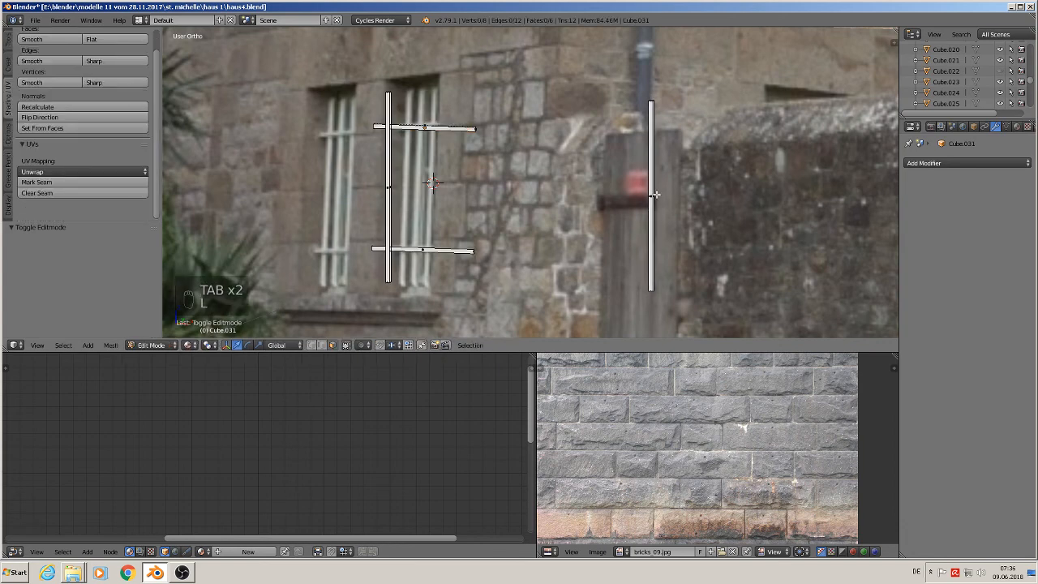
key(l)
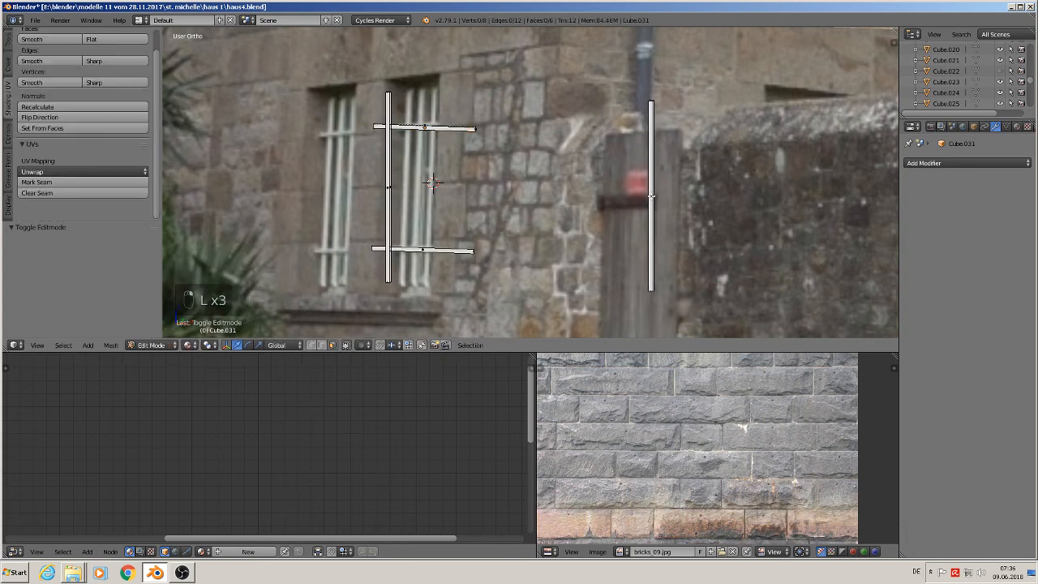
key(l)
key(l)
key(l)
key(l)
key(l)
key(l)
key(l)
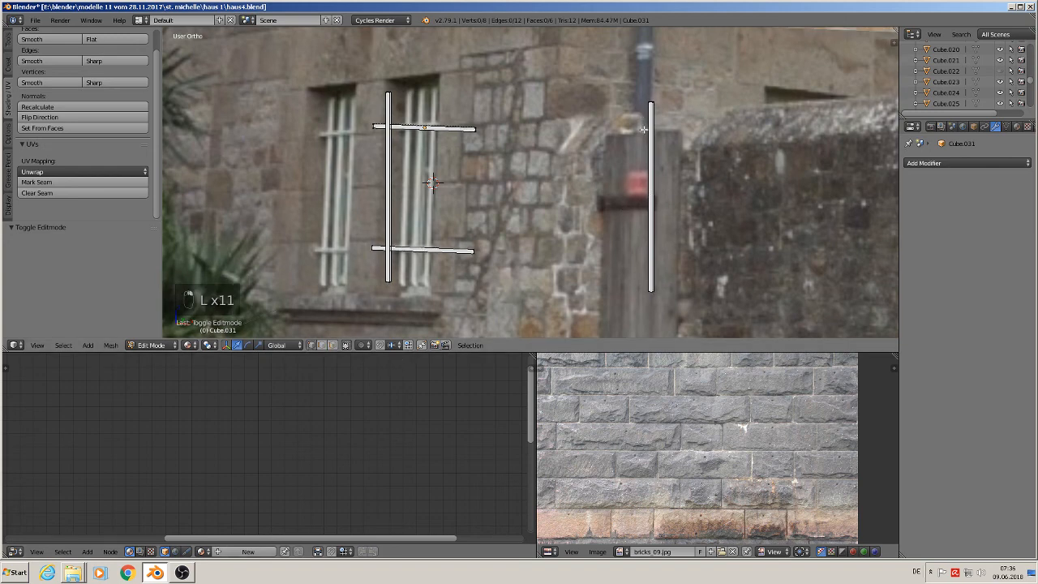
key(a)
key(a)
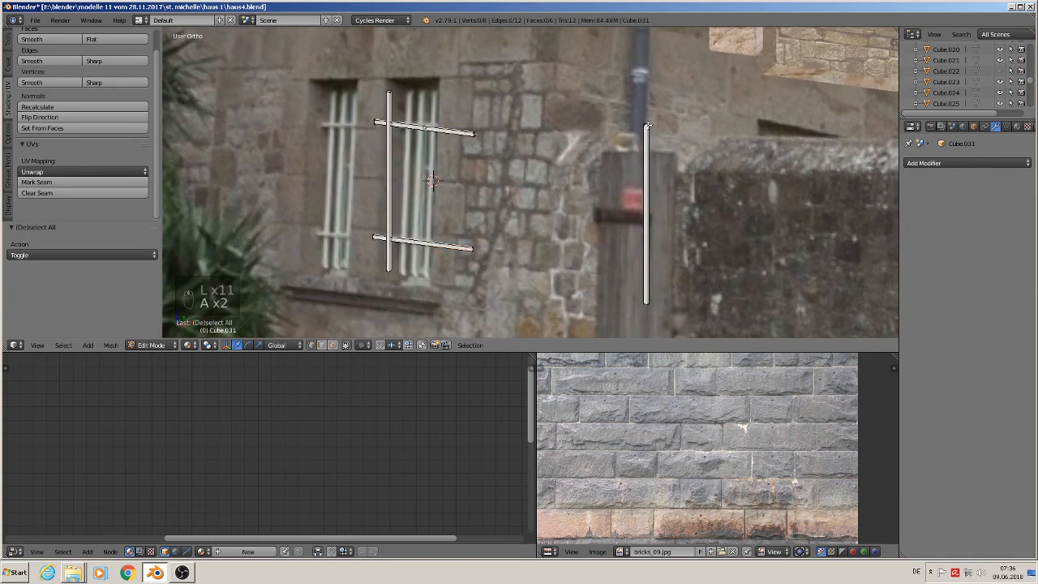
Try to select vertices at the upper end of the detached vertical bar, and return to object mode.
key(l)
key(ctrl+v)
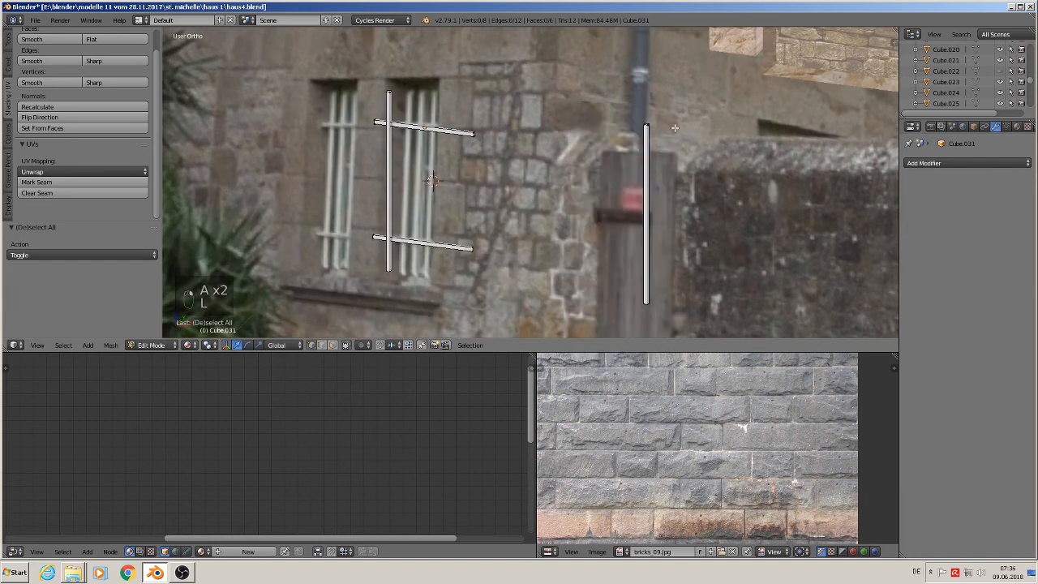
scroll(674, 128, up, 6)
right_drag(607, 98, 608, 99)
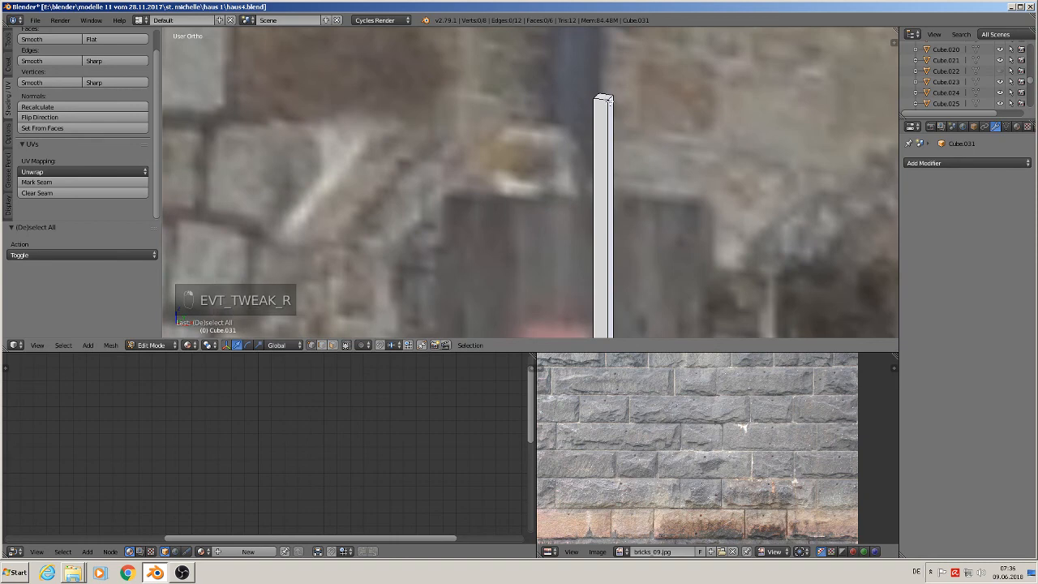
key(ctrl+v)
click(562, 150)
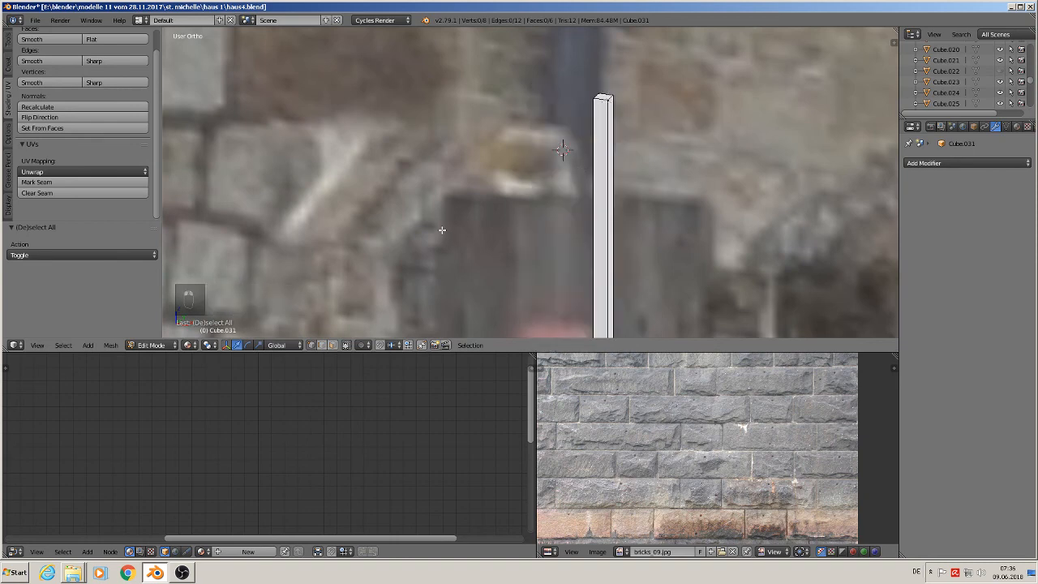
scroll(443, 230, down, 8)
key(Tab)
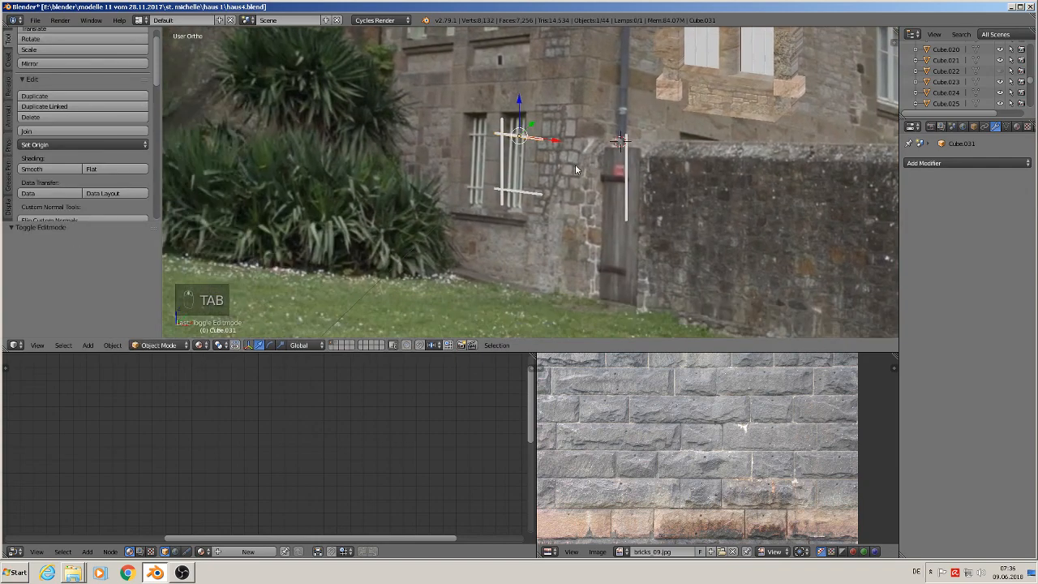
Add the vertical bar crossing the grille to the selection containing the upper horizontal bar.
scroll(575, 169, down, 4)
scroll(544, 180, up, 3)
mouse_move(541, 175)
middle_down()
mouse_move(602, 162)
mouse_move(545, 178)
middle_up()
scroll(540, 177, up, 2)
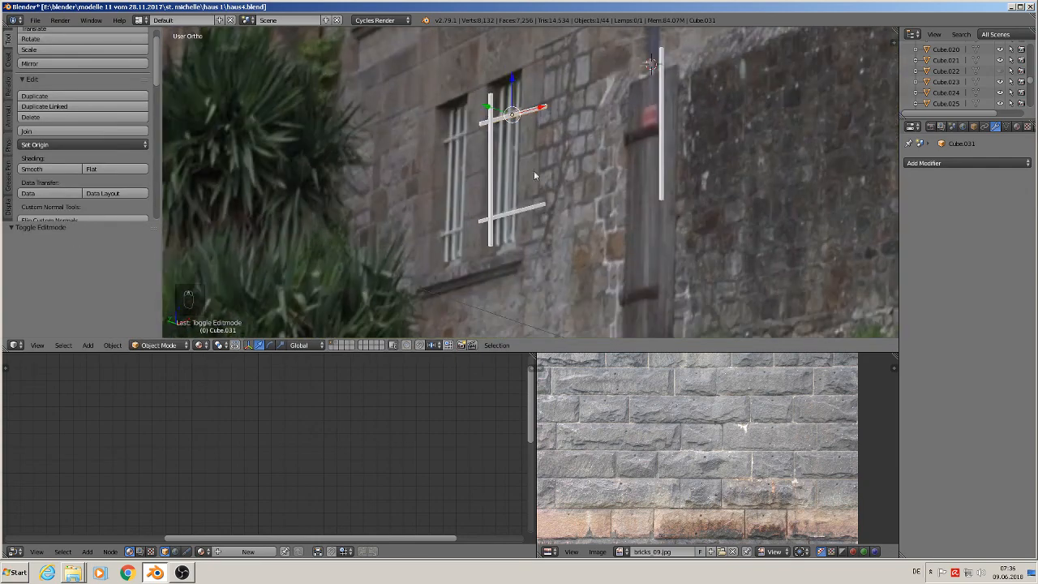
shift+right_click(497, 145)
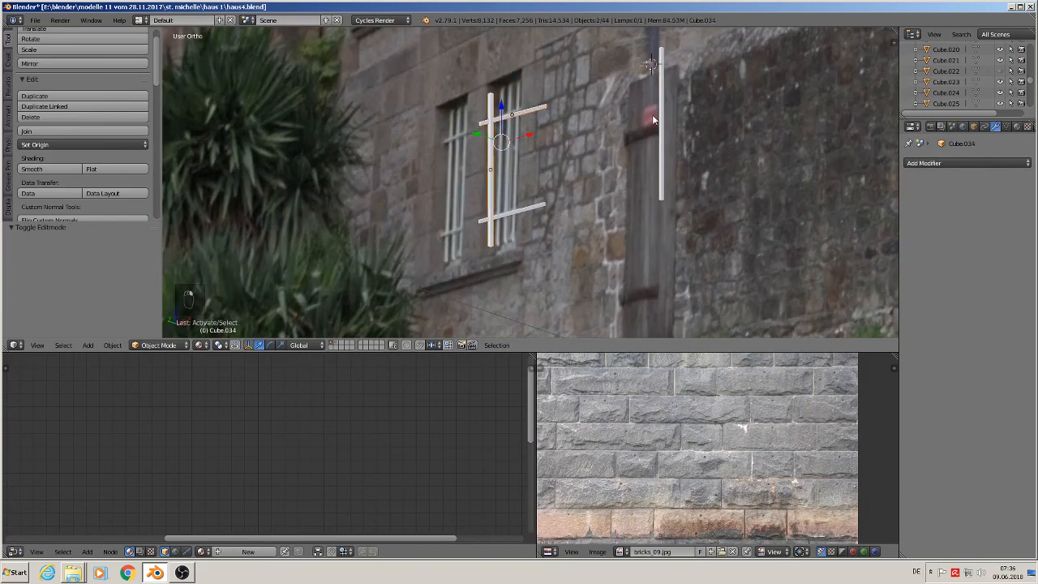
Examine the modelled house from the front, select its roof, and inspect the roof and dormers from an angle.
scroll(636, 122, down, 10)
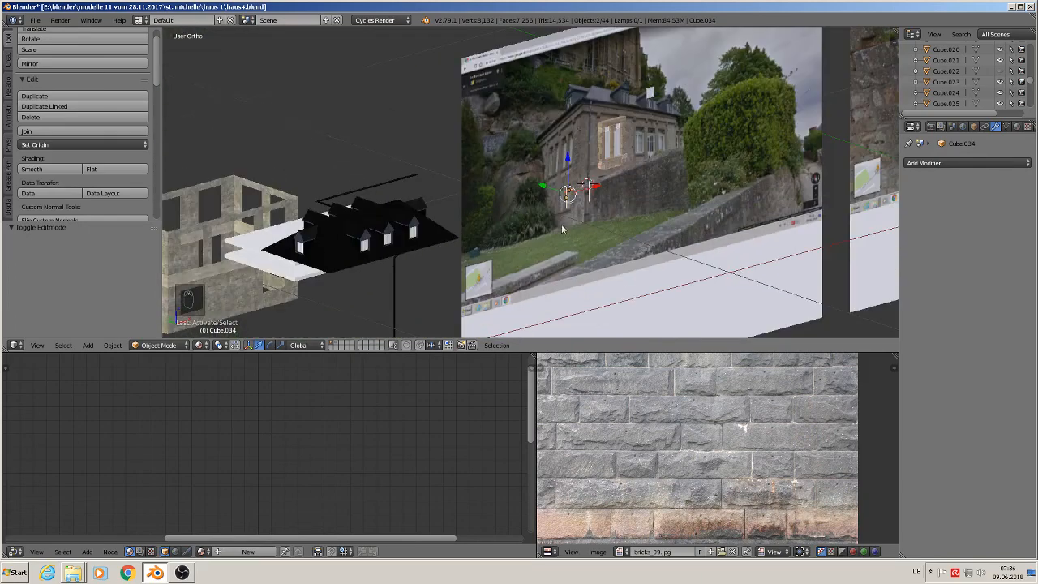
middle_drag(561, 224, 439, 235)
scroll(390, 215, down, 2)
key(KP_1)
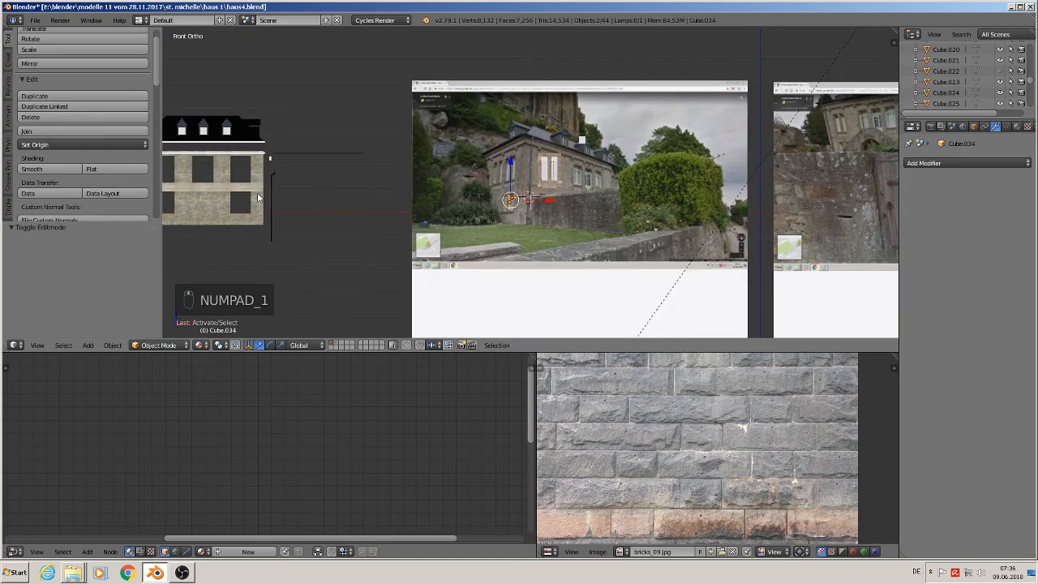
scroll(212, 150, up, 3)
scroll(341, 167, up, 6)
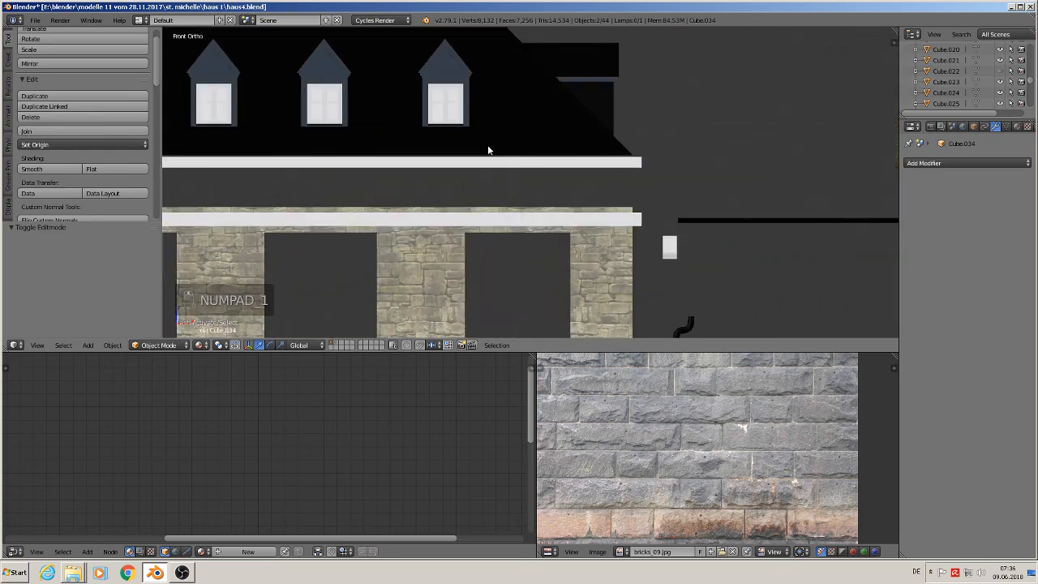
right_click(506, 119)
middle_drag(506, 119, 547, 184)
scroll(614, 169, down, 2)
scroll(674, 245, up, 5)
scroll(670, 237, down, 6)
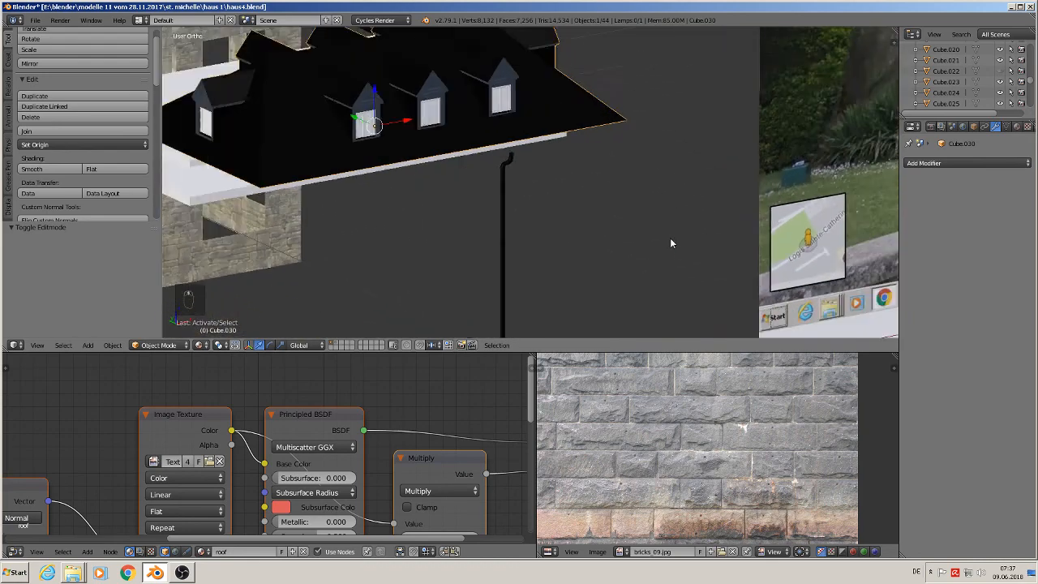